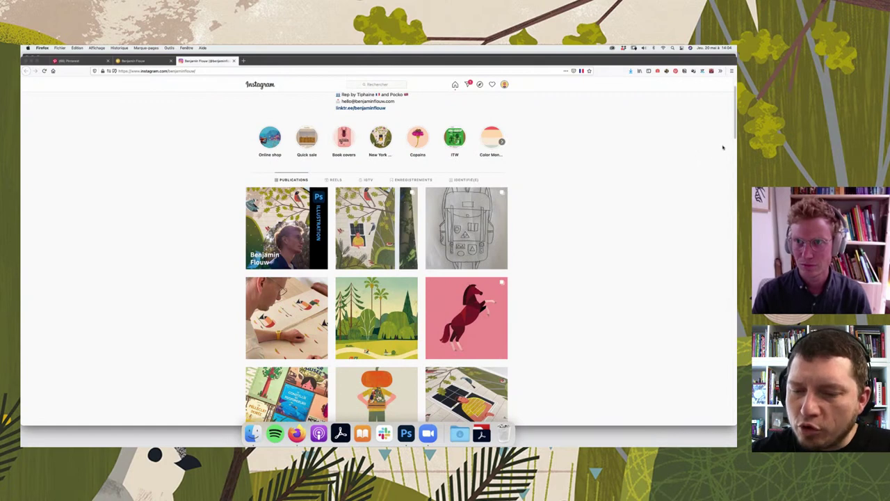
# - View the second post of the profile grid, then close it and return to the grid
pyautogui.scroll(1, 722, 146)
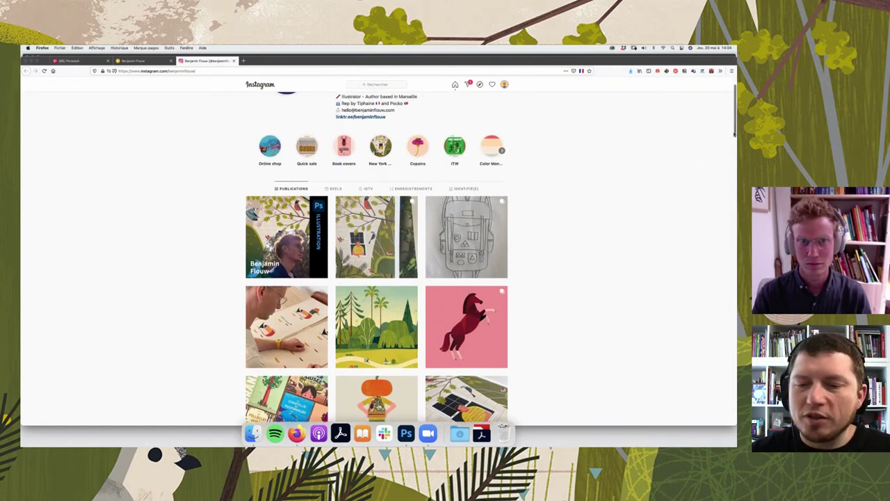
pyautogui.scroll(3, 698, 219)
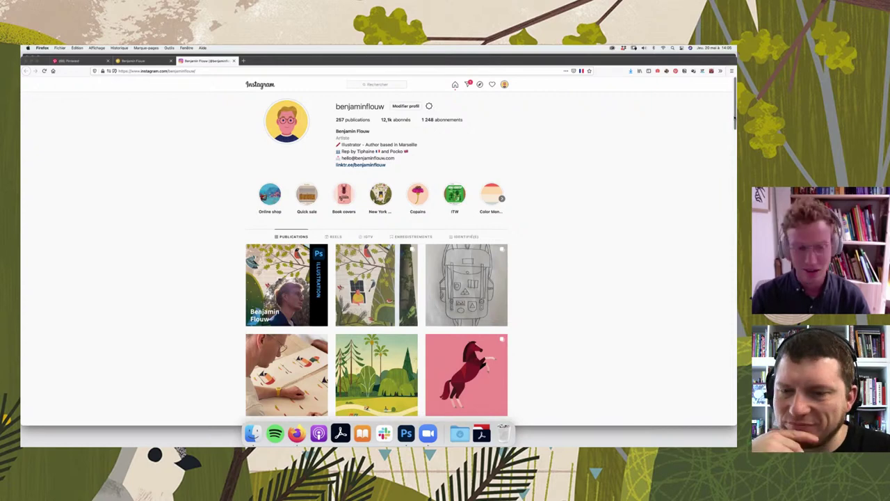
pyautogui.scroll(-1, 730, 132)
pyautogui.scroll(-1, 730, 135)
pyautogui.scroll(-1, 726, 139)
pyautogui.scroll(-1, 724, 146)
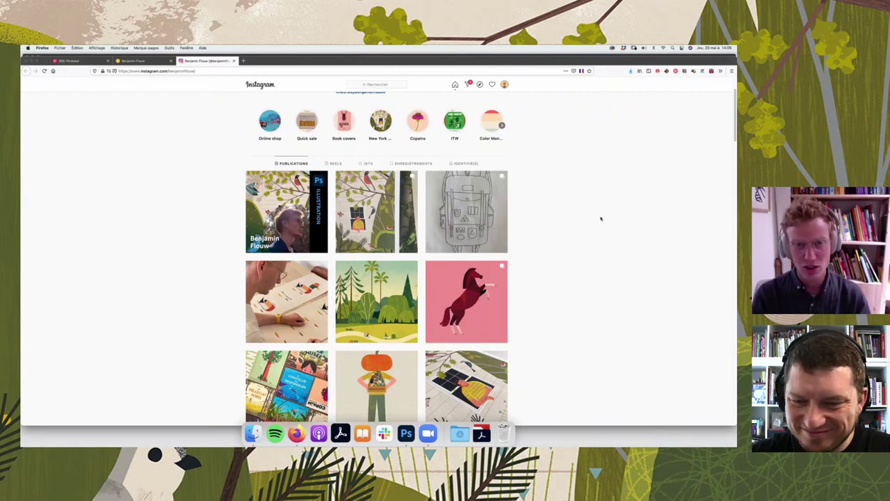
pyautogui.click(376, 211)
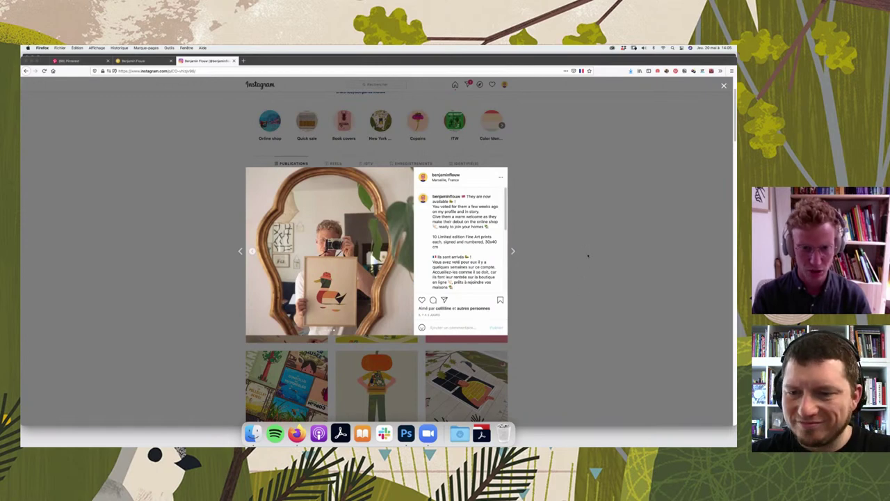
pyautogui.click(582, 294)
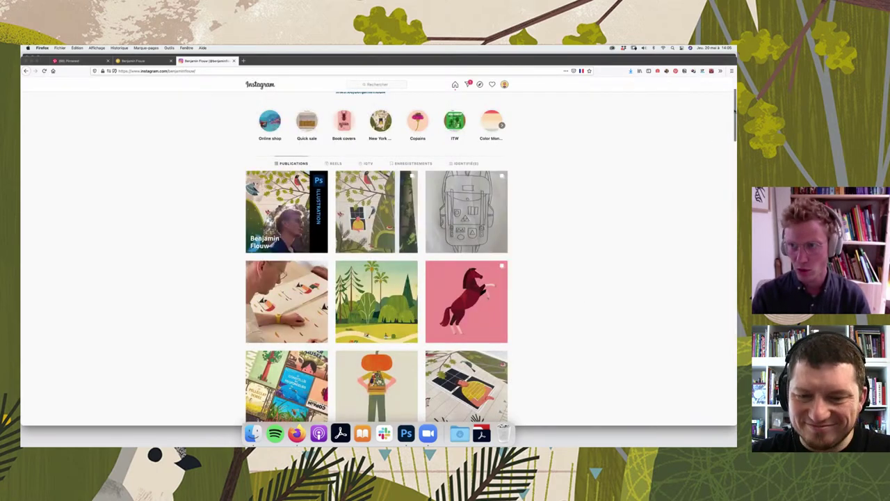
# - Scroll down the grid and open the forest landscape post previewing the book 'Rapproche-toi'
pyautogui.scroll(-1, 734, 111)
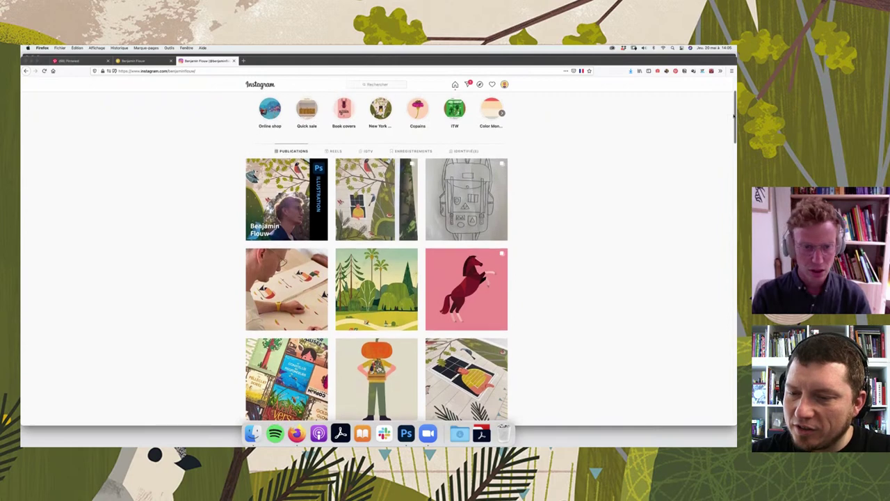
pyautogui.scroll(-2, 731, 123)
pyautogui.scroll(-1, 731, 124)
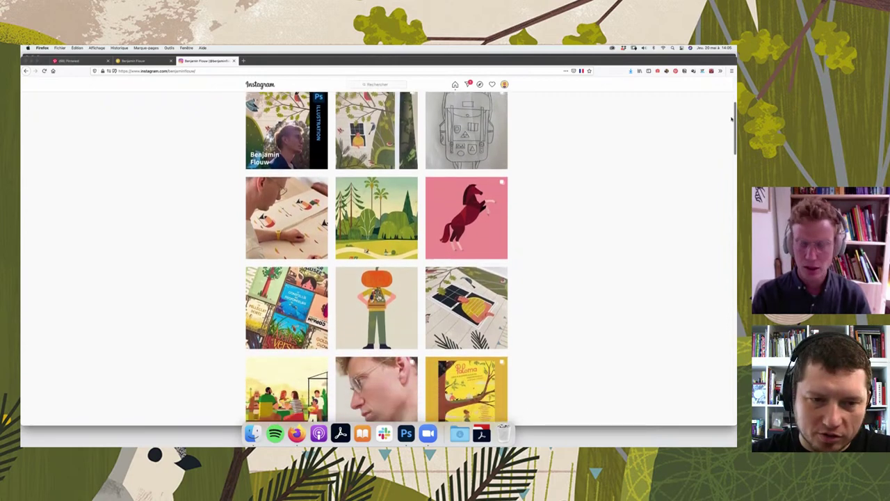
pyautogui.scroll(1, 731, 118)
pyautogui.scroll(2, 732, 116)
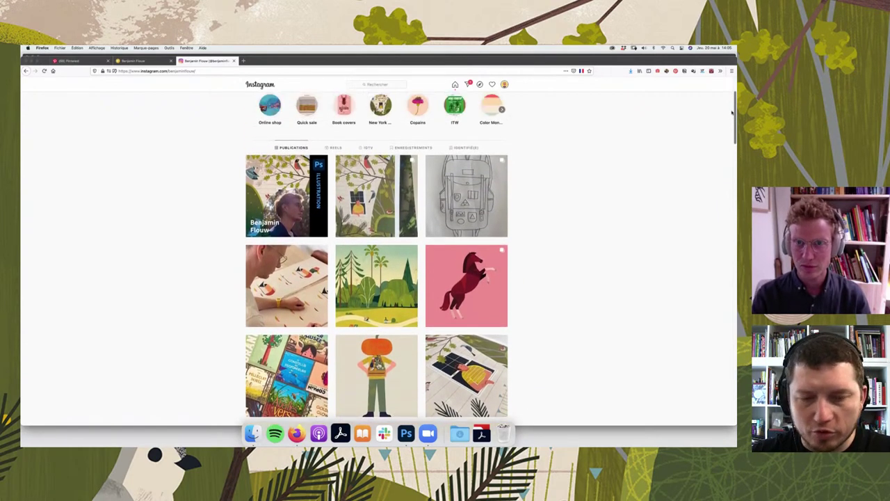
pyautogui.scroll(-1, 731, 113)
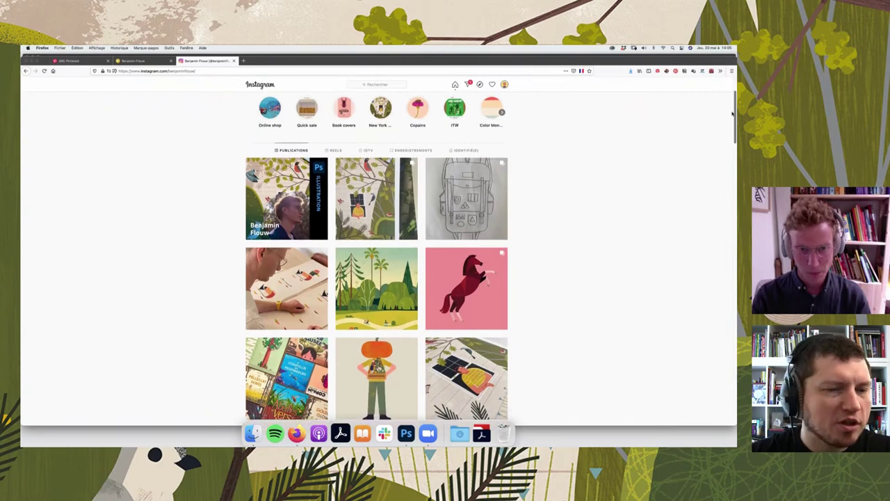
pyautogui.scroll(-1, 731, 112)
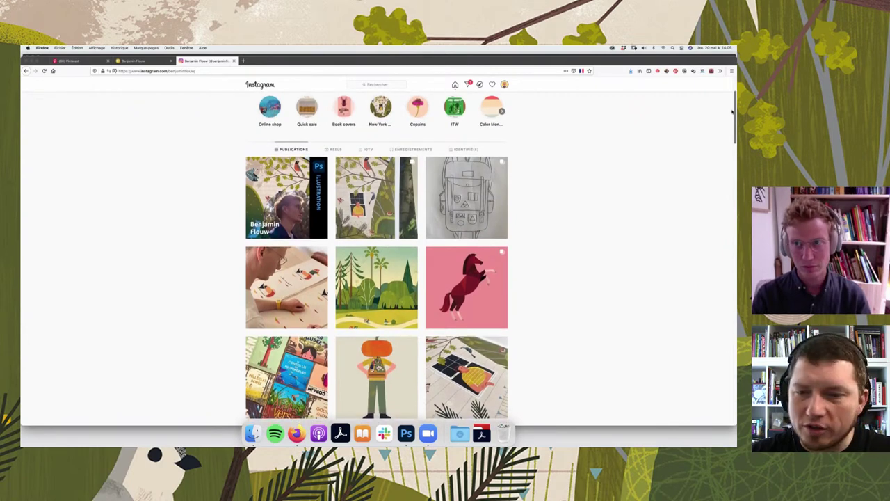
pyautogui.scroll(1, 732, 112)
pyautogui.scroll(-2, 731, 115)
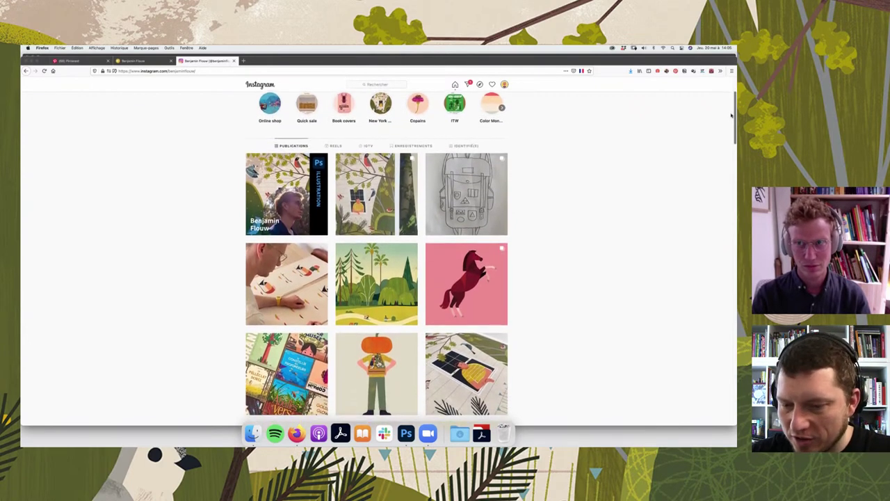
pyautogui.scroll(-1, 731, 115)
pyautogui.scroll(-1, 732, 116)
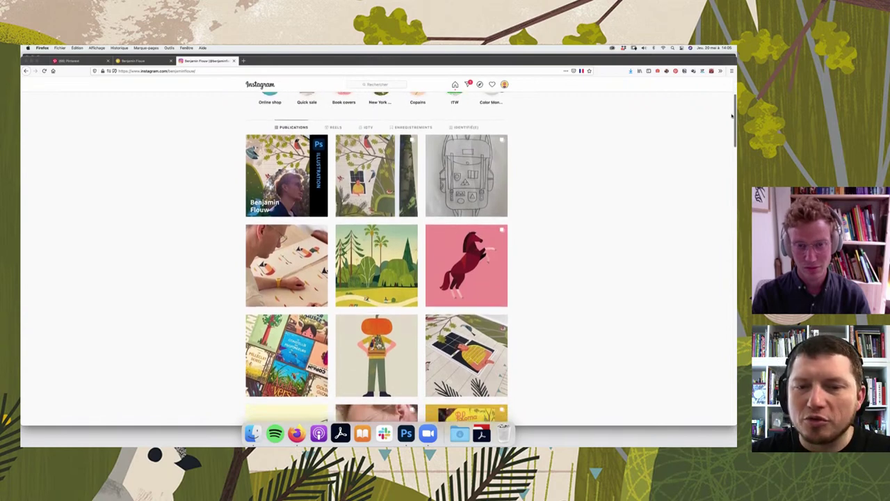
pyautogui.scroll(1, 732, 116)
pyautogui.scroll(-1, 732, 115)
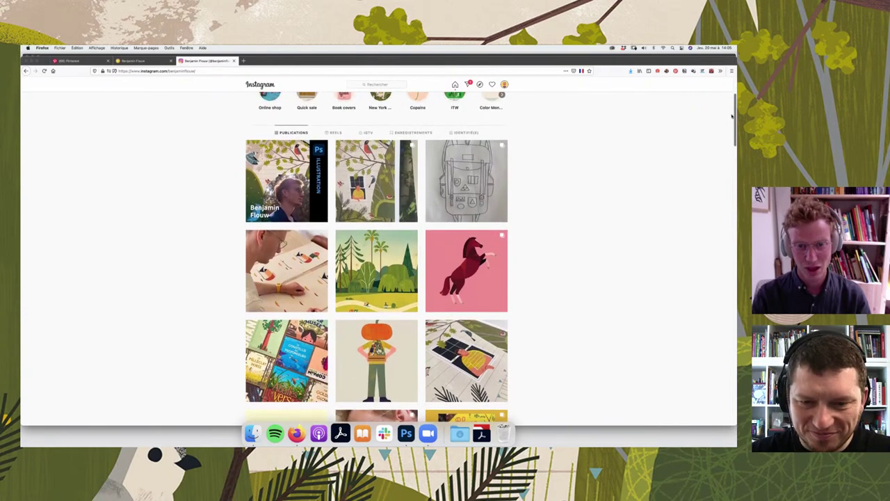
pyautogui.scroll(-1, 732, 117)
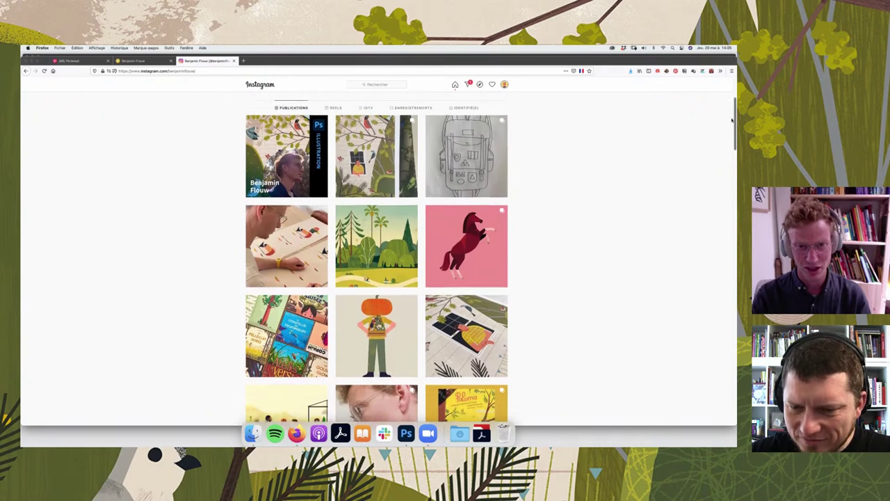
pyautogui.scroll(-1, 734, 128)
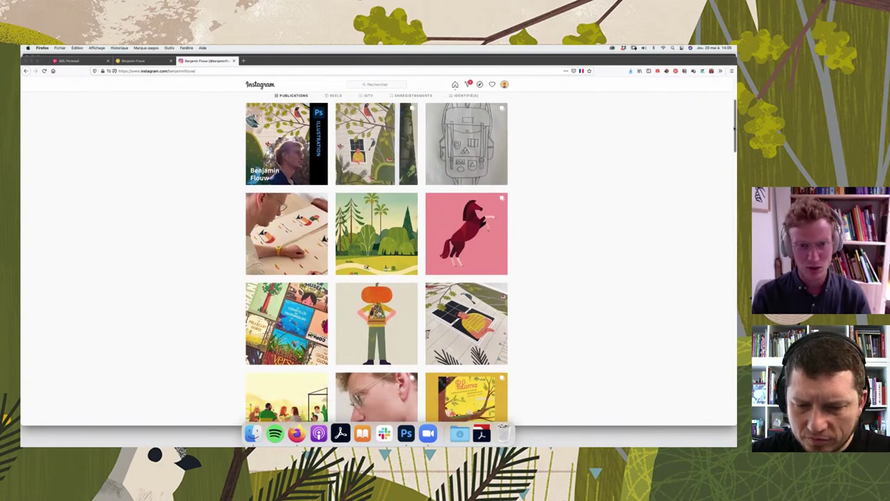
pyautogui.scroll(1, 735, 125)
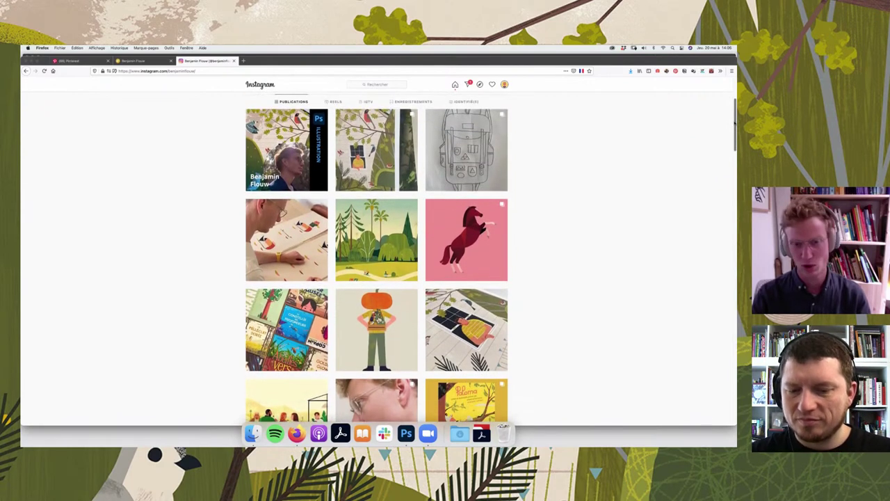
pyautogui.scroll(-1, 733, 124)
pyautogui.scroll(-1, 734, 125)
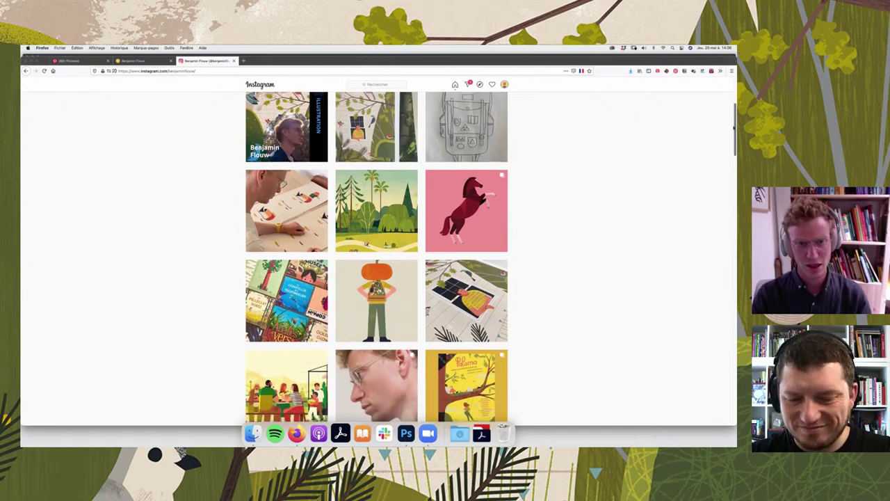
pyautogui.scroll(-1, 734, 129)
pyautogui.scroll(1, 716, 119)
pyautogui.scroll(-1, 701, 110)
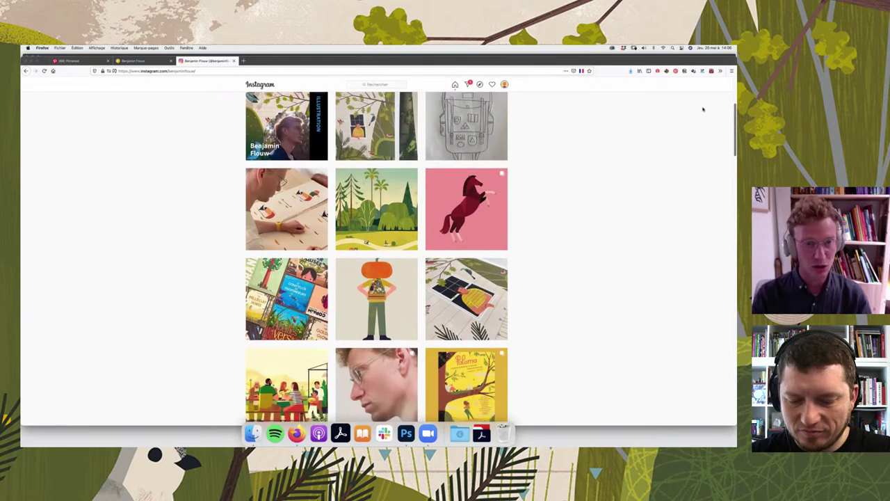
pyautogui.click(376, 209)
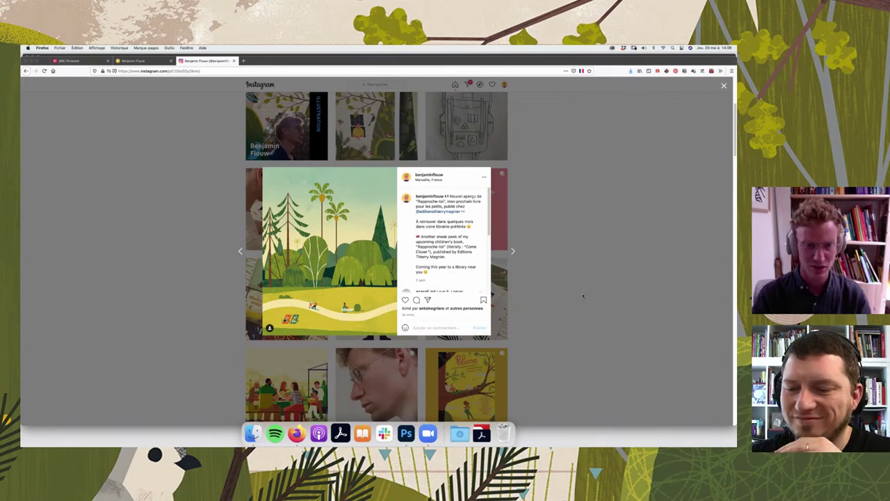
# - Close the forest post, then view the book-collage post and close it
pyautogui.click(582, 299)
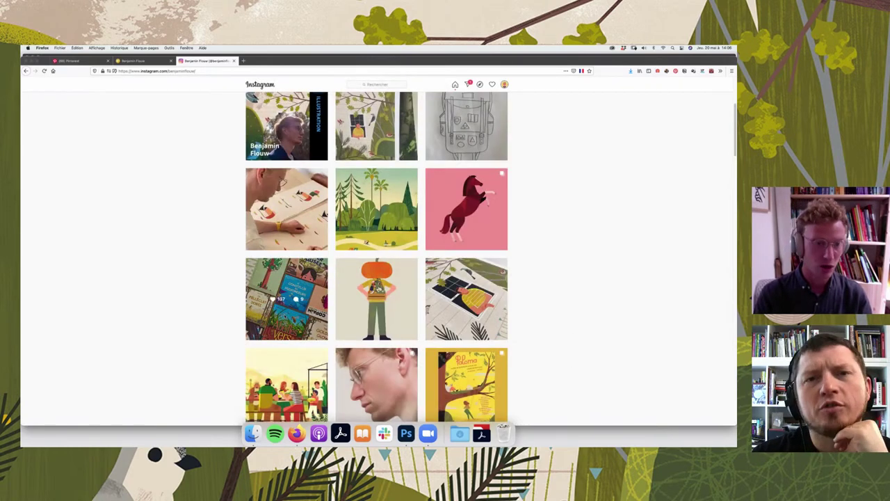
pyautogui.click(286, 299)
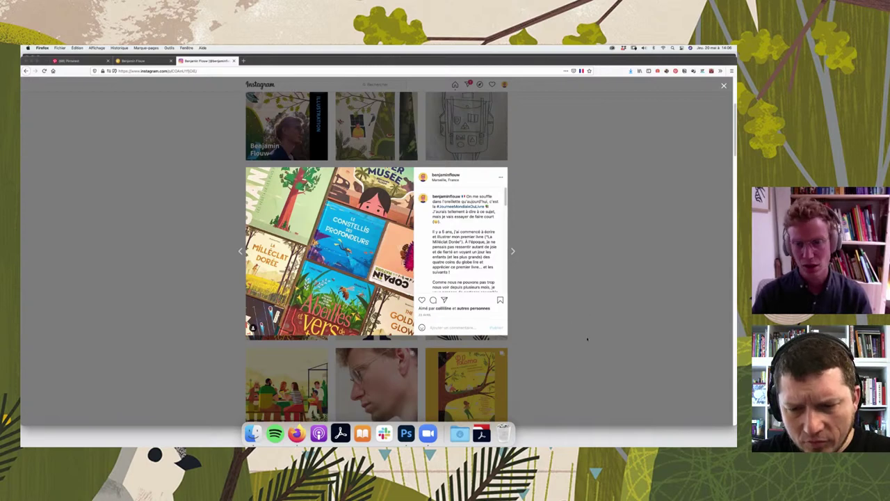
pyautogui.click(633, 265)
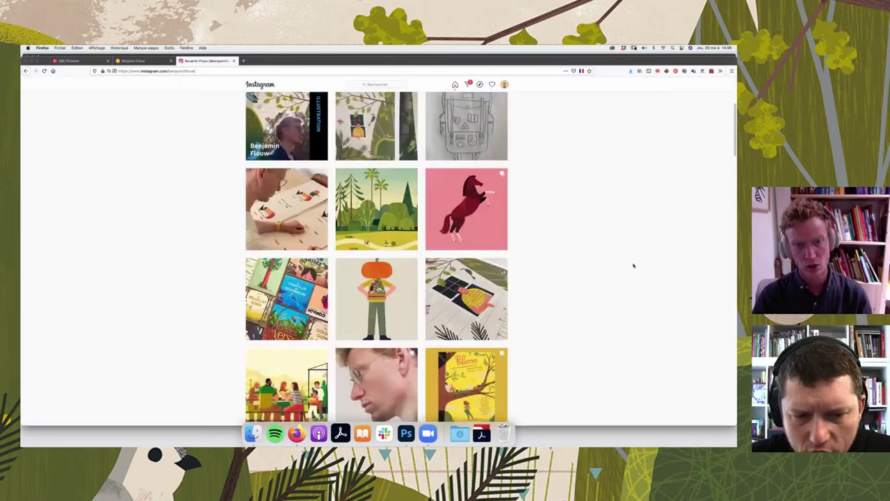
# - View both images of the red horse 'Copain des Chevaux' post, then close it
pyautogui.click(481, 231)
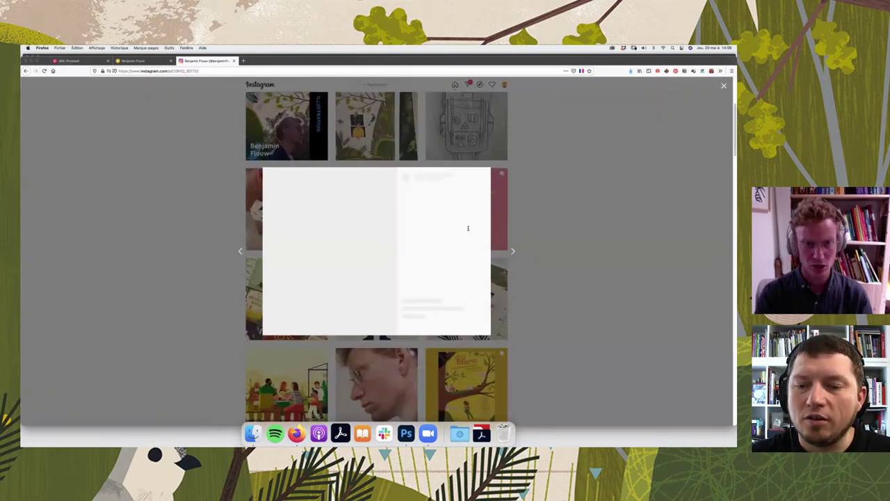
pyautogui.click(390, 252)
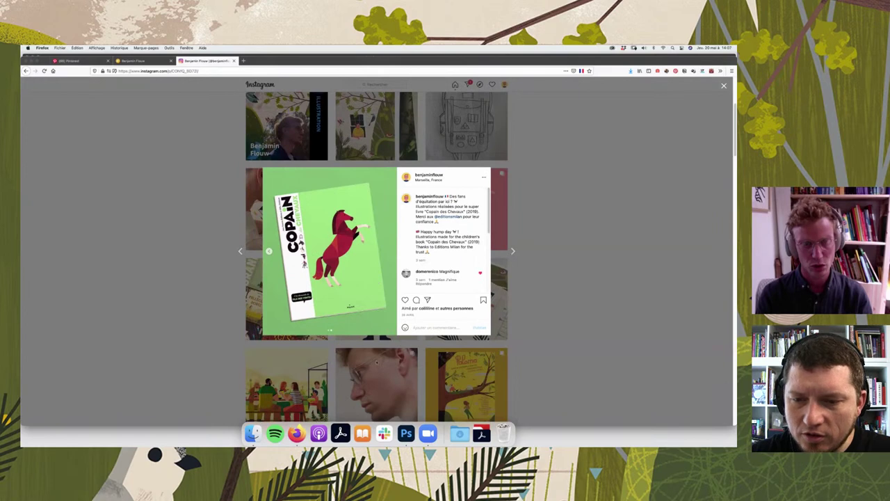
pyautogui.click(621, 256)
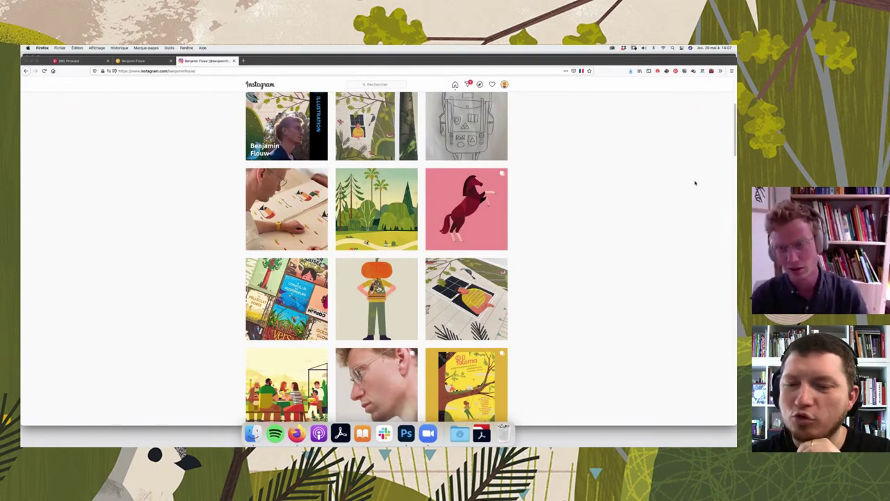
pyautogui.scroll(-2, 734, 154)
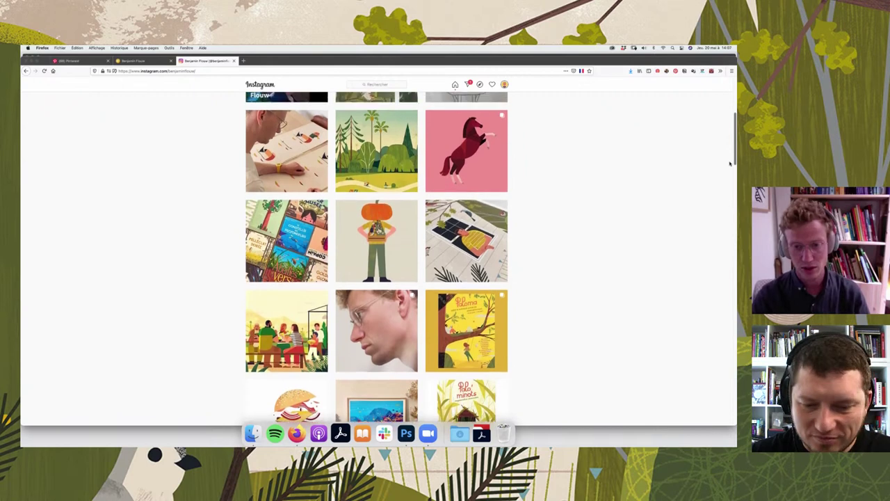
pyautogui.scroll(-1, 729, 163)
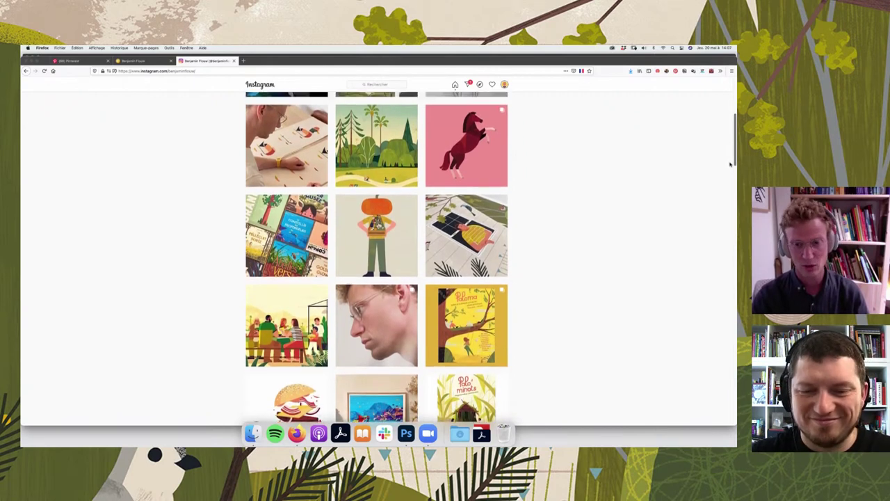
pyautogui.scroll(1, 730, 162)
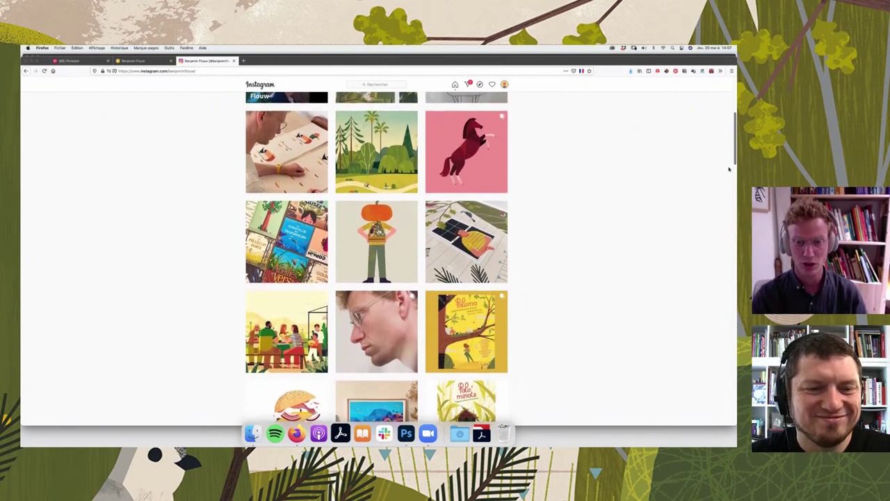
pyautogui.scroll(-2, 730, 162)
pyautogui.scroll(-2, 729, 171)
pyautogui.scroll(1, 728, 172)
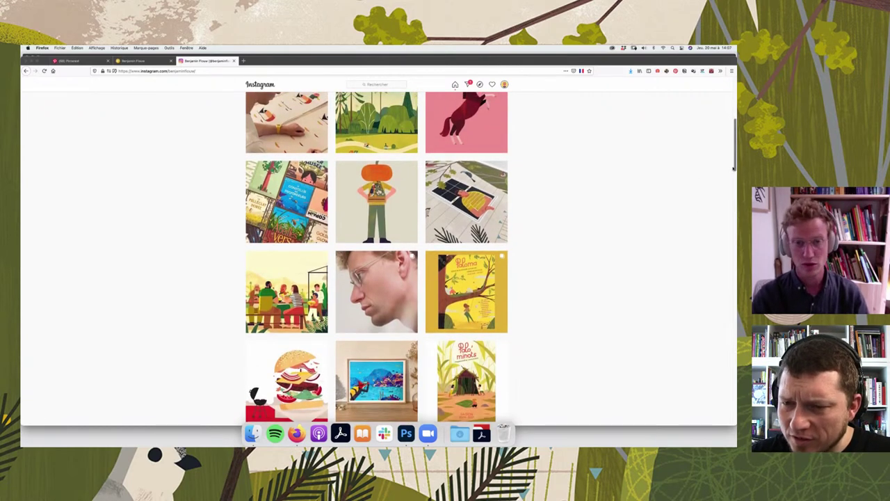
pyautogui.scroll(-1, 733, 167)
pyautogui.scroll(1, 733, 167)
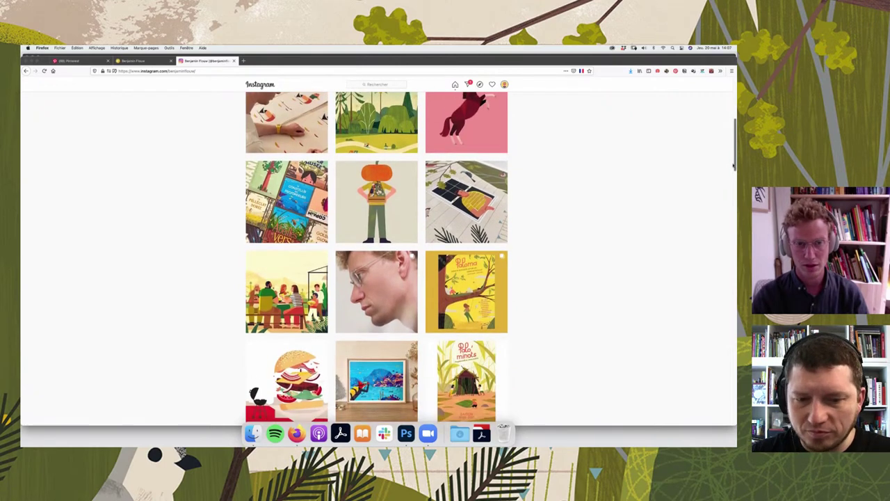
pyautogui.scroll(-1, 733, 167)
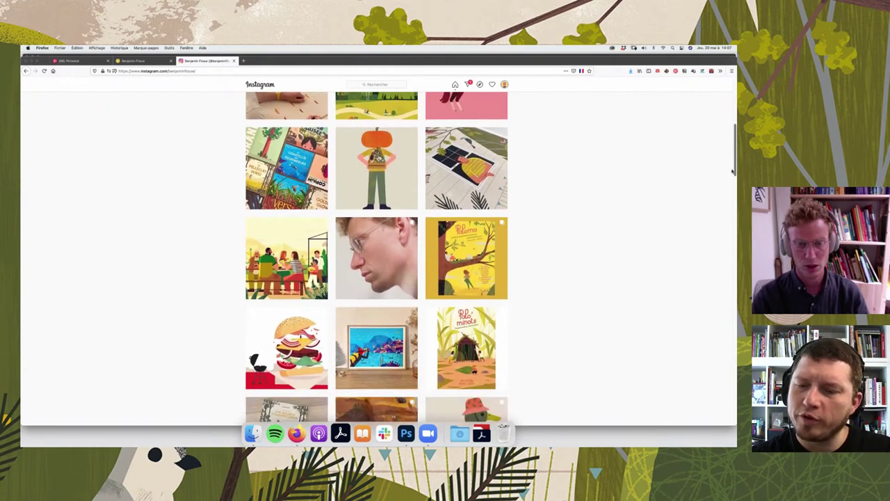
pyautogui.scroll(2, 733, 167)
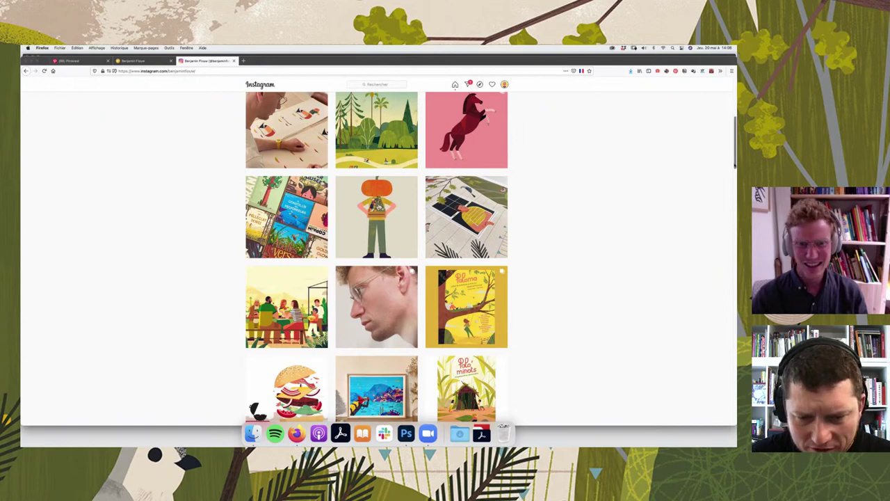
pyautogui.scroll(-1, 727, 188)
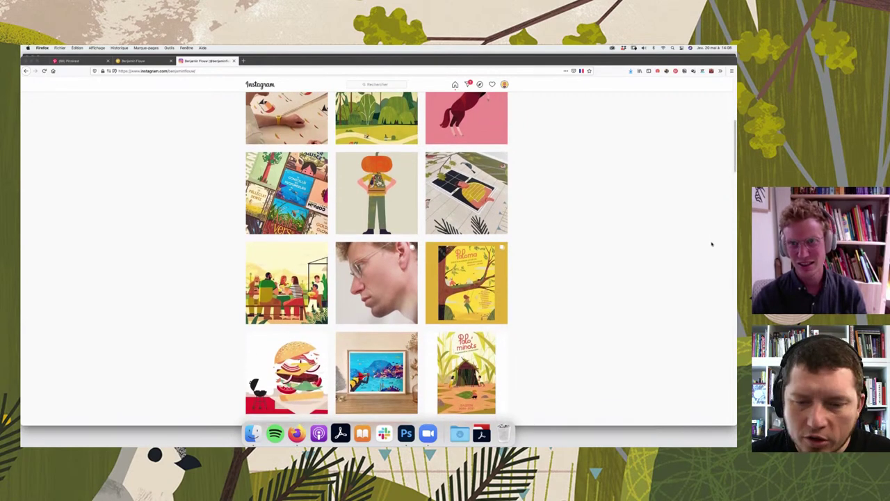
pyautogui.scroll(1, 734, 167)
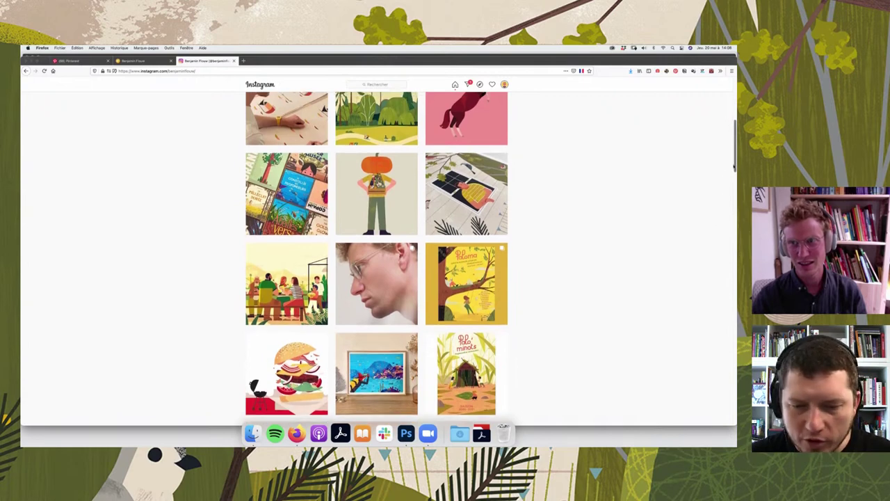
pyautogui.moveTo(734, 167); pyautogui.dragTo(733, 162)
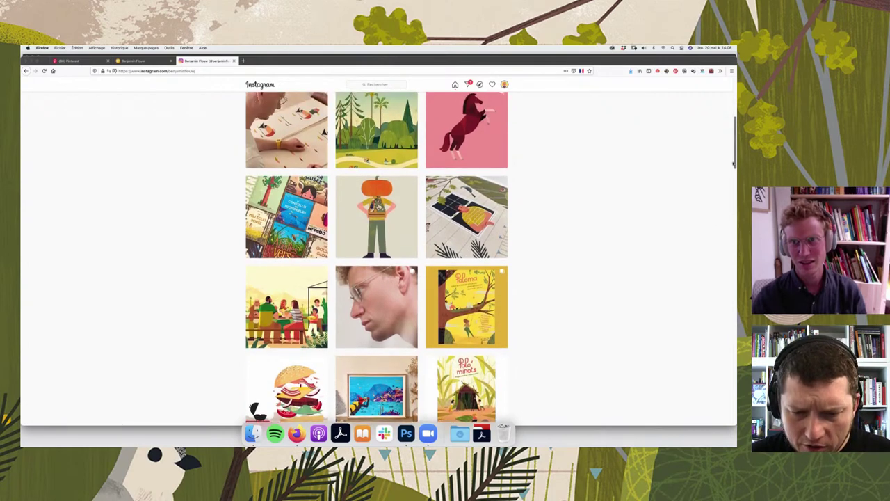
pyautogui.scroll(1, 733, 163)
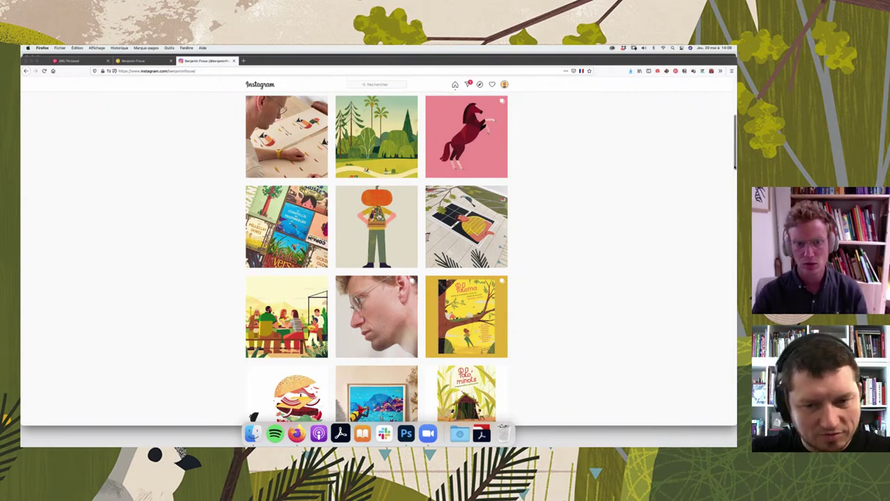
pyautogui.scroll(-1, 271, 224)
pyautogui.click(271, 225)
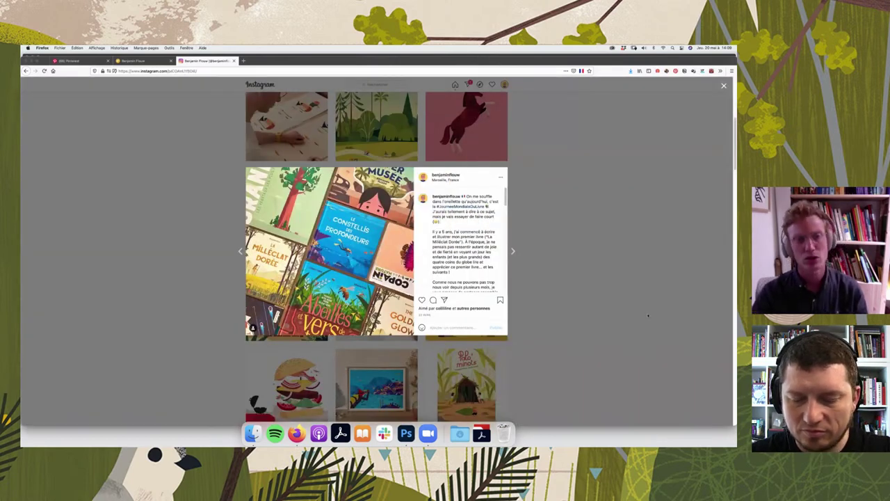
pyautogui.click(640, 411)
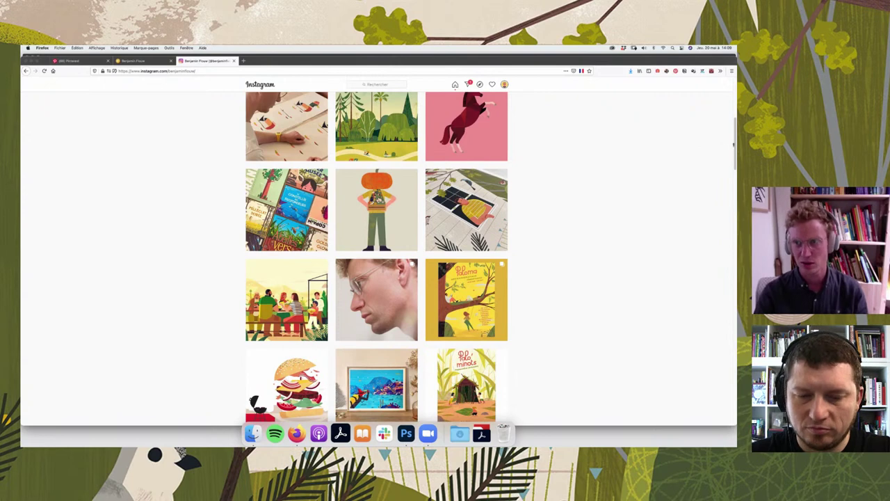
pyautogui.scroll(1, 376, 257)
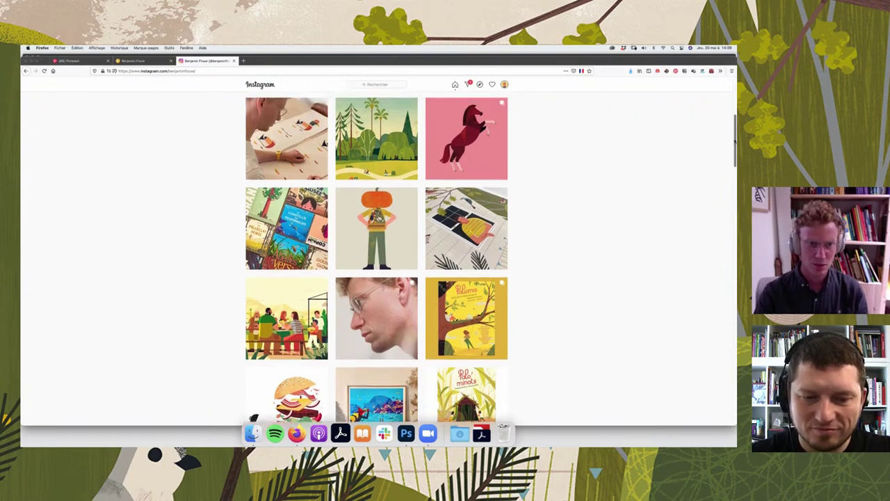
pyautogui.scroll(1, 732, 152)
pyautogui.scroll(-1, 732, 151)
pyautogui.scroll(-3, 732, 151)
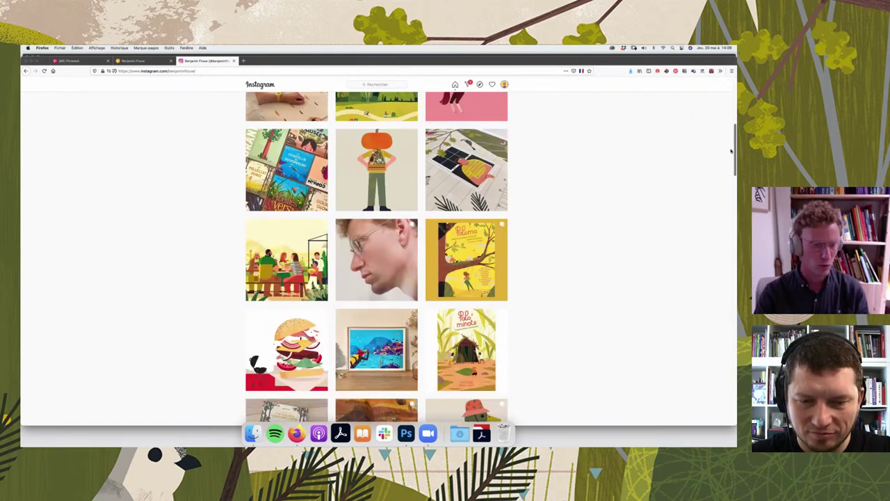
pyautogui.scroll(-1, 732, 148)
pyautogui.scroll(1, 622, 282)
# - Scroll the grid down to the pumpkin figure, 'Paloma' cover and burger illustration rows
pyautogui.scroll(1, 626, 284)
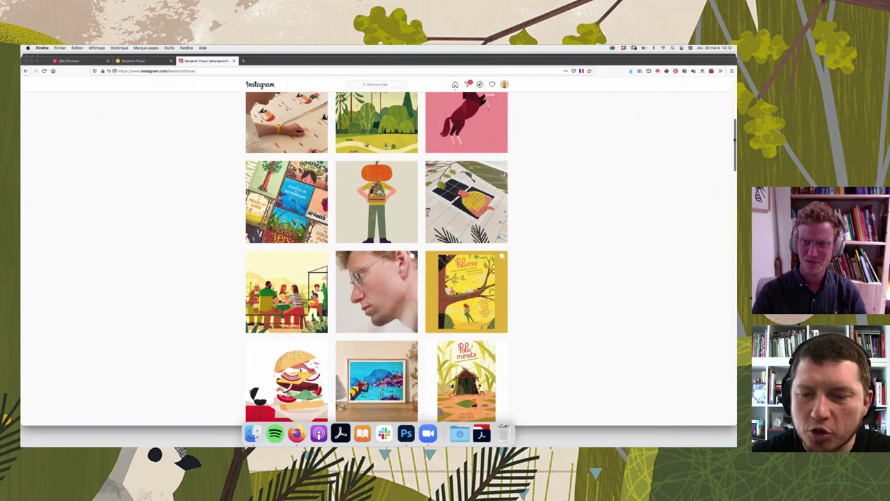
pyautogui.scroll(-1, 734, 137)
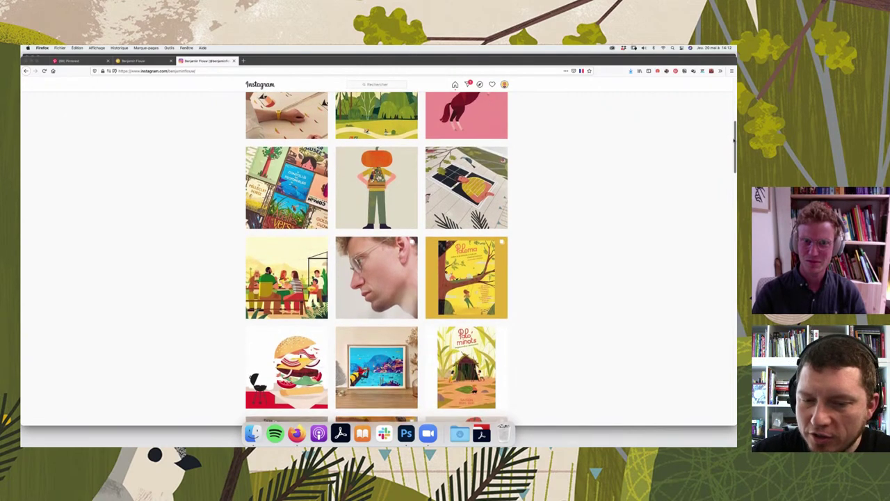
pyautogui.scroll(-1, 733, 139)
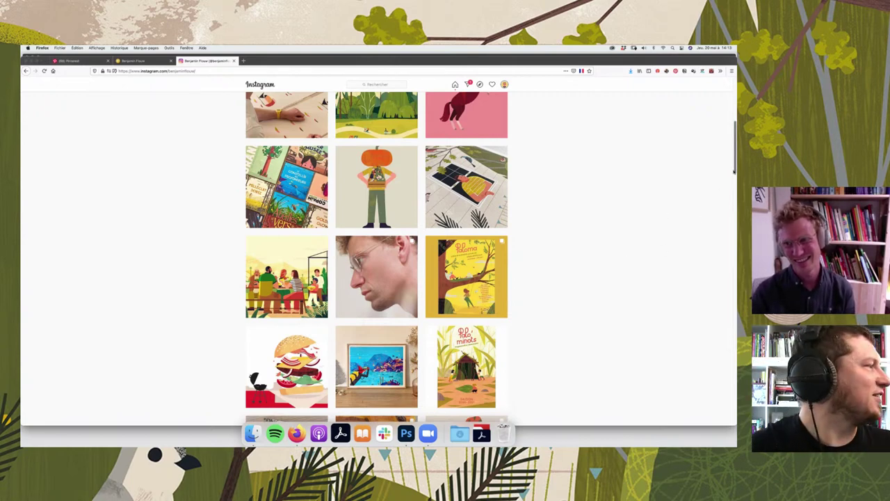
# - View the three beaver illustrations of the 'La Petite Salamandre' post, then close it
pyautogui.moveTo(734, 168); pyautogui.dragTo(724, 203)
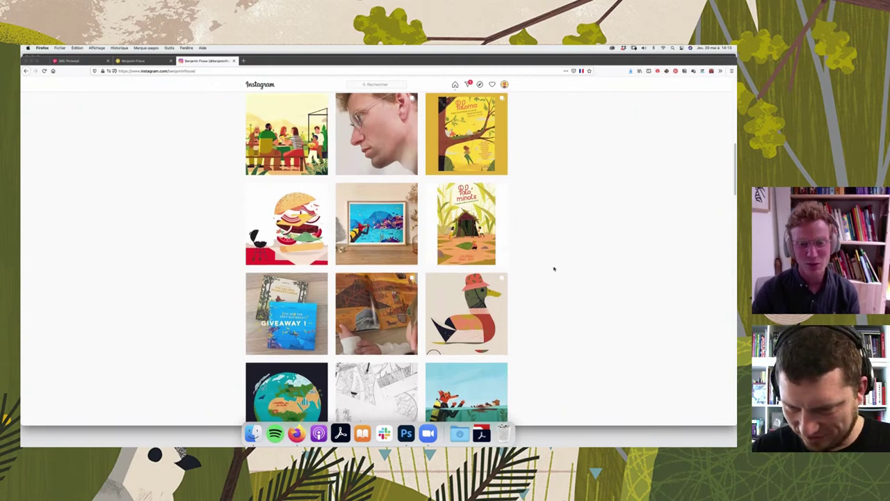
pyautogui.click(376, 323)
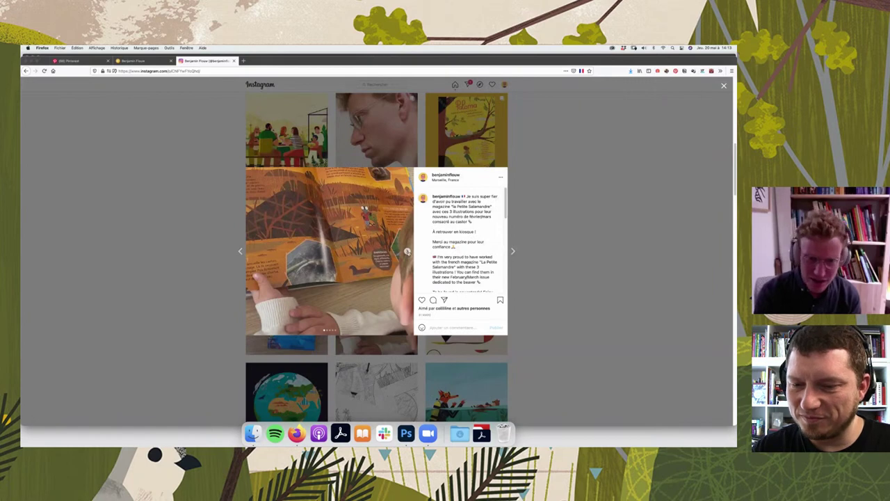
pyautogui.click(406, 251)
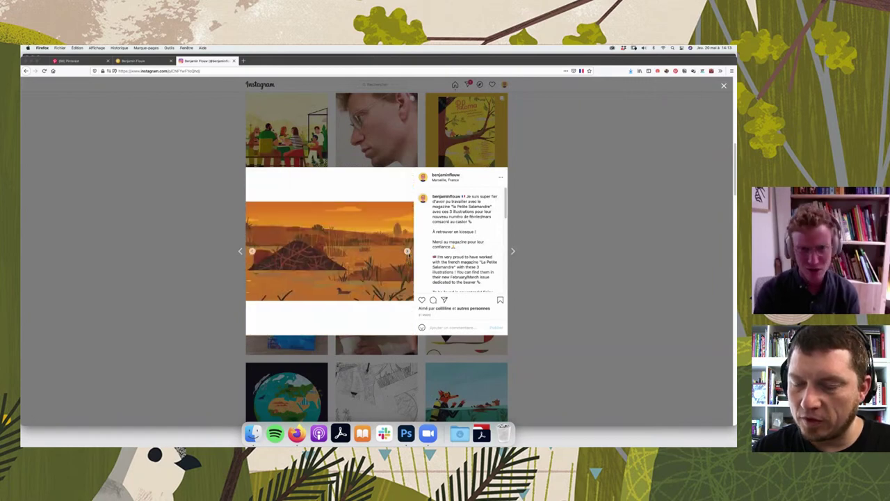
pyautogui.click(407, 250)
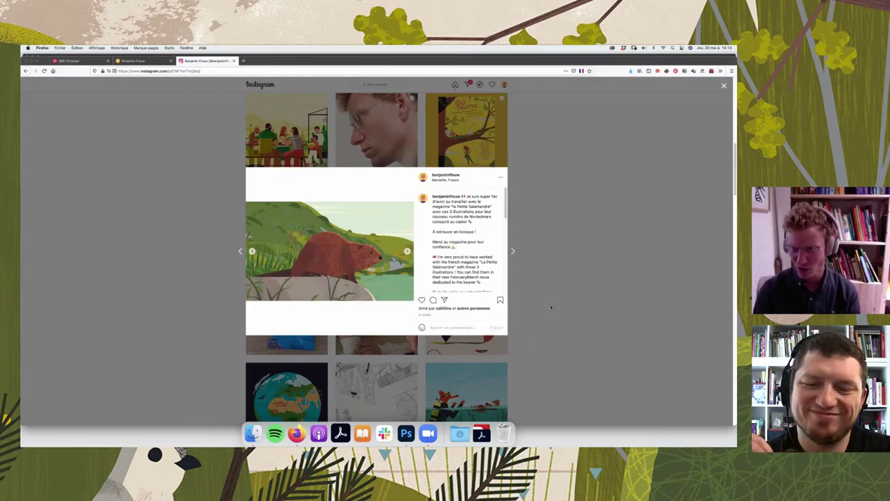
pyautogui.click(549, 310)
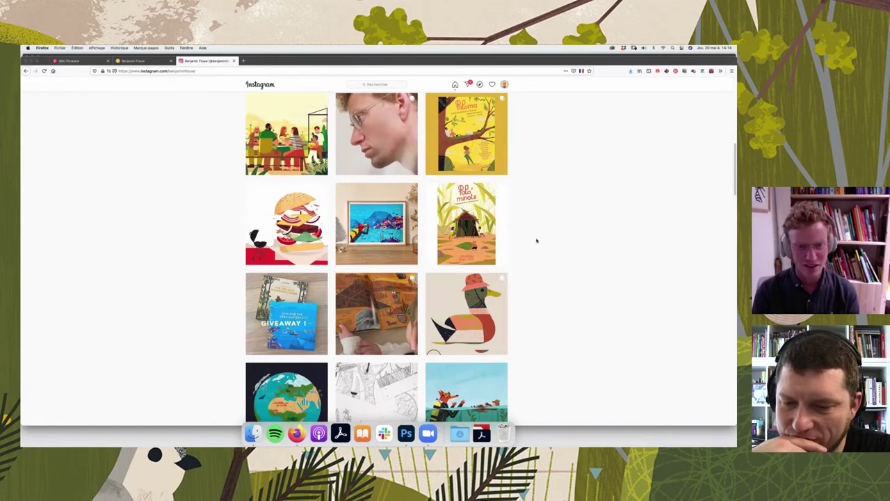
# - Open the yellow 'Paloma' poster post showing its season programme caption
pyautogui.click(465, 134)
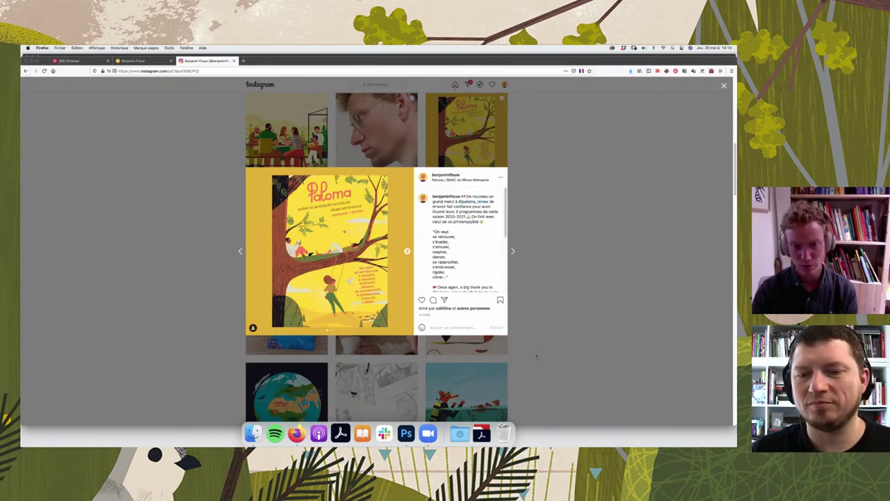
# - Close the 'Paloma' post to return to the burger, Paloma and duck rows
pyautogui.click(536, 356)
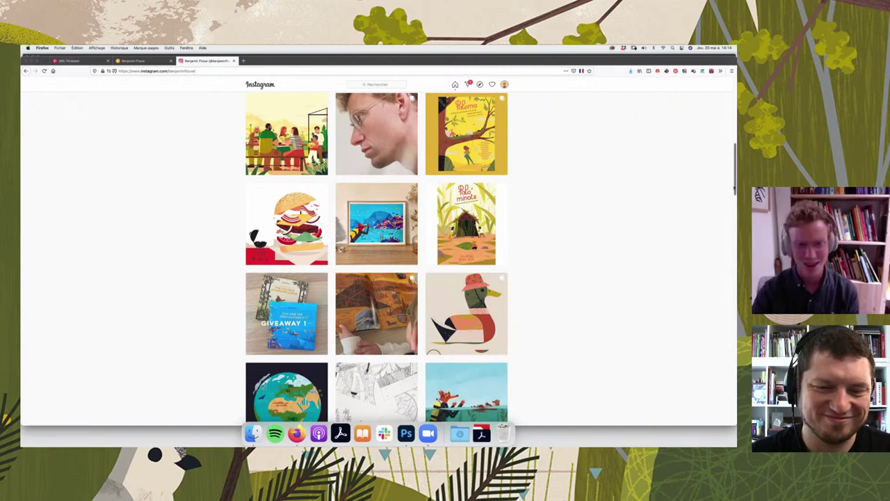
# - Scroll down to the OM-Montpellier posters, cassowary, blue-footed booby and anteater rows
pyautogui.scroll(-2, 734, 167)
pyautogui.scroll(2, 734, 167)
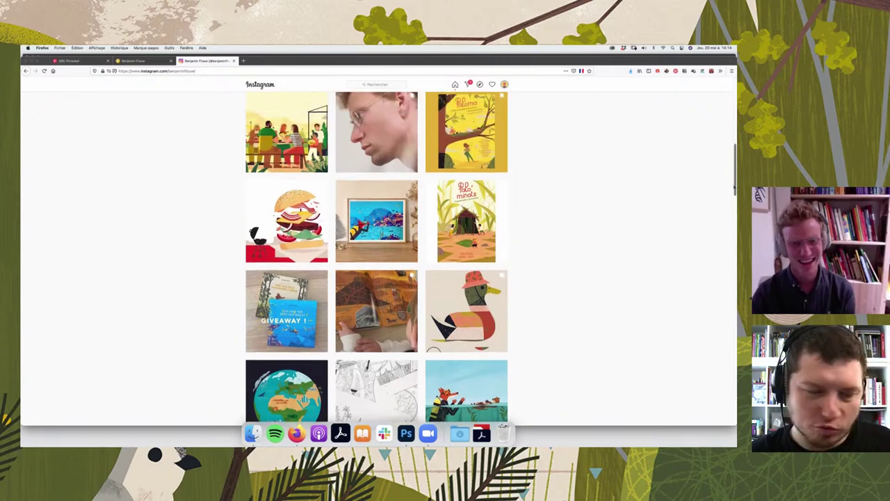
pyautogui.scroll(-1, 734, 182)
pyautogui.scroll(-1, 734, 185)
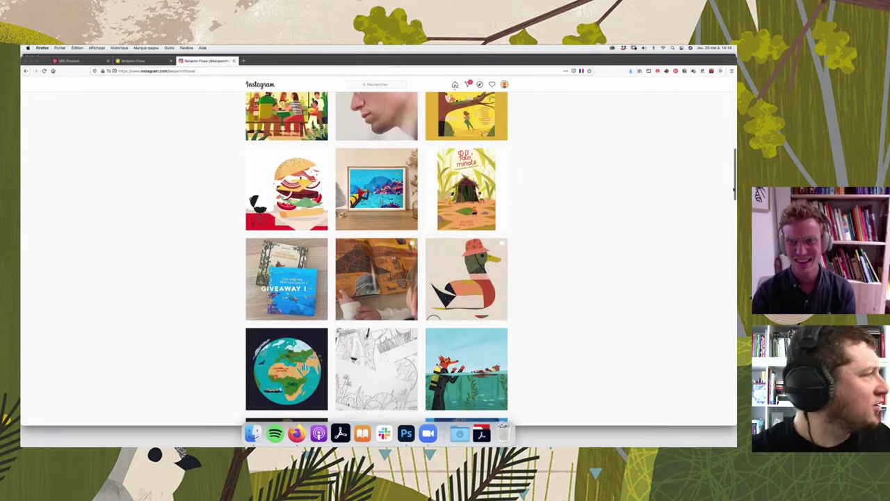
pyautogui.scroll(-1, 734, 188)
pyautogui.scroll(-1, 734, 194)
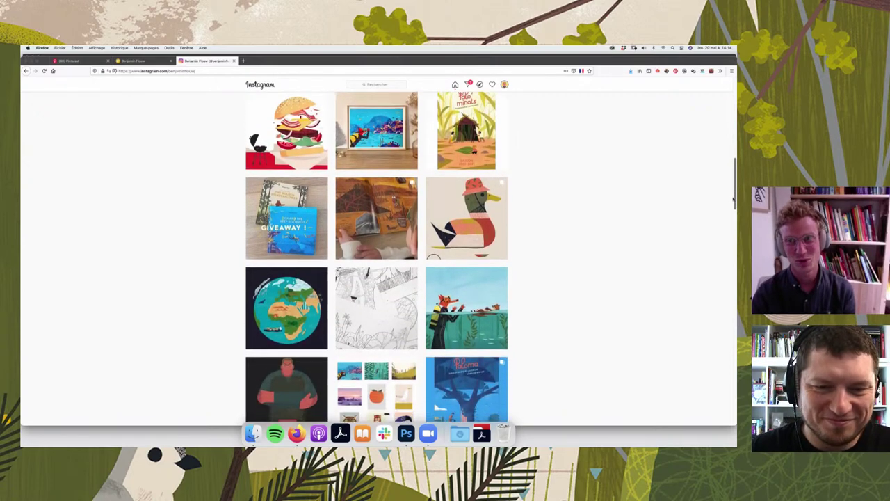
pyautogui.scroll(-2, 732, 203)
pyautogui.scroll(-1, 732, 207)
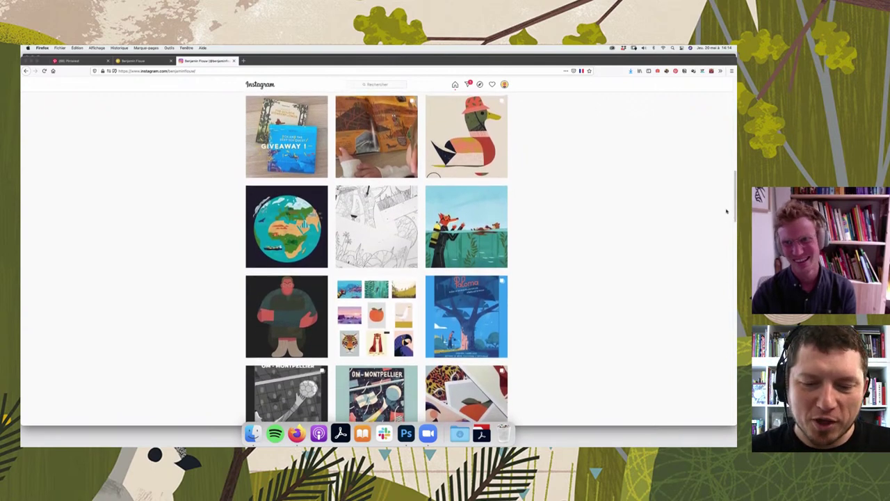
pyautogui.scroll(-1, 734, 198)
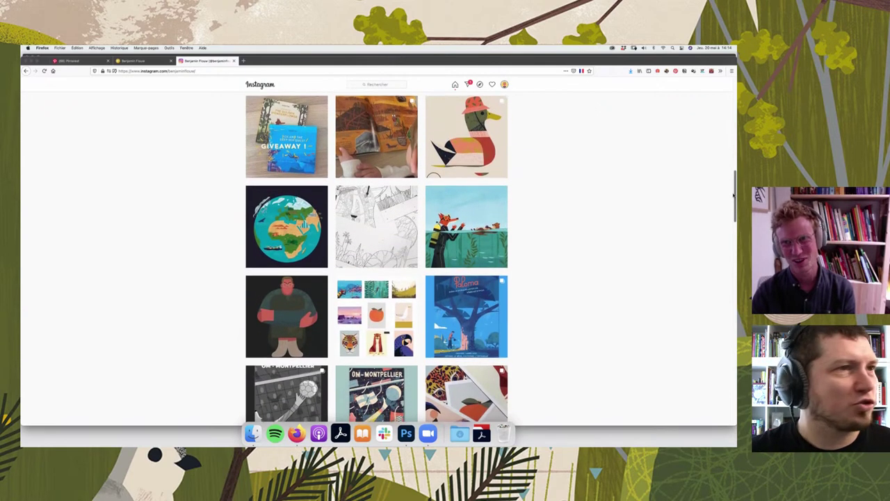
pyautogui.scroll(-1, 732, 201)
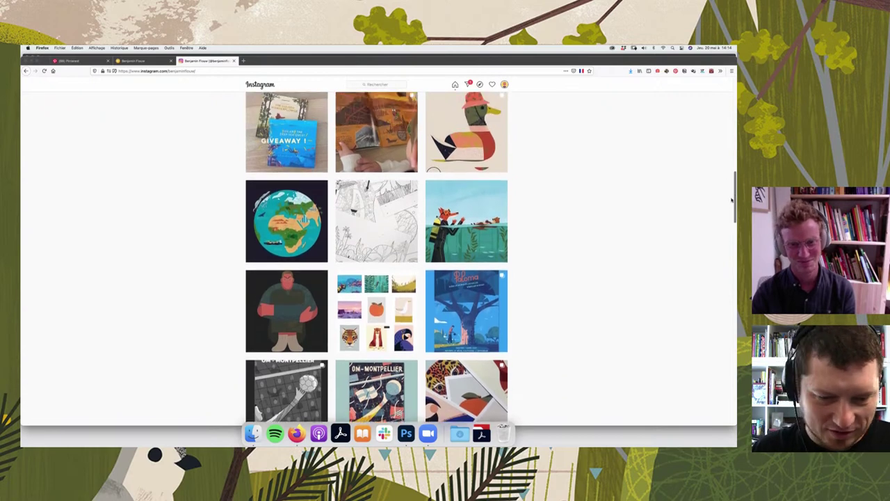
pyautogui.scroll(-1, 730, 208)
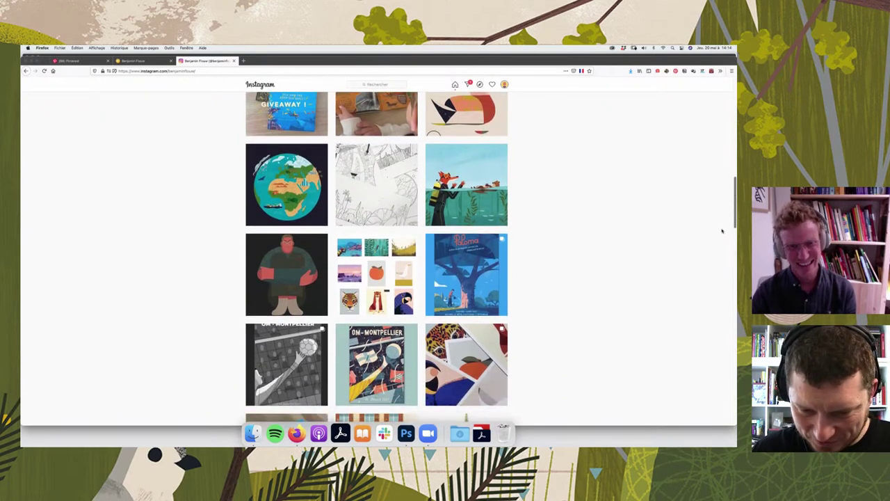
pyautogui.scroll(-5, 722, 229)
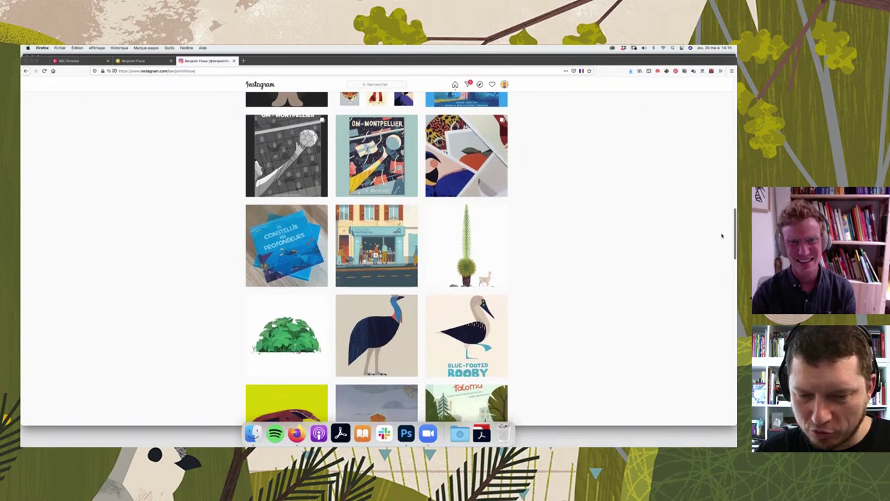
pyautogui.scroll(-1, 722, 236)
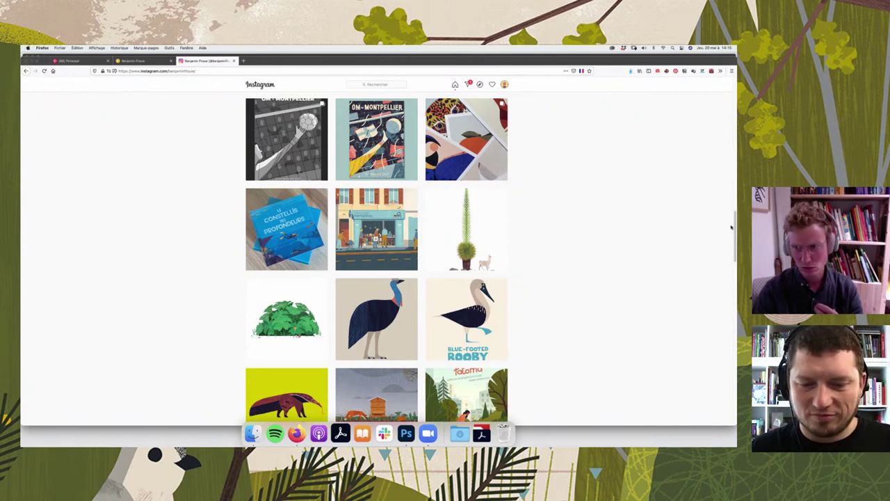
pyautogui.scroll(1, 735, 221)
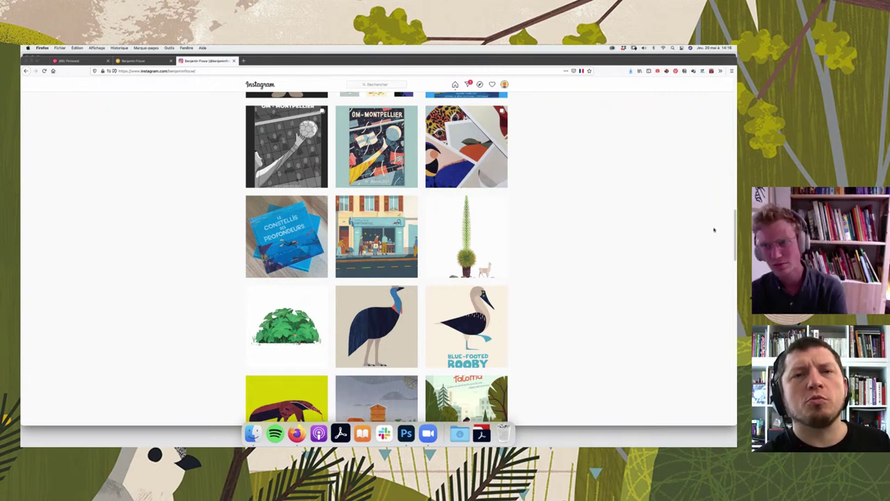
# - Scroll past the Djian covers to the stag beetle, otter, tiger and 'Sneeze Here' posts
pyautogui.moveTo(735, 226); pyautogui.dragTo(734, 237)
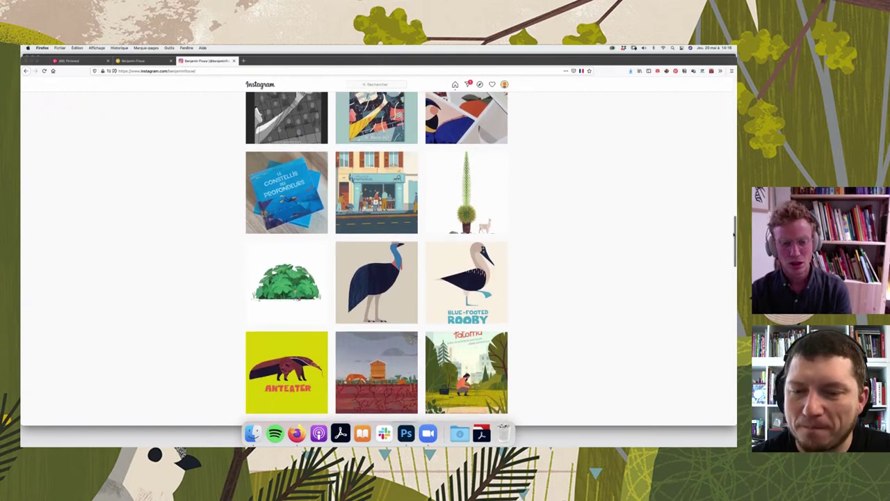
pyautogui.scroll(-1, 733, 237)
pyautogui.scroll(-1, 377, 257)
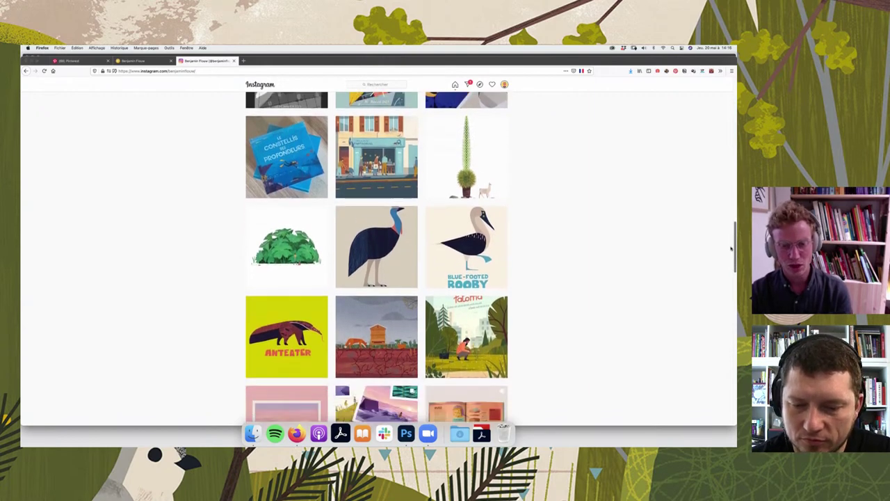
pyautogui.scroll(-2, 377, 257)
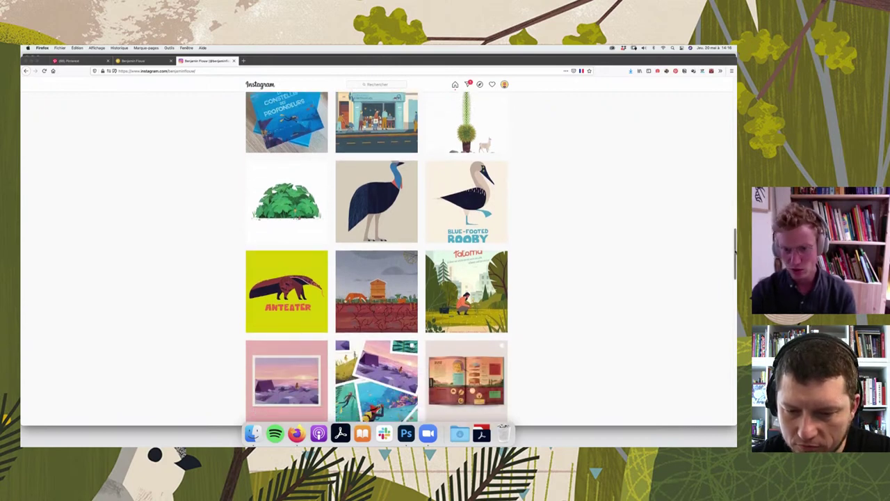
pyautogui.scroll(-2, 377, 257)
pyautogui.scroll(-1, 377, 258)
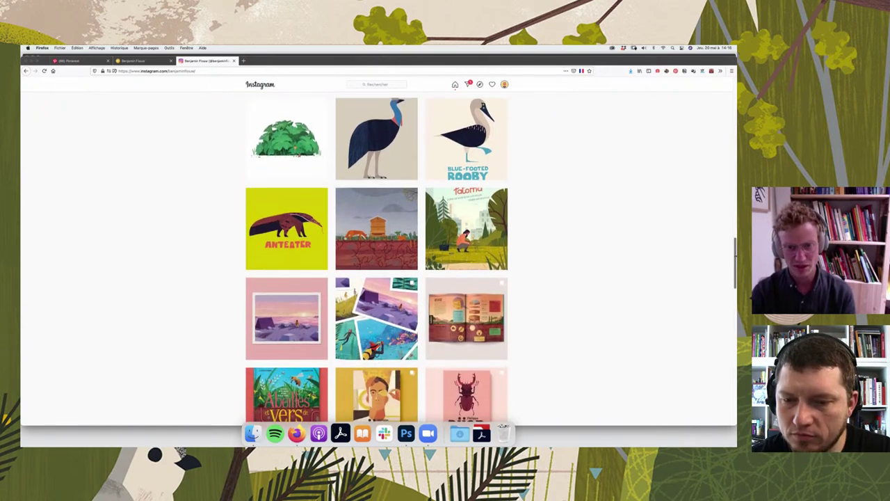
pyautogui.scroll(-2, 700, 330)
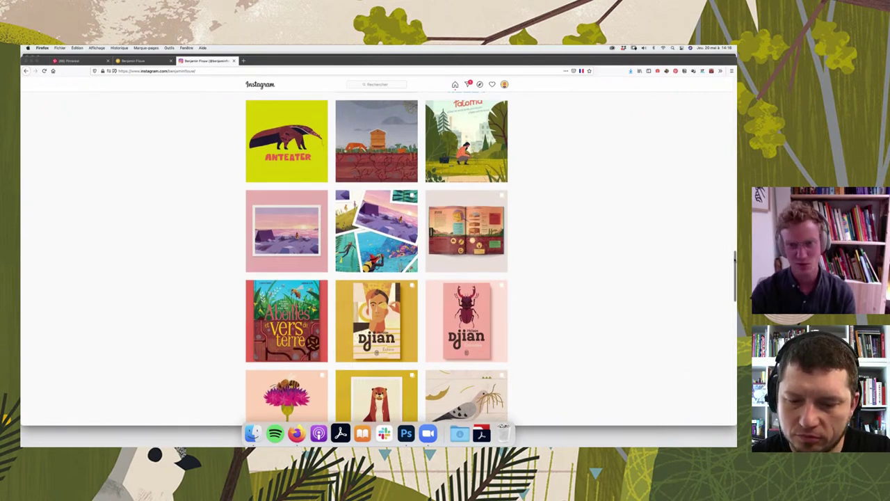
pyautogui.scroll(1, 713, 325)
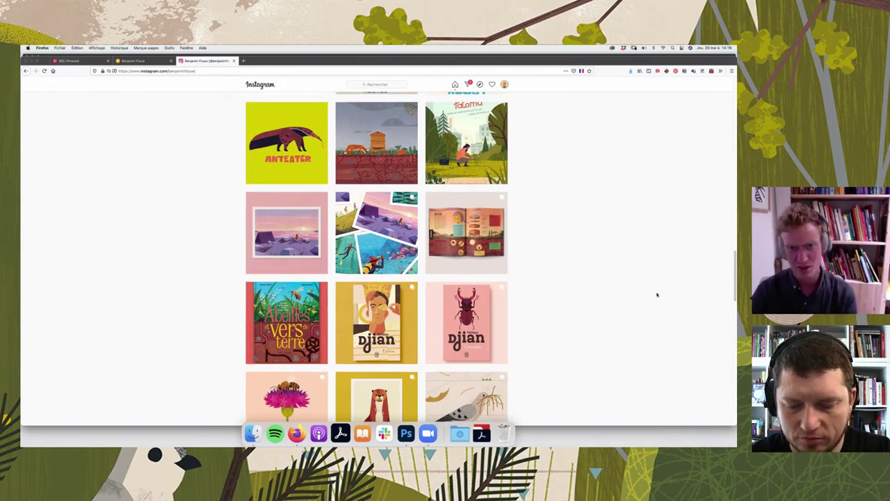
pyautogui.scroll(-3, 712, 274)
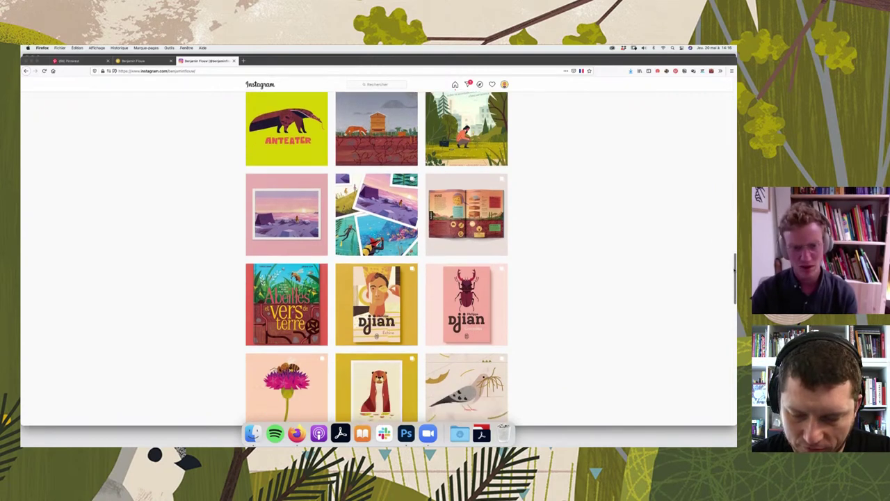
pyautogui.scroll(1, 376, 257)
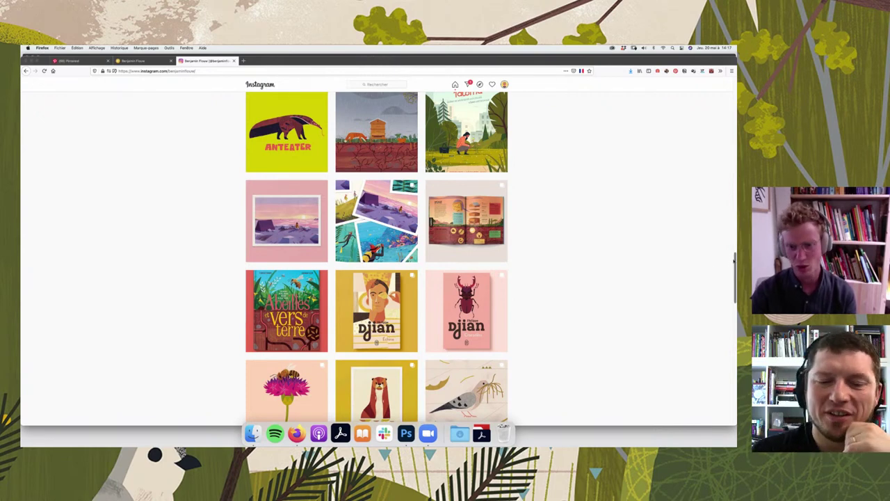
pyautogui.scroll(-1, 617, 279)
pyautogui.scroll(-2, 617, 279)
pyautogui.scroll(-5, 617, 279)
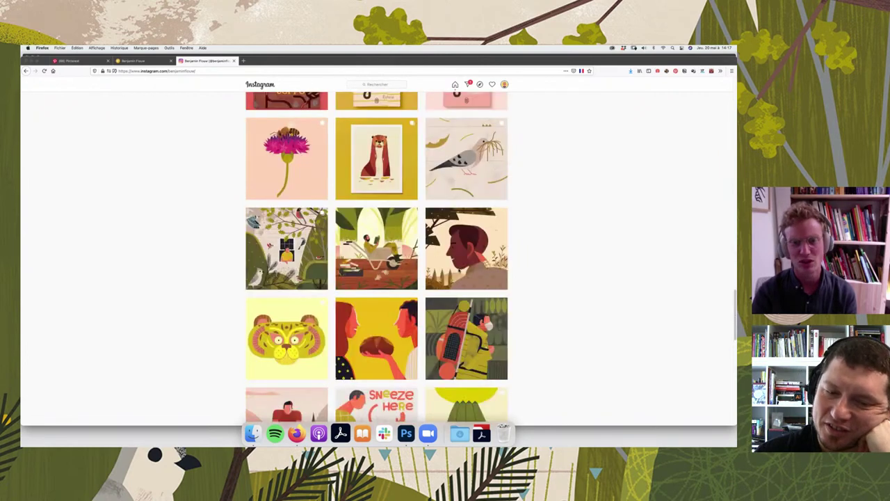
# - View and close the man-in-profile, masked hiker and bread-sharing posts in turn
pyautogui.click(466, 248)
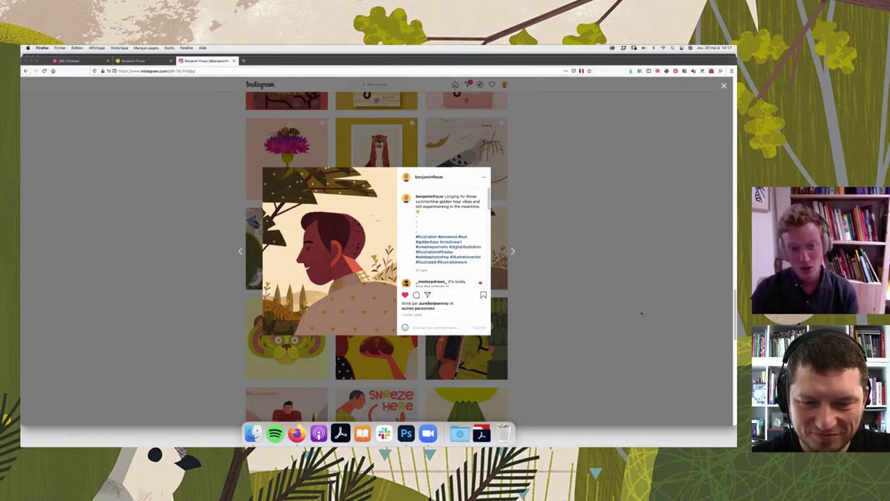
pyautogui.click(636, 316)
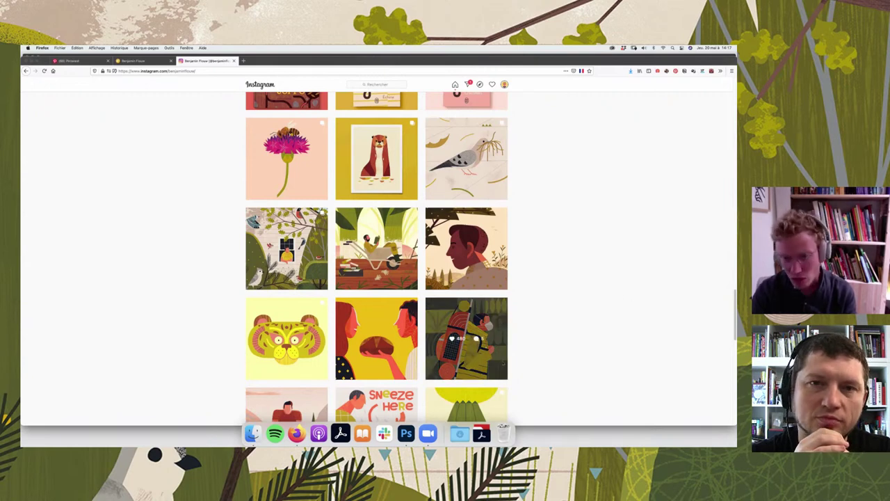
pyautogui.click(503, 375)
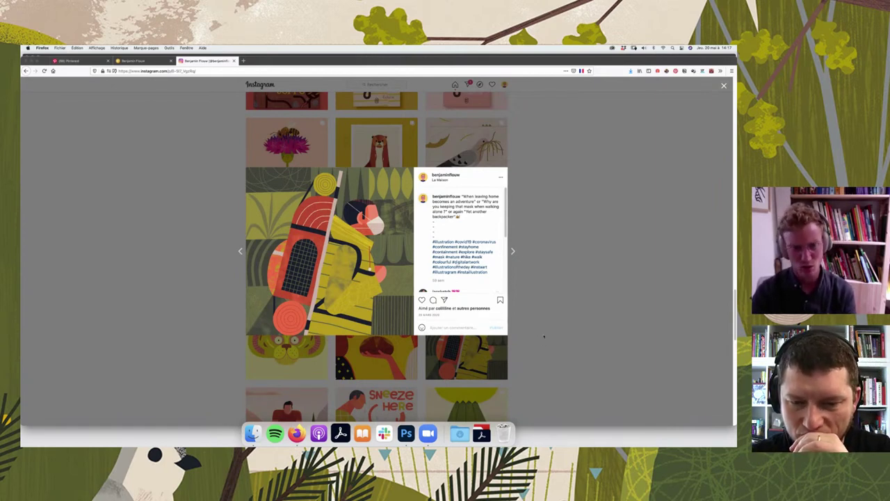
pyautogui.click(558, 312)
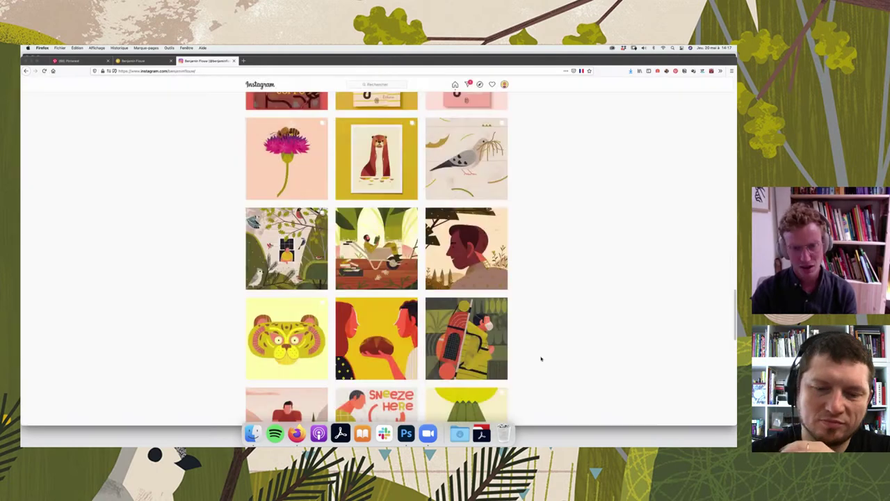
pyautogui.click(393, 353)
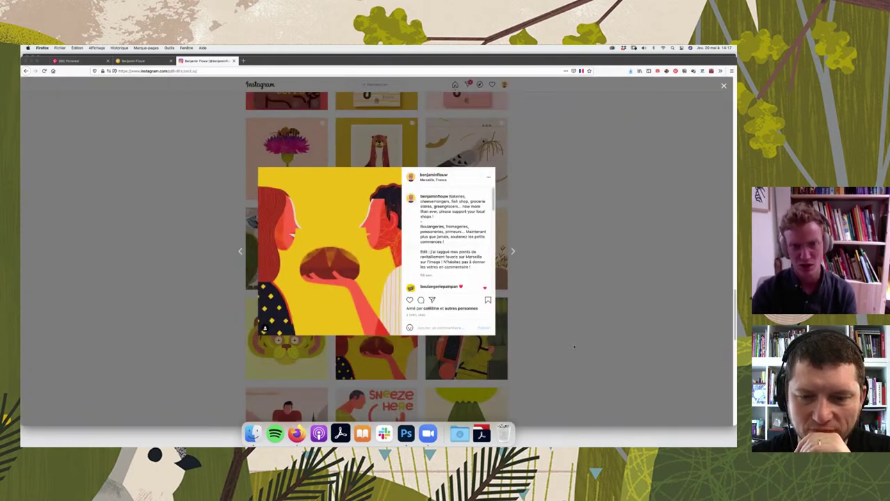
pyautogui.click(582, 321)
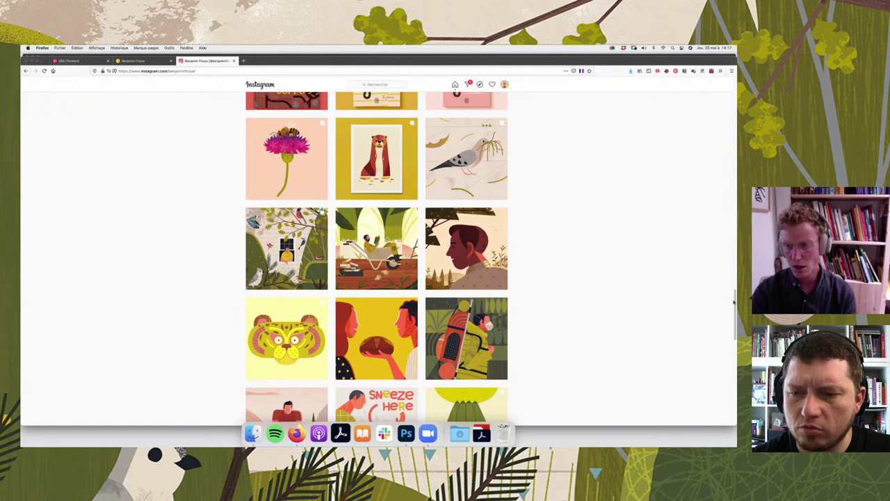
# - Scroll up and down the grid to settle on the beetle, beach-house and seagull rows
pyautogui.scroll(2, 733, 301)
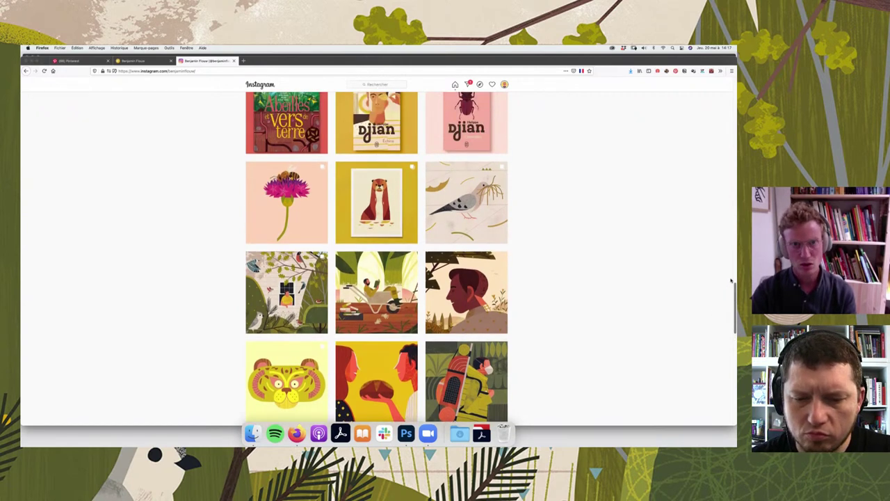
pyautogui.scroll(2, 731, 281)
pyautogui.scroll(3, 726, 292)
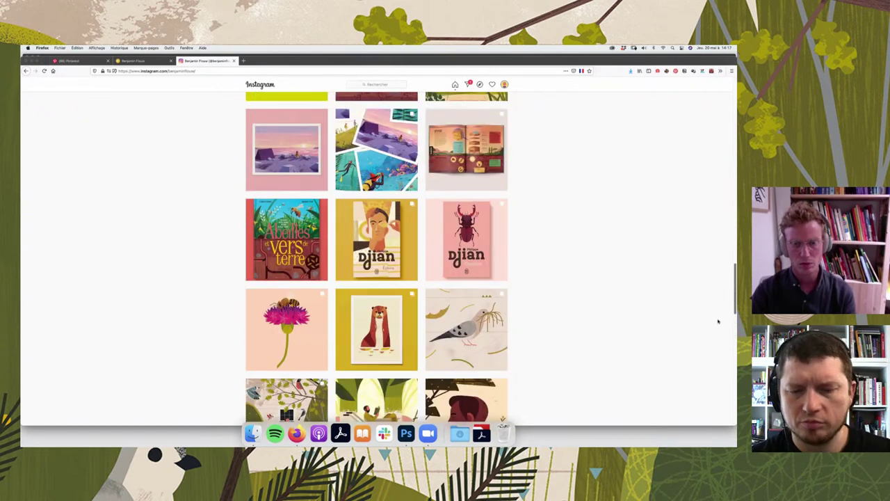
pyautogui.scroll(-10, 715, 340)
pyautogui.scroll(-5, 712, 359)
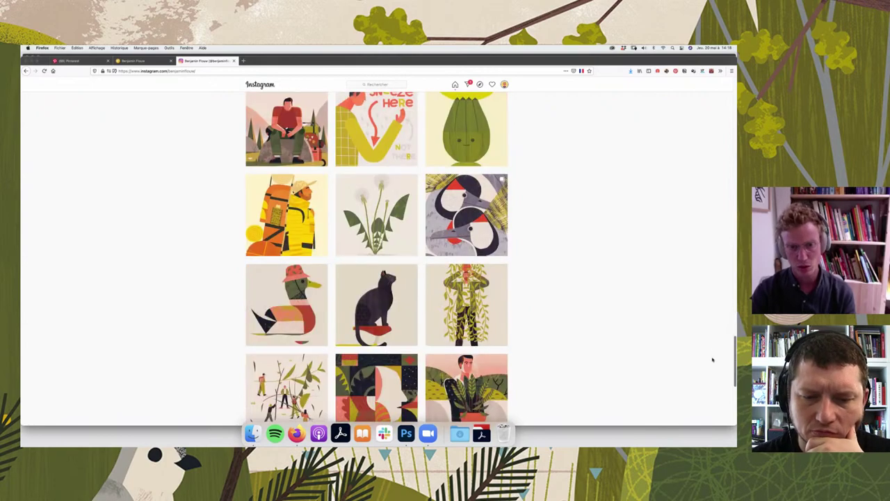
pyautogui.scroll(-10, 718, 355)
pyautogui.scroll(-8, 716, 346)
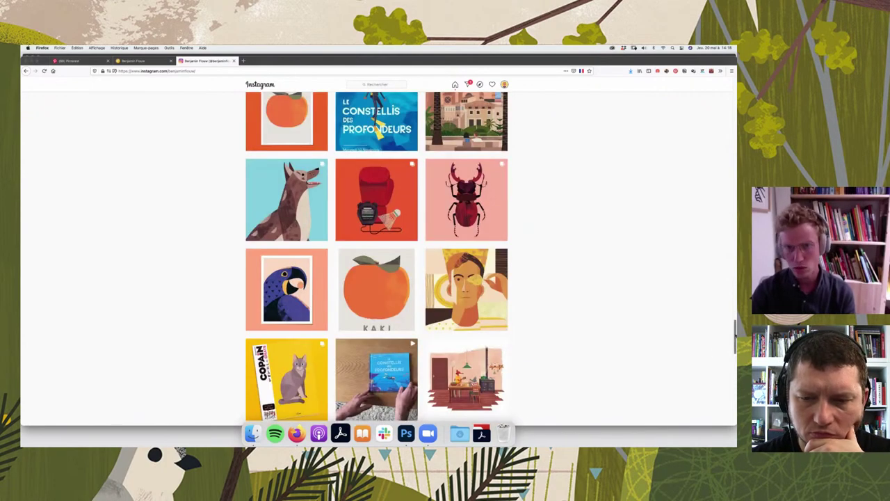
pyautogui.scroll(2, 718, 347)
pyautogui.scroll(4, 734, 325)
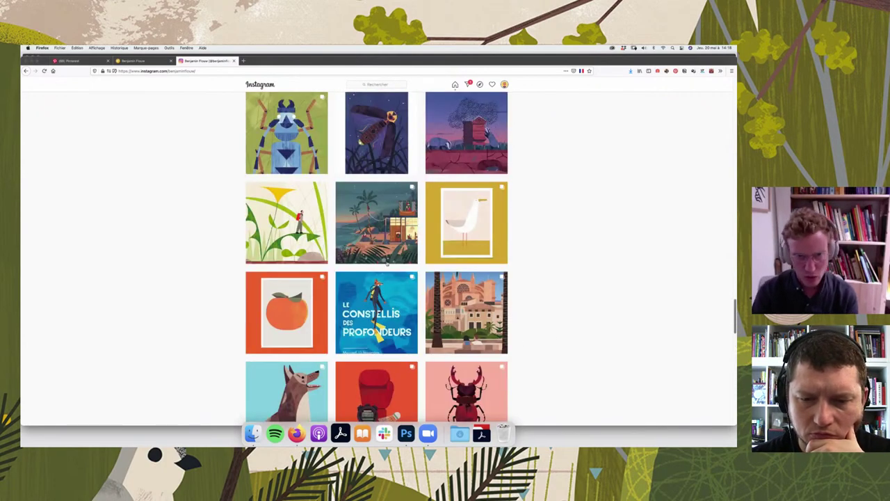
pyautogui.scroll(2, 733, 326)
pyautogui.click(376, 299)
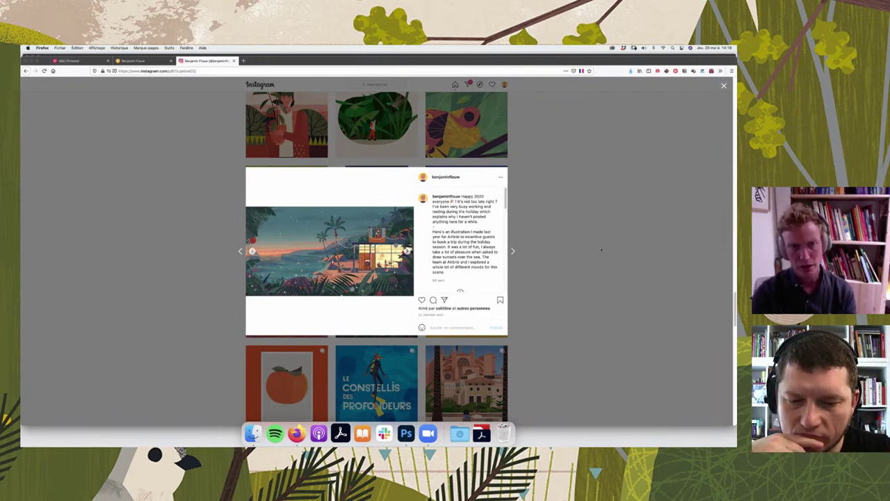
pyautogui.click(605, 243)
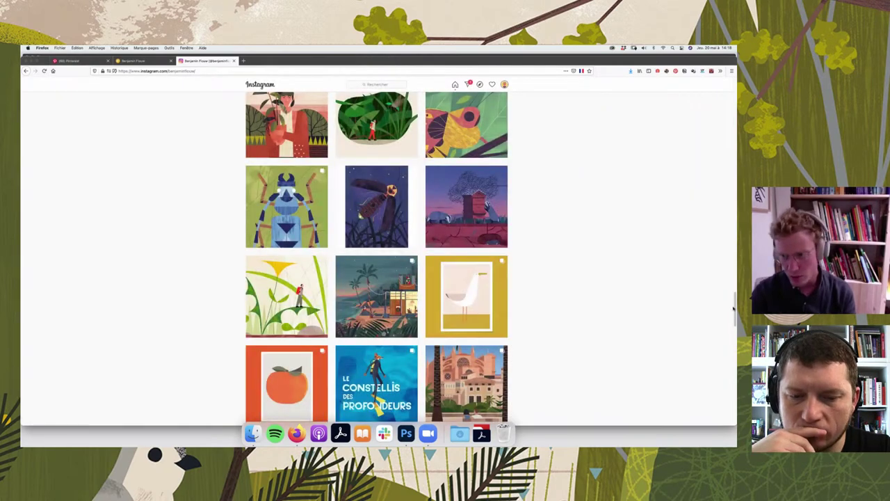
# - Scroll down past the pumpkin and flamingo rows to the goose, Appalachian Trail, whale and red monster posts
pyautogui.scroll(-2, 732, 328)
pyautogui.scroll(-1, 727, 342)
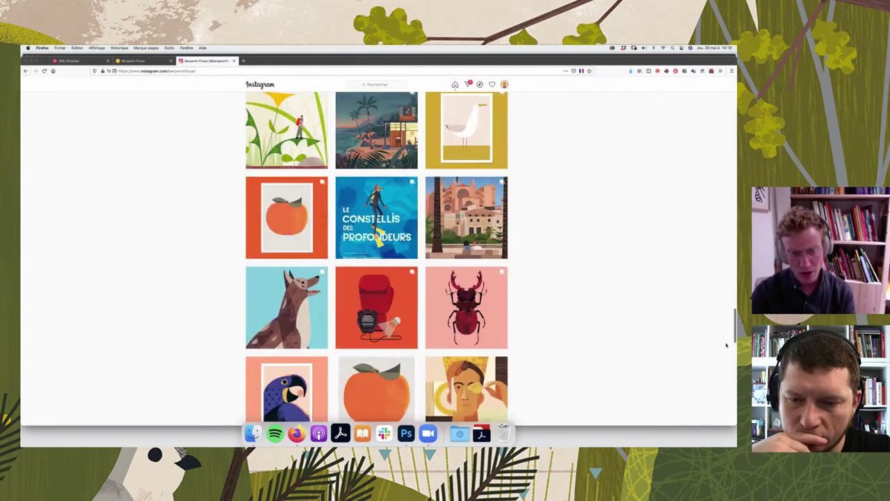
pyautogui.scroll(-1, 724, 348)
pyautogui.scroll(-2, 723, 358)
pyautogui.scroll(-1, 721, 360)
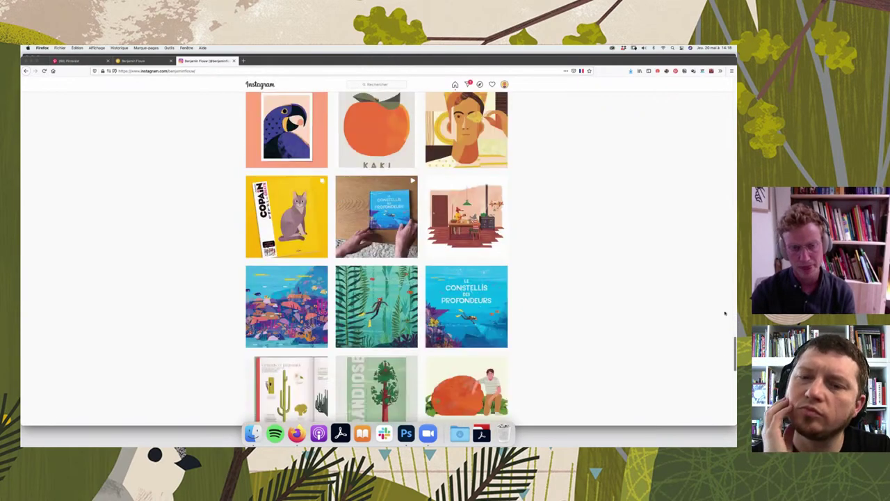
pyautogui.scroll(-1, 724, 348)
pyautogui.scroll(-3, 726, 283)
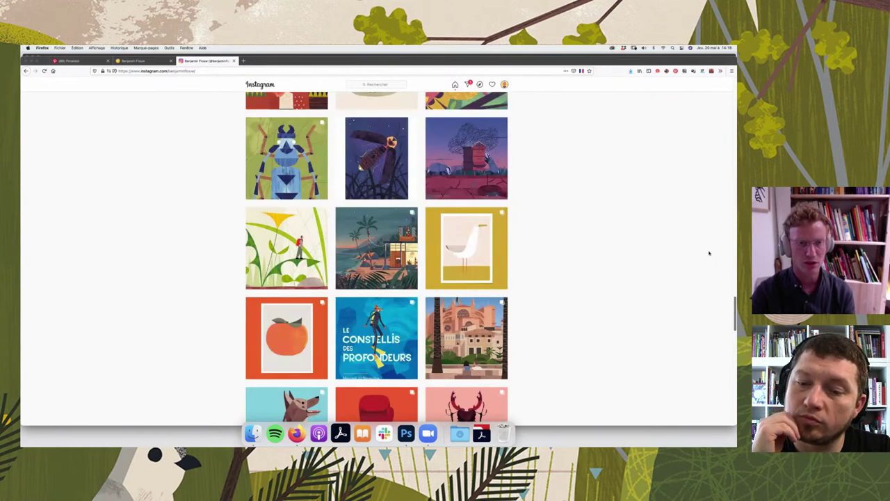
pyautogui.scroll(2, 709, 256)
pyautogui.scroll(5, 709, 261)
pyautogui.scroll(-1, 708, 264)
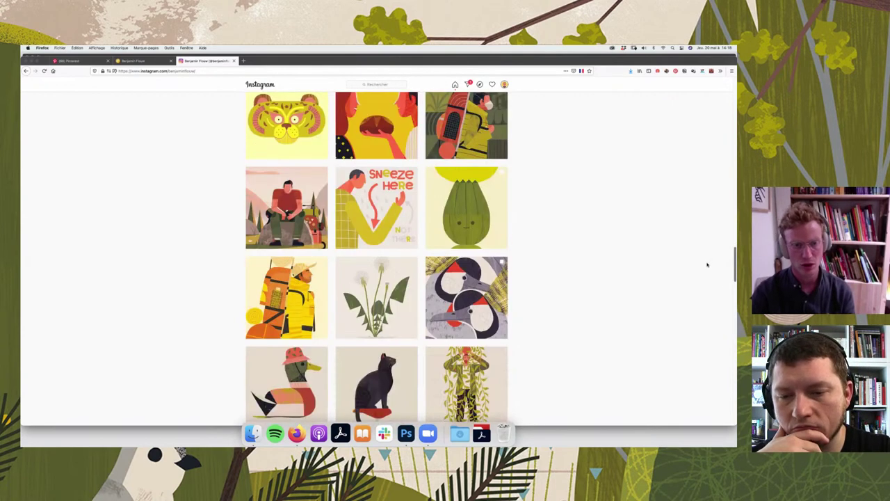
pyautogui.scroll(-1, 704, 277)
pyautogui.scroll(-2, 691, 302)
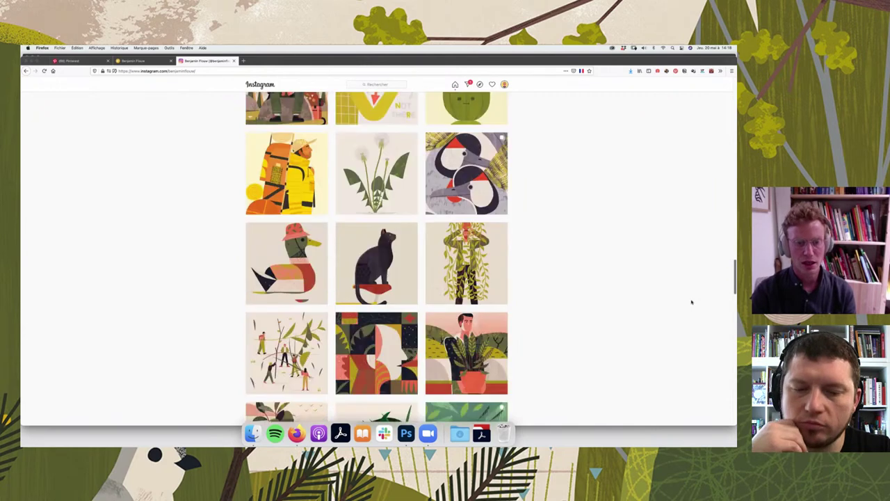
pyautogui.scroll(-5, 693, 308)
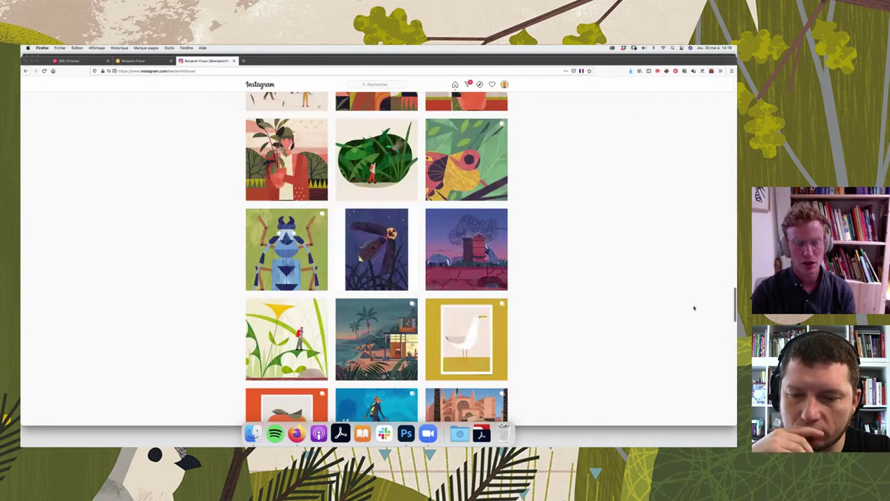
pyautogui.scroll(-2, 693, 307)
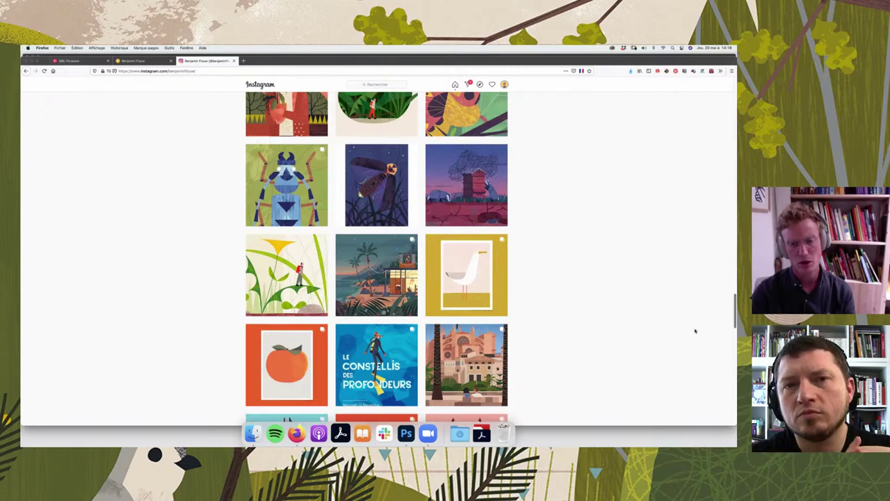
pyautogui.scroll(-1, 694, 336)
pyautogui.scroll(-5, 694, 344)
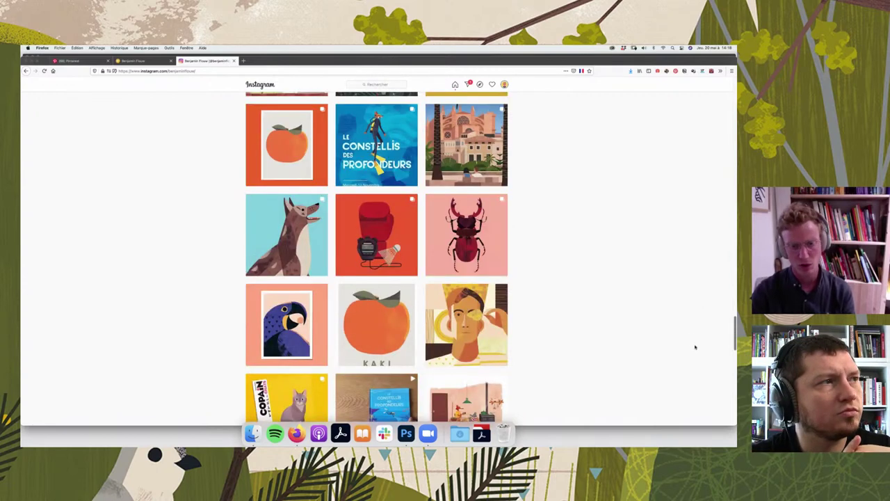
pyautogui.scroll(-3, 696, 347)
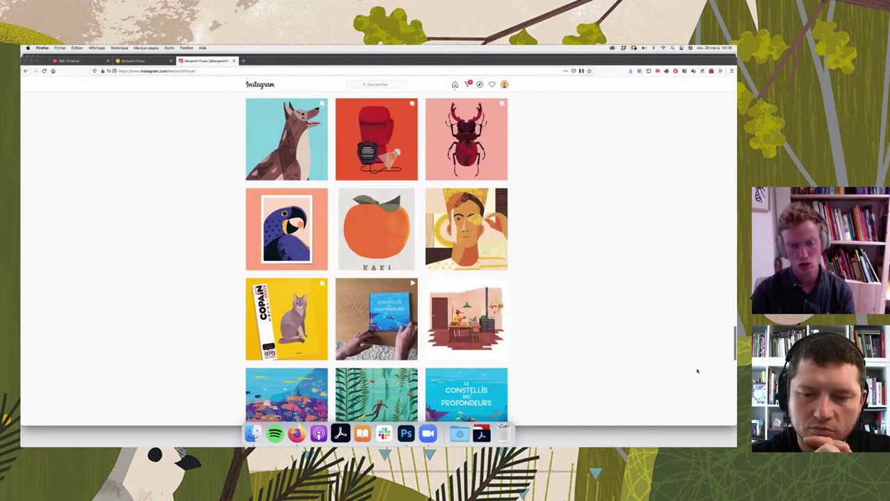
pyautogui.scroll(-2, 697, 369)
pyautogui.scroll(-4, 699, 379)
pyautogui.scroll(-6, 697, 379)
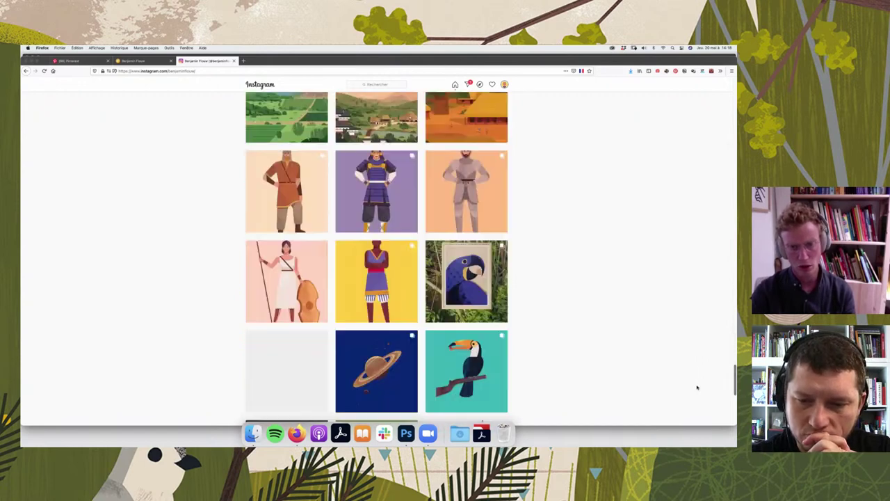
pyautogui.scroll(-5, 692, 405)
pyautogui.scroll(-5, 693, 410)
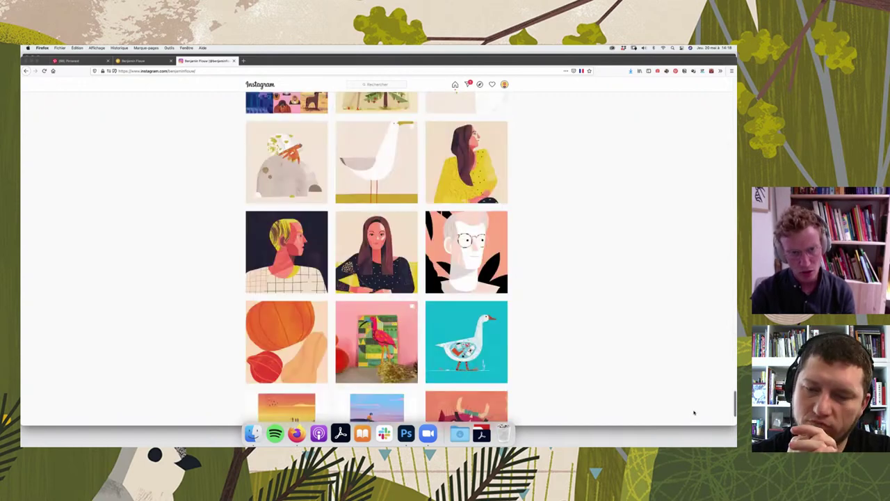
pyautogui.scroll(-5, 694, 389)
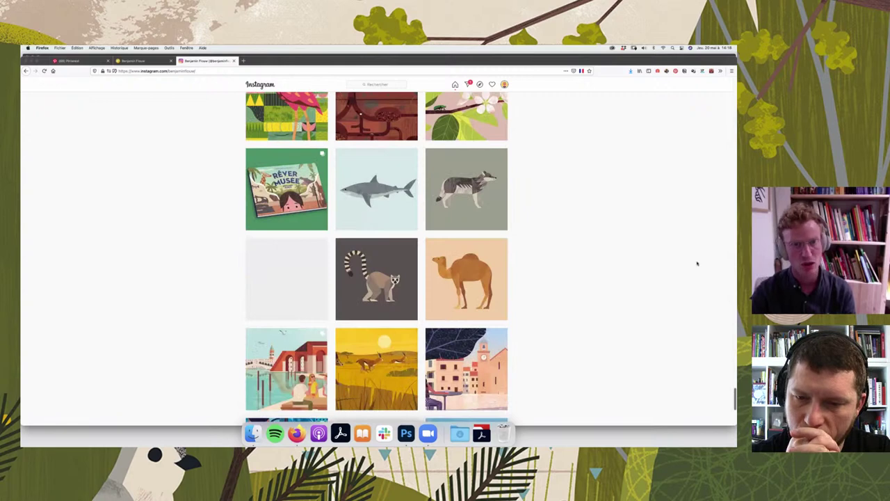
pyautogui.scroll(5, 692, 254)
pyautogui.scroll(5, 689, 249)
pyautogui.scroll(5, 686, 278)
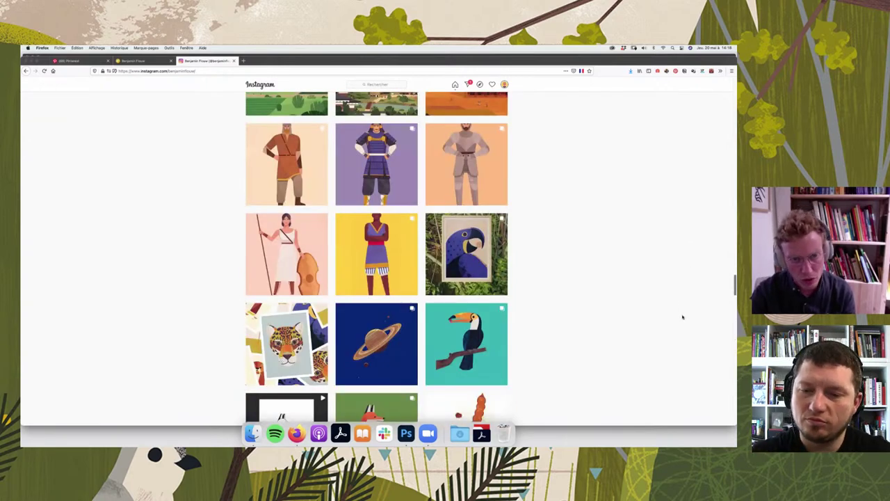
pyautogui.scroll(-5, 684, 320)
pyautogui.scroll(-5, 681, 338)
pyautogui.scroll(-5, 679, 356)
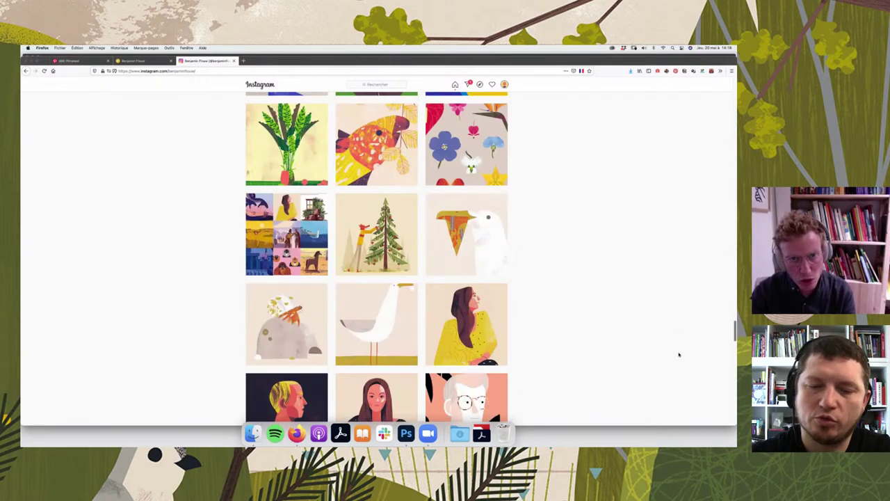
pyautogui.scroll(-5, 685, 354)
pyautogui.scroll(-1, 681, 294)
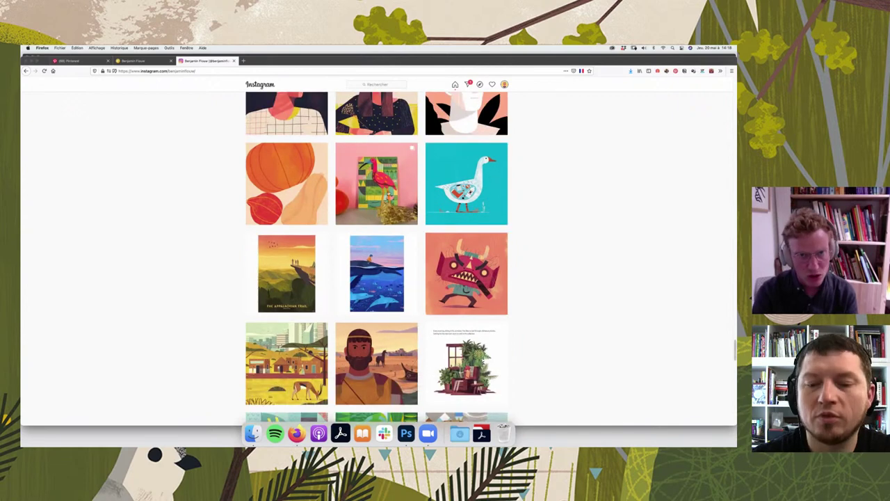
pyautogui.click(376, 186)
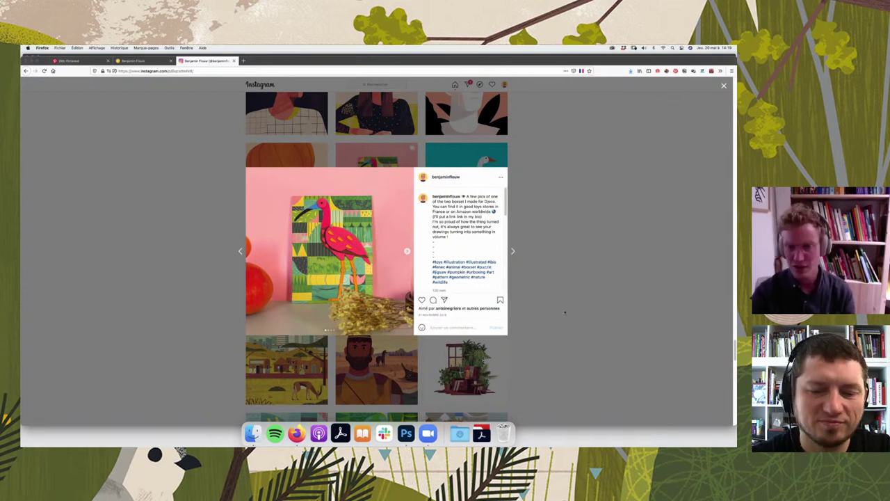
pyautogui.click(576, 286)
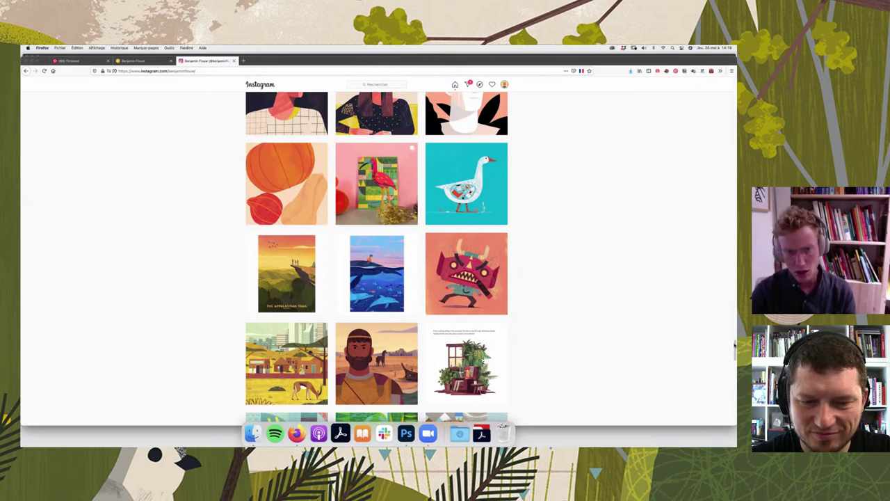
# - Scroll back up to the Abeilles and Djian covers, OM-Montpellier posters, cassowary and blue-footed booby rows
pyautogui.scroll(2, 735, 341)
pyautogui.scroll(2, 731, 333)
pyautogui.scroll(2, 707, 317)
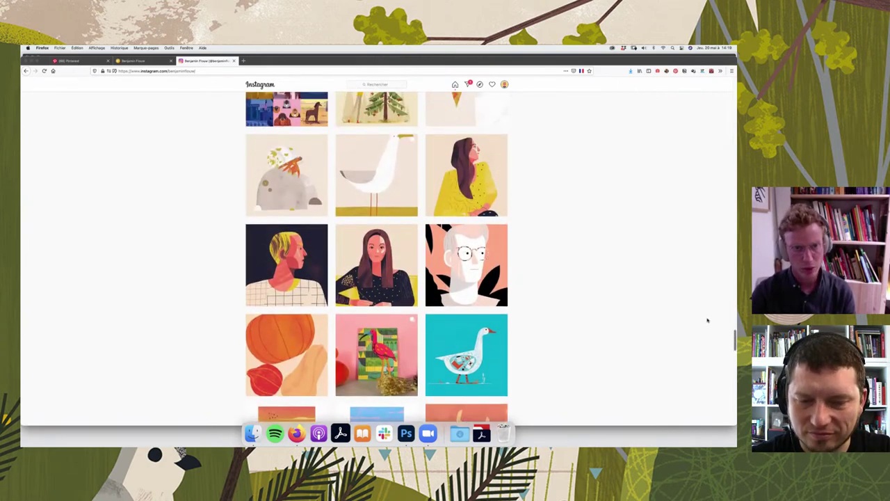
pyautogui.scroll(3, 708, 313)
pyautogui.scroll(4, 708, 311)
pyautogui.scroll(2, 707, 300)
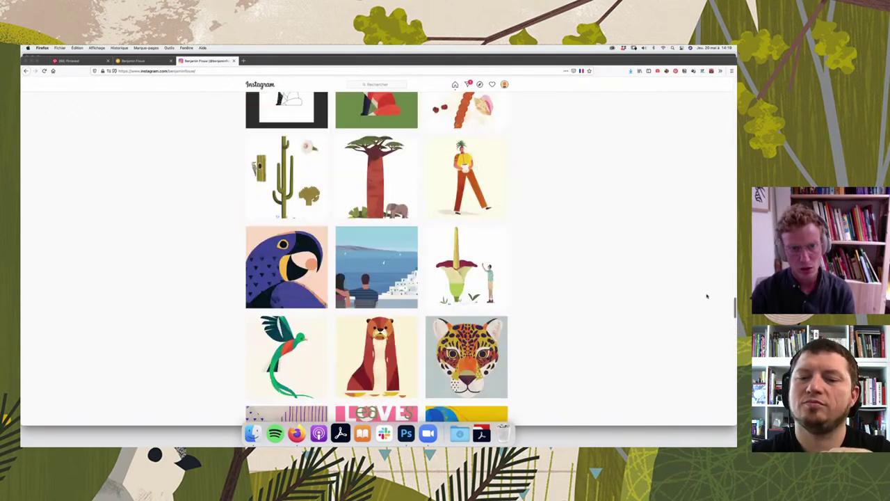
pyautogui.scroll(2, 707, 294)
pyautogui.scroll(2, 699, 272)
pyautogui.scroll(5, 696, 261)
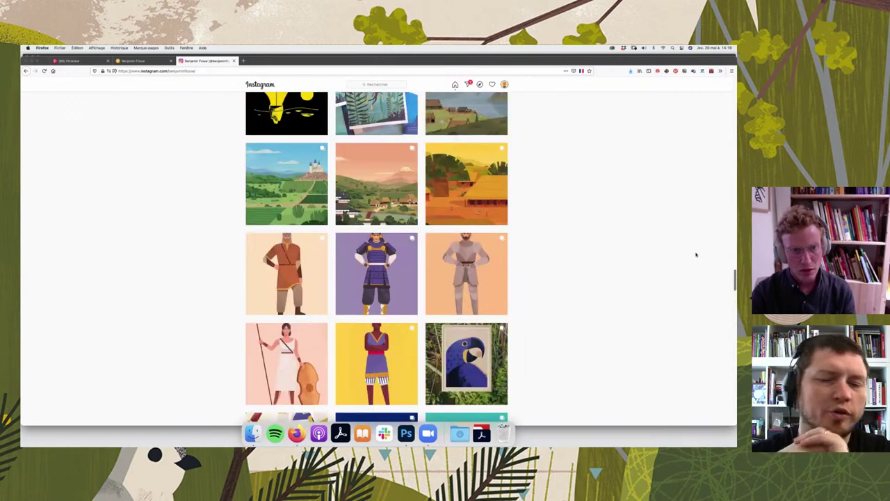
pyautogui.scroll(5, 695, 251)
pyautogui.scroll(1, 694, 244)
pyautogui.scroll(4, 694, 241)
pyautogui.scroll(3, 695, 236)
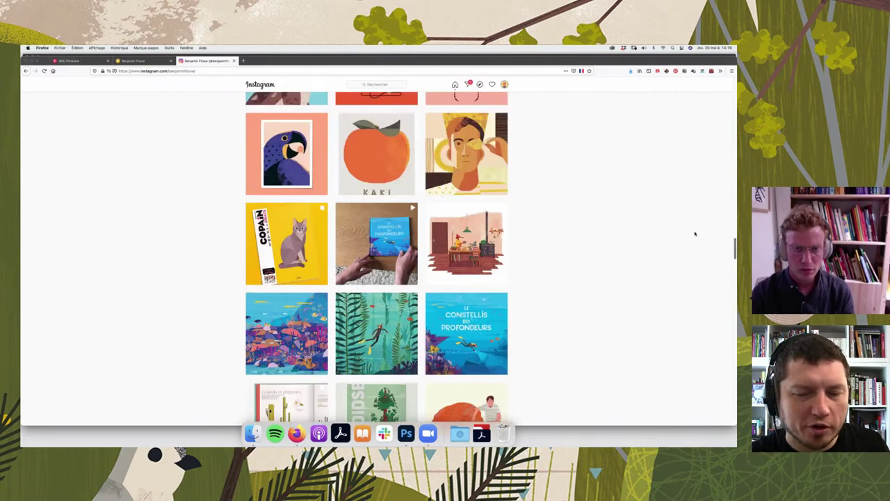
pyautogui.scroll(4, 694, 232)
pyautogui.scroll(2, 693, 227)
pyautogui.scroll(1, 694, 225)
pyautogui.scroll(3, 698, 215)
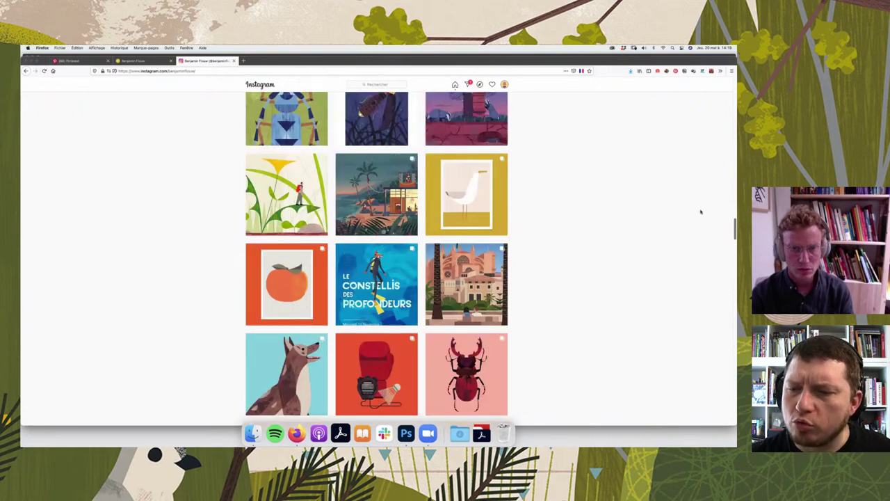
pyautogui.scroll(3, 699, 209)
pyautogui.scroll(4, 700, 206)
pyautogui.scroll(3, 699, 202)
pyautogui.scroll(3, 699, 199)
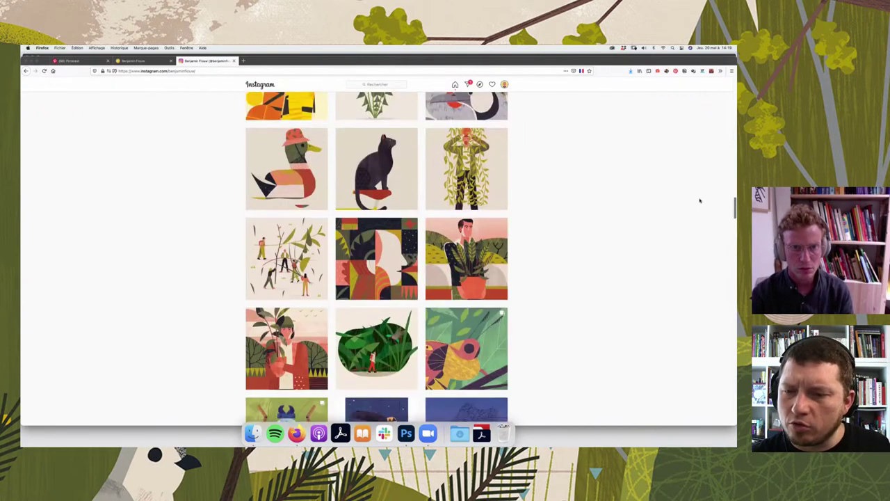
pyautogui.scroll(3, 700, 199)
pyautogui.scroll(1, 700, 199)
pyautogui.scroll(2, 700, 199)
pyautogui.scroll(1, 700, 198)
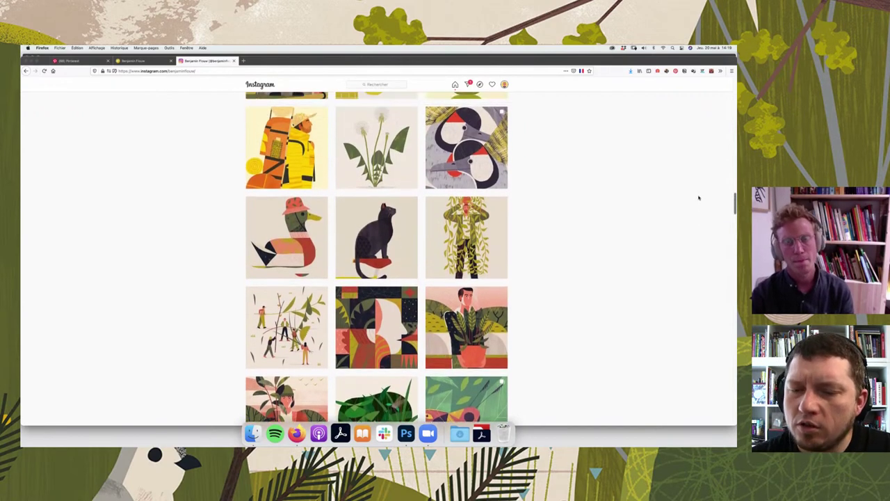
pyautogui.scroll(1, 699, 198)
pyautogui.scroll(1, 699, 197)
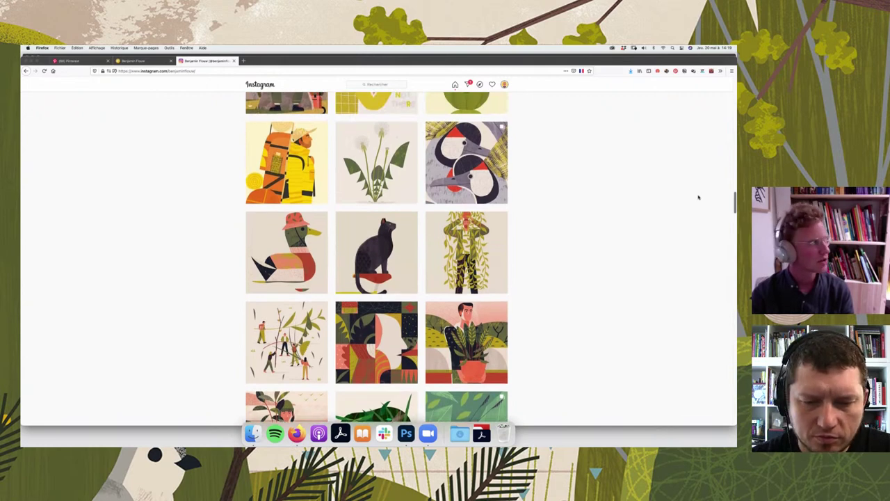
pyautogui.scroll(1, 697, 201)
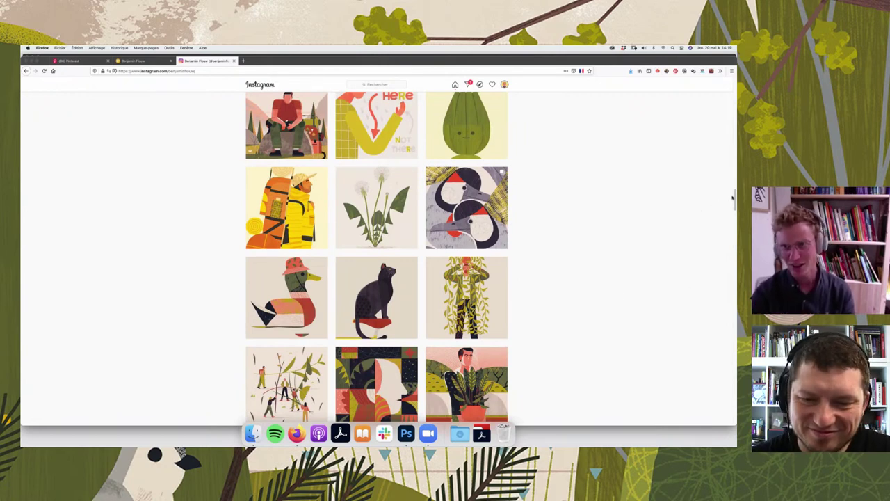
pyautogui.scroll(-2, 731, 189)
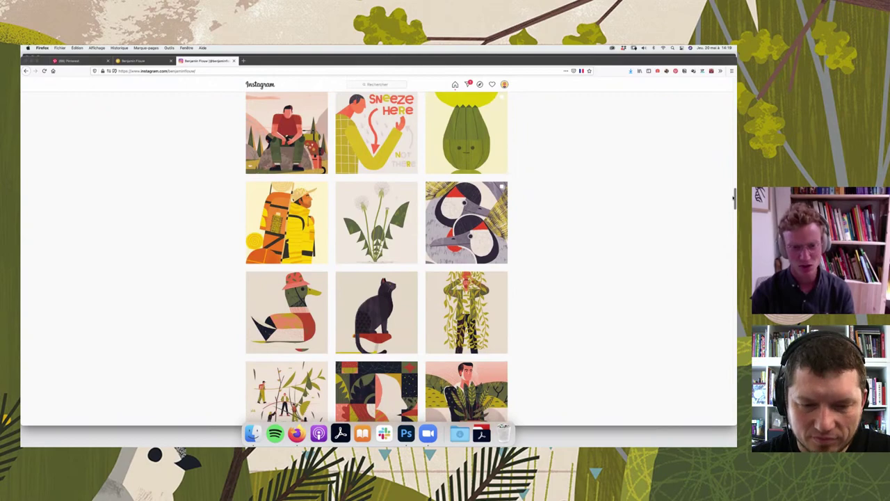
pyautogui.scroll(2, 731, 196)
pyautogui.scroll(1, 717, 175)
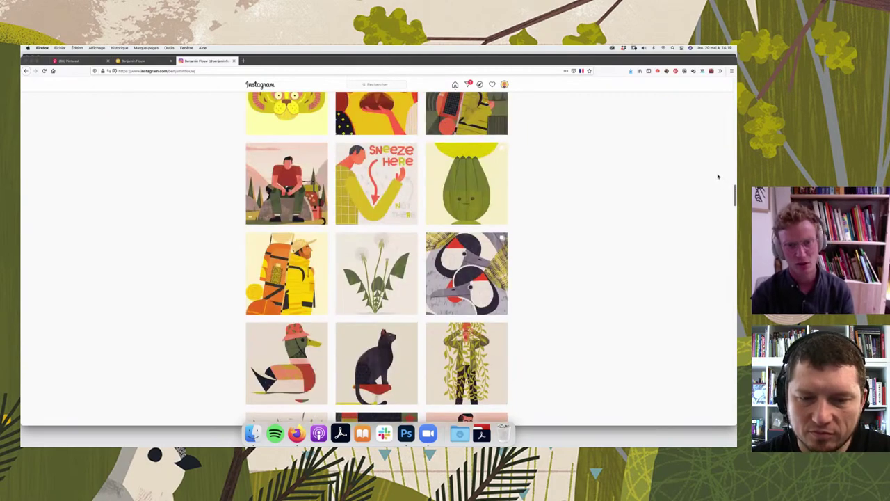
pyautogui.scroll(2, 721, 167)
pyautogui.scroll(5, 721, 155)
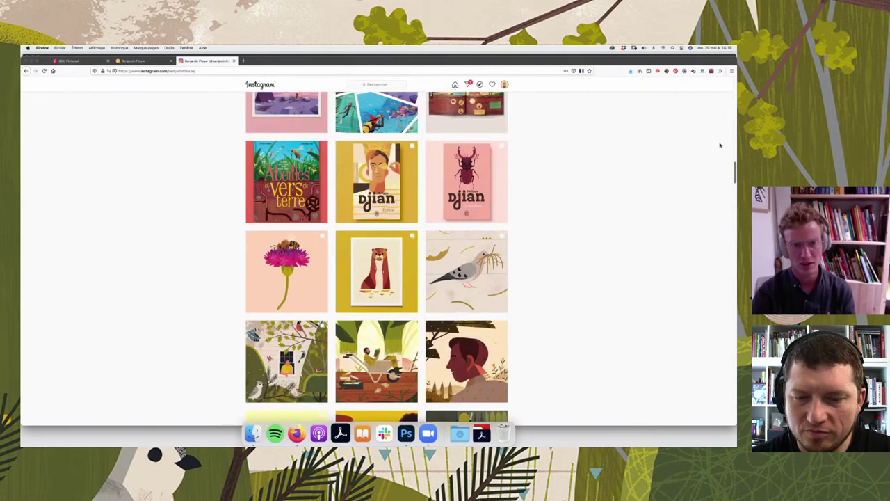
pyautogui.scroll(5, 702, 174)
pyautogui.scroll(4, 671, 209)
pyautogui.scroll(3, 643, 261)
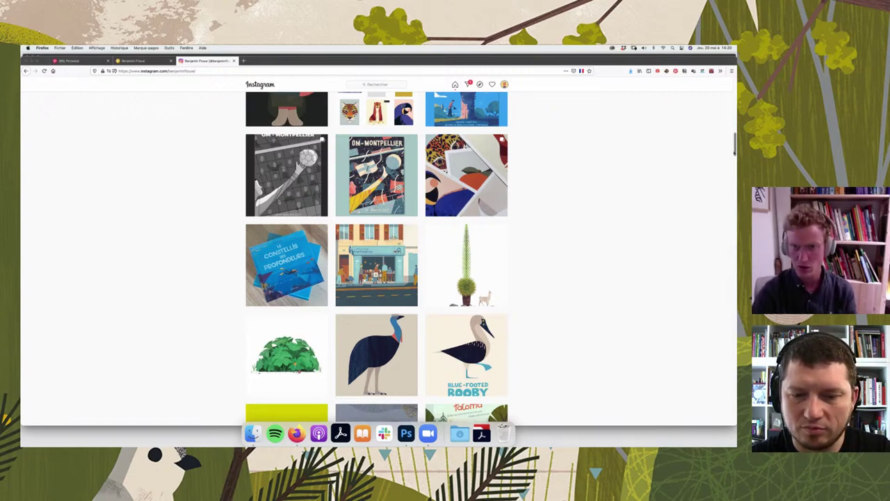
# - Return to the newest posts: the Photoshop illustration promo, bird branches and backpack sketch
pyautogui.moveTo(734, 144); pyautogui.dragTo(733, 138)
pyautogui.scroll(5, 733, 113)
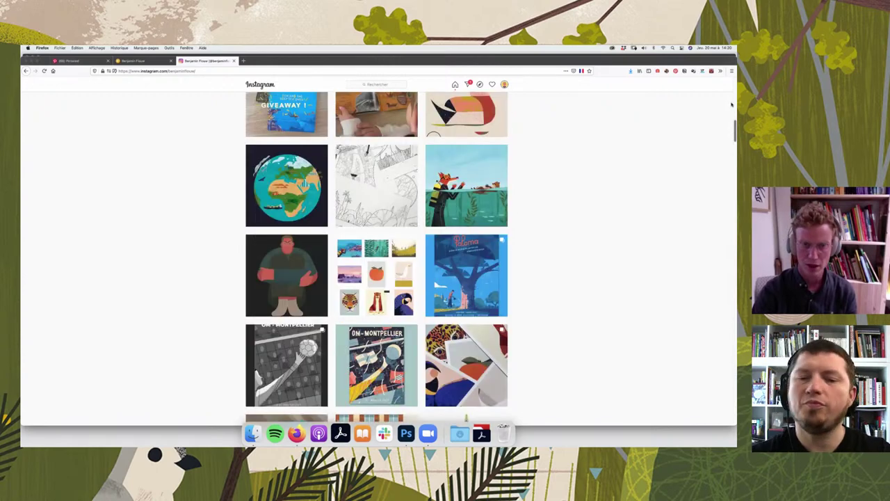
pyautogui.scroll(5, 730, 112)
pyautogui.scroll(5, 729, 109)
pyautogui.scroll(5, 726, 106)
pyautogui.scroll(-2, 703, 178)
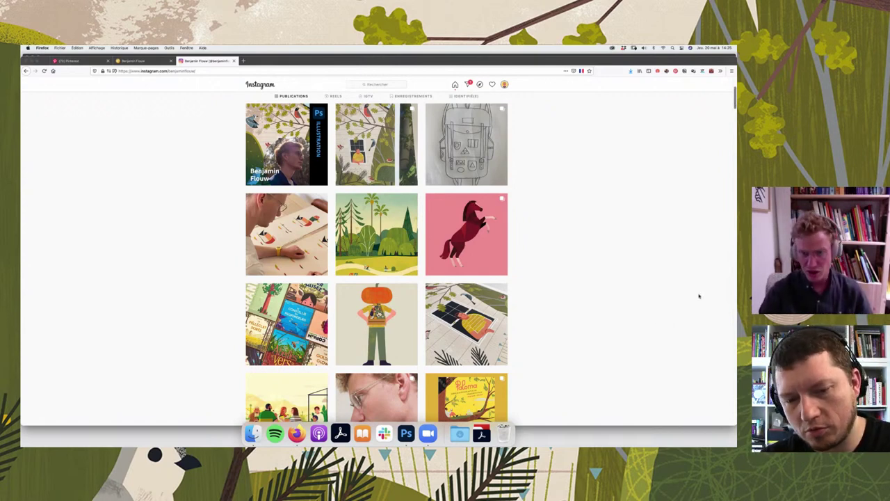
# - Scroll down toward the end of the grid, reaching the low-poly dog illustrations
pyautogui.scroll(-20, 703, 332)
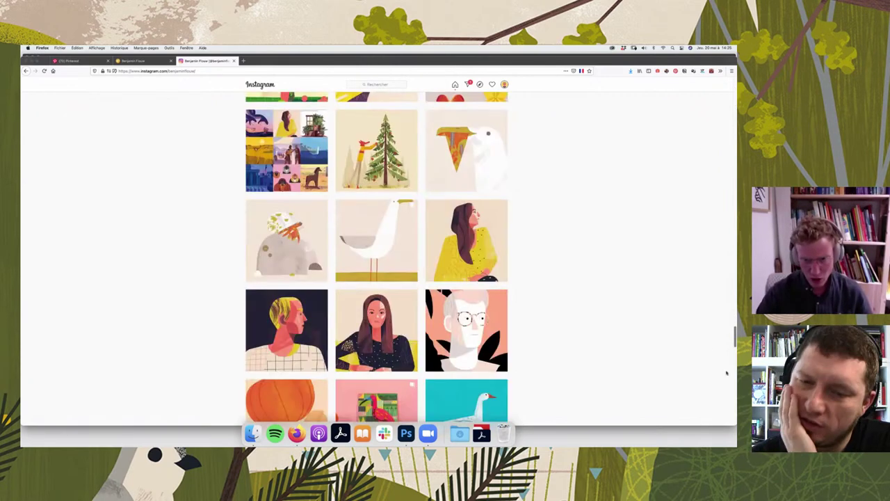
pyautogui.scroll(-10, 726, 373)
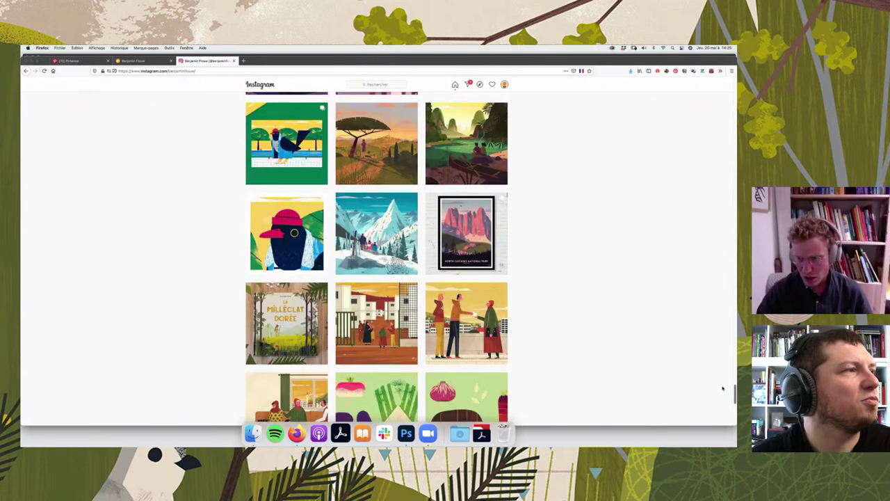
pyautogui.scroll(-10, 722, 388)
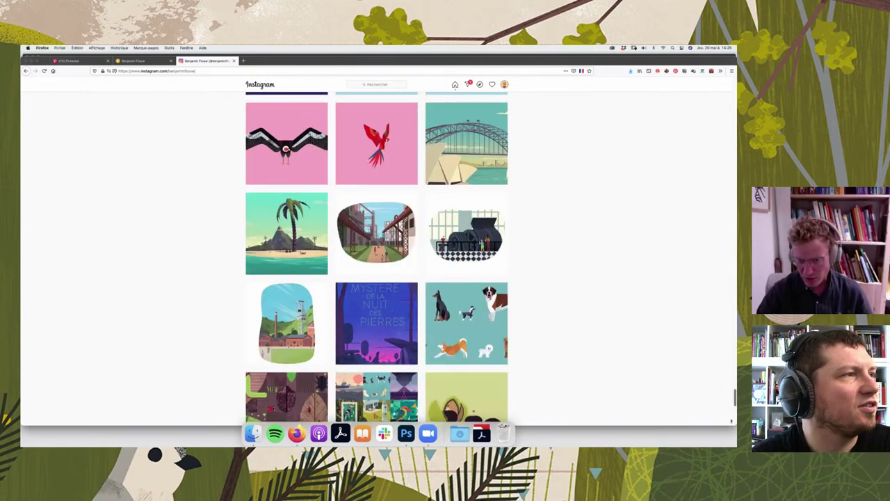
pyautogui.scroll(-10, 731, 417)
pyautogui.scroll(-5, 730, 410)
pyautogui.scroll(-5, 729, 403)
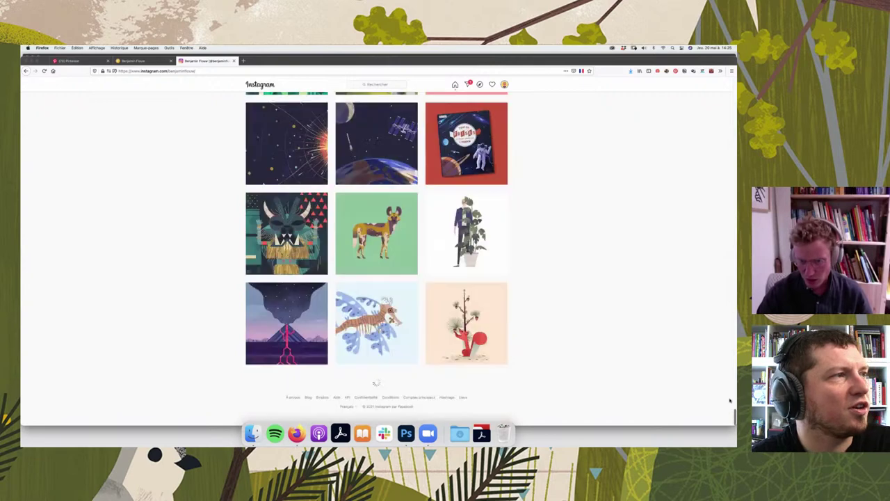
pyautogui.scroll(-10, 730, 402)
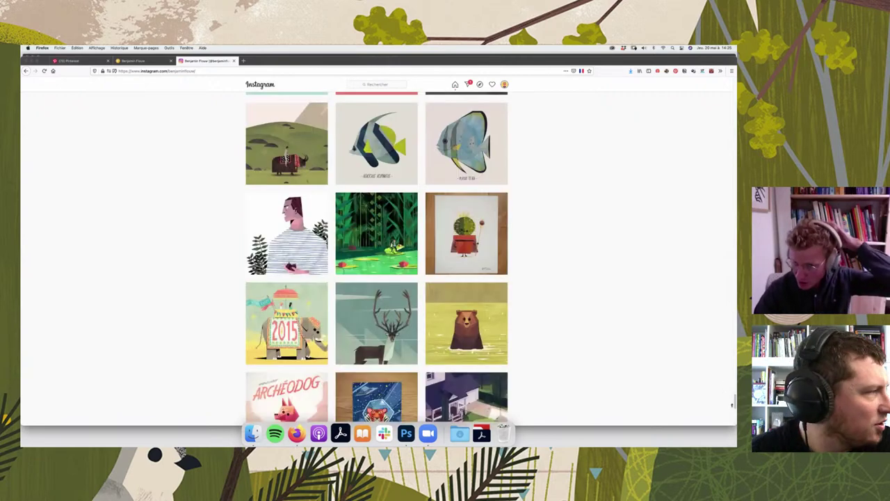
pyautogui.scroll(-3, 732, 406)
# - View the corgi-with-cactus post at the bottom of the grid, then close it
pyautogui.scroll(-10, 732, 417)
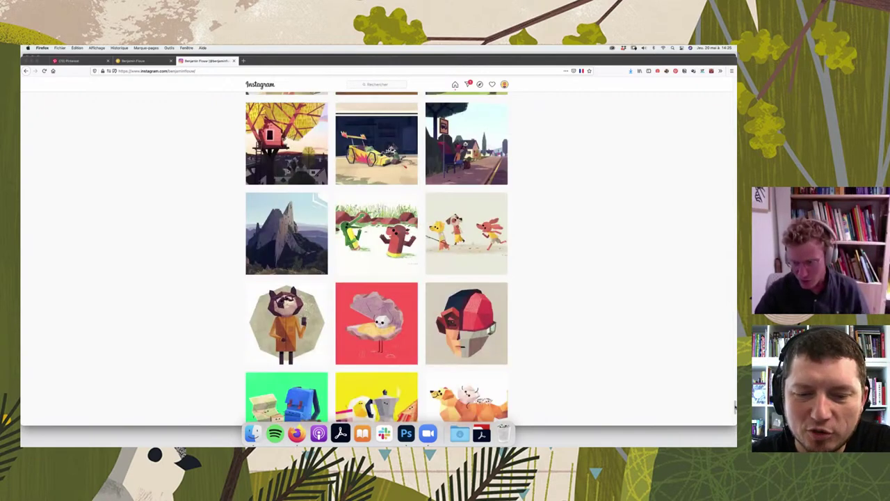
pyautogui.scroll(-5, 733, 419)
pyautogui.scroll(-4, 733, 419)
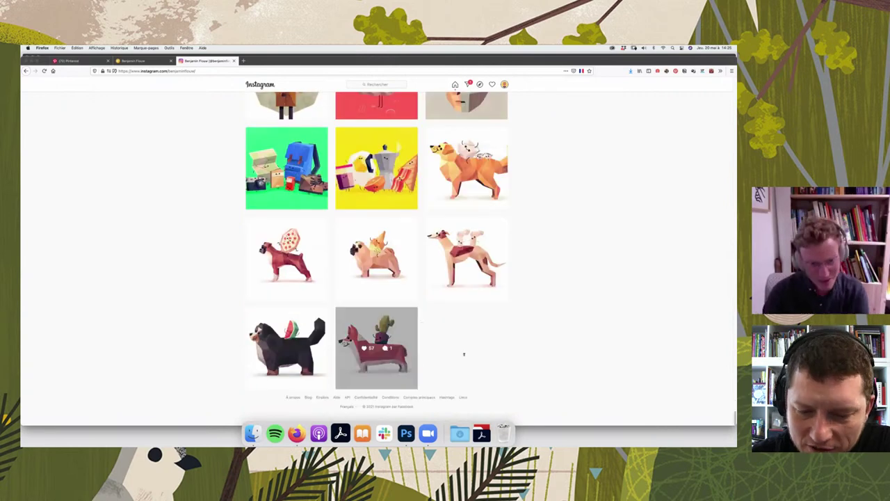
pyautogui.click(394, 382)
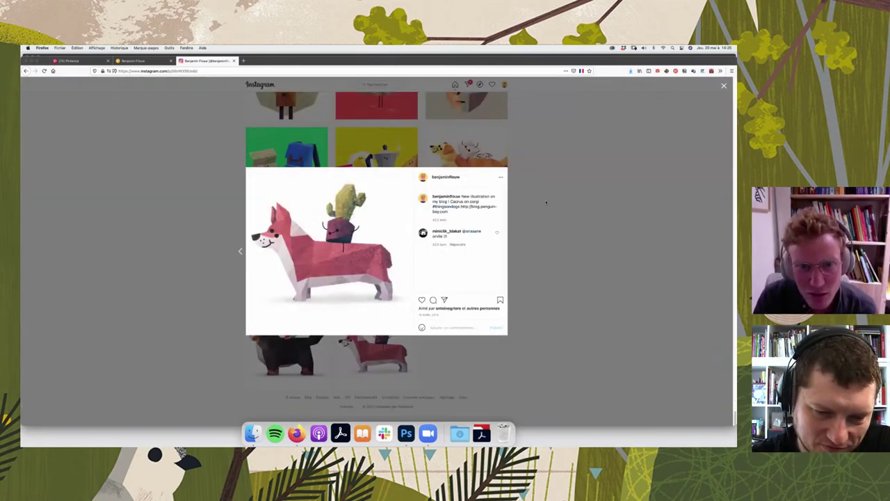
pyautogui.click(528, 219)
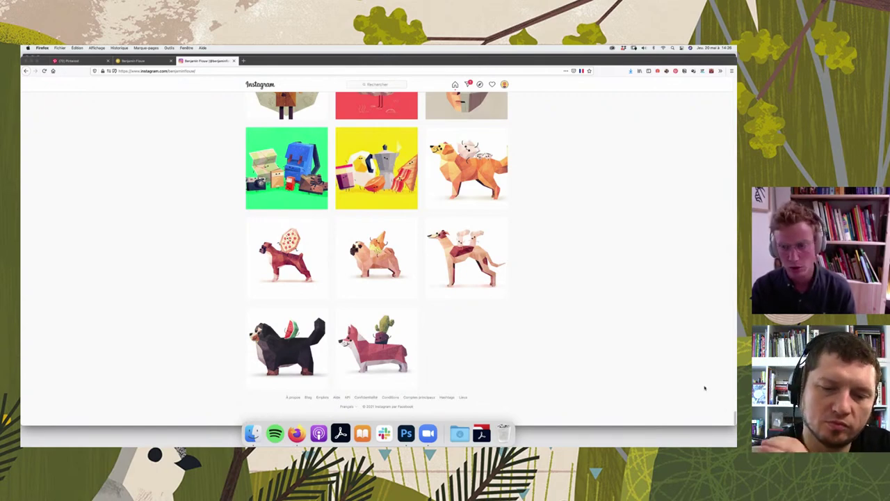
# - Move up slightly and view the mountain landscape post, then close it
pyautogui.scroll(3, 735, 416)
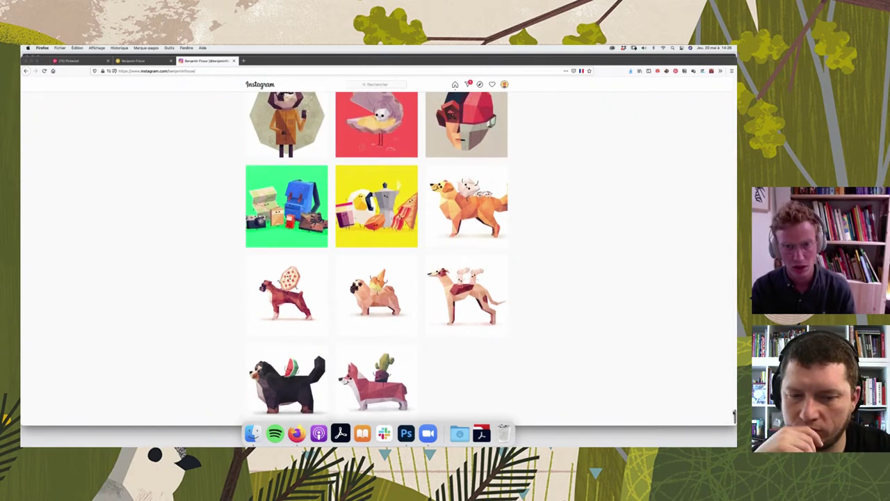
pyautogui.scroll(3, 733, 413)
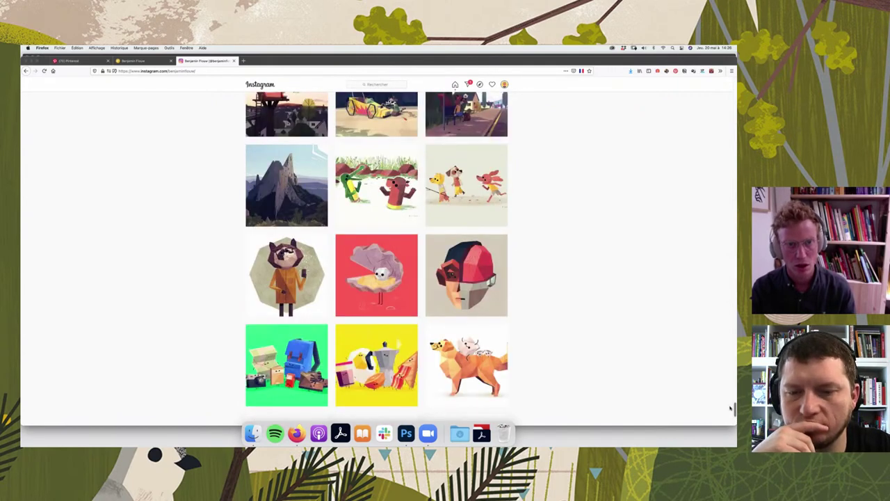
pyautogui.scroll(2, 730, 408)
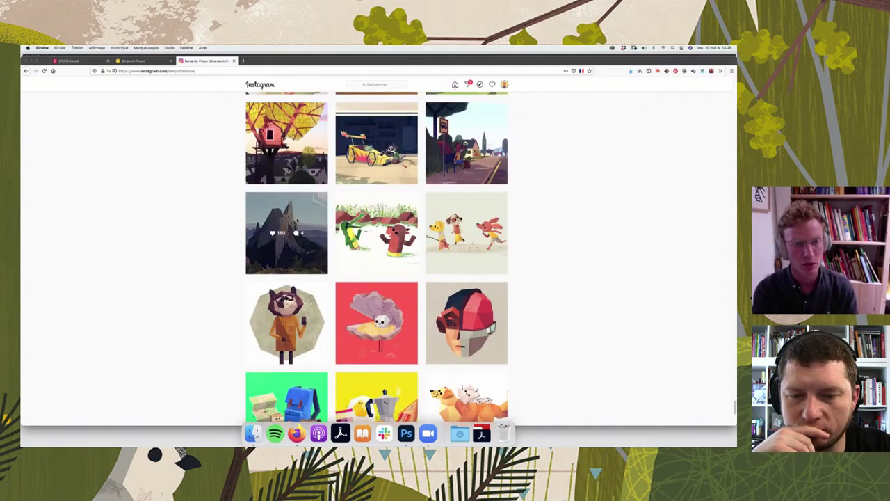
pyautogui.click(290, 259)
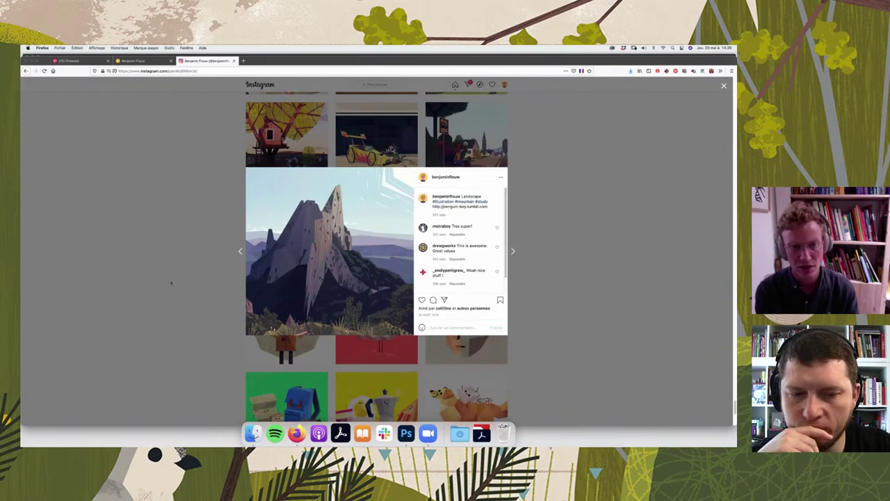
pyautogui.click(177, 311)
# - View the treehouse post, then the bear post with its comments, closing each
pyautogui.click(288, 164)
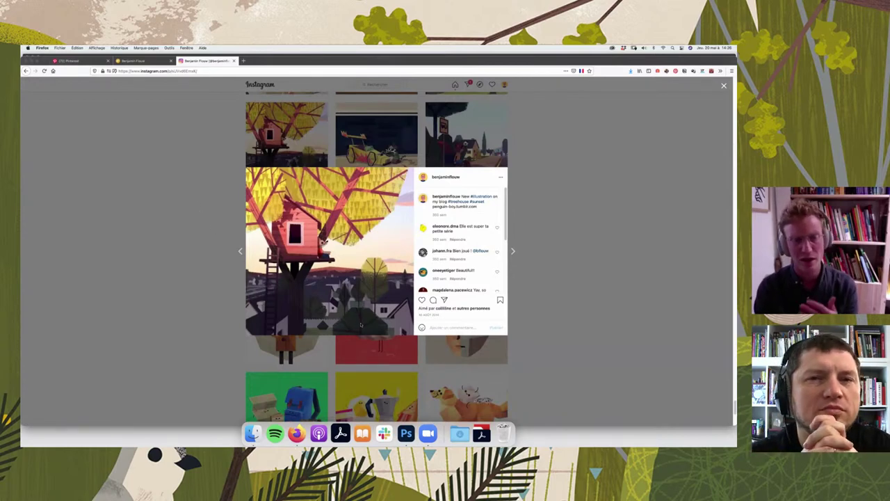
pyautogui.click(180, 256)
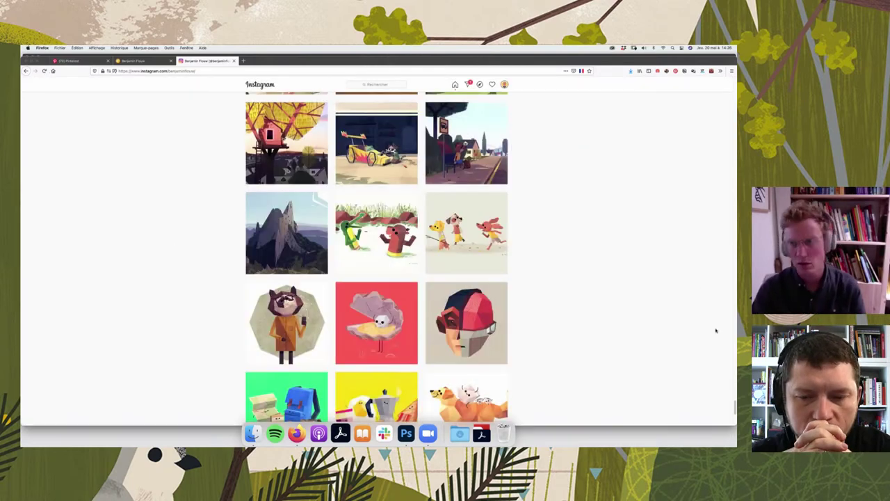
pyautogui.scroll(1, 734, 403)
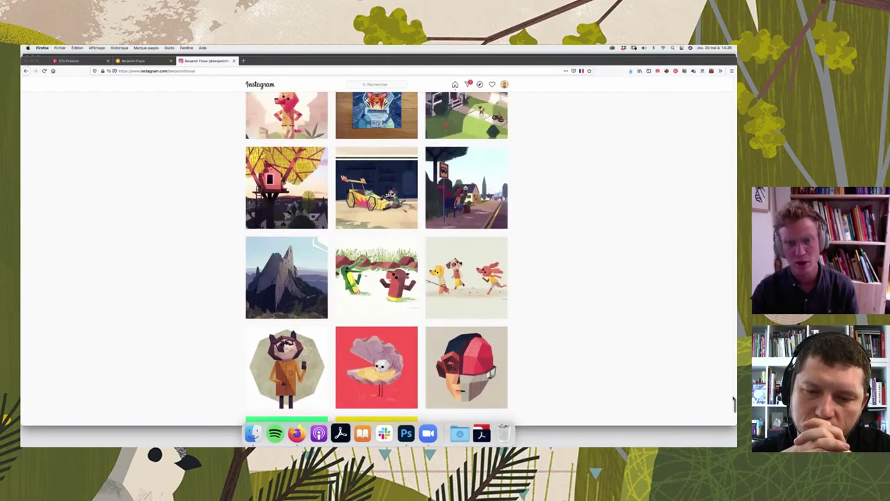
pyautogui.scroll(1, 542, 298)
pyautogui.scroll(4, 542, 298)
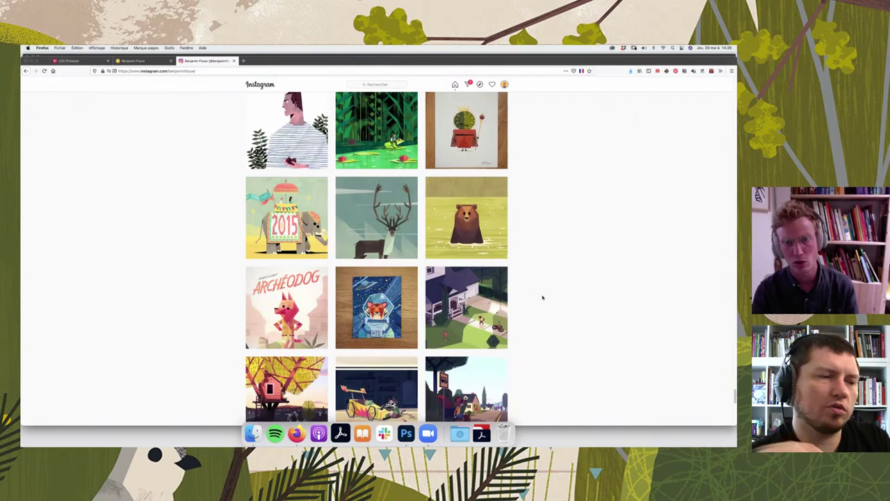
pyautogui.click(485, 202)
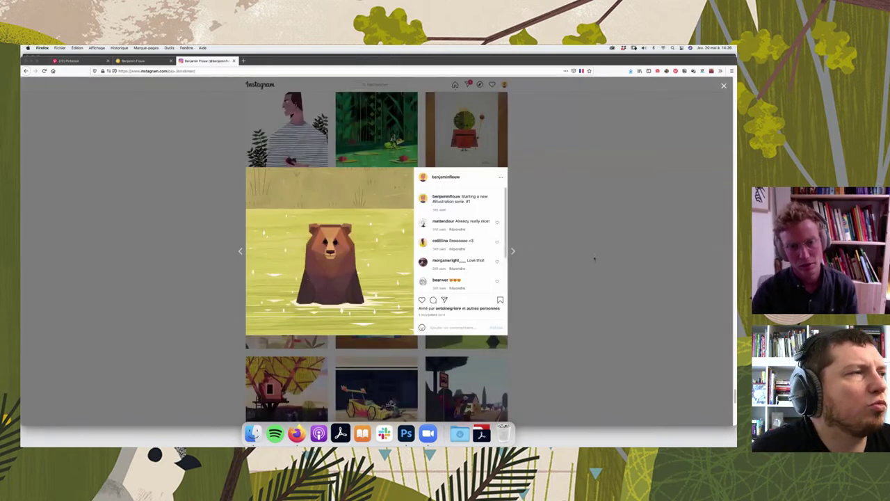
pyautogui.click(734, 394)
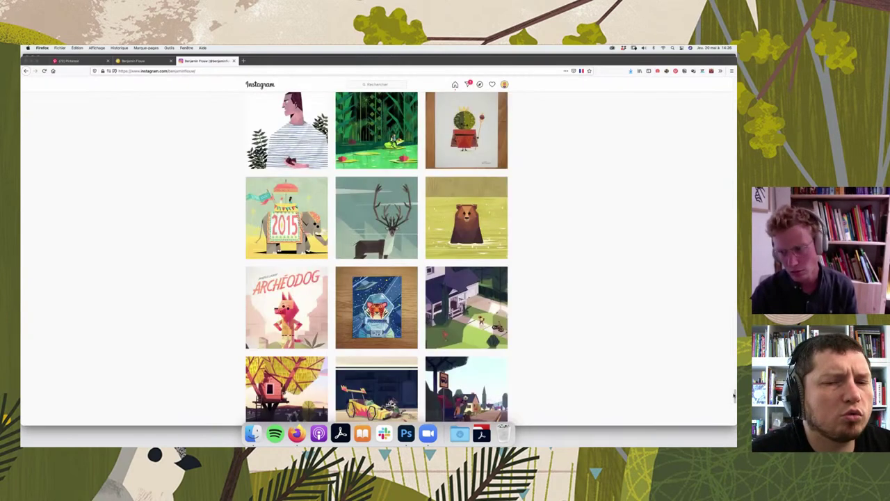
# - Scroll up to the space scenes, astronaut book cover, wild dog, volcano and leaping leopard rows
pyautogui.scroll(3, 734, 394)
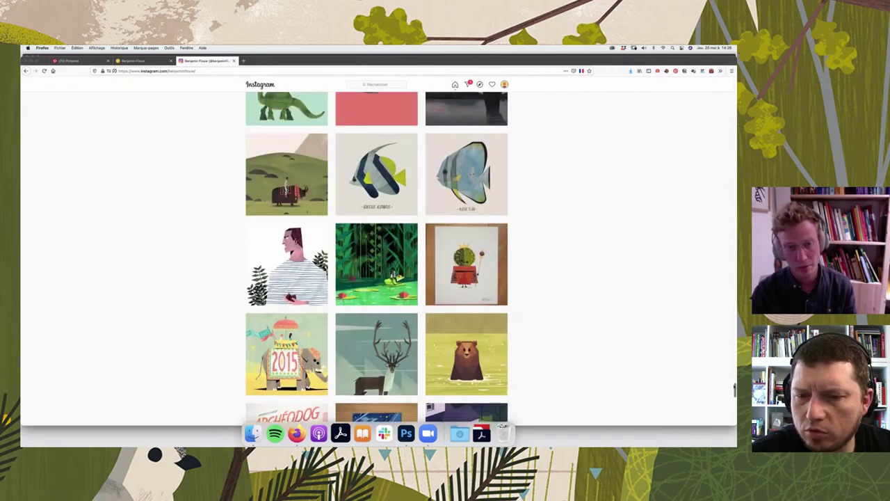
pyautogui.scroll(2, 734, 390)
pyautogui.scroll(2, 734, 386)
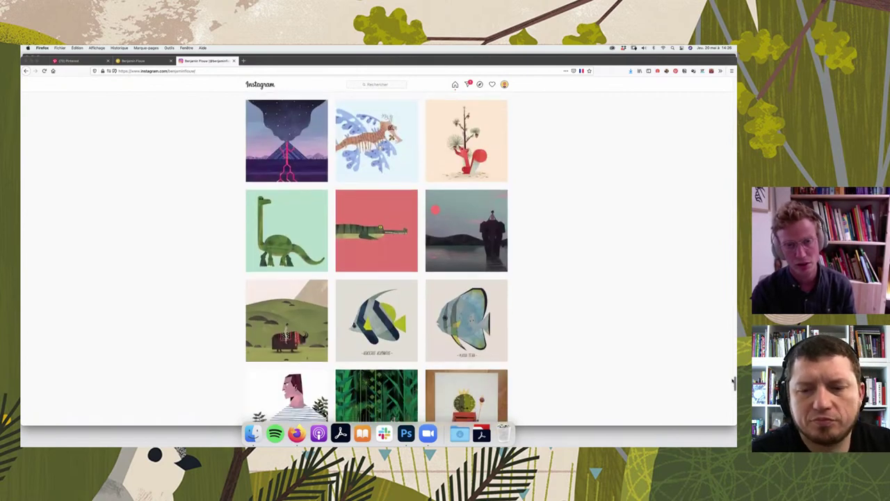
pyautogui.scroll(2, 734, 382)
pyautogui.scroll(1, 733, 379)
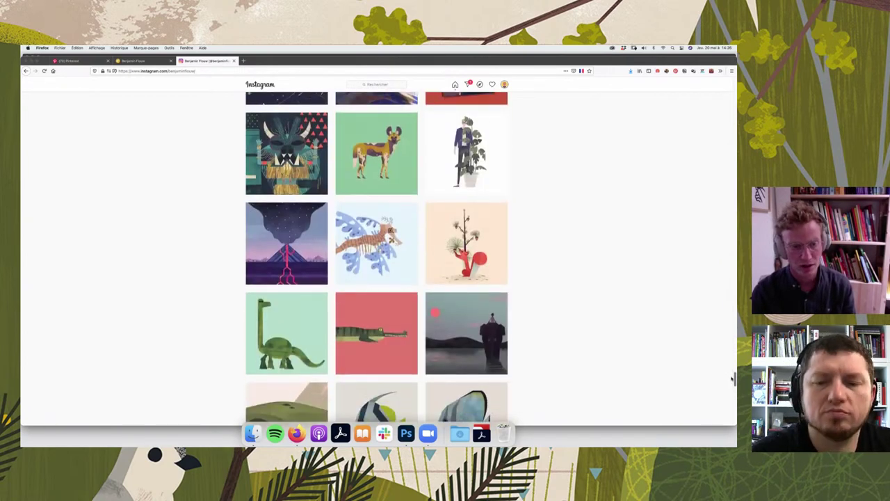
pyautogui.scroll(1, 734, 379)
pyautogui.scroll(1, 731, 383)
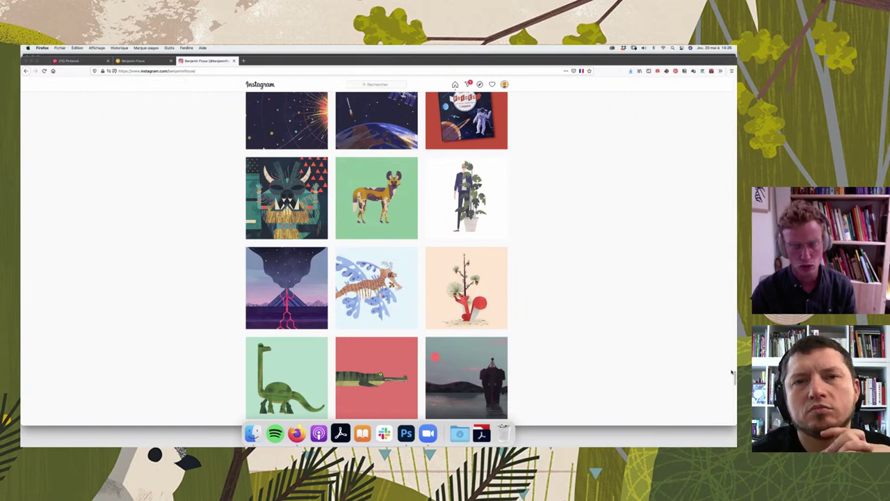
pyautogui.scroll(2, 735, 376)
pyautogui.scroll(1, 735, 376)
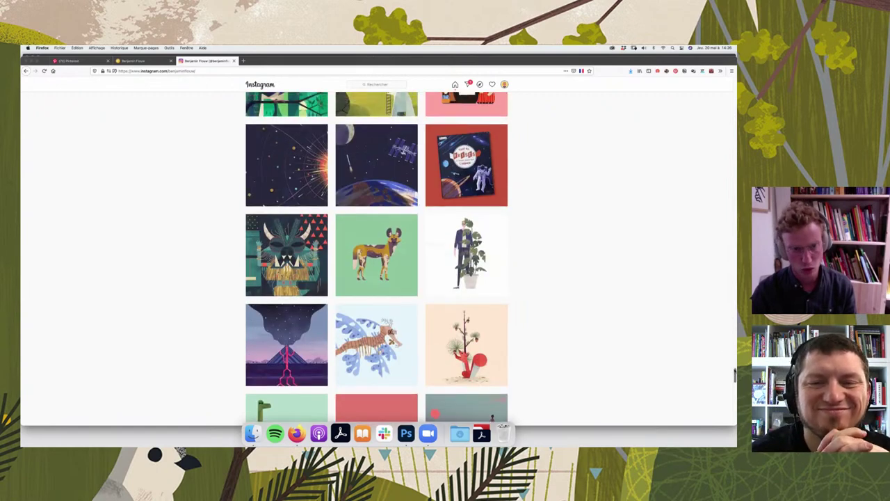
pyautogui.scroll(2, 735, 374)
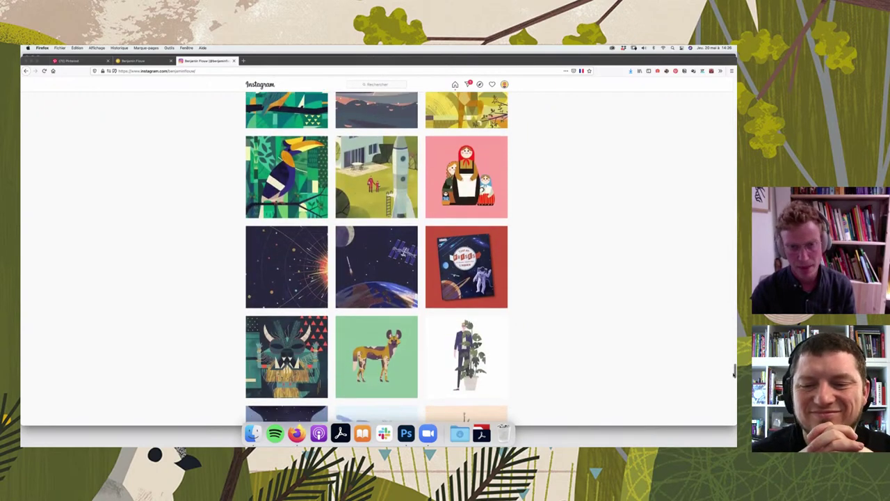
pyautogui.scroll(-1, 733, 373)
pyautogui.scroll(-2, 735, 374)
pyautogui.scroll(1, 735, 374)
pyautogui.scroll(1, 735, 374)
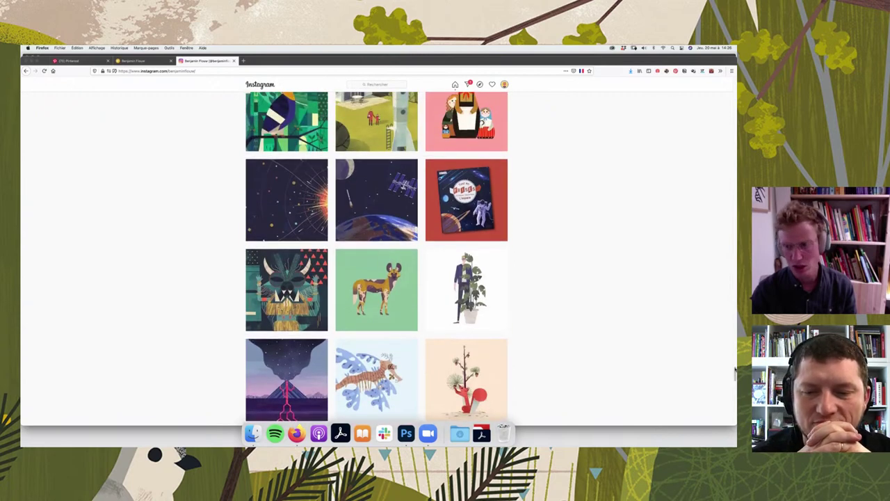
pyautogui.scroll(-1, 735, 374)
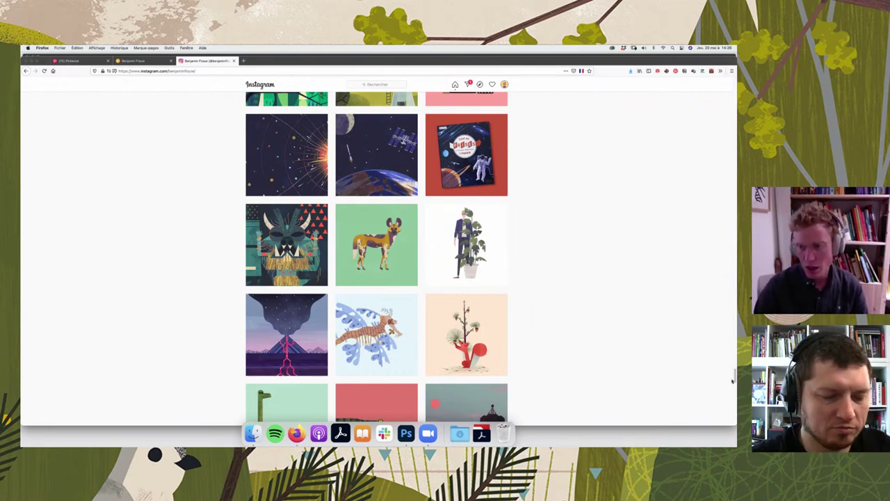
# - Scroll up to the cats and dogs, frog, kingfisher, sunset boat, hornbill and matryoshka rows
pyautogui.scroll(1, 714, 354)
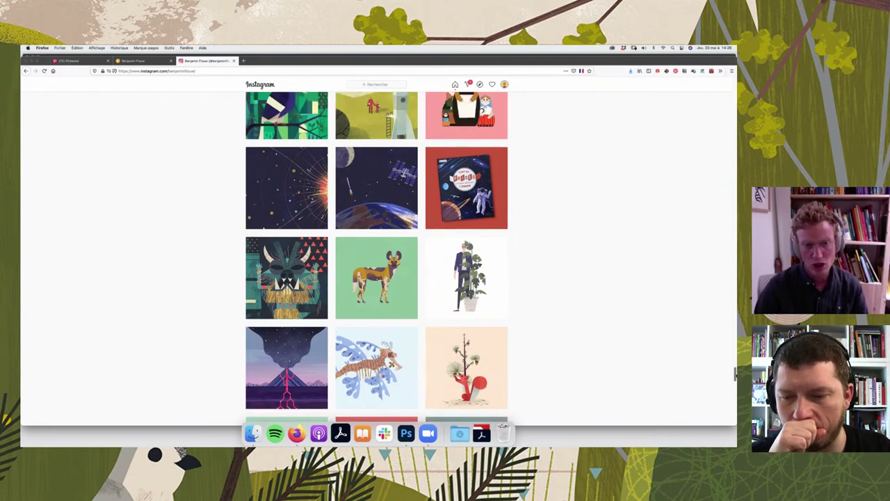
pyautogui.scroll(-1, 665, 342)
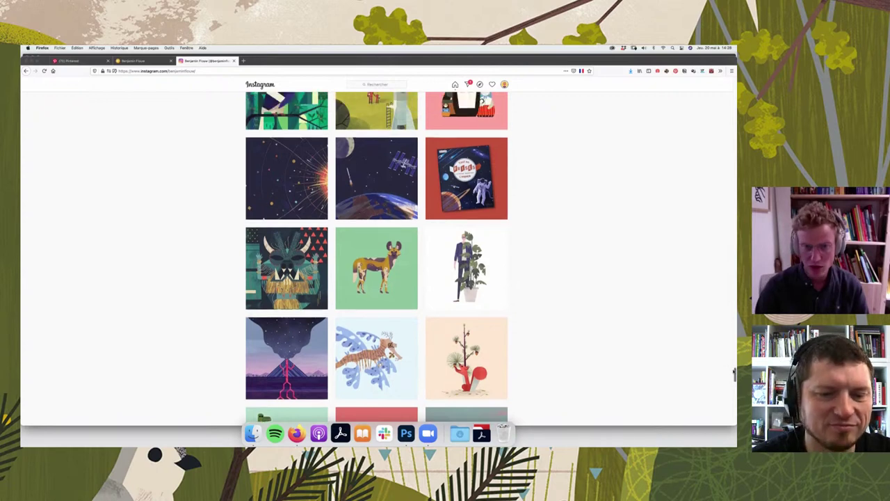
pyautogui.scroll(3, 734, 376)
pyautogui.scroll(2, 732, 368)
pyautogui.scroll(-1, 733, 369)
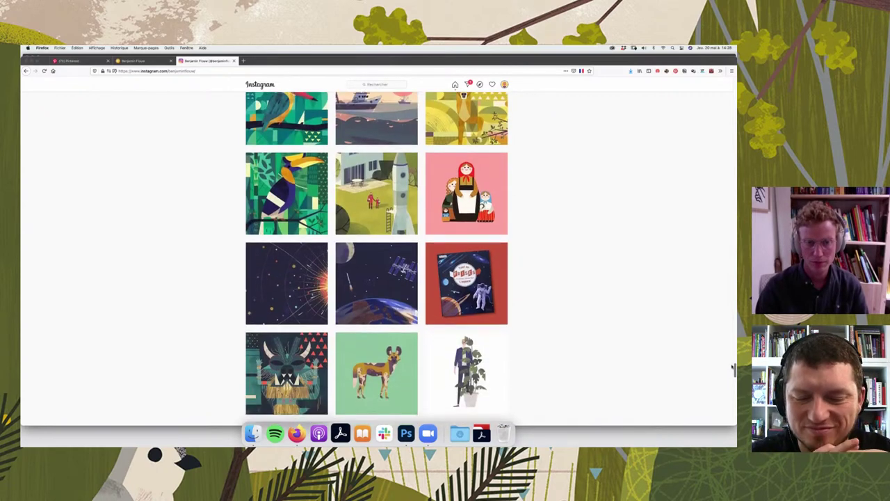
pyautogui.scroll(1, 733, 369)
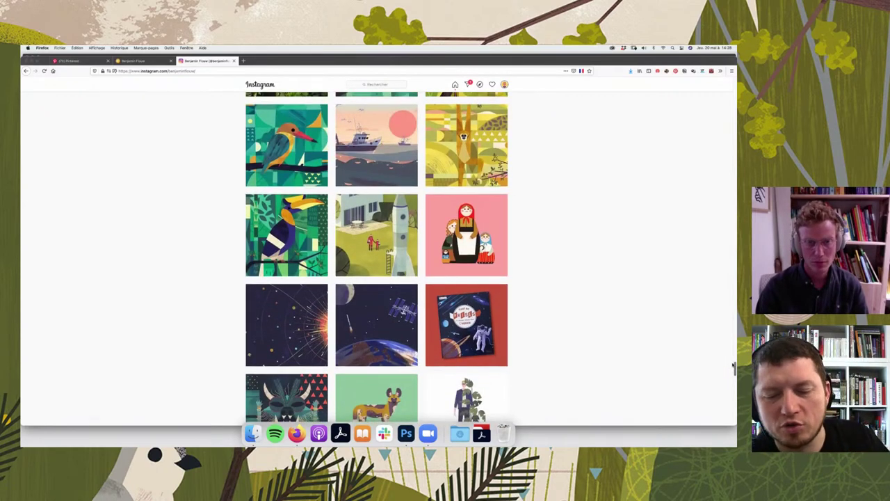
pyautogui.scroll(1, 734, 369)
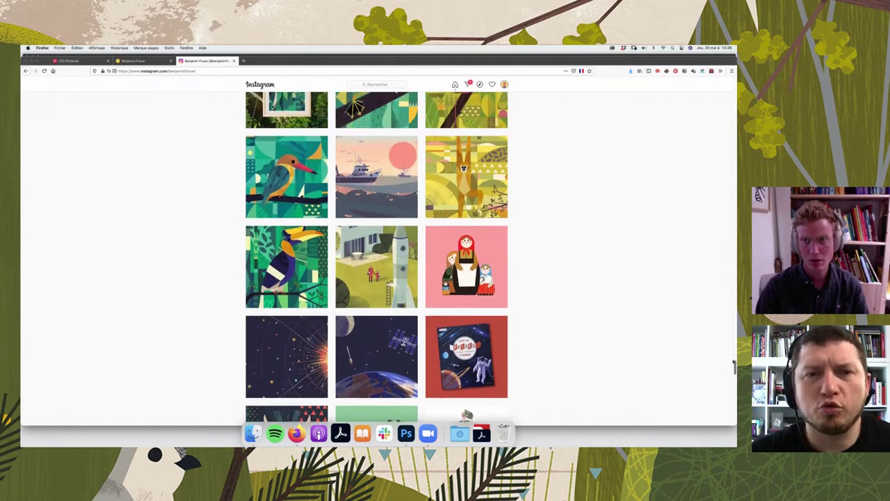
pyautogui.scroll(1, 733, 369)
pyautogui.scroll(1, 733, 367)
pyautogui.scroll(1, 734, 364)
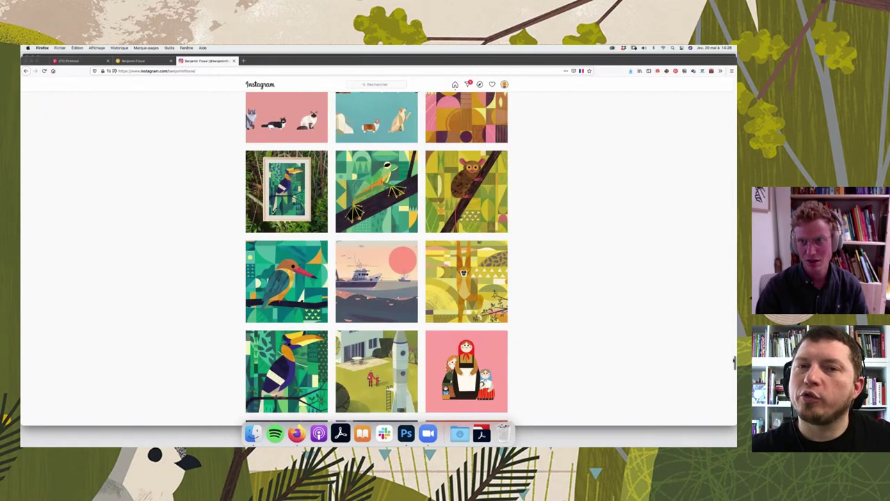
pyautogui.scroll(-1, 734, 362)
pyautogui.scroll(1, 734, 362)
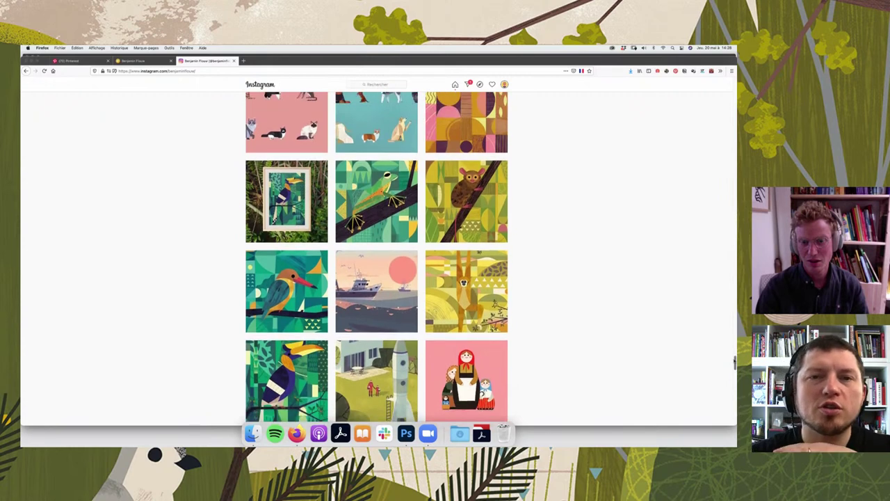
pyautogui.scroll(-1, 734, 361)
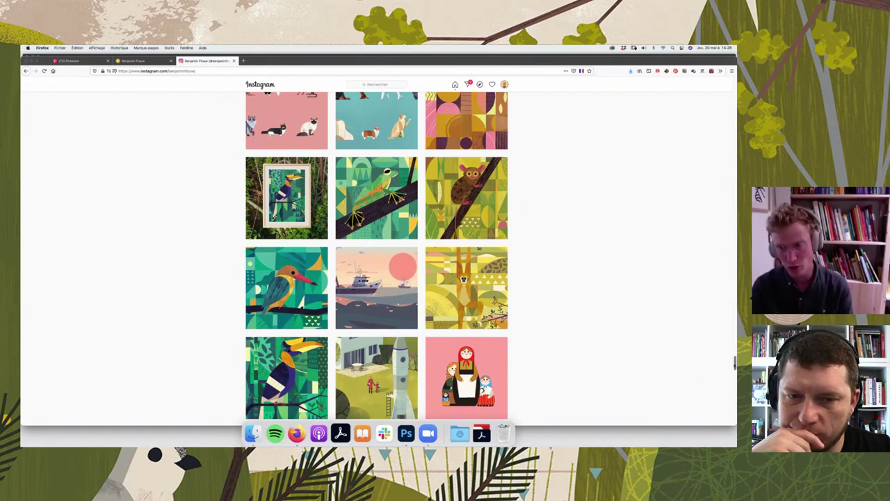
pyautogui.scroll(3, 735, 362)
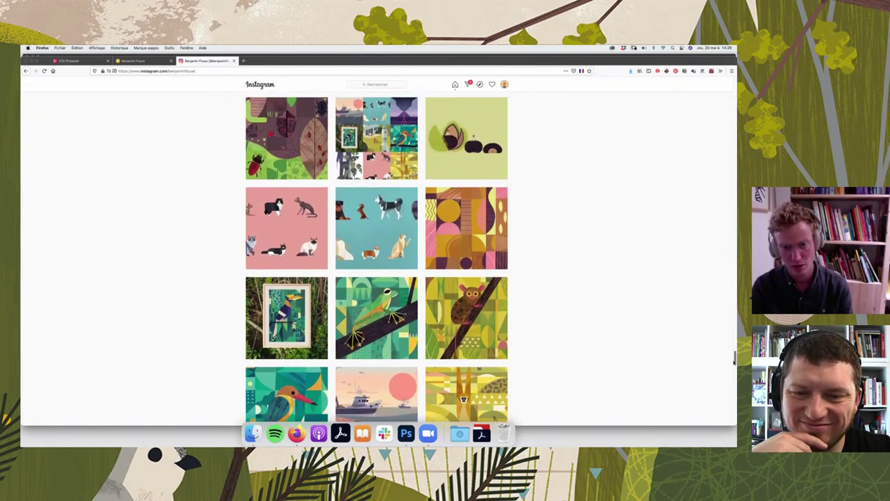
pyautogui.scroll(-3, 734, 358)
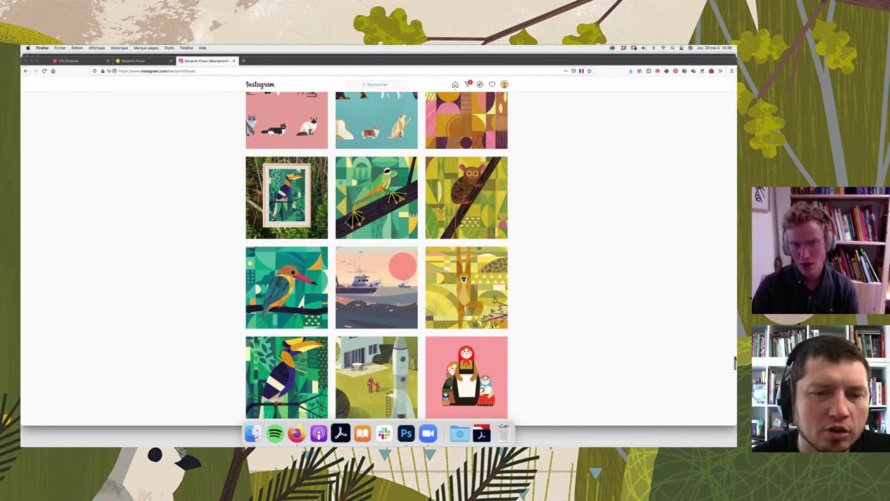
# - Scroll up the grid to the North Cascades poster, 'La Milléclat Dorée' cover, vegetables and 70 stamp
pyautogui.scroll(2, 735, 361)
pyautogui.scroll(2, 735, 354)
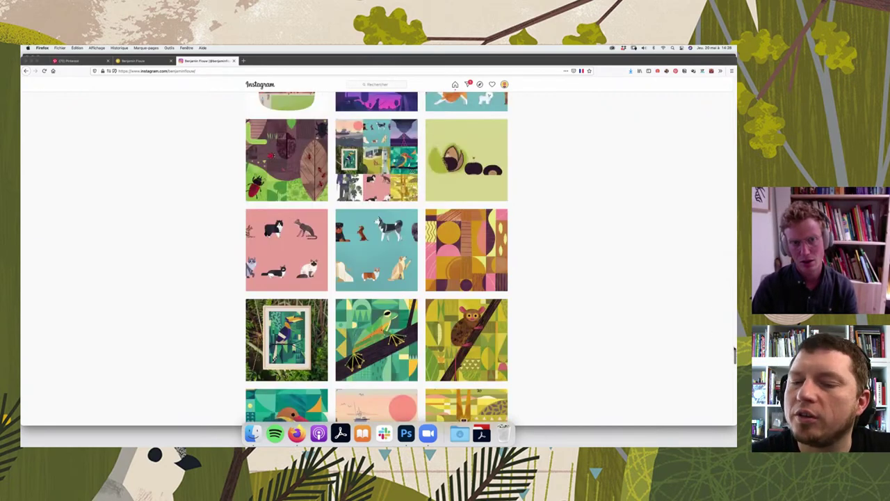
pyautogui.scroll(2, 734, 354)
pyautogui.scroll(3, 735, 351)
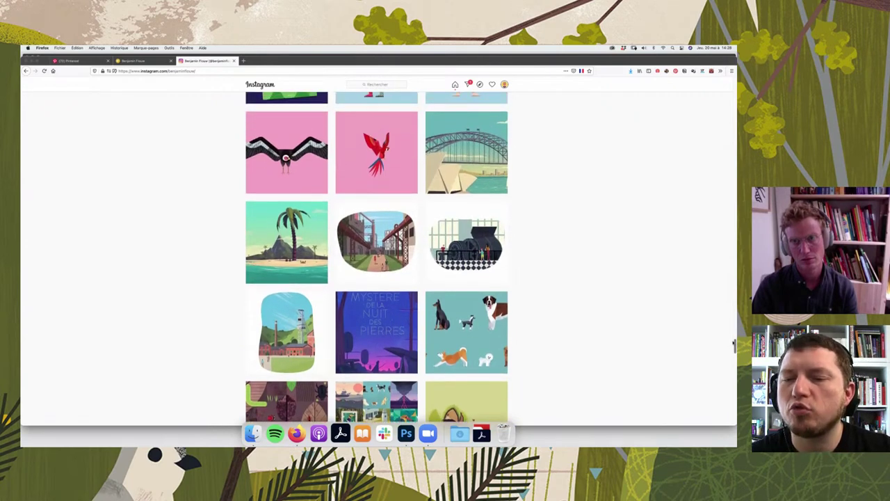
pyautogui.scroll(2, 733, 346)
pyautogui.scroll(2, 732, 340)
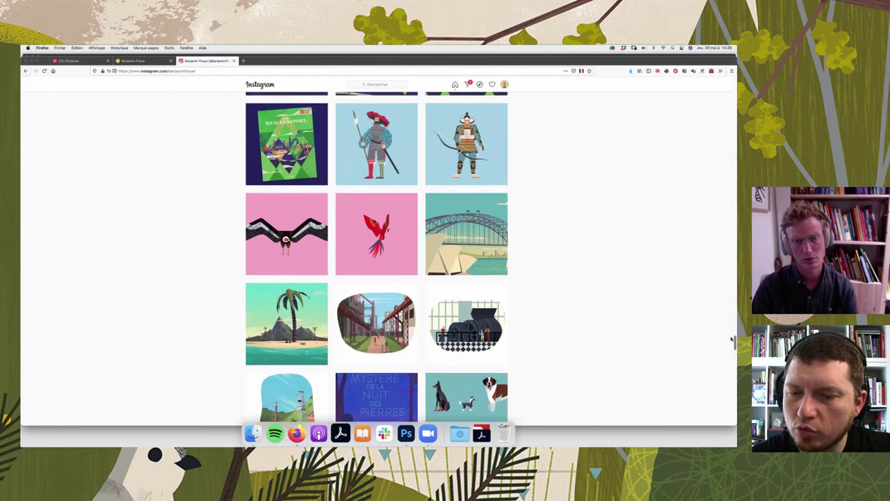
pyautogui.scroll(2, 730, 335)
pyautogui.scroll(2, 725, 327)
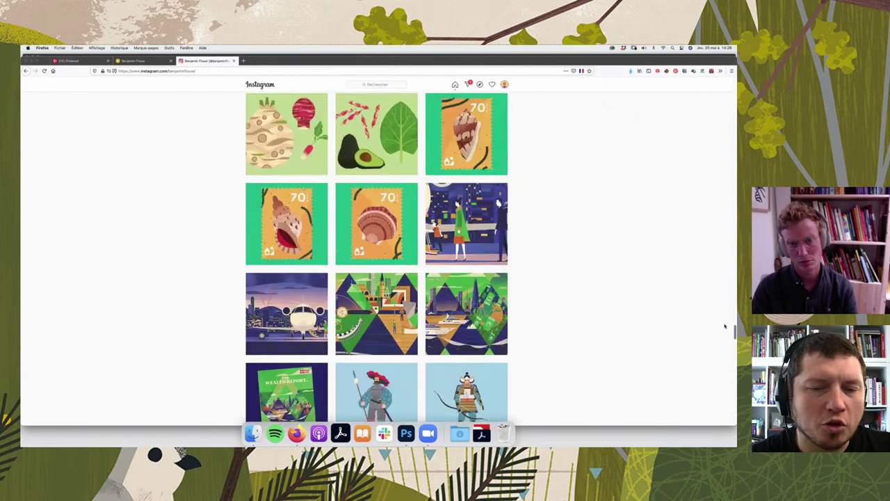
pyautogui.scroll(2, 726, 326)
pyautogui.scroll(-2, 725, 326)
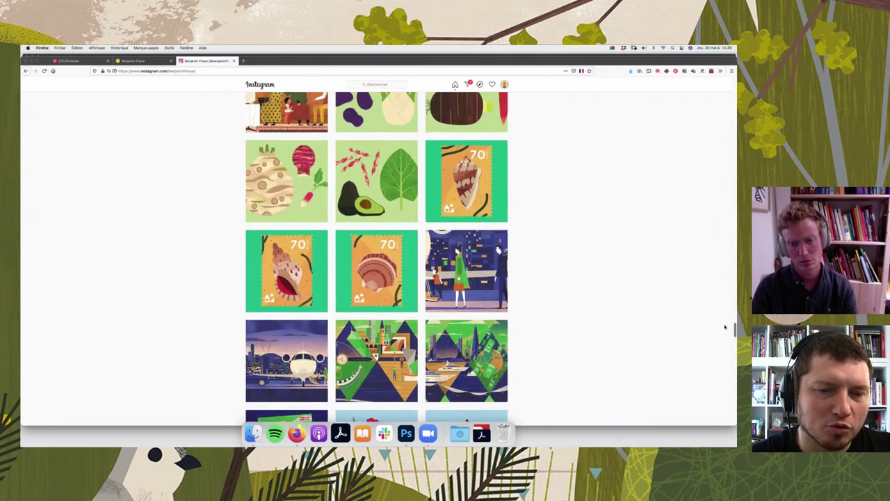
pyautogui.scroll(1, 725, 326)
pyautogui.scroll(2, 725, 325)
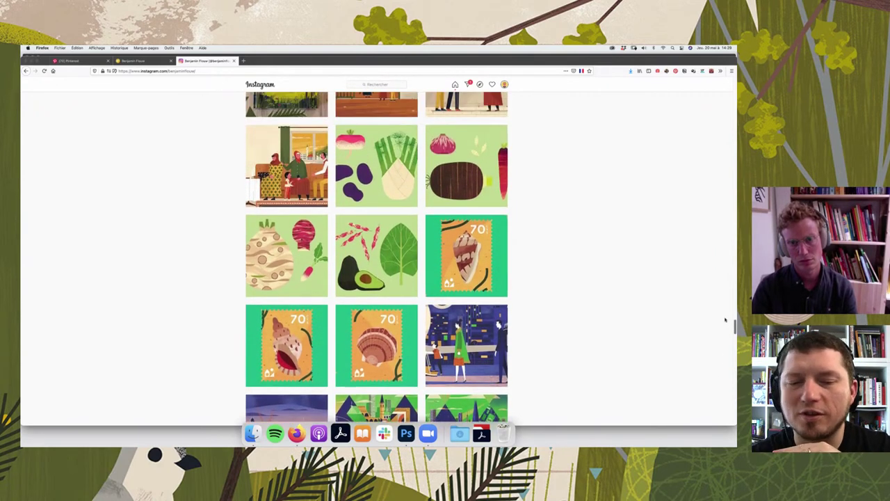
pyautogui.scroll(2, 725, 323)
pyautogui.scroll(1, 725, 321)
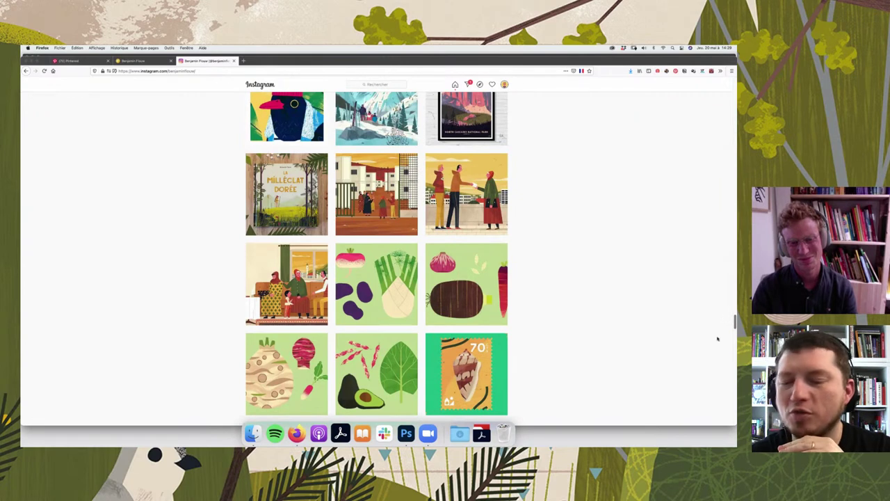
pyautogui.scroll(1, 709, 340)
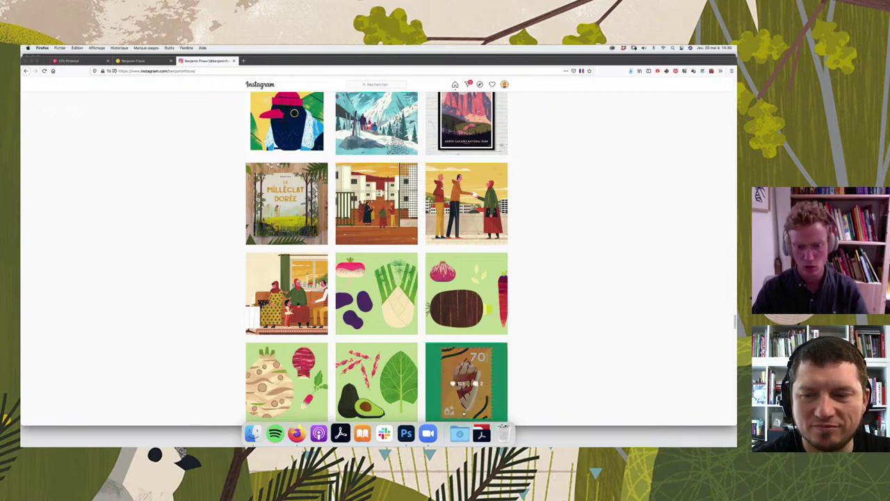
pyautogui.click(408, 431)
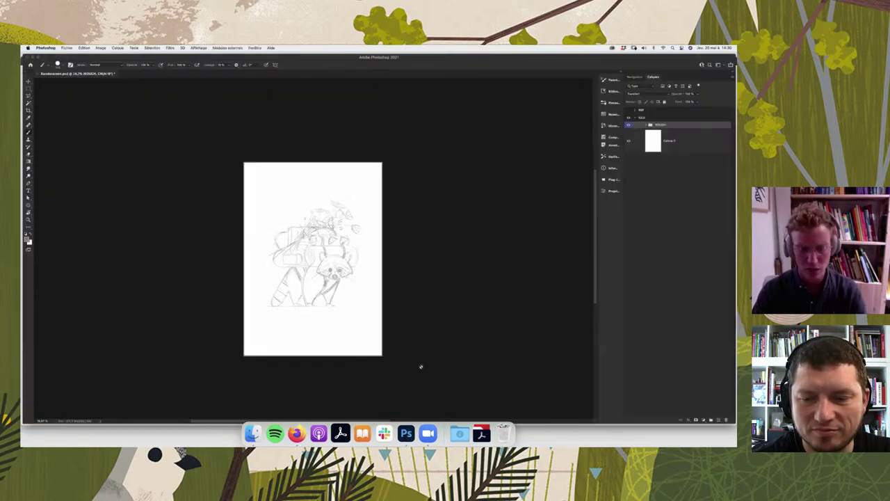
pyautogui.press('super+plus')
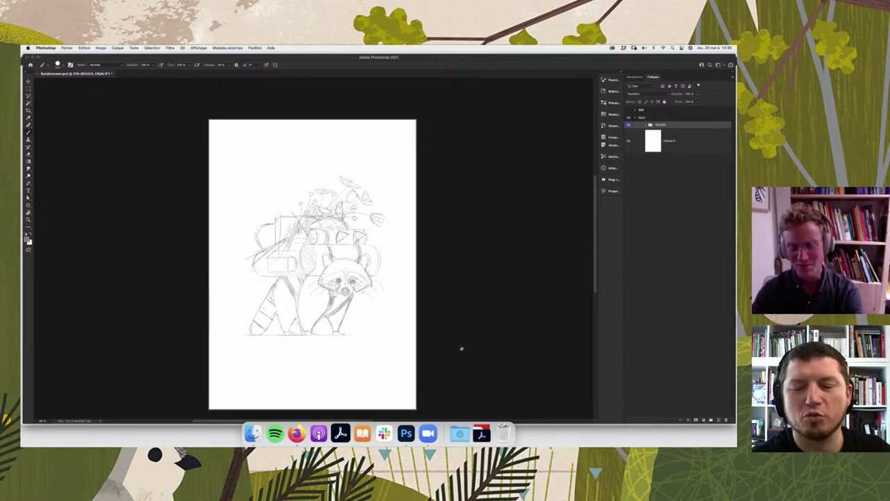
pyautogui.moveTo(423, 344); pyautogui.dragTo(452, 333)
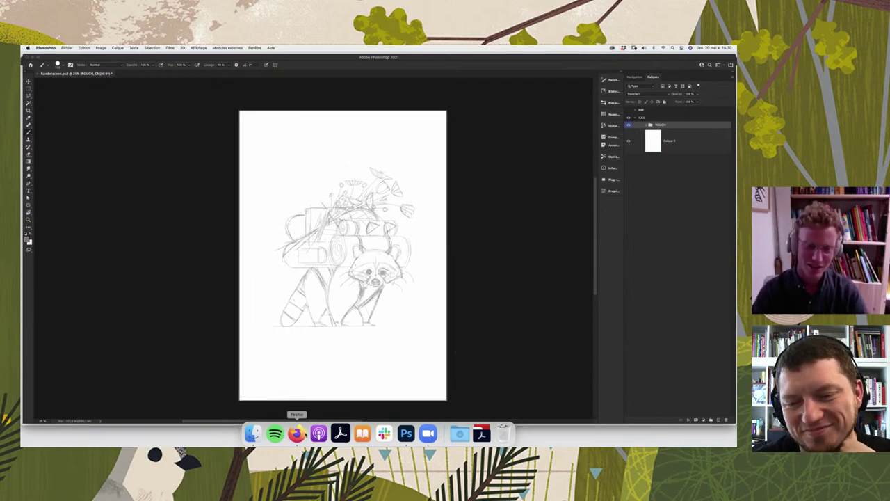
pyautogui.click(296, 433)
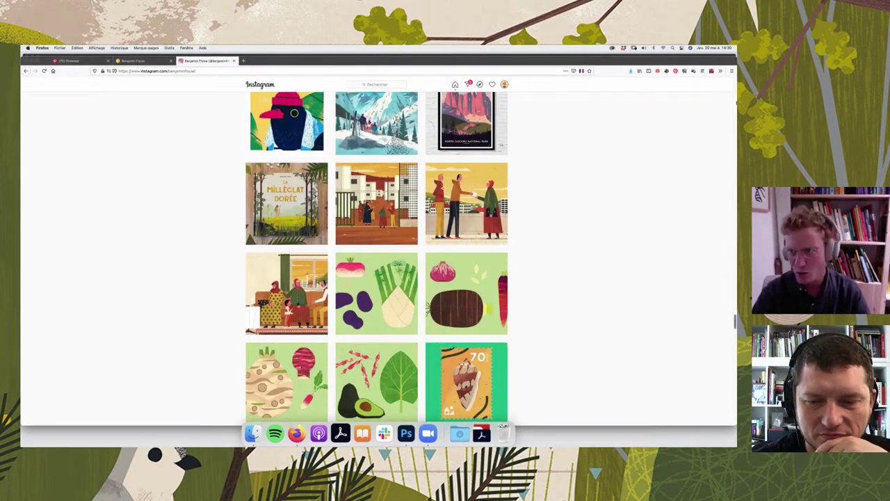
# - Open the low-poly 'Pizza on Boxer' #thingsondogs post at the bottom of the profile grid
pyautogui.scroll(-5, 359, 320)
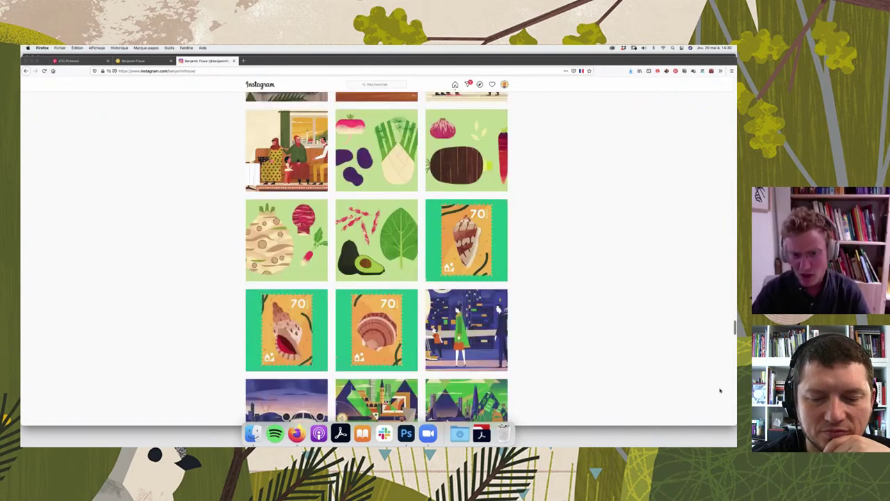
pyautogui.scroll(-5, 359, 319)
pyautogui.scroll(-5, 360, 320)
pyautogui.scroll(-5, 360, 320)
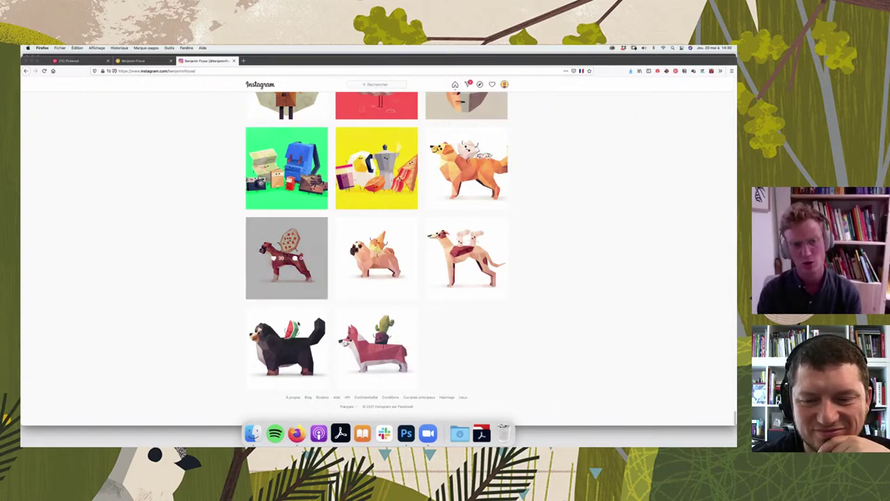
pyautogui.click(289, 261)
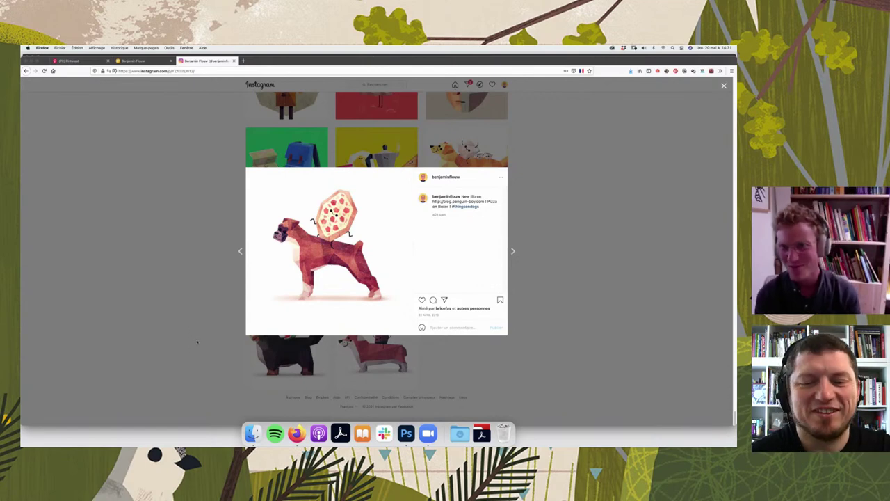
# - Close the 'Pizza on Boxer' post and return to Photoshop's raccoon-with-logs-and-flowers pencil sketch
pyautogui.click(187, 349)
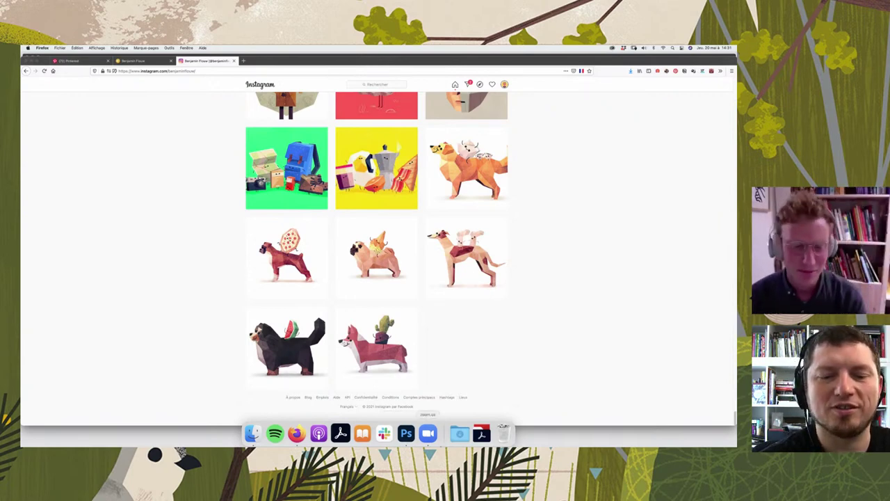
pyautogui.click(406, 433)
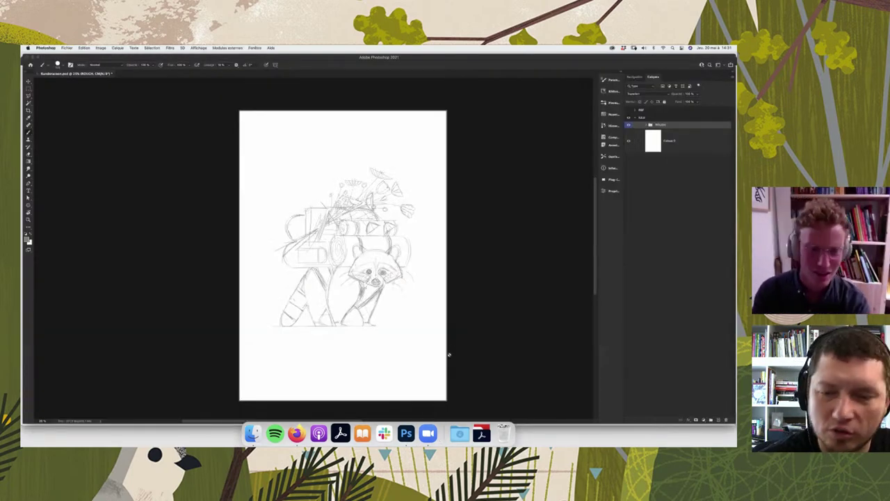
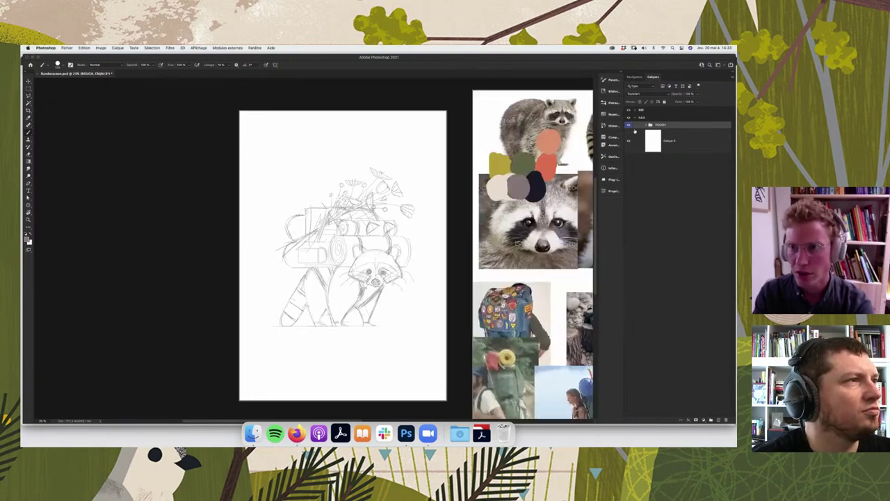
# - Zoom and pan the Photoshop canvas to view the sketch alongside the references
pyautogui.press('super+minus')
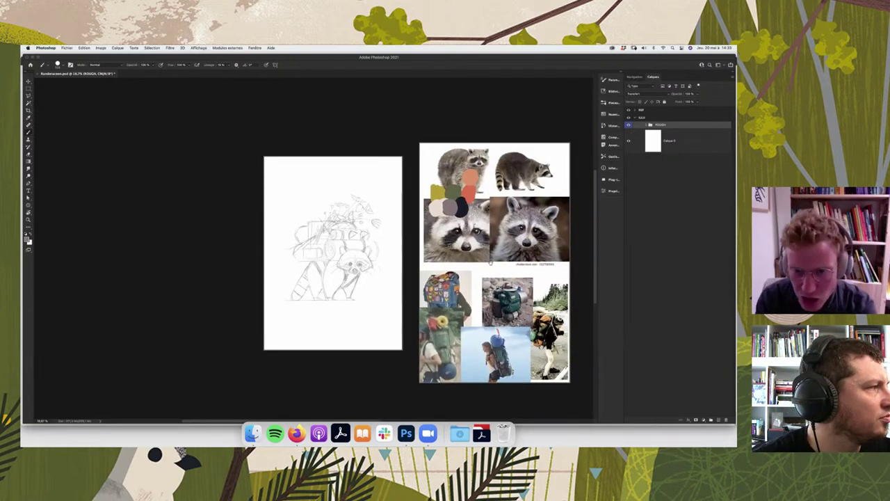
pyautogui.press('super+minus')
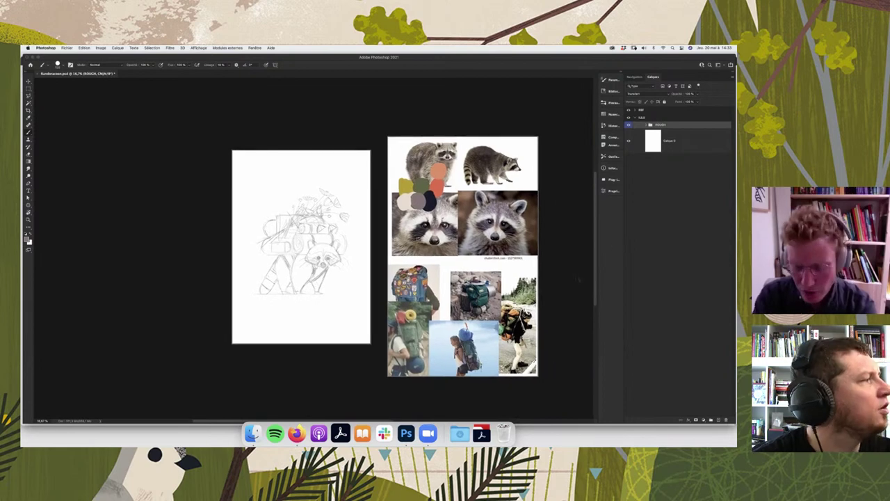
pyautogui.press('super+plus')
pyautogui.hscroll(3, 359, 362)
pyautogui.scroll(1, 366, 337)
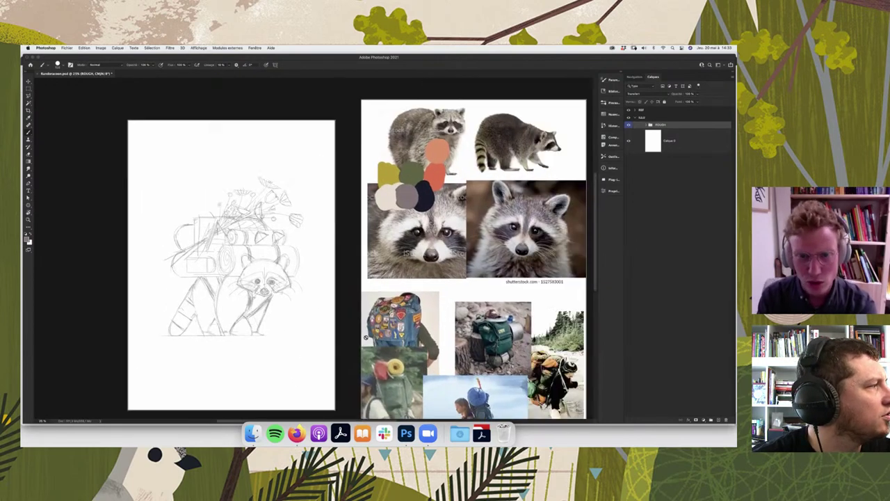
pyautogui.hscroll(3, 428, 249)
pyautogui.scroll(1, 429, 249)
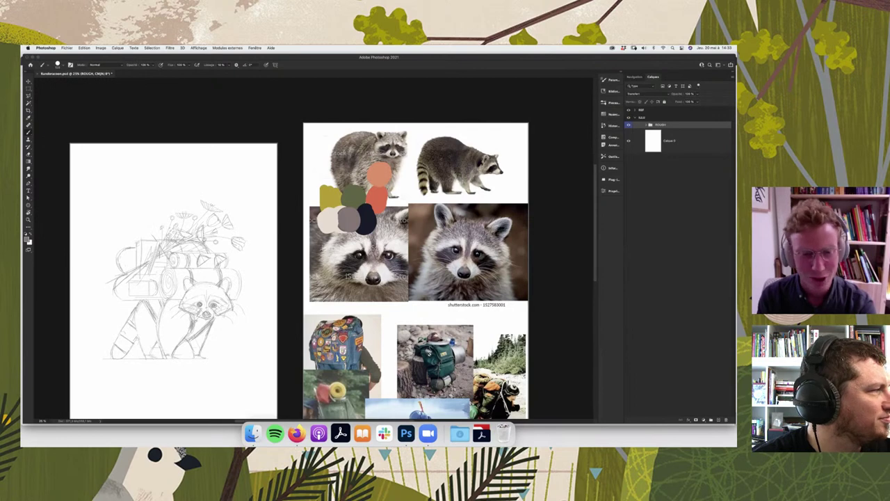
pyautogui.scroll(-1, 430, 286)
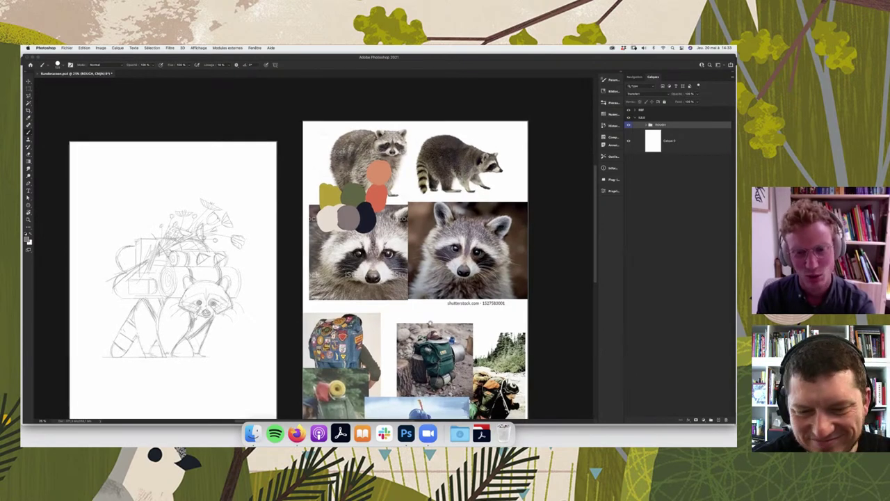
pyautogui.scroll(-3, 430, 325)
pyautogui.scroll(-4, 438, 407)
pyautogui.scroll(1, 438, 407)
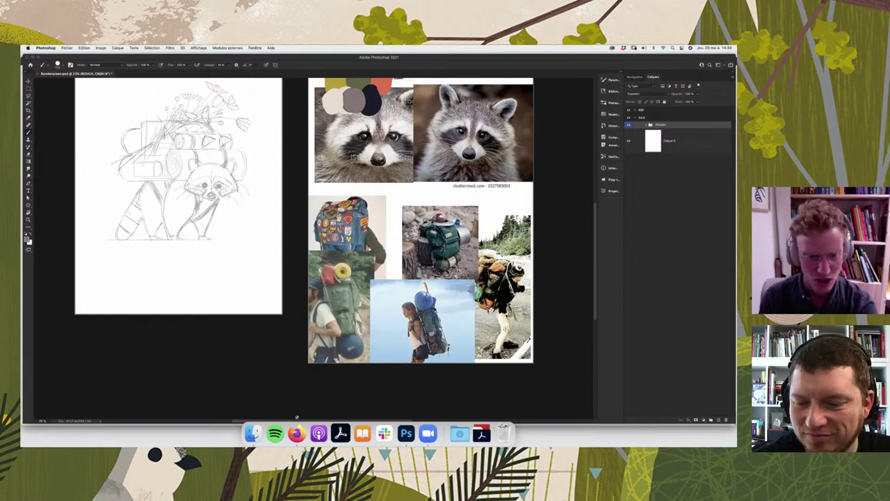
# - In Firefox's Pinterest tab, browse the saved boards and open the Backpack board
pyautogui.click(296, 433)
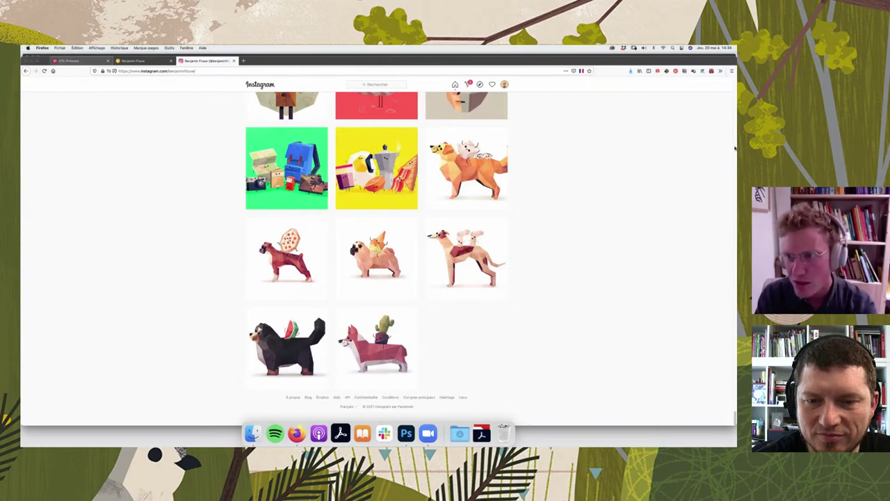
pyautogui.hotkey('ctrl', 'Tab')
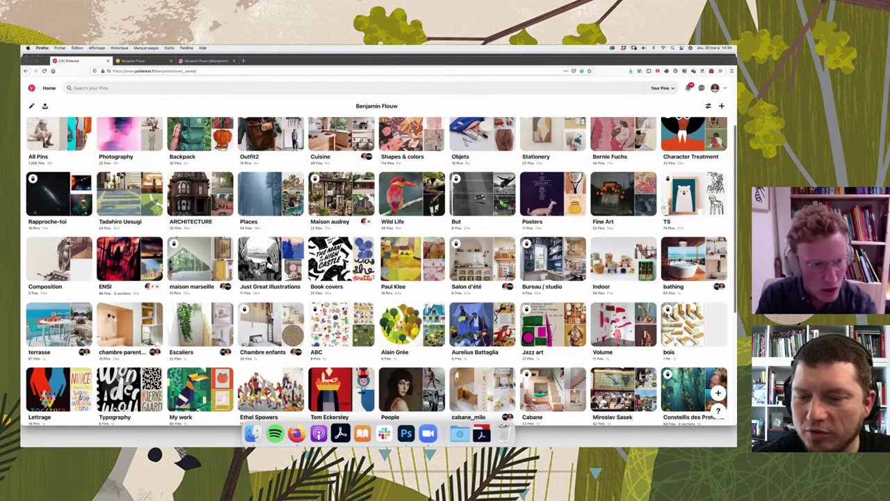
pyautogui.scroll(-2, 376, 279)
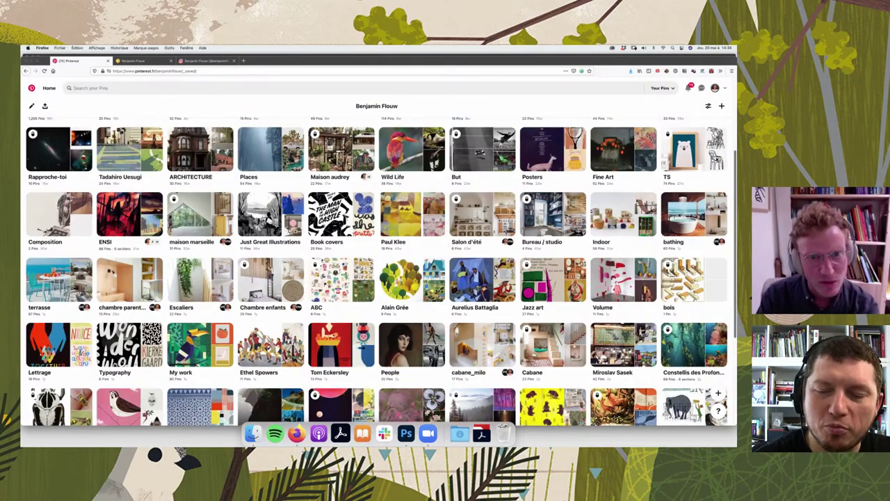
pyautogui.scroll(-5, 714, 127)
pyautogui.scroll(6, 714, 134)
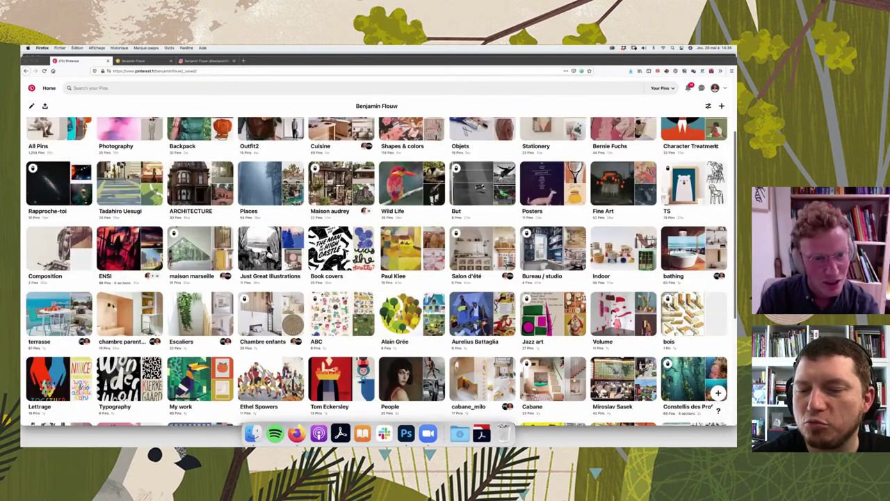
pyautogui.scroll(-1, 376, 278)
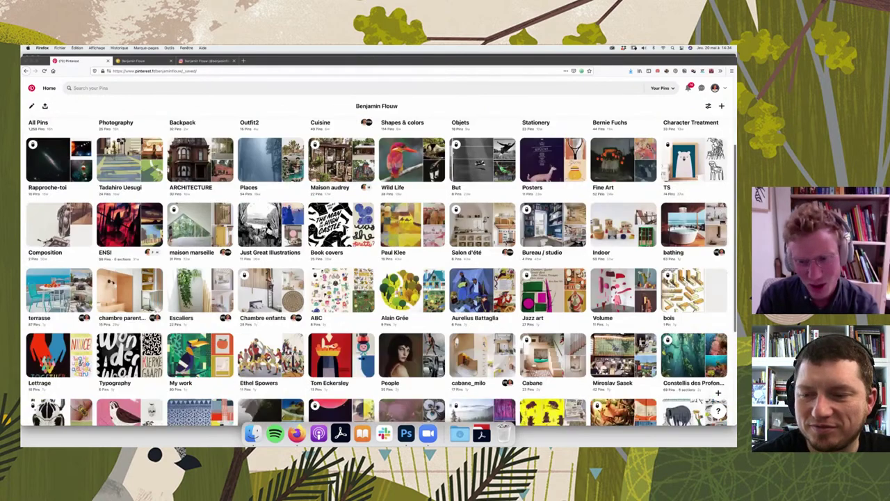
pyautogui.scroll(-2, 715, 261)
pyautogui.scroll(-3, 714, 262)
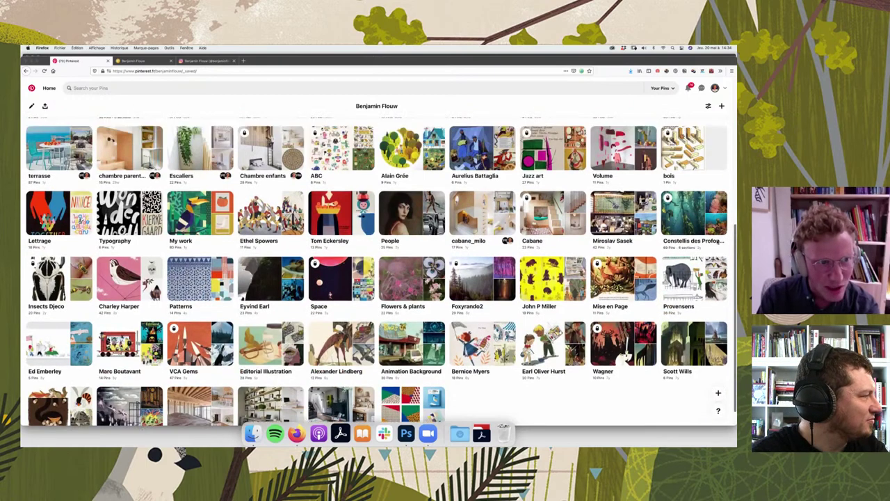
pyautogui.scroll(2, 719, 210)
pyautogui.scroll(1, 718, 210)
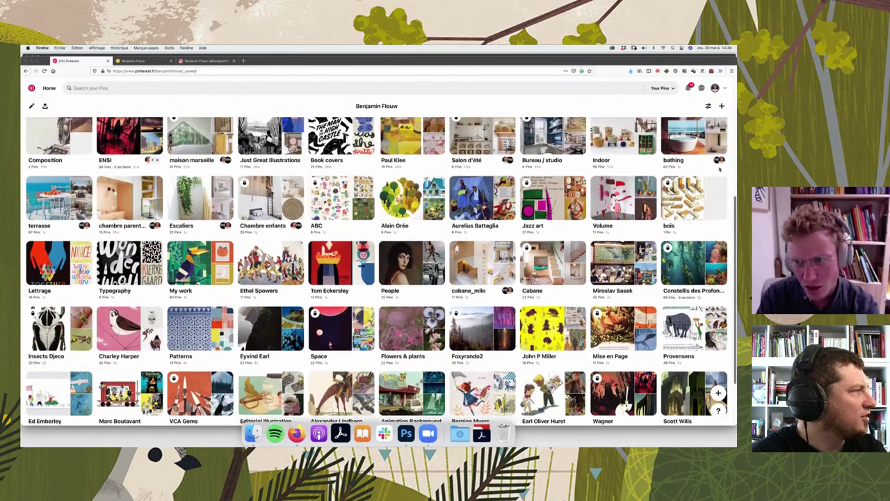
pyautogui.scroll(1, 719, 209)
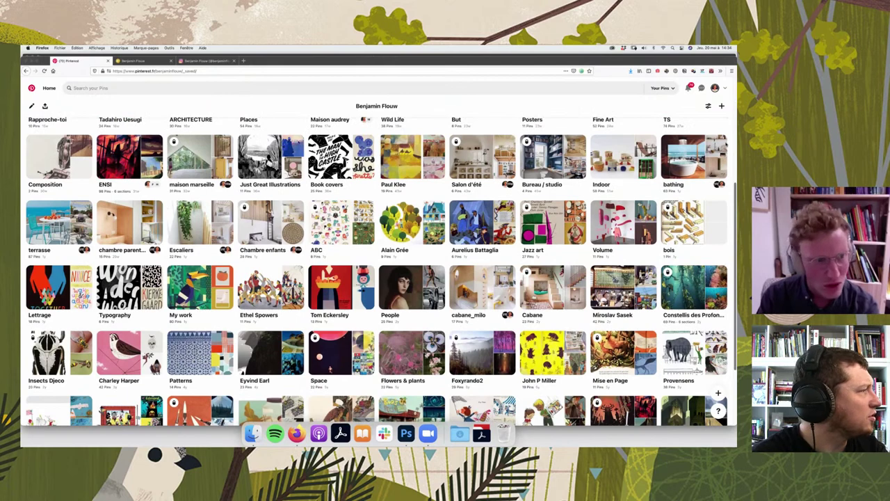
pyautogui.scroll(5, 417, 278)
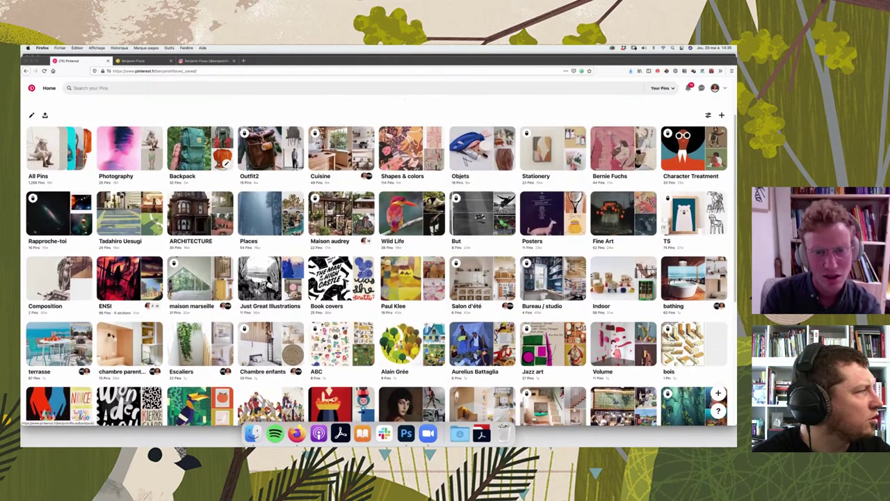
pyautogui.click(225, 163)
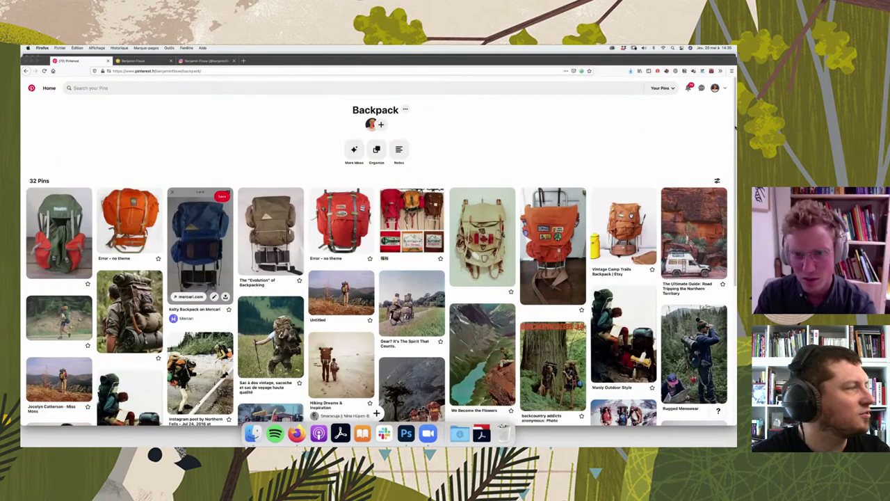
# - Scroll the Backpack board and open the red Vintage REI External Backpack pin
pyautogui.scroll(-2, 735, 131)
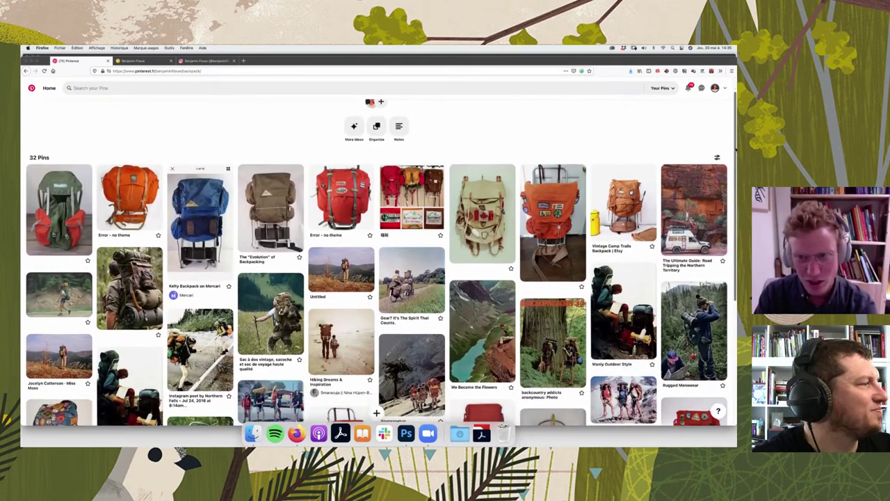
pyautogui.scroll(-2, 376, 412)
pyautogui.scroll(-2, 376, 412)
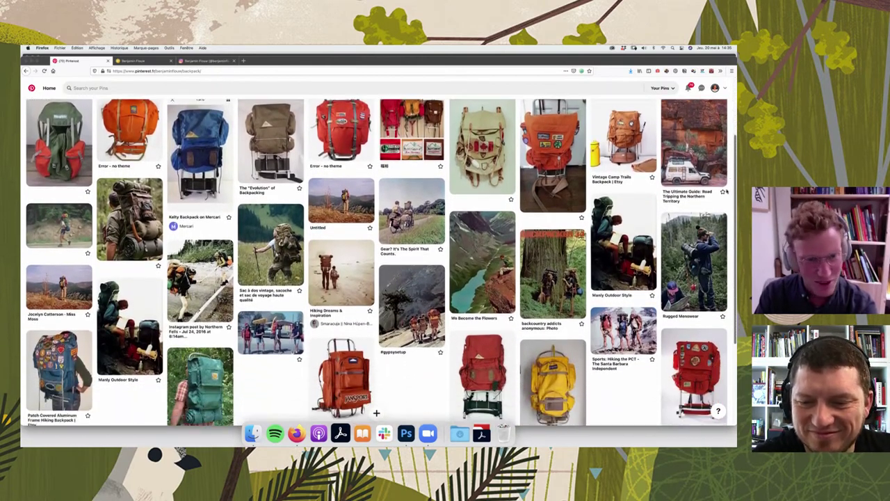
pyautogui.scroll(-1, 376, 413)
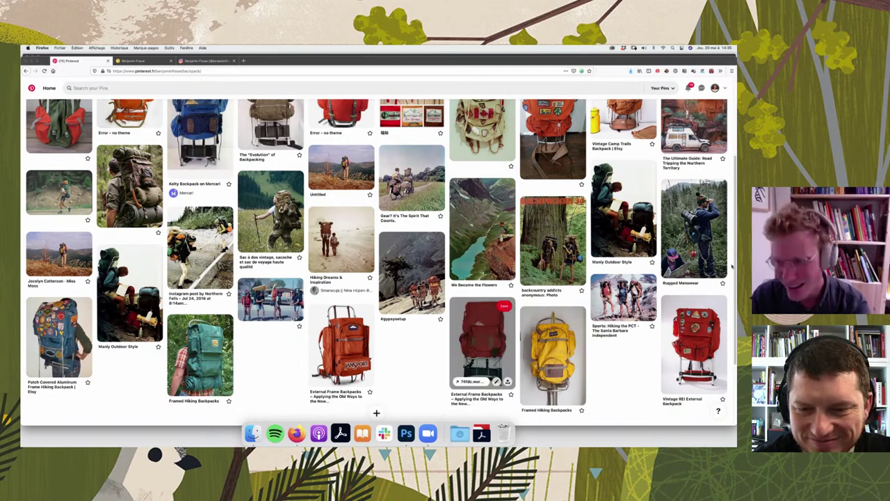
pyautogui.scroll(-1, 376, 251)
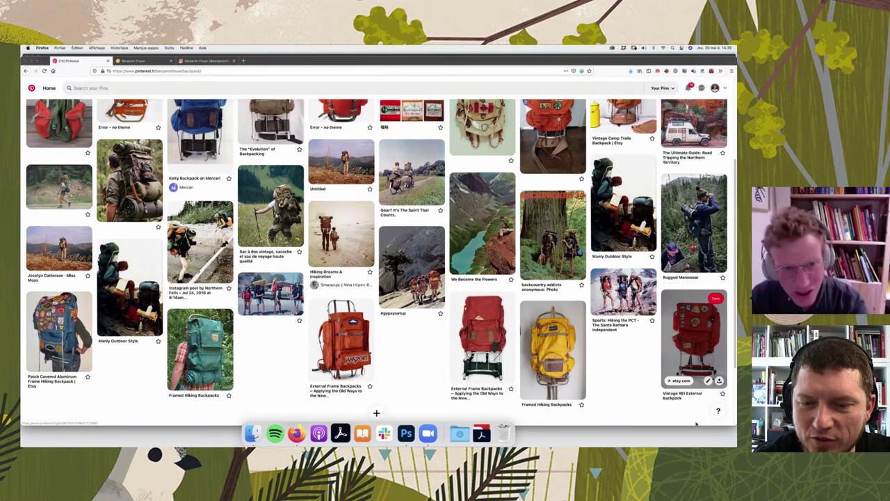
pyautogui.click(694, 344)
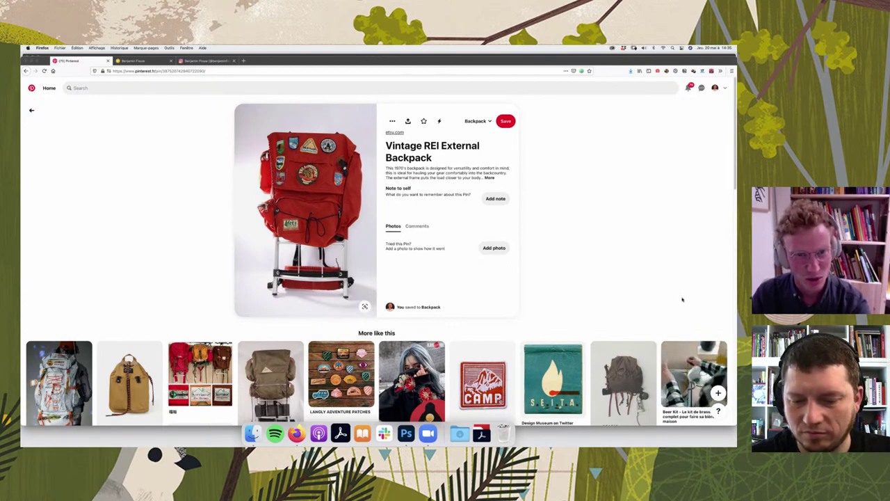
# - Return to the Backpack board and browse its pins again
pyautogui.click(26, 71)
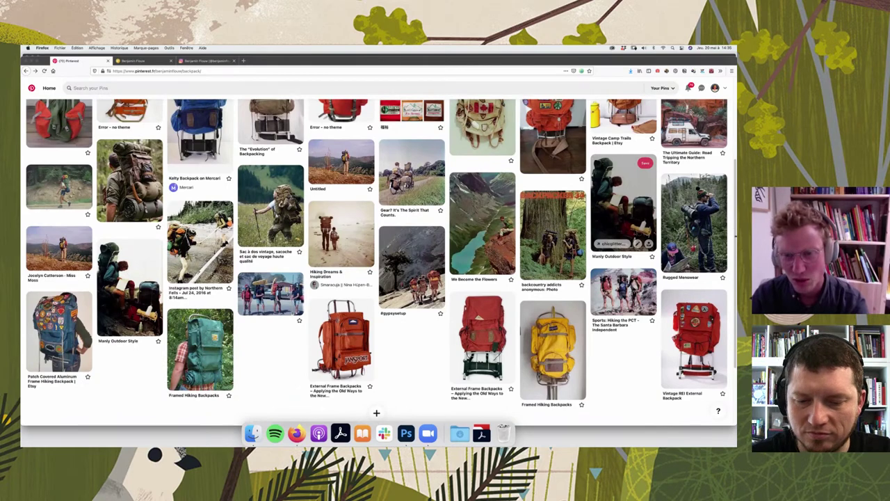
pyautogui.scroll(1, 623, 202)
pyautogui.scroll(3, 730, 258)
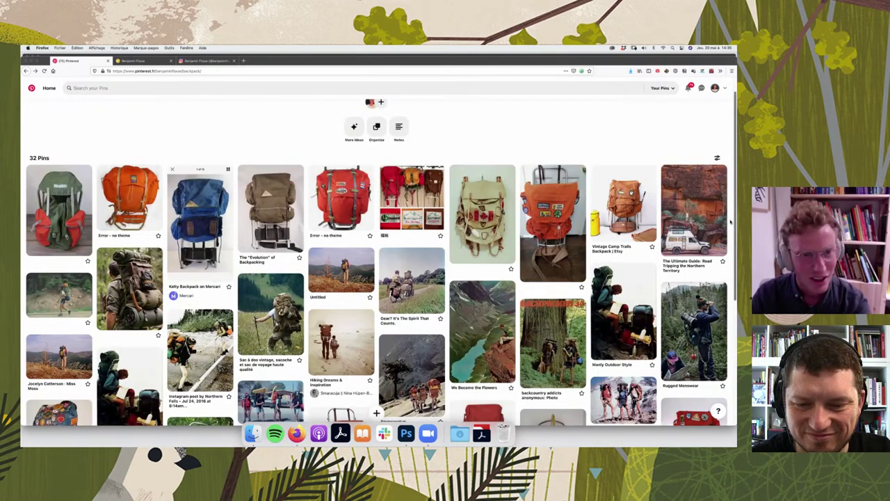
pyautogui.scroll(-2, 730, 222)
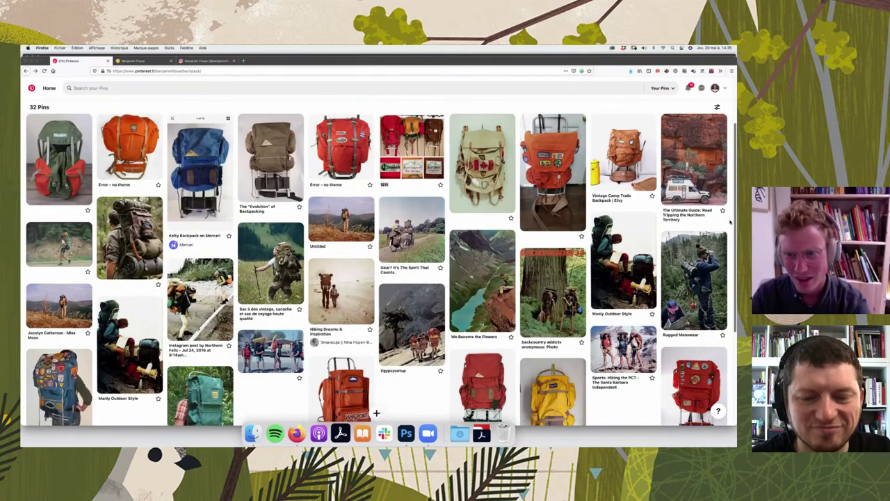
pyautogui.scroll(2, 730, 223)
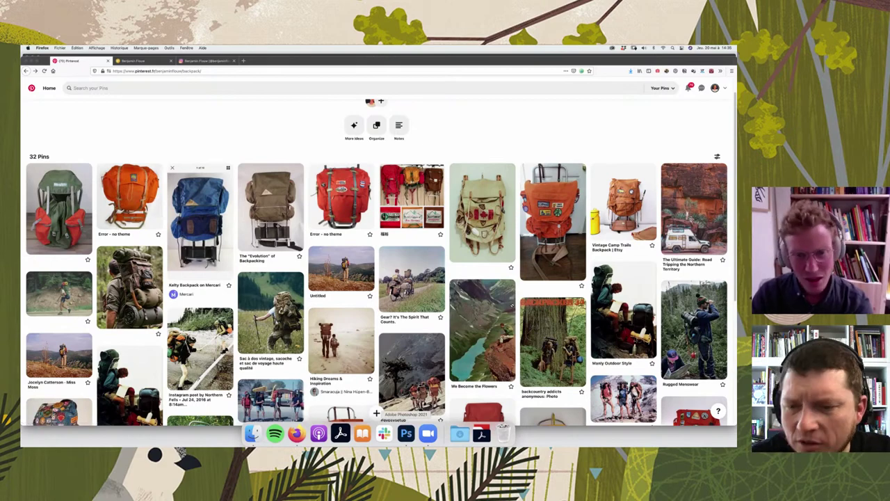
# - Return to Photoshop and pan up and left to the raccoon sketch and reference board
pyautogui.click(406, 434)
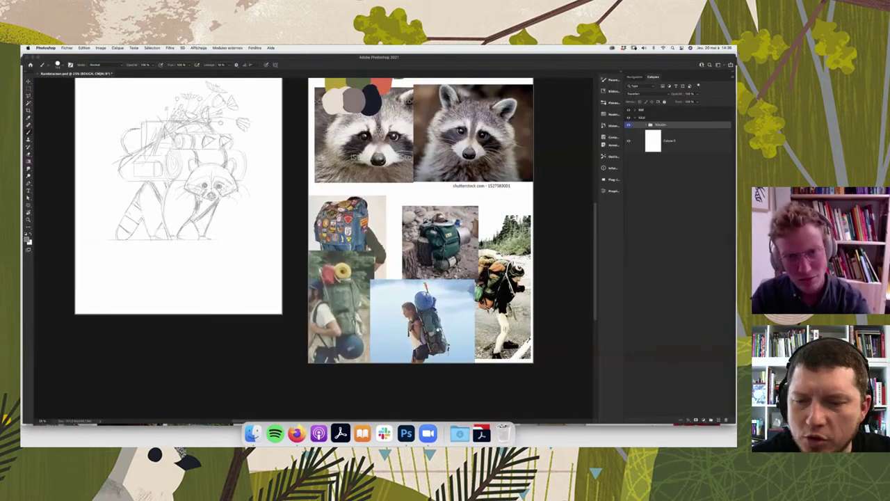
pyautogui.scroll(2, 313, 230)
pyautogui.scroll(1, 313, 230)
pyautogui.scroll(2, 312, 229)
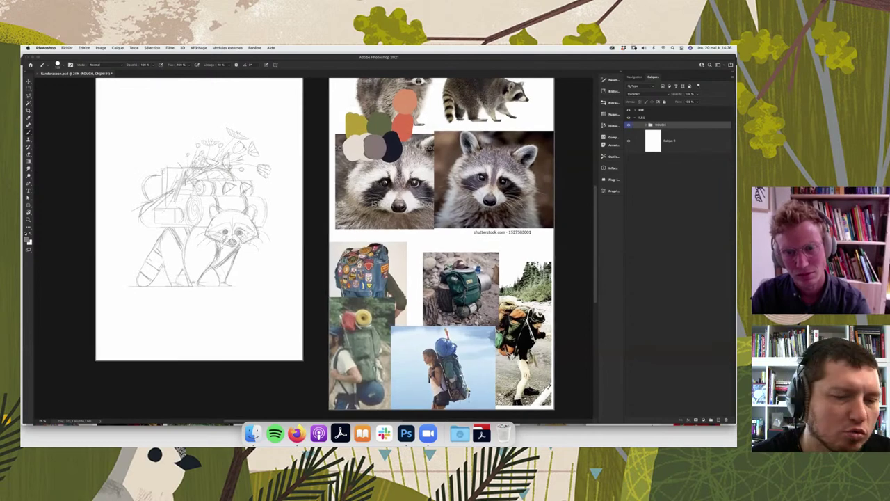
pyautogui.scroll(1, 452, 348)
pyautogui.scroll(2, 452, 348)
pyautogui.scroll(2, 459, 379)
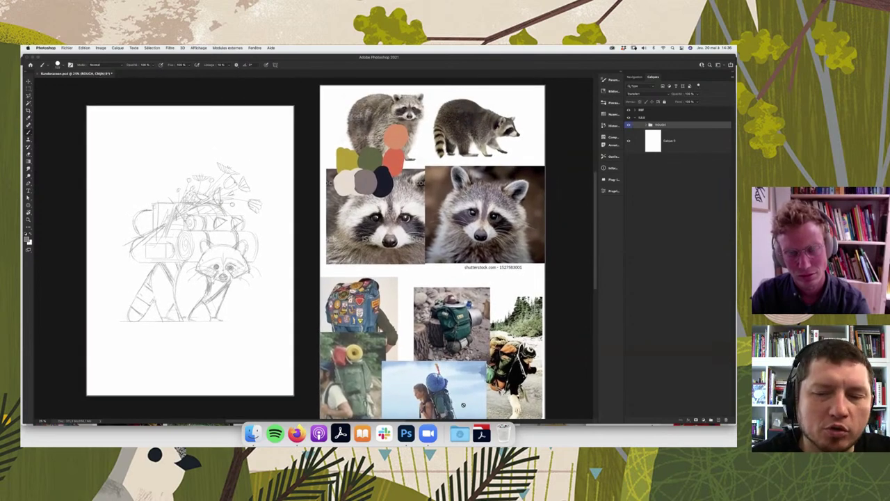
pyautogui.hscroll(-2, 448, 369)
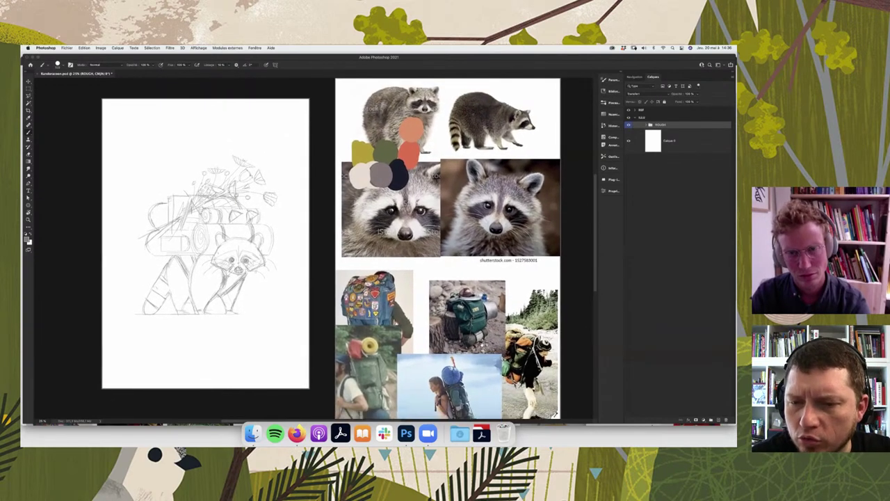
pyautogui.hscroll(-2, 447, 369)
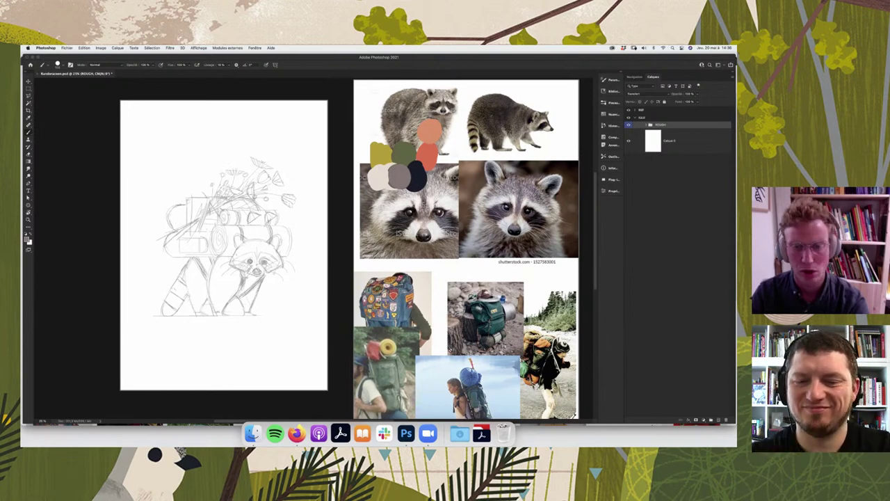
# - Set the foreground colour to a slightly darker, duller mustard yellow in the Color Picker
pyautogui.click(27, 239)
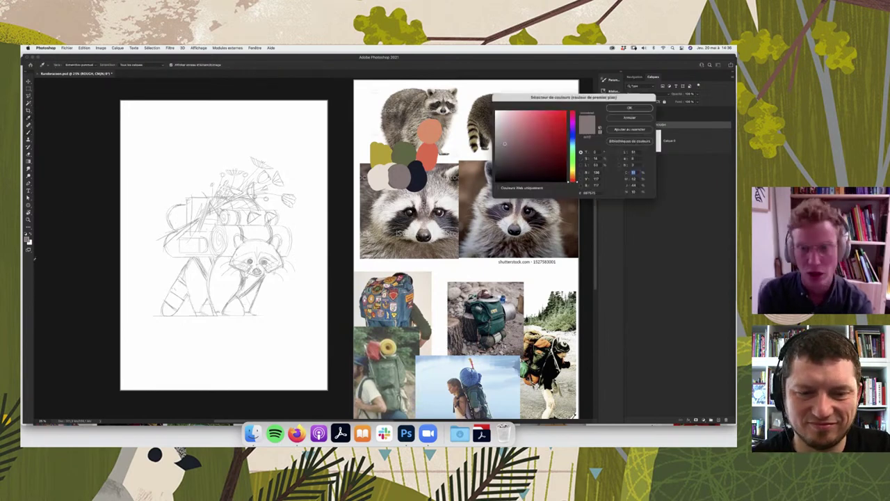
pyautogui.moveTo(556, 97)
pyautogui.mouseDown()
pyautogui.moveTo(511, 160)
pyautogui.moveTo(484, 162)
pyautogui.mouseUp()
pyautogui.moveTo(500, 245); pyautogui.dragTo(501, 235)
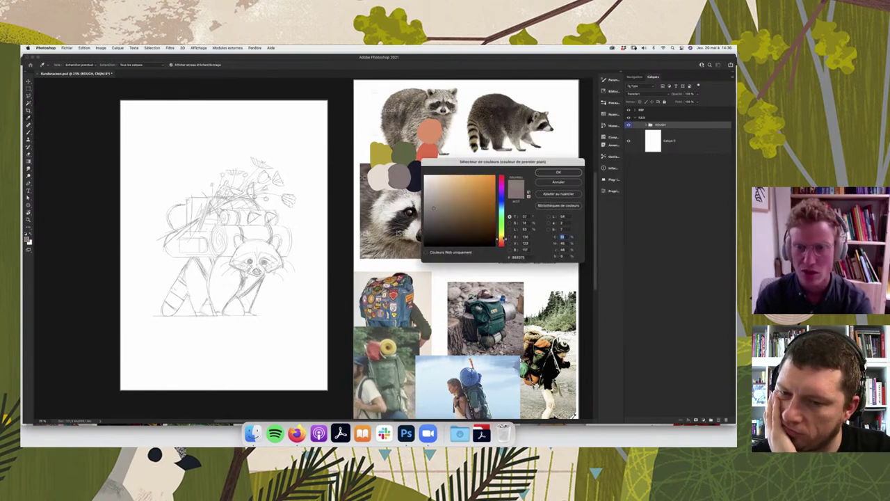
pyautogui.moveTo(433, 207); pyautogui.dragTo(480, 176)
pyautogui.moveTo(501, 235); pyautogui.dragTo(501, 238)
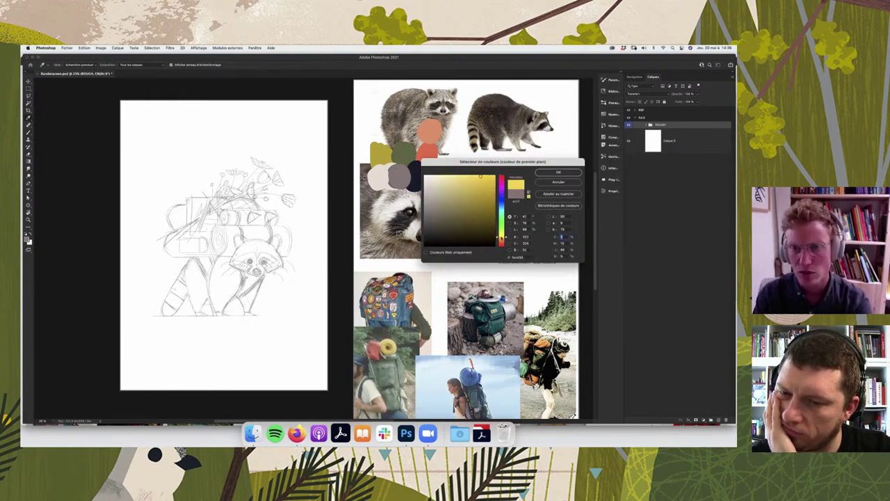
pyautogui.moveTo(486, 181); pyautogui.dragTo(484, 181)
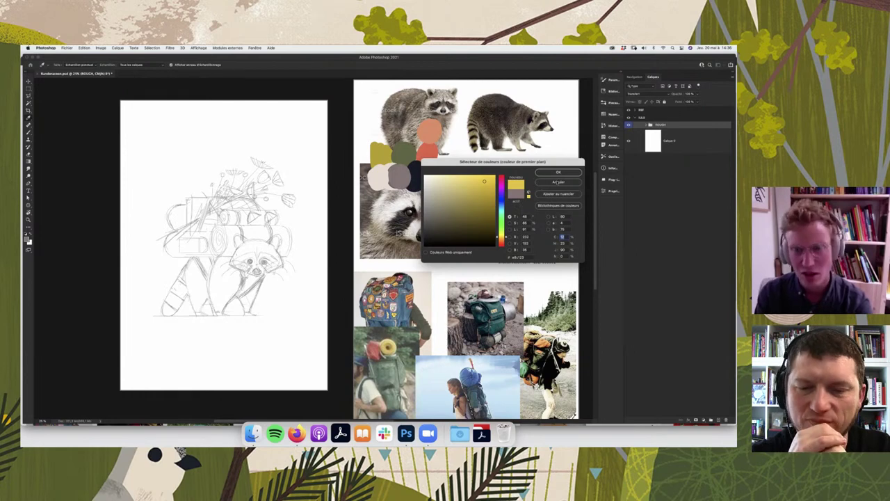
pyautogui.press('Return')
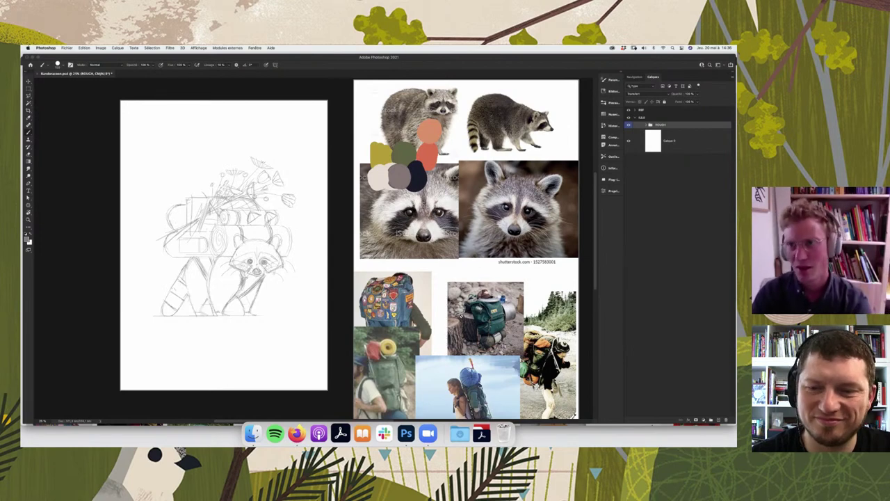
# - Pan the canvas and zoom out to 16.7% so the sketch page and board both fit
pyautogui.hscroll(-5, 486, 359)
pyautogui.scroll(2, 486, 360)
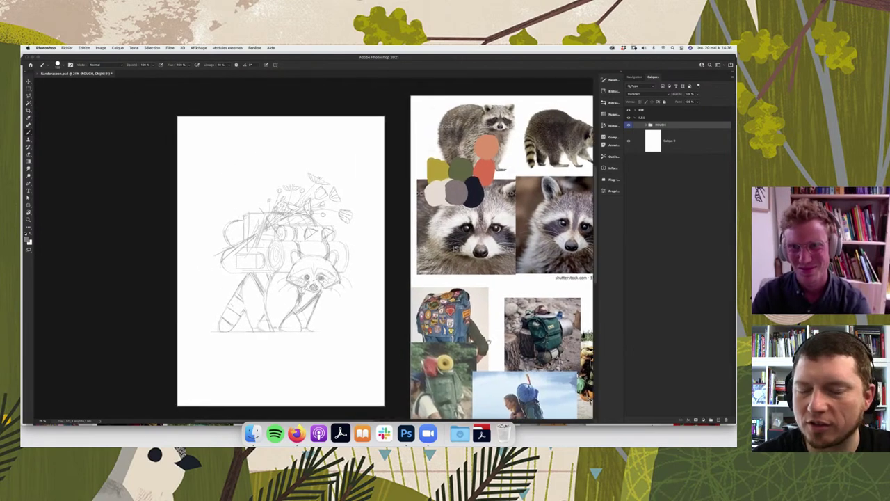
pyautogui.hscroll(-3, 488, 333)
pyautogui.scroll(-1, 487, 333)
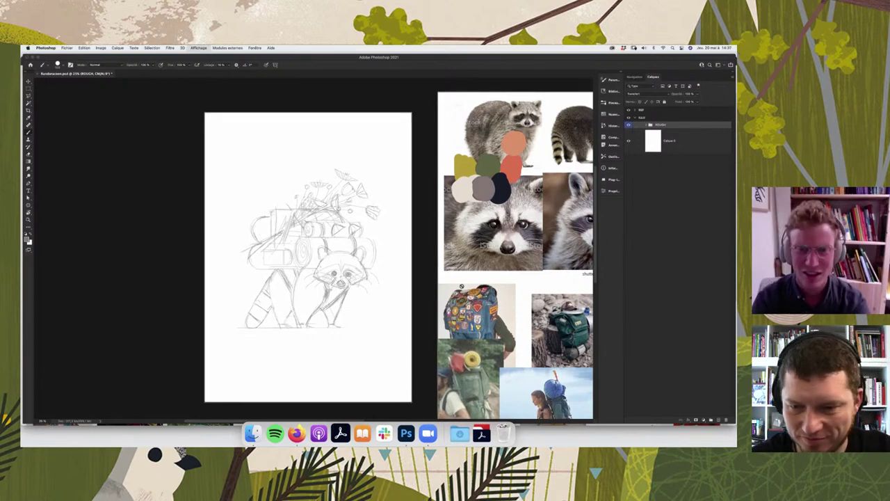
pyautogui.press('super+minus')
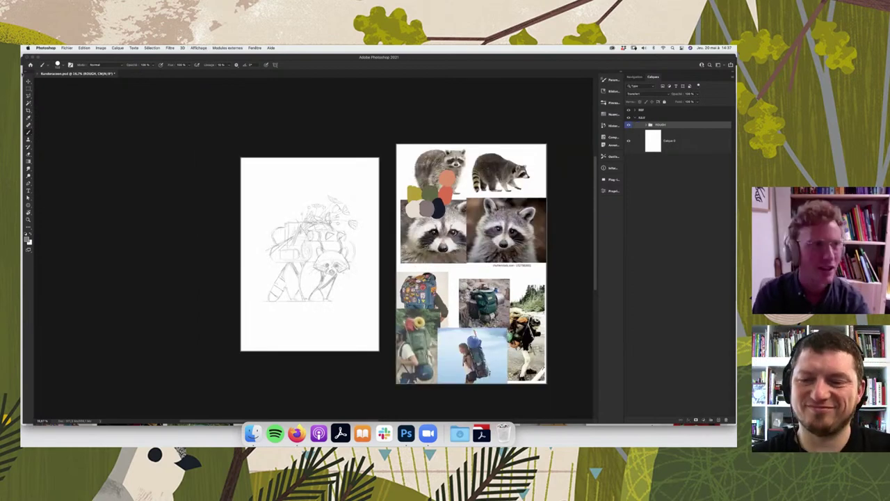
pyautogui.press('Delete')
# - Switch to the Artboard tool and draw a new artboard above the sketch page
pyautogui.press('v')
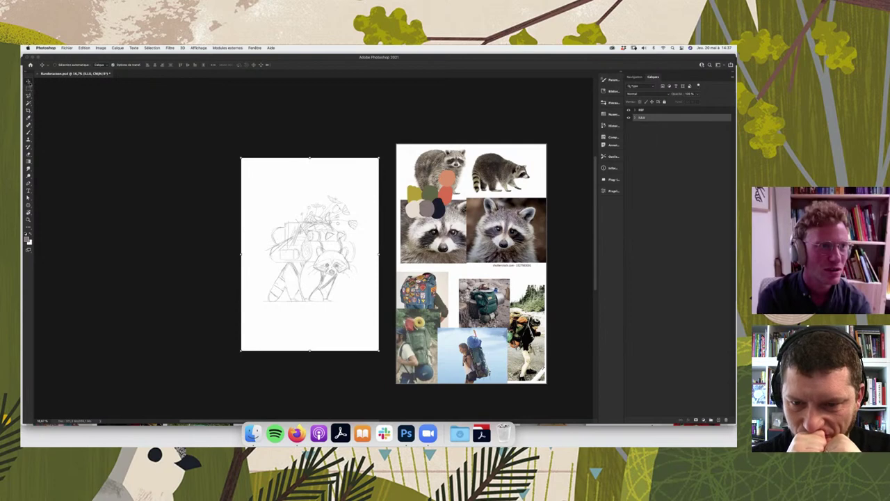
pyautogui.press('m')
pyautogui.press('v')
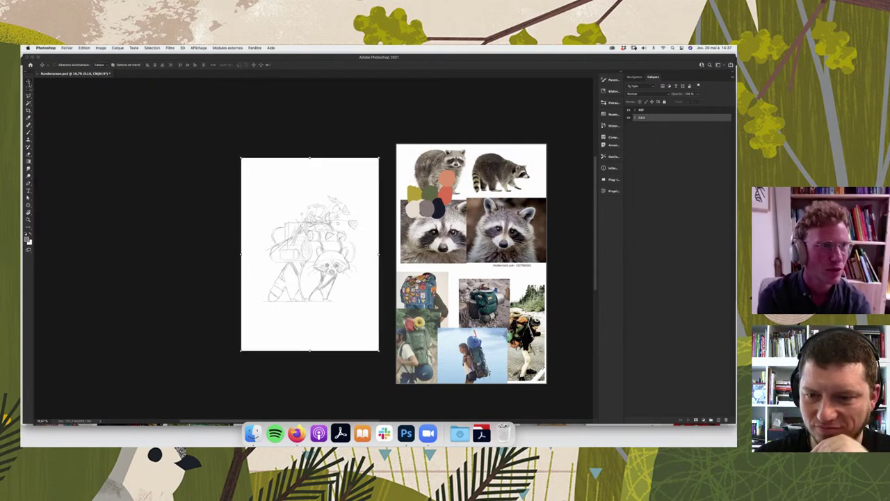
pyautogui.click(28, 81)
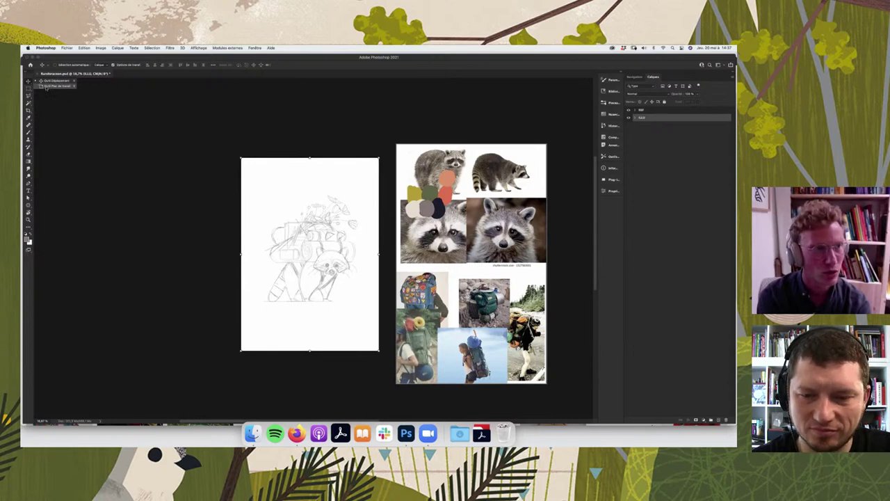
pyautogui.click(56, 86)
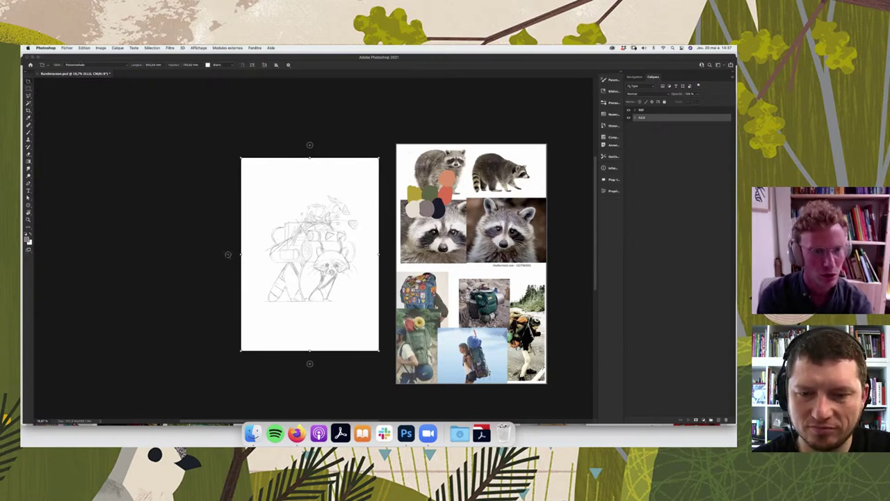
pyautogui.click(228, 254)
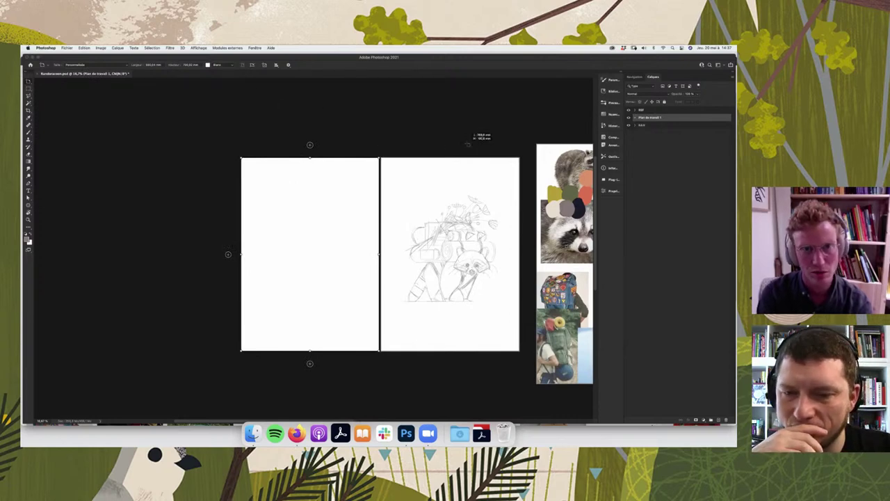
pyautogui.moveTo(254, 91); pyautogui.dragTo(465, 143)
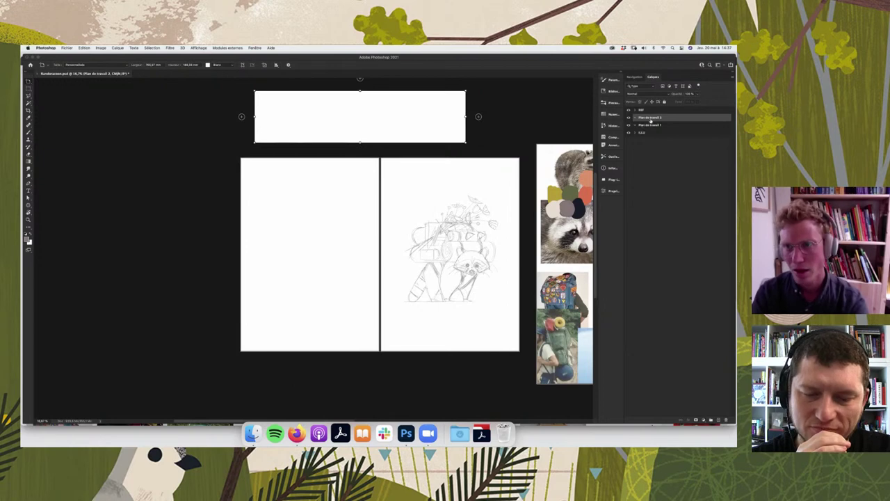
# - Shrink the new Plan de travail 2 artboard to an 18,53 mm tall strip
pyautogui.click(644, 118)
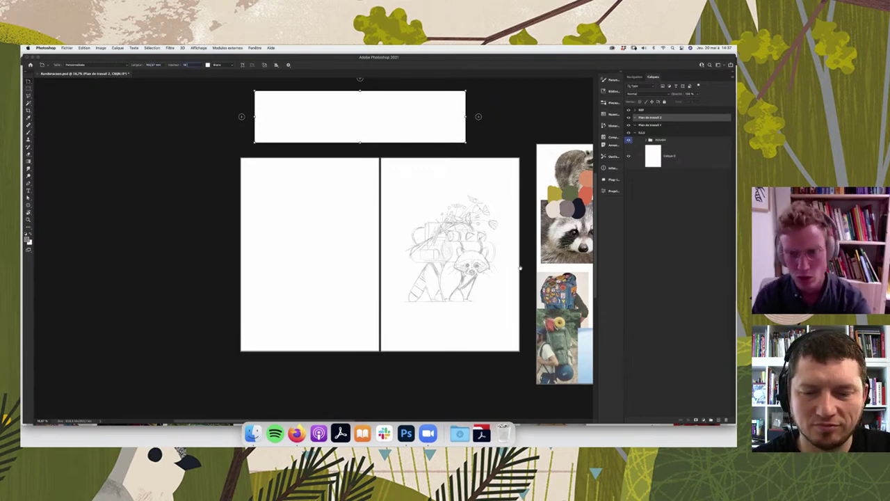
pyautogui.hscroll(1, 362, 250)
pyautogui.hscroll(3, 362, 250)
pyautogui.hscroll(3, 362, 251)
pyautogui.press('Return')
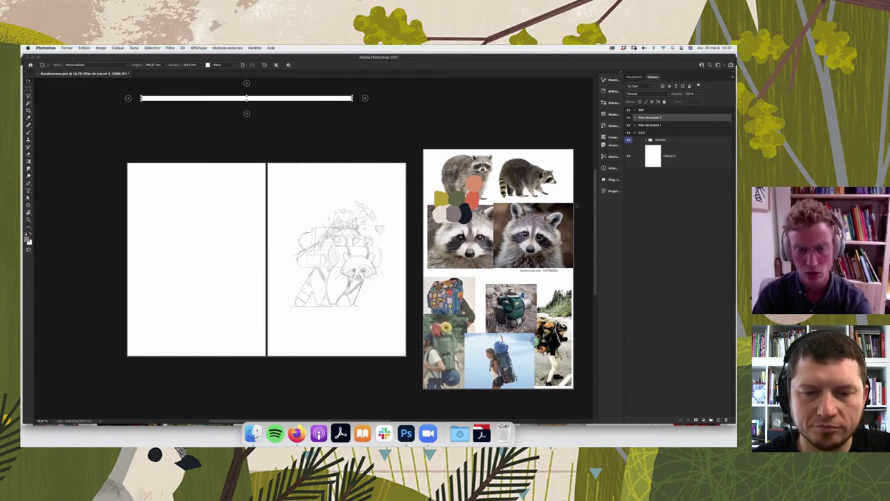
# - Delete the blank Plan de travail 1 artboard
pyautogui.click(650, 125)
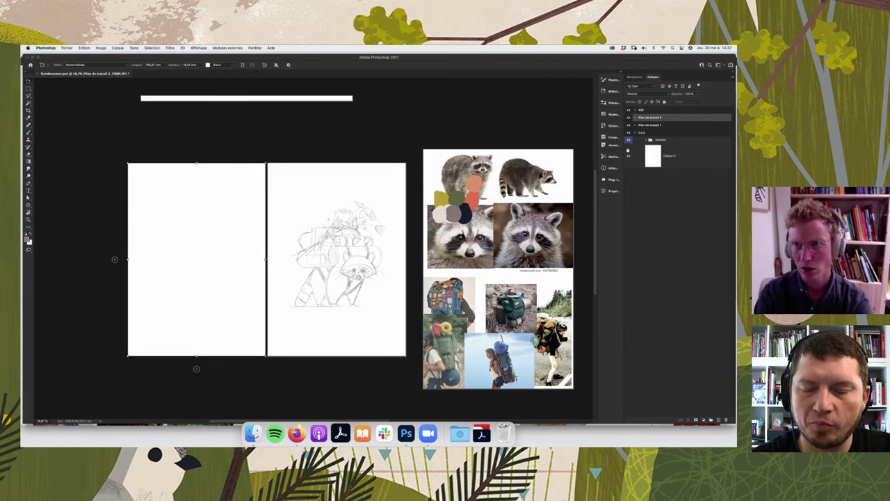
pyautogui.rightClick(661, 126)
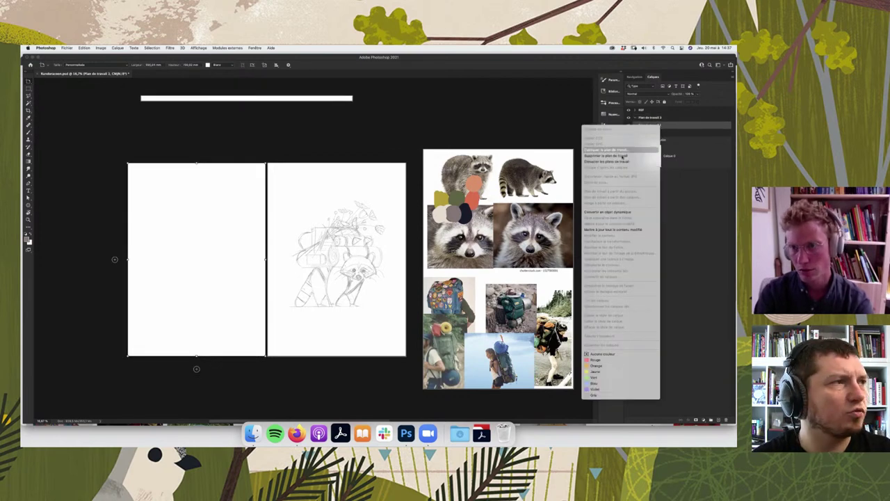
pyautogui.press('Escape')
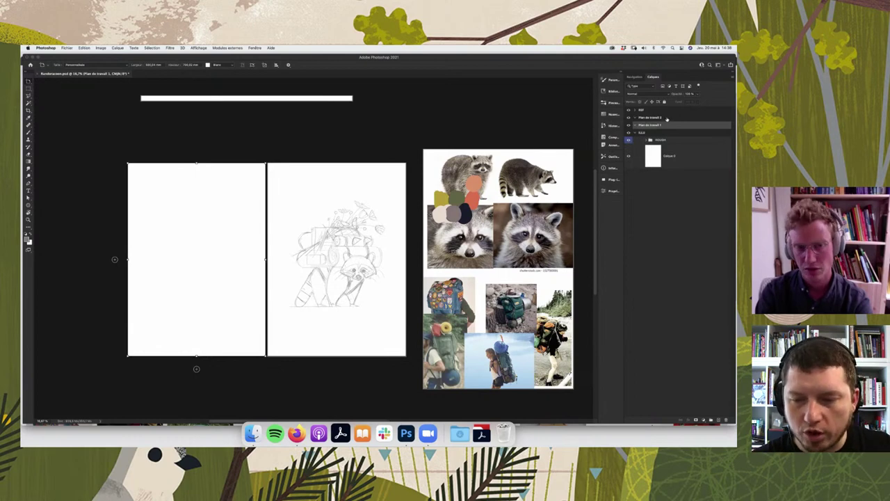
pyautogui.press('Delete')
# - Delete the thin Plan de travail 2 artboard, then open and dismiss the RAW layer's context menu
pyautogui.click(665, 118)
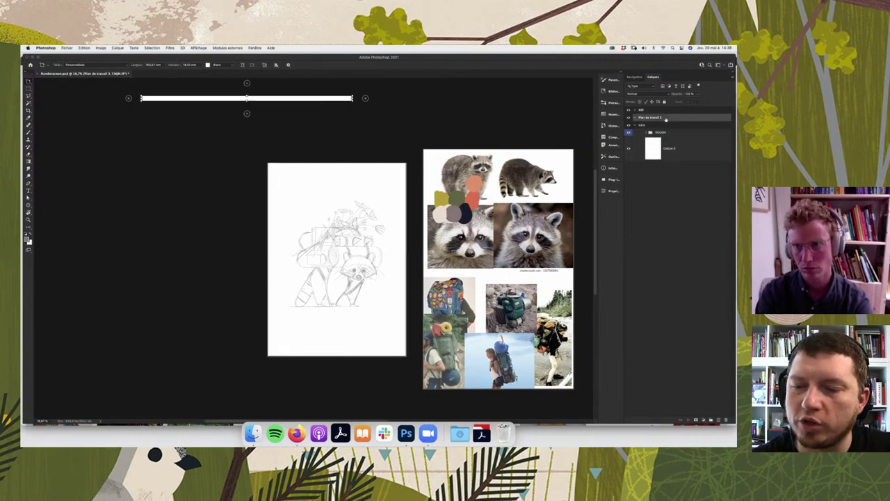
pyautogui.rightClick(665, 120)
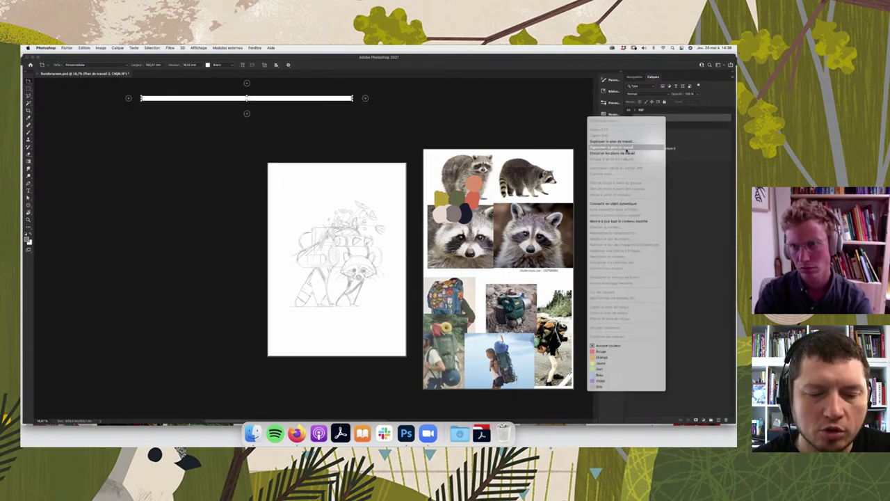
pyautogui.press('Escape')
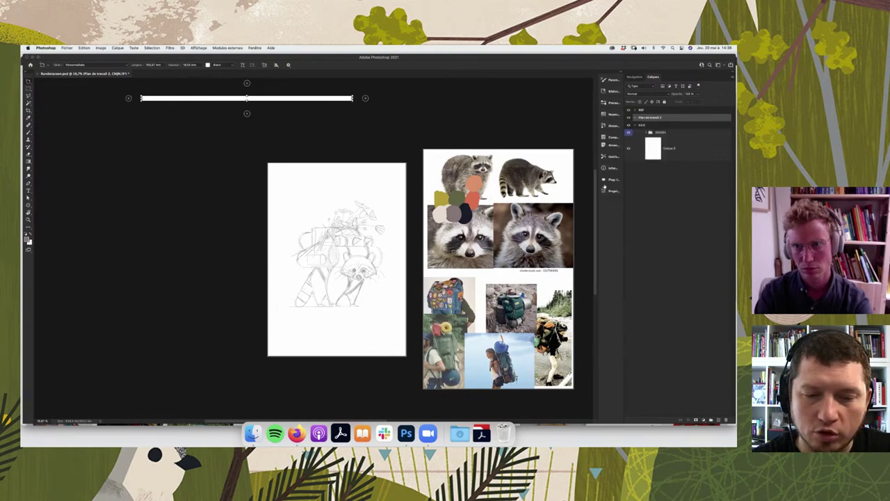
pyautogui.press('Delete')
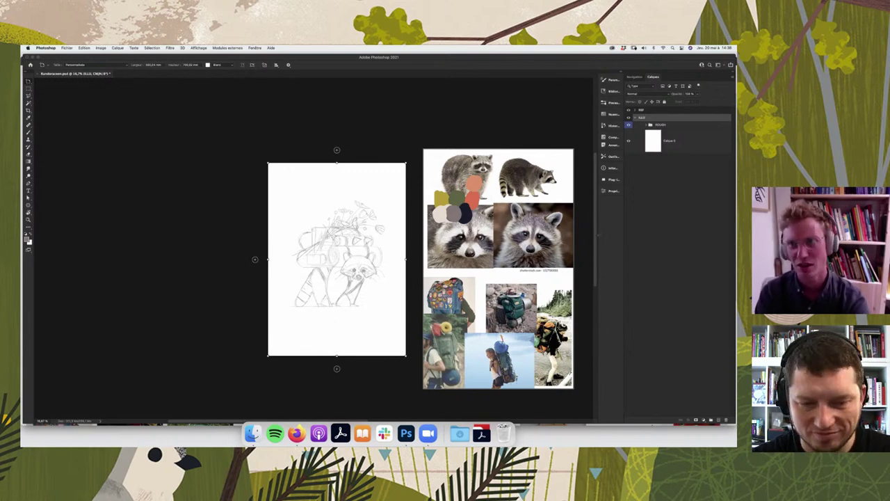
pyautogui.rightClick(647, 117)
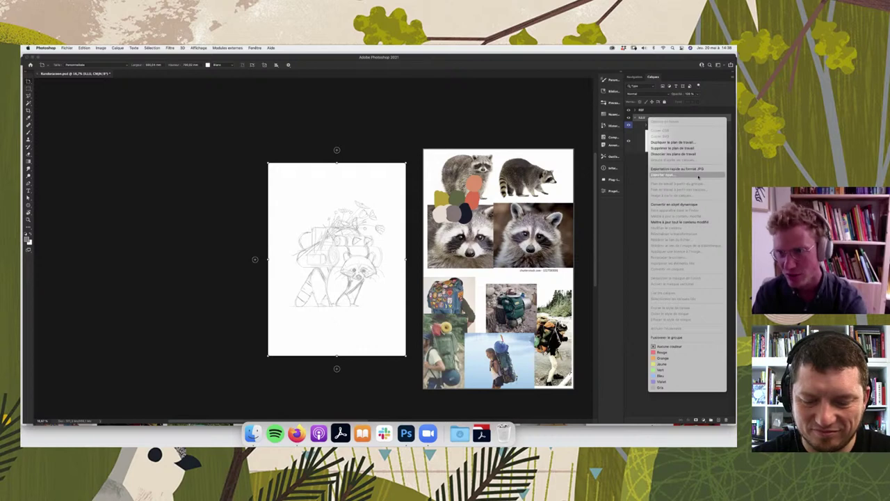
pyautogui.click(699, 176)
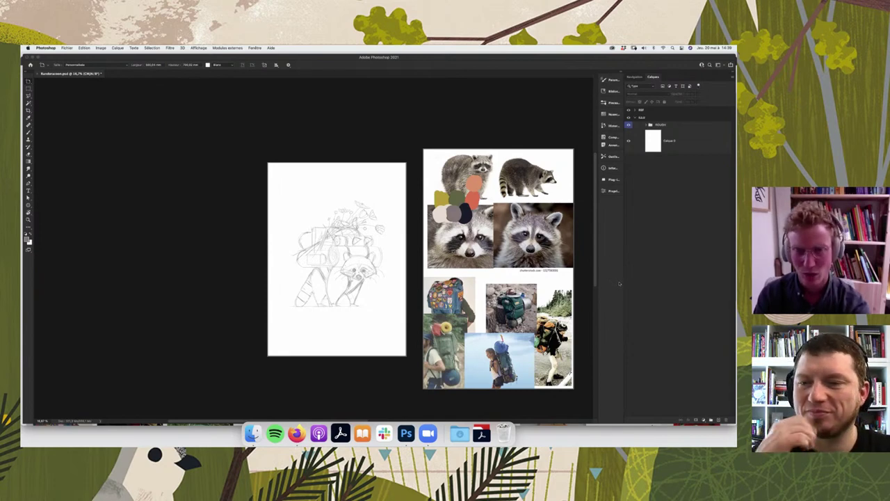
# - Fill the white background layer Calque 1 with beige
pyautogui.press('v')
pyautogui.click(656, 126)
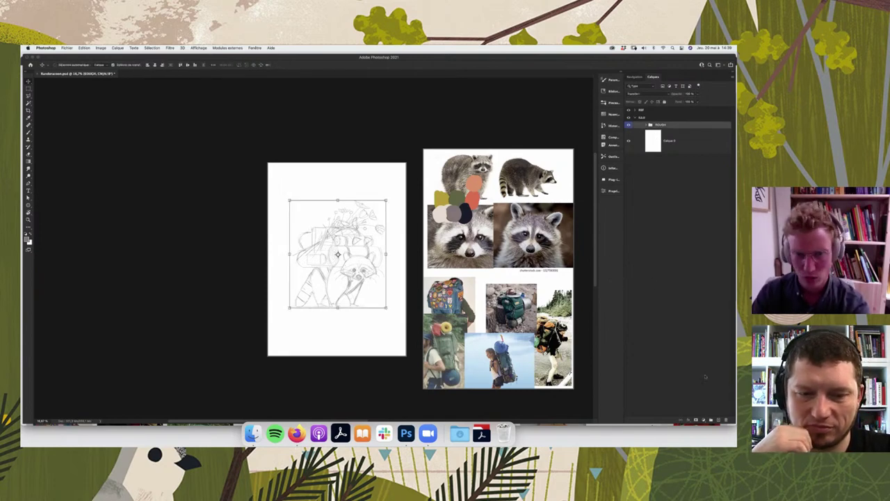
pyautogui.click(696, 138)
pyautogui.click(696, 138)
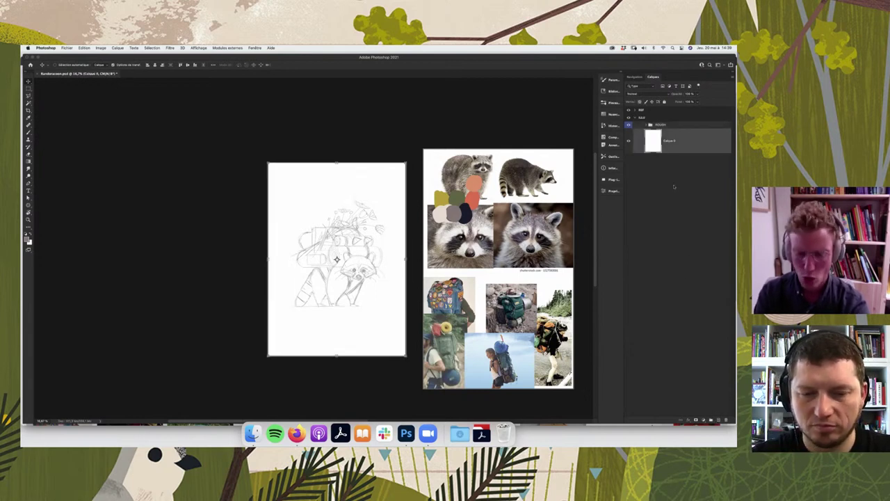
pyautogui.press('i')
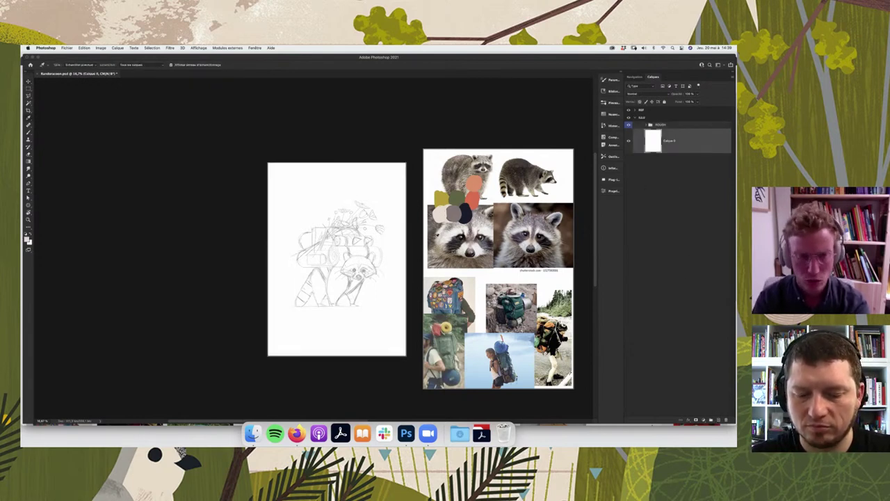
pyautogui.hotkey('alt', 'BackSpace')
# - Set the ROUGH sketch group to Produit blend mode and add a new blank layer above
pyautogui.click(665, 126)
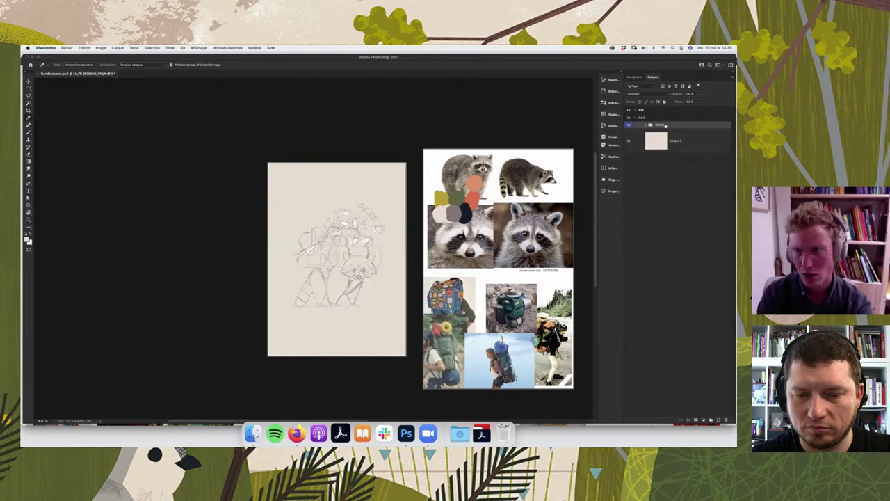
pyautogui.click(657, 94)
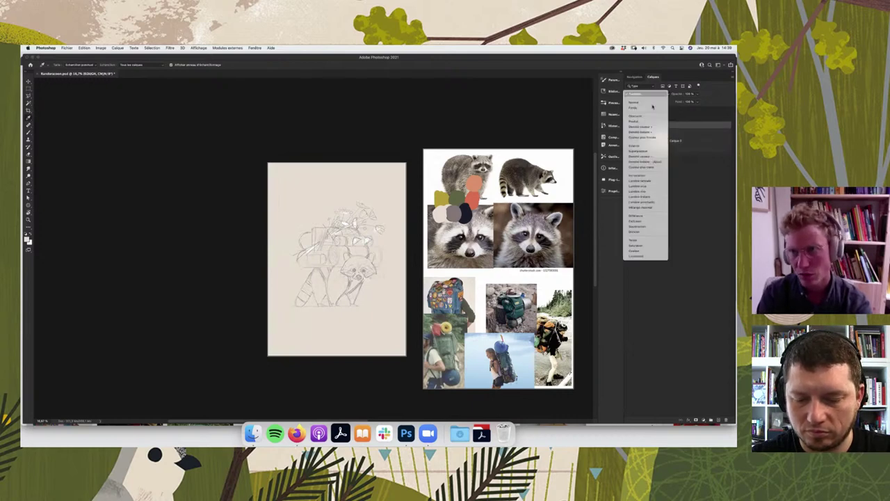
pyautogui.click(635, 123)
pyautogui.press('super+plus')
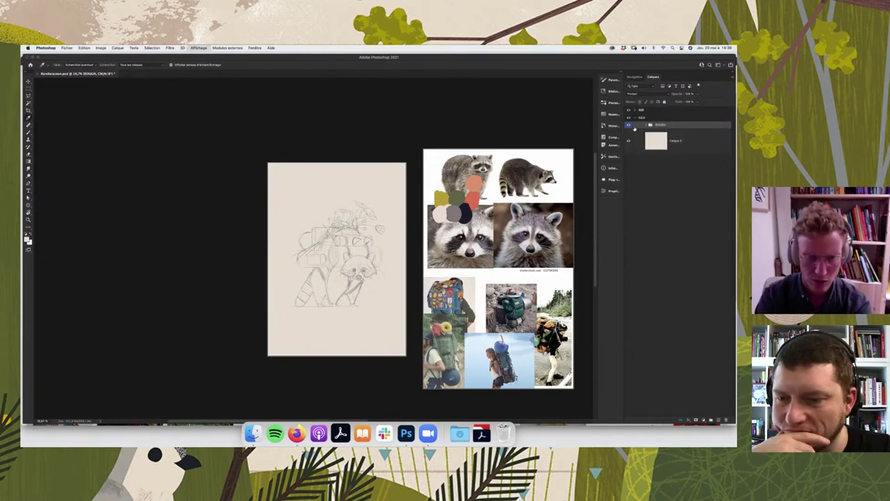
pyautogui.press('super+plus')
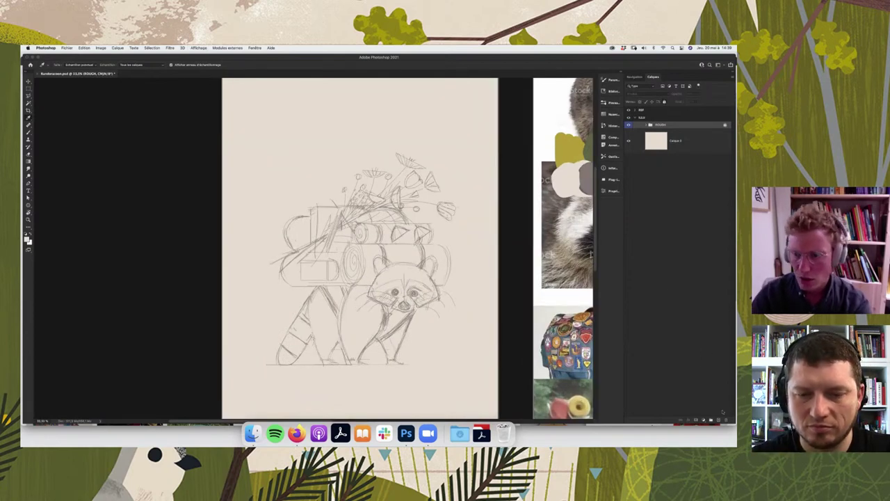
pyautogui.click(719, 421)
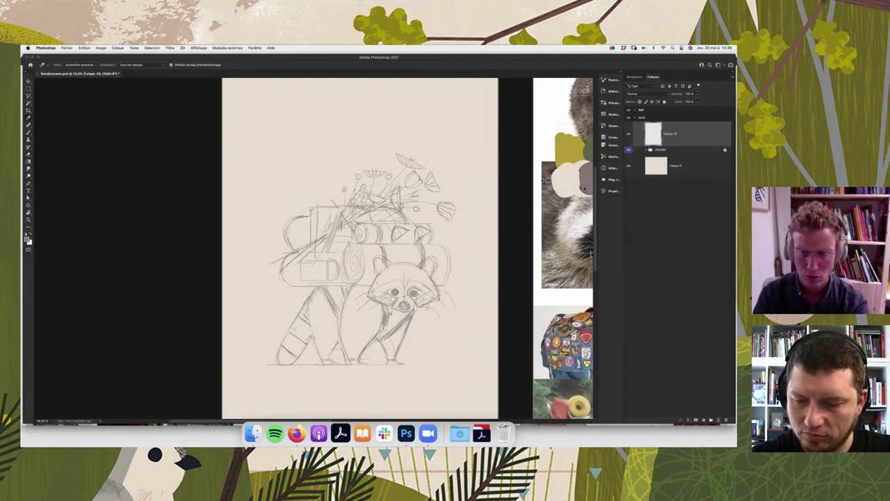
# - Choose the Brush tool at a smaller size and zoom in on the raccoon sketch
pyautogui.press('b')
pyautogui.rightClick(369, 299)
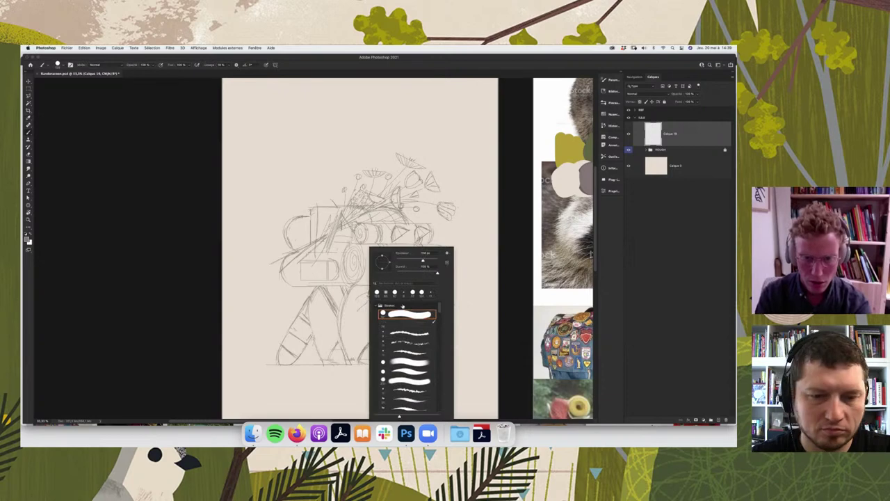
pyautogui.click(424, 252)
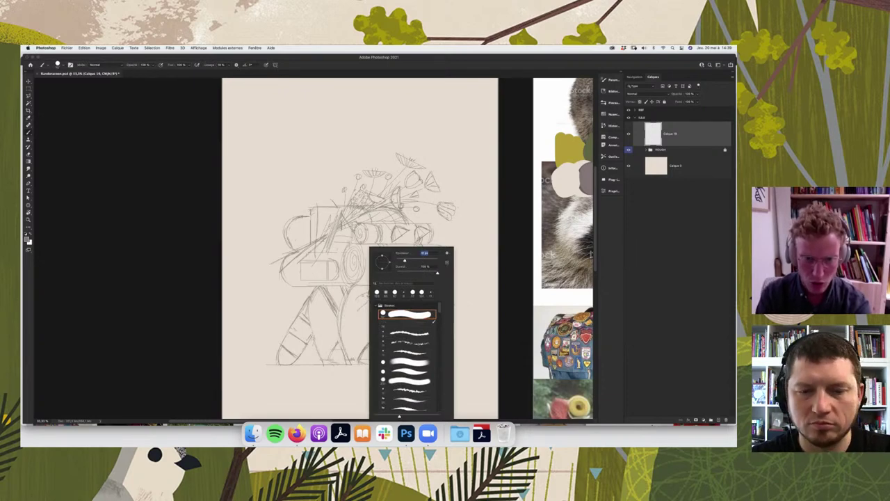
pyautogui.press('Return')
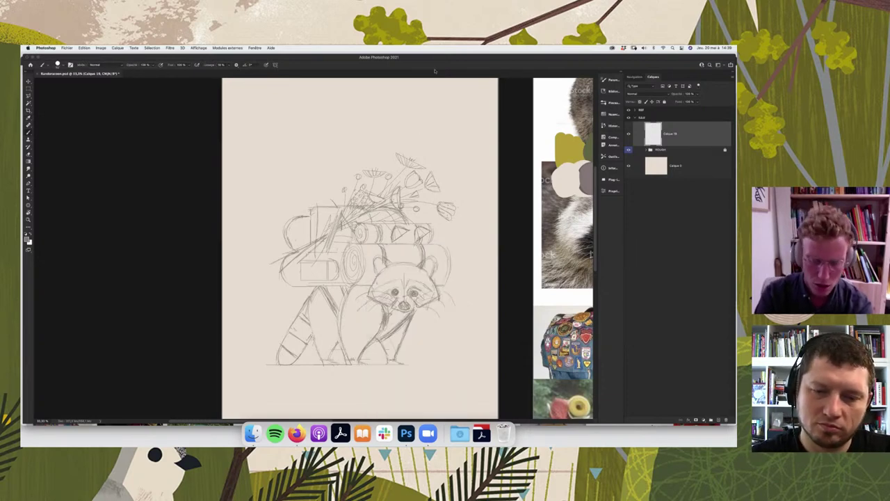
pyautogui.press('super+plus')
pyautogui.press('super+plus')
pyautogui.press('super+plus')
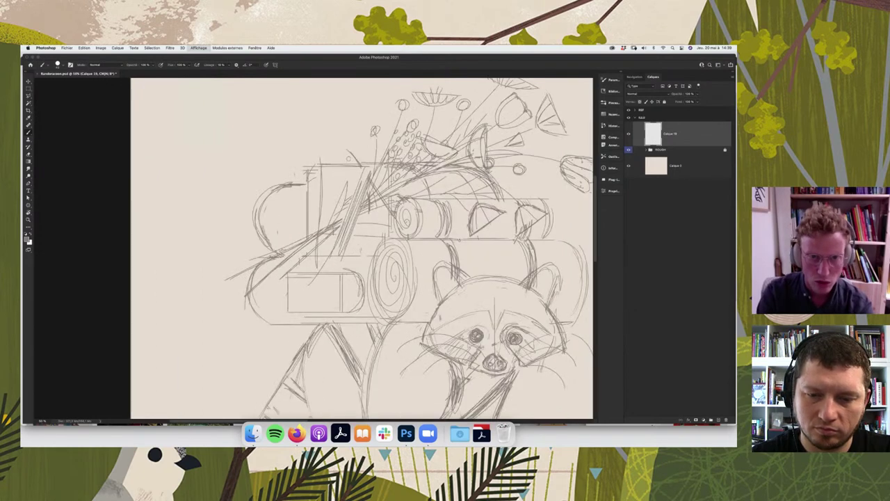
pyautogui.press('super+plus')
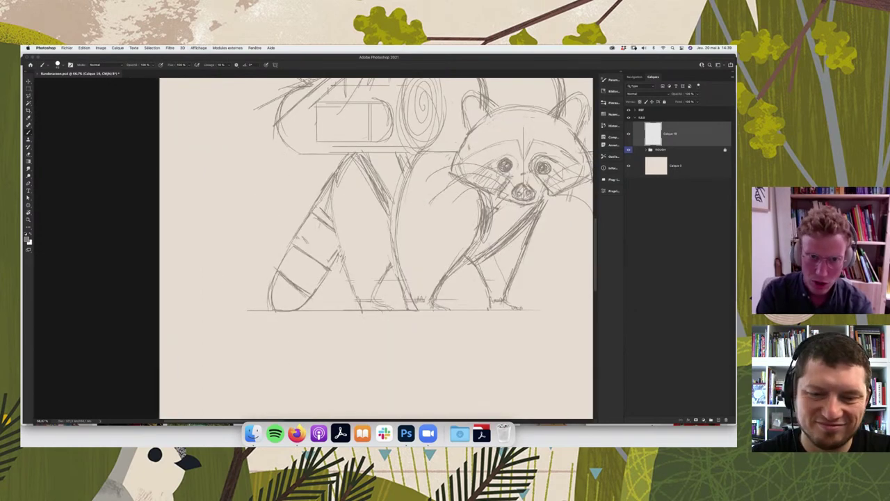
# - Ink a dark line tracing the hind leg from the back down to the ground line
pyautogui.moveTo(351, 153); pyautogui.dragTo(331, 183)
pyautogui.press('super+plus')
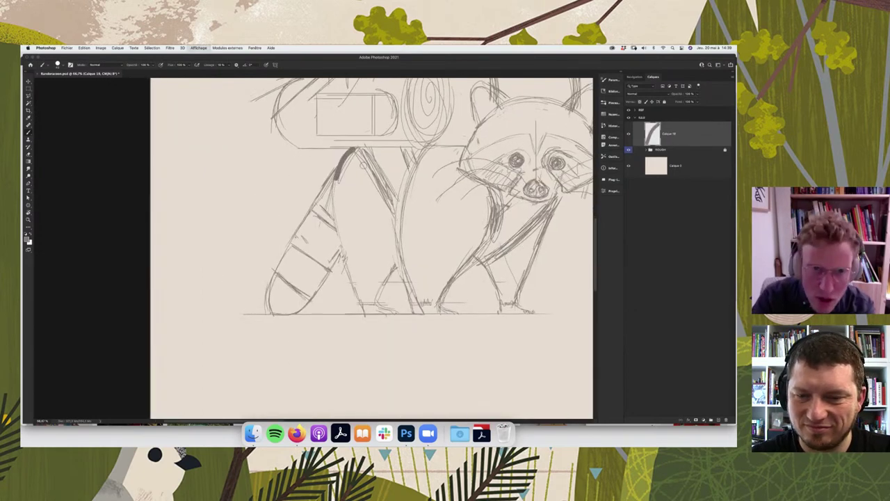
pyautogui.press('super+plus')
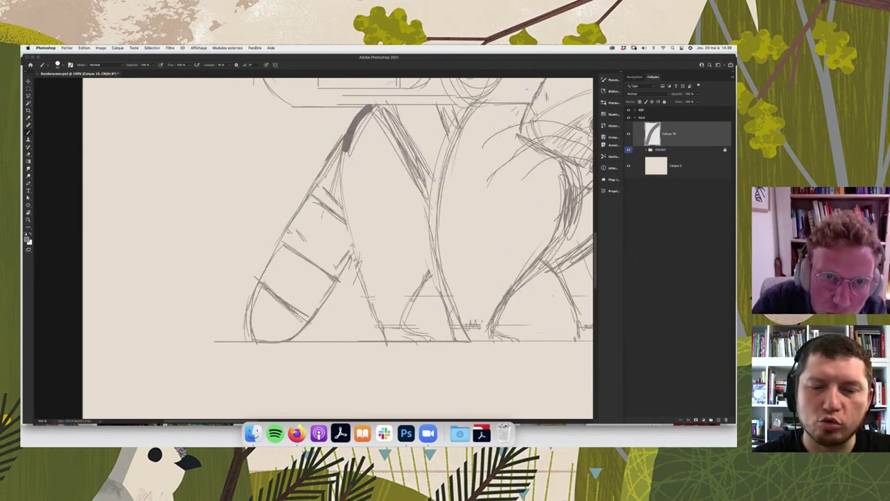
pyautogui.moveTo(347, 147); pyautogui.dragTo(341, 183)
pyautogui.moveTo(344, 202); pyautogui.dragTo(348, 208)
pyautogui.scroll(-2, 338, 212)
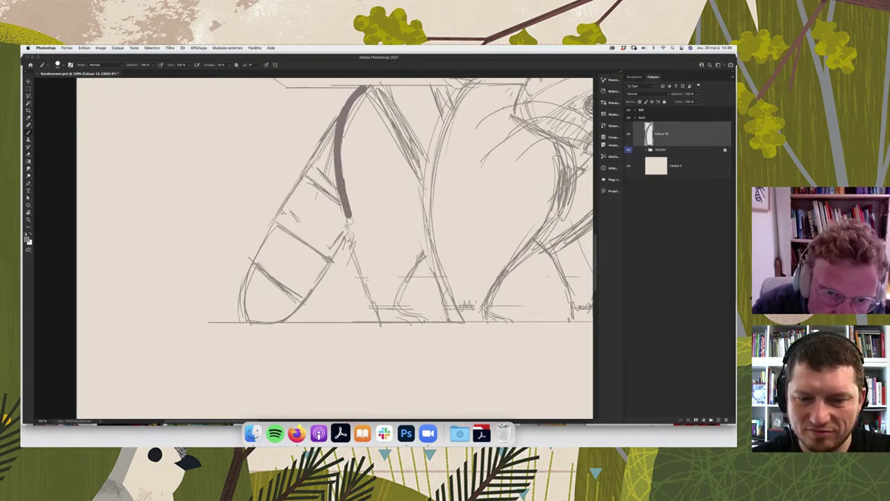
pyautogui.moveTo(354, 238); pyautogui.dragTo(376, 316)
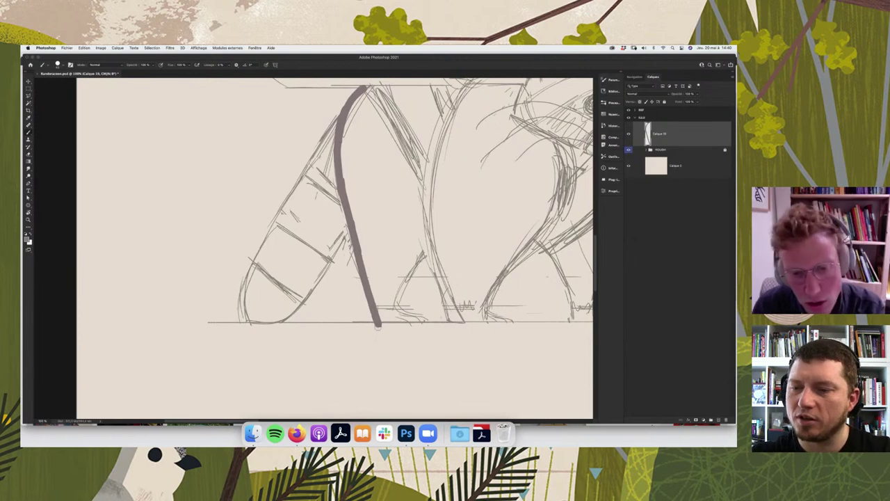
# - Try a dark arc stroke from the top of the leg line, then undo it
pyautogui.scroll(3, 380, 330)
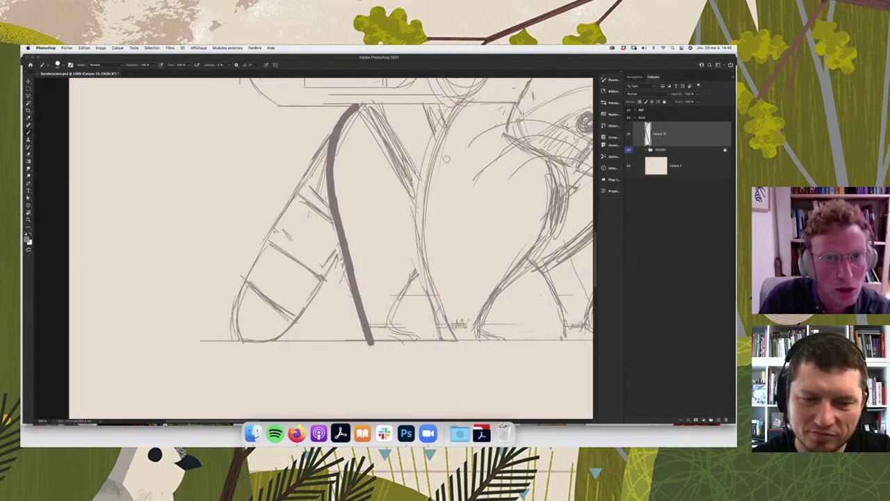
pyautogui.scroll(5, 330, 214)
pyautogui.scroll(3, 331, 214)
pyautogui.moveTo(325, 216); pyautogui.dragTo(518, 286)
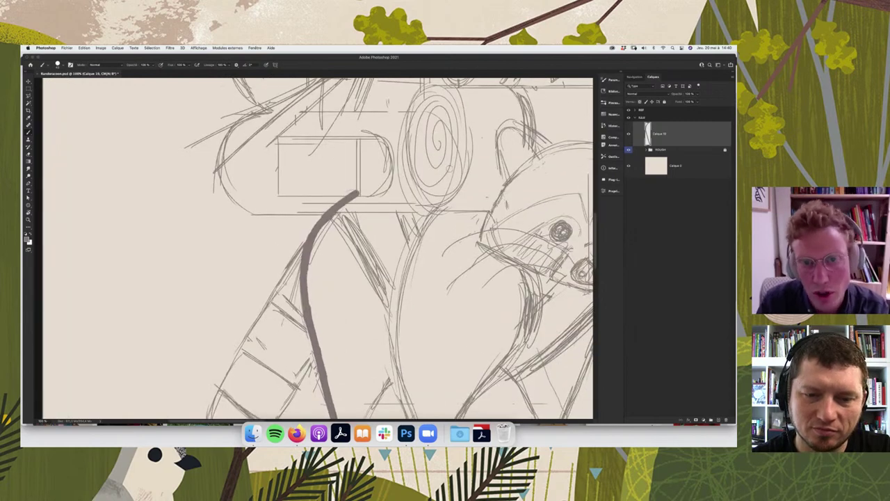
pyautogui.hotkey('ctrl', 'z')
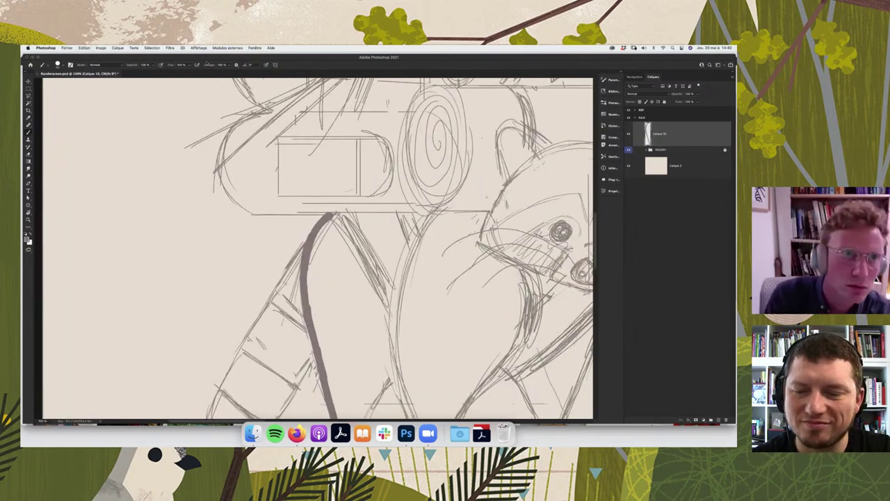
pyautogui.scroll(-5, 470, 241)
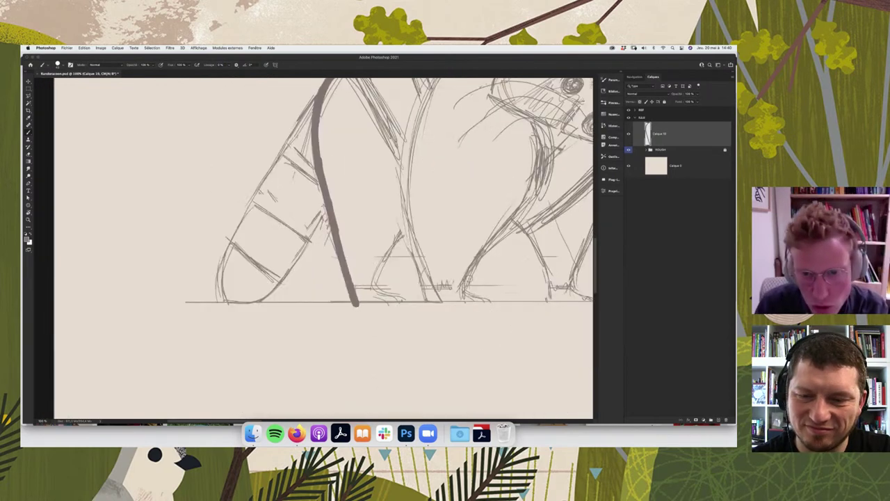
# - Ink the next leg curve and foot, redrawing a shorter leg line to the ground
pyautogui.rightClick(374, 270)
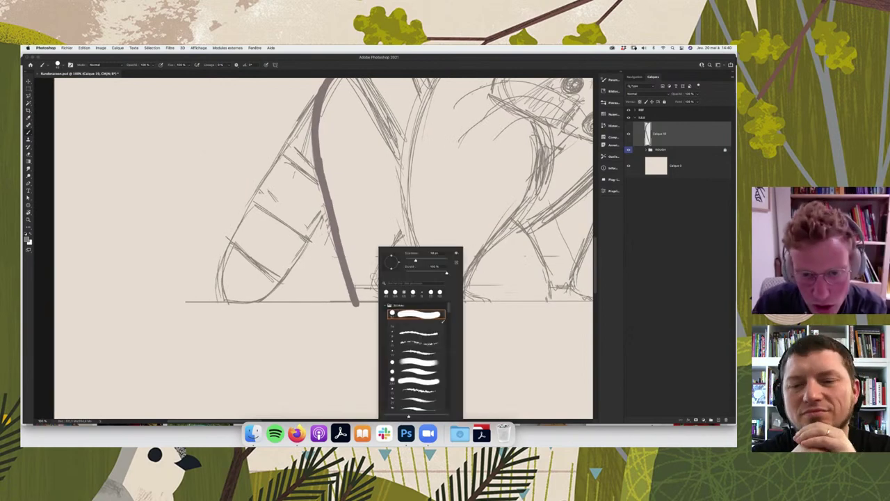
pyautogui.press('Escape')
pyautogui.moveTo(369, 286); pyautogui.dragTo(411, 221)
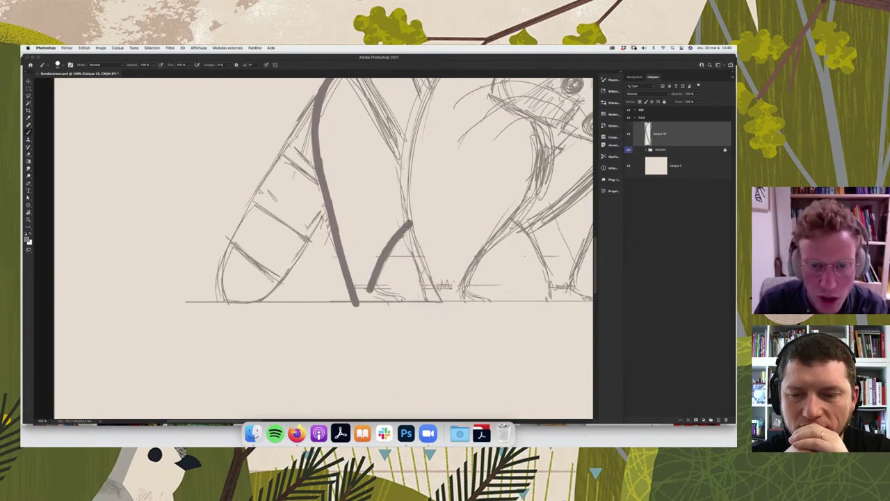
pyautogui.hscroll(2, 398, 251)
pyautogui.hscroll(2, 402, 243)
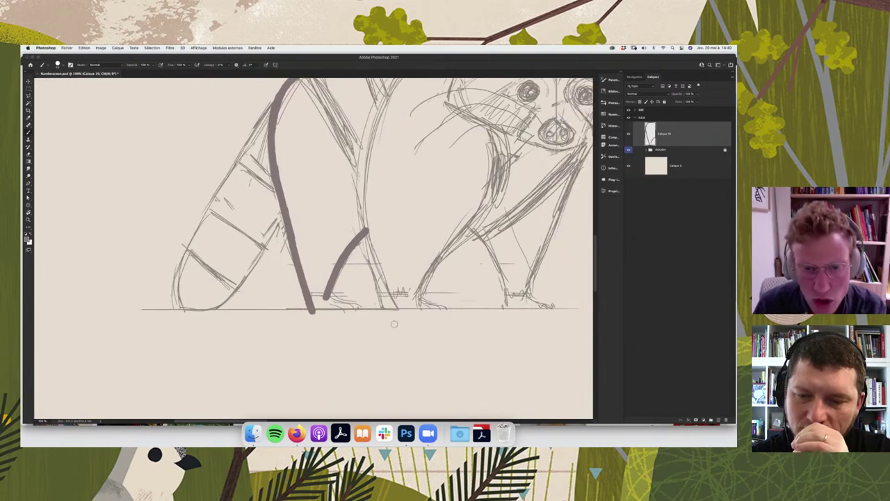
pyautogui.hscroll(2, 406, 231)
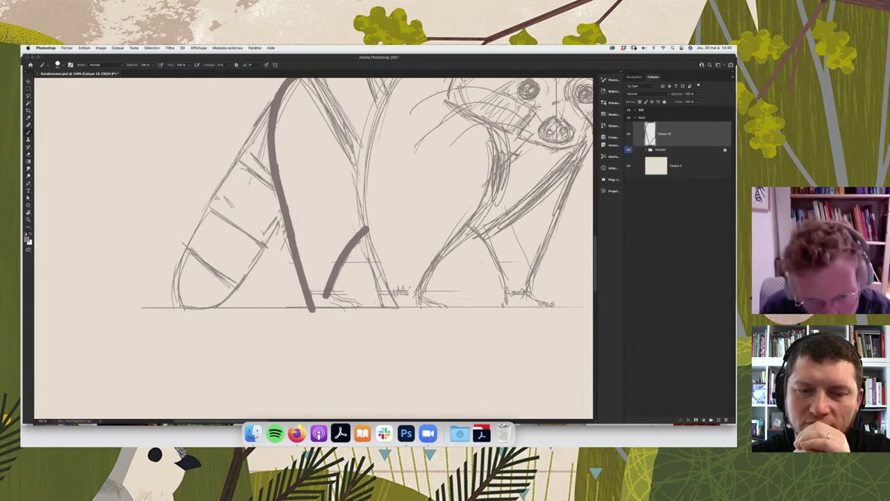
pyautogui.moveTo(325, 292); pyautogui.dragTo(354, 310)
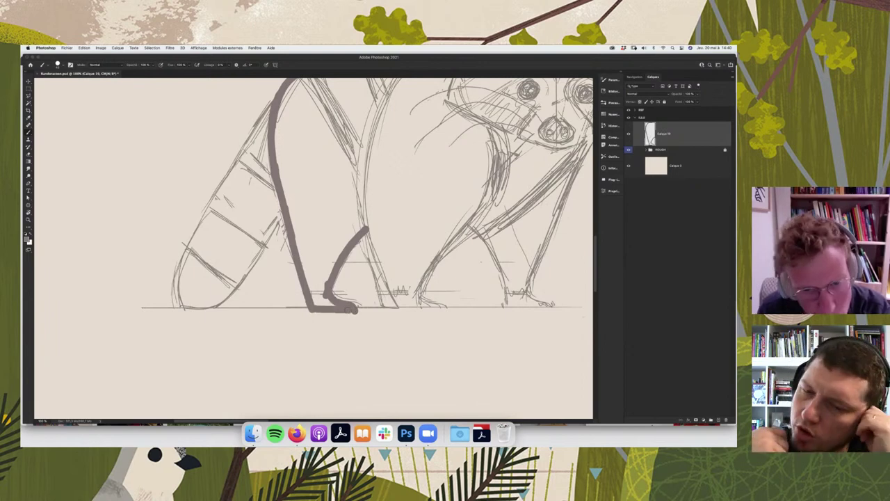
pyautogui.moveTo(313, 244); pyautogui.dragTo(285, 270)
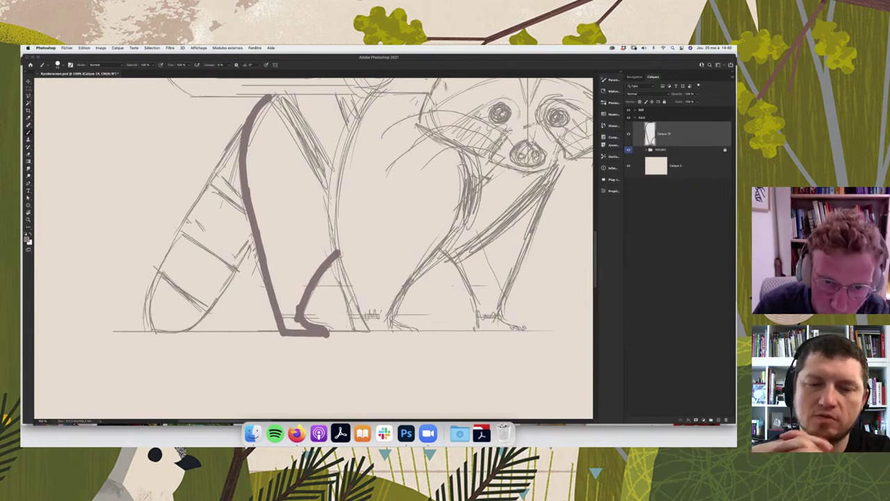
pyautogui.moveTo(339, 249); pyautogui.dragTo(375, 332)
pyautogui.hotkey('ctrl', 'z')
pyautogui.moveTo(338, 245)
pyautogui.mouseDown()
pyautogui.moveTo(379, 336)
pyautogui.moveTo(420, 327)
pyautogui.mouseUp()
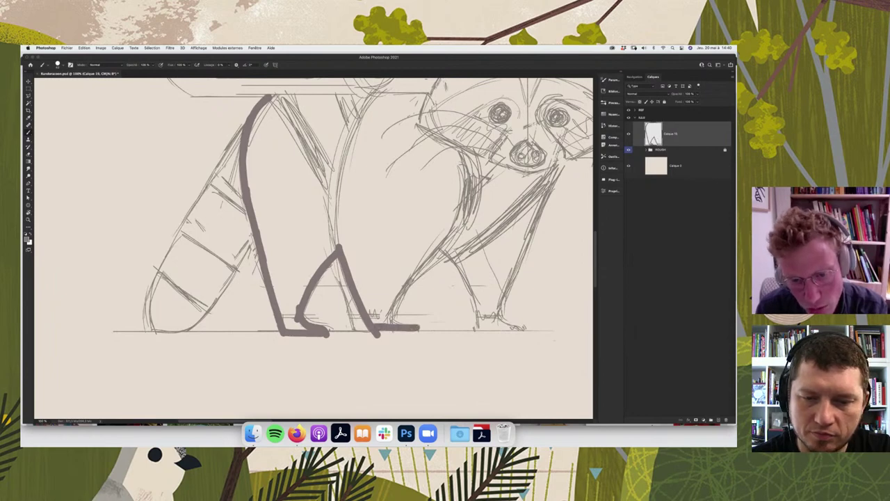
# - Add a foot stroke, extend the rear leg, and join the cheek and back curves into one outline
pyautogui.press('e')
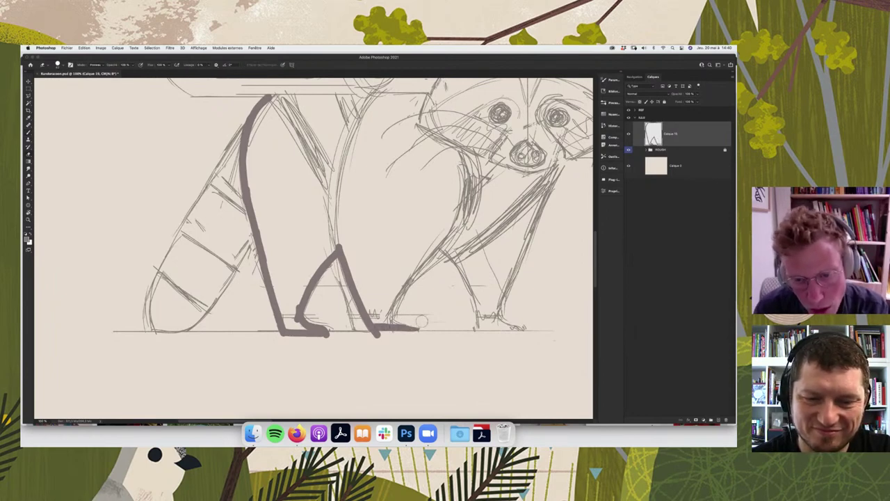
pyautogui.press('b')
pyautogui.moveTo(393, 319)
pyautogui.mouseDown()
pyautogui.moveTo(389, 306)
pyautogui.moveTo(417, 331)
pyautogui.mouseUp()
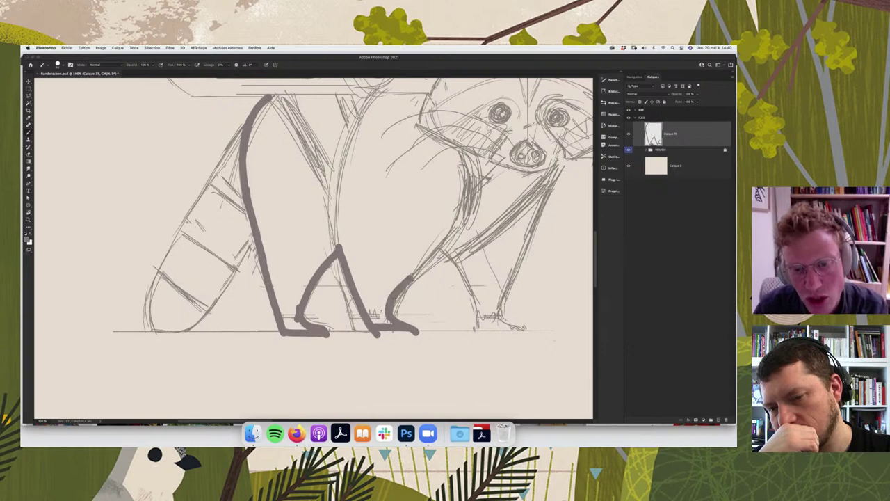
pyautogui.moveTo(420, 268); pyautogui.dragTo(456, 232)
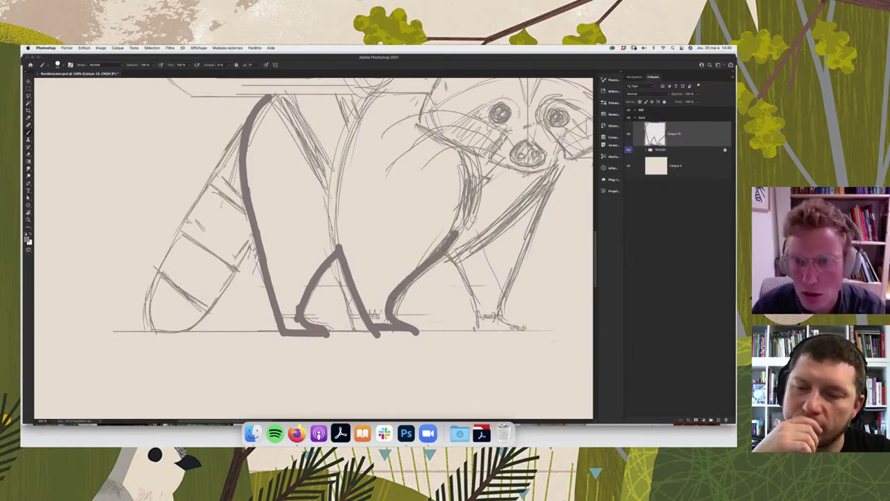
pyautogui.moveTo(414, 279); pyautogui.dragTo(377, 311)
pyautogui.moveTo(433, 180); pyautogui.dragTo(407, 202)
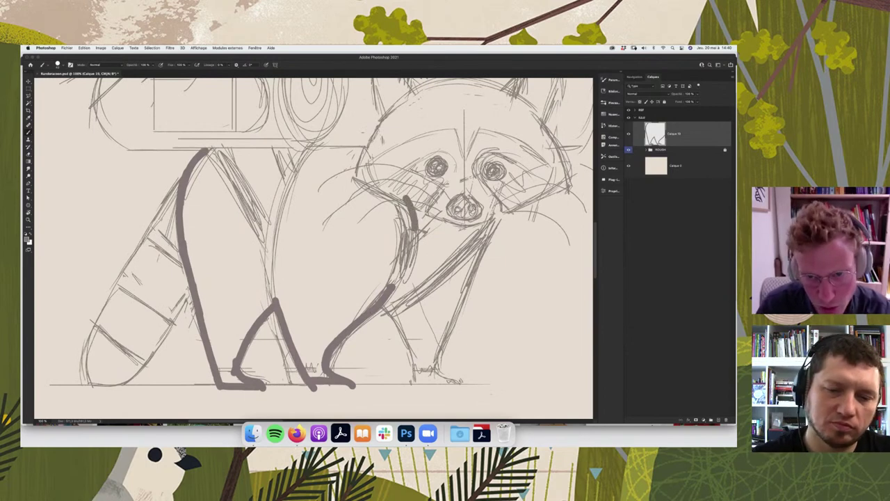
pyautogui.moveTo(404, 196)
pyautogui.mouseDown()
pyautogui.moveTo(406, 257)
pyautogui.moveTo(370, 300)
pyautogui.mouseUp()
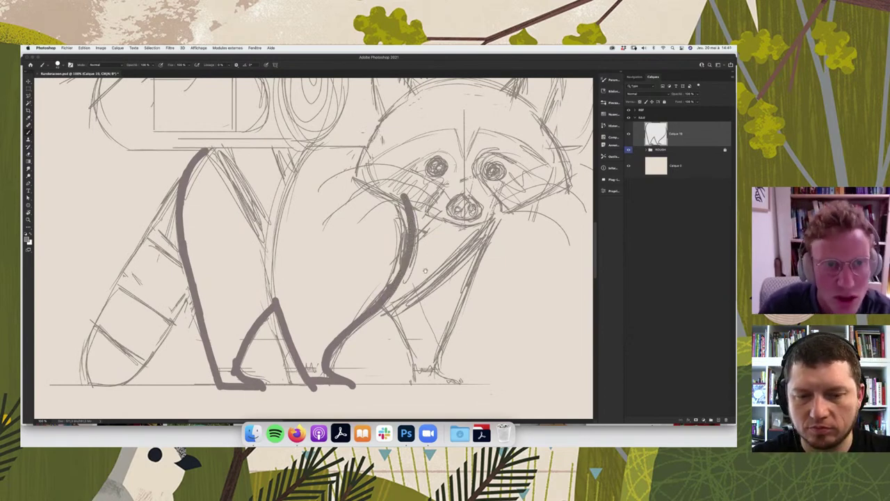
pyautogui.moveTo(207, 150); pyautogui.dragTo(244, 220)
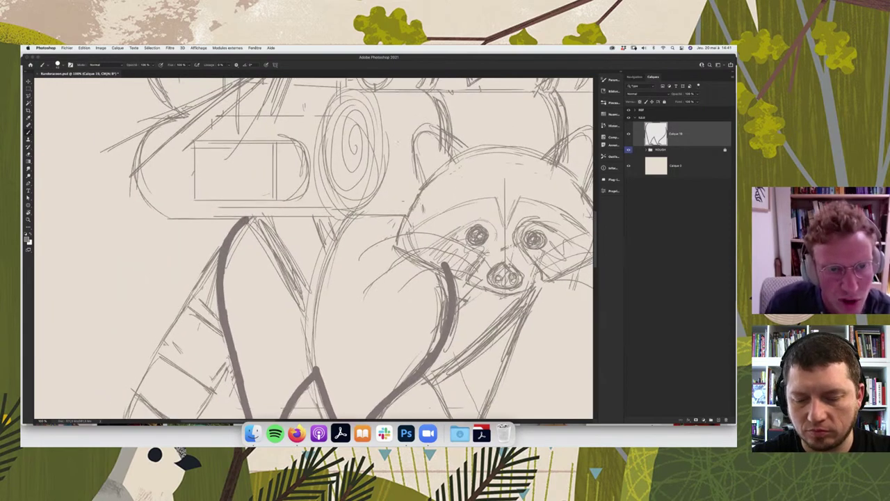
pyautogui.moveTo(243, 217); pyautogui.dragTo(445, 267)
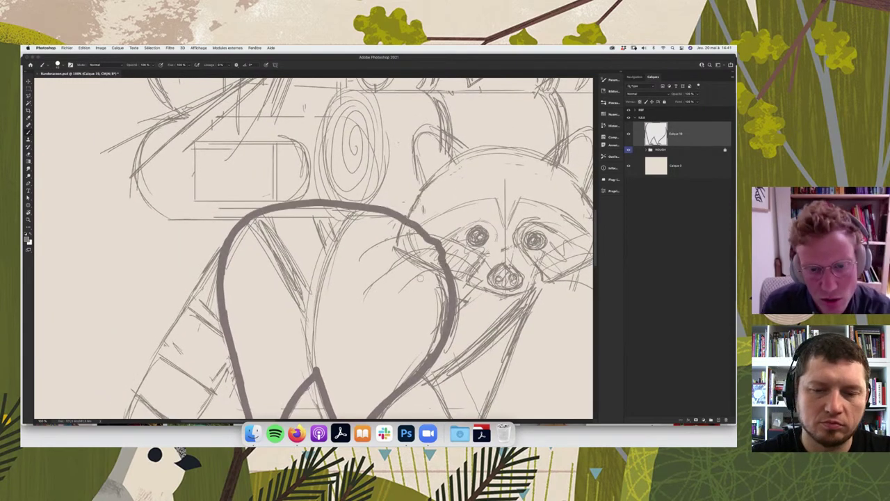
# - Magic Wand-select inside the body outline, fill it grey-brown, and erase the feet flat at the ground line
pyautogui.press('w')
pyautogui.click(369, 395)
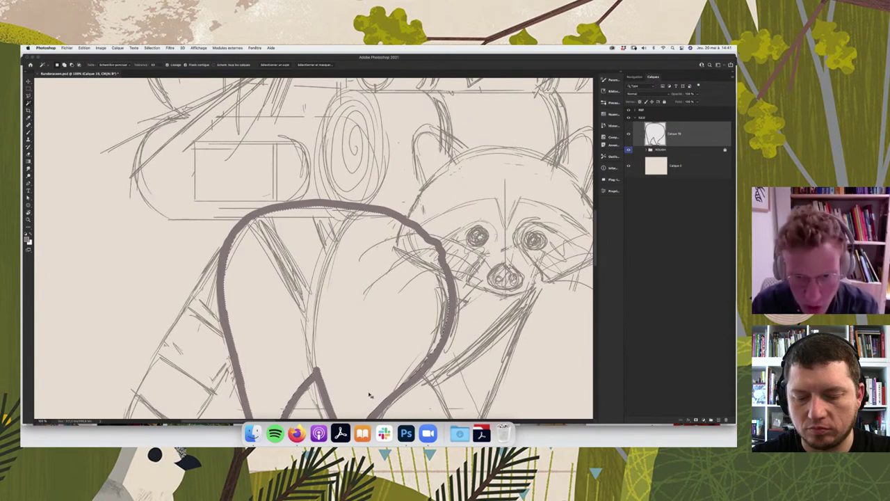
pyautogui.hotkey('ctrl', '-')
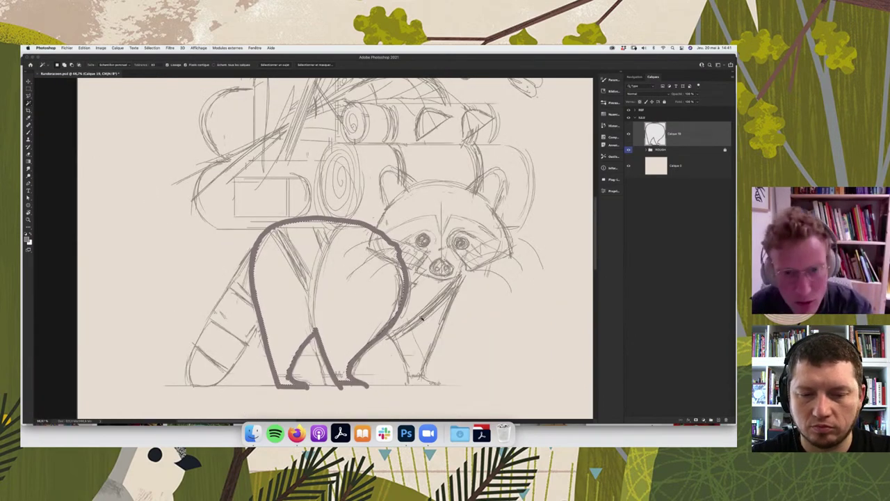
pyautogui.hotkey('alt', 'BackSpace')
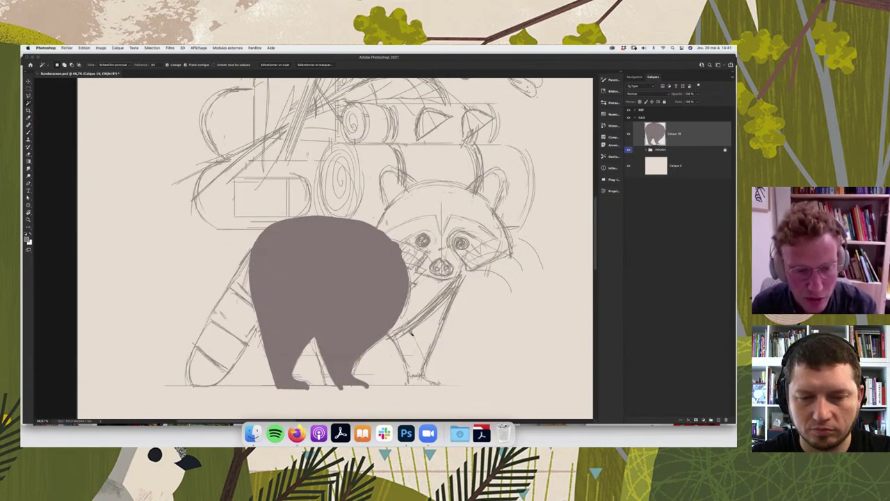
pyautogui.press('b')
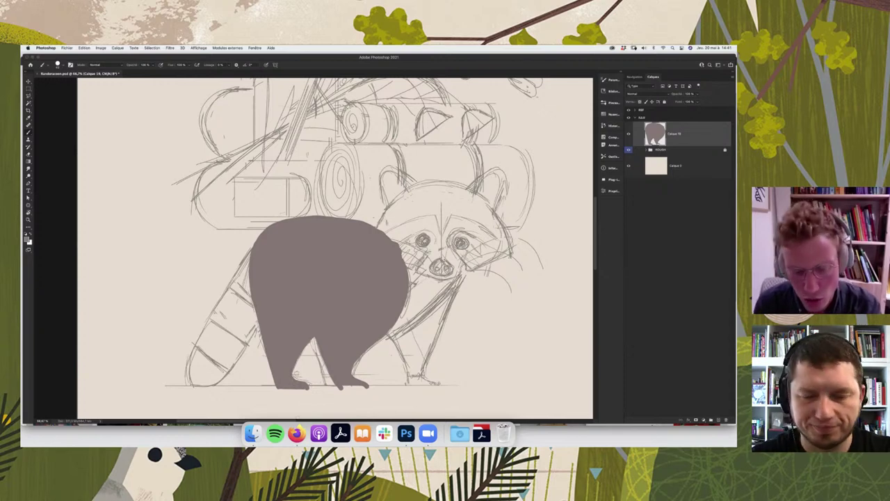
pyautogui.press('e')
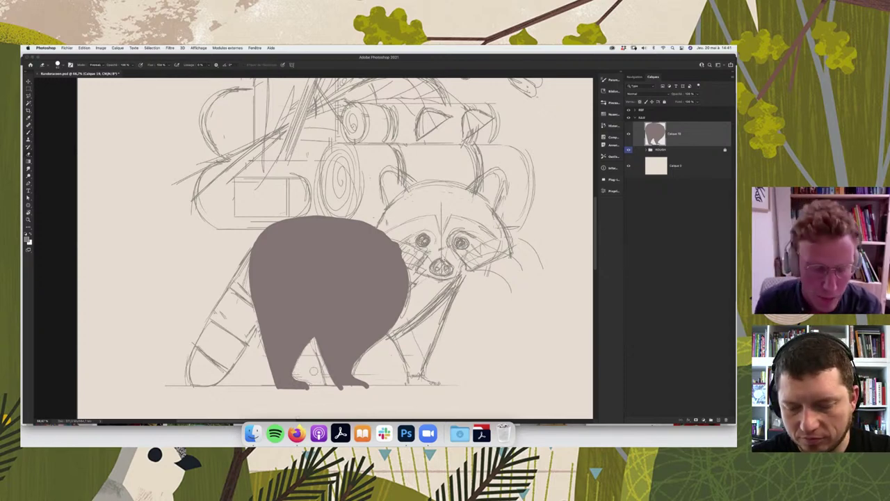
pyautogui.moveTo(370, 387); pyautogui.dragTo(275, 386)
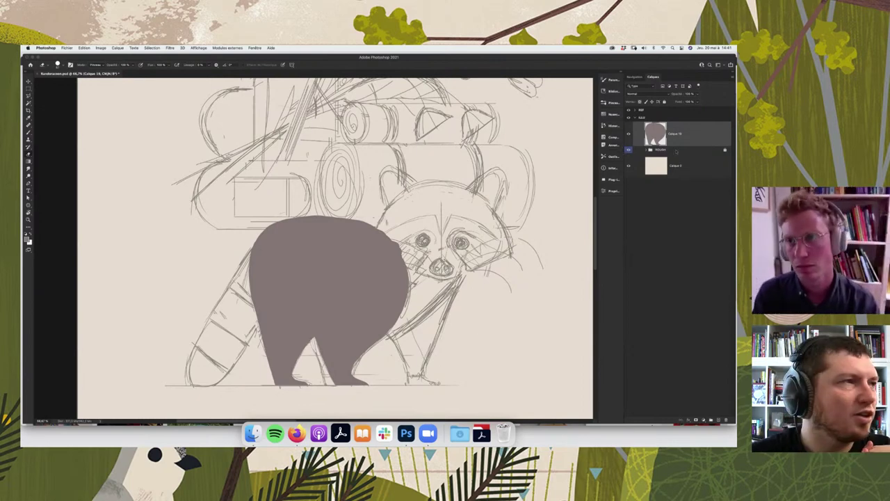
# - On a new layer, paint the front leg, foot and shoulder arc outline in front of the body
pyautogui.click(674, 153)
pyautogui.click(719, 420)
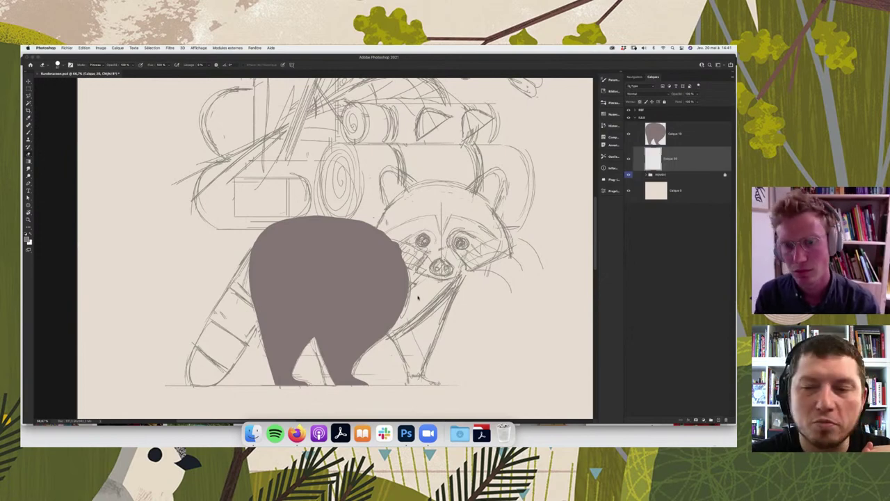
pyautogui.press('b')
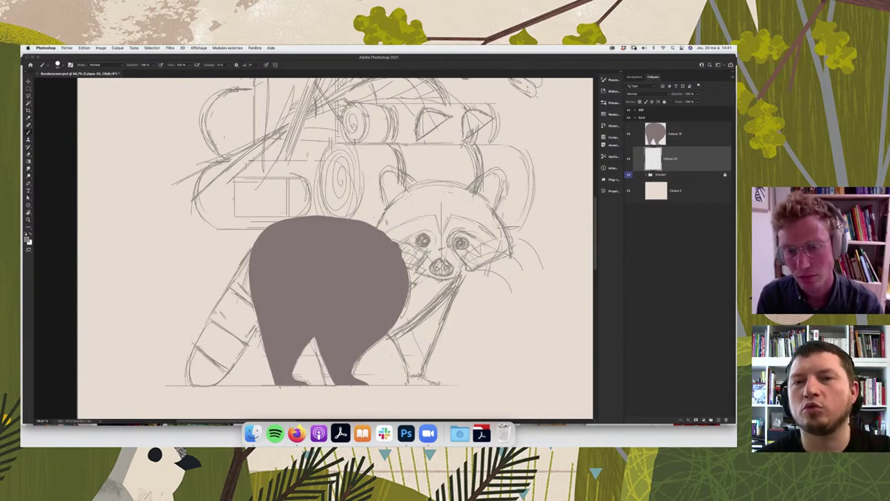
pyautogui.moveTo(457, 272); pyautogui.dragTo(445, 313)
pyautogui.hotkey('ctrl', 'z')
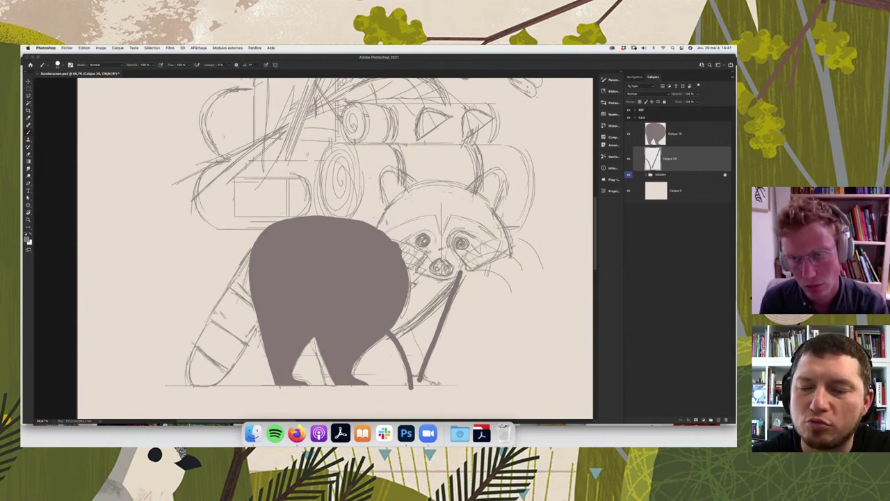
pyautogui.press('super+plus')
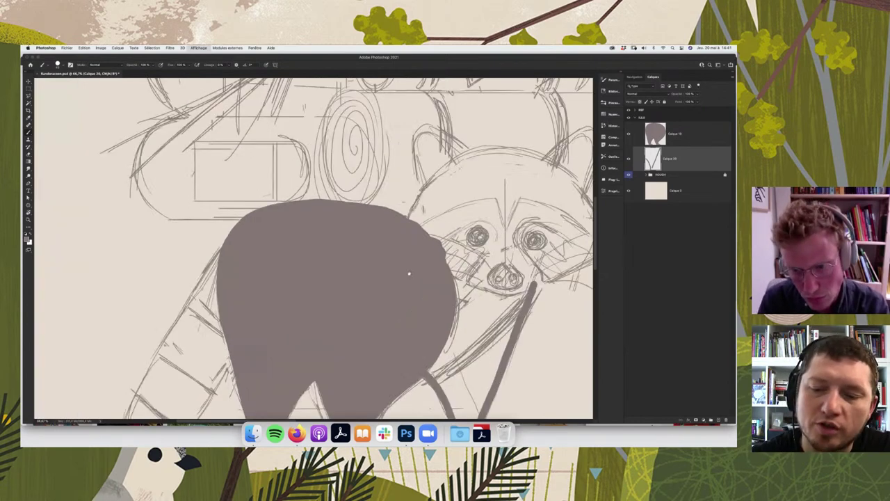
pyautogui.scroll(-3, 408, 274)
pyautogui.scroll(-2, 409, 274)
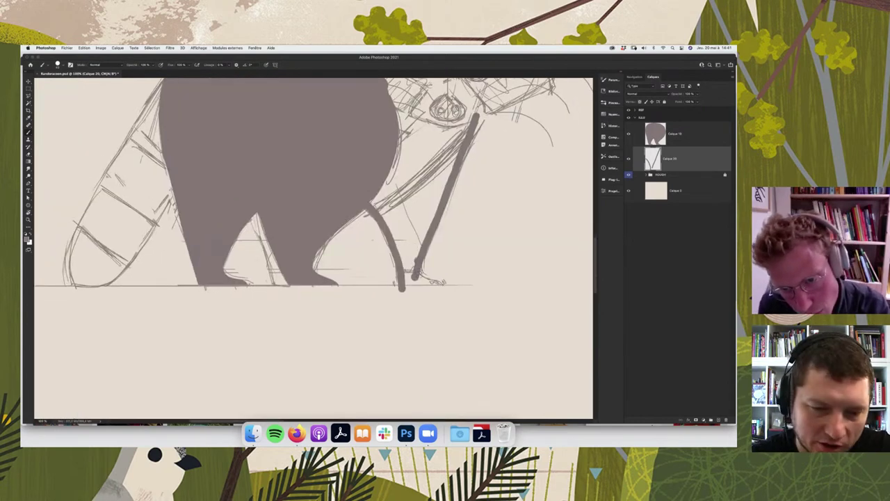
pyautogui.moveTo(417, 272); pyautogui.dragTo(437, 285)
pyautogui.scroll(1, 407, 252)
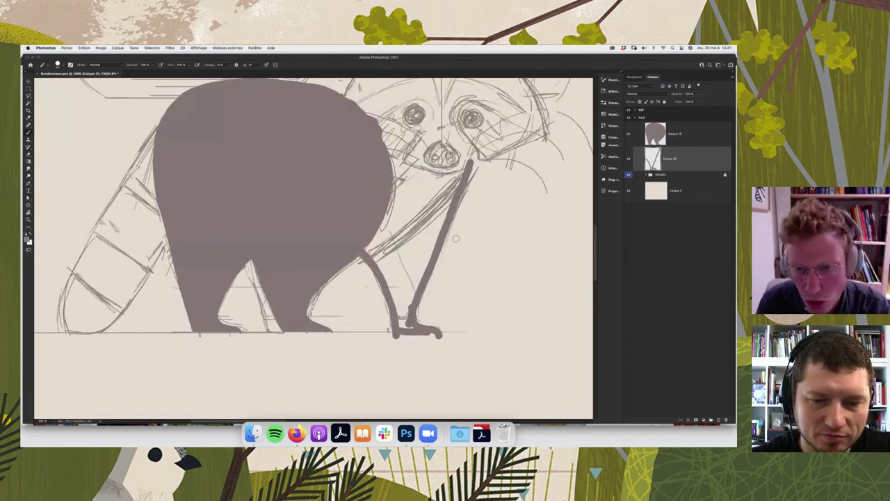
pyautogui.scroll(2, 408, 252)
pyautogui.moveTo(455, 234); pyautogui.dragTo(361, 190)
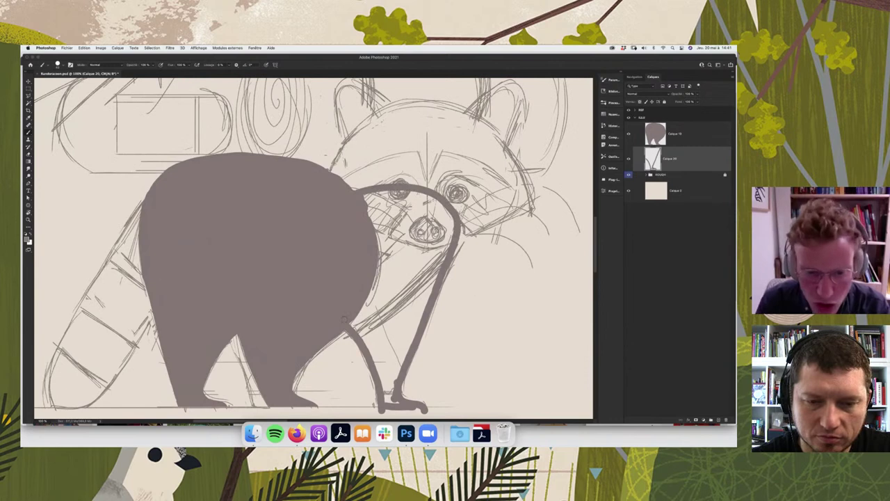
# - Select inside the leg and shoulder outline and fill it with the body colour
pyautogui.press('w')
pyautogui.click(400, 304)
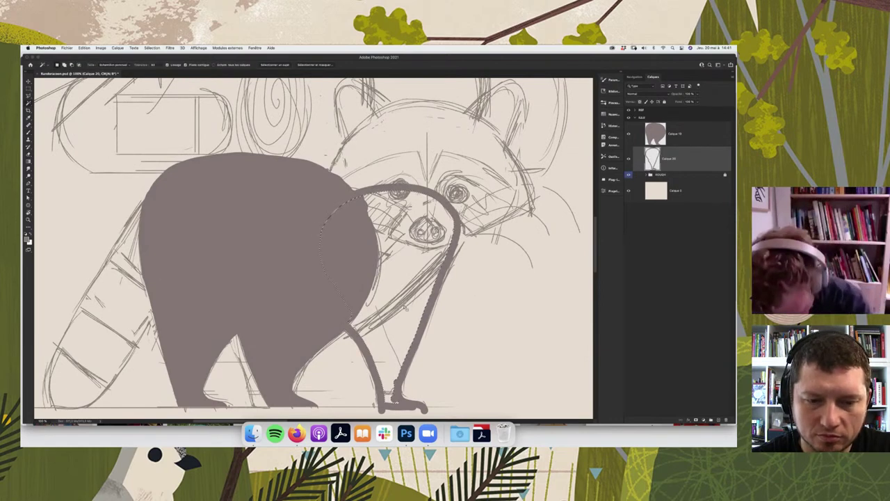
pyautogui.hotkey('alt', 'BackSpace')
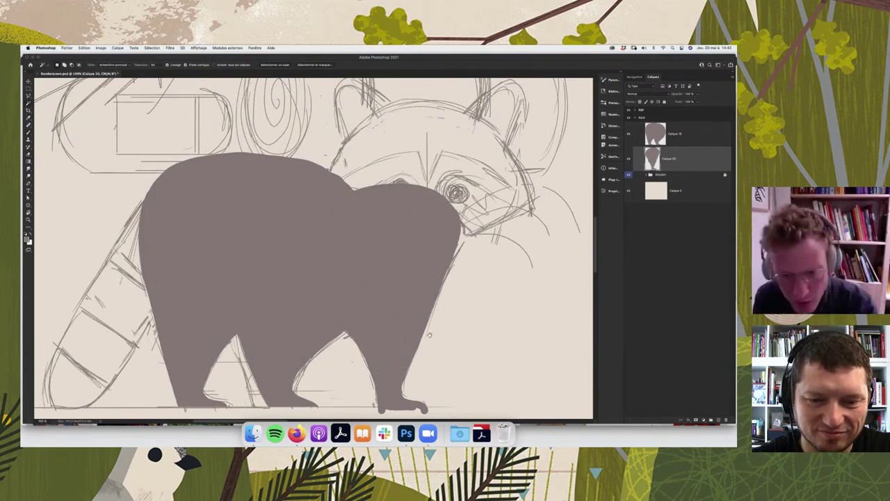
pyautogui.scroll(-1, 429, 335)
pyautogui.scroll(-5, 429, 335)
pyautogui.press('b')
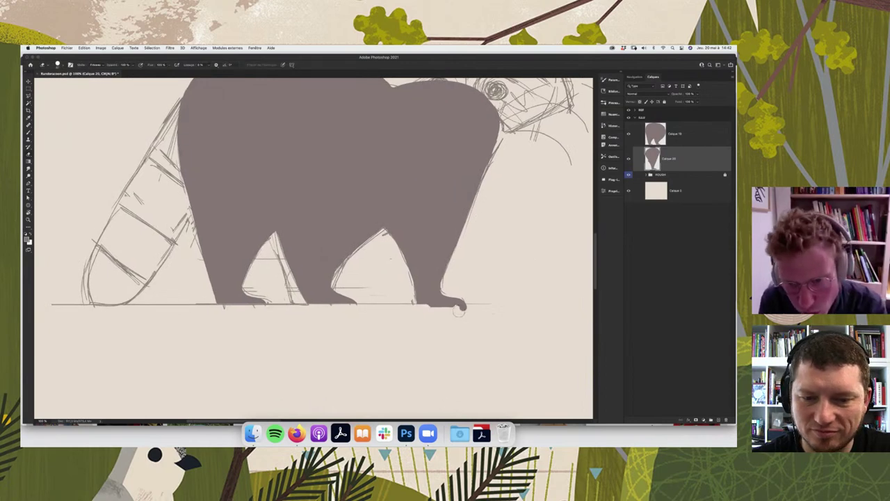
pyautogui.scroll(5, 463, 310)
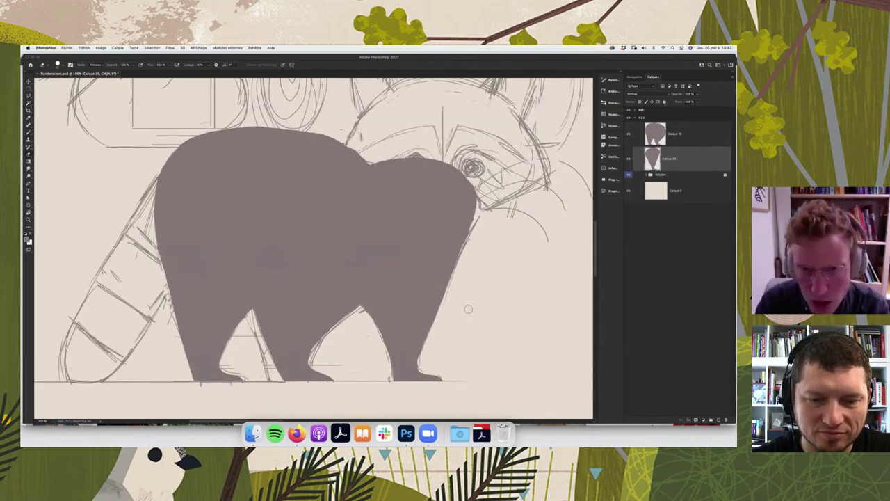
pyautogui.press('super+minus')
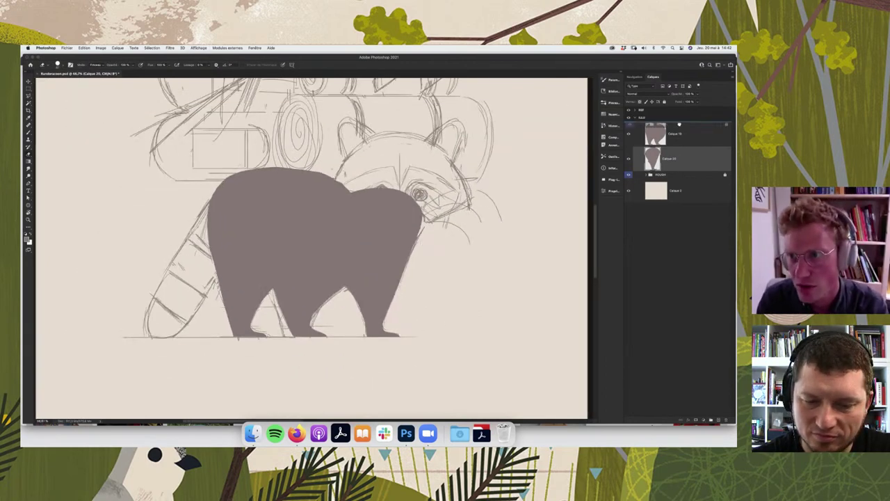
# - Move the ROUGH sketch group to the top and add new layers at the top and above the background
pyautogui.moveTo(661, 175); pyautogui.dragTo(661, 119)
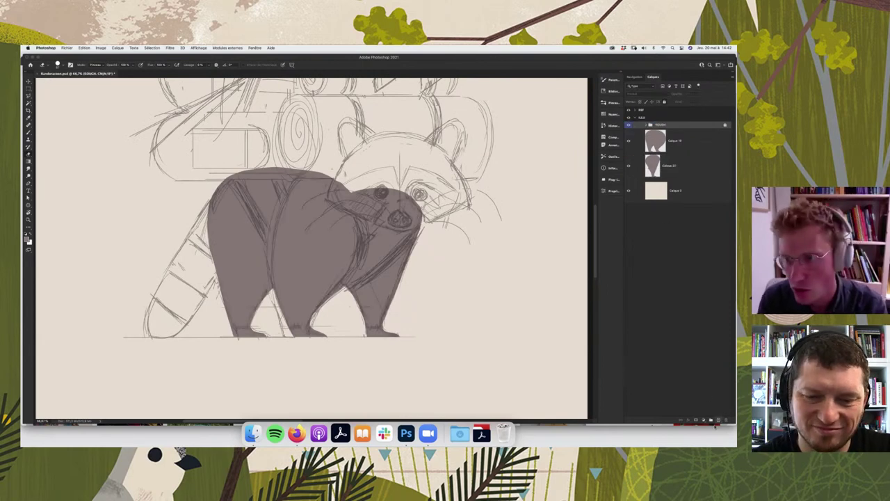
pyautogui.press('super+alt+shift+n')
pyautogui.hscroll(-5, 356, 321)
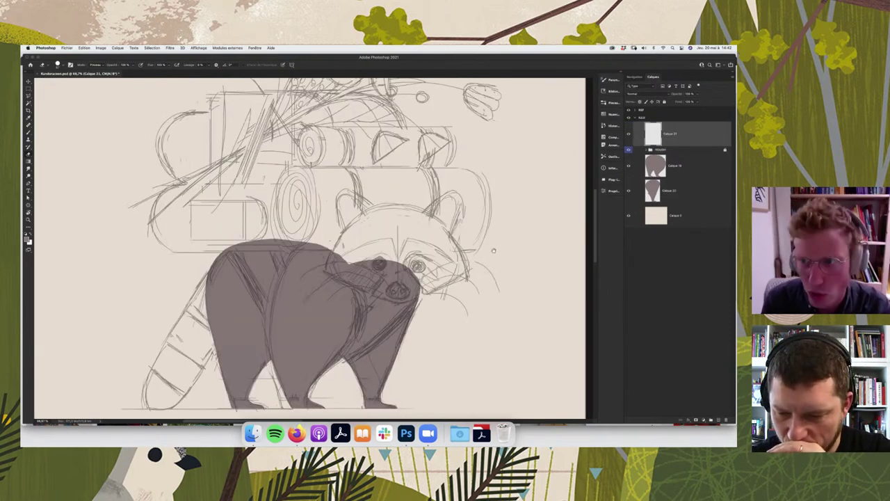
pyautogui.click(656, 216)
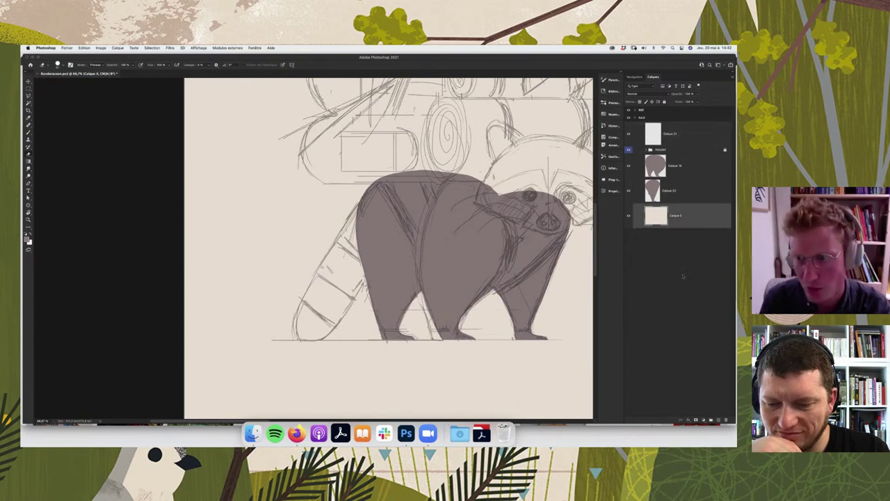
pyautogui.press('super+alt+shift+n')
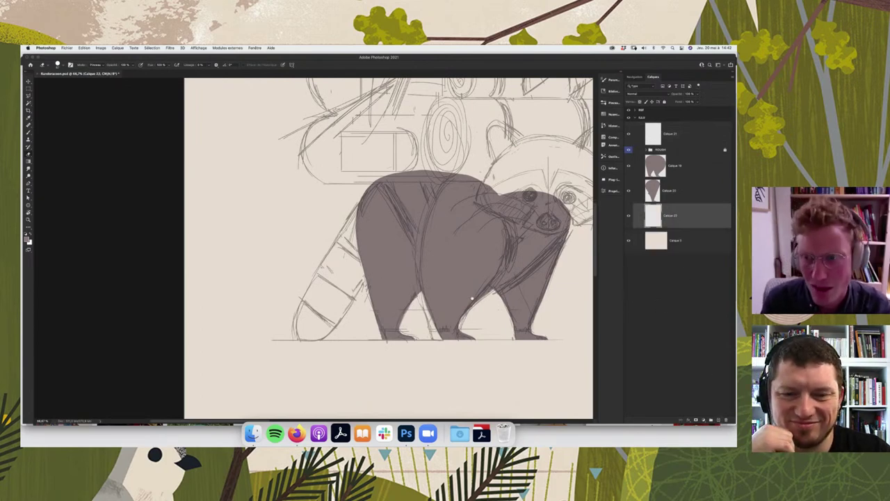
pyautogui.hscroll(-3, 471, 298)
pyautogui.scroll(1, 472, 298)
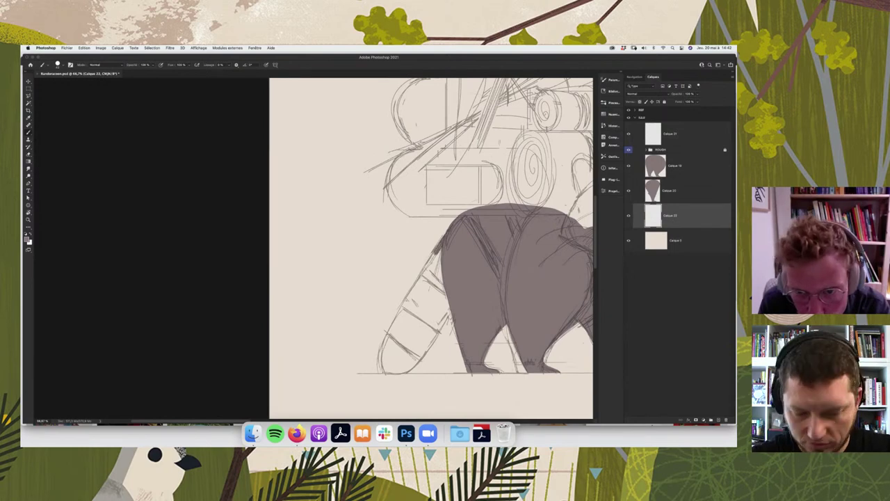
# - Trace the tail outline beneath the body and fill it grey-brown
pyautogui.moveTo(438, 250); pyautogui.dragTo(422, 275)
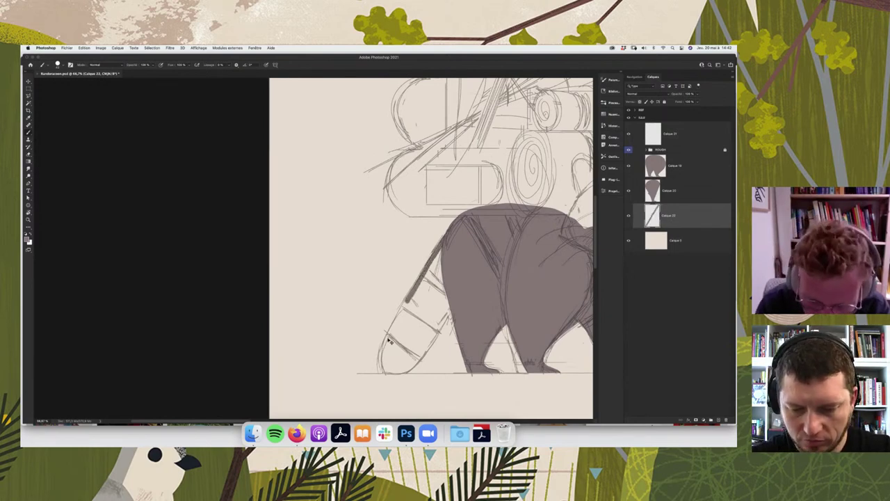
pyautogui.hotkey('ctrl', '+')
pyautogui.scroll(-5, 379, 240)
pyautogui.hscroll(3, 368, 240)
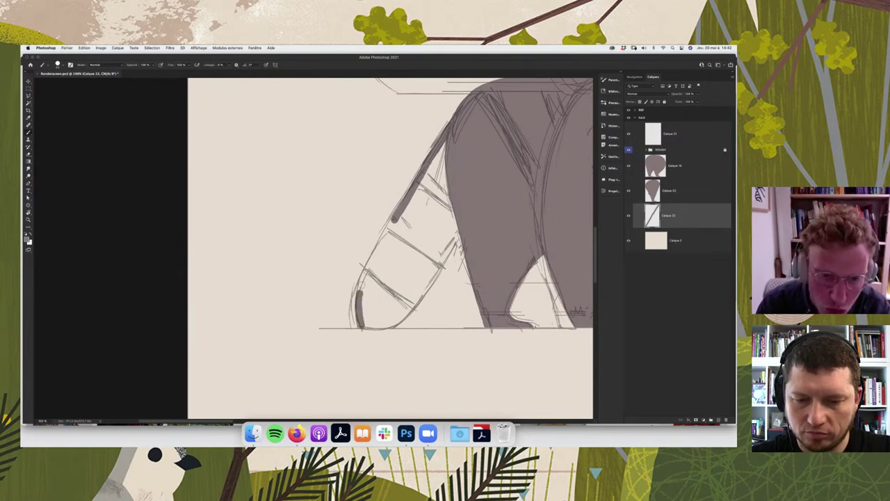
pyautogui.moveTo(360, 292); pyautogui.dragTo(393, 212)
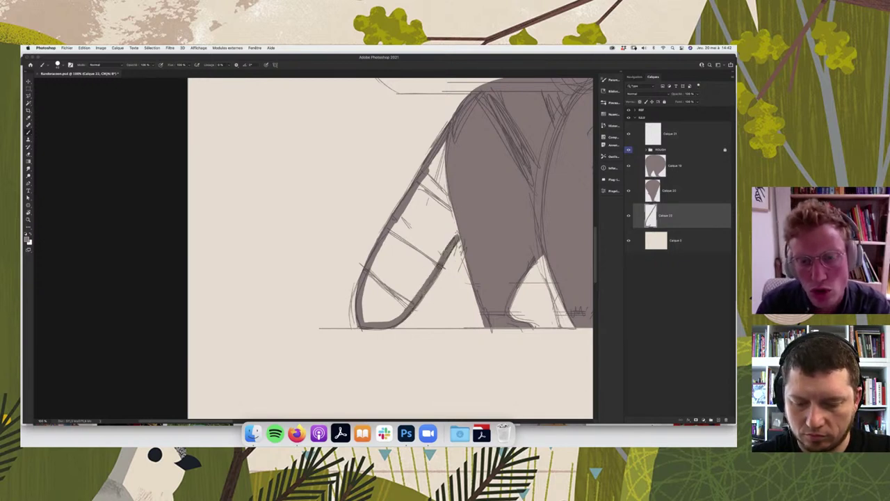
pyautogui.press('w')
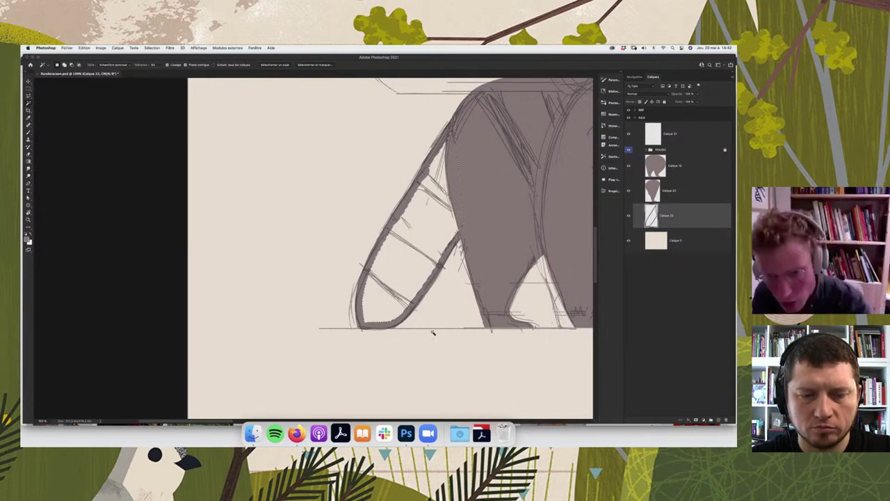
pyautogui.hotkey('alt', 'BackSpace')
pyautogui.press('super+minus')
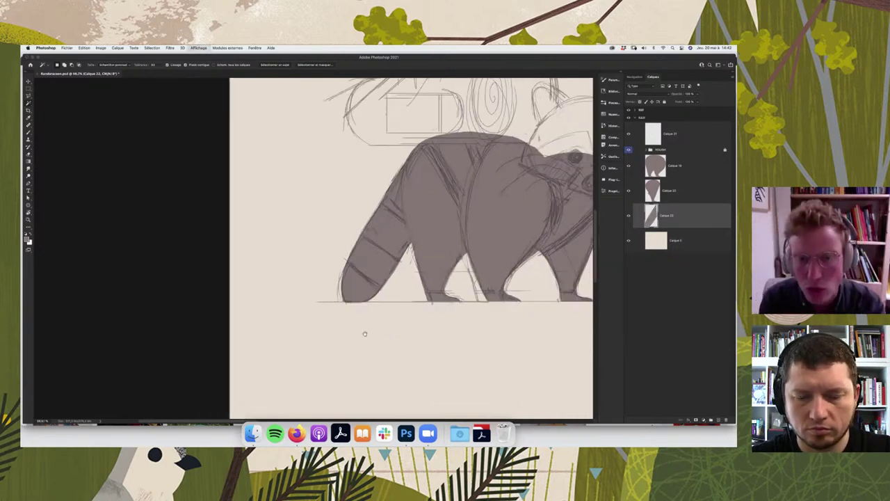
pyautogui.press('super+minus')
pyautogui.press('super+minus')
pyautogui.press('super+minus')
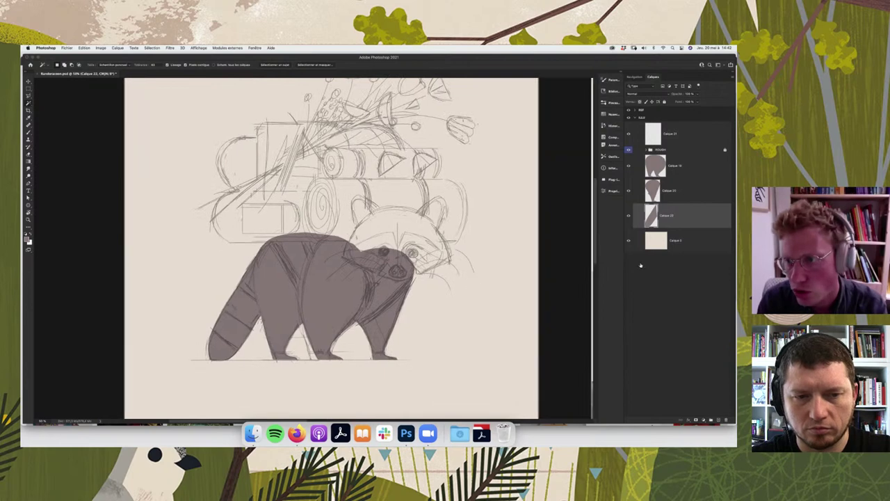
pyautogui.hotkey('alt', ']')
pyautogui.hotkey('alt', ']')
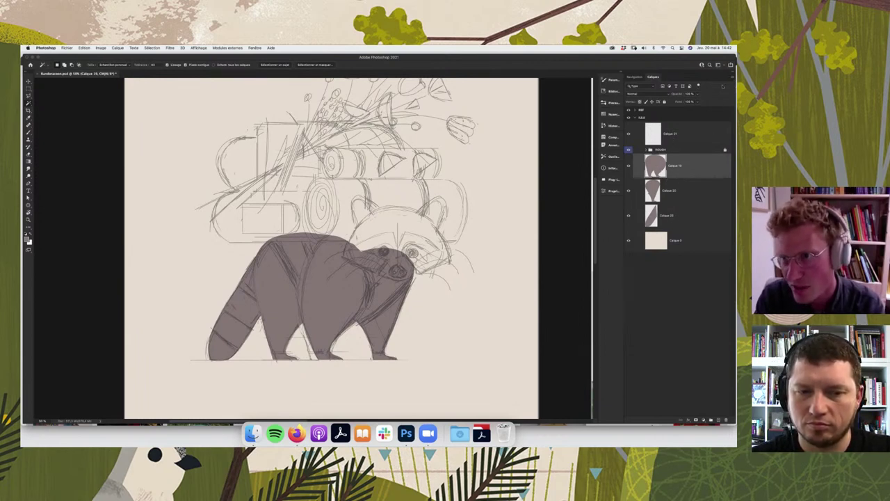
pyautogui.click(729, 77)
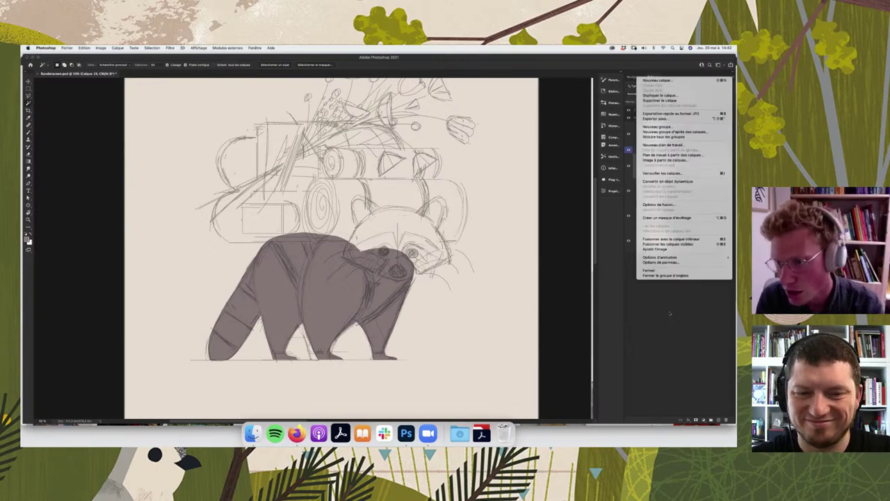
pyautogui.click(674, 263)
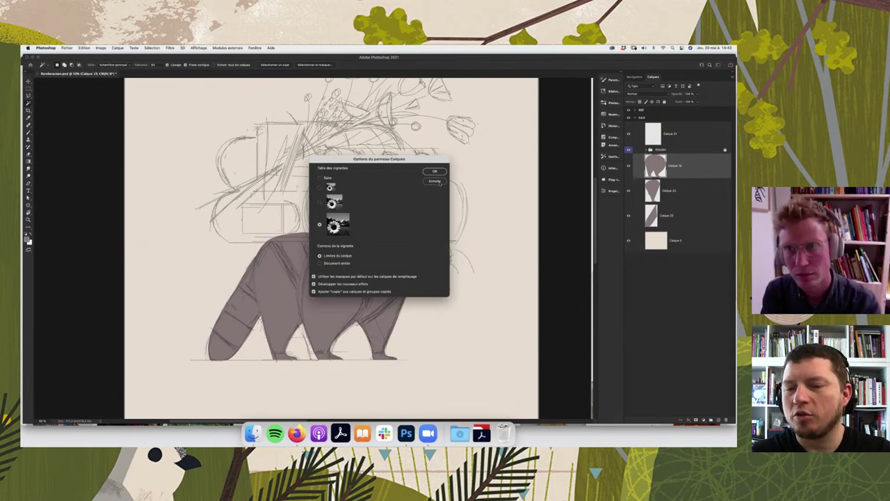
pyautogui.press('Return')
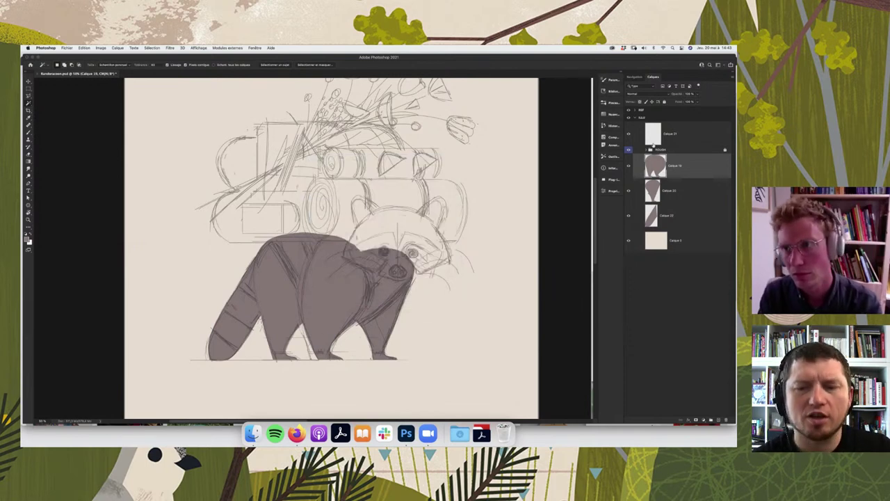
pyautogui.click(657, 139)
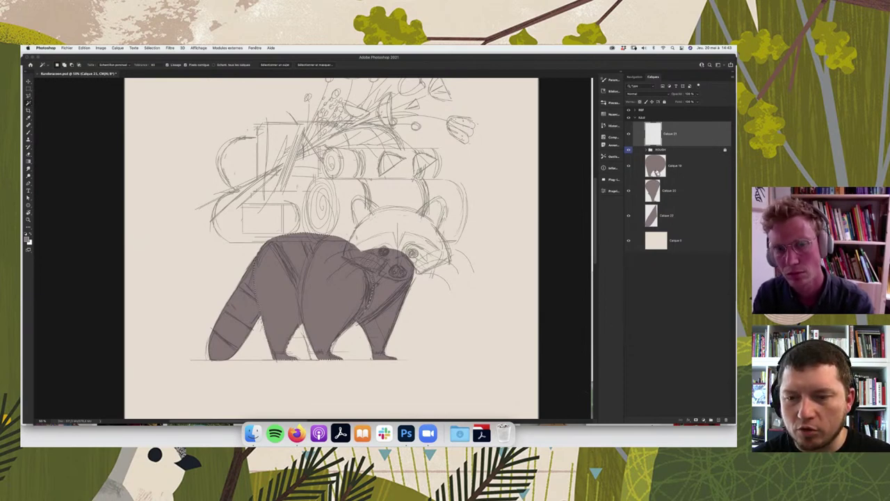
pyautogui.doubleClick(695, 165)
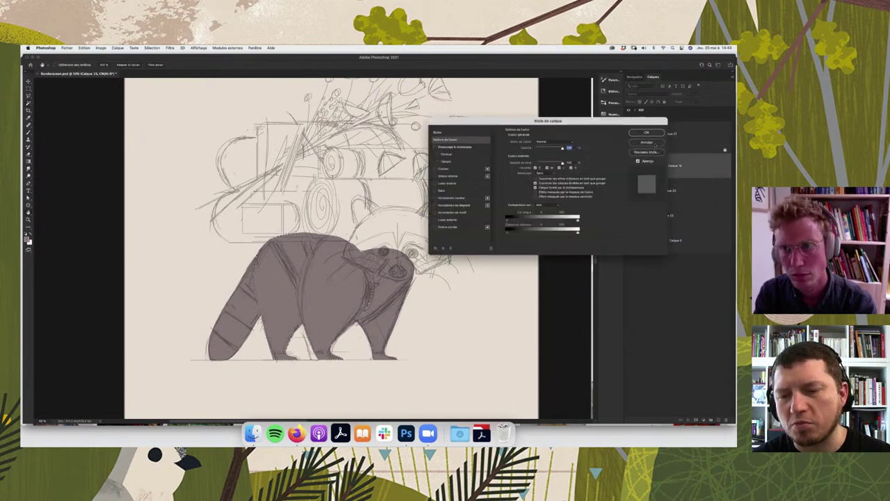
pyautogui.click(656, 148)
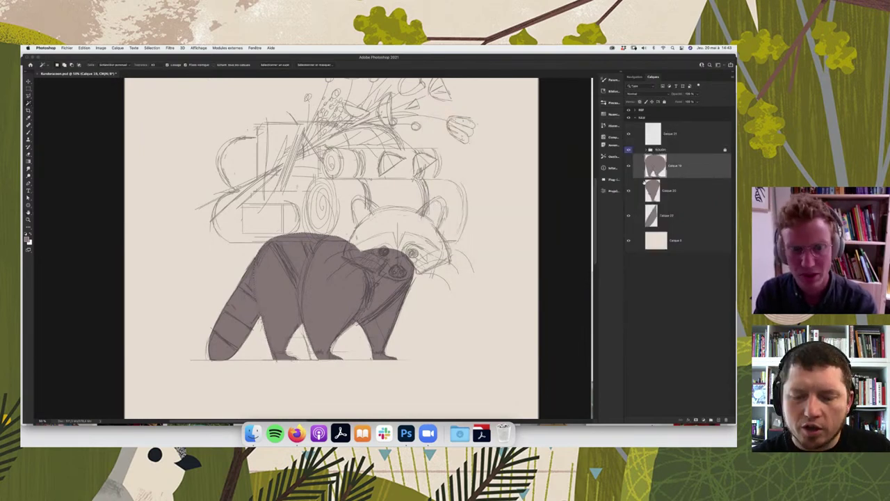
pyautogui.scroll(5, 313, 324)
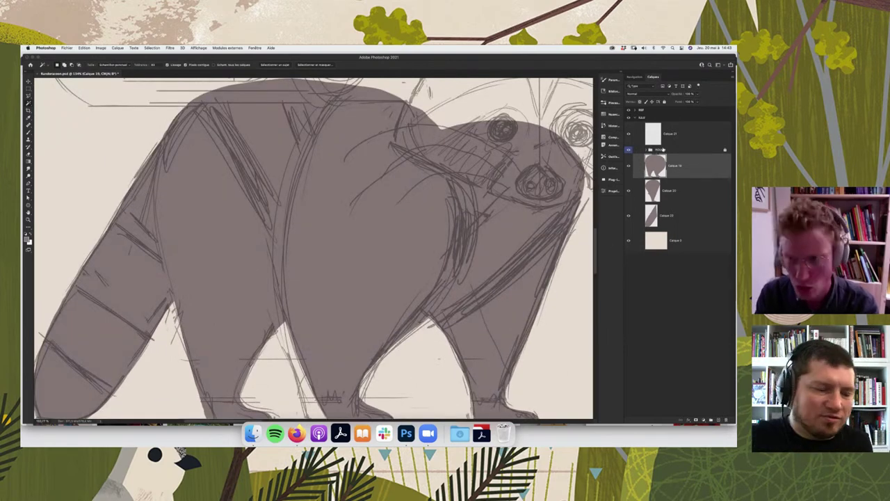
pyautogui.press('super+1')
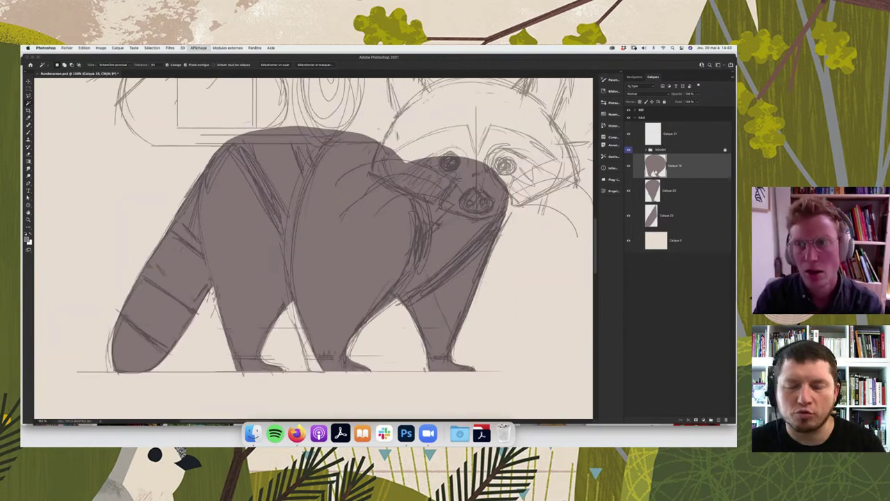
pyautogui.press('super+minus')
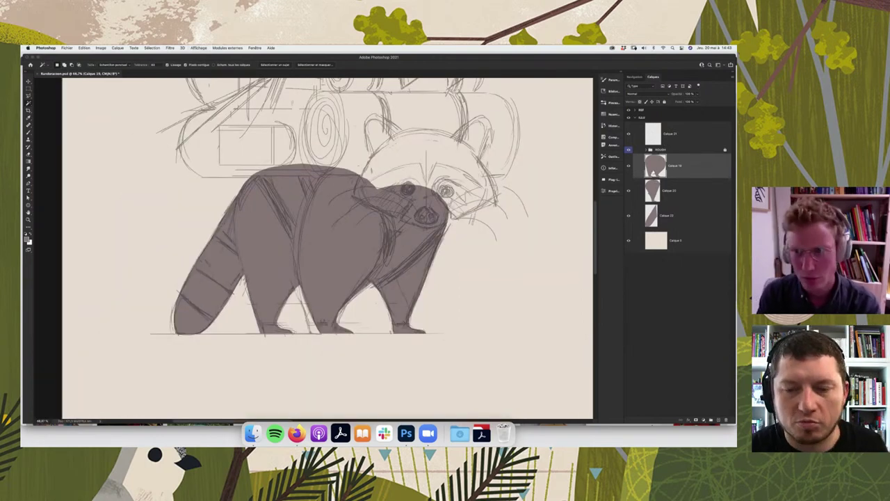
# - Undo an accidental Calque 19 duplicate and zoom in on the raccoon with Calque 21 selected
pyautogui.press('super+j')
pyautogui.press('super+e')
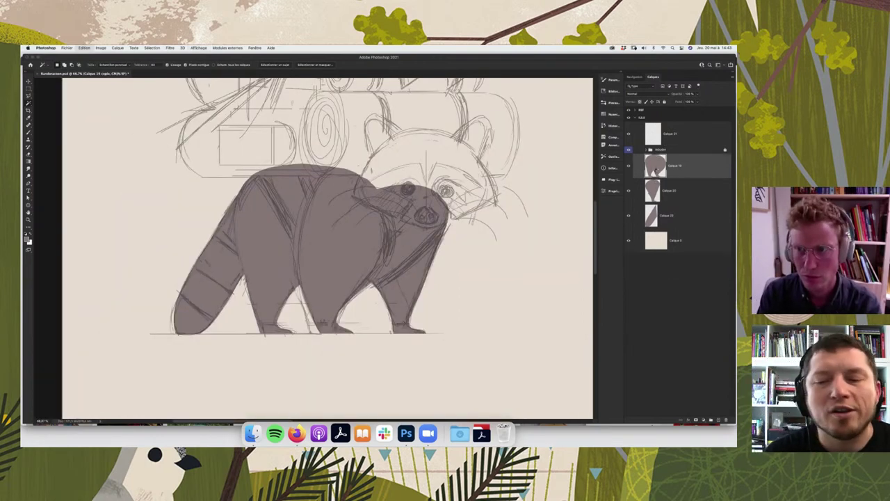
pyautogui.press('super+plus')
pyautogui.press('super+plus')
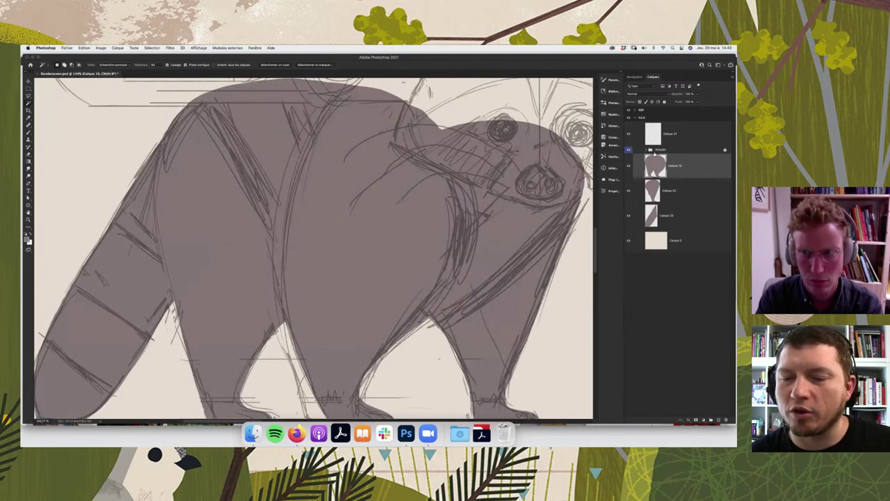
pyautogui.press('super+plus')
pyautogui.press('super+minus')
pyautogui.press('super+minus')
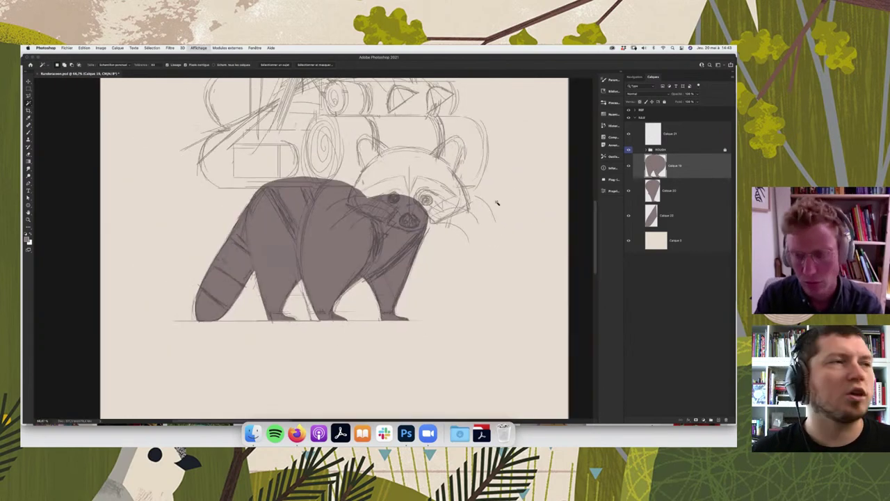
pyautogui.press('super+minus')
pyautogui.scroll(3, 403, 298)
pyautogui.hscroll(2, 406, 294)
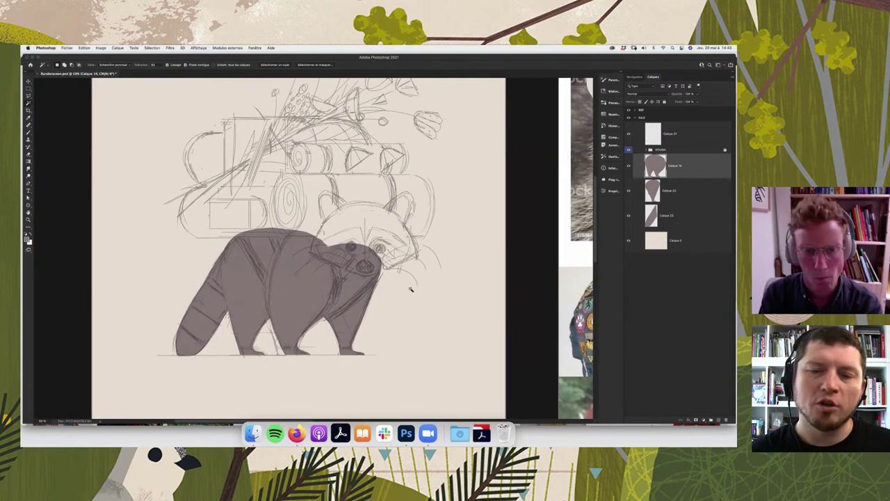
pyautogui.click(652, 136)
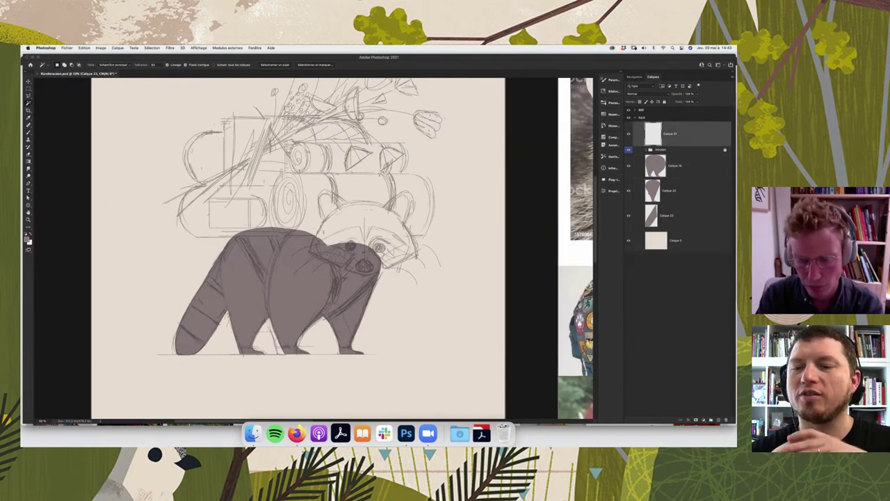
pyautogui.press('super+plus')
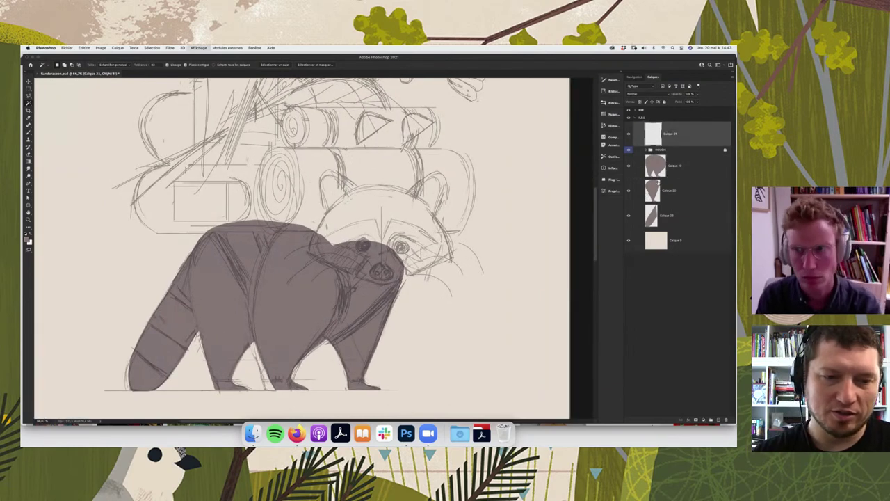
pyautogui.press('super+plus')
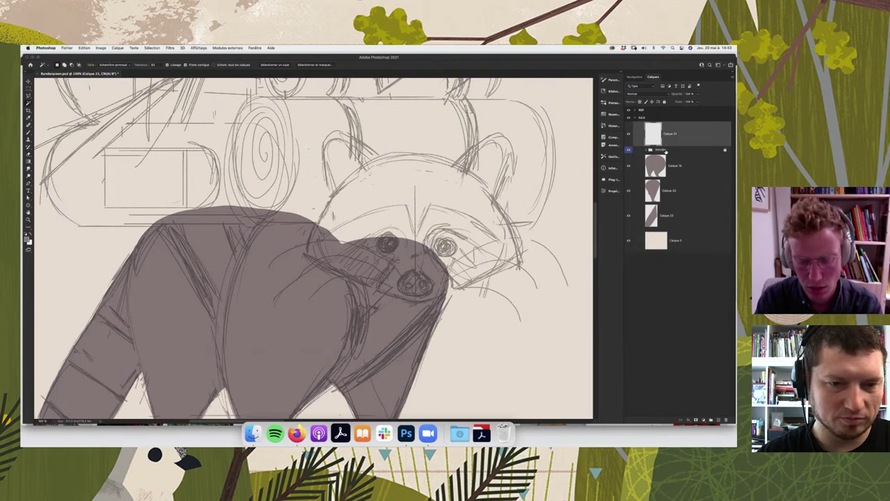
# - Lower the body fill Calque 16 to 70% opacity and the head fill Calque 20 to 80%
pyautogui.click(689, 169)
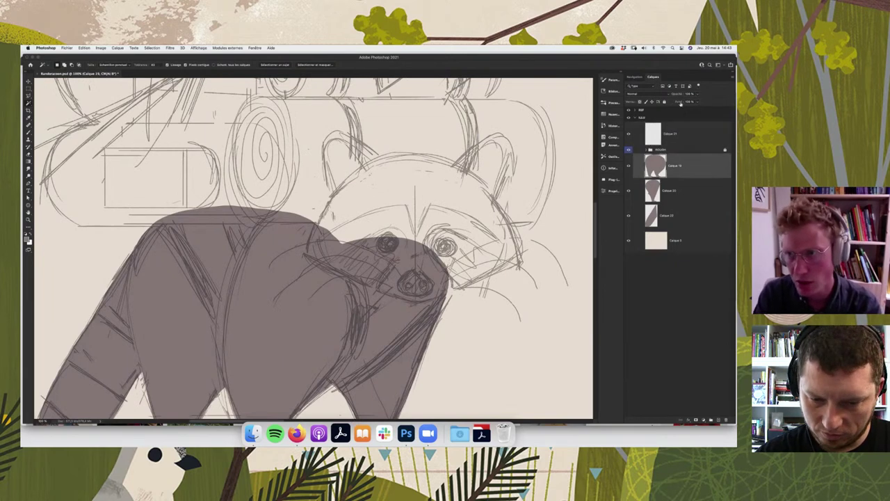
pyautogui.press('7')
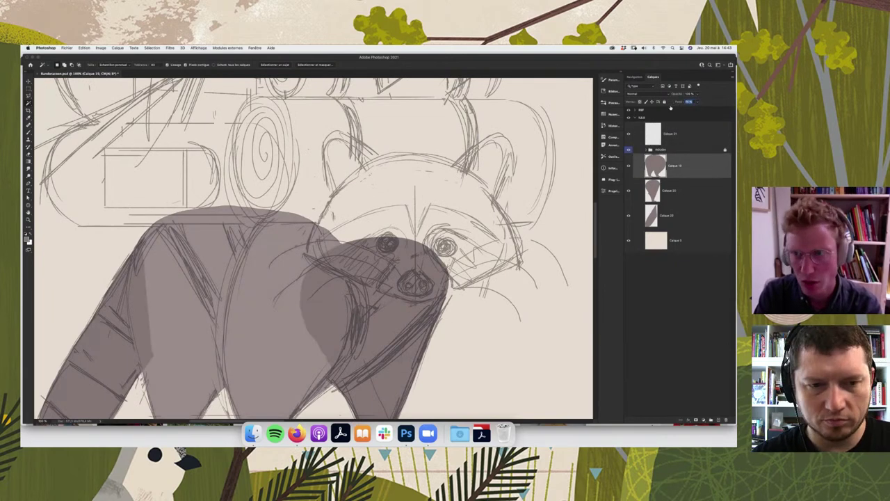
pyautogui.hotkey('alt', '[')
pyautogui.press('8')
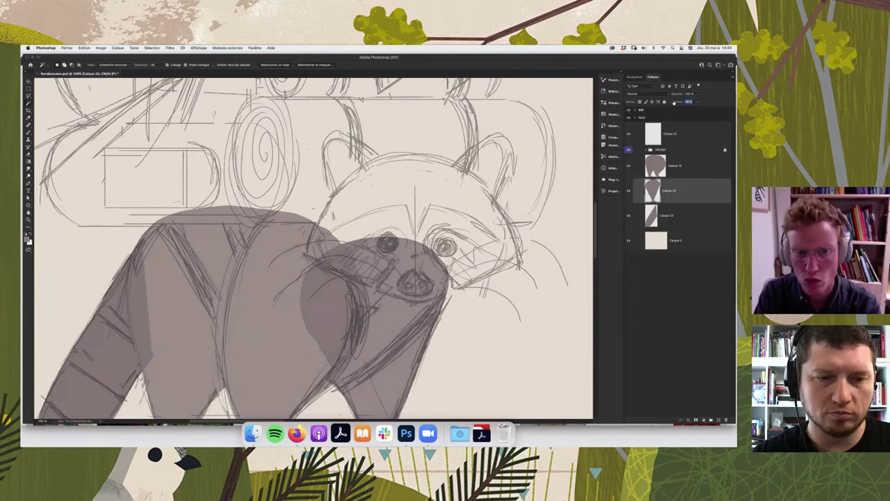
pyautogui.click(692, 144)
# - Paint the grey head outline up the cheek, across the top and down the right side
pyautogui.press('b')
pyautogui.hotkey('ctrl', '+')
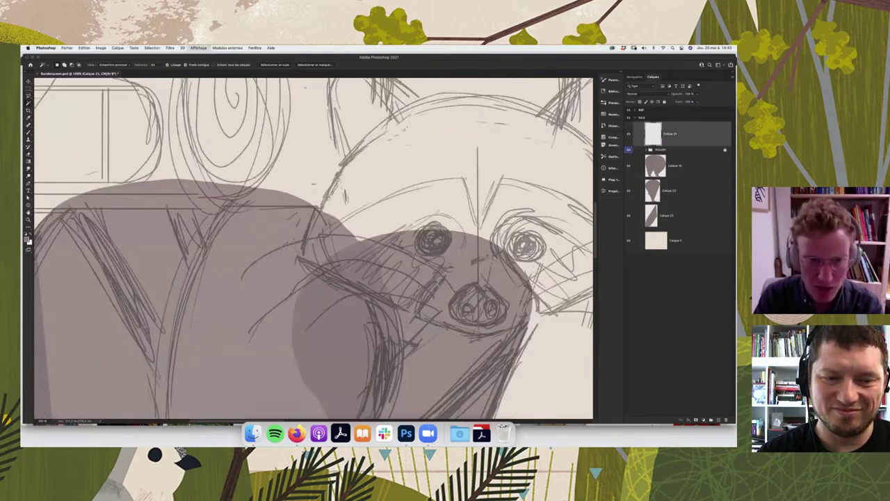
pyautogui.hotkey('ctrl', '+')
pyautogui.moveTo(306, 249); pyautogui.dragTo(386, 132)
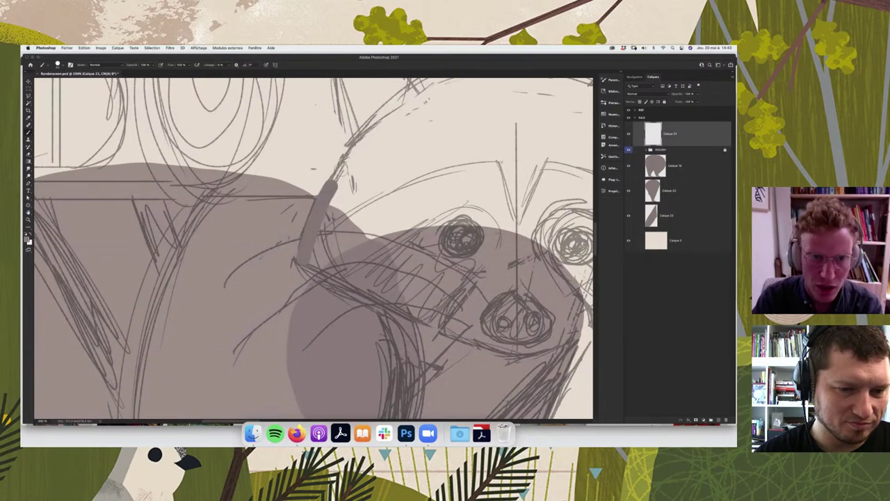
pyautogui.scroll(2, 338, 262)
pyautogui.scroll(2, 340, 262)
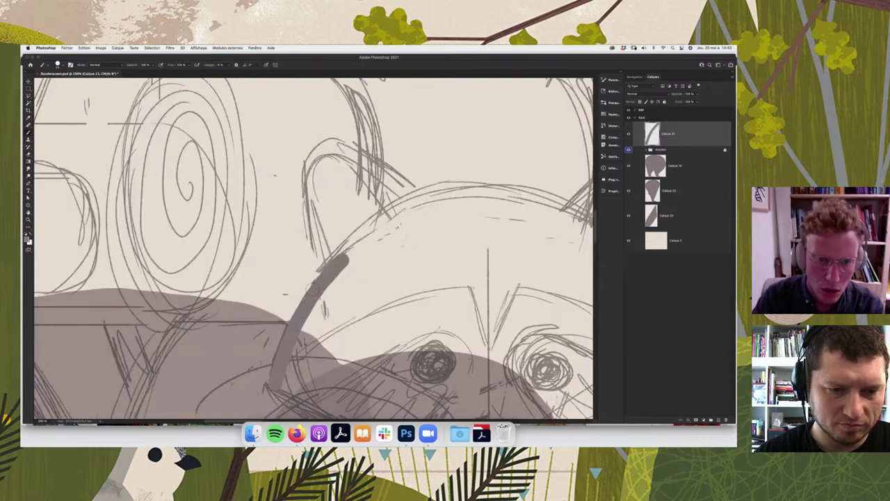
pyautogui.scroll(1, 327, 281)
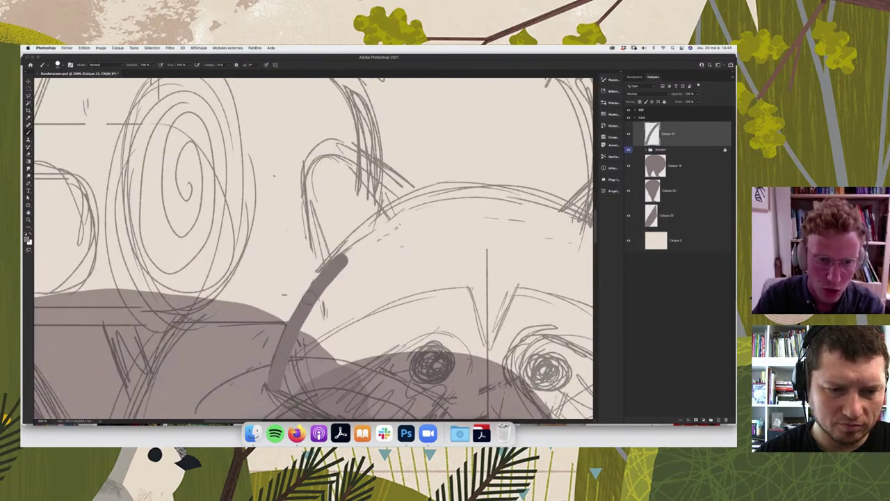
pyautogui.moveTo(344, 259)
pyautogui.mouseDown()
pyautogui.moveTo(397, 204)
pyautogui.moveTo(427, 193)
pyautogui.moveTo(497, 185)
pyautogui.moveTo(560, 210)
pyautogui.mouseUp()
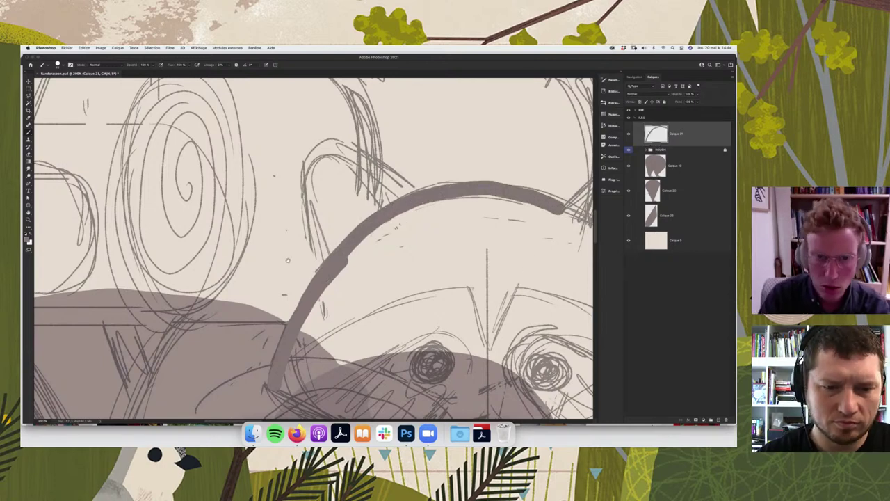
pyautogui.hscroll(3, 272, 202)
pyautogui.hscroll(3, 272, 202)
pyautogui.hscroll(2, 254, 189)
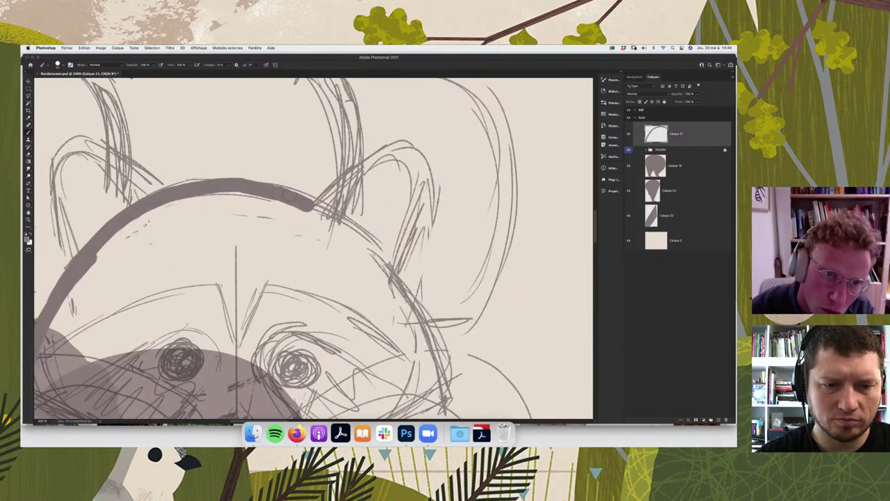
pyautogui.moveTo(311, 206); pyautogui.dragTo(391, 272)
pyautogui.scroll(-3, 313, 250)
pyautogui.hscroll(2, 313, 250)
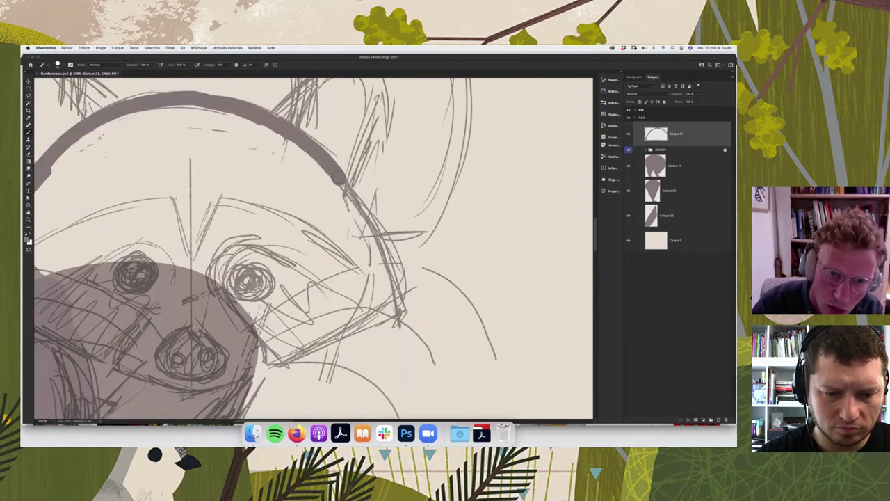
pyautogui.moveTo(345, 186)
pyautogui.mouseDown()
pyautogui.moveTo(389, 277)
pyautogui.moveTo(399, 321)
pyautogui.mouseUp()
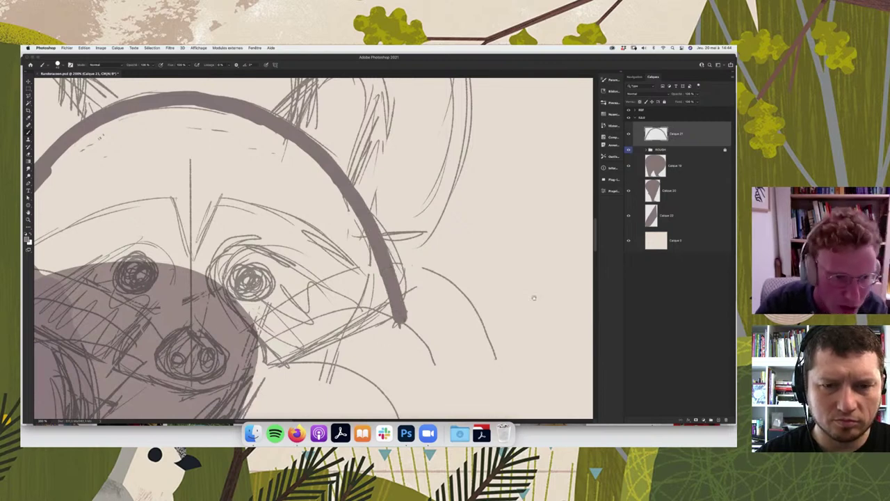
# - Close the outline across the lower face and fill the head shape with solid grey
pyautogui.hscroll(-3, 534, 298)
pyautogui.scroll(-1, 534, 297)
pyautogui.hscroll(-5, 313, 250)
pyautogui.scroll(-1, 312, 250)
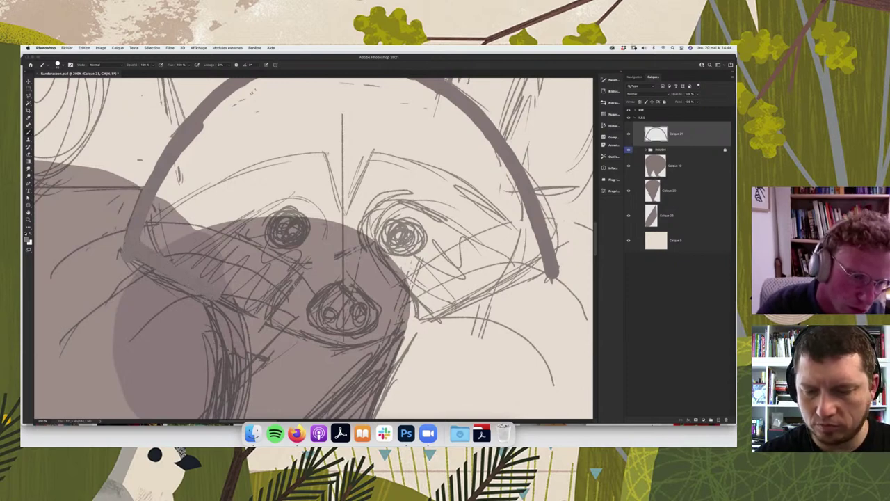
pyautogui.moveTo(210, 290)
pyautogui.mouseDown()
pyautogui.moveTo(282, 328)
pyautogui.moveTo(355, 345)
pyautogui.moveTo(556, 267)
pyautogui.mouseUp()
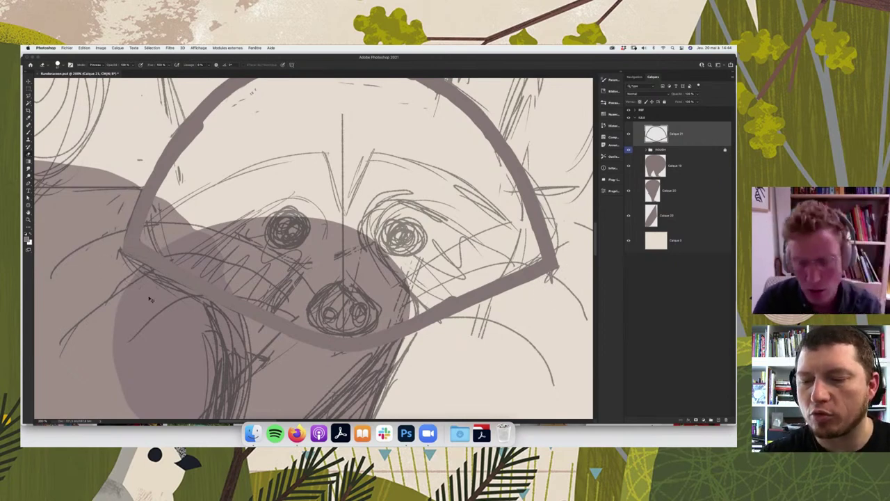
pyautogui.press('super+minus')
pyautogui.press('super+minus')
pyautogui.press('w')
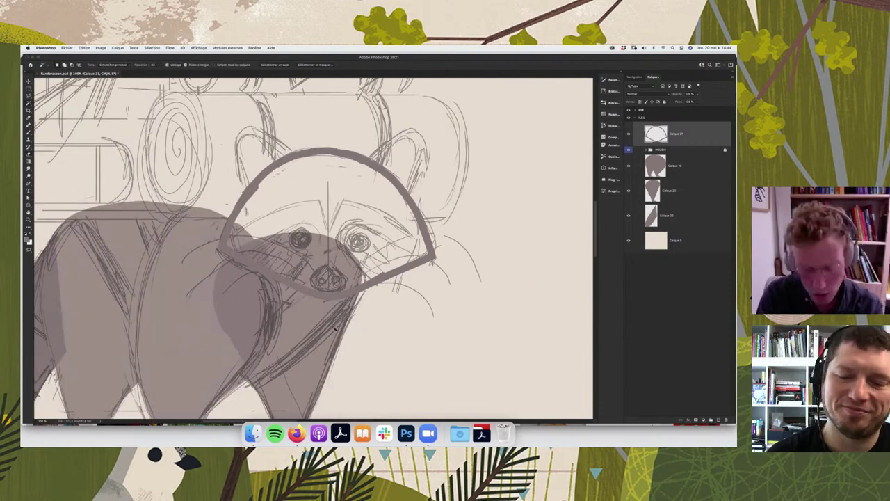
pyautogui.hotkey('alt', 'BackSpace')
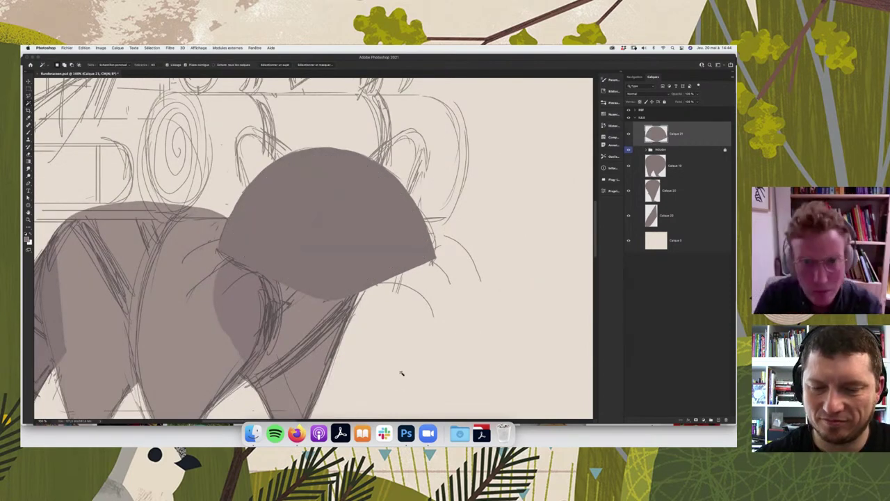
# - At 200% zoom, brush in the solid grey left ear up to its pointed tip
pyautogui.scroll(2, 417, 355)
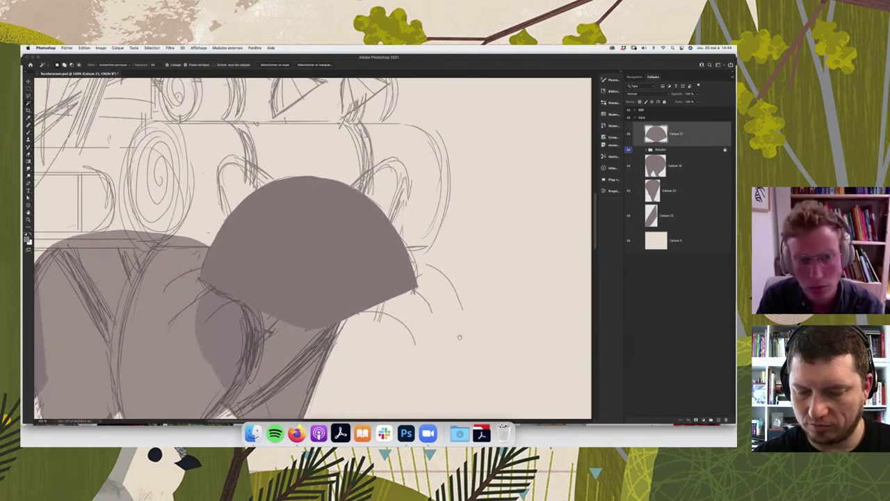
pyautogui.scroll(3, 445, 341)
pyautogui.hscroll(3, 445, 340)
pyautogui.hscroll(-3, 455, 328)
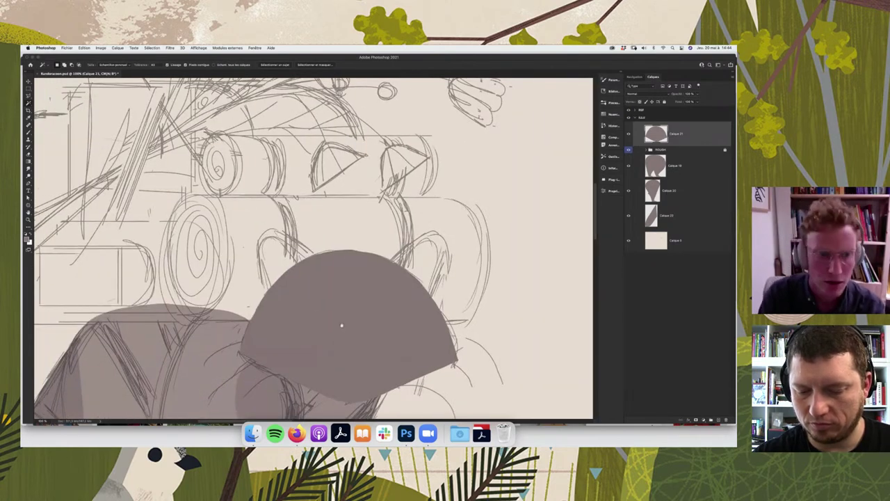
pyautogui.press('super+plus')
pyautogui.press('super+plus')
pyautogui.hscroll(-1, 417, 278)
pyautogui.press('b')
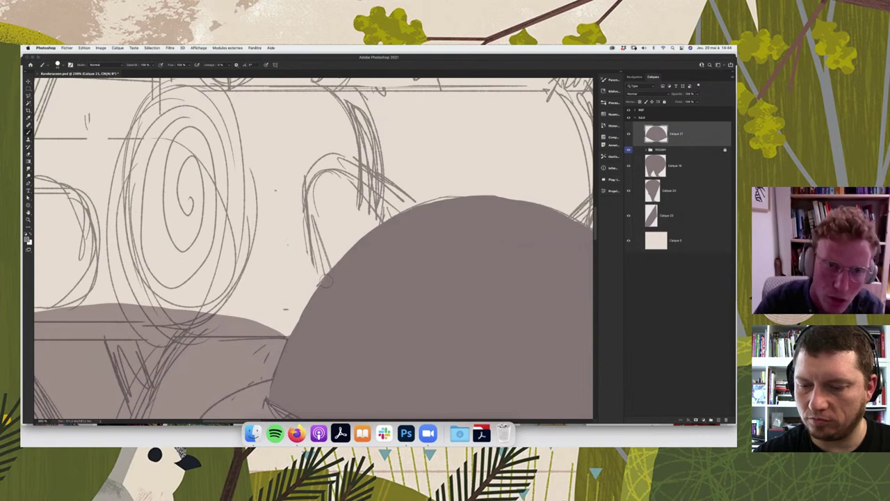
pyautogui.moveTo(318, 280); pyautogui.dragTo(320, 250)
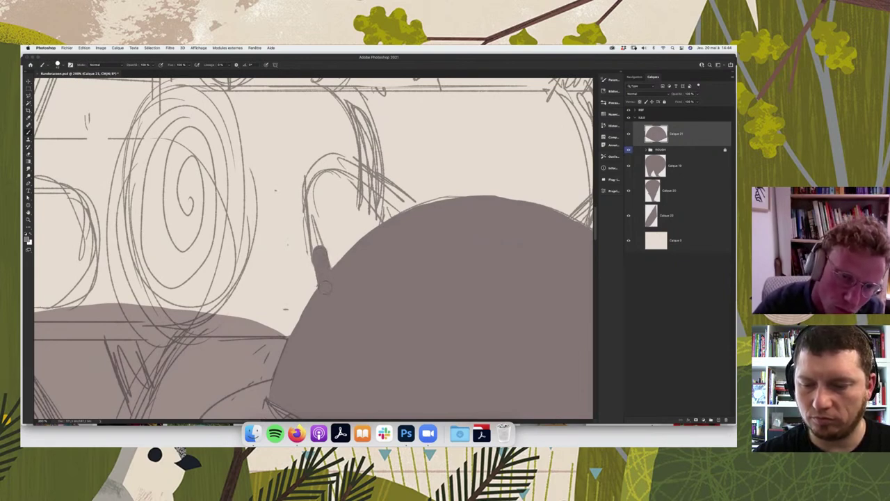
pyautogui.moveTo(319, 249)
pyautogui.mouseDown()
pyautogui.moveTo(311, 178)
pyautogui.moveTo(335, 162)
pyautogui.moveTo(333, 168)
pyautogui.mouseUp()
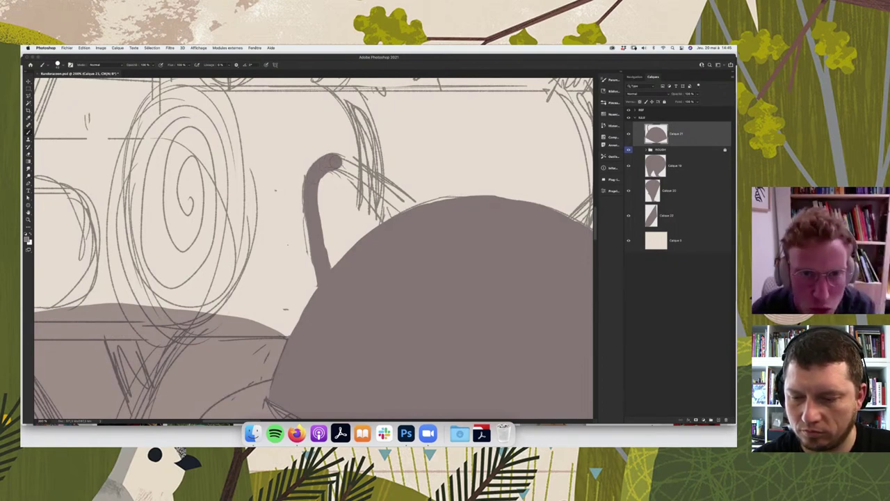
pyautogui.moveTo(333, 161); pyautogui.dragTo(411, 204)
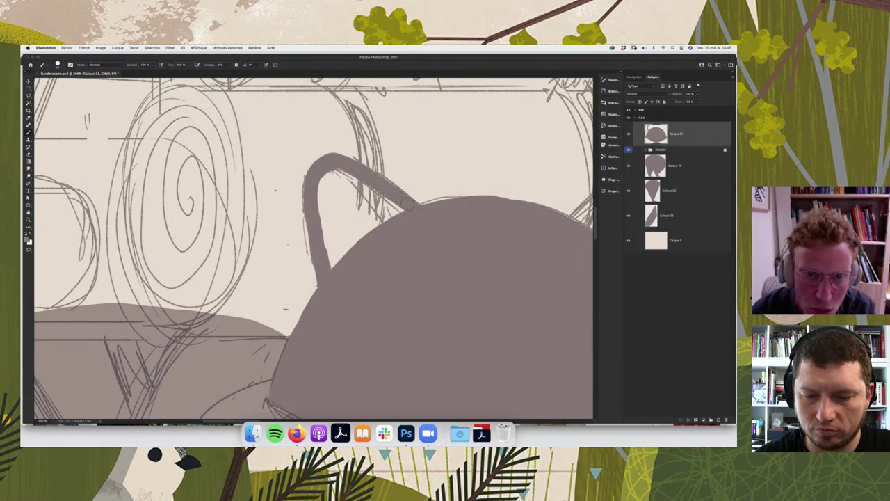
pyautogui.moveTo(327, 199)
pyautogui.mouseDown()
pyautogui.moveTo(339, 264)
pyautogui.moveTo(326, 200)
pyautogui.mouseUp()
pyautogui.moveTo(337, 249)
pyautogui.mouseDown()
pyautogui.moveTo(324, 195)
pyautogui.moveTo(331, 172)
pyautogui.moveTo(343, 255)
pyautogui.mouseUp()
pyautogui.moveTo(348, 219)
pyautogui.mouseDown()
pyautogui.moveTo(351, 254)
pyautogui.moveTo(346, 182)
pyautogui.moveTo(388, 221)
pyautogui.moveTo(377, 227)
pyautogui.mouseUp()
pyautogui.moveTo(343, 188); pyautogui.dragTo(376, 243)
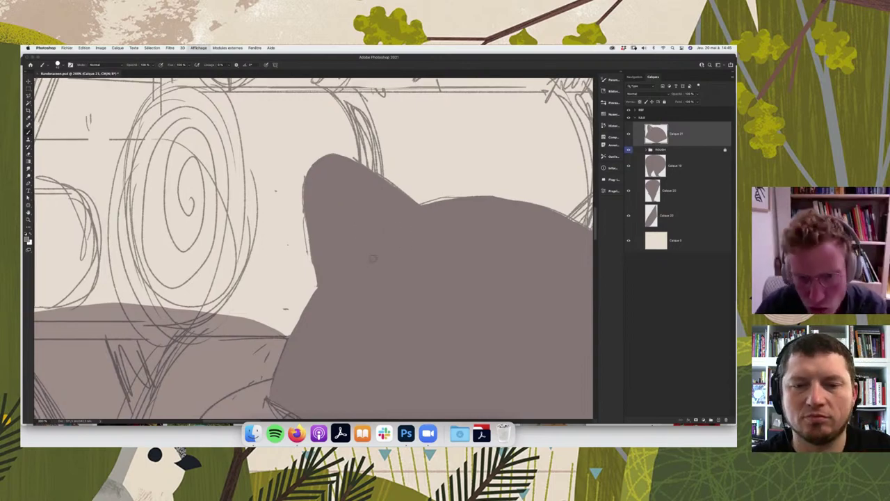
# - Outline the right ear and fill it grey with the Paint Bucket
pyautogui.press('super+minus')
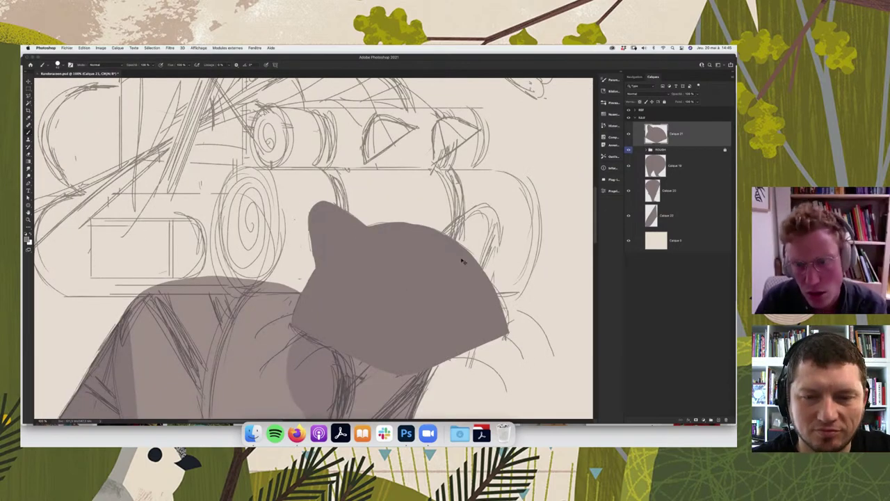
pyautogui.press('super+plus')
pyautogui.hscroll(5, 363, 290)
pyautogui.scroll(2, 363, 289)
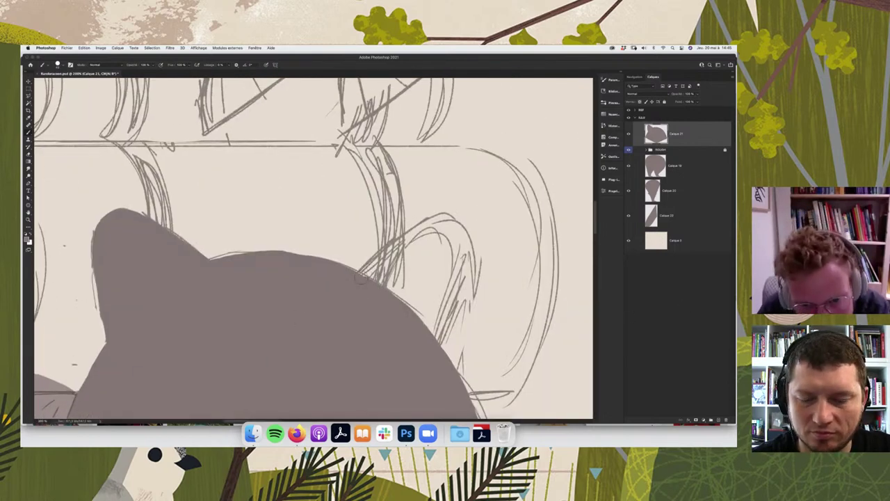
pyautogui.moveTo(365, 274)
pyautogui.mouseDown()
pyautogui.moveTo(459, 233)
pyautogui.moveTo(470, 282)
pyautogui.moveTo(457, 317)
pyautogui.mouseUp()
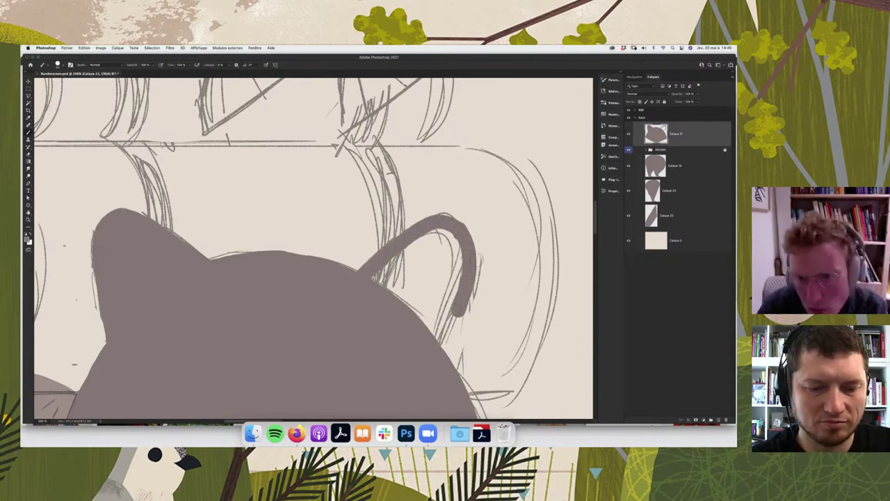
pyautogui.moveTo(474, 267)
pyautogui.mouseDown()
pyautogui.moveTo(472, 300)
pyautogui.moveTo(443, 356)
pyautogui.mouseUp()
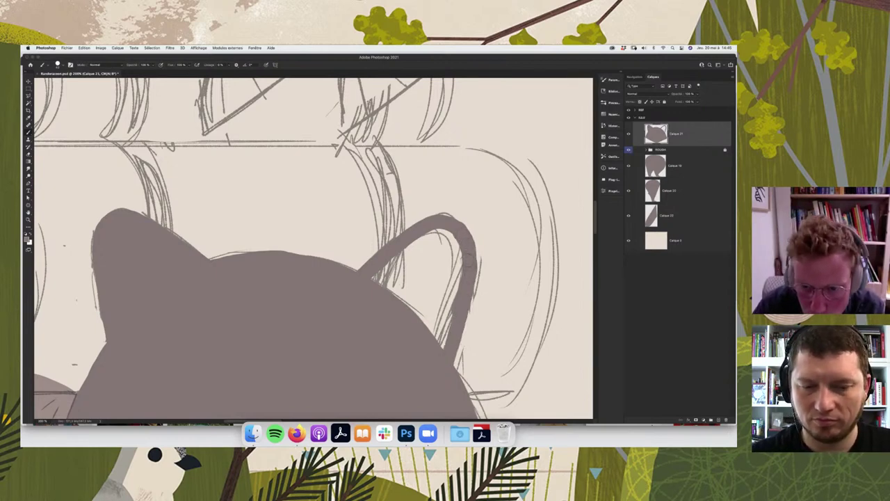
pyautogui.press('g')
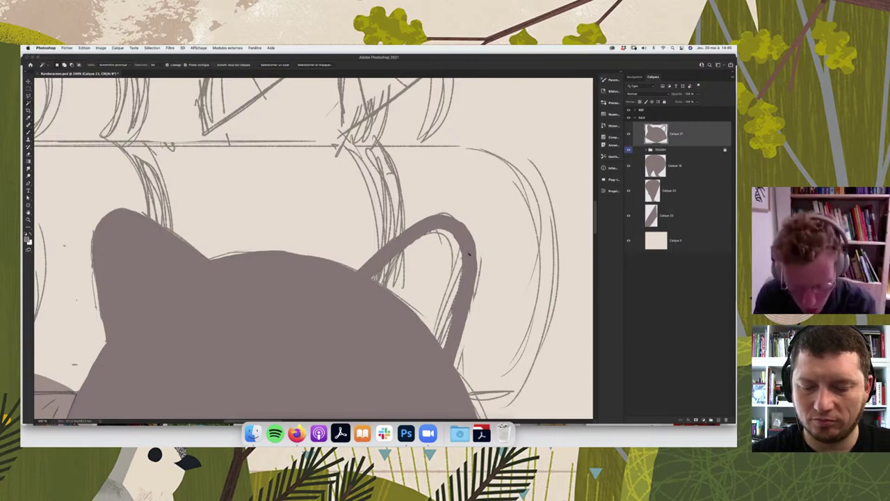
pyautogui.click(445, 324)
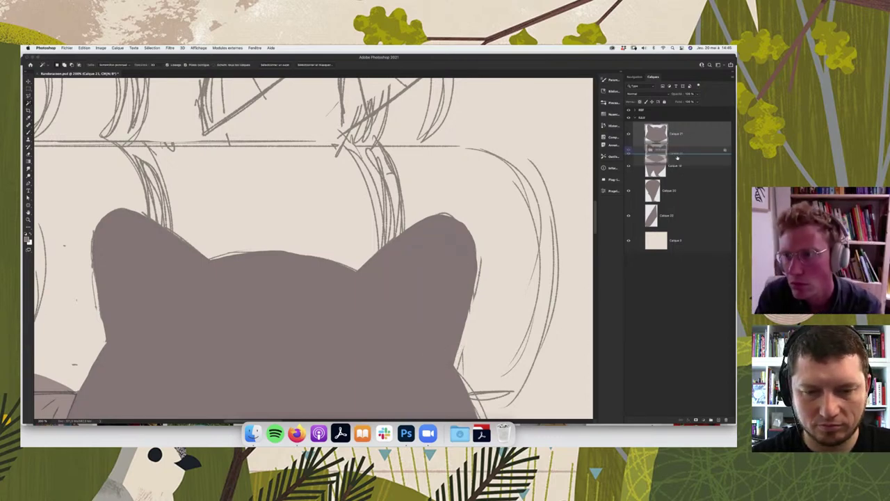
# - Move the ROUGH group above the grey fills and reselect the Calque 21 layer
pyautogui.moveTo(667, 150); pyautogui.dragTo(690, 112)
pyautogui.hotkey('alt', '[')
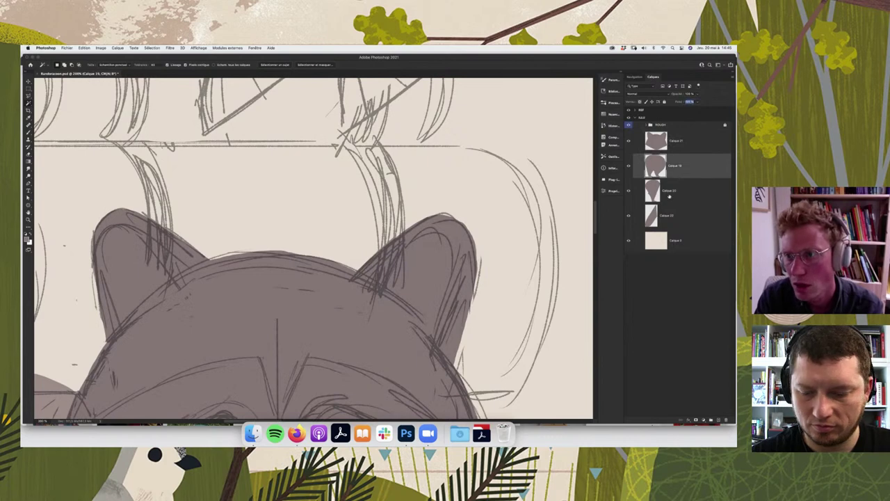
pyautogui.click(669, 195)
pyautogui.click(674, 213)
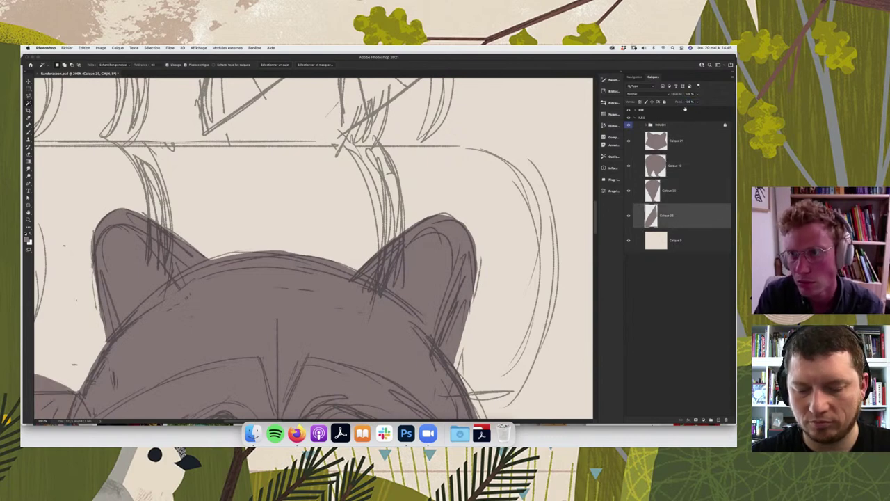
pyautogui.click(683, 139)
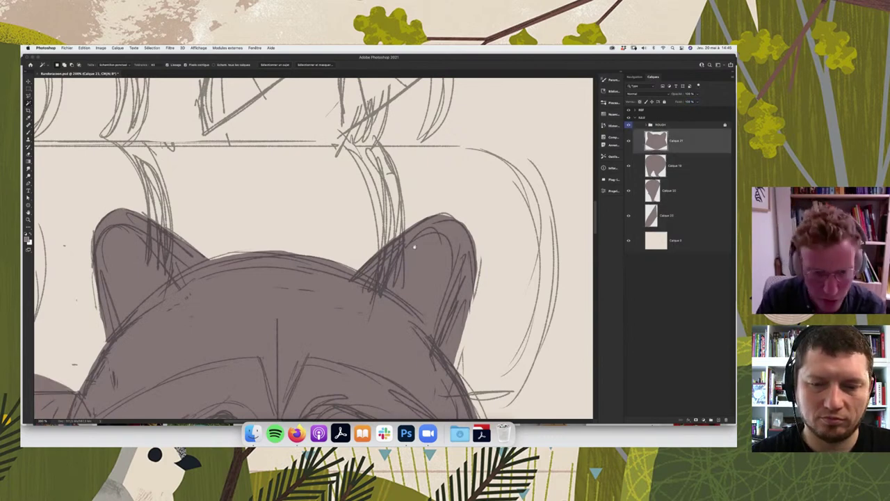
# - Zoom out to 66.7% and add a new blank layer above Calque 21
pyautogui.scroll(-3, 414, 246)
pyautogui.hscroll(-3, 415, 247)
pyautogui.scroll(-5, 432, 236)
pyautogui.hscroll(-4, 432, 236)
pyautogui.press('super+minus')
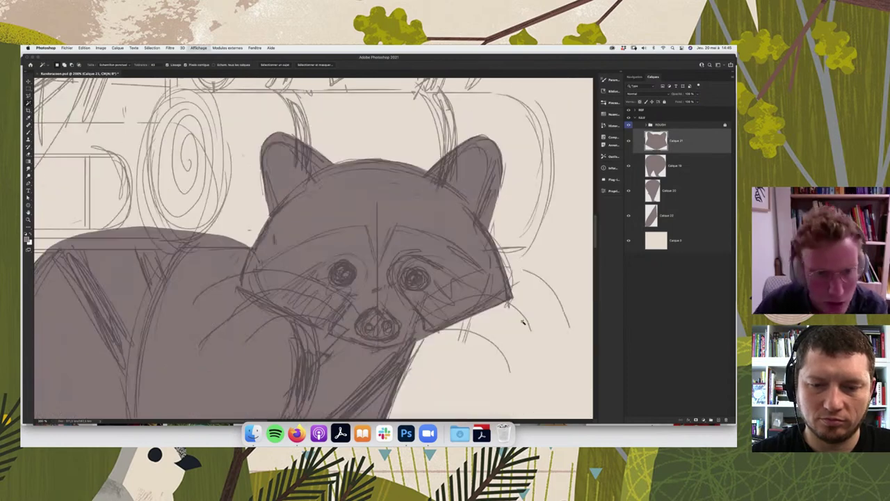
pyautogui.press('super+minus')
pyautogui.press('super+minus')
pyautogui.hscroll(2, 393, 299)
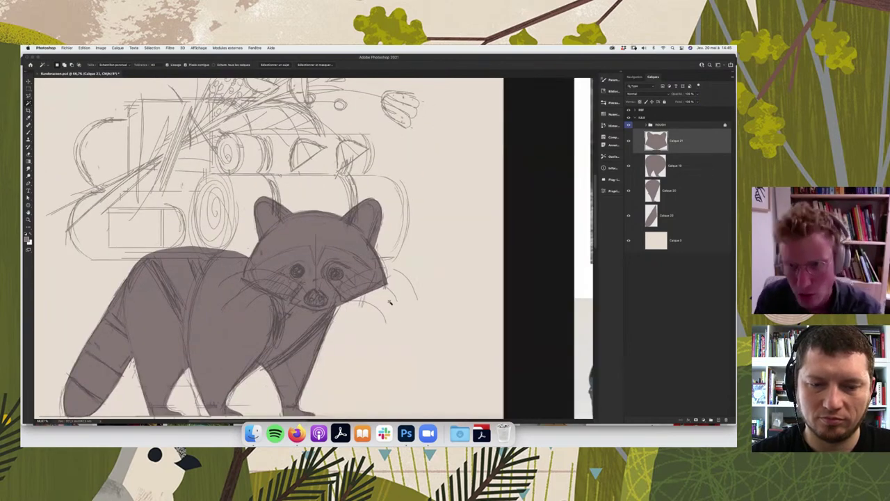
pyautogui.hscroll(5, 393, 299)
pyautogui.scroll(3, 393, 299)
pyautogui.press('i')
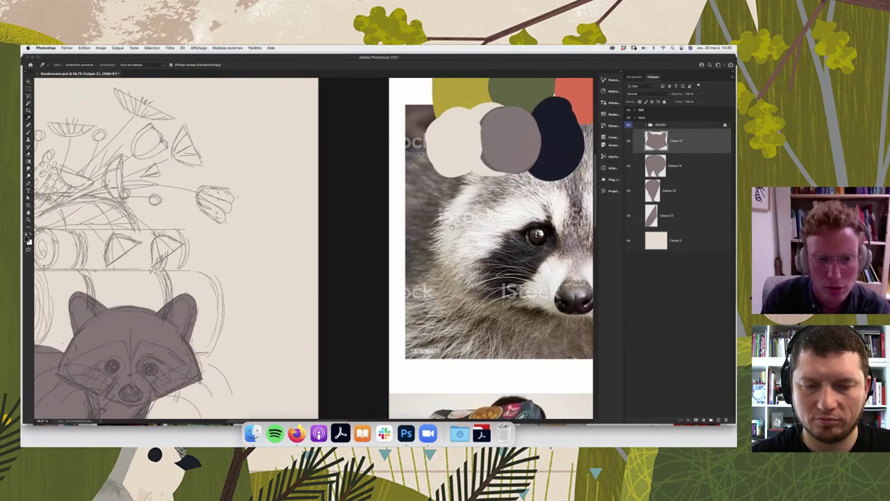
pyautogui.hscroll(-5, 313, 250)
pyautogui.scroll(-3, 313, 250)
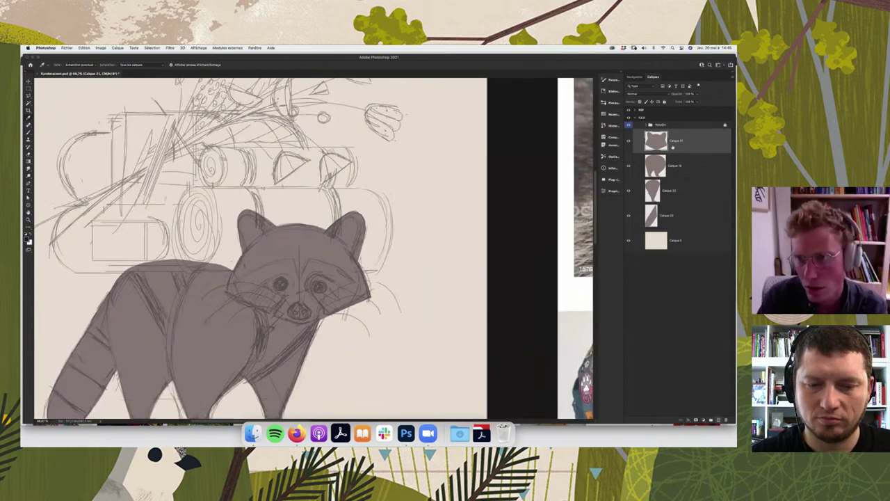
pyautogui.press('super+alt+shift+n')
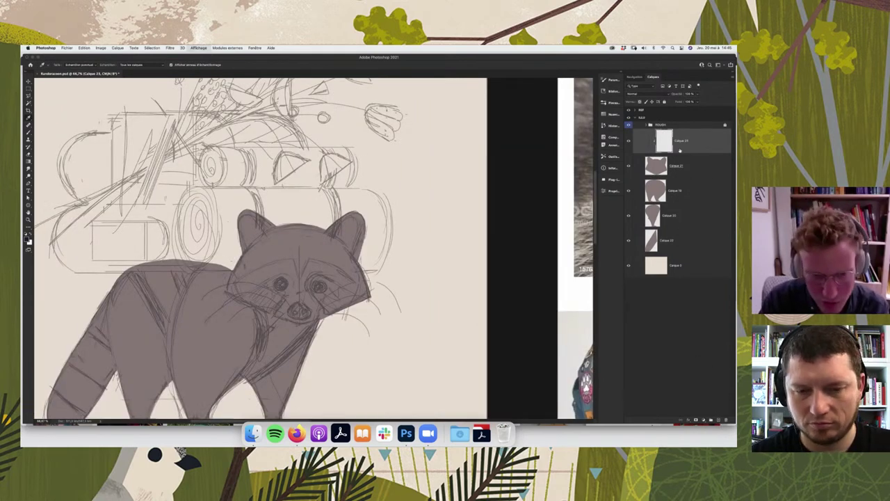
# - Paint round black pupils into the raccoon's left and right eyes on the new layer
pyautogui.press('super+plus')
pyautogui.press('super+plus')
pyautogui.press('super+plus')
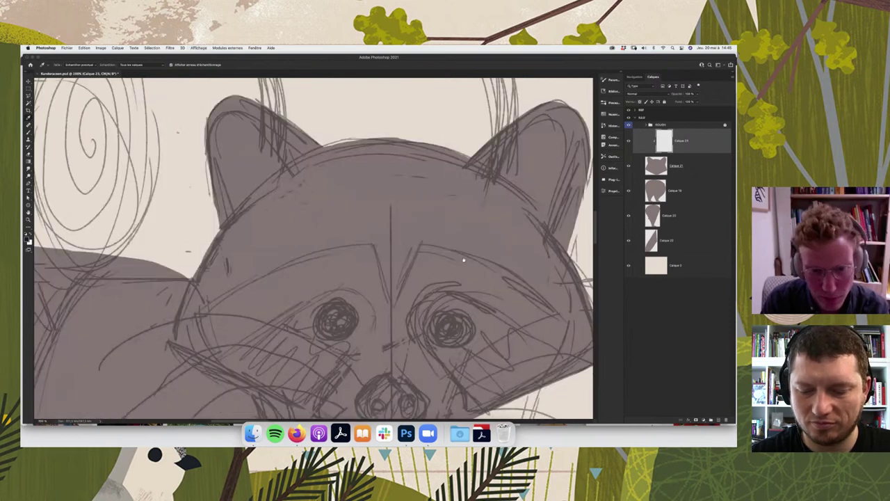
pyautogui.hscroll(-2, 463, 260)
pyautogui.scroll(-1, 463, 261)
pyautogui.press('b')
pyautogui.click(367, 308)
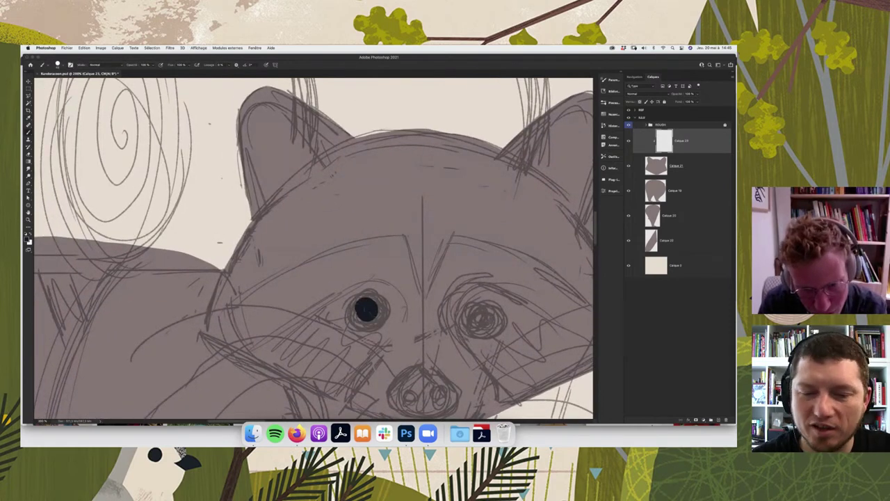
pyautogui.moveTo(367, 309)
pyautogui.mouseDown()
pyautogui.moveTo(380, 323)
pyautogui.moveTo(378, 299)
pyautogui.mouseUp()
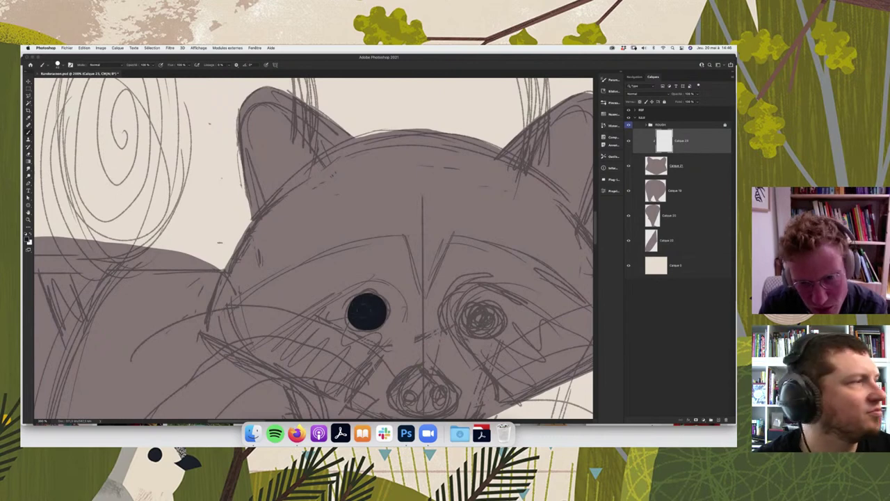
pyautogui.moveTo(486, 315); pyautogui.dragTo(481, 320)
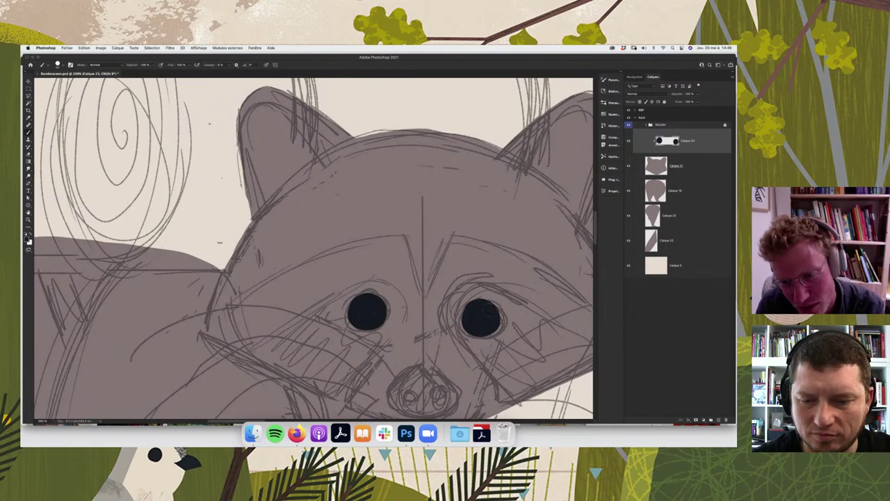
pyautogui.moveTo(486, 309); pyautogui.dragTo(493, 317)
pyautogui.press('super+minus')
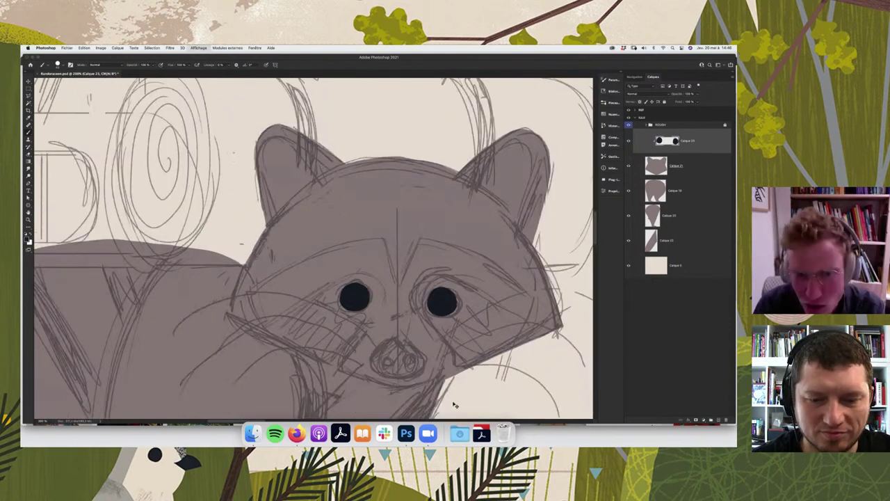
pyautogui.press('super+minus')
pyautogui.press('super+minus')
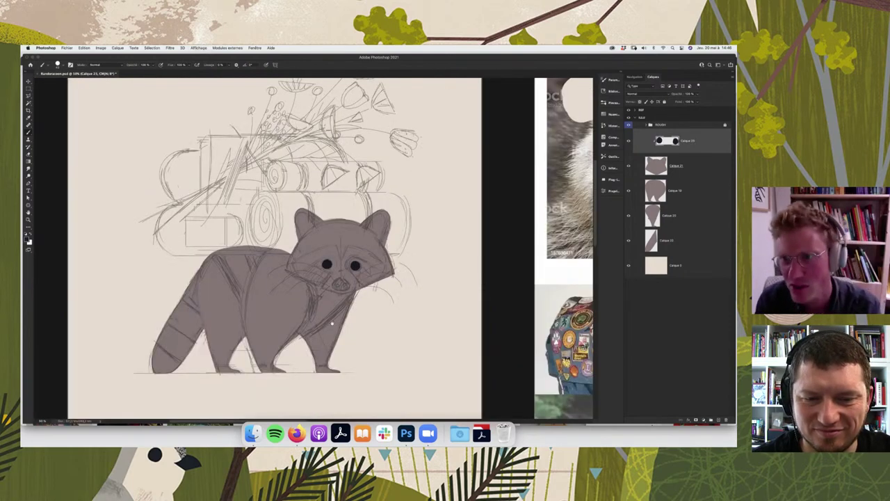
# - Zoom in on the raccoon and add new layer Calque 24 above the eyes layer
pyautogui.hscroll(3, 394, 353)
pyautogui.hscroll(5, 468, 323)
pyautogui.scroll(2, 468, 323)
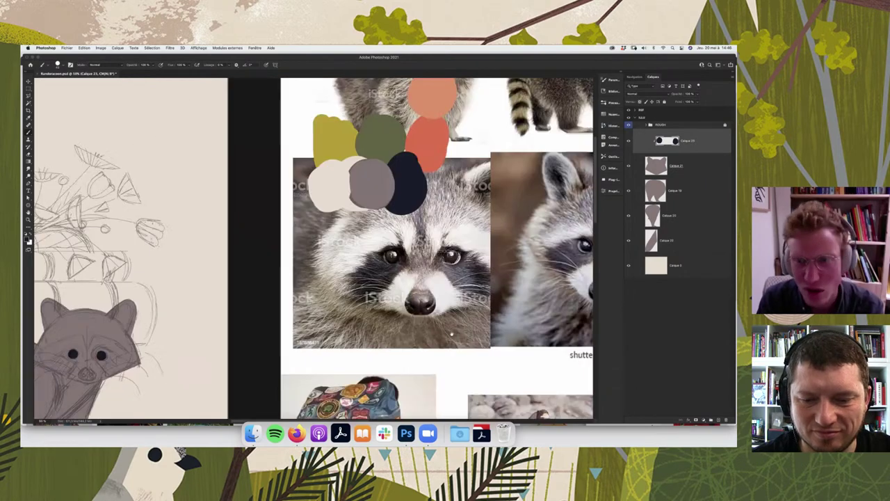
pyautogui.hscroll(-4, 468, 323)
pyautogui.scroll(-1, 467, 322)
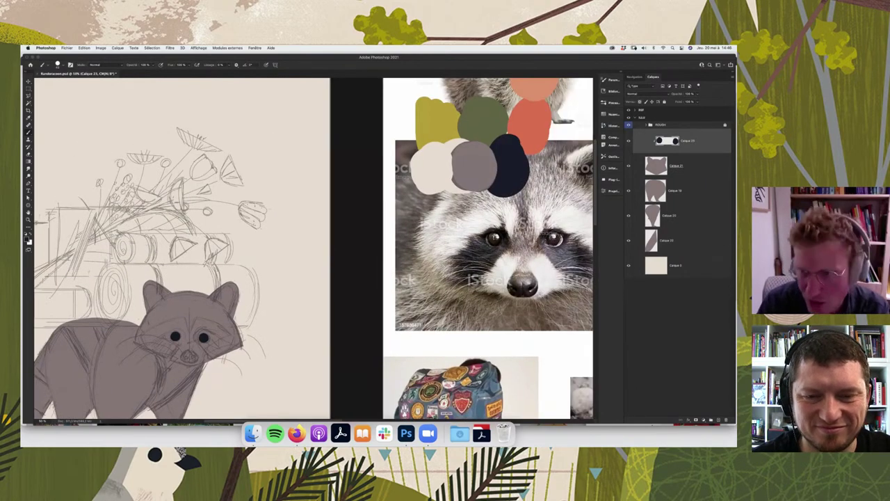
pyautogui.press('super+plus')
pyautogui.press('super+plus')
pyautogui.press('super+plus')
pyautogui.press('super+shift+alt+n')
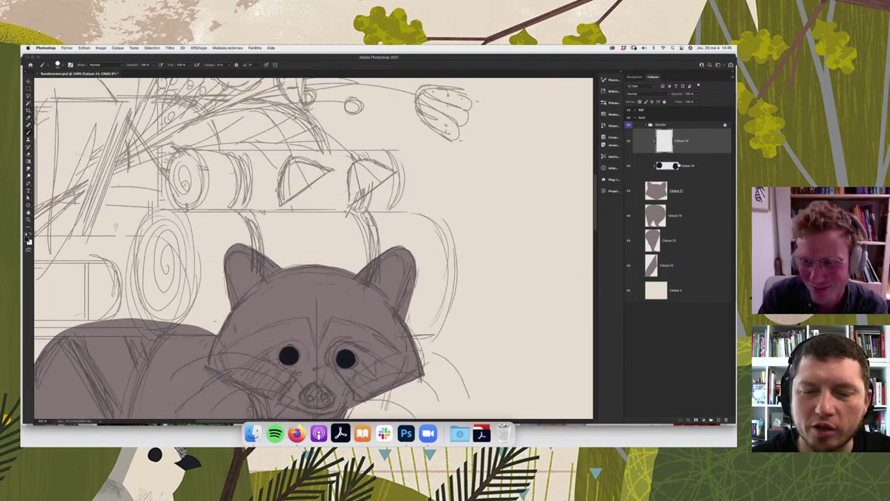
# - Paint a solid dark navy C-shaped nose below the raccoon's eyes on Calque 24, touching up with the eraser
pyautogui.press('super+plus')
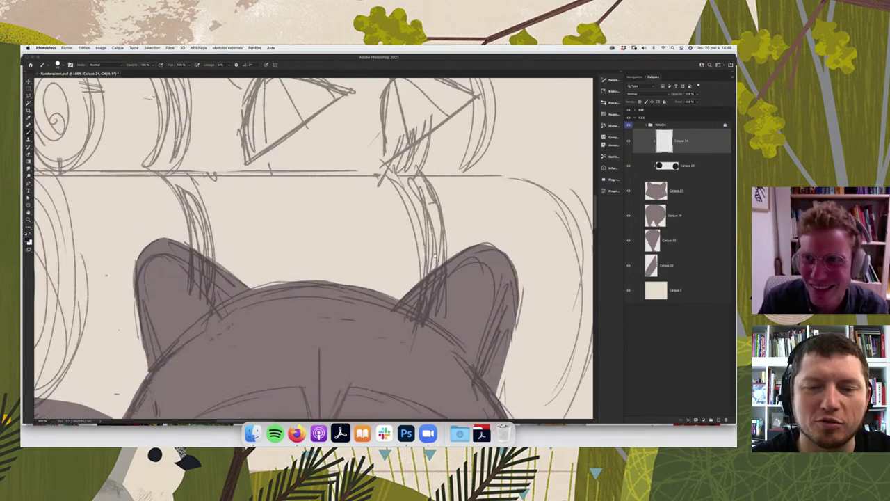
pyautogui.press('super+plus')
pyautogui.scroll(-5, 355, 304)
pyautogui.moveTo(424, 253); pyautogui.dragTo(380, 307)
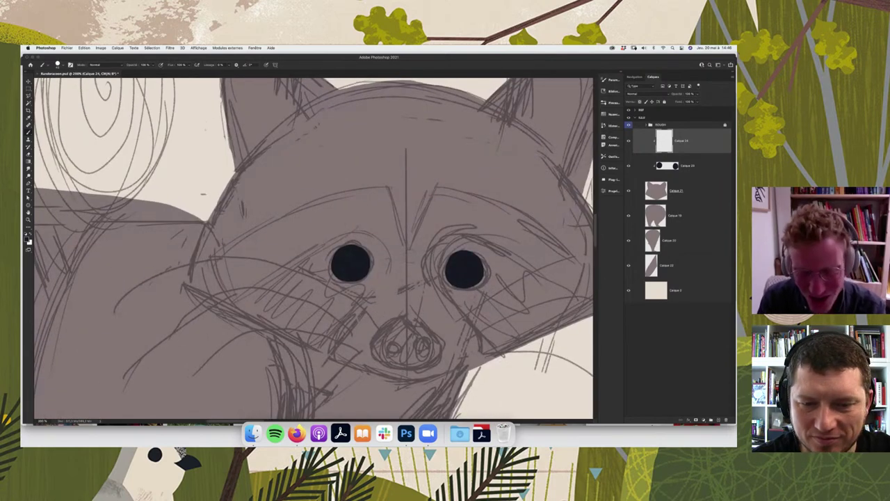
pyautogui.press('l')
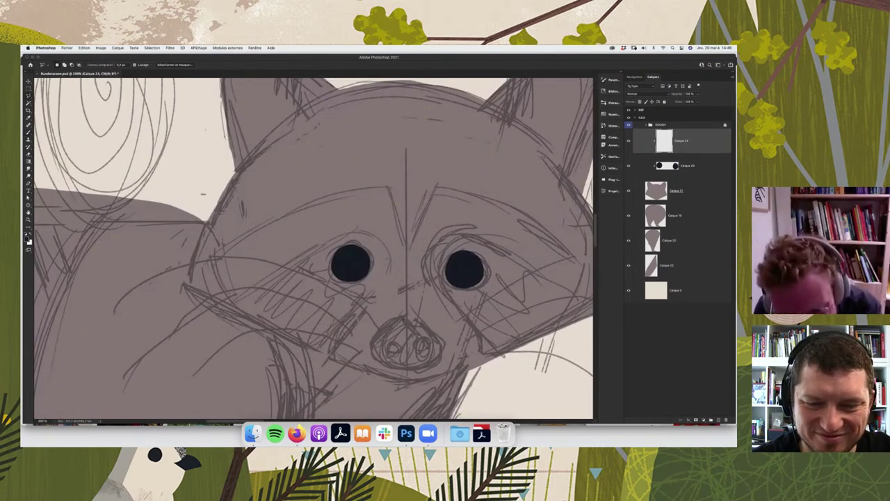
pyautogui.press('b')
pyautogui.moveTo(411, 318); pyautogui.dragTo(377, 356)
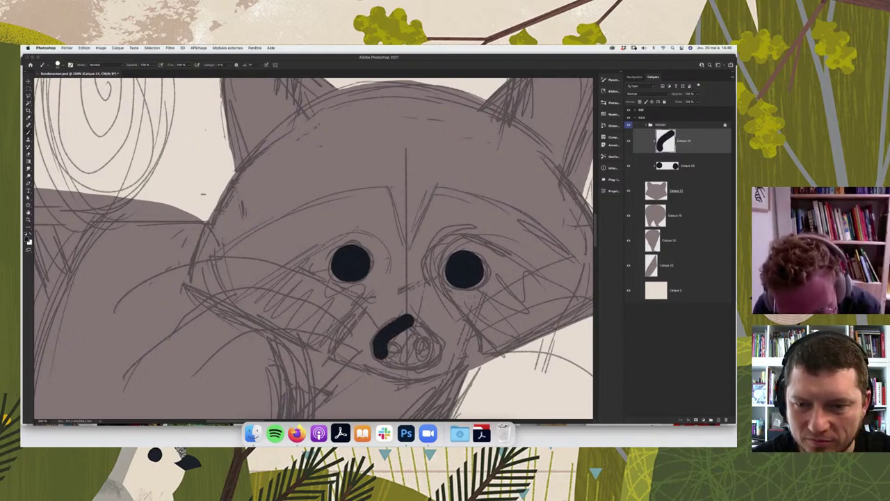
pyautogui.moveTo(377, 356); pyautogui.dragTo(412, 360)
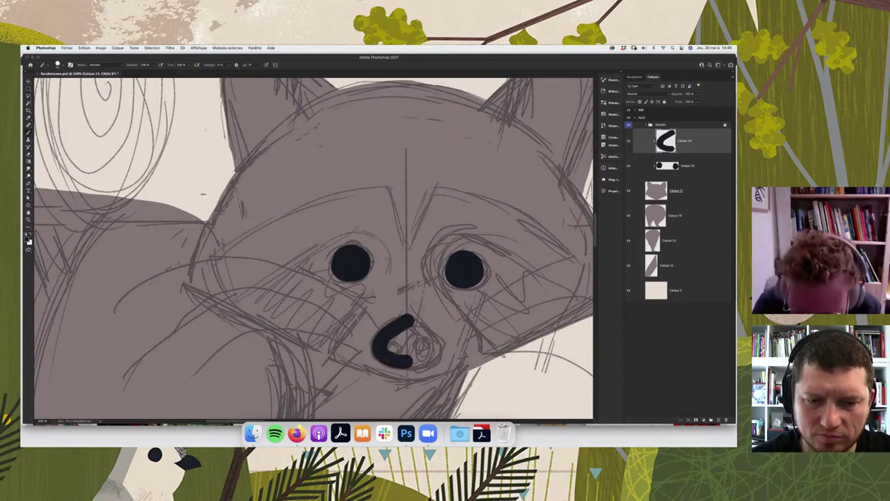
pyautogui.moveTo(409, 320)
pyautogui.mouseDown()
pyautogui.moveTo(436, 349)
pyautogui.moveTo(425, 361)
pyautogui.moveTo(438, 350)
pyautogui.moveTo(415, 338)
pyautogui.mouseUp()
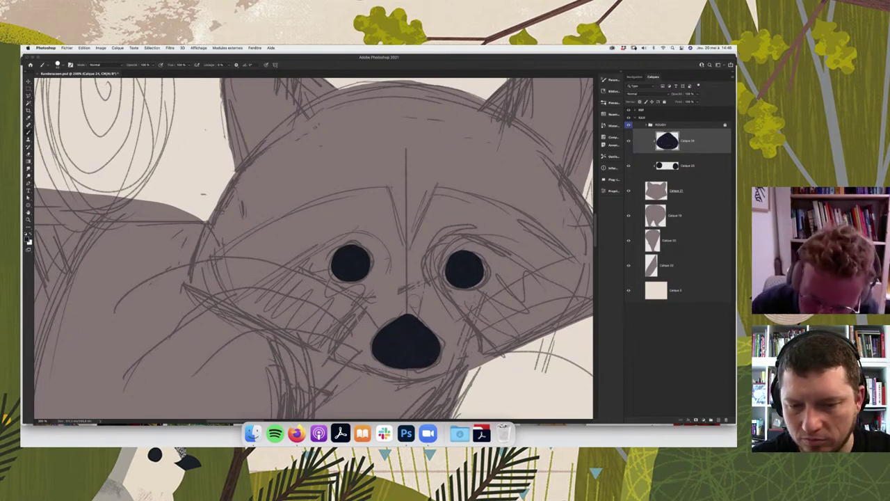
pyautogui.press('e')
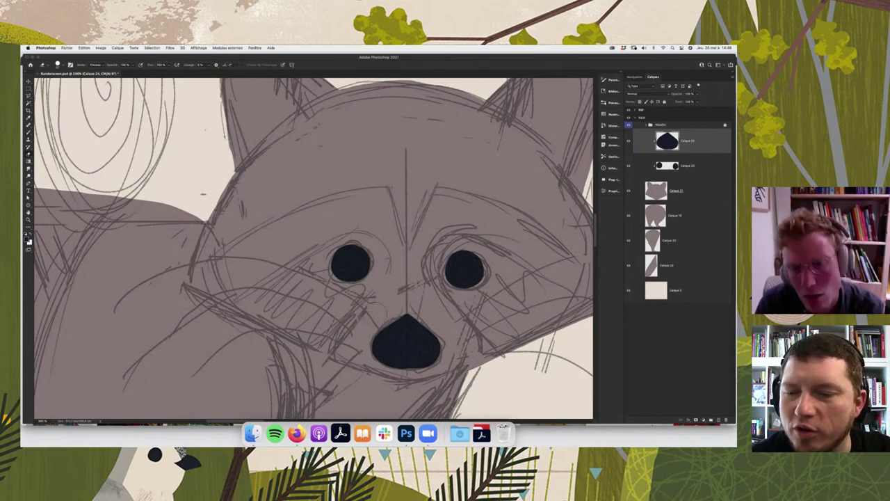
pyautogui.press('super+minus')
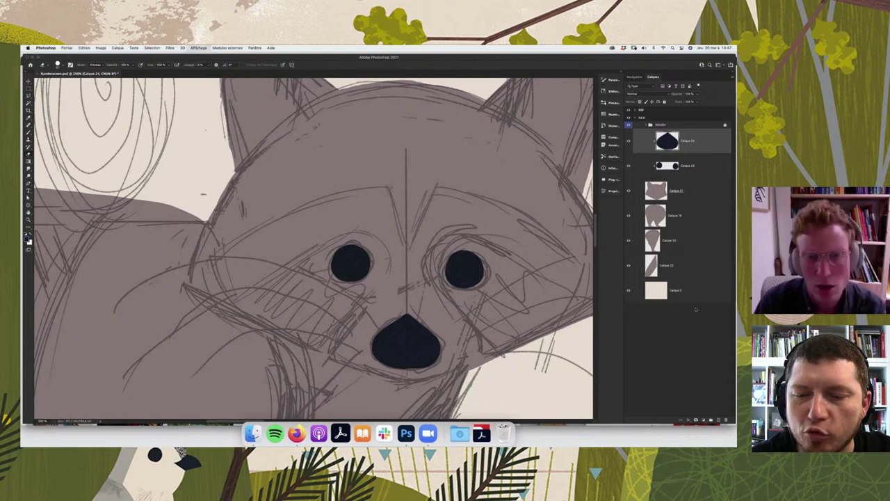
pyautogui.press('super+minus')
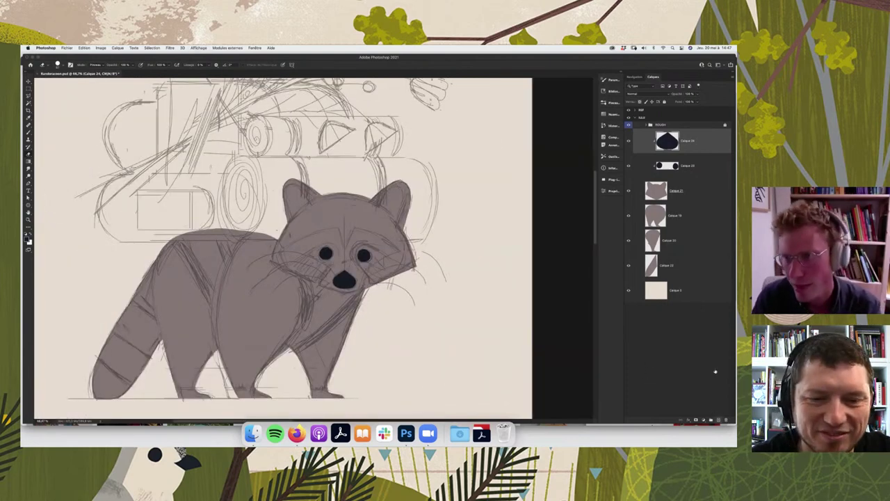
# - Add a new blank layer clipped to the head and move it below the eyes layer Calque 23
pyautogui.press('super+shift+alt+n')
pyautogui.press('super+alt+g')
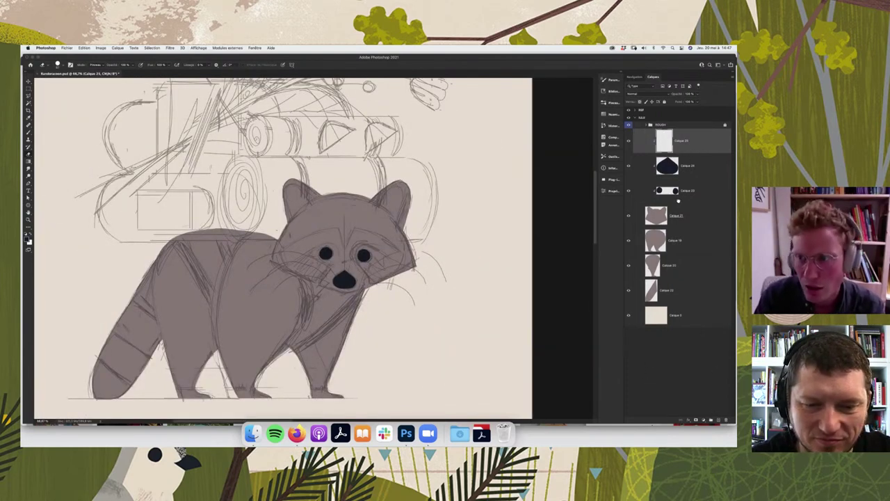
pyautogui.moveTo(664, 141); pyautogui.dragTo(664, 202)
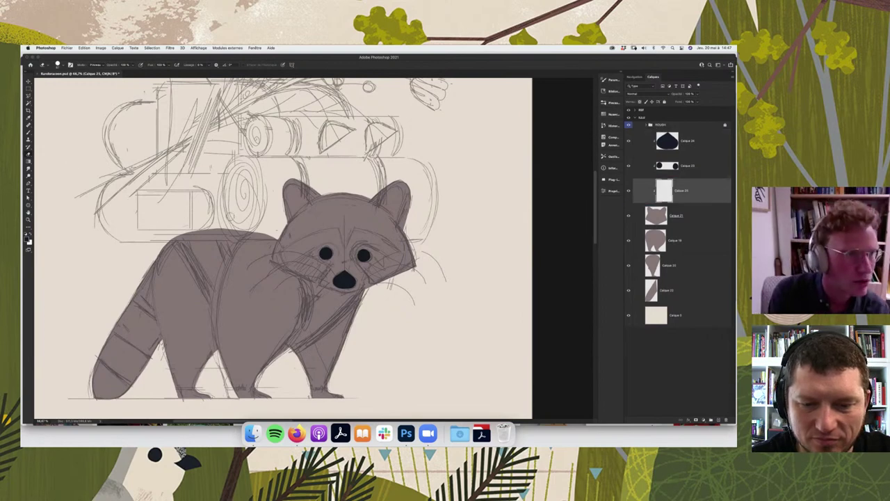
# - Turn on vertical brush symmetry and place its axis down the centre of the raccoon's face
pyautogui.press('b')
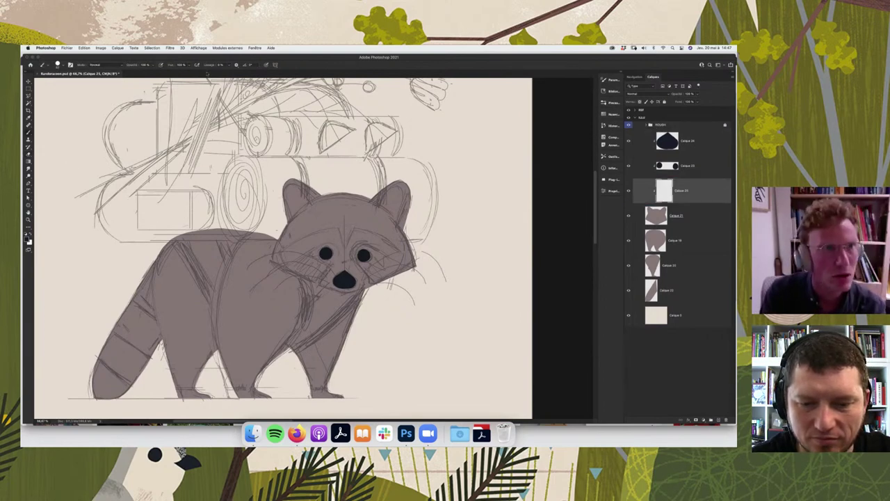
pyautogui.click(276, 65)
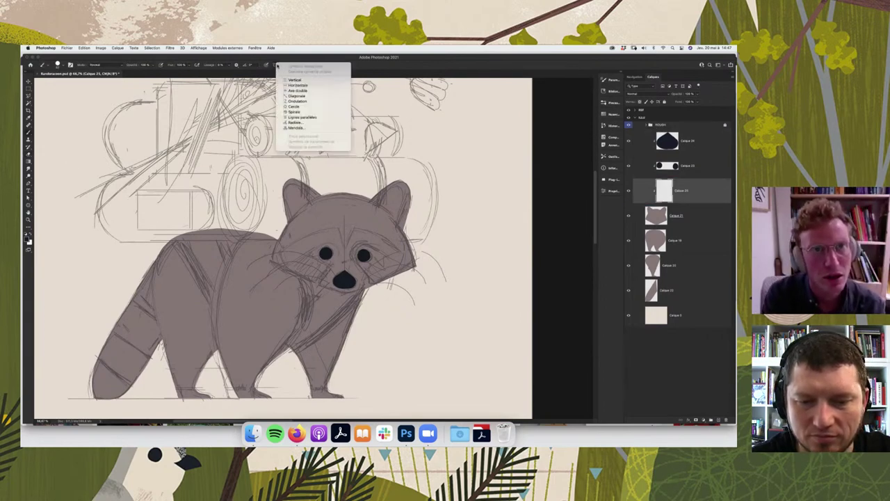
pyautogui.click(309, 80)
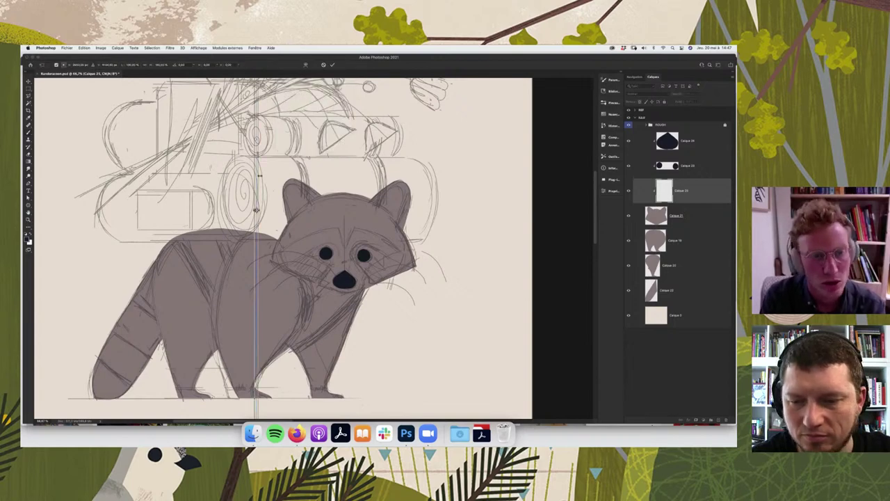
pyautogui.moveTo(257, 247); pyautogui.dragTo(344, 255)
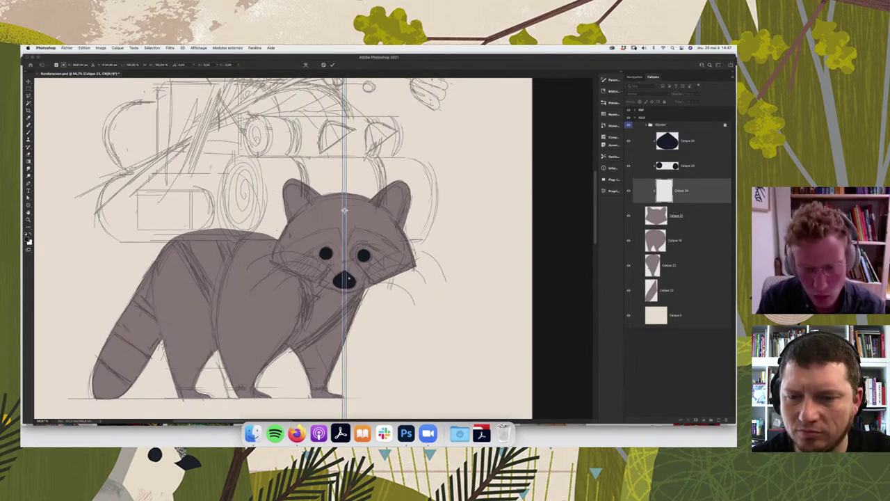
pyautogui.scroll(3, 343, 210)
pyautogui.scroll(3, 369, 181)
pyautogui.scroll(3, 392, 150)
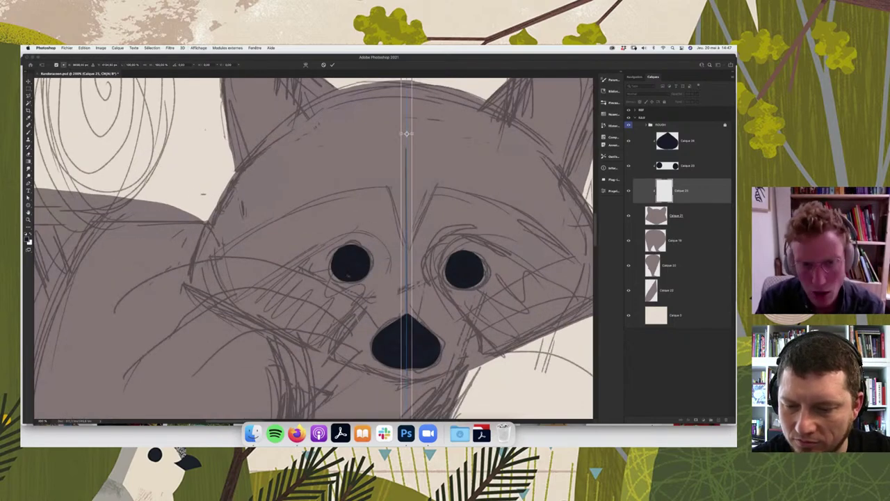
# - Zoom back out to the whole raccoon and re-centre the view, with the Brush active
pyautogui.press('super+minus')
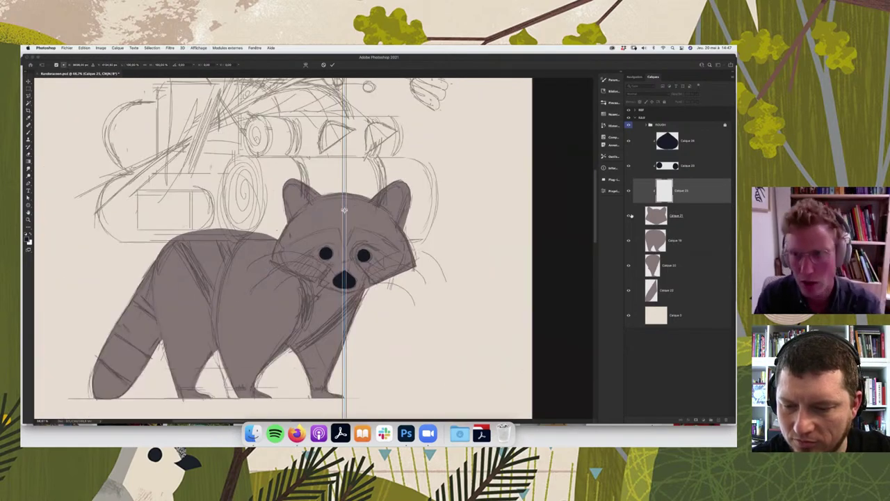
pyautogui.hscroll(5, 491, 112)
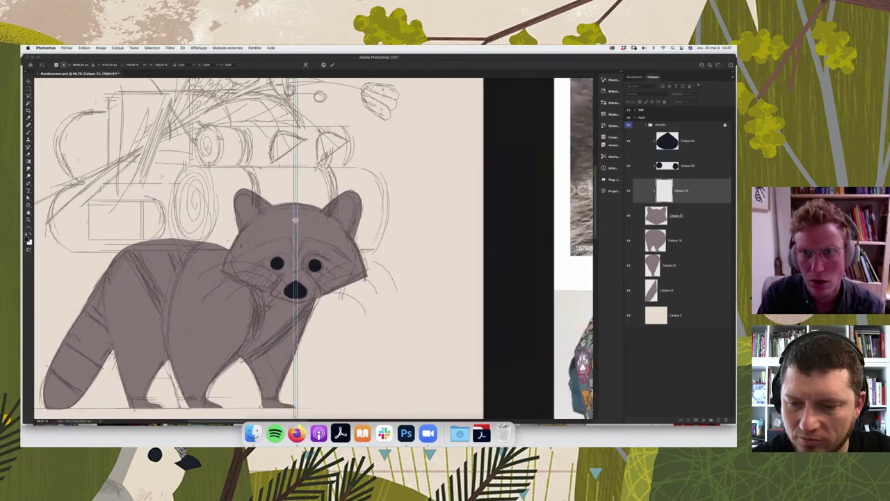
pyautogui.scroll(2, 491, 111)
pyautogui.press('i')
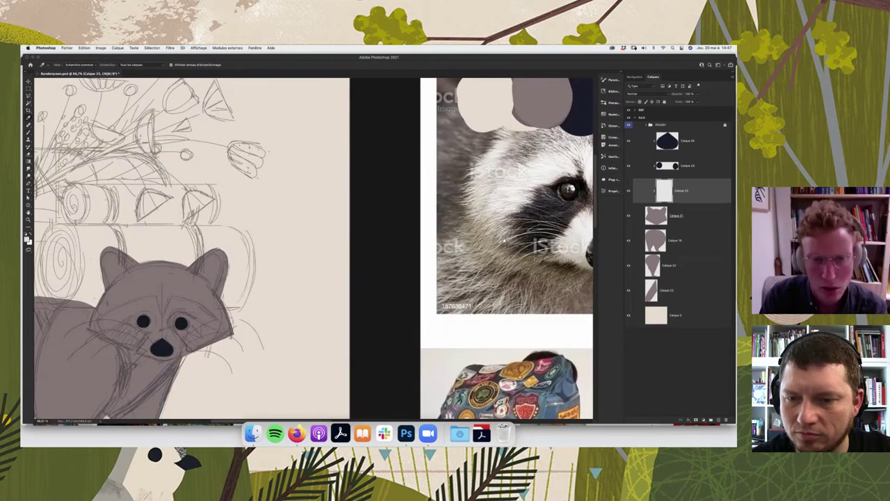
pyautogui.hscroll(-3, 596, 203)
pyautogui.press('b')
pyautogui.hscroll(-5, 332, 264)
pyautogui.scroll(-1, 332, 264)
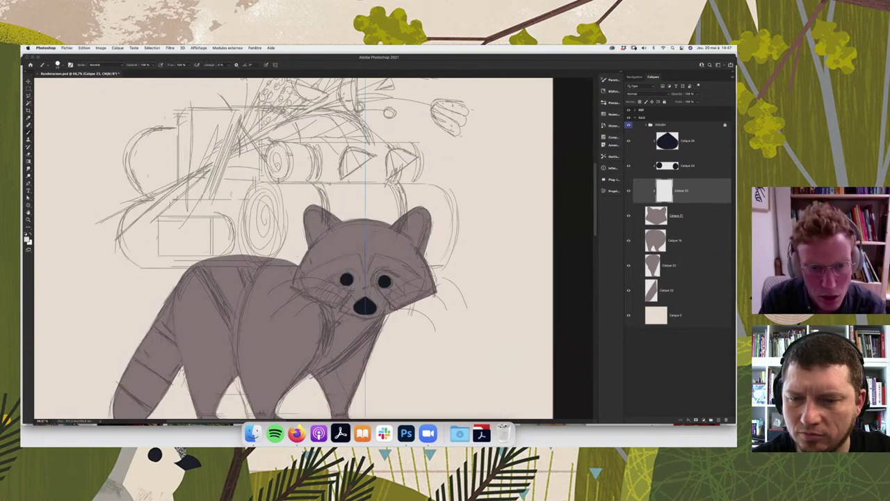
# - Paint mirrored white eyebrows and the lower outline of the face mask with vertical symmetry
pyautogui.moveTo(295, 285)
pyautogui.mouseDown()
pyautogui.moveTo(352, 256)
pyautogui.moveTo(365, 281)
pyautogui.mouseUp()
pyautogui.press('e')
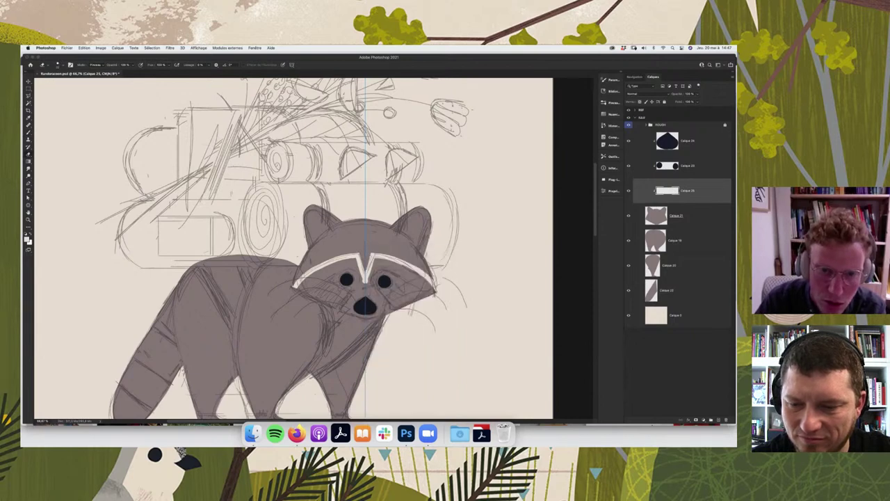
pyautogui.press('b')
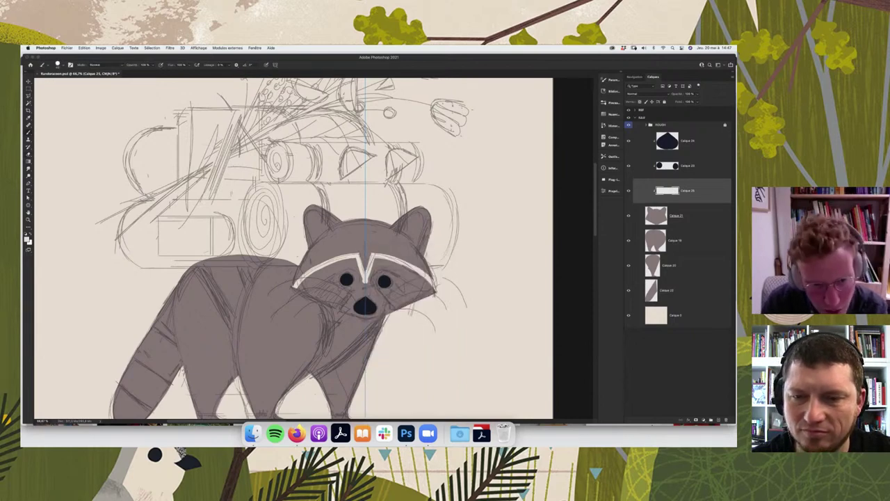
pyautogui.moveTo(434, 289); pyautogui.dragTo(372, 317)
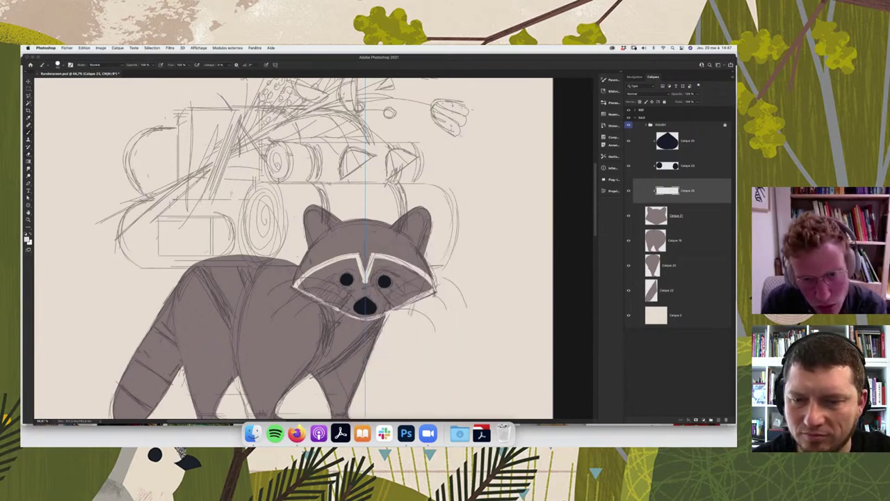
# - Fill the area inside the face mask outline with light cream using the Magic Wand
pyautogui.press('w')
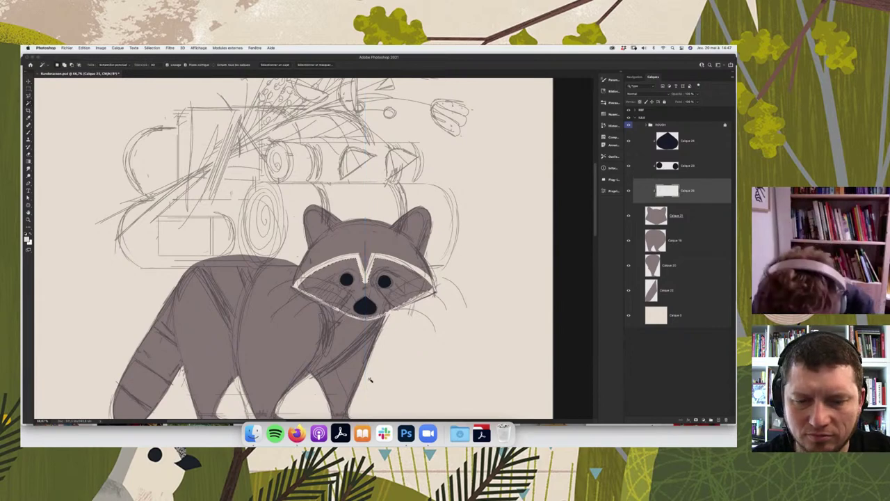
pyautogui.click(423, 250)
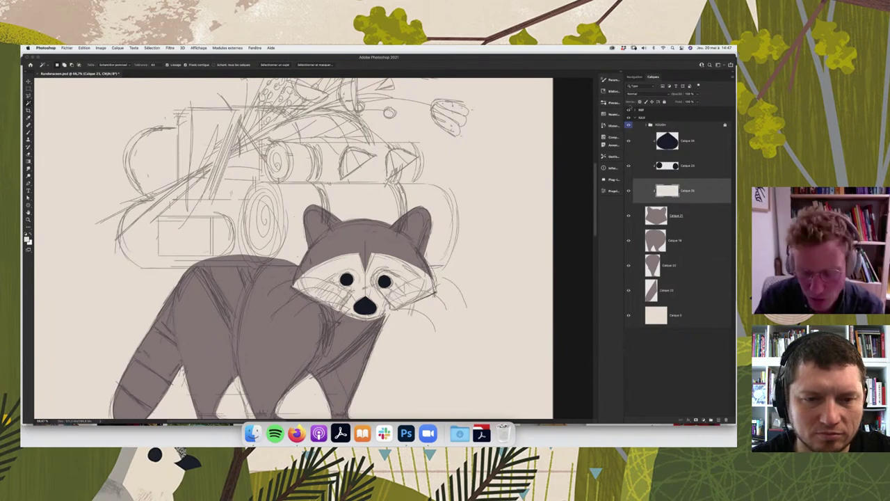
pyautogui.press('b')
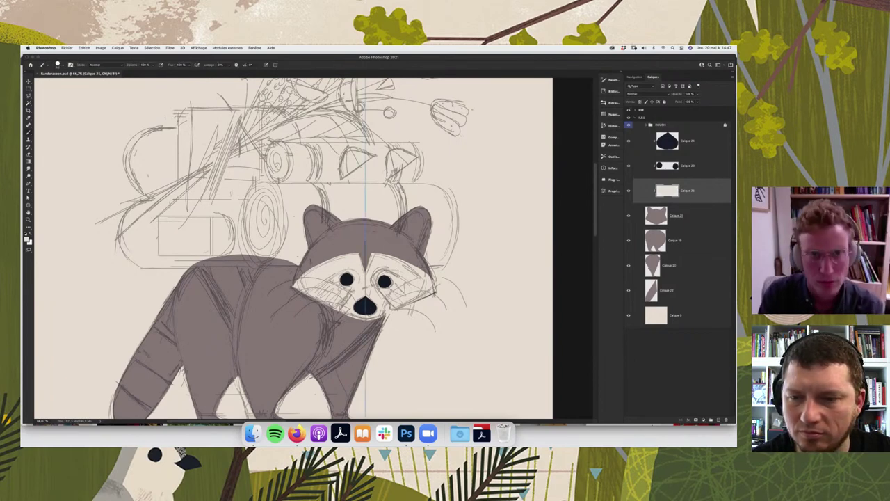
pyautogui.click(275, 65)
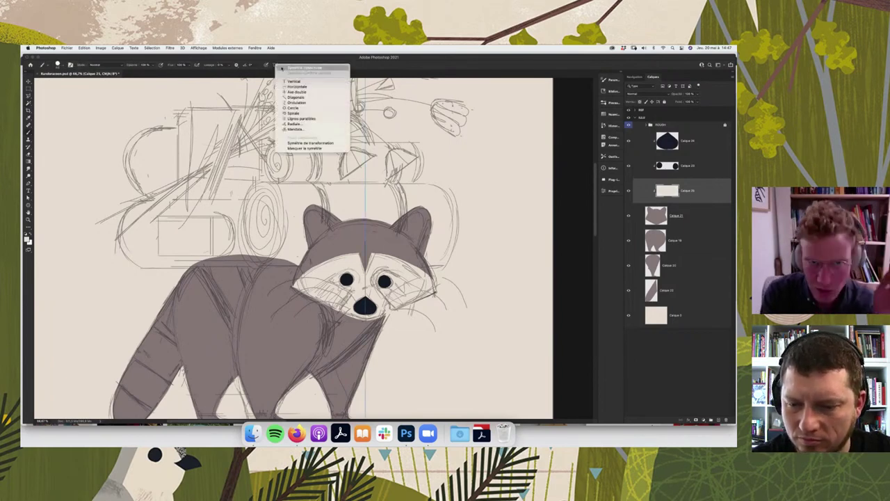
pyautogui.click(275, 65)
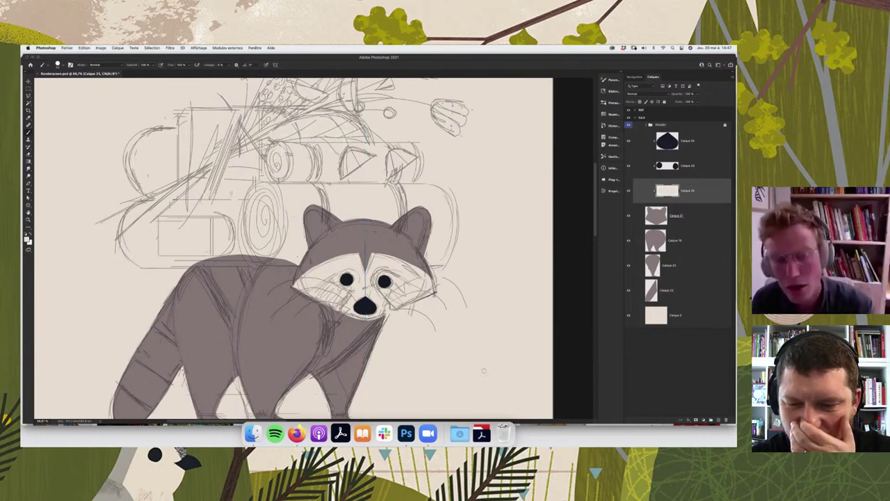
pyautogui.press('super+h')
pyautogui.press('super+minus')
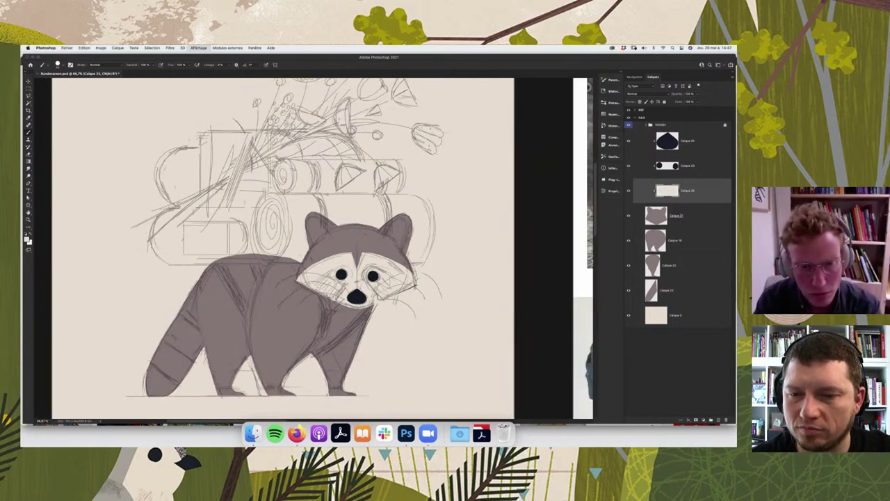
# - Hide the pencil sketch and lower the fill of the Calque 19 body shading shape
pyautogui.press('super+minus')
pyautogui.press('super+minus')
pyautogui.press('super+minus')
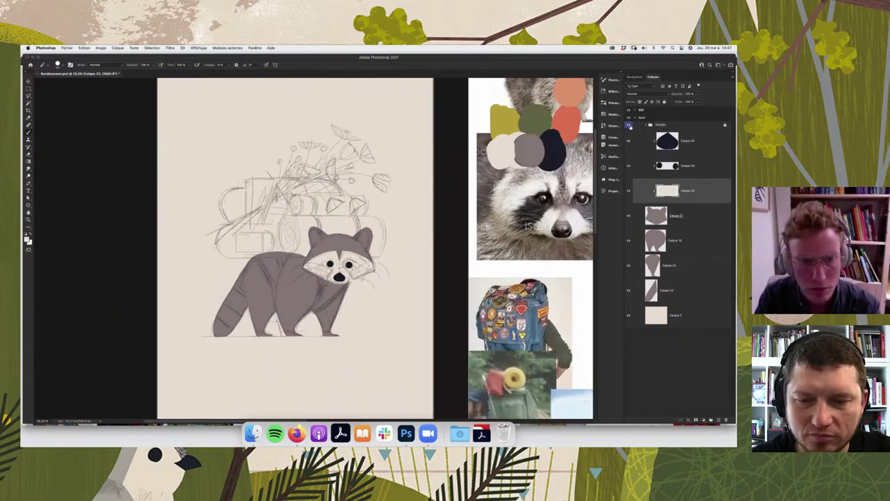
pyautogui.click(629, 126)
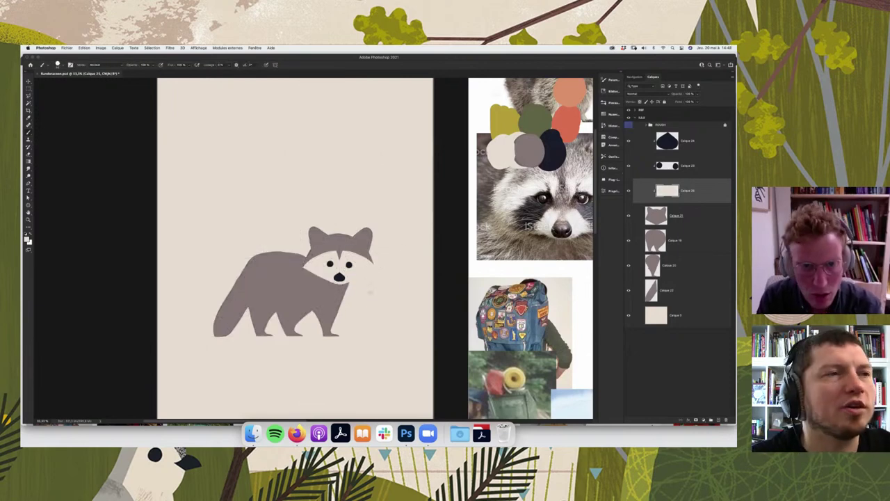
pyautogui.click(681, 238)
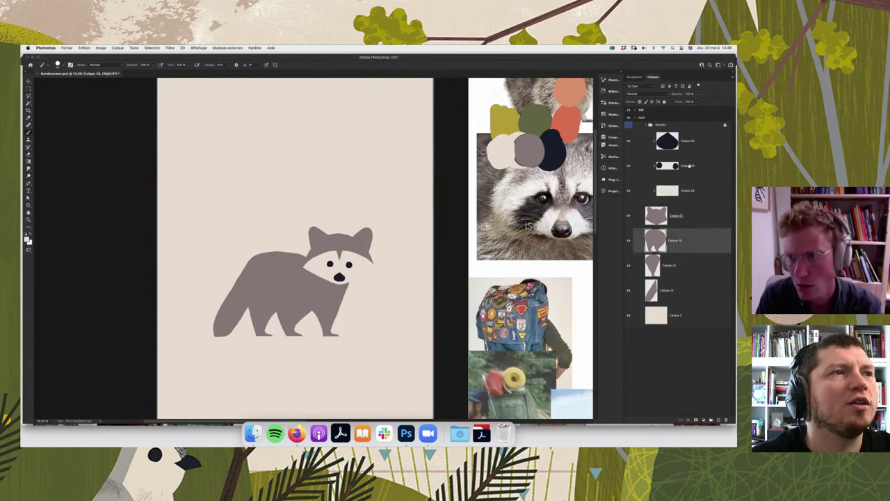
pyautogui.click(664, 270)
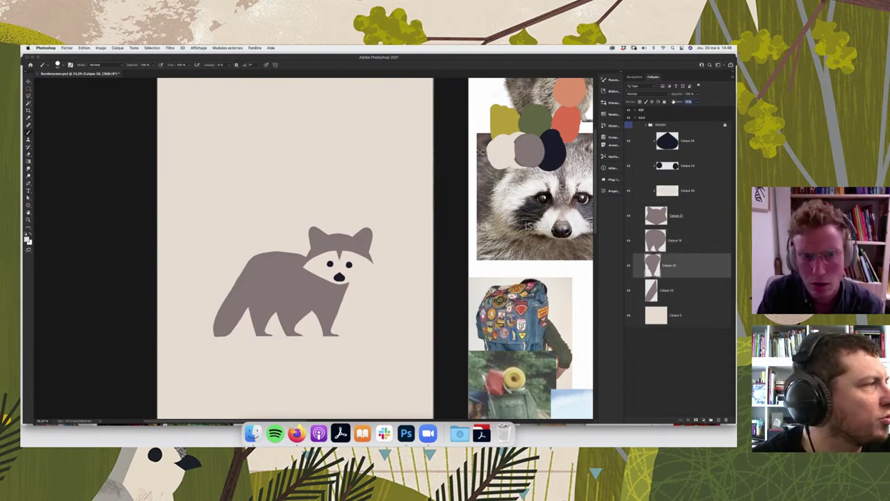
pyautogui.click(684, 244)
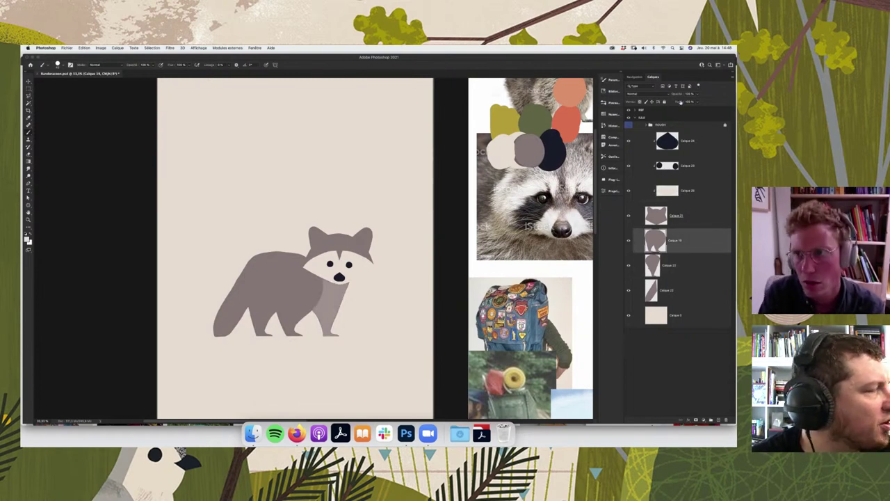
pyautogui.moveTo(680, 102); pyautogui.dragTo(672, 98)
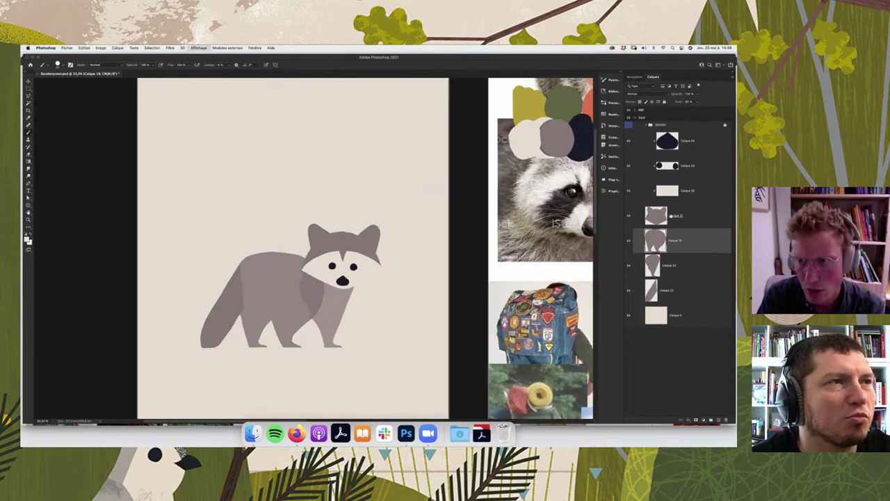
# - Lower the fill of the pale face mask layer Calque 26, then show the pencil sketch again
pyautogui.click(671, 195)
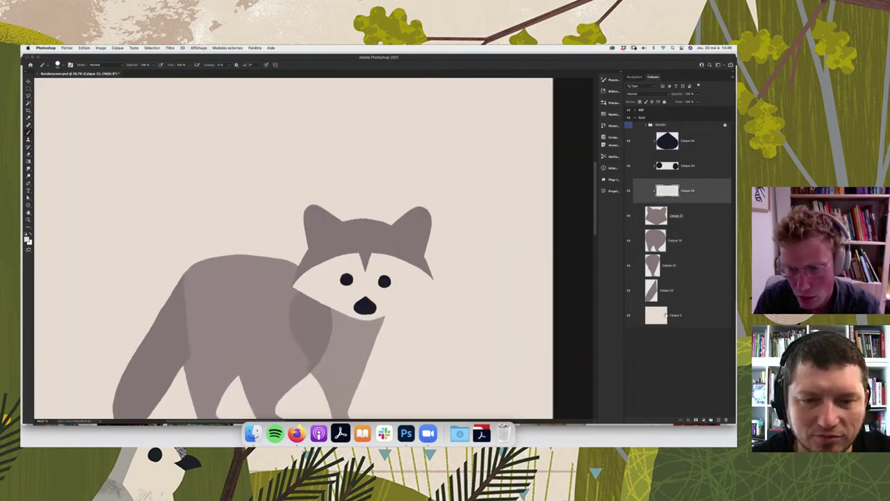
pyautogui.moveTo(678, 101); pyautogui.dragTo(671, 101)
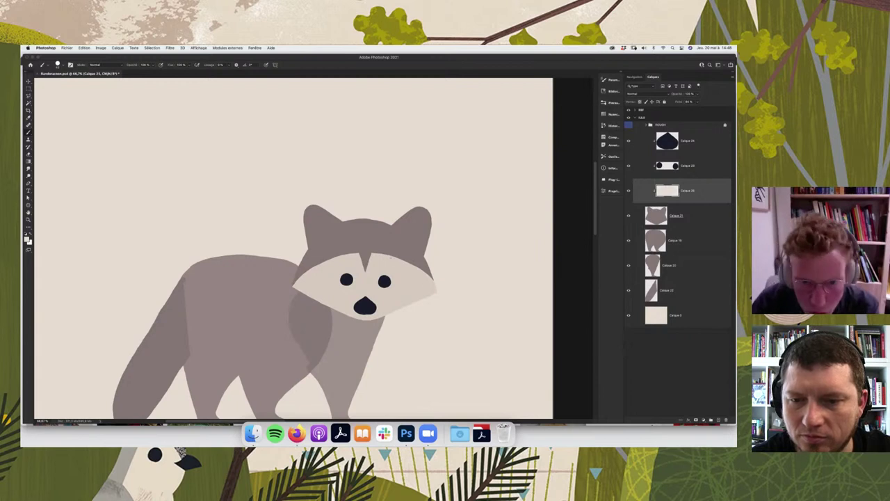
pyautogui.press('e')
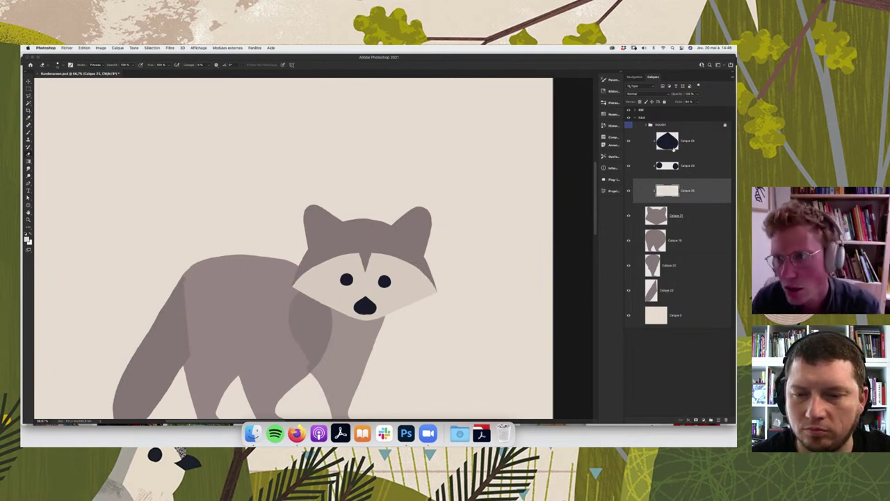
pyautogui.click(668, 140)
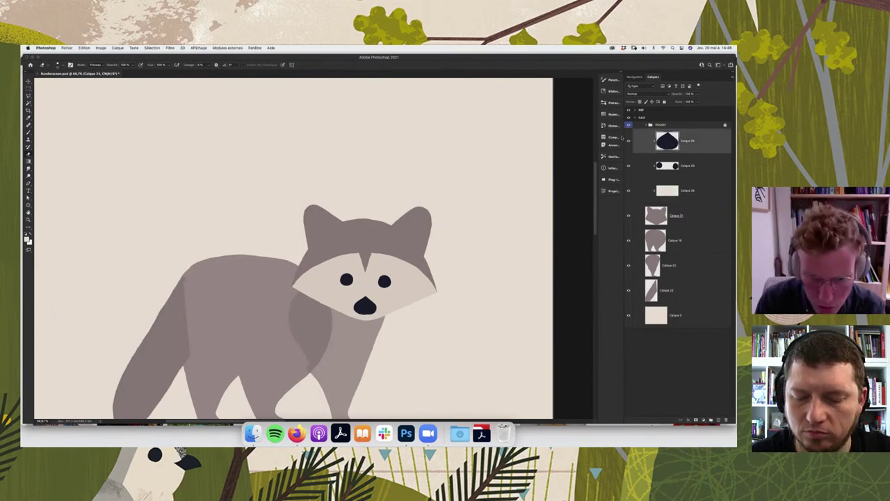
pyautogui.click(628, 110)
# - Check the raccoon at 100% zoom, then zoom out and select the Calque 22 tail layer
pyautogui.press('super+0')
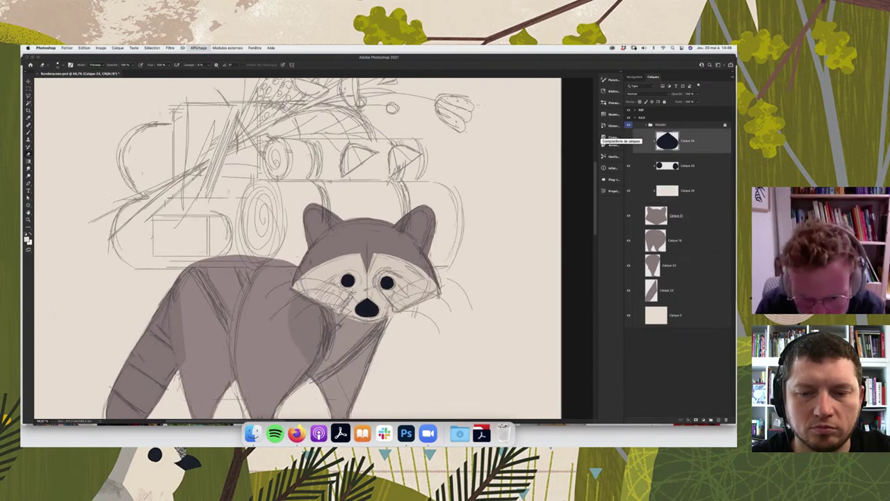
pyautogui.press('super+1')
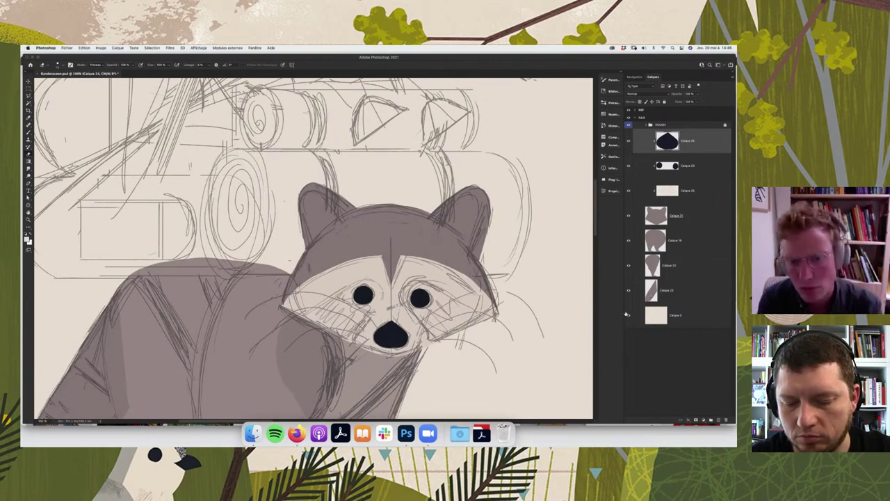
pyautogui.press('super+1')
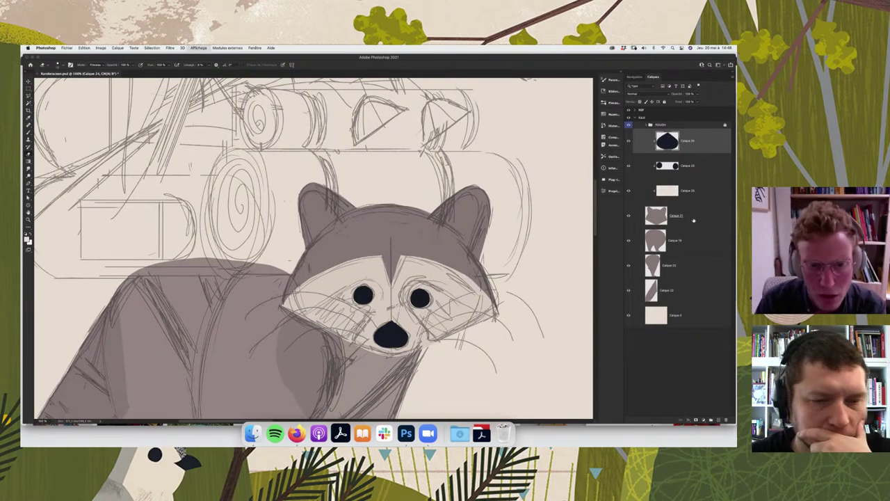
pyautogui.press('super+minus')
pyautogui.press('super+minus')
pyautogui.press('super+minus')
pyautogui.click(694, 218)
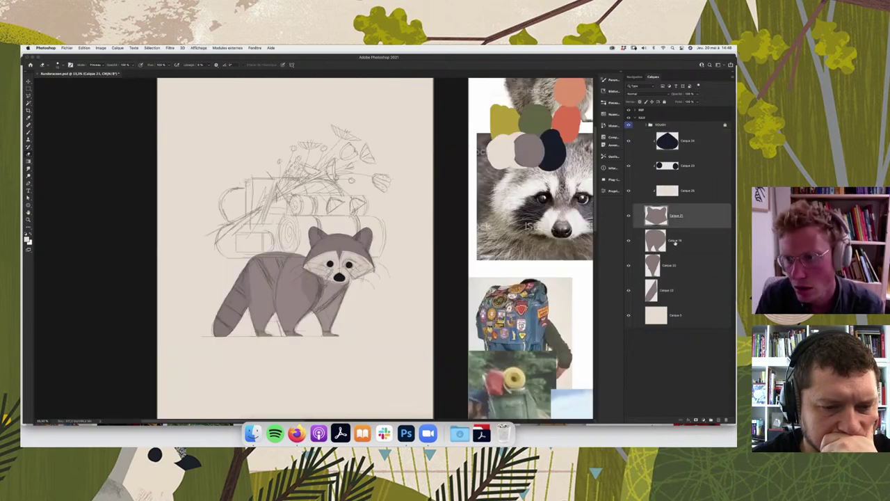
pyautogui.click(678, 243)
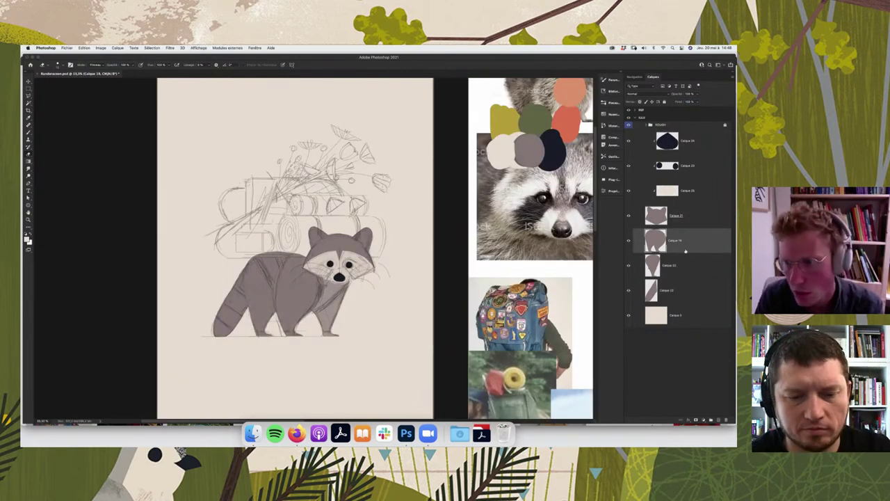
pyautogui.click(678, 266)
# - Pan across the canvas to bring the raccoon photo reference board into view for colour sampling
pyautogui.hscroll(1, 457, 271)
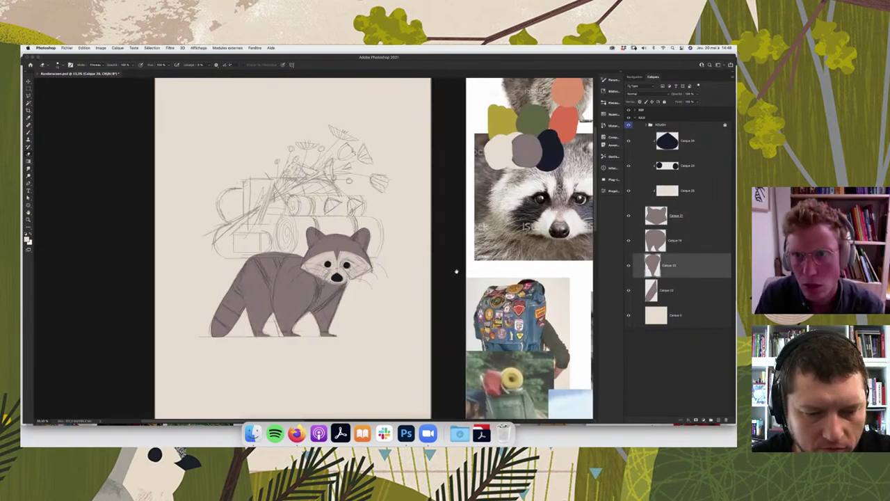
pyautogui.hscroll(2, 338, 389)
pyautogui.scroll(1, 357, 374)
pyautogui.hscroll(5, 272, 362)
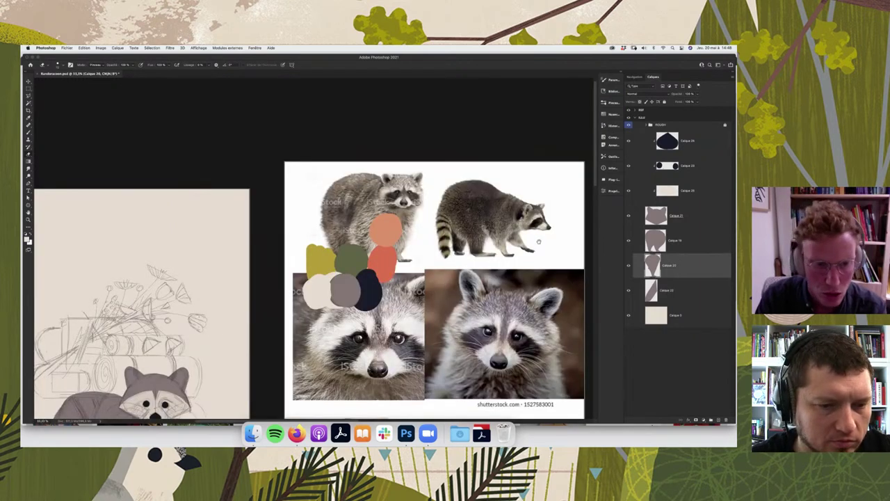
pyautogui.hscroll(-5, 272, 361)
pyautogui.hscroll(-1, 278, 361)
pyautogui.hscroll(8, 278, 360)
pyautogui.scroll(3, 278, 360)
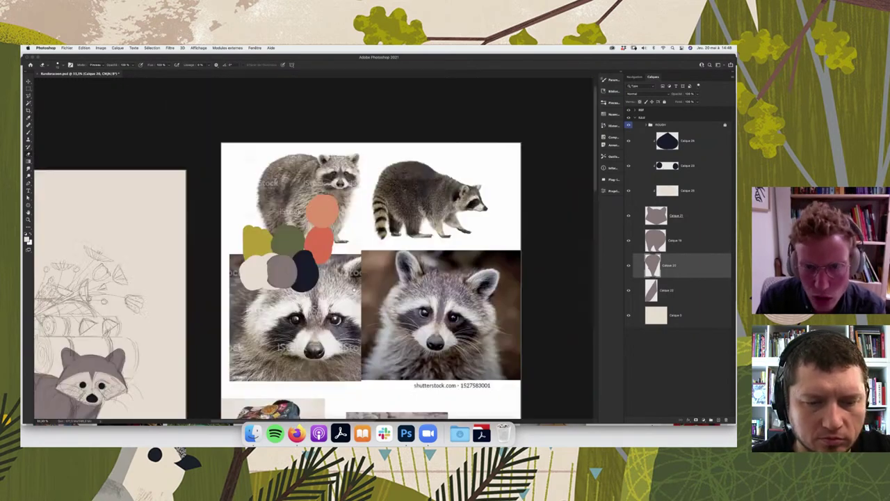
pyautogui.hscroll(-1, 346, 303)
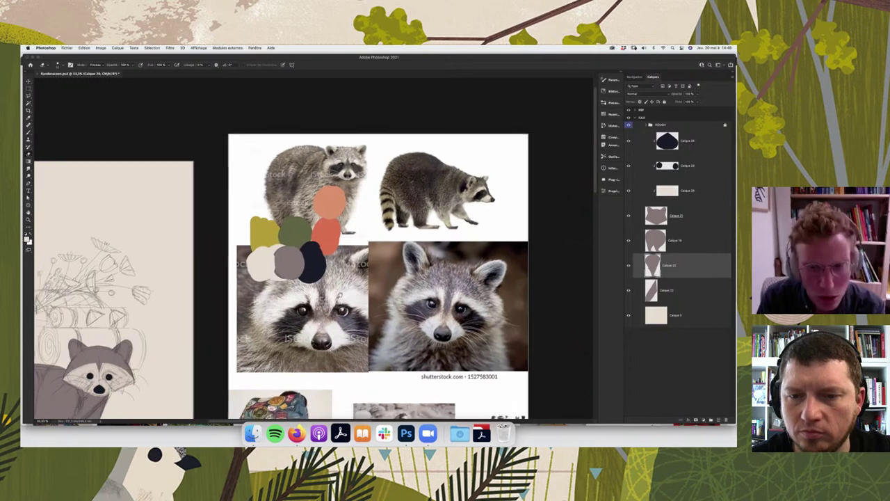
pyautogui.scroll(-1, 340, 295)
pyautogui.hscroll(-1, 340, 296)
pyautogui.scroll(-1, 340, 296)
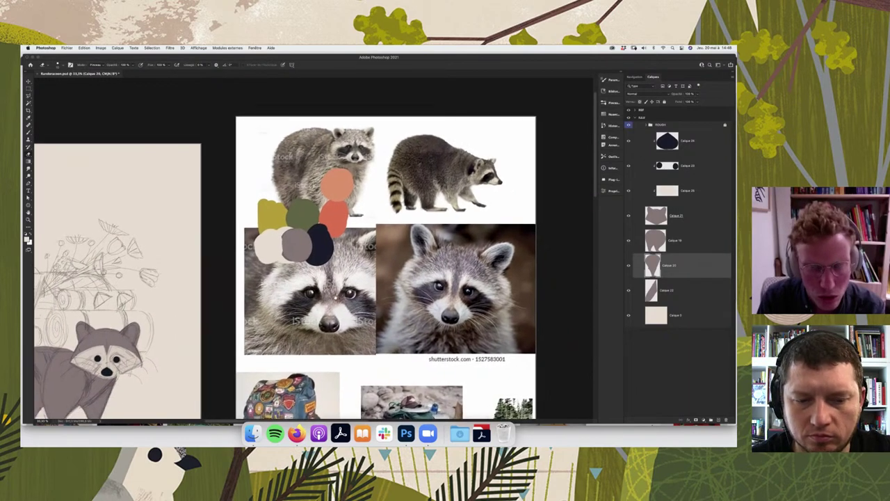
pyautogui.hscroll(1, 337, 296)
pyautogui.scroll(1, 530, 243)
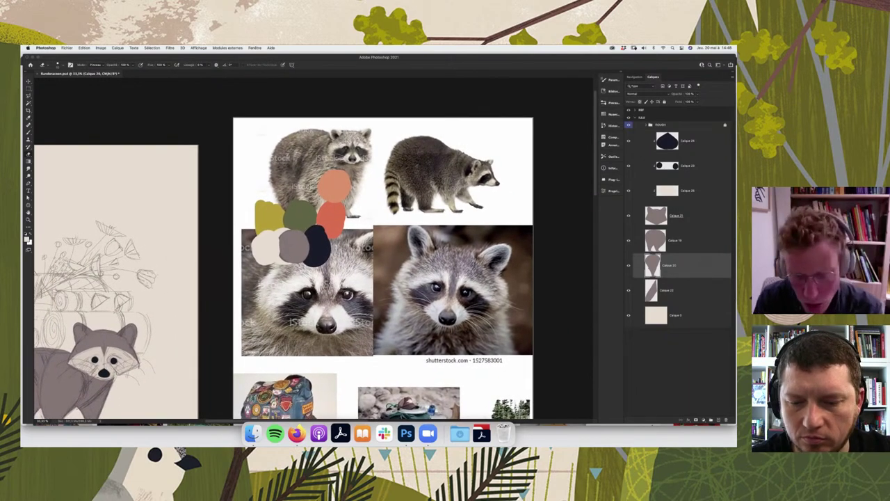
pyautogui.hscroll(-4, 530, 243)
pyautogui.hscroll(-3, 530, 242)
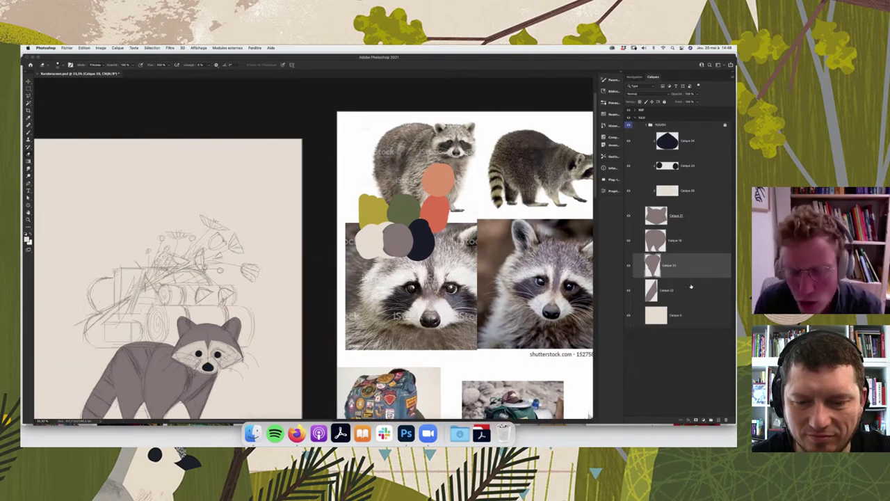
pyautogui.hscroll(-6, 310, 249)
pyautogui.scroll(-3, 310, 250)
pyautogui.hotkey('alt', '[')
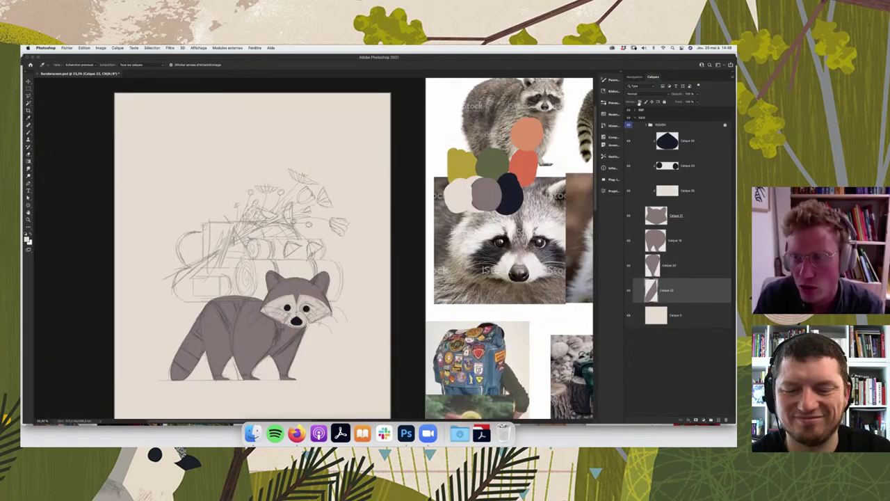
pyautogui.press('Delete')
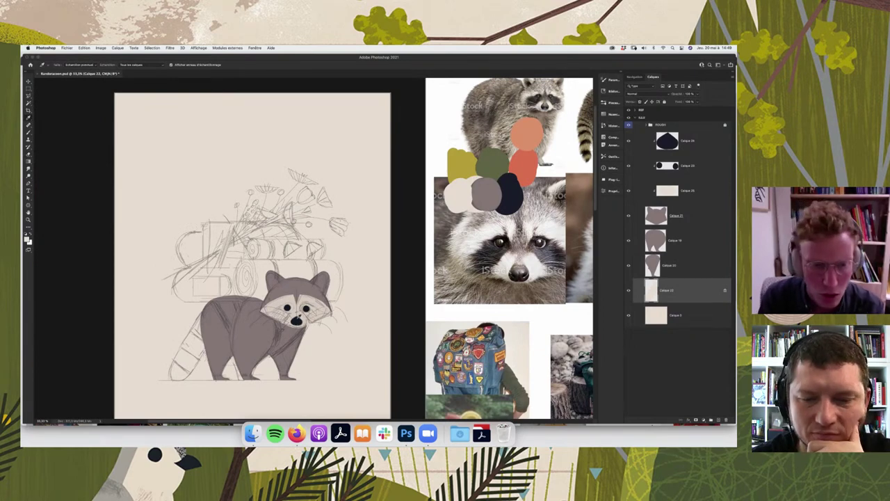
pyautogui.press('super+h')
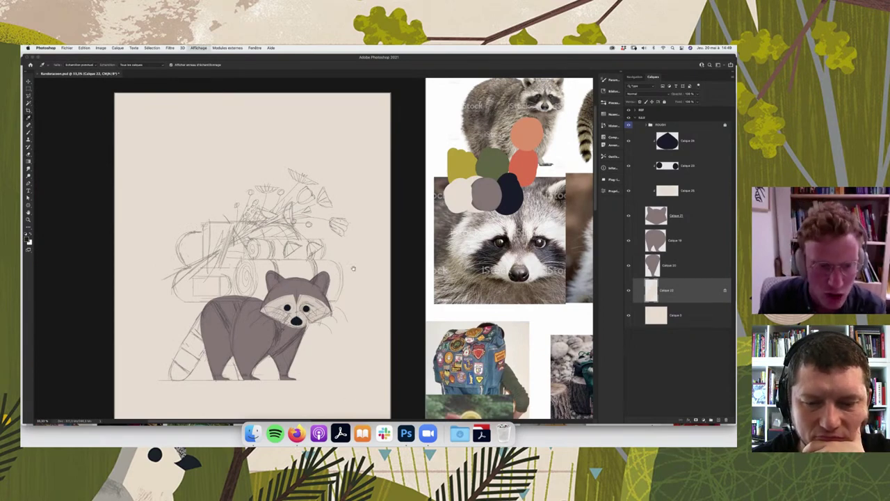
pyautogui.press('super+plus')
pyautogui.press('super+plus')
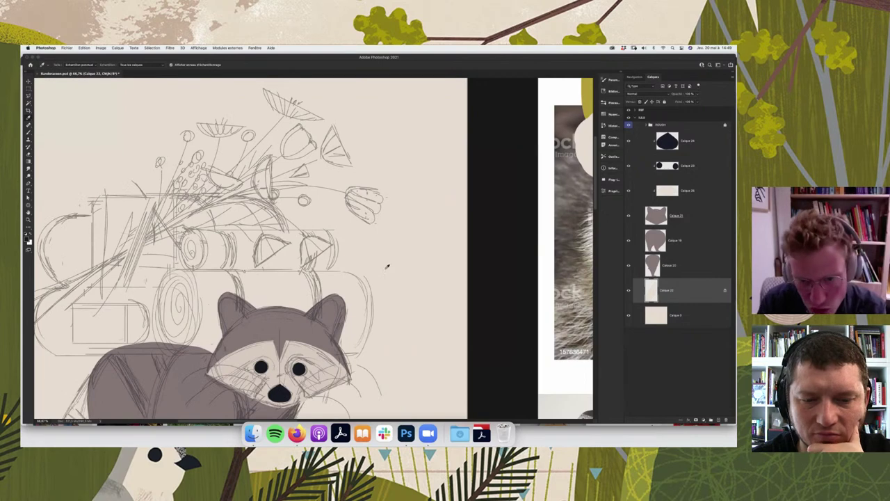
pyautogui.scroll(-3, 387, 266)
pyautogui.hscroll(-4, 387, 266)
pyautogui.press('super+plus')
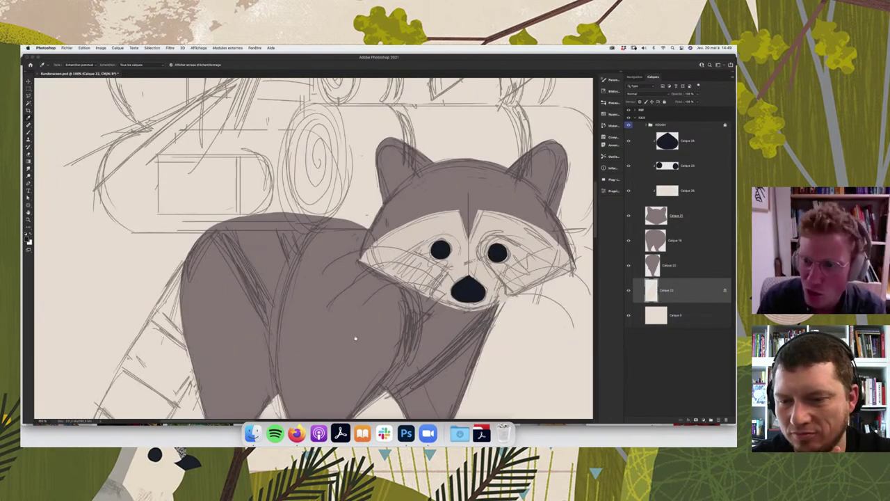
pyautogui.scroll(-2, 313, 249)
pyautogui.hscroll(-5, 313, 249)
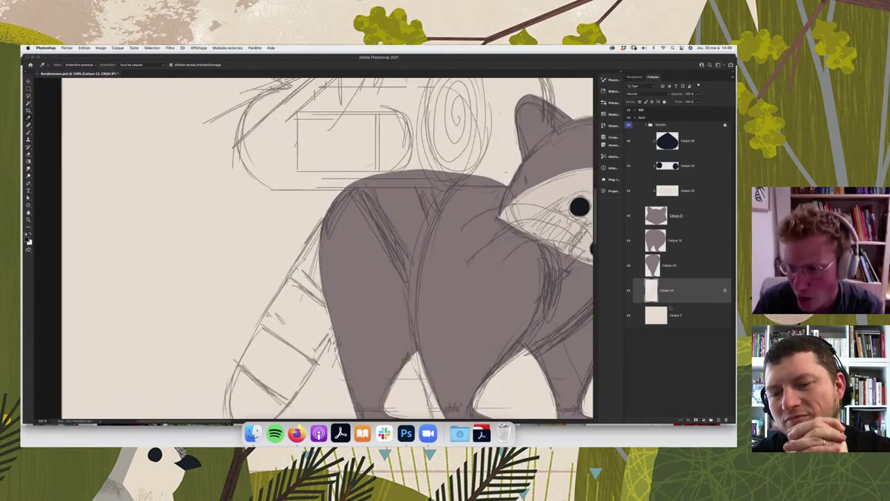
pyautogui.press('super+alt+shift+n')
pyautogui.press('super+alt+g')
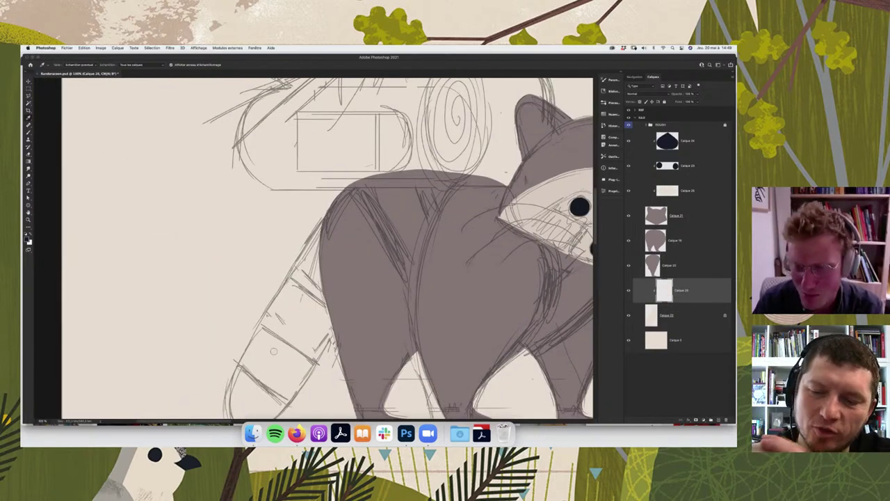
pyautogui.press('b')
pyautogui.scroll(-5, 342, 242)
pyautogui.hscroll(-2, 341, 241)
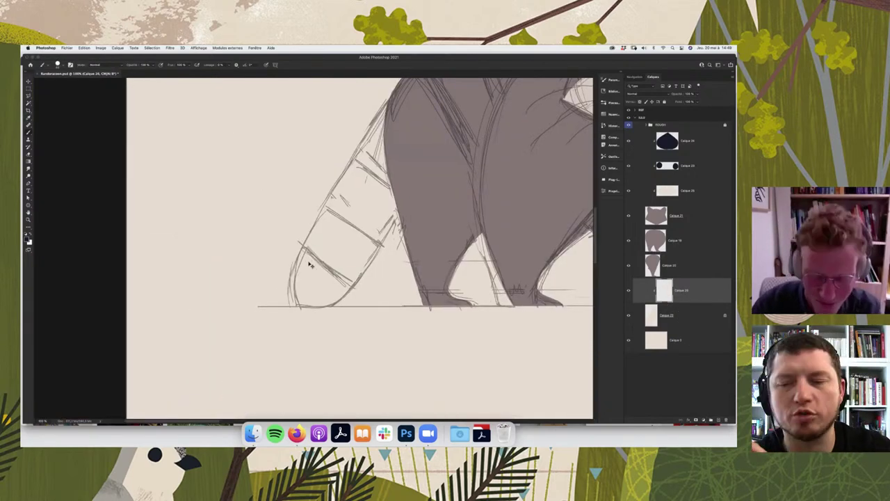
pyautogui.press('super+minus')
pyautogui.press('super+minus')
pyautogui.press('super+minus')
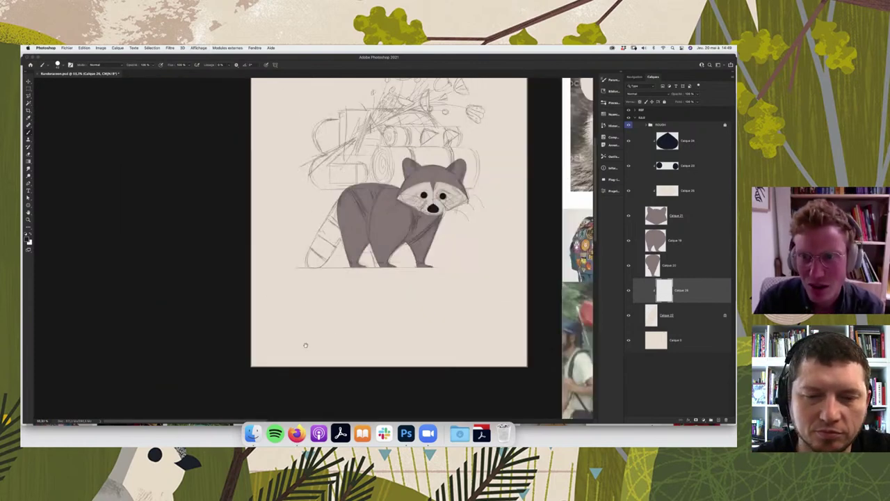
pyautogui.hscroll(5, 342, 317)
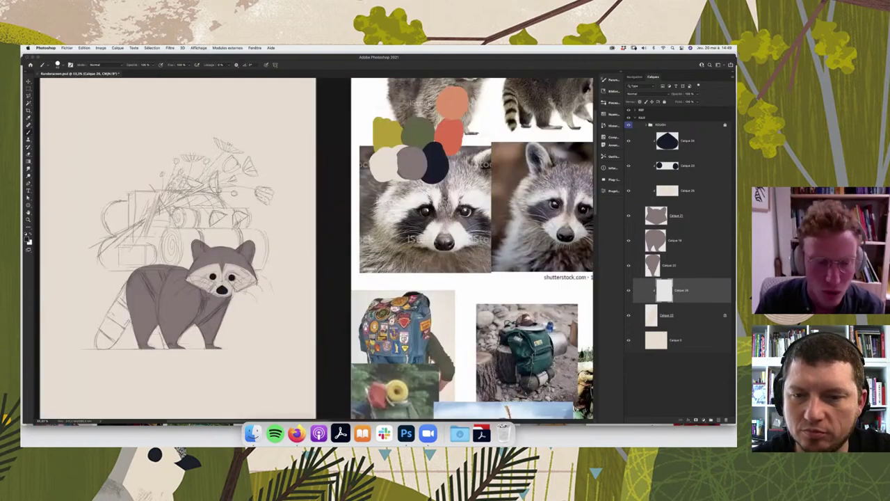
pyautogui.scroll(3, 342, 317)
pyautogui.hscroll(-6, 342, 317)
pyautogui.press('super+plus')
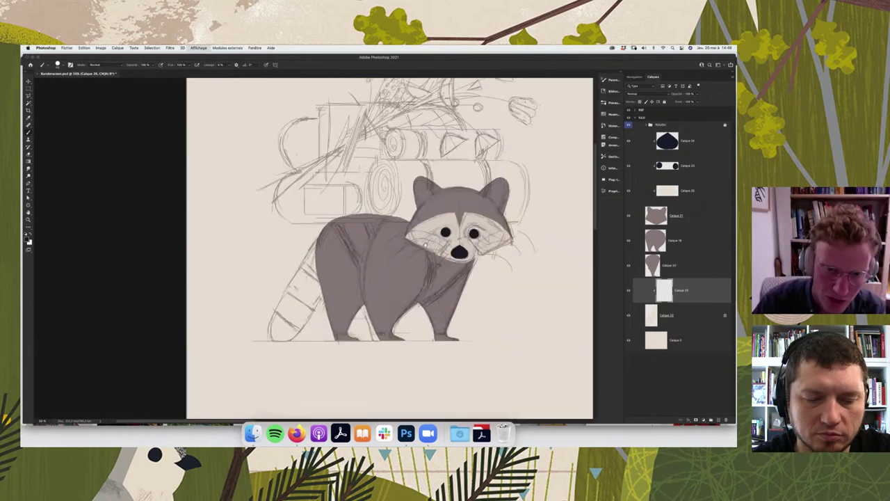
pyautogui.press('super+plus')
pyautogui.press('super+plus')
# - Paint the tail's black tip and a wide black ring band across the tail
pyautogui.moveTo(315, 281)
pyautogui.mouseDown()
pyautogui.moveTo(325, 296)
pyautogui.moveTo(343, 287)
pyautogui.mouseUp()
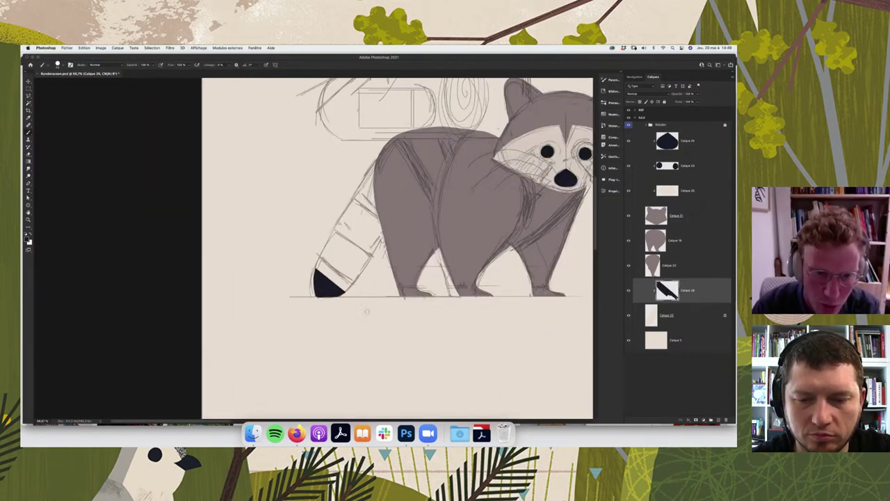
pyautogui.scroll(2, 392, 248)
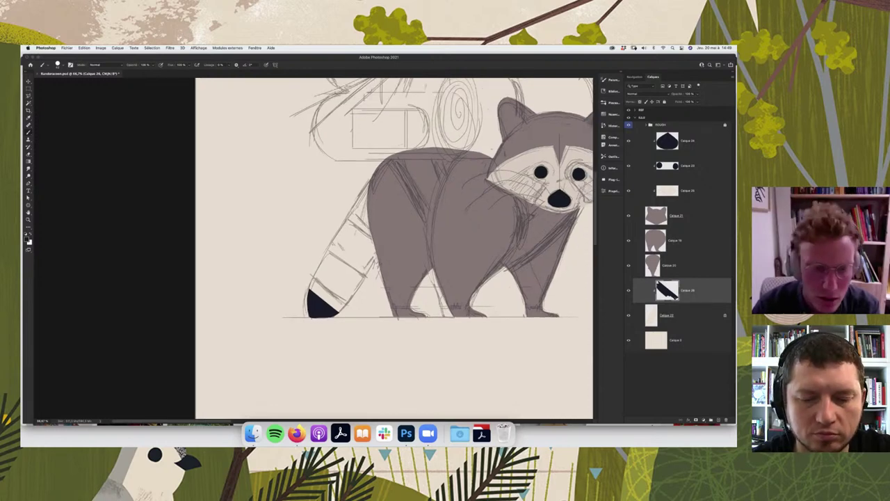
pyautogui.scroll(2, 361, 267)
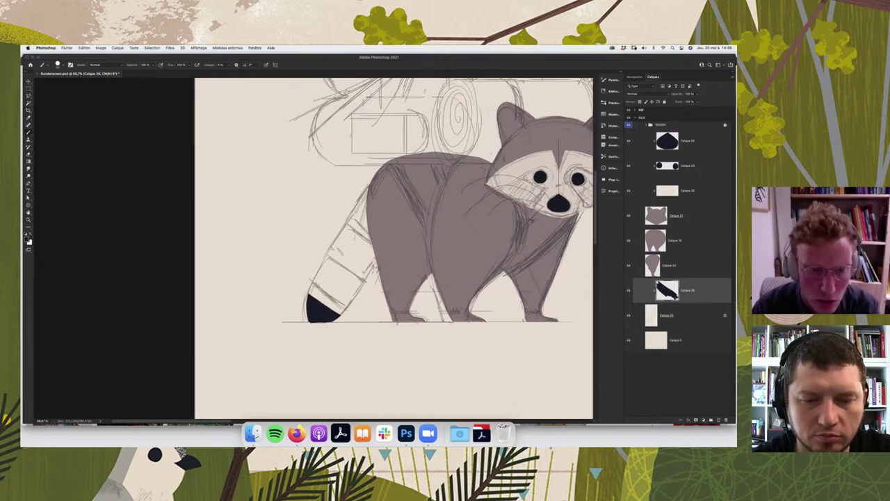
pyautogui.moveTo(310, 313)
pyautogui.mouseDown()
pyautogui.moveTo(344, 291)
pyautogui.moveTo(346, 310)
pyautogui.mouseUp()
pyautogui.moveTo(307, 280); pyautogui.dragTo(348, 310)
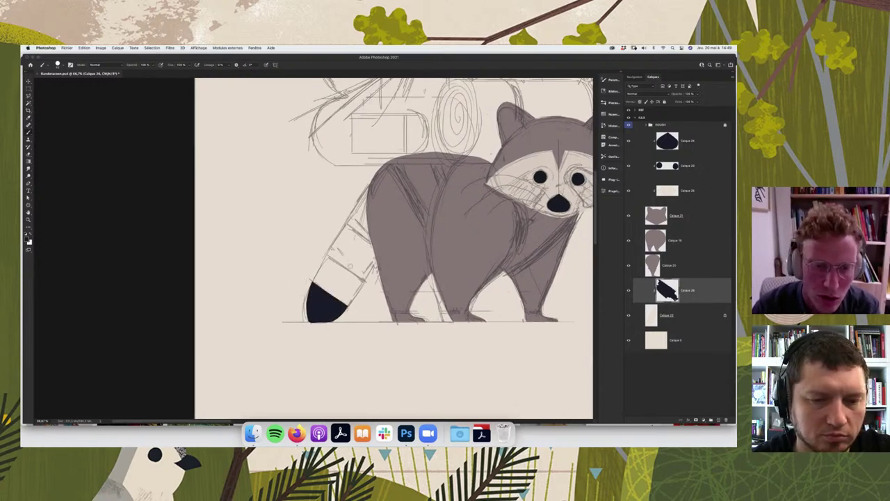
pyautogui.moveTo(328, 252); pyautogui.dragTo(366, 276)
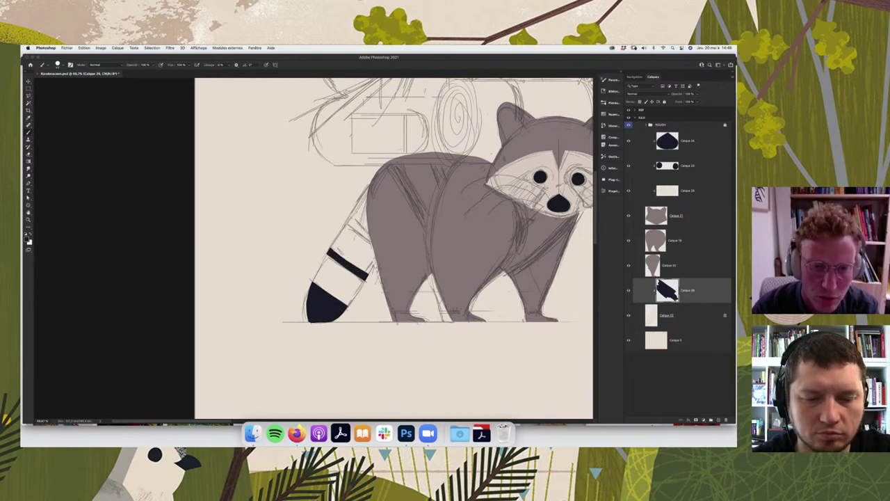
pyautogui.moveTo(331, 243)
pyautogui.mouseDown()
pyautogui.moveTo(373, 271)
pyautogui.moveTo(377, 264)
pyautogui.mouseUp()
pyautogui.moveTo(339, 226); pyautogui.dragTo(375, 254)
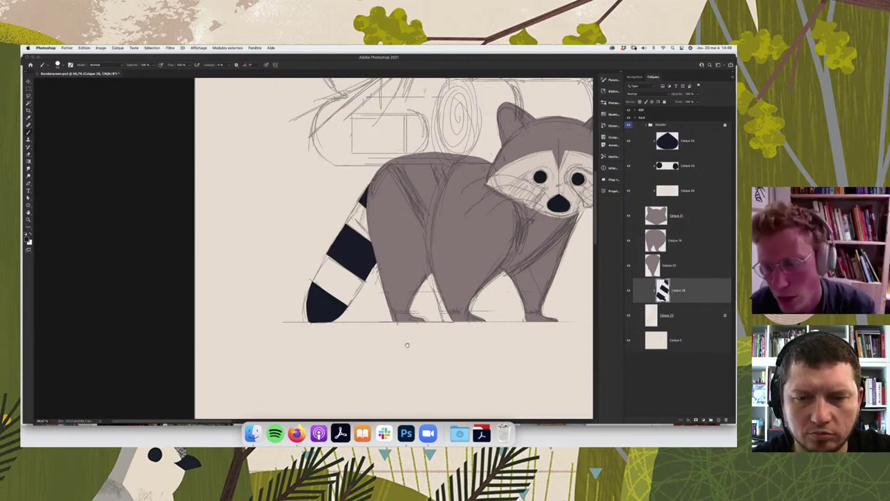
# - Select the body layer Calque 19 and add a new empty layer above it
pyautogui.scroll(2, 453, 266)
pyautogui.hscroll(2, 453, 266)
pyautogui.hscroll(2, 453, 266)
pyautogui.scroll(1, 453, 267)
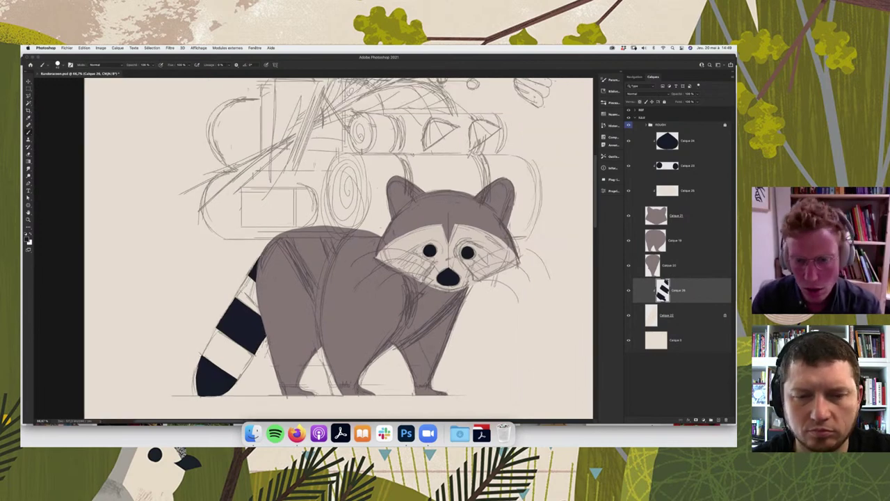
pyautogui.scroll(1, 453, 266)
pyautogui.hotkey('alt', ']')
pyautogui.hotkey('alt', ']')
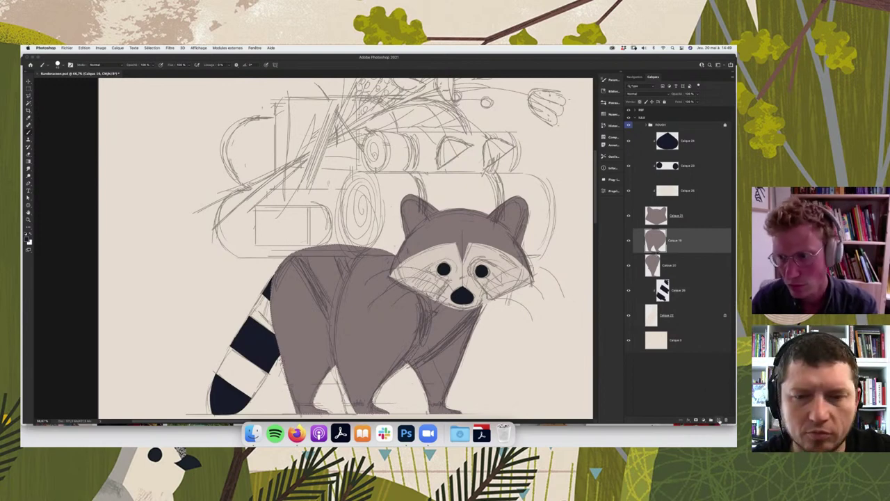
pyautogui.hotkey('ctrl', 'alt', 'shift', 'n')
# - Clip the new layer to the body and paint a long dark diagonal band across the back
pyautogui.hotkey('ctrl', 'alt', 'g')
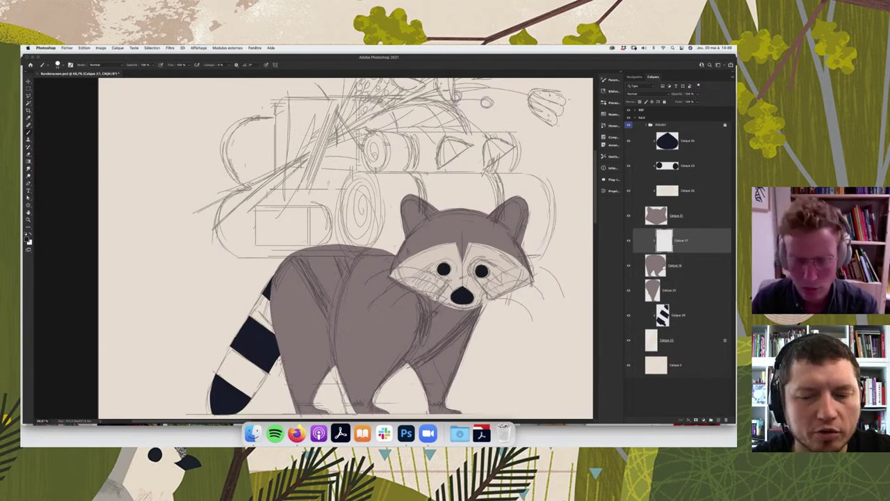
pyautogui.rightClick(302, 249)
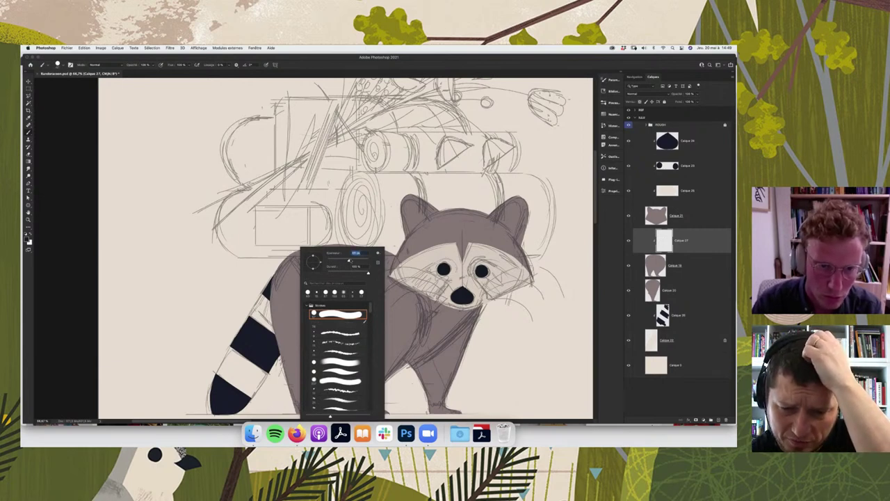
pyautogui.press('Return')
pyautogui.moveTo(291, 255); pyautogui.dragTo(322, 292)
pyautogui.hotkey('ctrl', 'z')
pyautogui.moveTo(294, 251); pyautogui.dragTo(347, 348)
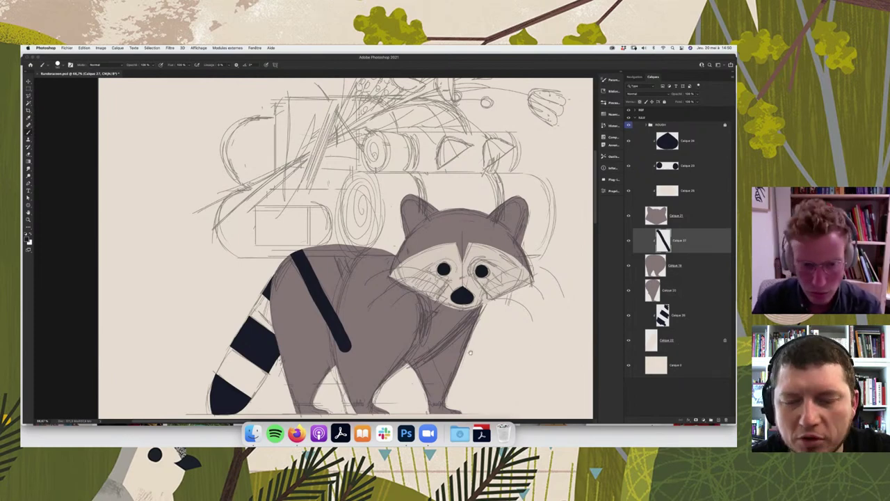
# - Add another blank layer for shading and bring up the foreground colour picker
pyautogui.scroll(-2, 481, 307)
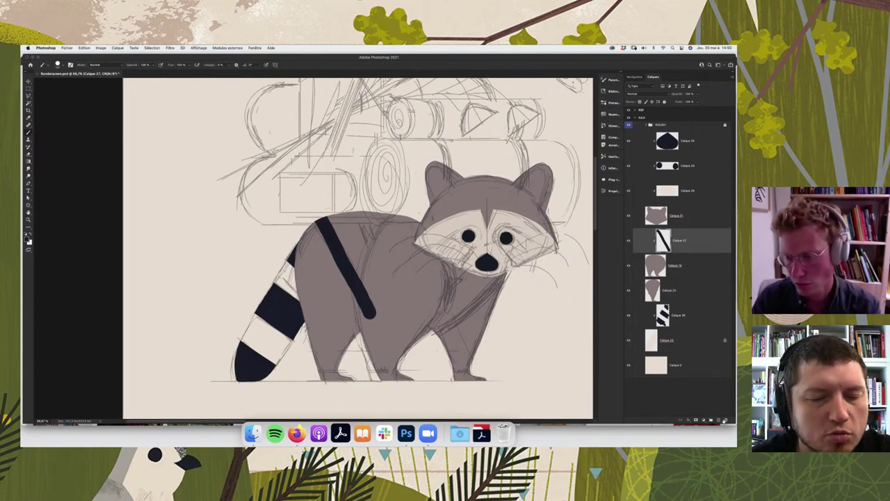
pyautogui.hotkey('ctrl', 'shift', 'alt', 'n')
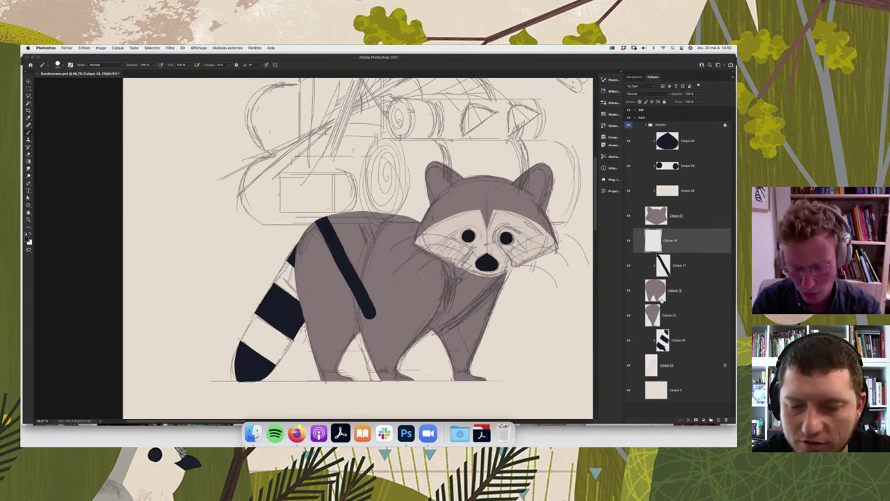
pyautogui.press('i')
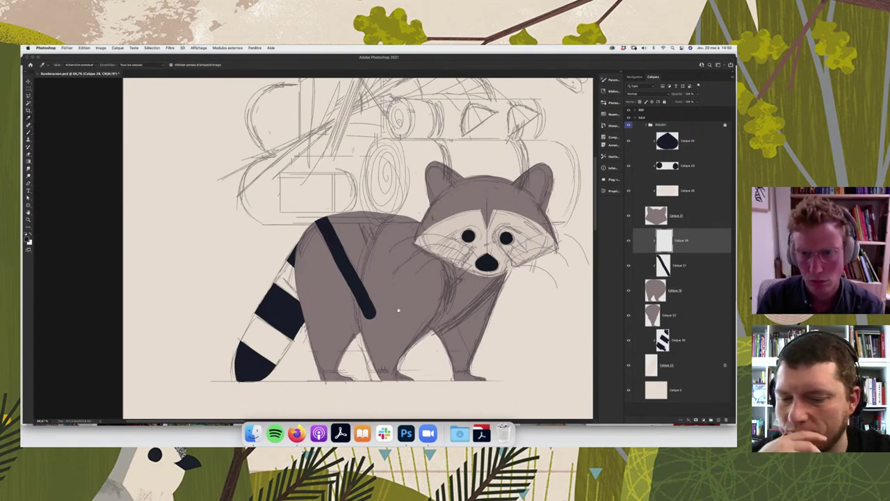
pyautogui.hscroll(5, 353, 327)
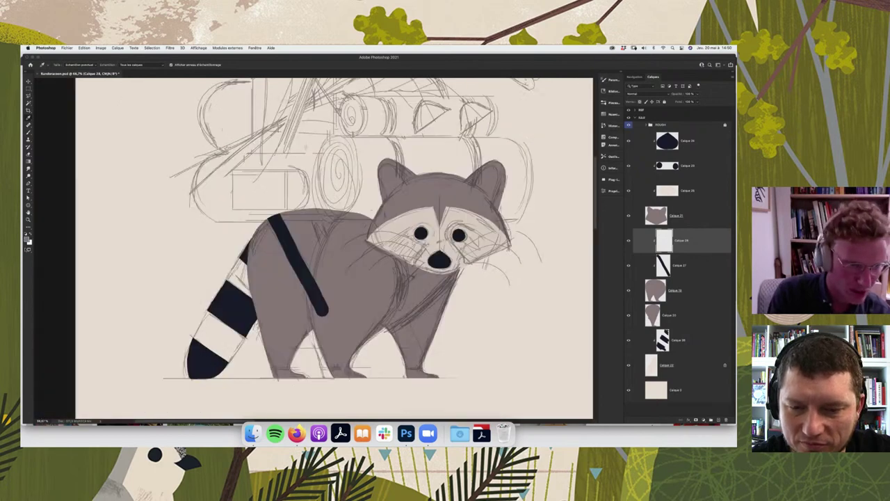
pyautogui.click(28, 239)
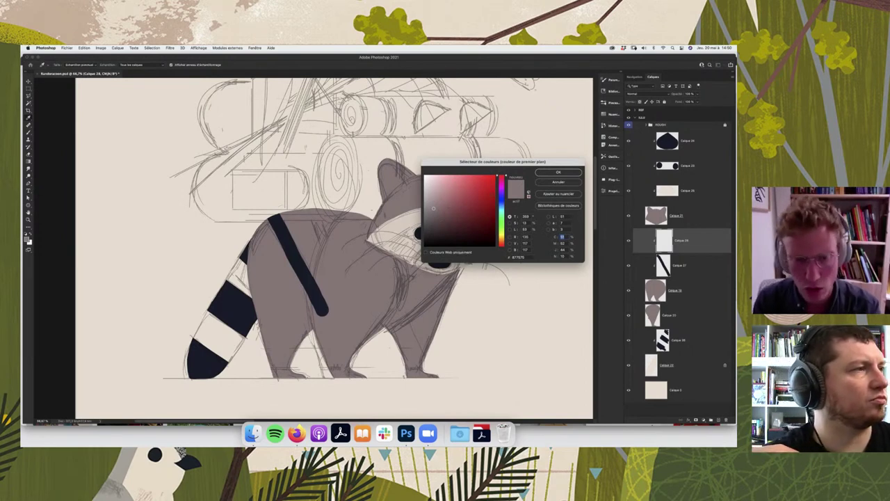
# - Set the foreground colour to a darker reddish brown in the Color Picker
pyautogui.click(445, 206)
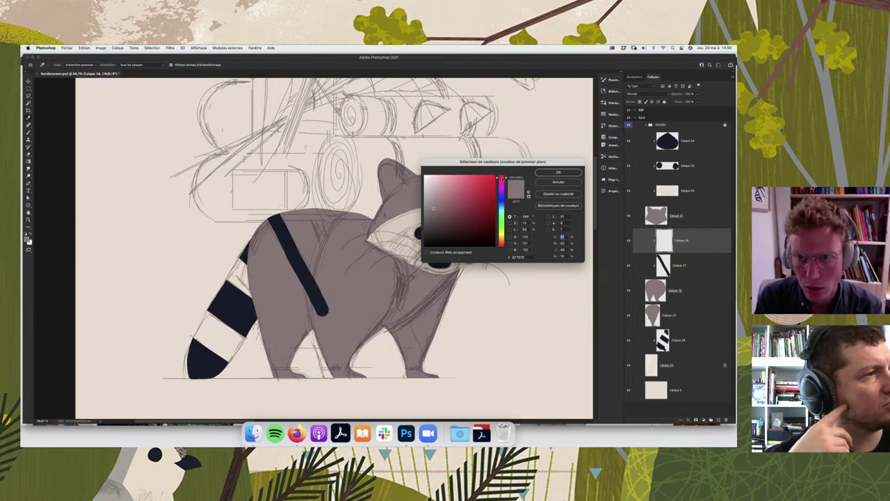
pyautogui.click(441, 219)
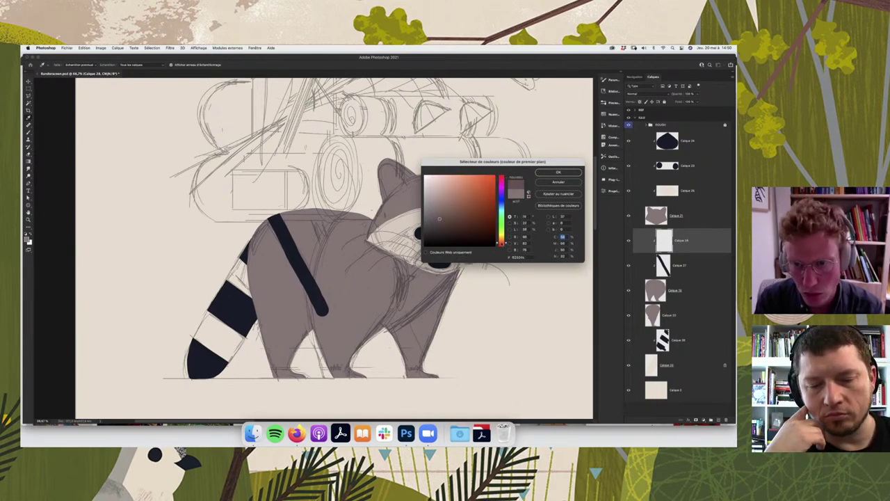
pyautogui.moveTo(502, 180); pyautogui.dragTo(500, 245)
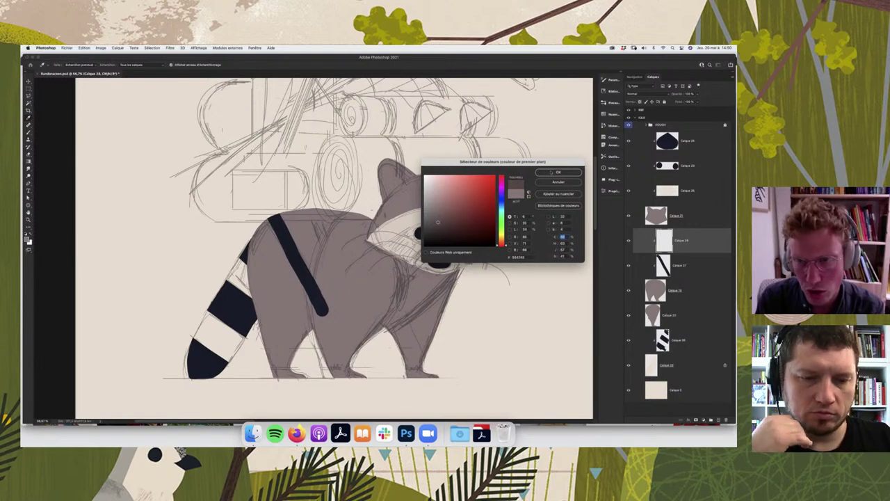
pyautogui.press('Return')
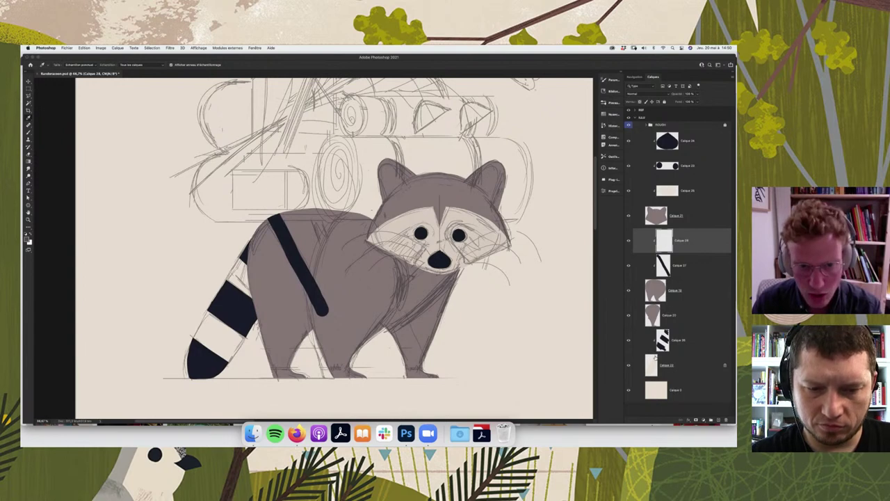
# - Brush dark brown shading over the raccoon's shoulder, chest, central body and front leg
pyautogui.press('b')
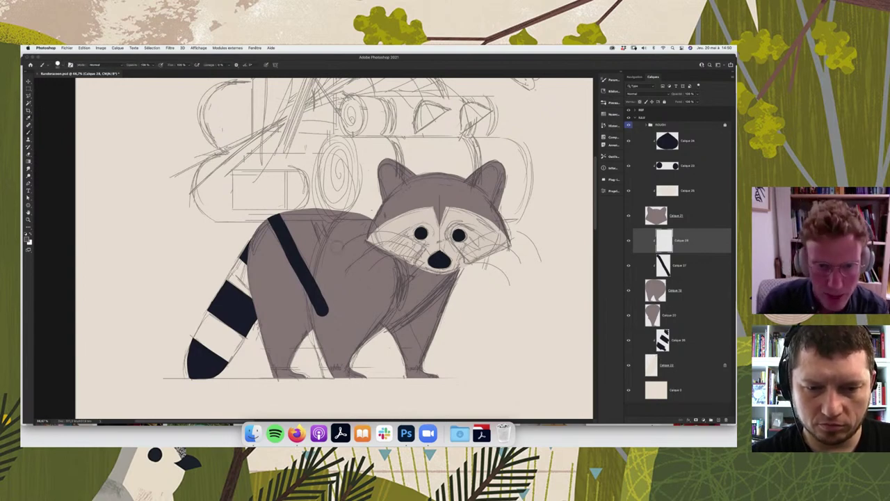
pyautogui.moveTo(349, 216); pyautogui.dragTo(312, 284)
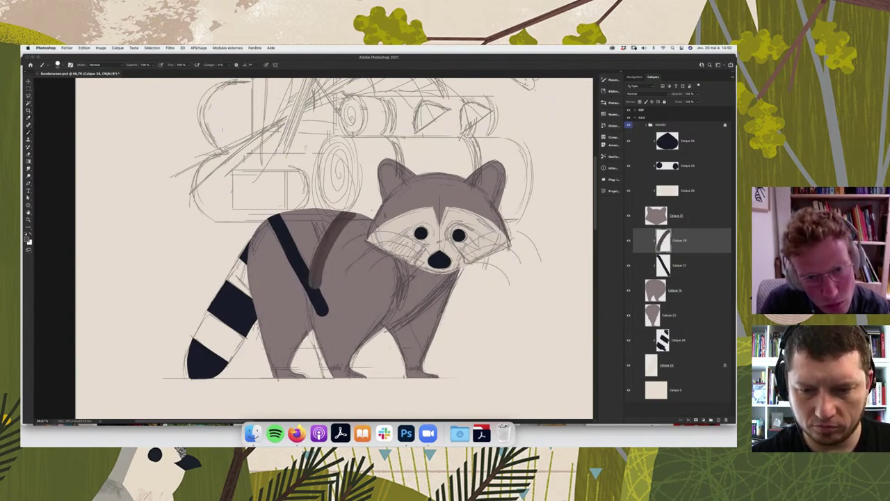
pyautogui.hotkey('ctrl', 'z')
pyautogui.moveTo(351, 211)
pyautogui.mouseDown()
pyautogui.moveTo(314, 305)
pyautogui.moveTo(351, 388)
pyautogui.mouseUp()
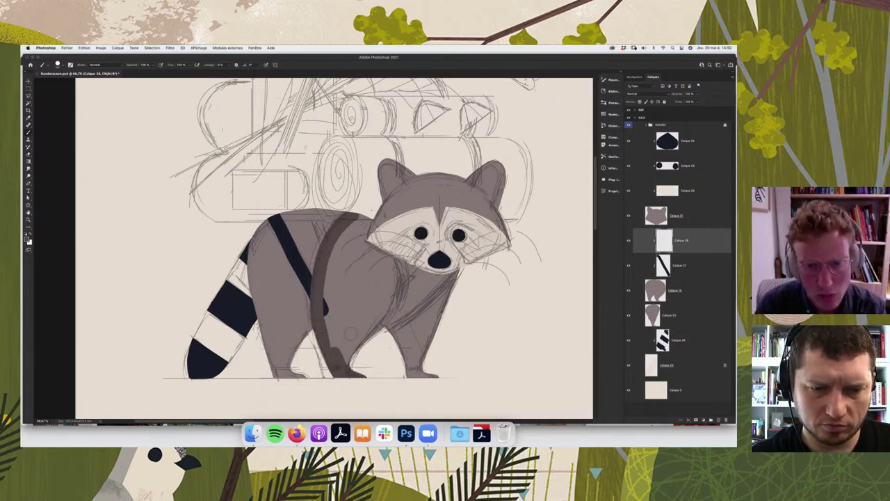
pyautogui.moveTo(393, 249)
pyautogui.mouseDown()
pyautogui.moveTo(364, 341)
pyautogui.moveTo(388, 324)
pyautogui.mouseUp()
pyautogui.moveTo(389, 281)
pyautogui.mouseDown()
pyautogui.moveTo(352, 359)
pyautogui.moveTo(335, 324)
pyautogui.mouseUp()
pyautogui.moveTo(334, 272); pyautogui.dragTo(325, 337)
pyautogui.moveTo(334, 252)
pyautogui.mouseDown()
pyautogui.moveTo(351, 326)
pyautogui.moveTo(386, 251)
pyautogui.moveTo(359, 292)
pyautogui.mouseUp()
pyautogui.moveTo(360, 214); pyautogui.dragTo(333, 250)
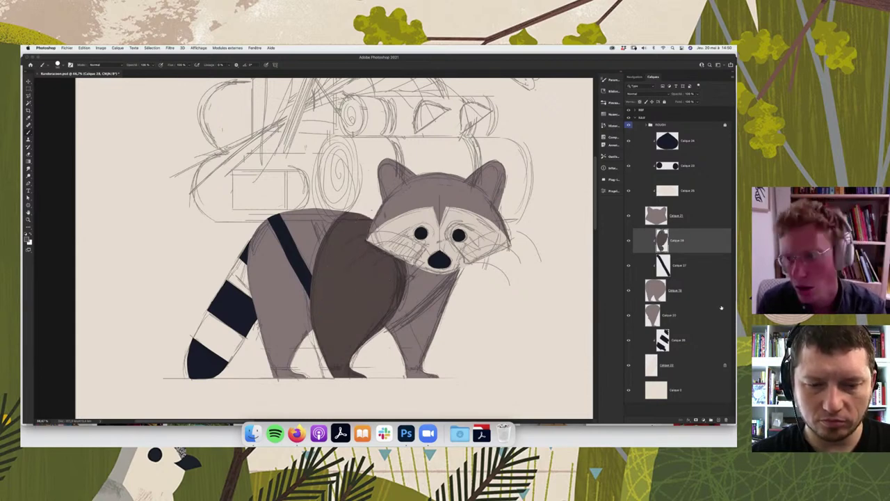
pyautogui.click(688, 191)
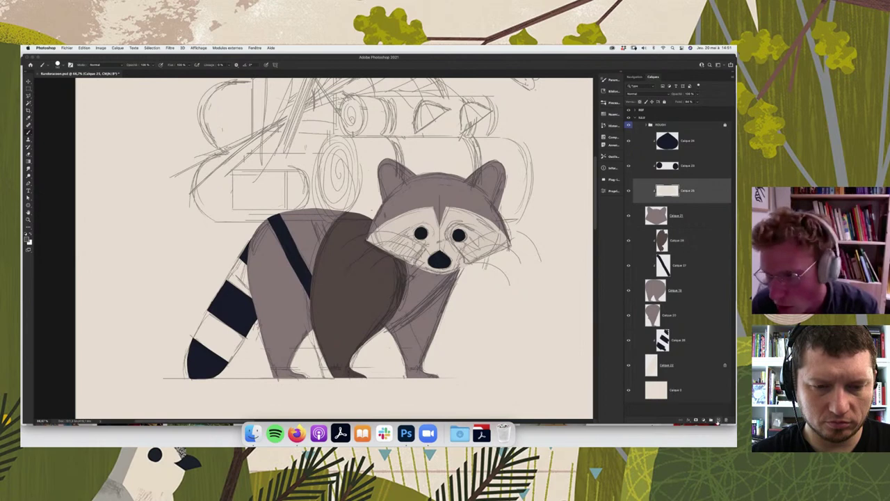
# - Add a new layer above Calque 25 and paint brown shading below the left eye
pyautogui.hotkey('ctrl', 'shift', 'alt', 'n')
pyautogui.hotkey('ctrl', '+')
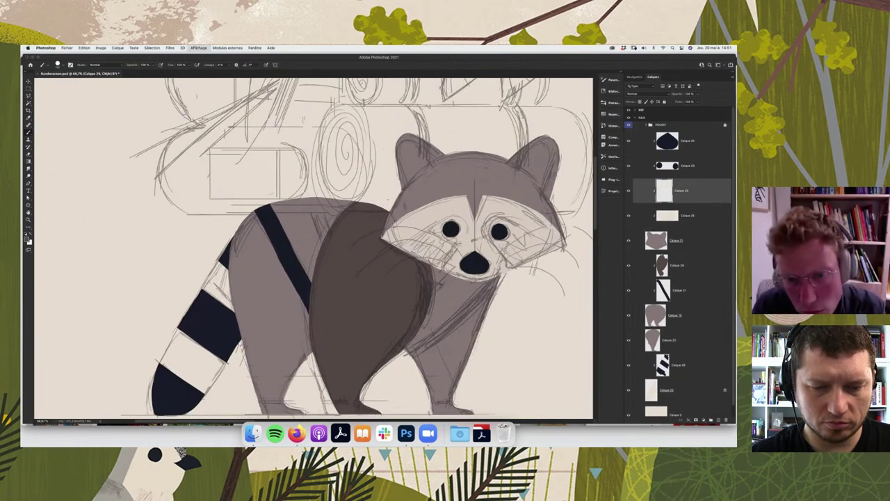
pyautogui.hotkey('ctrl', '+')
pyautogui.moveTo(457, 234)
pyautogui.mouseDown()
pyautogui.moveTo(417, 255)
pyautogui.moveTo(459, 231)
pyautogui.moveTo(445, 228)
pyautogui.moveTo(490, 212)
pyautogui.moveTo(491, 233)
pyautogui.moveTo(448, 271)
pyautogui.moveTo(434, 261)
pyautogui.mouseUp()
pyautogui.hscroll(1, 312, 244)
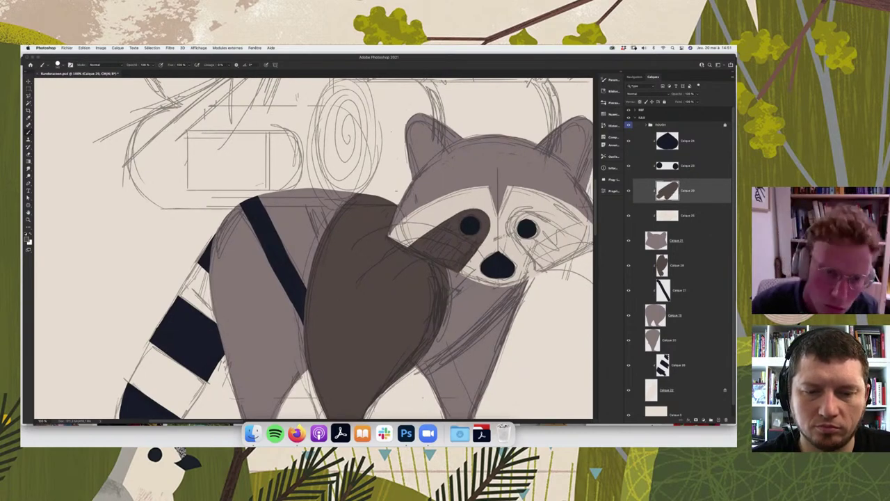
pyautogui.hscroll(3, 313, 250)
pyautogui.hscroll(3, 313, 250)
# - Paint a matching dark triangular shading patch around the right eye, undoing one stray stroke
pyautogui.moveTo(346, 250)
pyautogui.mouseDown()
pyautogui.moveTo(362, 273)
pyautogui.moveTo(318, 237)
pyautogui.moveTo(365, 271)
pyautogui.mouseUp()
pyautogui.hotkey('ctrl', 'z')
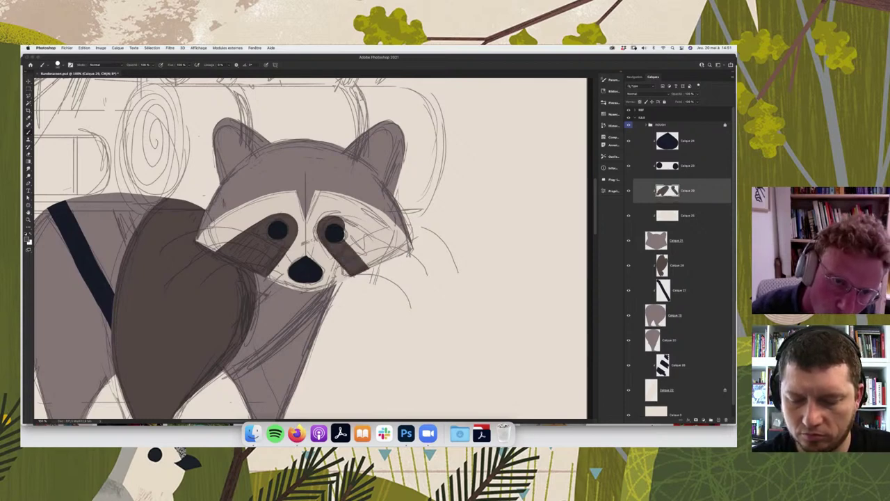
pyautogui.moveTo(348, 224); pyautogui.dragTo(405, 258)
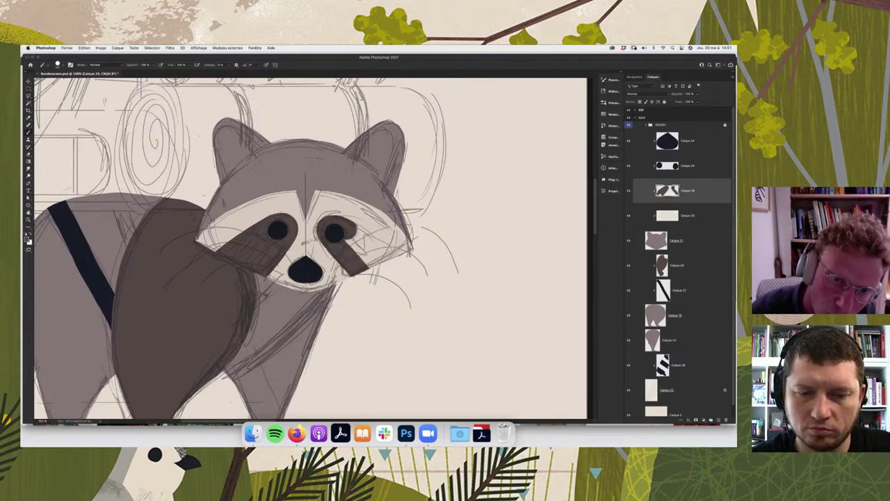
pyautogui.moveTo(349, 242); pyautogui.dragTo(375, 265)
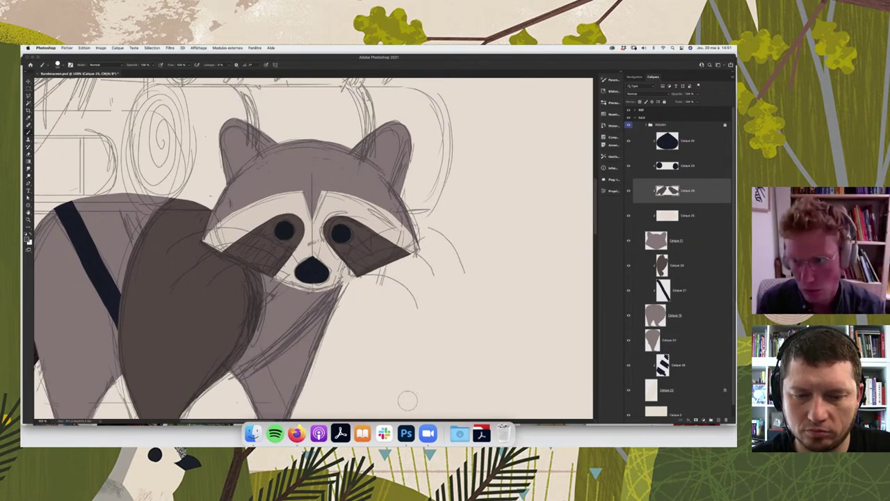
pyautogui.hscroll(-3, 407, 397)
# - Nudge the right eye patch slightly left and down with a marquee selection and Free Transform
pyautogui.press('m')
pyautogui.moveTo(448, 290); pyautogui.dragTo(476, 291)
pyautogui.hotkey('ctrl', 't')
pyautogui.moveTo(401, 248); pyautogui.dragTo(398, 250)
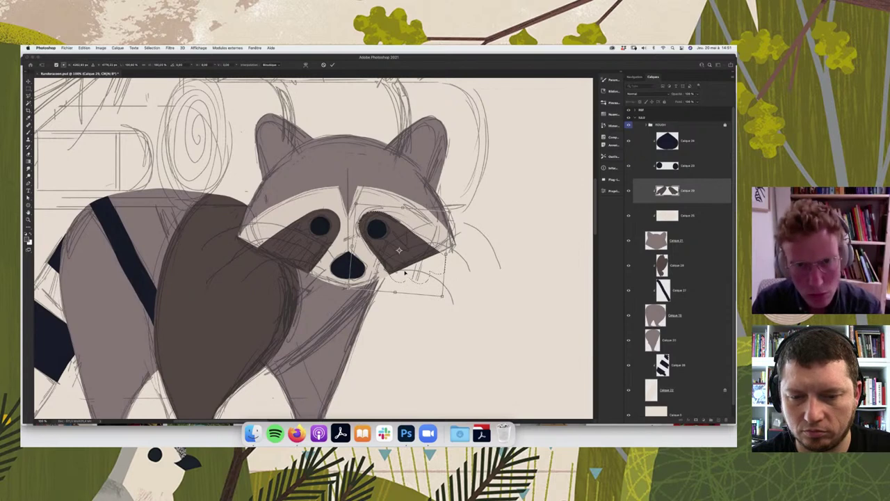
pyautogui.press('Return')
pyautogui.hotkey('ctrl', 'd')
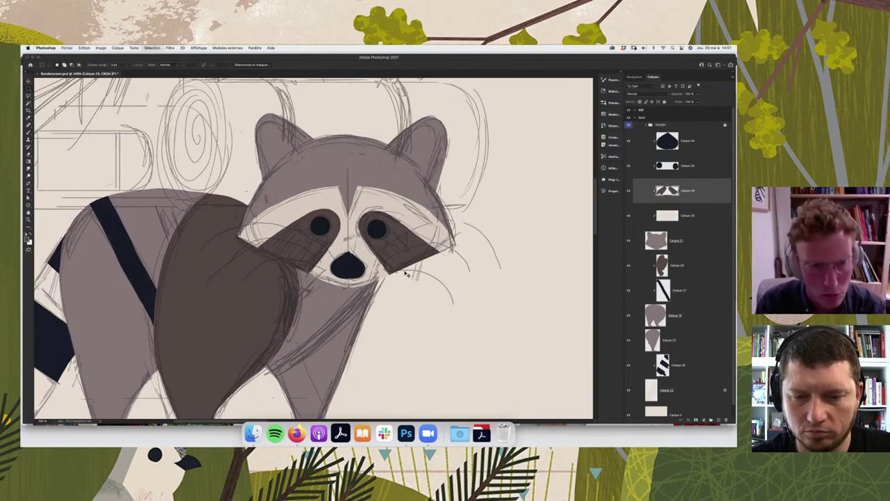
pyautogui.hotkey('ctrl', 'h')
pyautogui.hotkey('ctrl', '-')
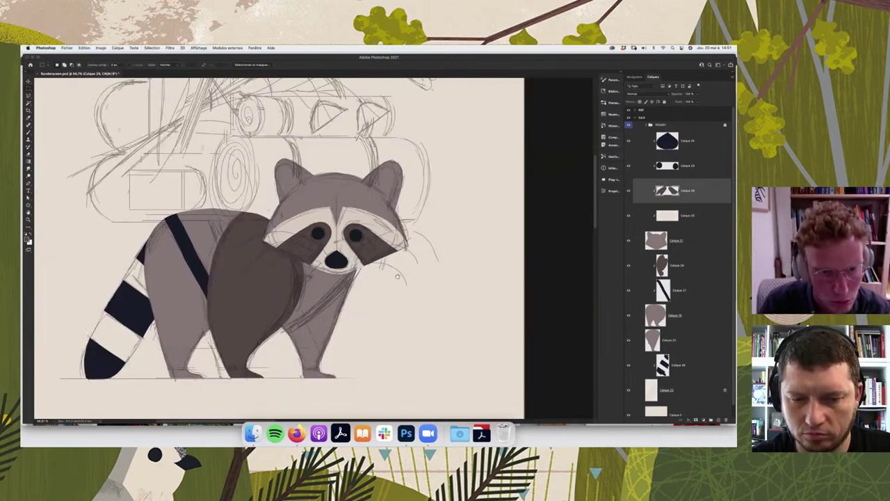
# - Zoom out on the raccoon illustration and select the Calque 23 layer
pyautogui.hotkey('ctrl', '-')
pyautogui.hscroll(-3, 417, 234)
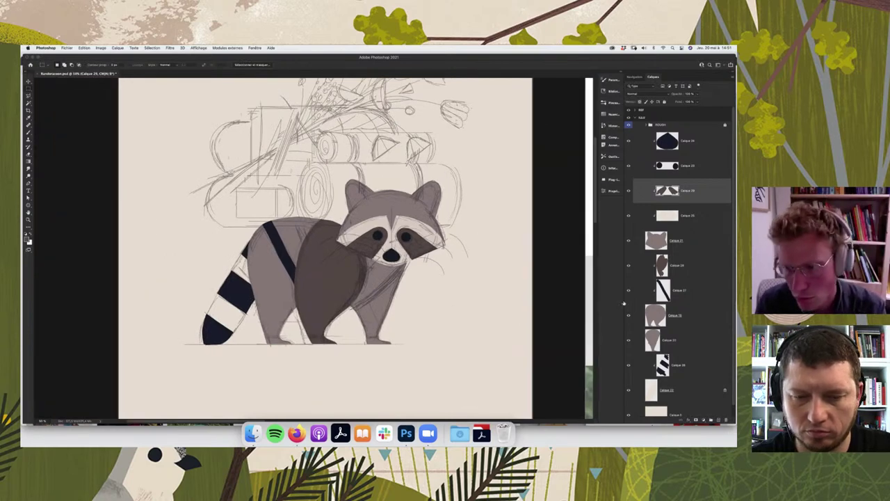
pyautogui.click(688, 339)
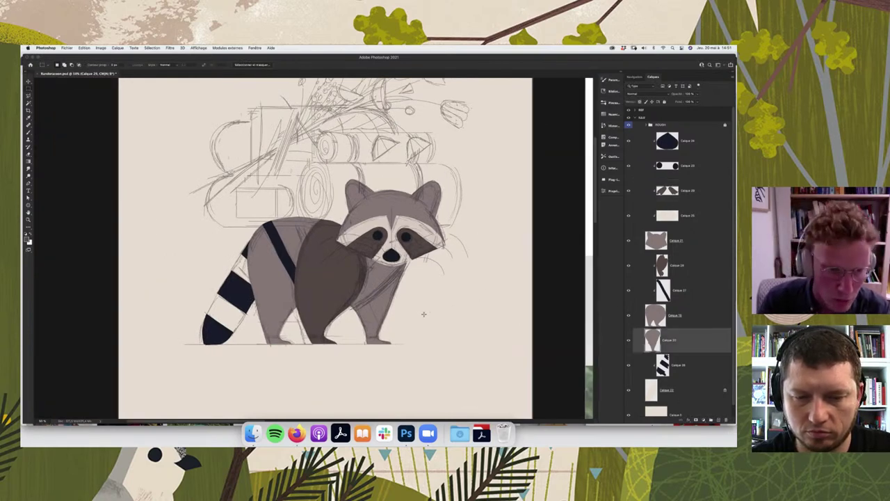
pyautogui.hscroll(1, 271, 354)
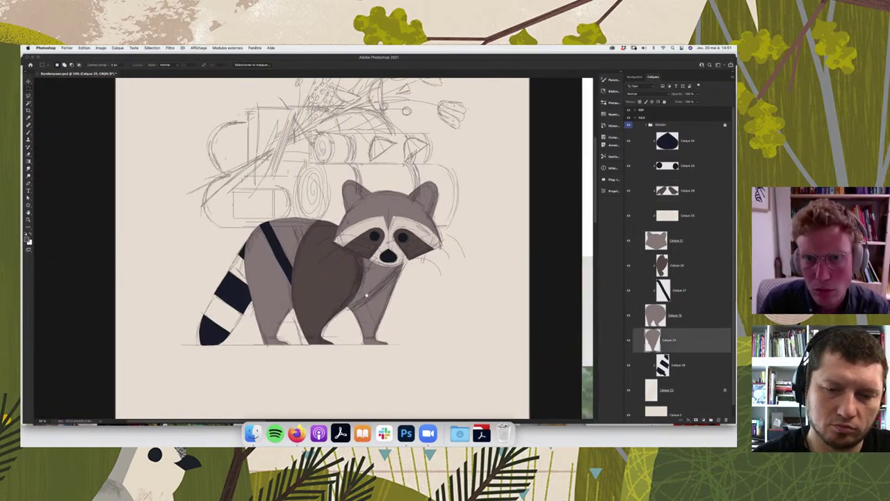
pyautogui.hscroll(5, 327, 213)
pyautogui.scroll(1, 327, 213)
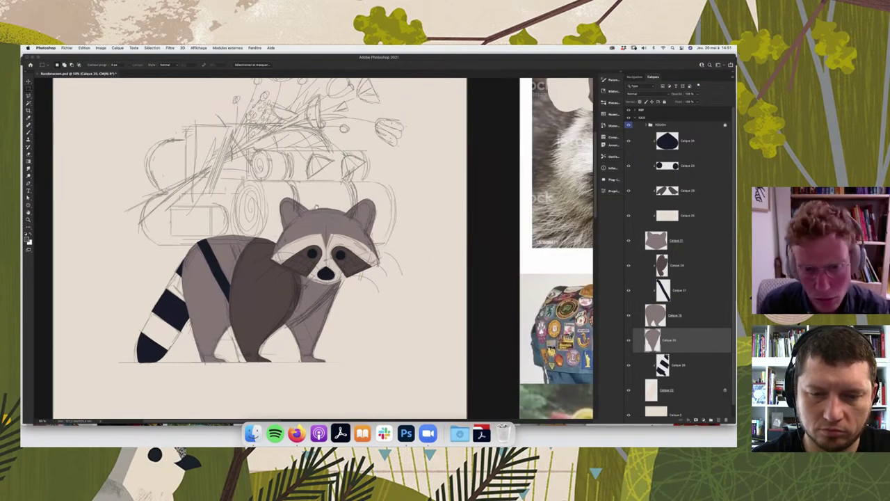
pyautogui.hscroll(10, 524, 245)
pyautogui.hscroll(-15, 524, 245)
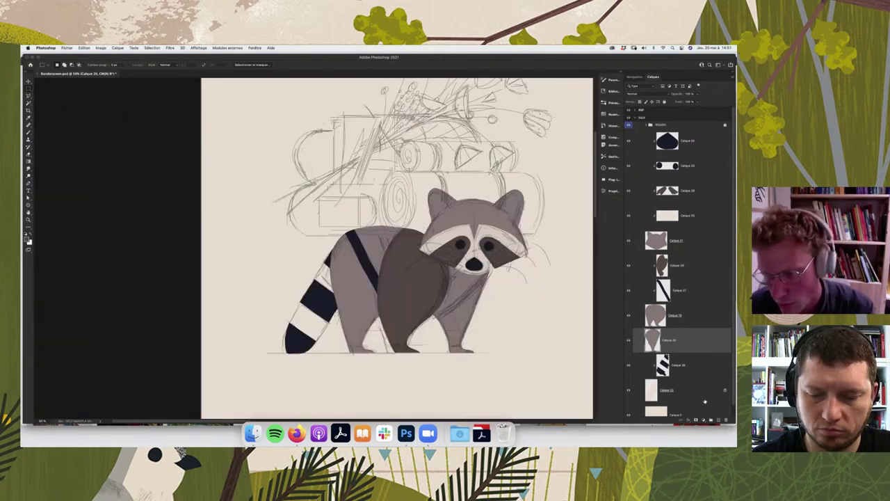
# - Hide the pencil sketch and add a new layer clipped to the dark body shape
pyautogui.click(669, 268)
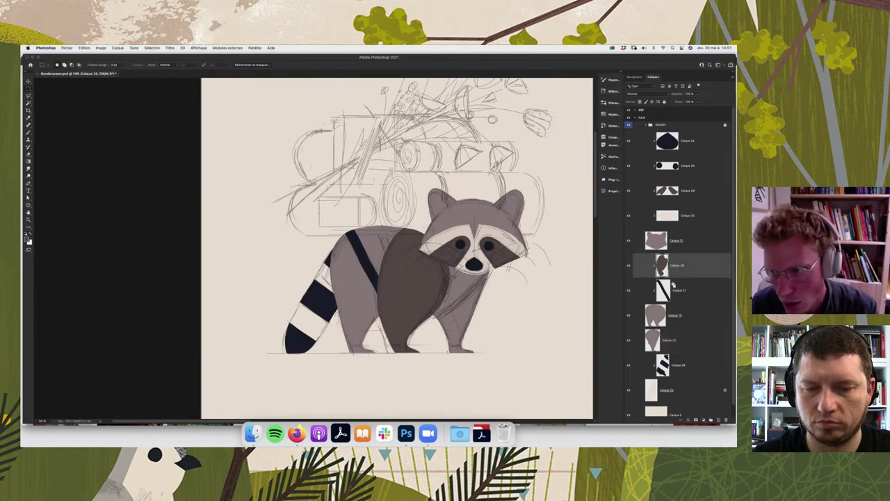
pyautogui.click(629, 265)
pyautogui.click(630, 266)
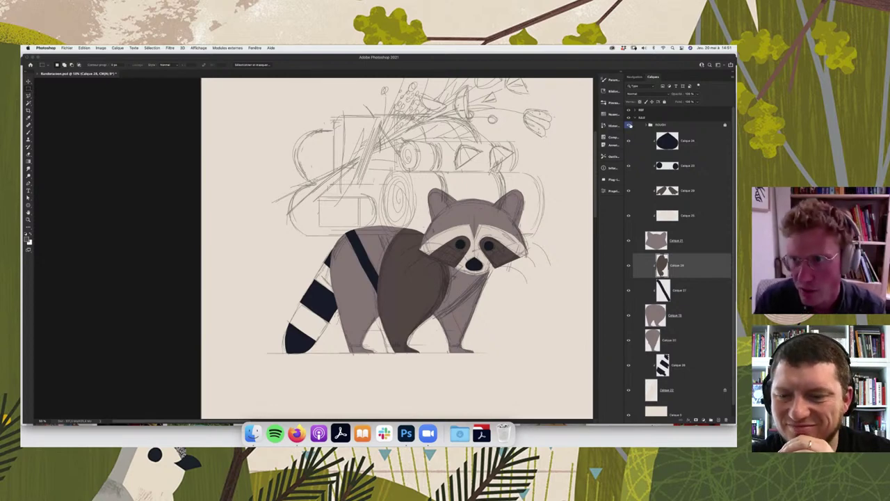
pyautogui.click(628, 116)
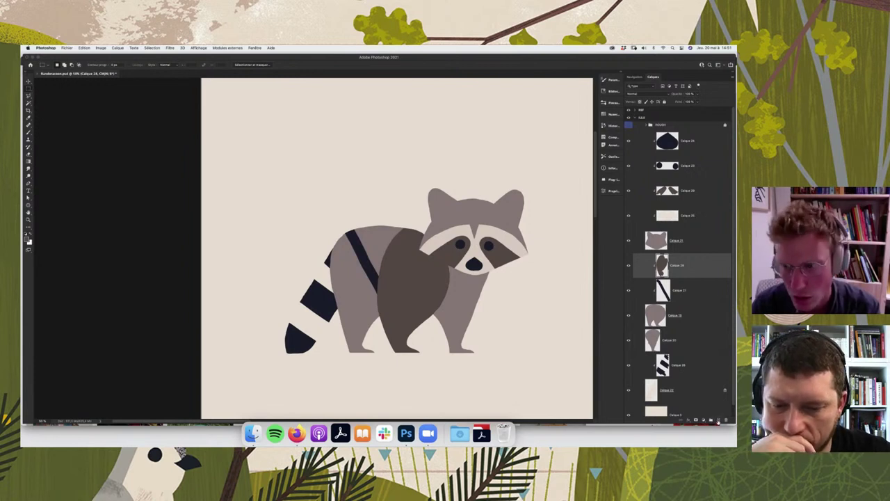
pyautogui.click(712, 416)
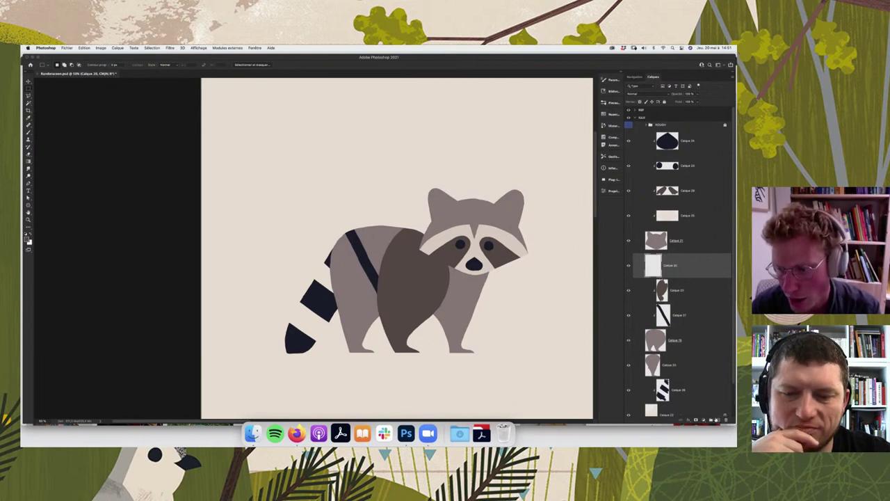
pyautogui.keyDown('alt'); pyautogui.click(677, 281); pyautogui.keyUp('alt')
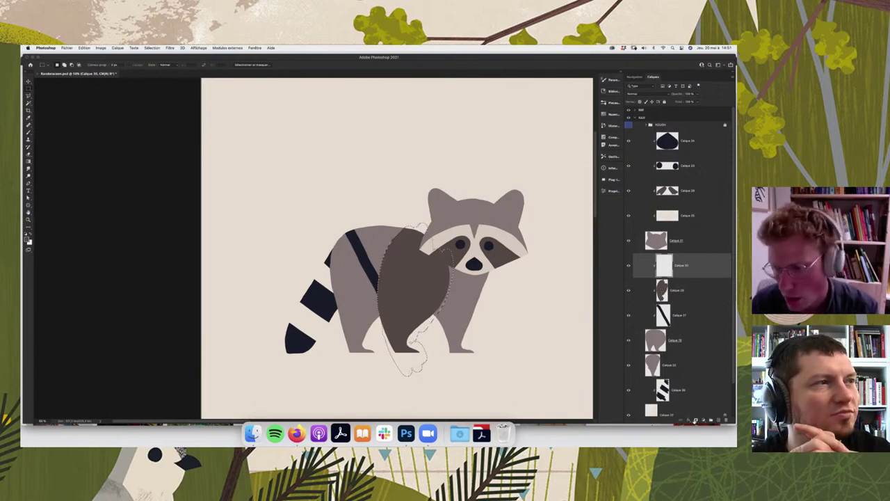
# - Mask Calque 30 to the chest selection and pick a texture brush preset for painting
pyautogui.click(695, 420)
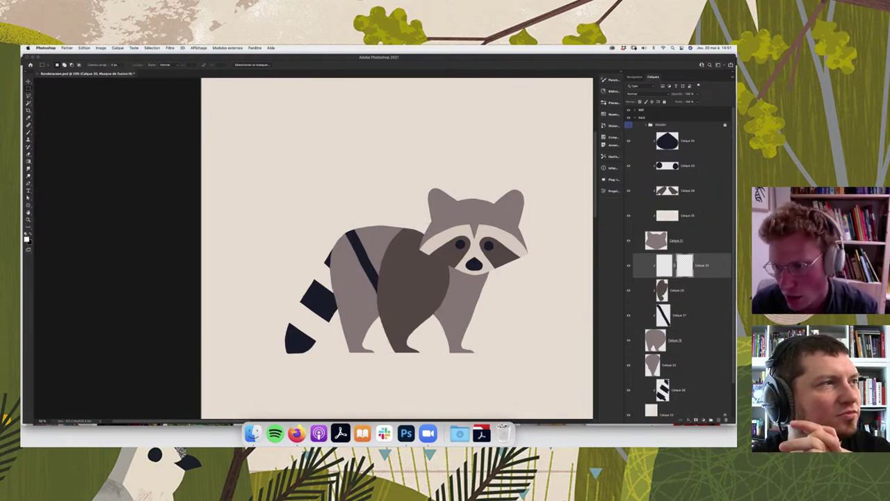
pyautogui.click(664, 265)
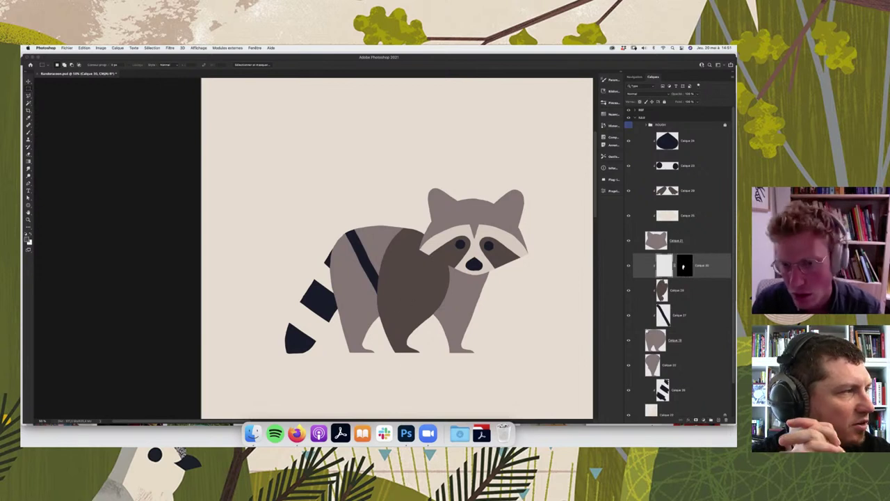
pyautogui.press('b')
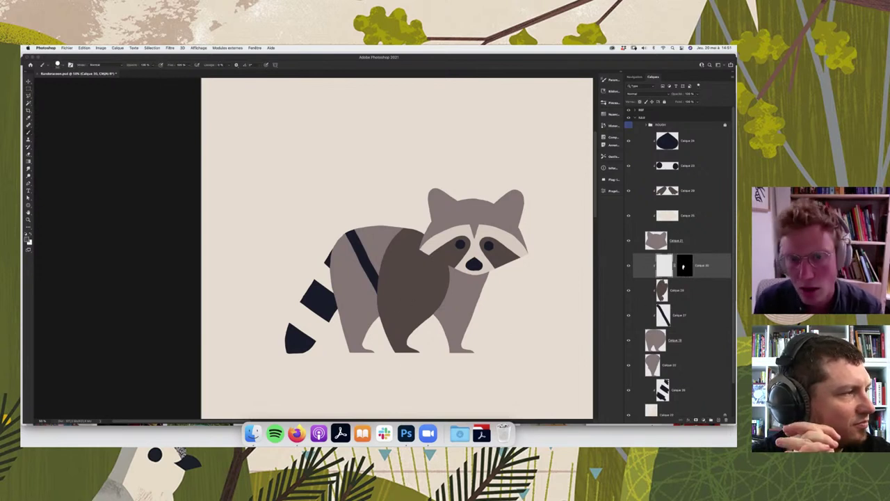
pyautogui.click(604, 103)
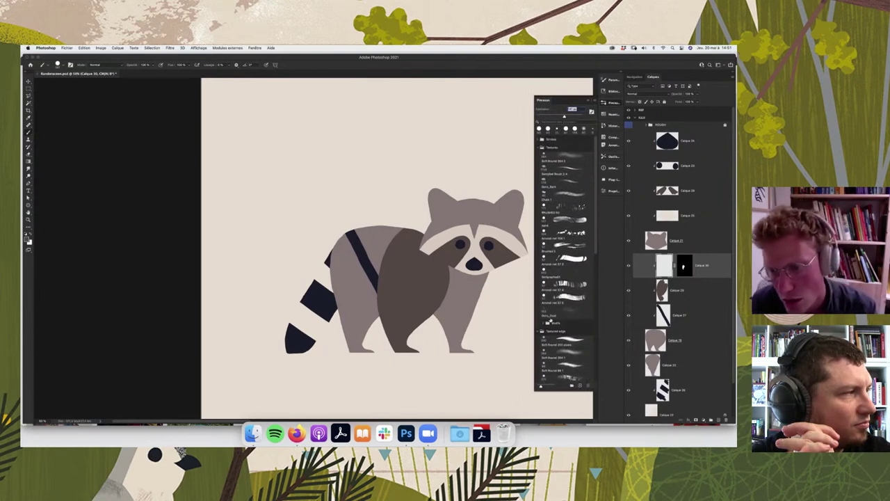
pyautogui.click(563, 208)
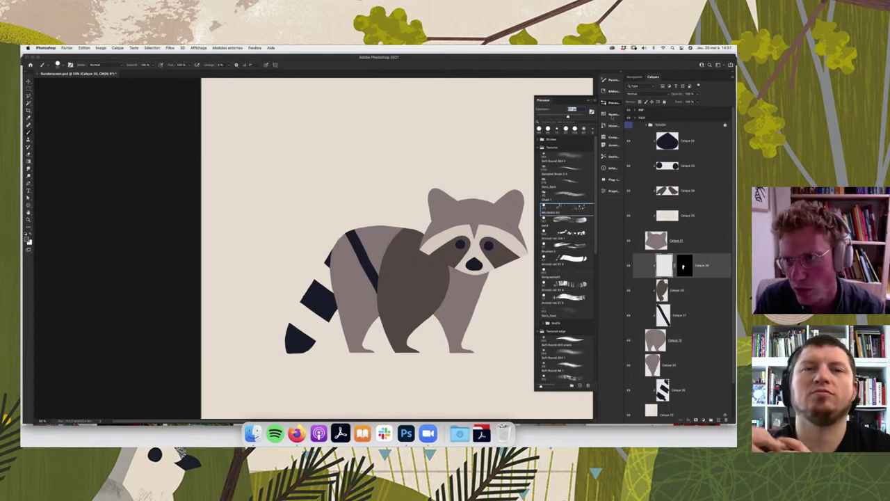
# - Browse the Textures collection's saved texture assets in the Libraries panel
pyautogui.click(609, 91)
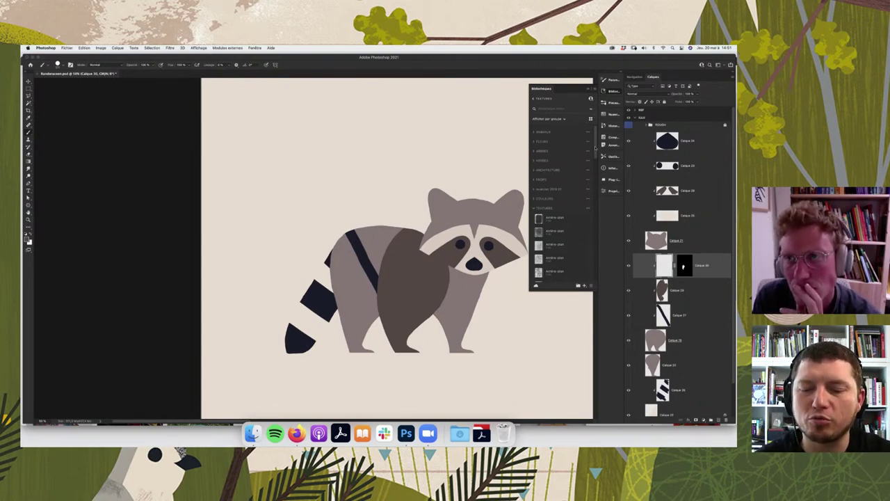
pyautogui.scroll(-1, 593, 153)
pyautogui.scroll(-1, 593, 156)
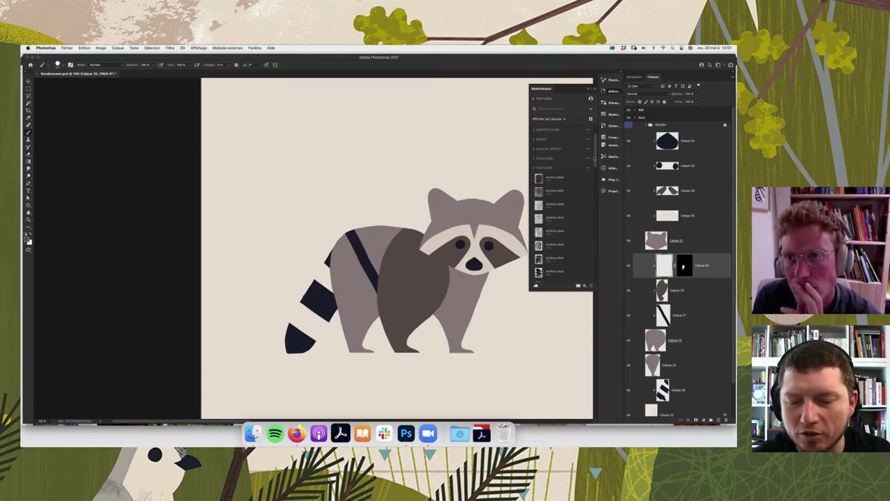
pyautogui.scroll(-1, 593, 159)
pyautogui.scroll(-1, 592, 161)
pyautogui.scroll(-1, 592, 162)
pyautogui.scroll(-1, 592, 163)
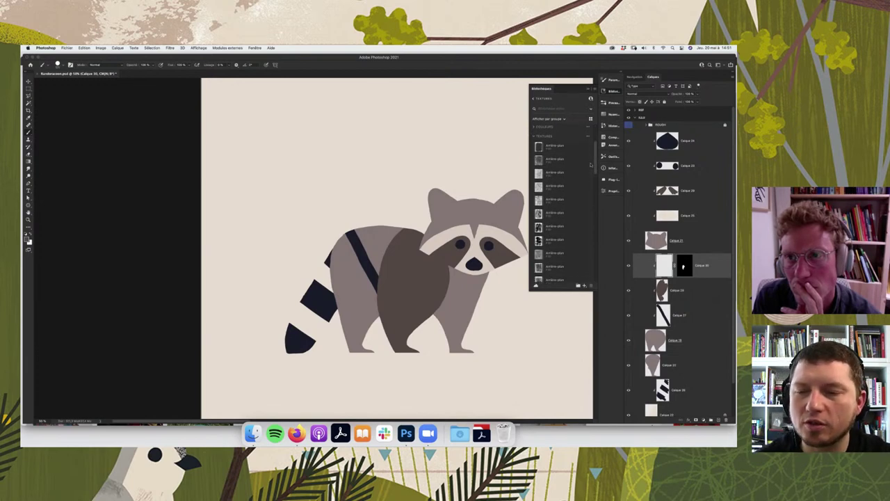
pyautogui.scroll(-1, 591, 165)
pyautogui.scroll(-1, 590, 166)
pyautogui.scroll(-1, 589, 167)
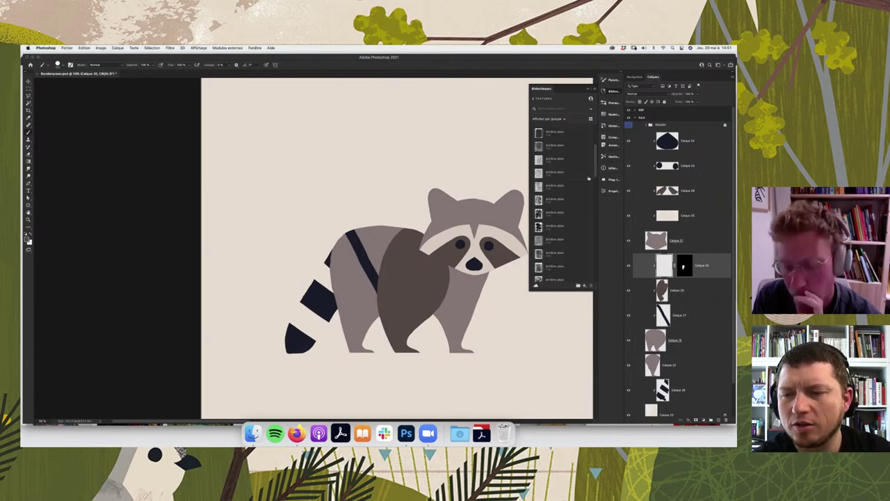
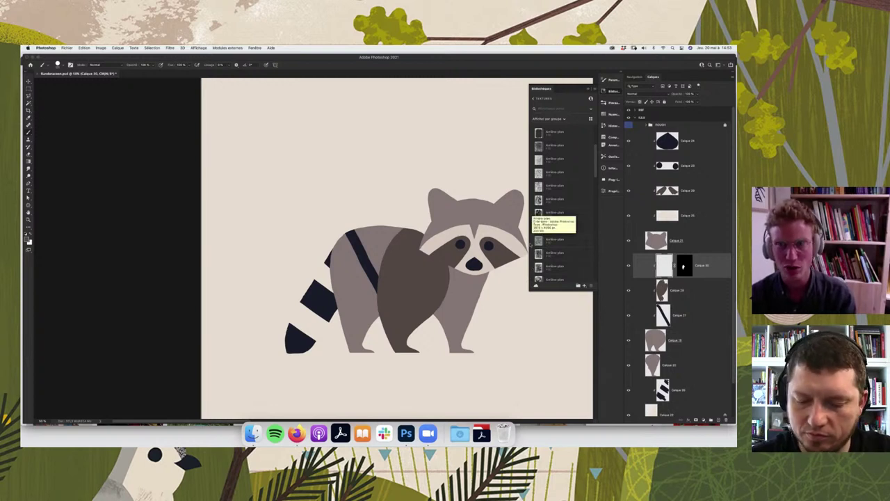
# - Scroll through the Brushes panel's list of brush presets
pyautogui.scroll(1, 532, 243)
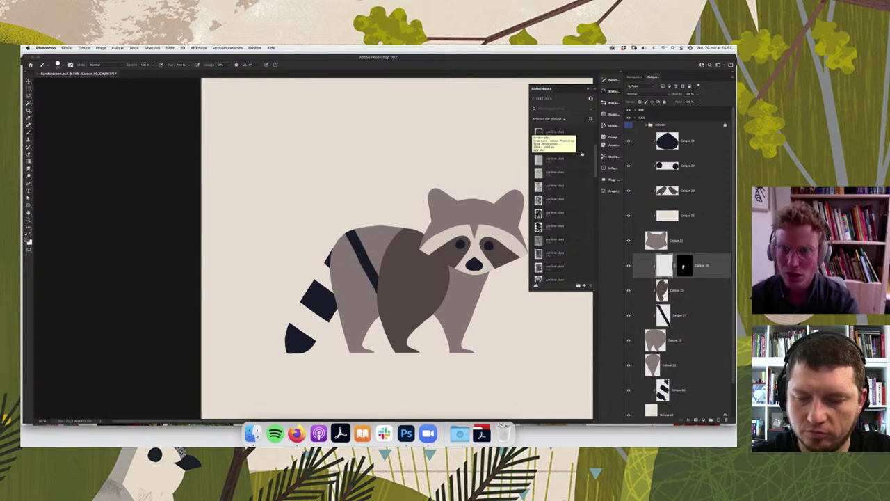
pyautogui.scroll(1, 533, 243)
pyautogui.scroll(2, 532, 244)
pyautogui.scroll(-1, 549, 208)
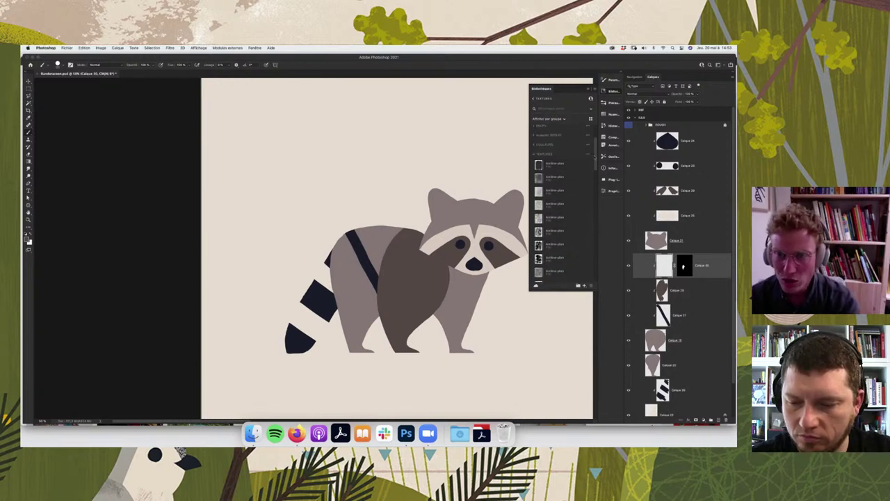
pyautogui.scroll(-2, 550, 209)
pyautogui.scroll(-2, 549, 209)
pyautogui.scroll(-1, 549, 209)
pyautogui.scroll(-2, 592, 221)
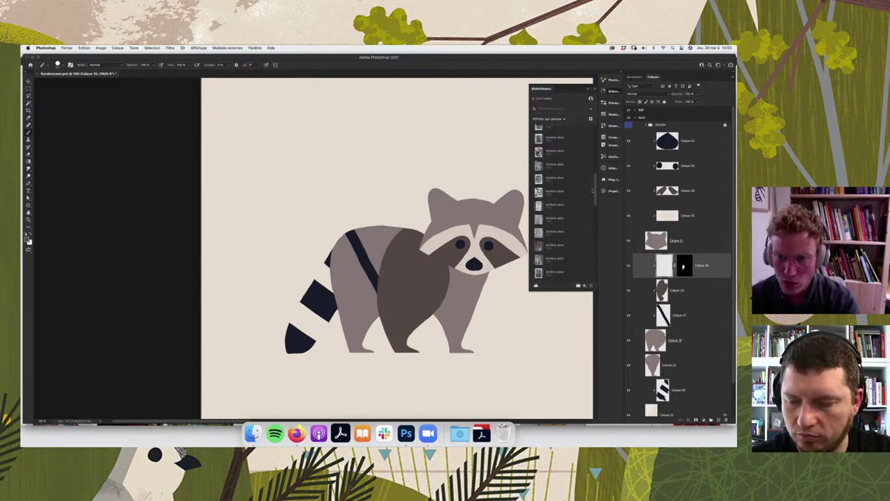
pyautogui.scroll(-2, 592, 221)
pyautogui.scroll(-1, 591, 221)
pyautogui.scroll(-2, 592, 221)
pyautogui.scroll(-2, 591, 226)
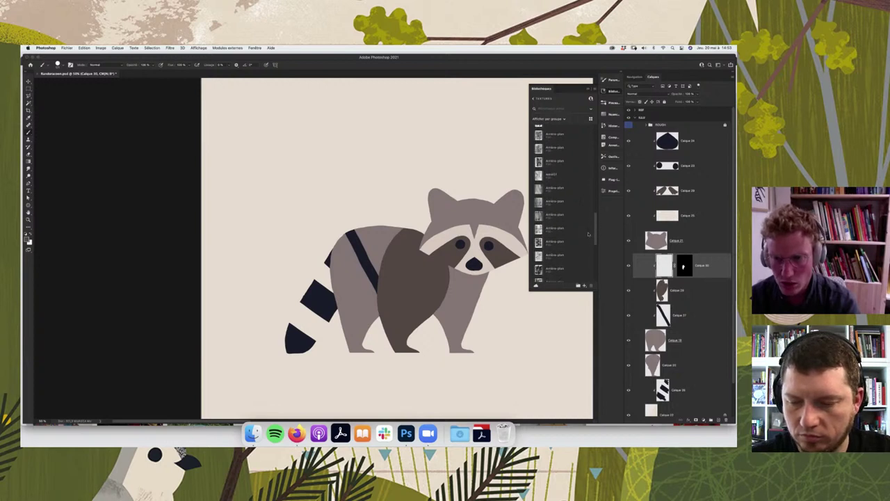
pyautogui.scroll(-2, 589, 235)
pyautogui.scroll(-2, 588, 244)
pyautogui.scroll(-2, 586, 256)
pyautogui.scroll(2, 586, 258)
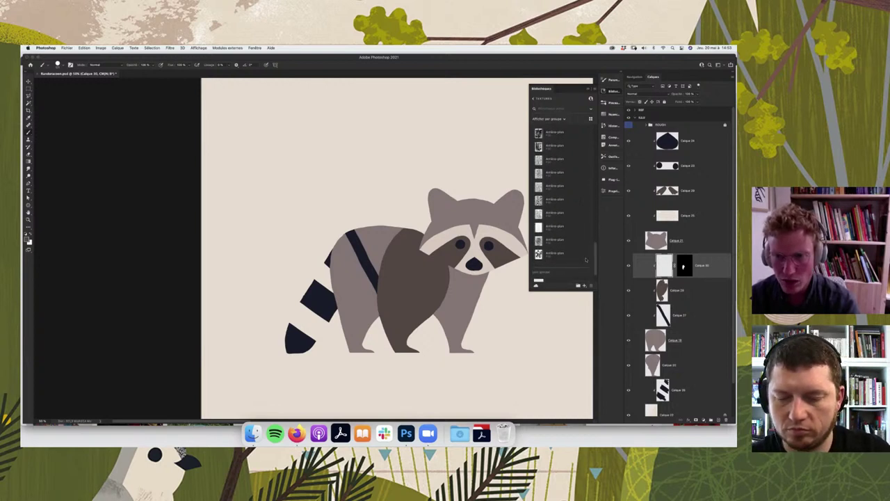
pyautogui.scroll(2, 586, 255)
pyautogui.scroll(2, 586, 251)
pyautogui.scroll(2, 586, 248)
pyautogui.scroll(3, 586, 246)
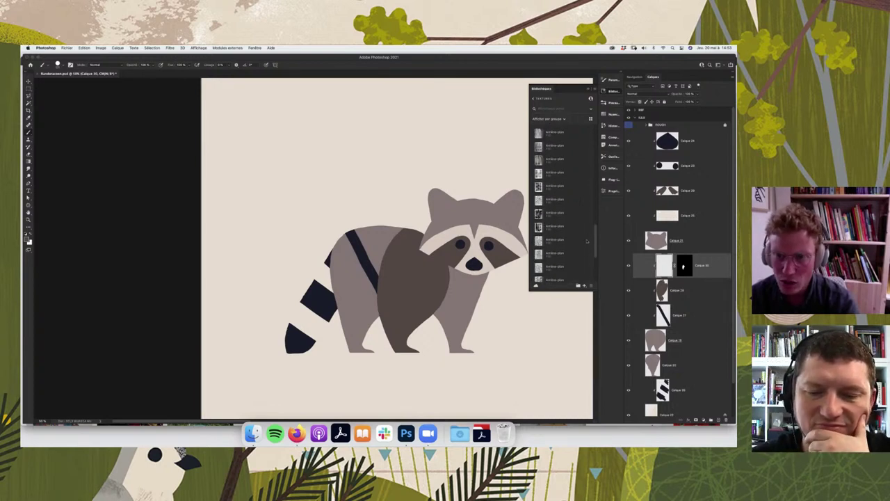
pyautogui.scroll(3, 586, 243)
pyautogui.scroll(4, 587, 209)
pyautogui.scroll(4, 590, 153)
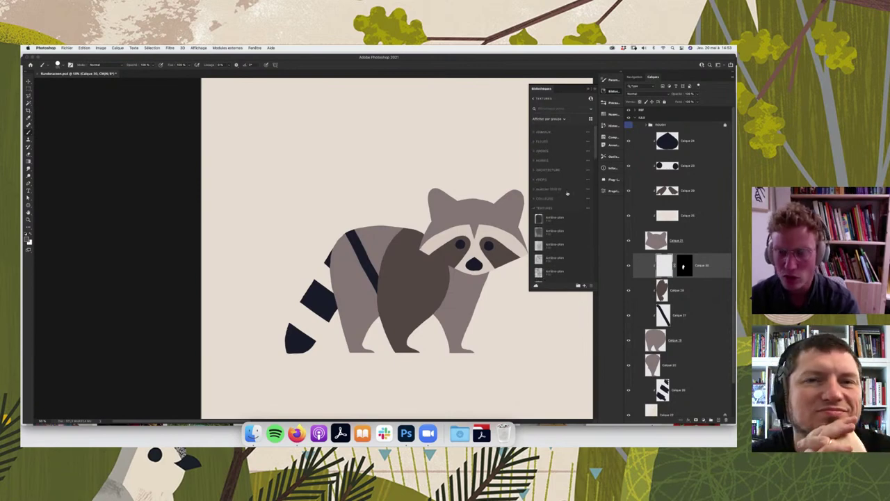
pyautogui.scroll(-3, 560, 208)
pyautogui.scroll(-3, 559, 209)
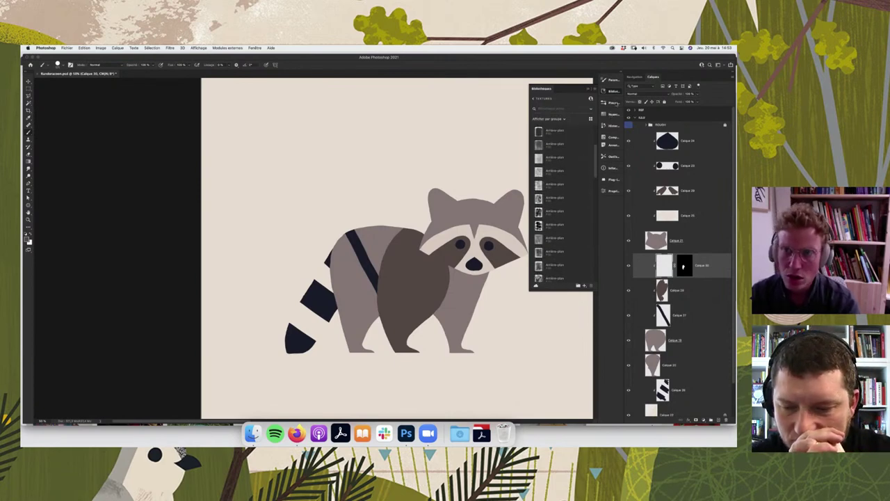
pyautogui.click(604, 102)
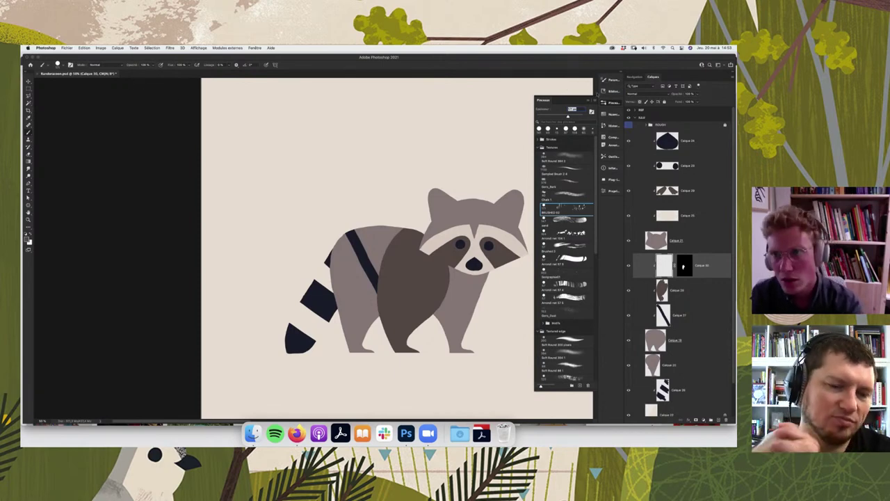
# - Try fur strokes on the body in Brush Settings, undo them, and show the Texture options
pyautogui.press('F5')
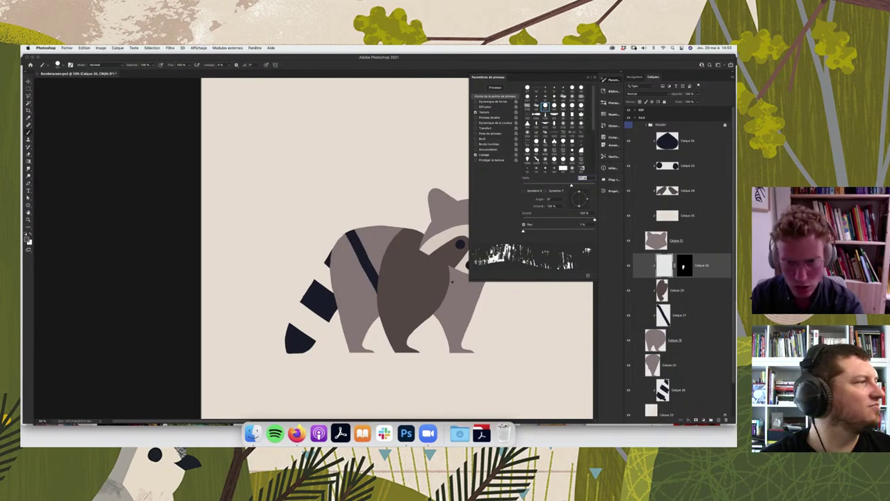
pyautogui.moveTo(383, 300)
pyautogui.mouseDown()
pyautogui.moveTo(416, 240)
pyautogui.moveTo(439, 263)
pyautogui.mouseUp()
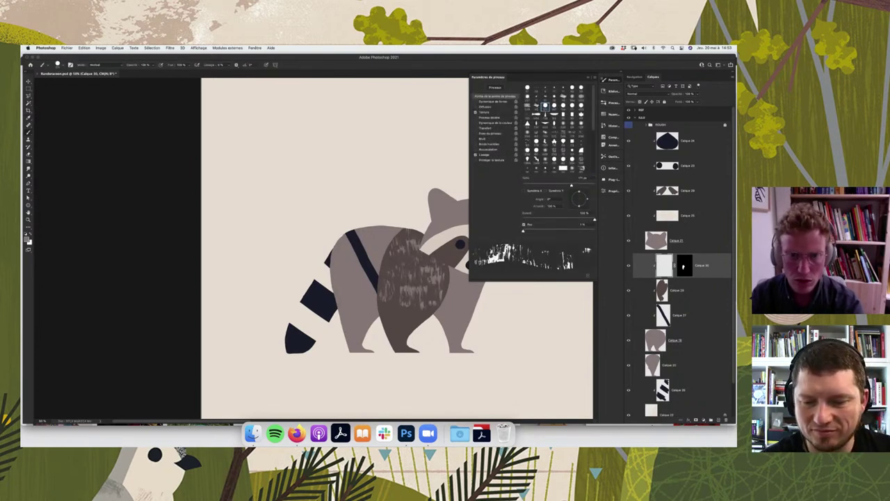
pyautogui.moveTo(391, 291); pyautogui.dragTo(408, 354)
pyautogui.moveTo(409, 317); pyautogui.dragTo(418, 331)
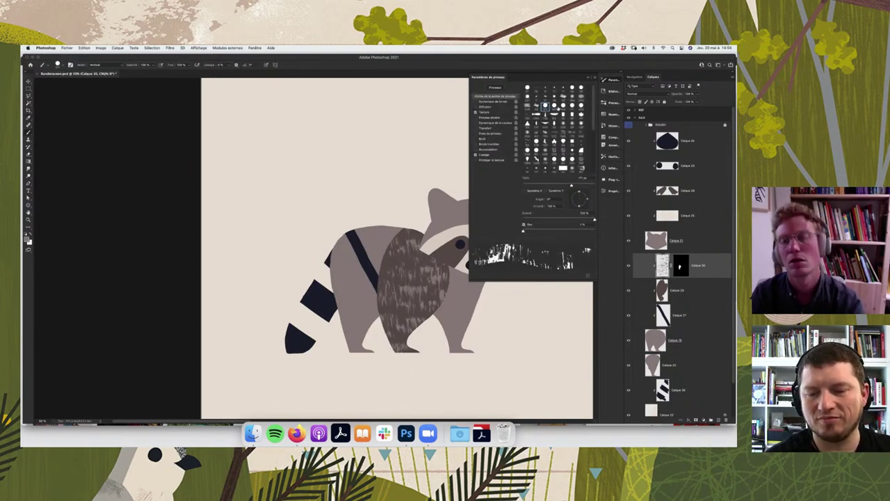
pyautogui.press('Delete')
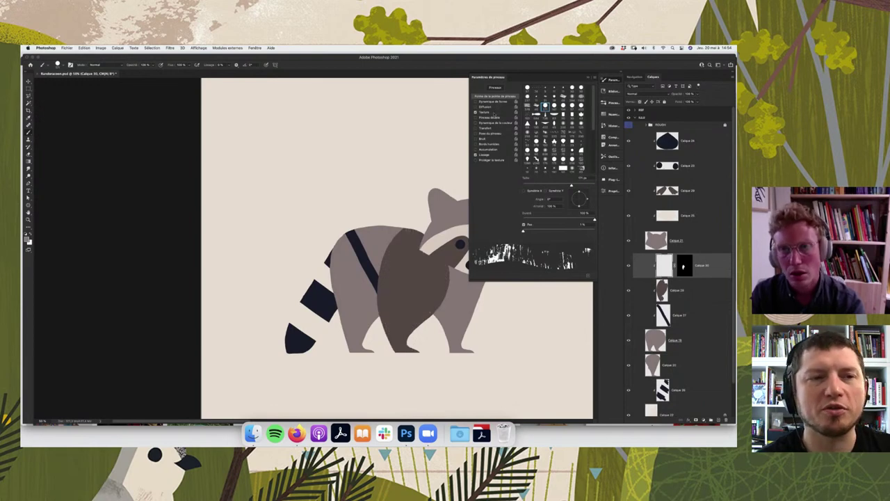
pyautogui.click(482, 112)
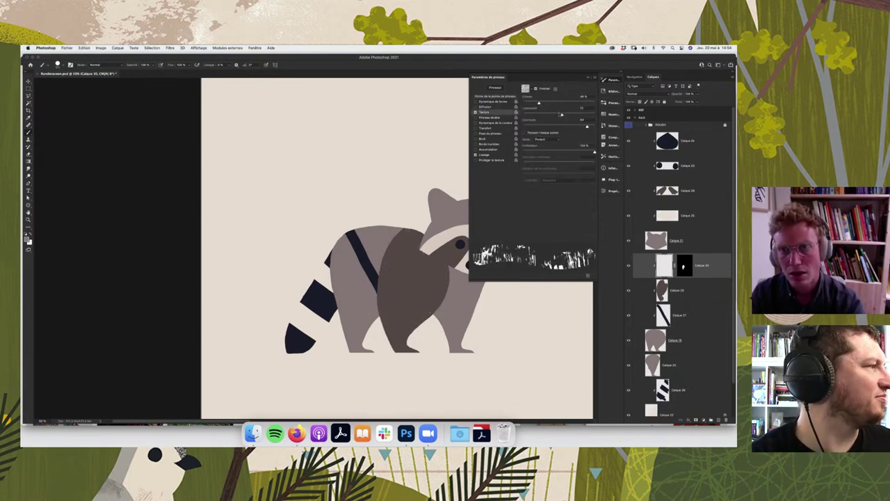
# - Adjust the brush texture scale and brightness sliders, testing with a stroke on the body
pyautogui.moveTo(561, 114)
pyautogui.mouseDown()
pyautogui.moveTo(570, 114)
pyautogui.moveTo(536, 102)
pyautogui.mouseUp()
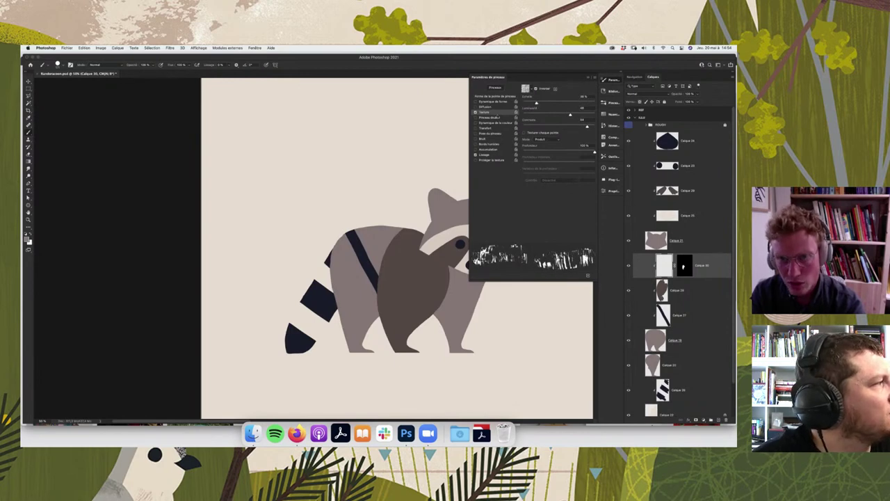
pyautogui.moveTo(536, 103); pyautogui.dragTo(531, 103)
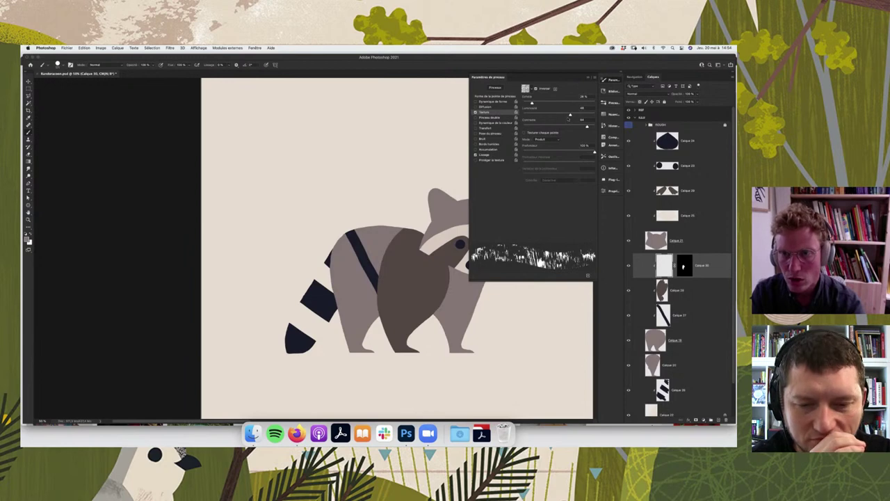
pyautogui.moveTo(568, 114)
pyautogui.mouseDown()
pyautogui.moveTo(578, 115)
pyautogui.moveTo(551, 114)
pyautogui.mouseUp()
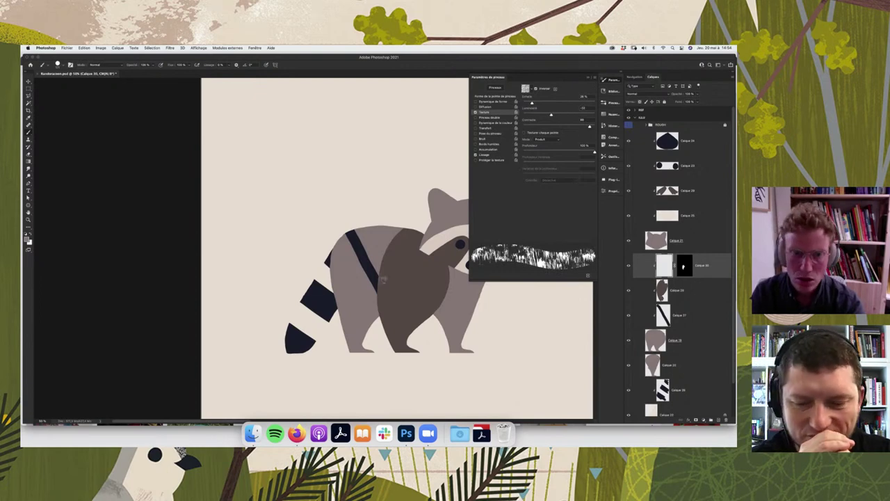
pyautogui.moveTo(386, 299); pyautogui.dragTo(408, 240)
pyautogui.hotkey('ctrl', 'z')
pyautogui.moveTo(532, 102); pyautogui.dragTo(536, 103)
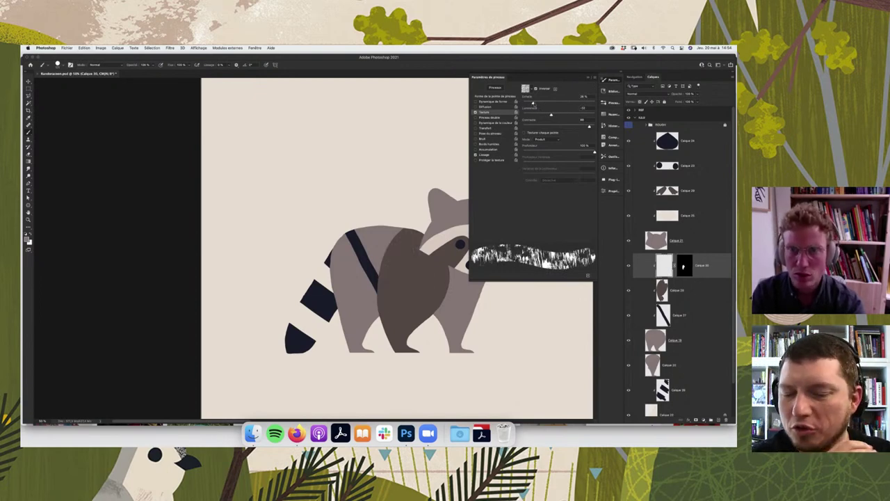
# - Paint textured fur across the dark body, then collapse Brush Settings
pyautogui.moveTo(384, 292)
pyautogui.mouseDown()
pyautogui.moveTo(410, 281)
pyautogui.moveTo(422, 313)
pyautogui.moveTo(445, 278)
pyautogui.moveTo(389, 323)
pyautogui.mouseUp()
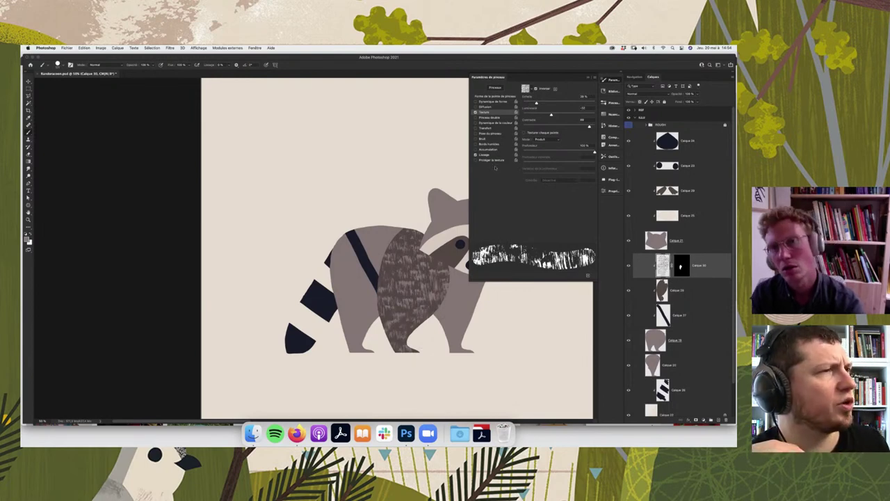
pyautogui.hotkey('ctrl', 'z')
pyautogui.moveTo(535, 102); pyautogui.dragTo(537, 102)
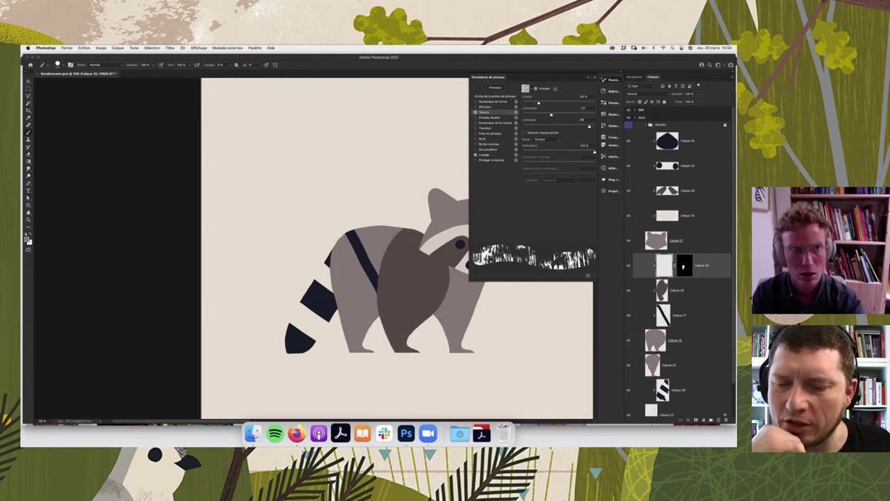
pyautogui.moveTo(396, 233)
pyautogui.mouseDown()
pyautogui.moveTo(409, 300)
pyautogui.moveTo(442, 266)
pyautogui.moveTo(388, 325)
pyautogui.moveTo(403, 351)
pyautogui.mouseUp()
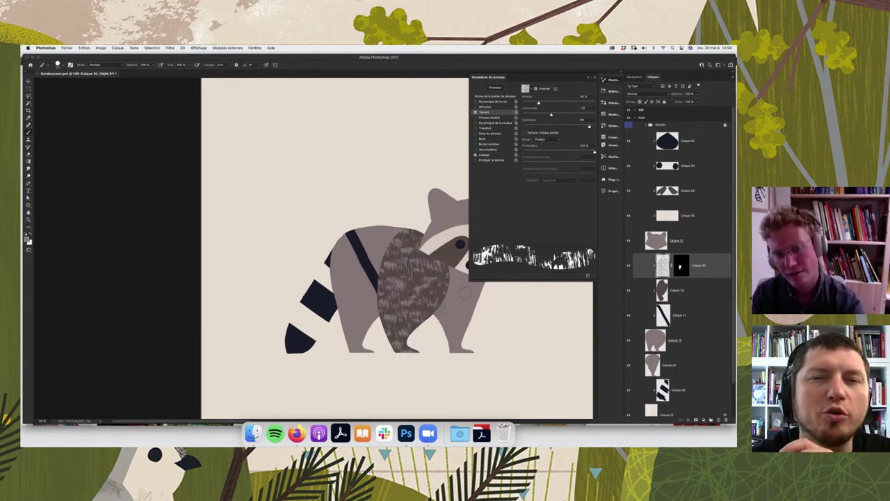
pyautogui.moveTo(538, 103); pyautogui.dragTo(541, 102)
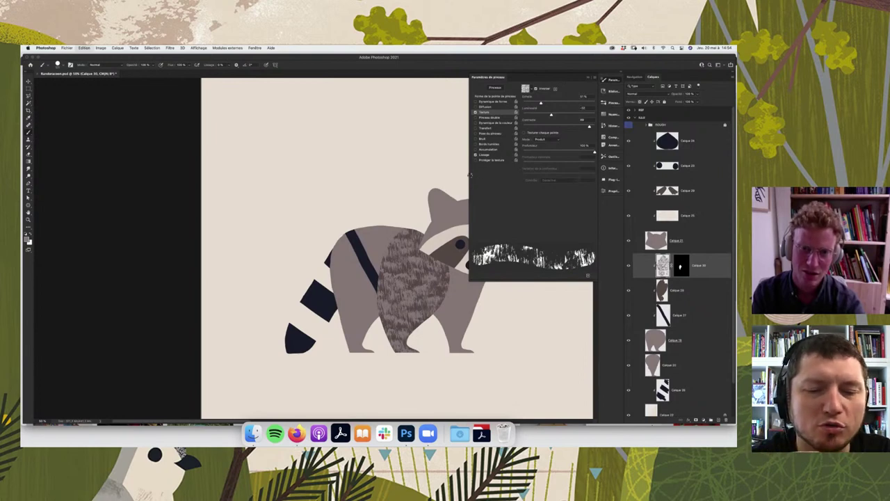
pyautogui.click(588, 74)
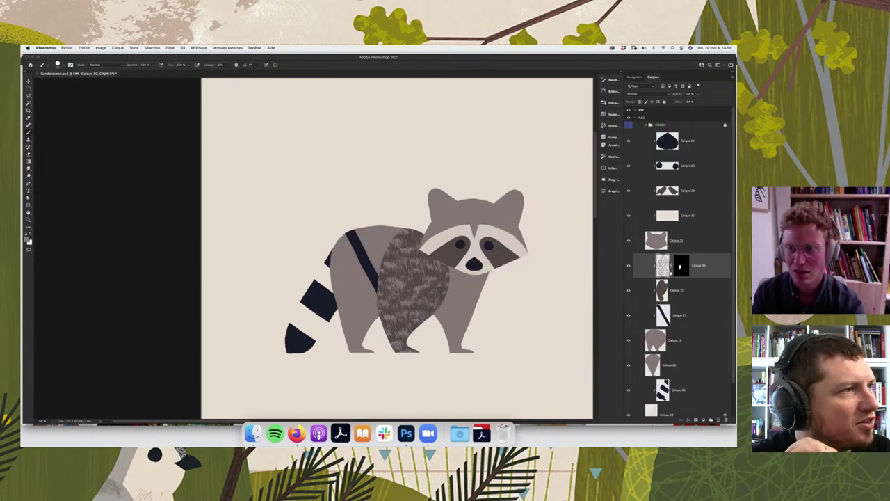
# - Rotate the textured fur layer to a new angle
pyautogui.hotkey('ctrl', 't')
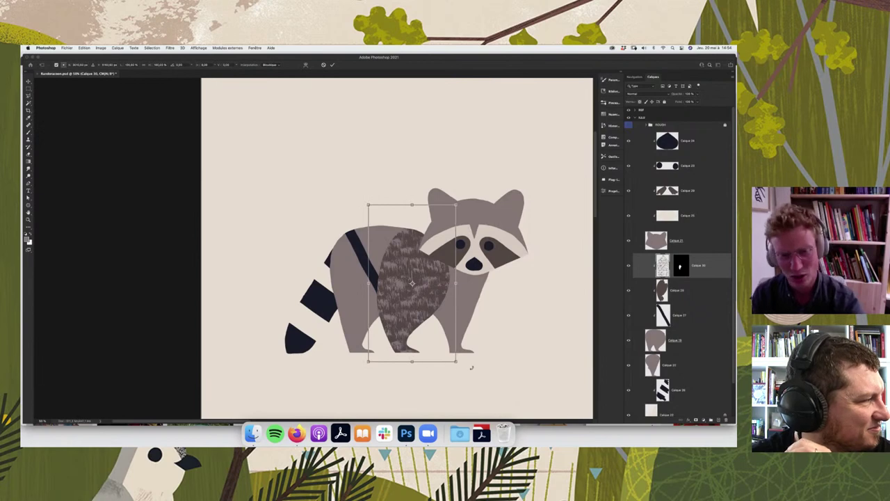
pyautogui.moveTo(471, 367); pyautogui.dragTo(420, 312)
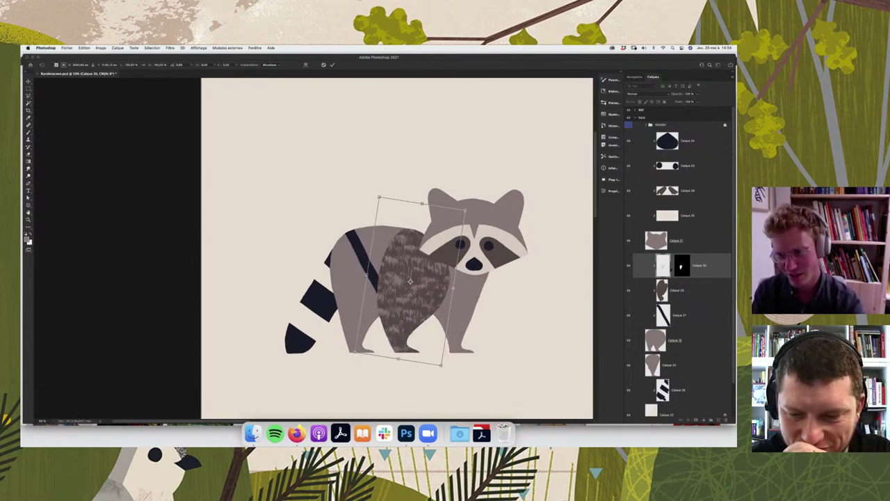
pyautogui.press('Return')
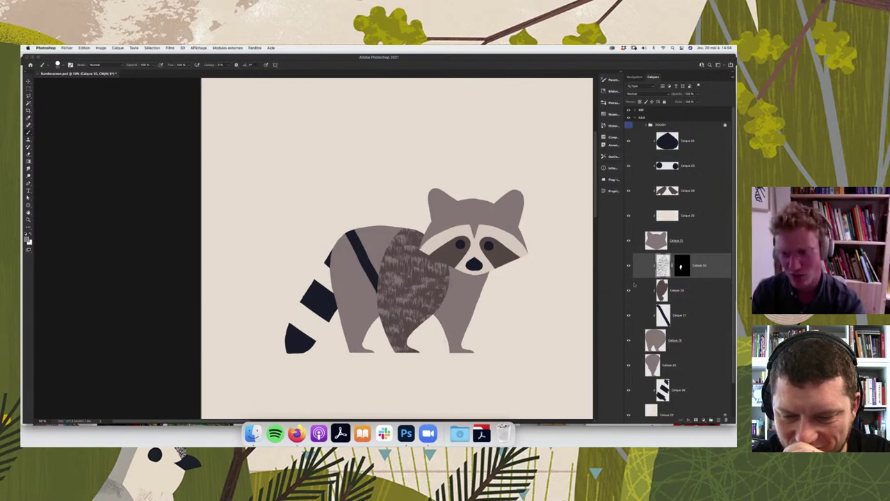
# - On a new layer, paint a dark stroke across the body in the sampled tail colour
pyautogui.hotkey('ctrl', 'shift', 'alt', 'n')
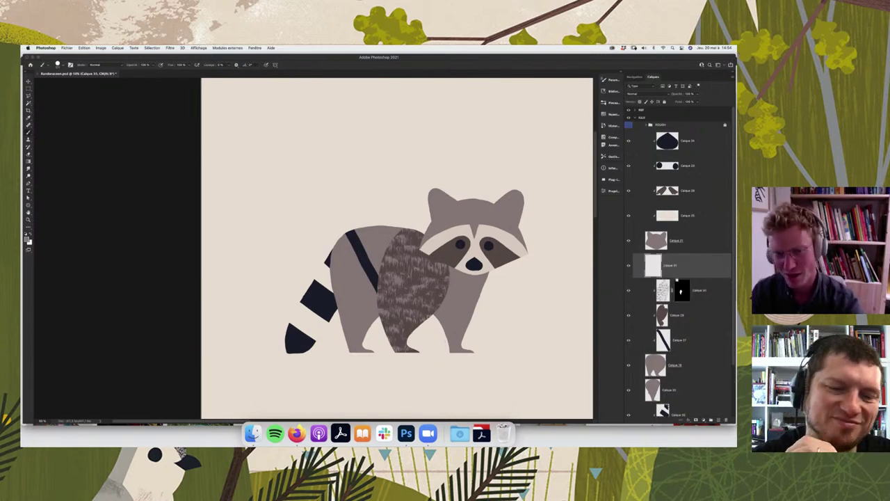
pyautogui.press('i')
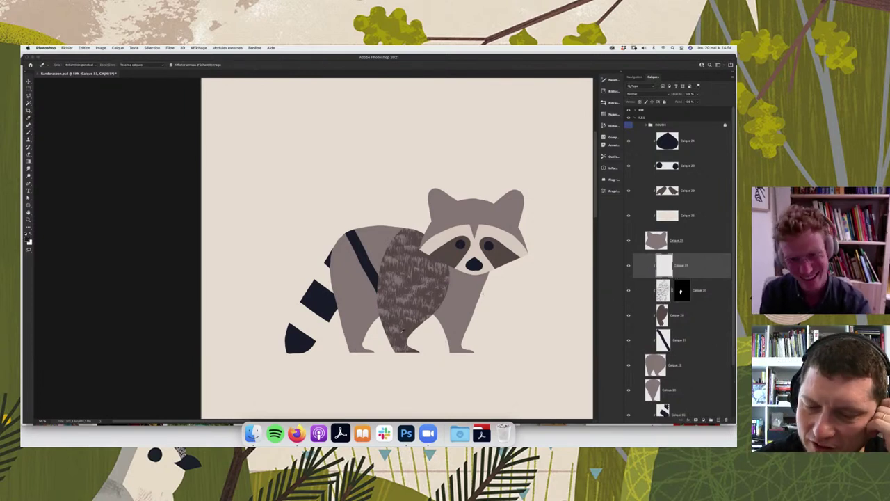
pyautogui.click(316, 299)
pyautogui.press('b')
pyautogui.rightClick(459, 339)
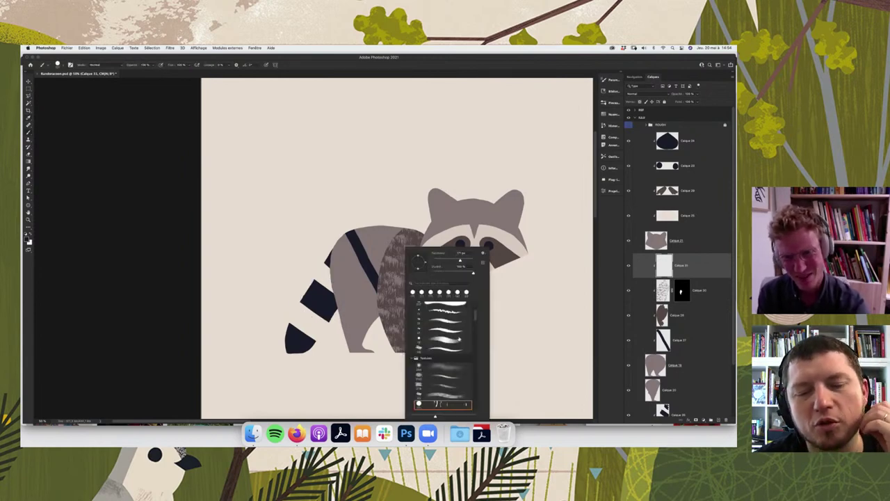
pyautogui.scroll(-2, 445, 334)
pyautogui.press('Return')
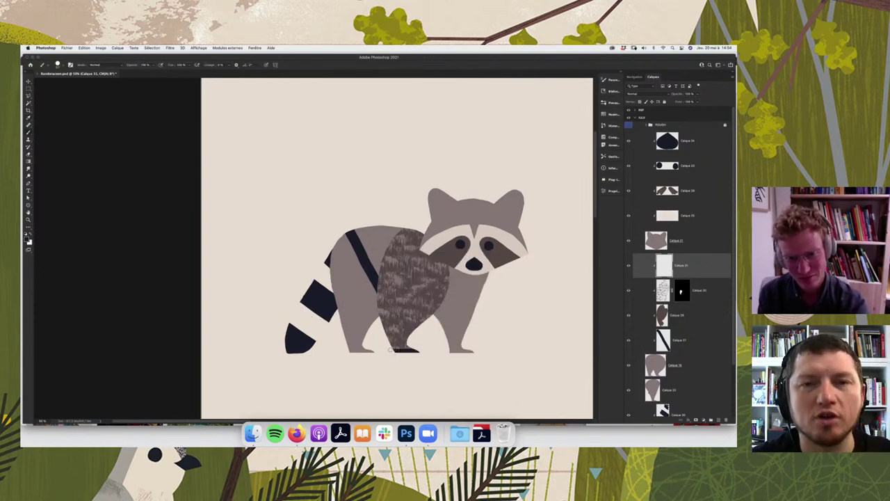
pyautogui.moveTo(379, 348); pyautogui.dragTo(487, 341)
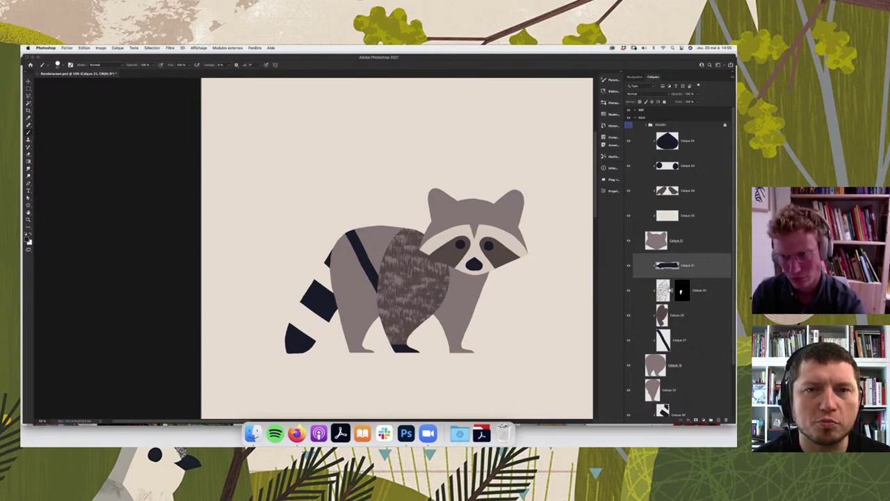
pyautogui.click(662, 292)
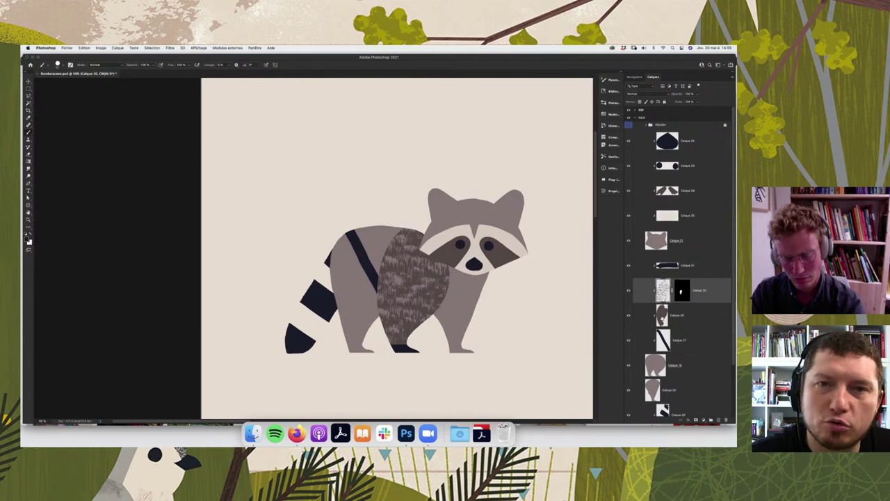
# - Restore the body fur texture layer and pick a textured stroke brush
pyautogui.click(661, 316)
pyautogui.press('v')
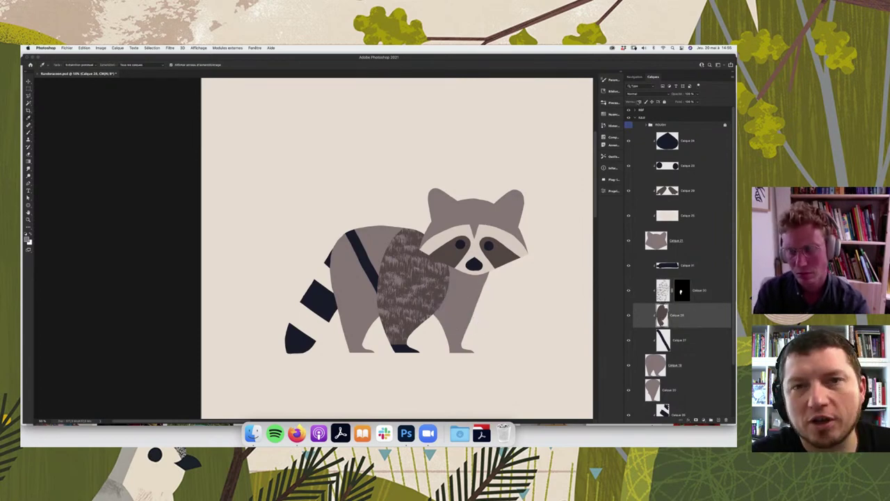
pyautogui.click(663, 292)
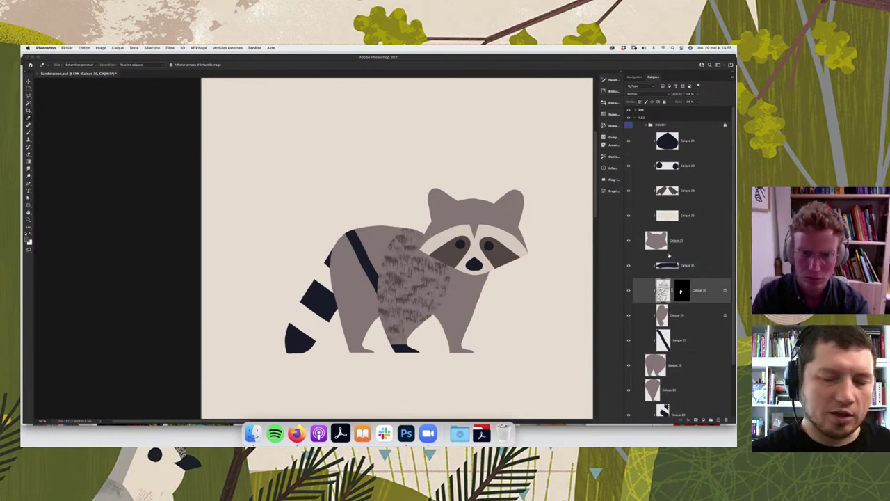
pyautogui.hotkey('ctrl', 'z')
pyautogui.press('b')
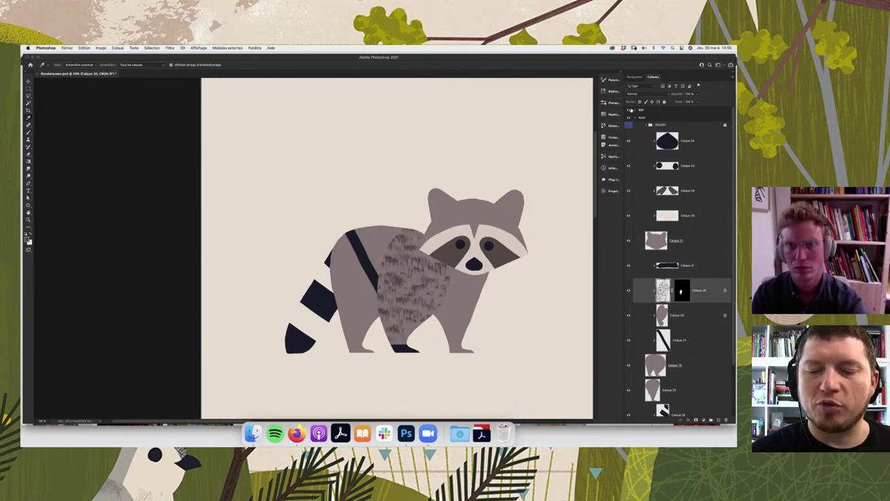
pyautogui.rightClick(412, 245)
pyautogui.click(452, 314)
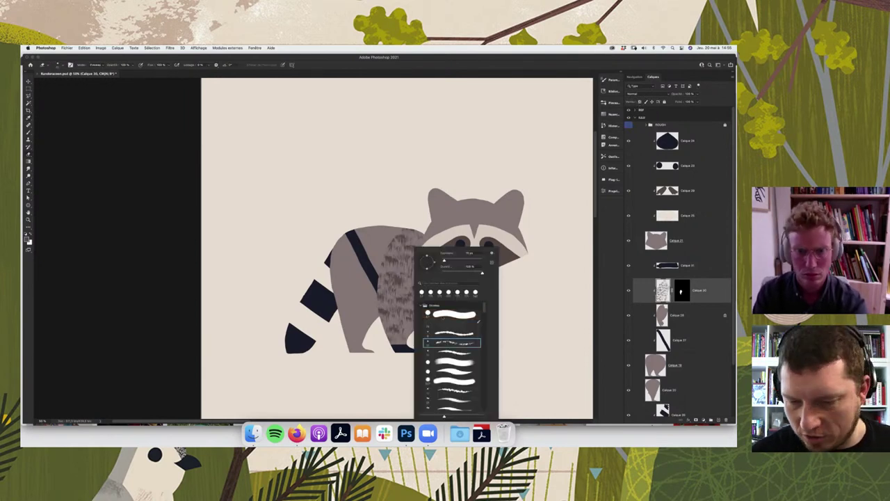
pyautogui.press('Return')
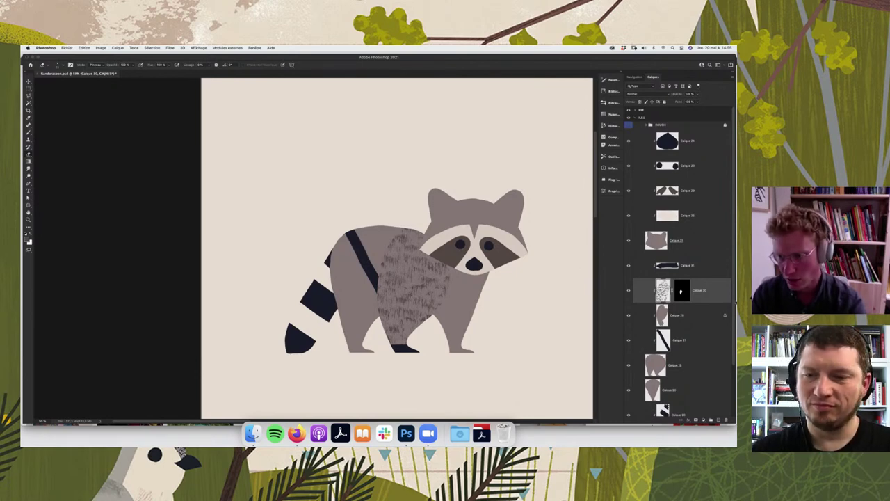
# - Check the pencil sketch, then clip Calque 33 to the body layer below
pyautogui.scroll(-1, 735, 306)
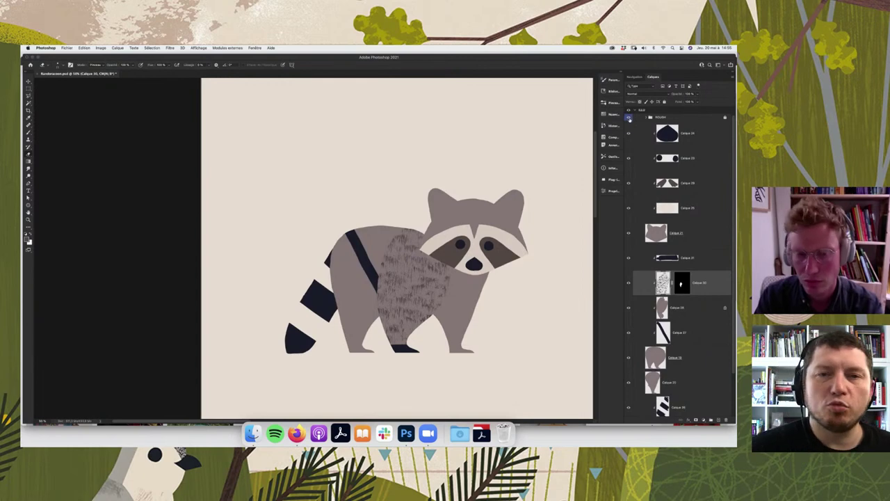
pyautogui.click(629, 118)
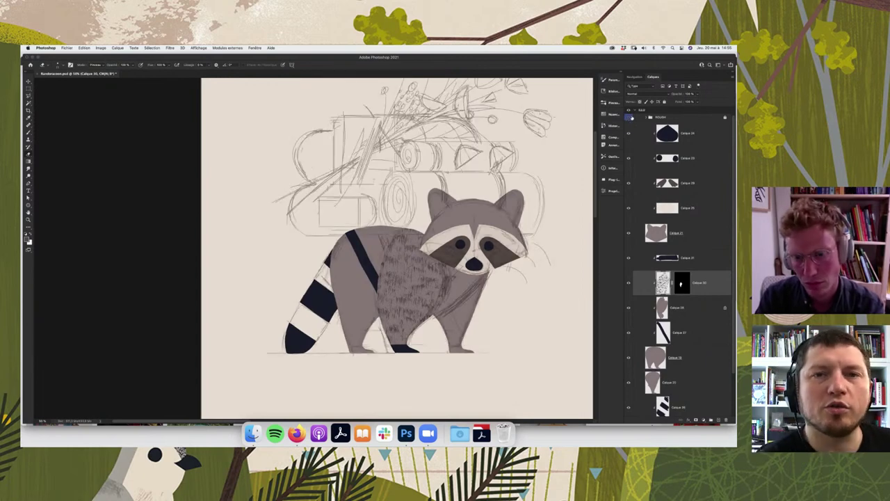
pyautogui.click(630, 118)
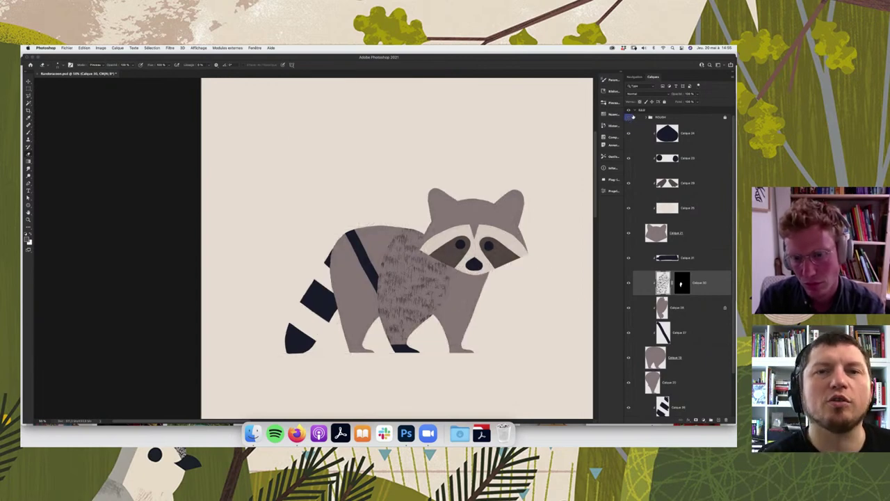
pyautogui.click(718, 381)
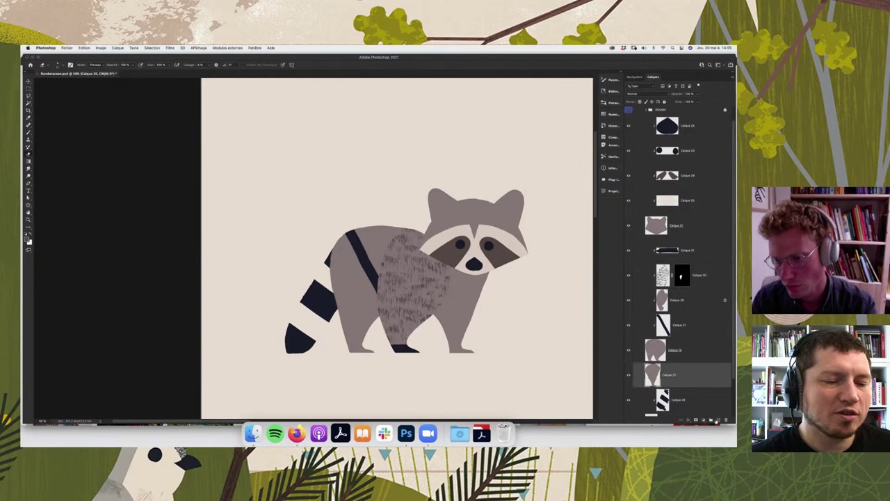
pyautogui.keyDown('alt'); pyautogui.click(687, 387); pyautogui.keyUp('alt')
# - Sample a colour from the raccoon's face and choose a textured fur brush
pyautogui.press('i')
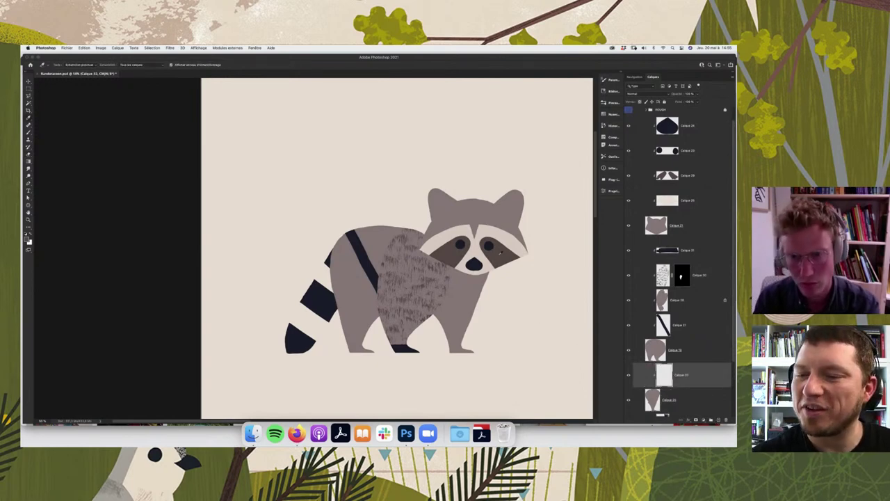
pyautogui.click(498, 255)
pyautogui.press('b')
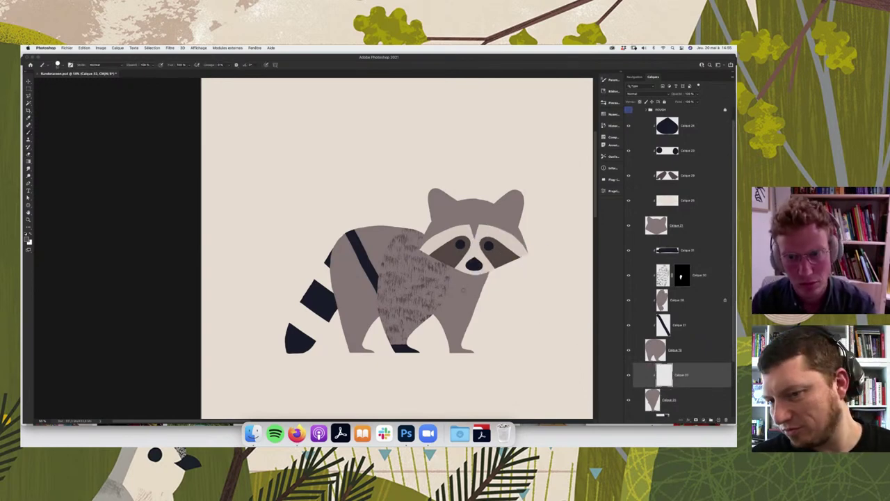
pyautogui.rightClick(467, 249)
pyautogui.scroll(-3, 535, 325)
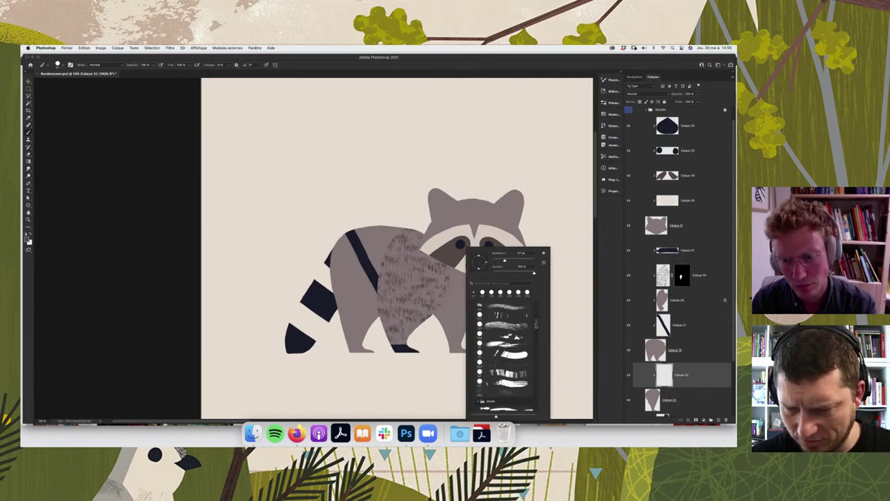
pyautogui.scroll(2, 535, 324)
pyautogui.scroll(-2, 536, 324)
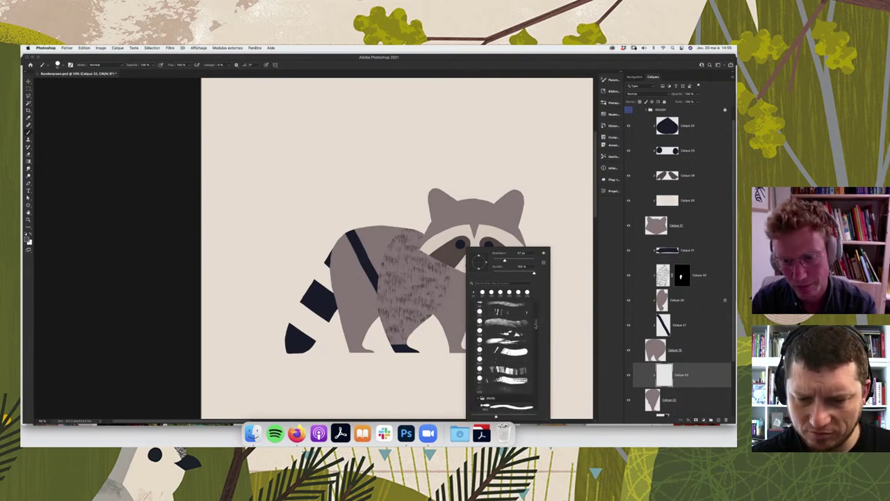
pyautogui.scroll(-2, 535, 324)
pyautogui.scroll(-2, 535, 324)
pyautogui.scroll(-2, 535, 325)
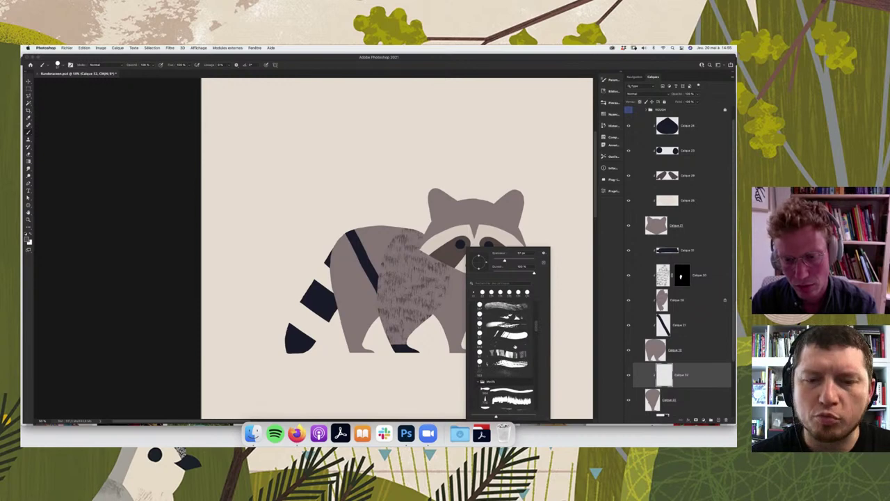
pyautogui.click(504, 343)
pyautogui.press('Return')
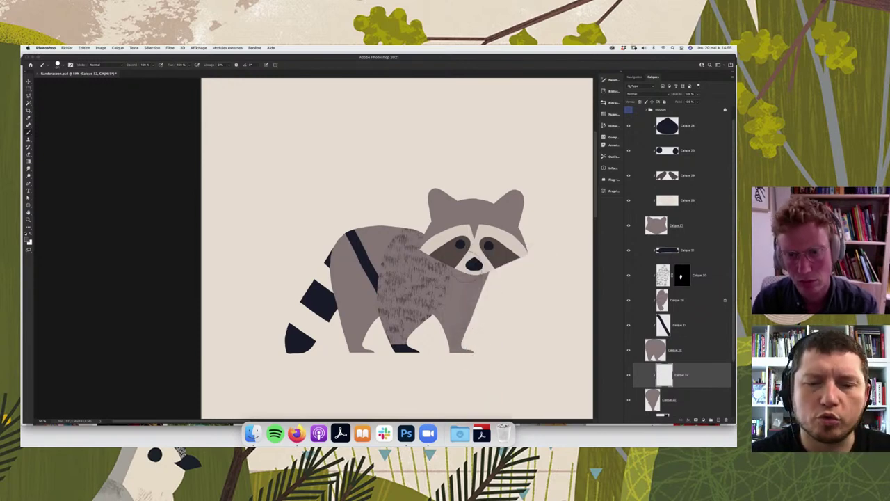
# - Lower the texture brightness, paint grey fur over the rear leg and hip, and add a new layer
pyautogui.click(610, 80)
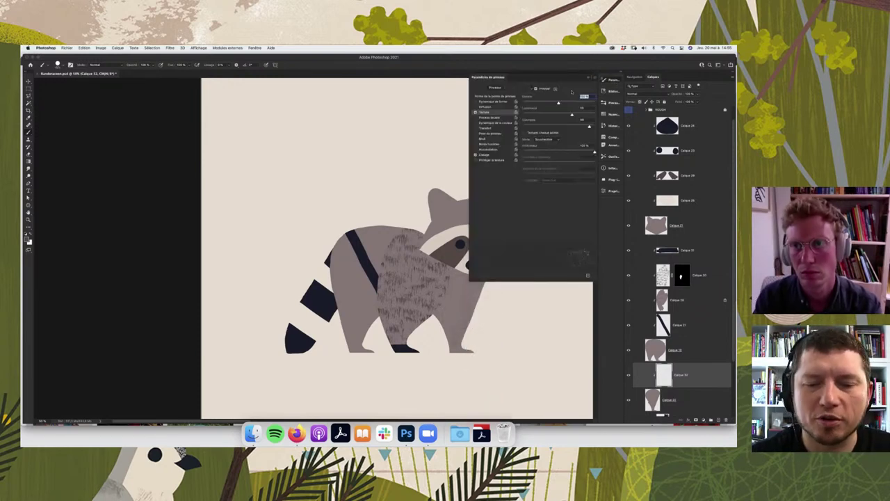
pyautogui.moveTo(552, 103); pyautogui.dragTo(549, 103)
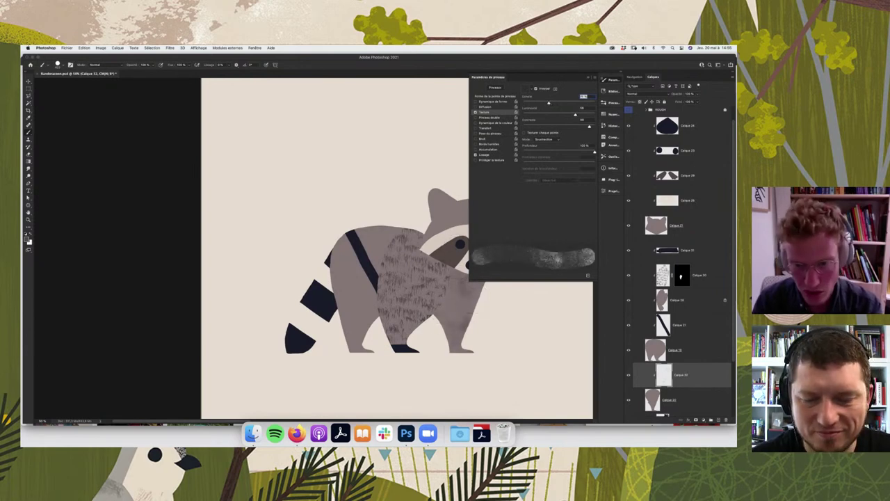
pyautogui.moveTo(438, 358); pyautogui.dragTo(473, 318)
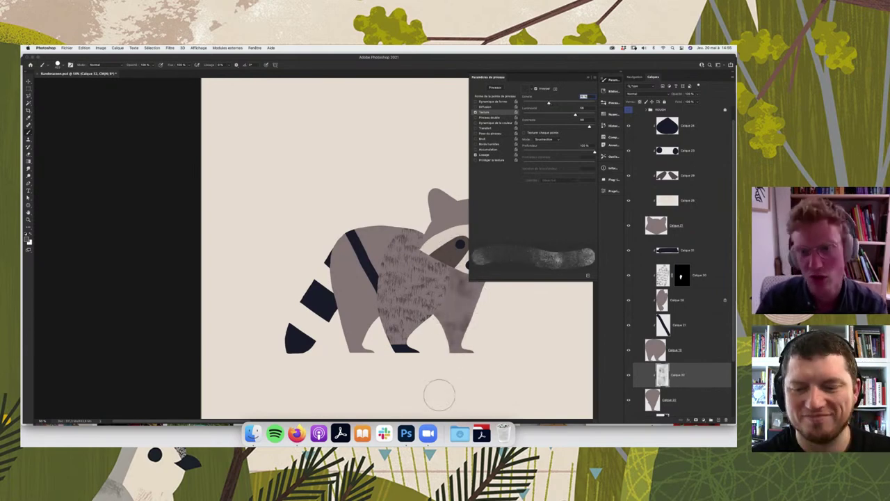
pyautogui.click(609, 79)
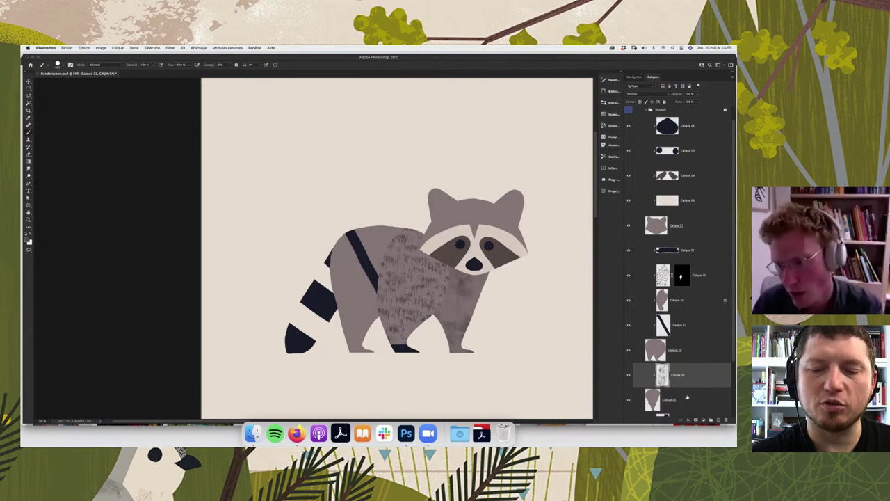
pyautogui.hotkey('ctrl', 'shift', 'alt', 'n')
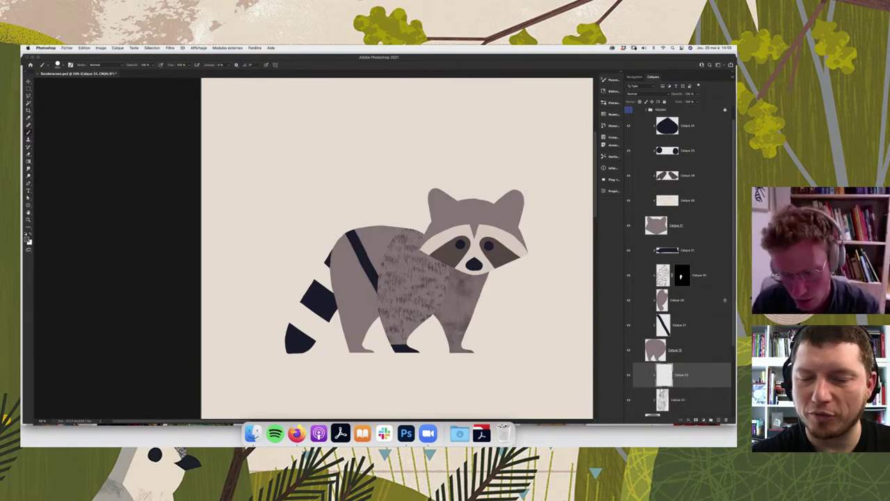
# - Sample the lower-body colour and paint a dark paw on the back right foot
pyautogui.press('i')
pyautogui.click(405, 350)
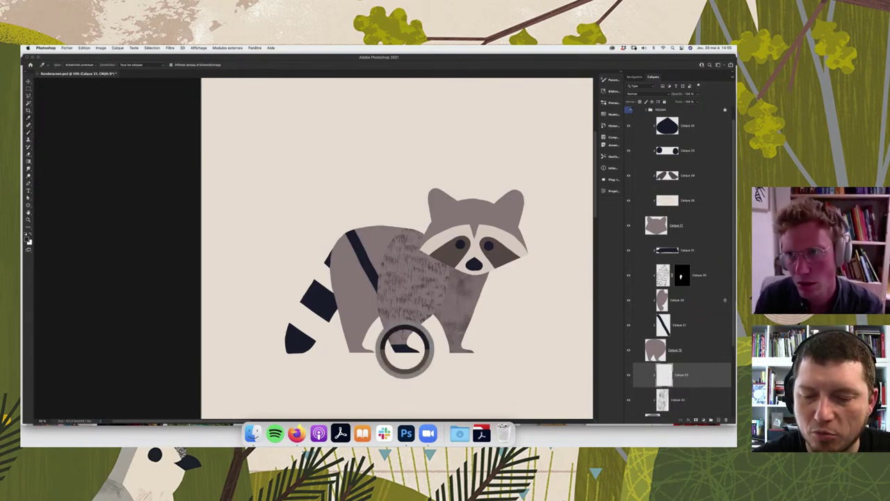
pyautogui.click(629, 110)
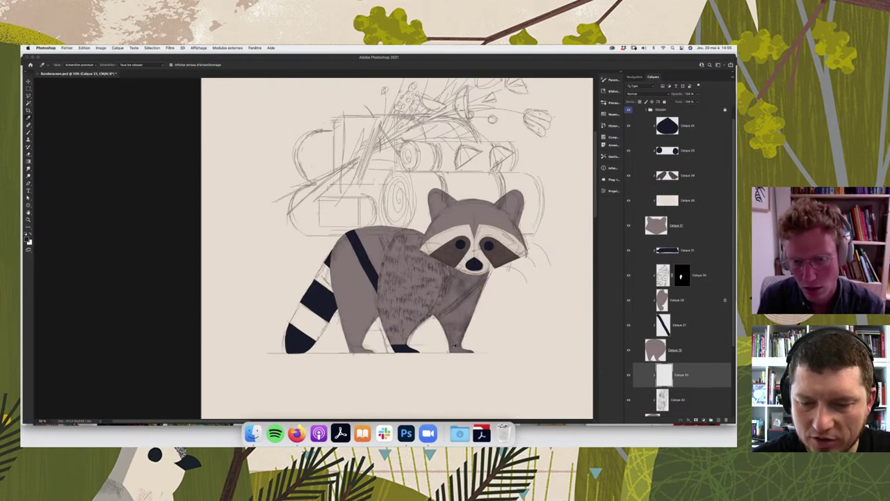
pyautogui.press('b')
pyautogui.rightClick(454, 347)
pyautogui.scroll(-5, 518, 327)
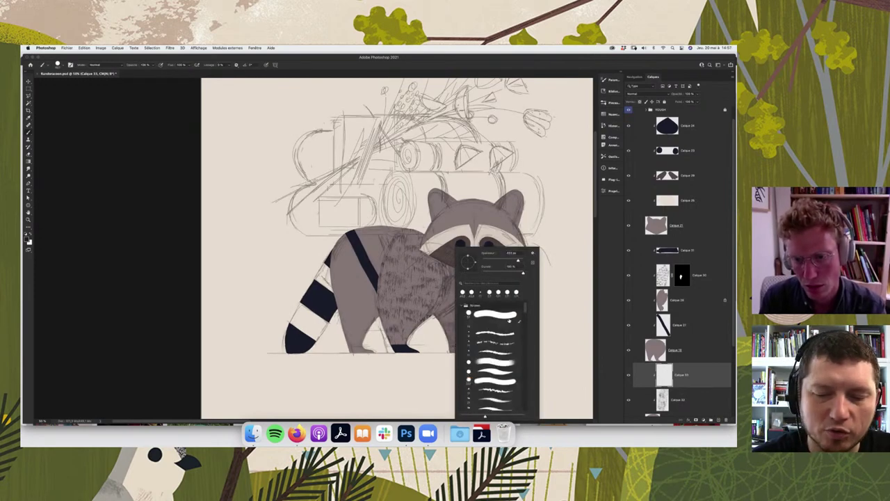
pyautogui.click(494, 314)
pyautogui.press('Return')
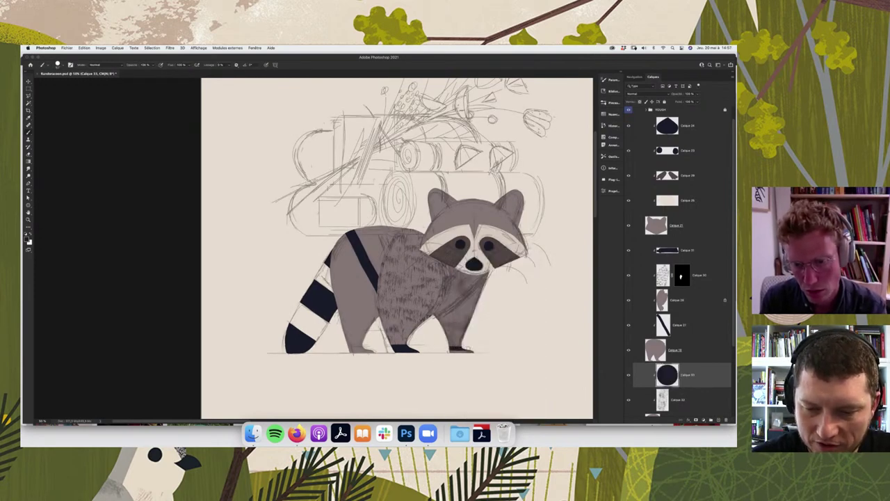
pyautogui.moveTo(445, 348); pyautogui.dragTo(474, 352)
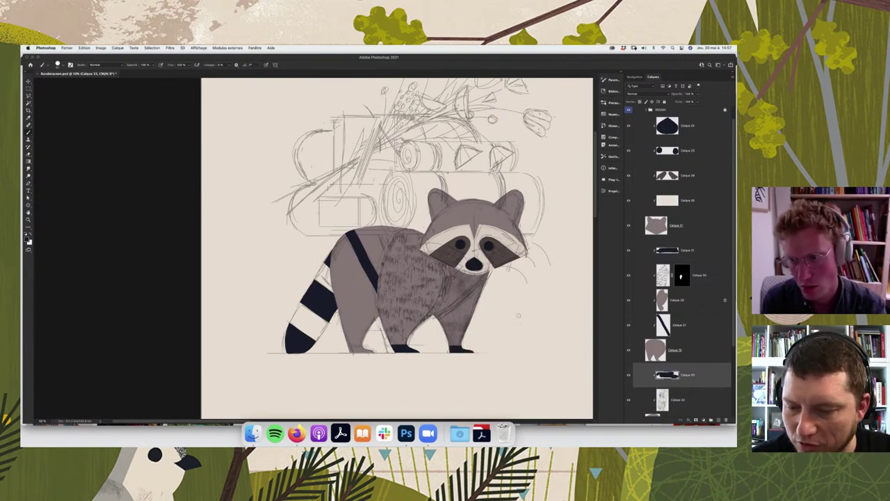
# - Touch up the back foot on Calque 31, switching between eraser and brush
pyautogui.click(678, 249)
pyautogui.press('e')
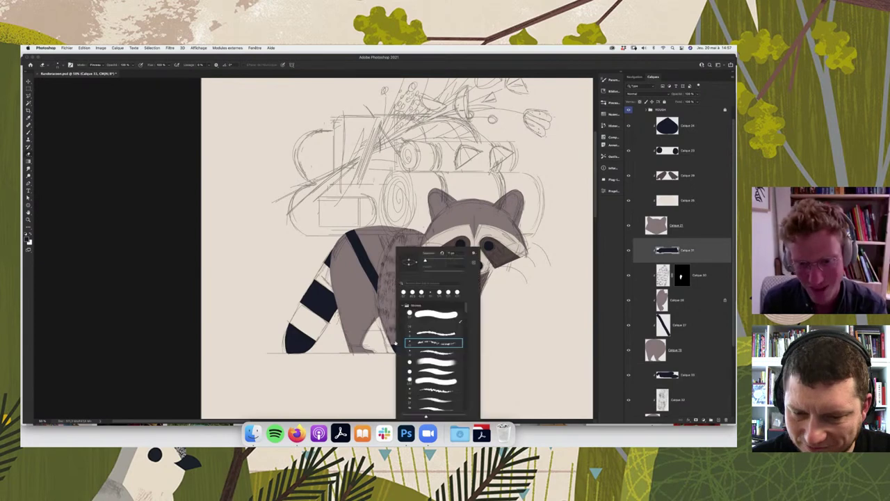
pyautogui.rightClick(400, 250)
pyautogui.press('Escape')
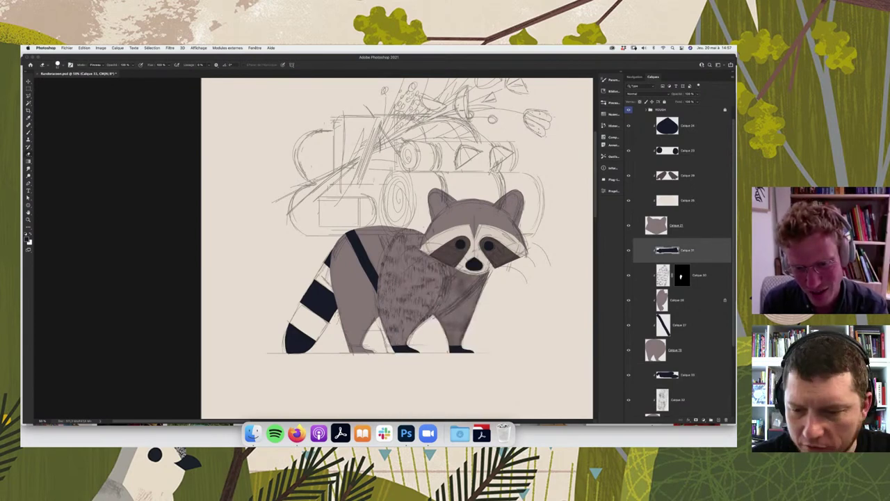
pyautogui.press('b')
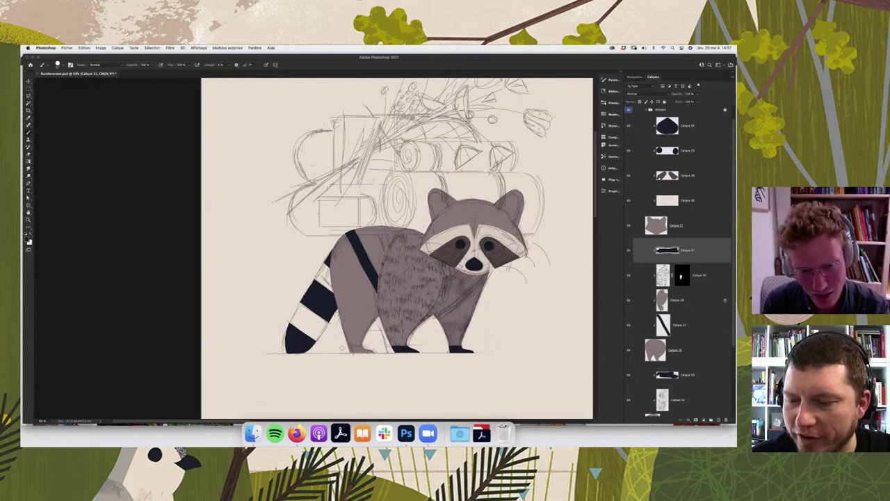
pyautogui.click(342, 347)
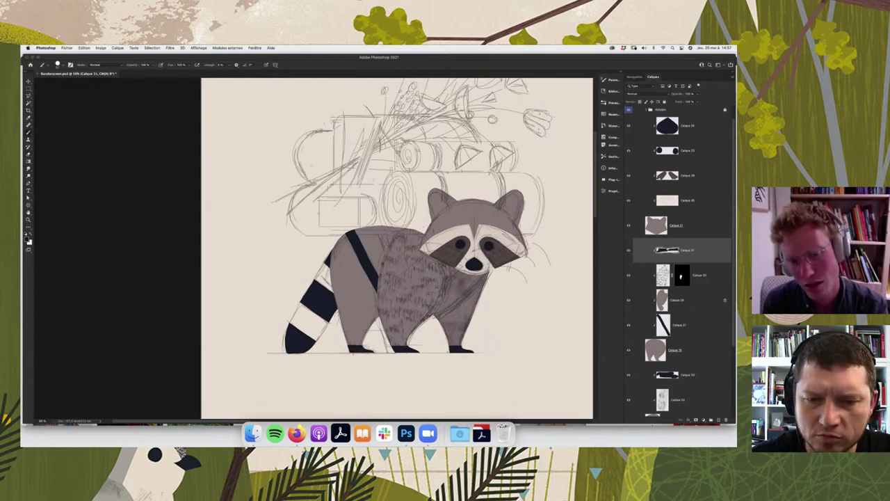
pyautogui.press('e')
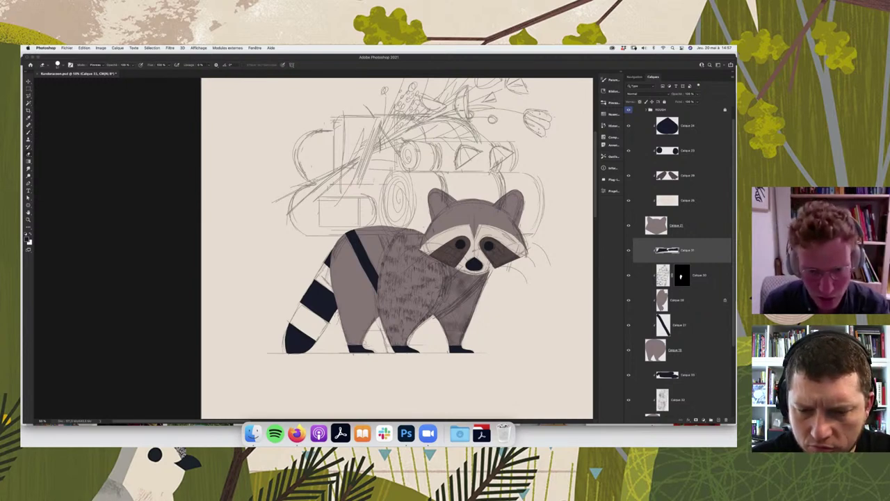
pyautogui.press('super+minus')
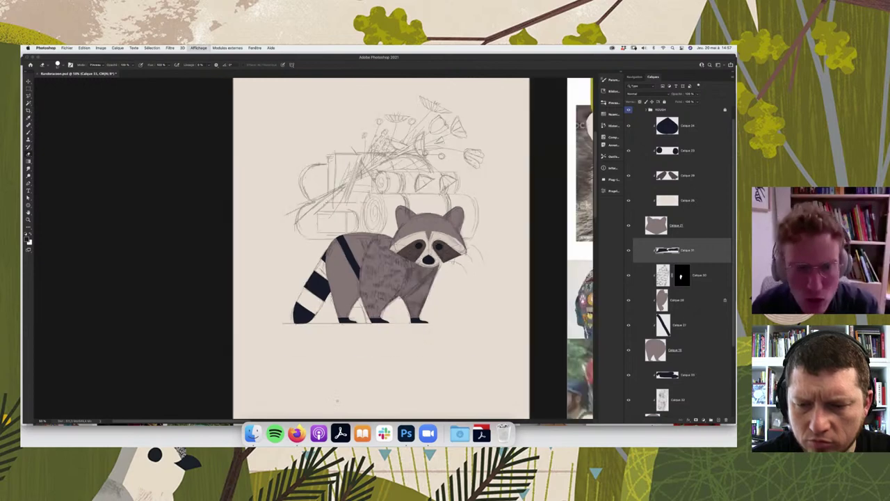
pyautogui.press('super+minus')
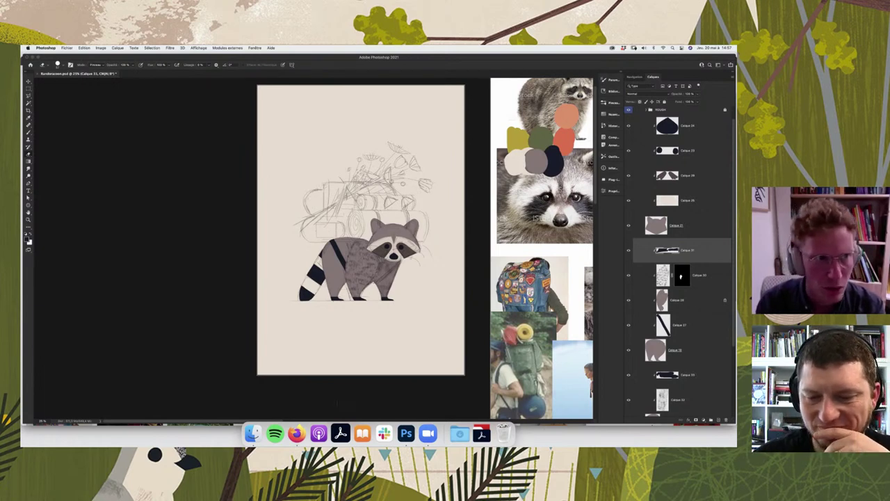
pyautogui.hotkey('ctrl', '+')
pyautogui.scroll(3, 402, 320)
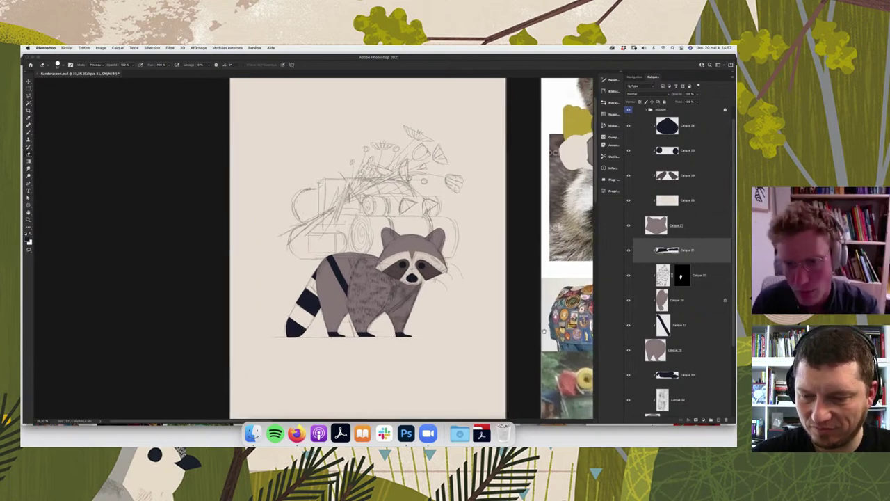
pyautogui.hscroll(3, 402, 370)
pyautogui.hscroll(3, 514, 324)
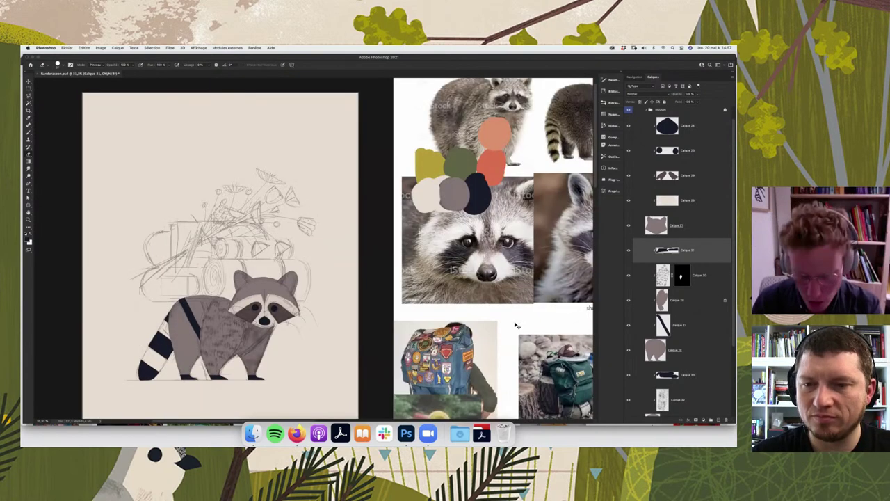
pyautogui.hscroll(-3, 515, 324)
pyautogui.hotkey('ctrl', '+')
pyautogui.hotkey('ctrl', '+')
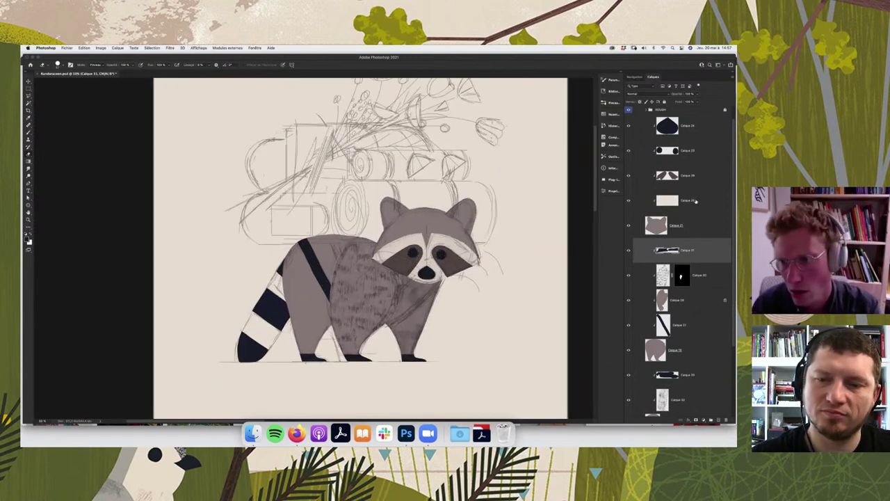
# - Add a new layer clipped to the nose shape and size a brush for the nostrils
pyautogui.hotkey('alt', ']')
pyautogui.hotkey('alt', ']')
pyautogui.hotkey('alt', ']')
pyautogui.hotkey('alt', ']')
pyautogui.hotkey('alt', ']')
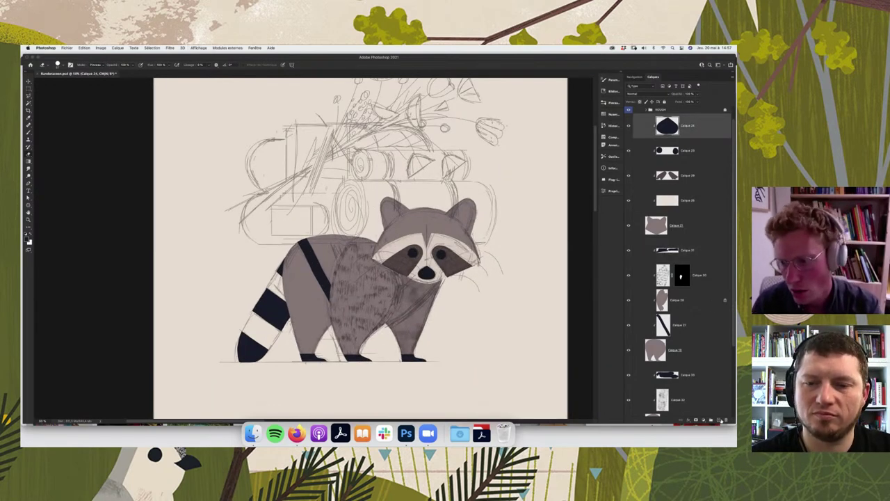
pyautogui.hotkey('ctrl', 'shift', 'alt', 'n')
pyautogui.hotkey('ctrl', 'alt', 'g')
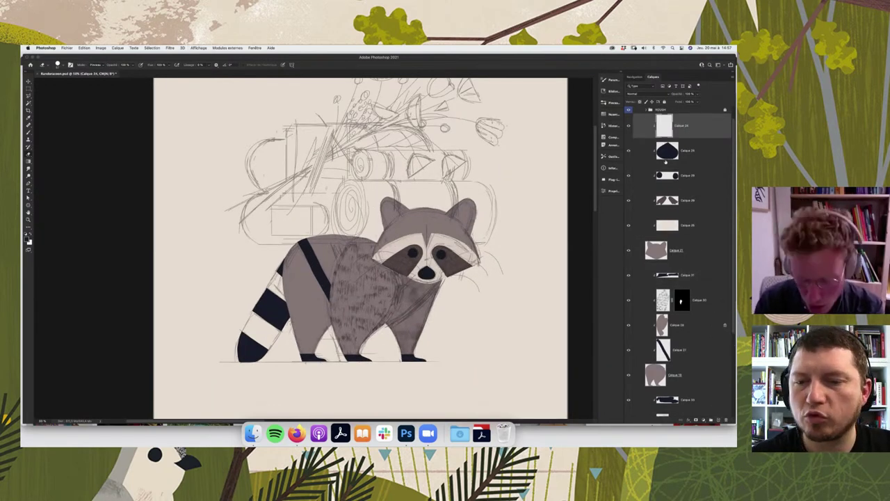
pyautogui.hotkey('ctrl', '+')
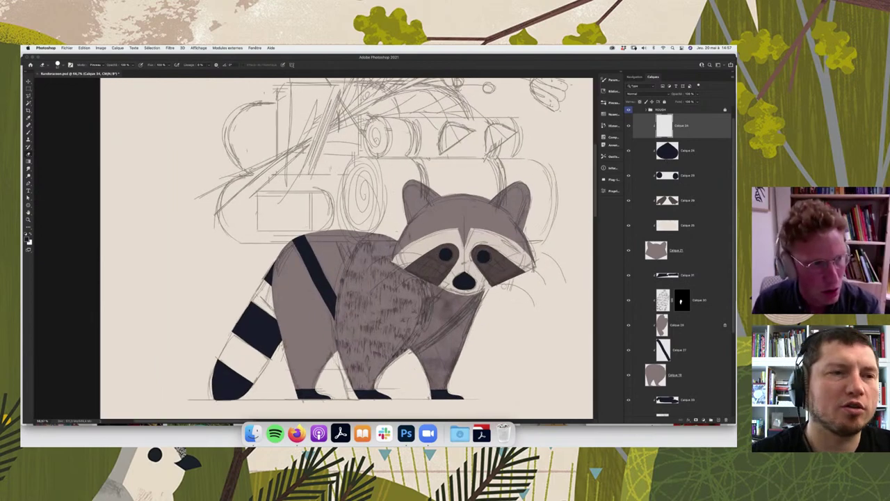
pyautogui.press('b')
pyautogui.rightClick(465, 249)
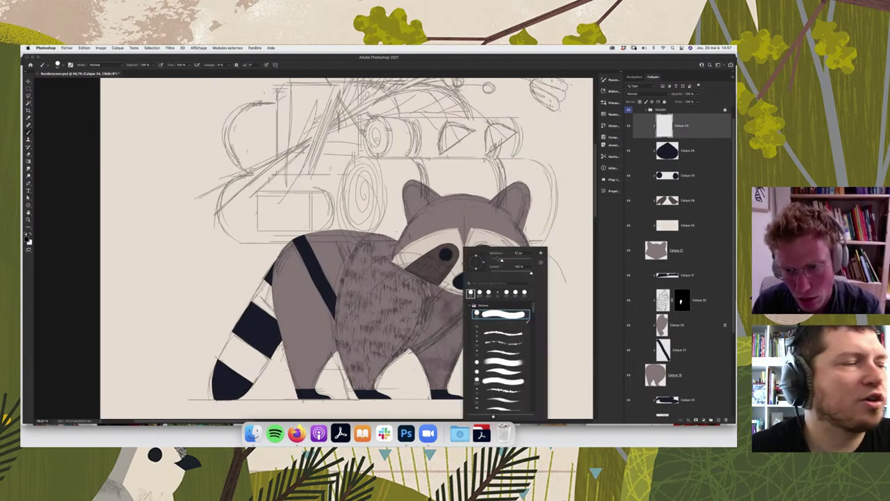
pyautogui.click(519, 252)
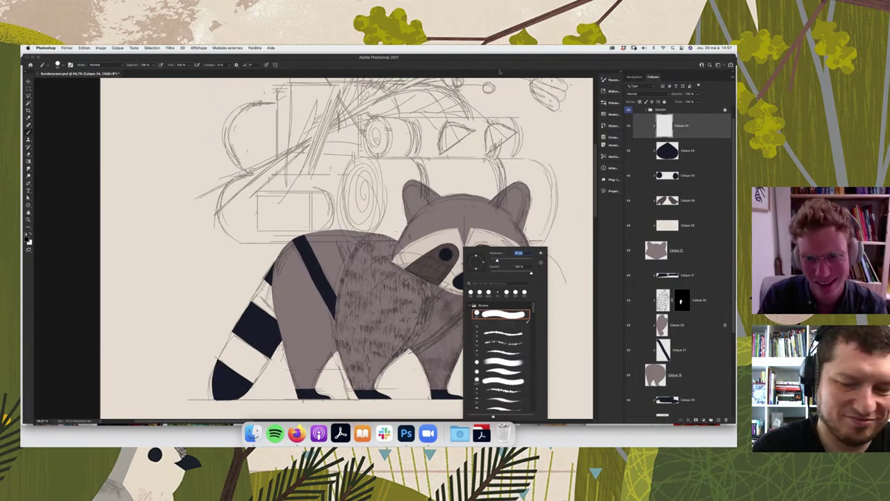
pyautogui.press('Return')
pyautogui.press('super+plus')
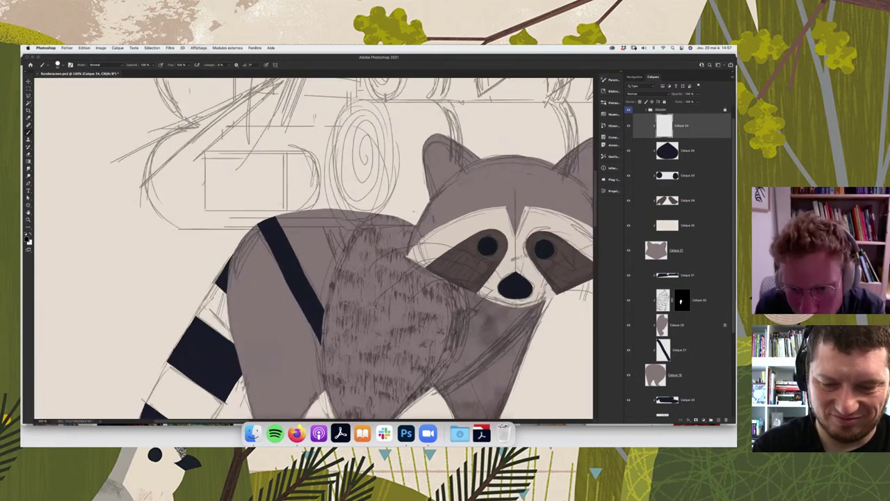
pyautogui.hscroll(3, 313, 250)
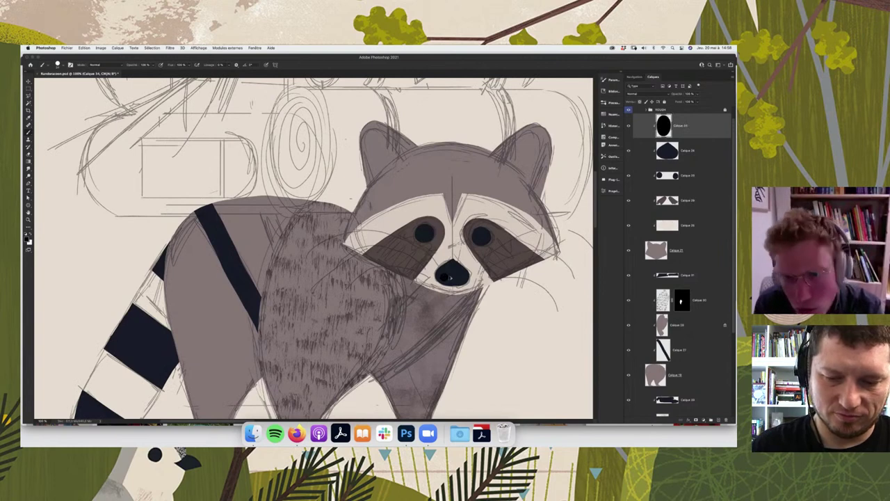
# - Duplicate the nostril layer and merge the two copies into one
pyautogui.press('super+j')
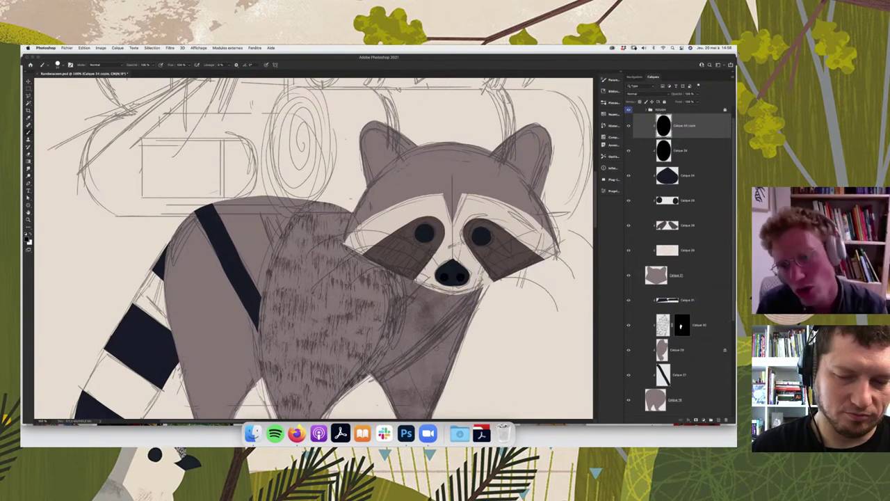
pyautogui.keyDown('shift'); pyautogui.click(692, 149); pyautogui.keyUp('shift')
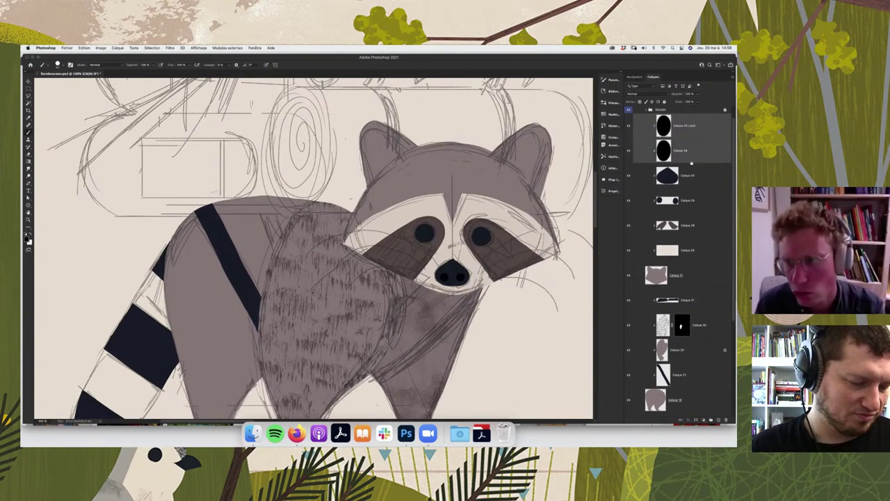
pyautogui.press('super+e')
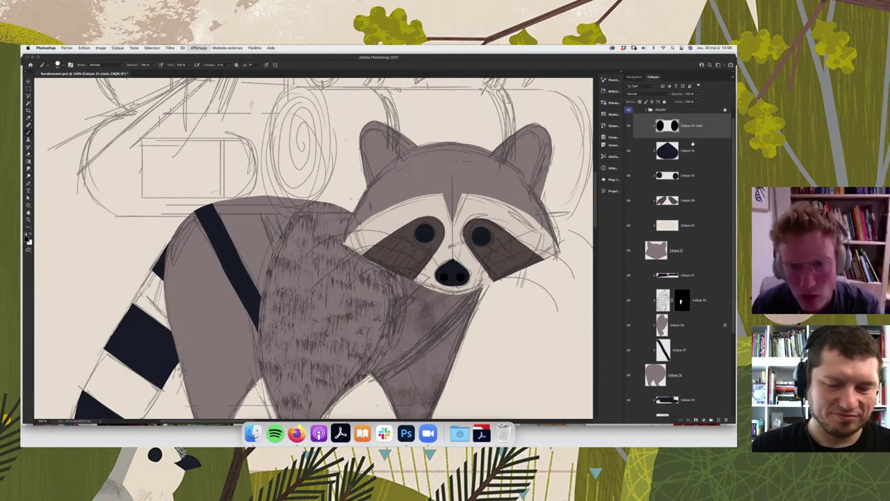
pyautogui.press('super+minus')
pyautogui.press('super+minus')
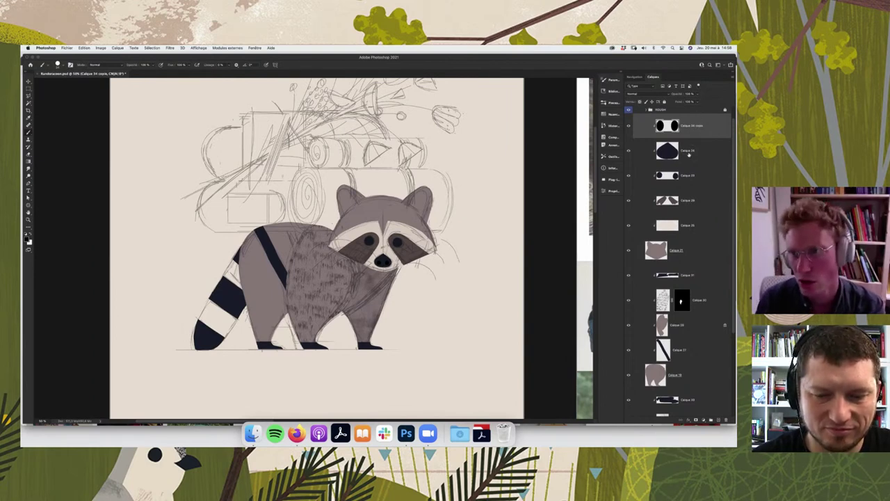
# - Above Calque 24, add a filled layer with an inverted black mask, then sample a face colour
pyautogui.click(689, 156)
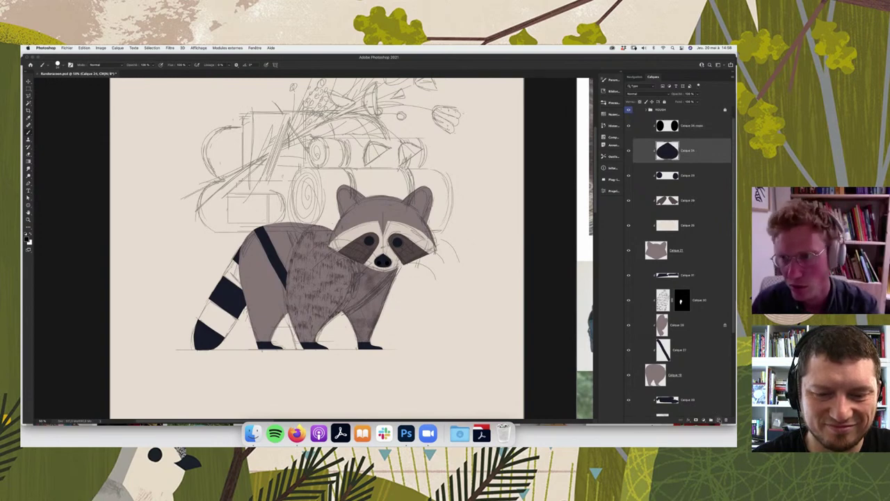
pyautogui.click(718, 420)
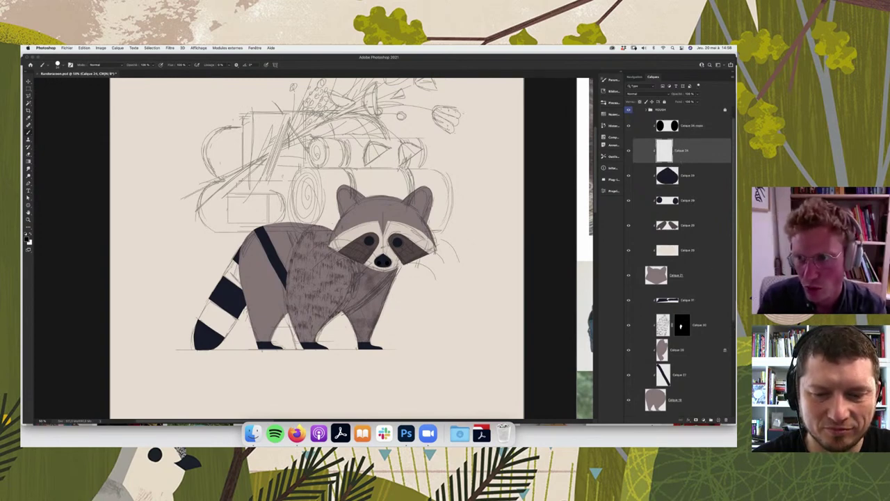
pyautogui.hotkey('ctrl', 'z')
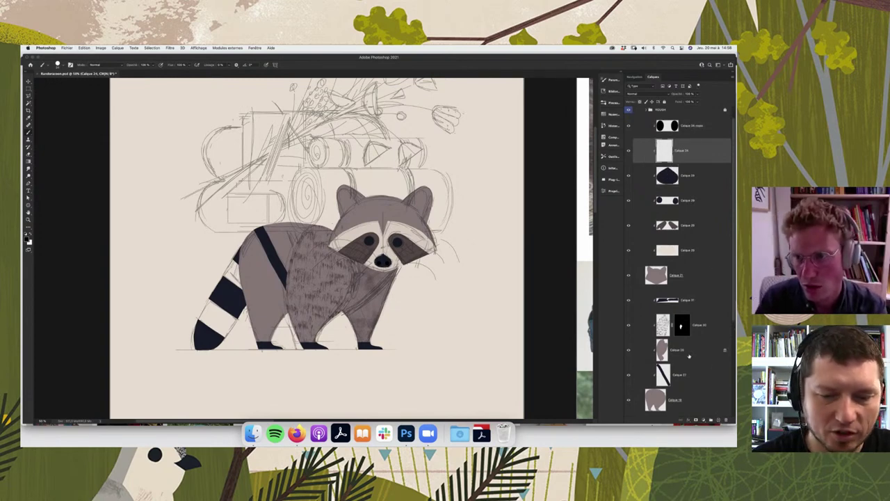
pyautogui.click(695, 419)
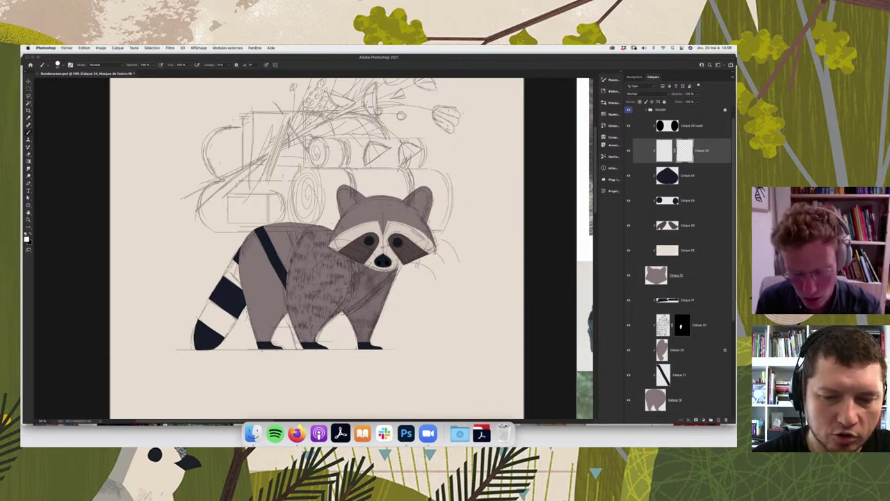
pyautogui.hotkey('ctrl', 'i')
pyautogui.press('i')
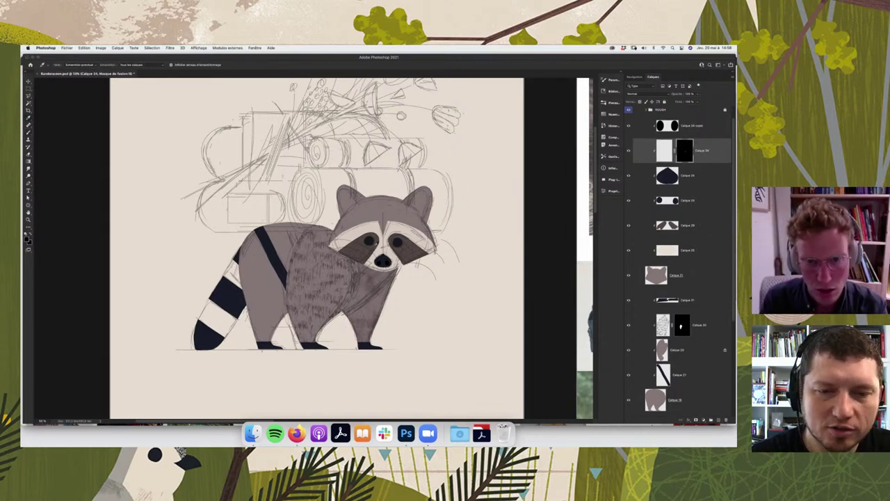
pyautogui.click(377, 248)
# - Pan across the canvas and browse the brush presets without changing them
pyautogui.hscroll(1, 385, 277)
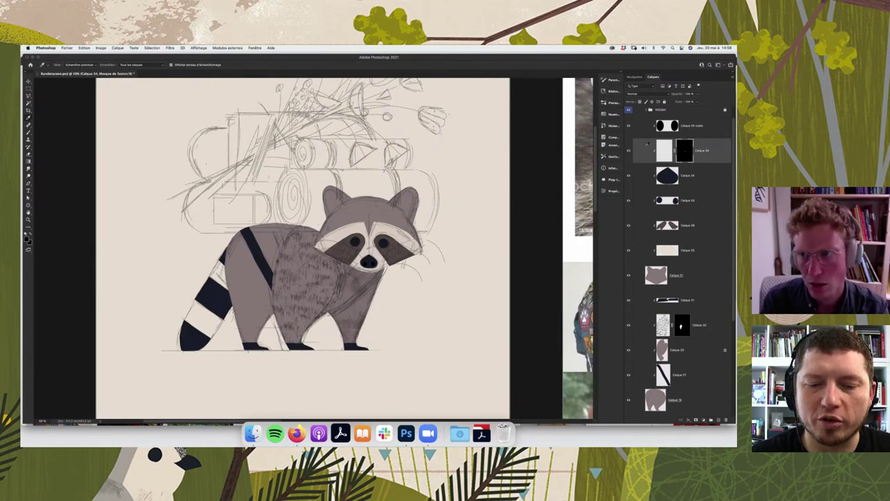
pyautogui.hscroll(3, 404, 276)
pyautogui.hscroll(3, 424, 277)
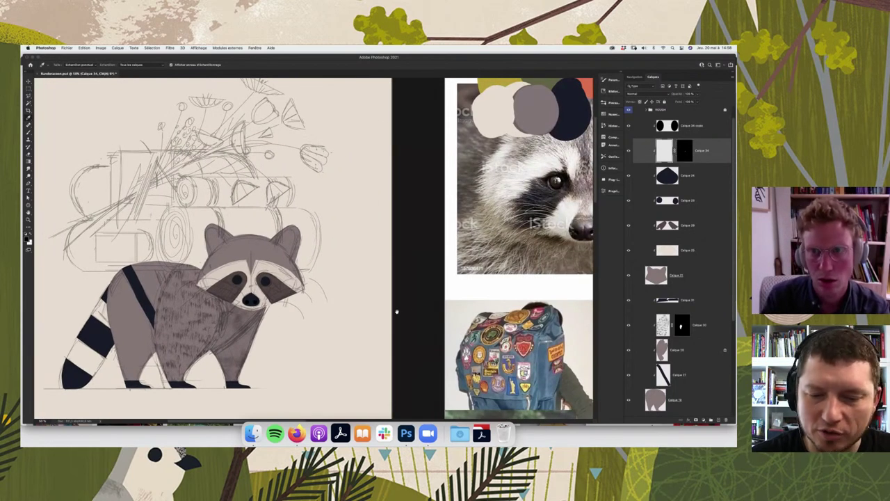
pyautogui.hscroll(1, 396, 313)
pyautogui.scroll(3, 274, 334)
pyautogui.hscroll(1, 267, 332)
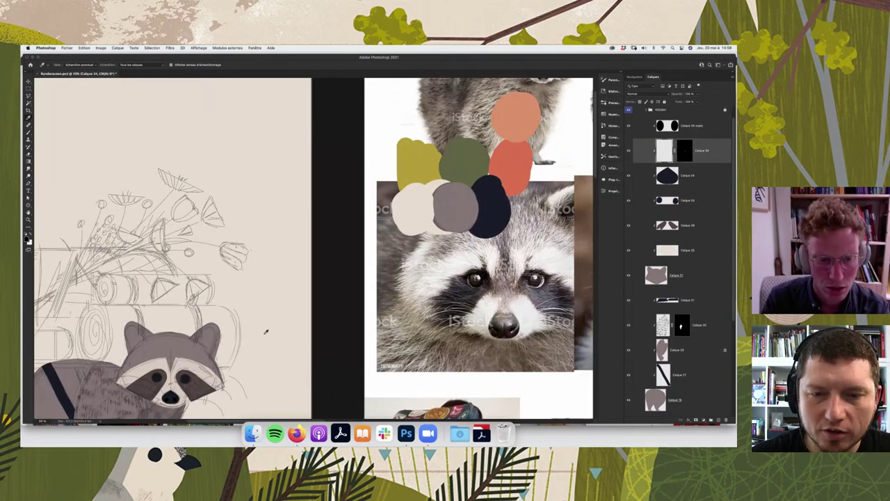
pyautogui.scroll(3, 266, 332)
pyautogui.press('b')
pyautogui.rightClick(273, 332)
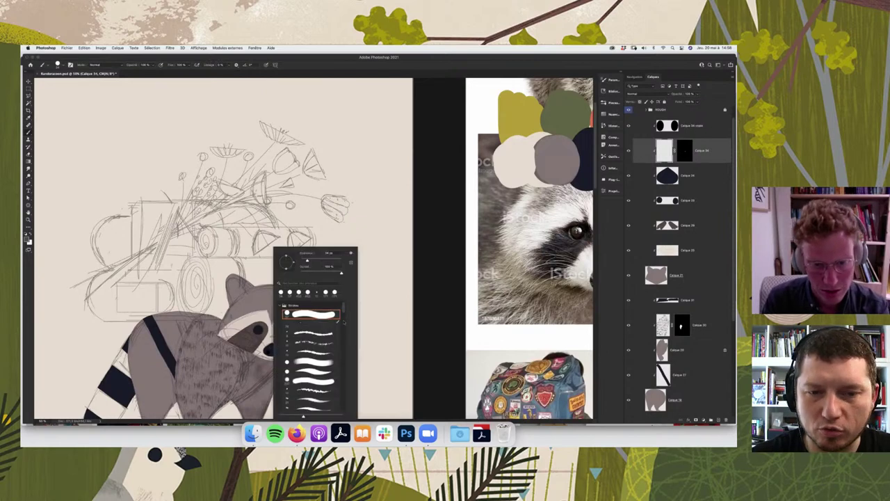
pyautogui.scroll(-3, 342, 321)
pyautogui.scroll(-3, 343, 322)
pyautogui.scroll(-3, 343, 322)
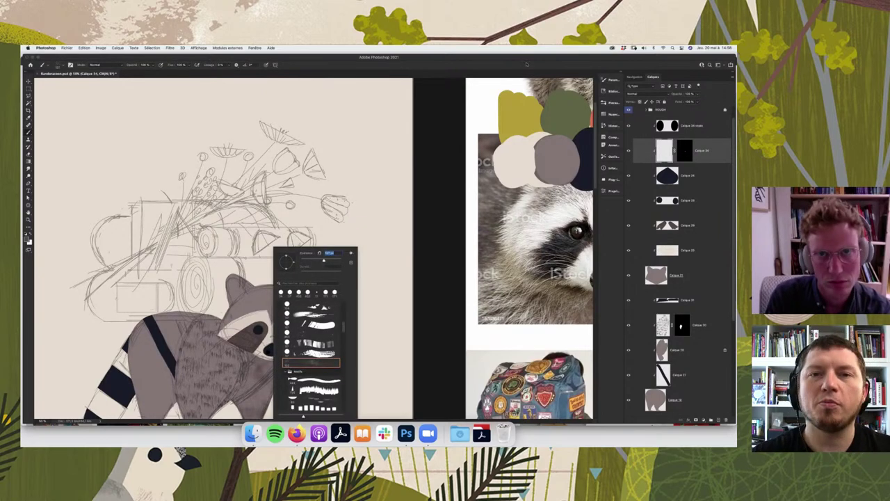
pyautogui.press('Escape')
# - Zoom in on the raccoon's face, hide the pencil sketch, and select the Calque 23 pupils layer
pyautogui.press('super+plus')
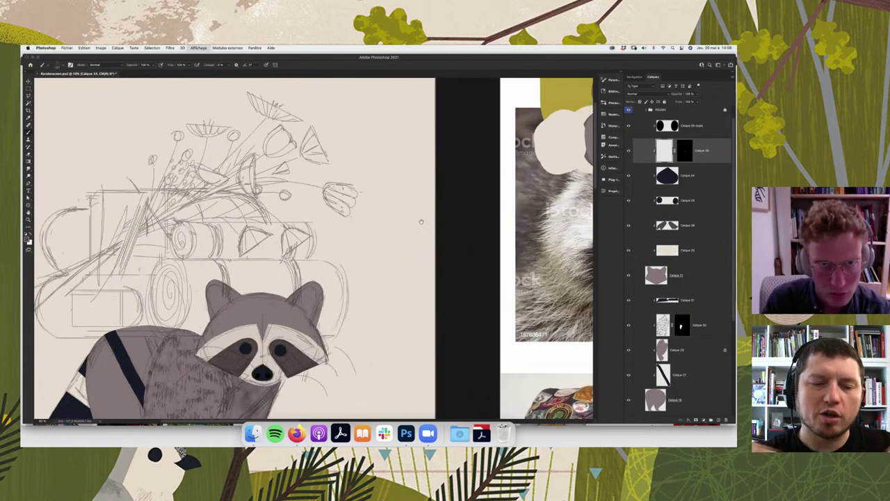
pyautogui.press('super+plus')
pyautogui.scroll(-3, 313, 250)
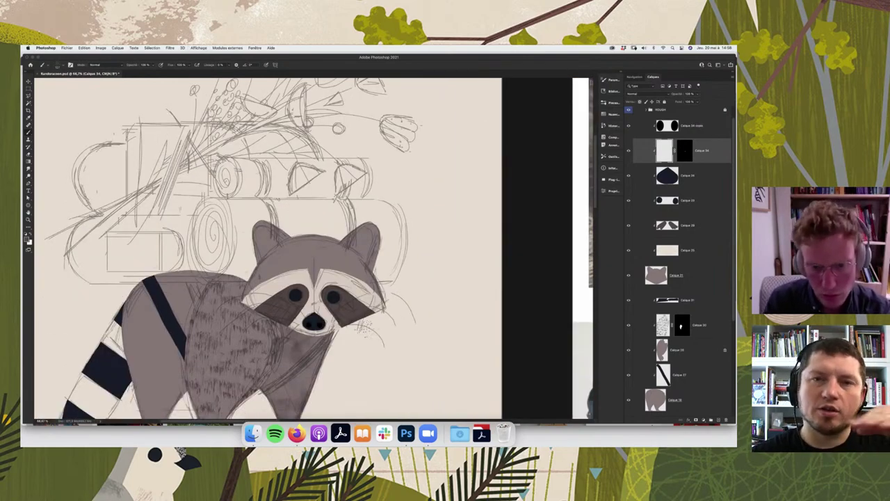
pyautogui.scroll(-2, 313, 251)
pyautogui.press('super+plus')
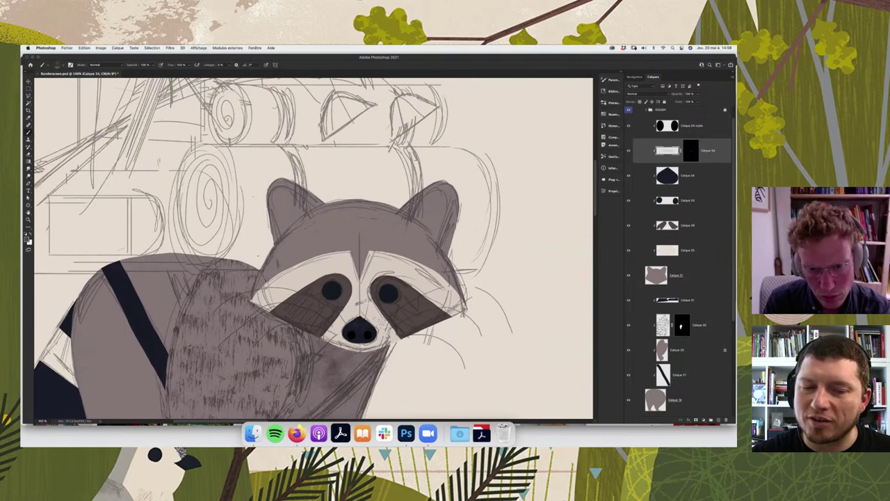
pyautogui.press('b')
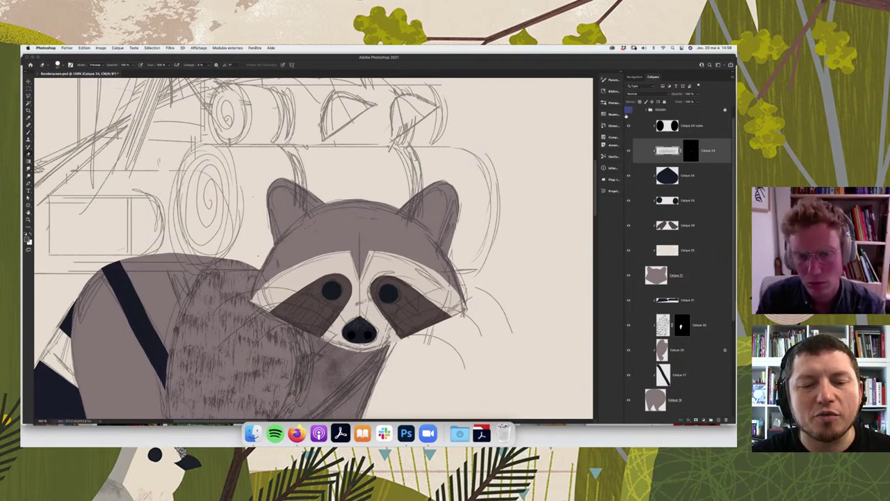
pyautogui.click(628, 109)
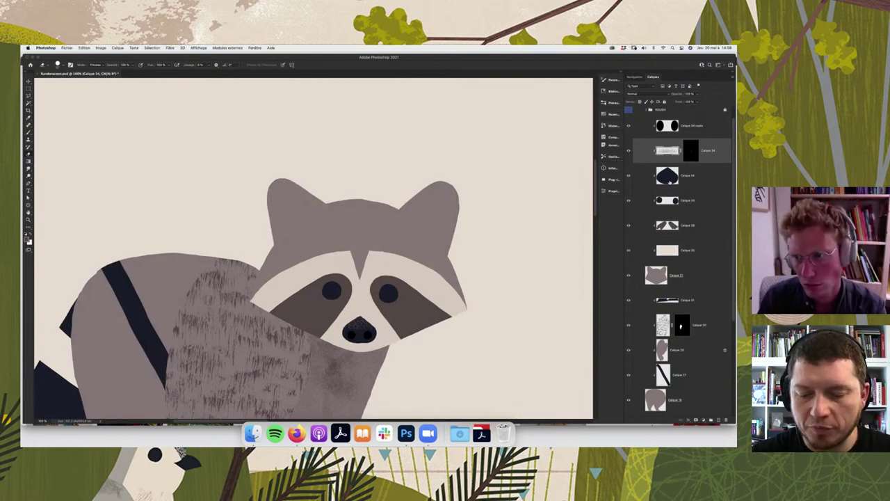
pyautogui.click(667, 202)
# - Fill the raccoon's pupils with black and zoom back out
pyautogui.press('i')
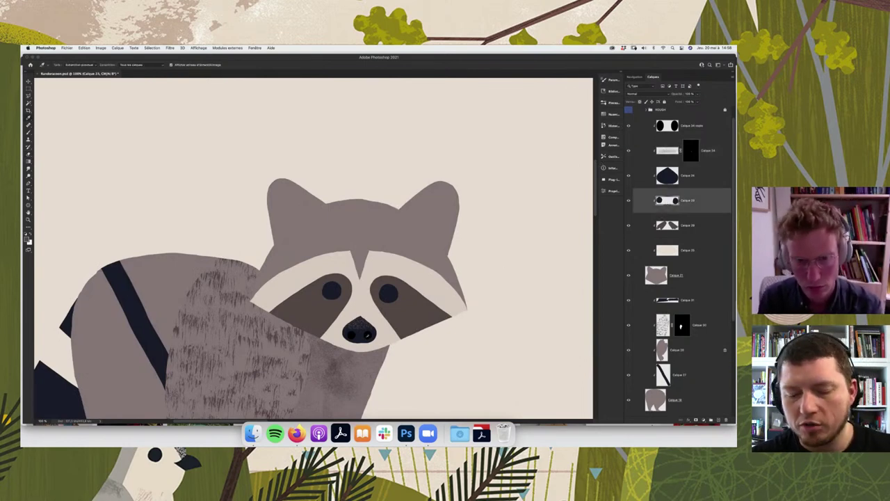
pyautogui.hotkey('alt', 'BackSpace')
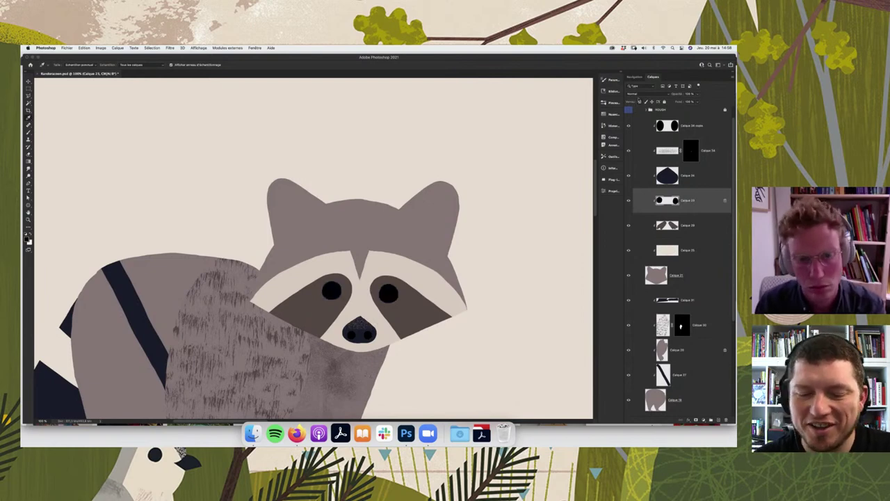
pyautogui.press('super+minus')
pyautogui.press('super+minus')
pyautogui.press('super+minus')
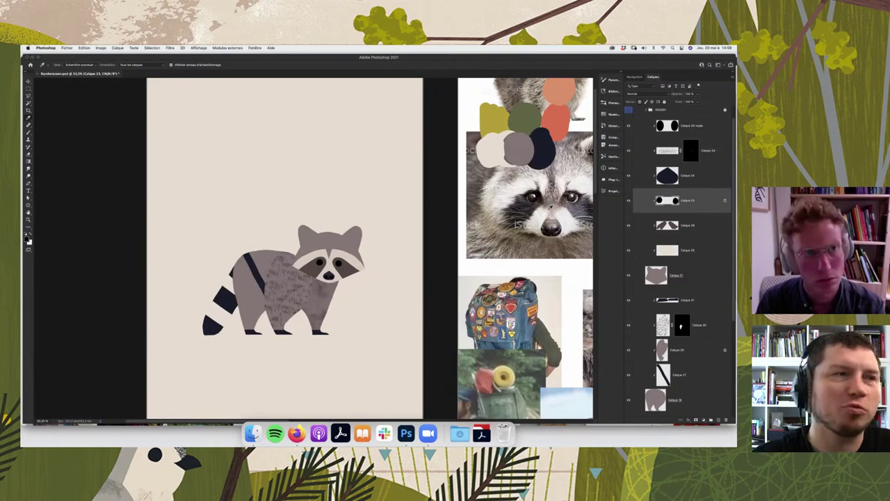
# - Add a new layer above Calque 28 with an inverted, fully hiding layer mask
pyautogui.click(685, 225)
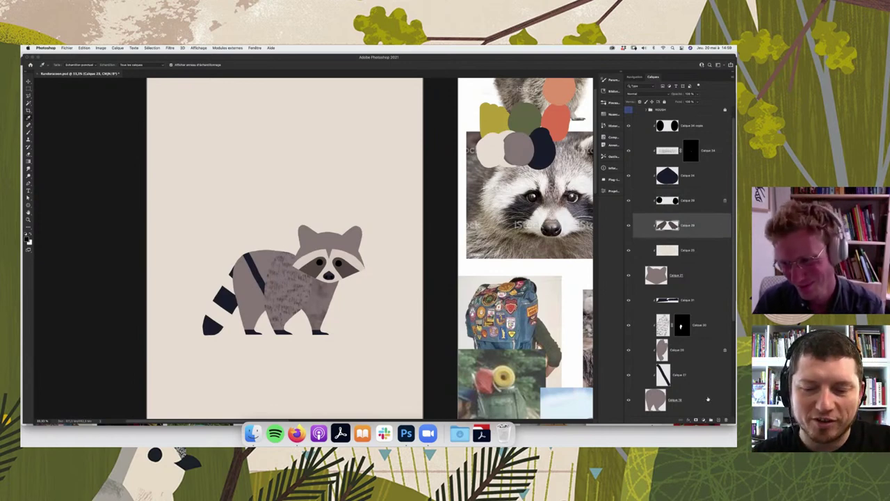
pyautogui.press('alt+shift+super+n')
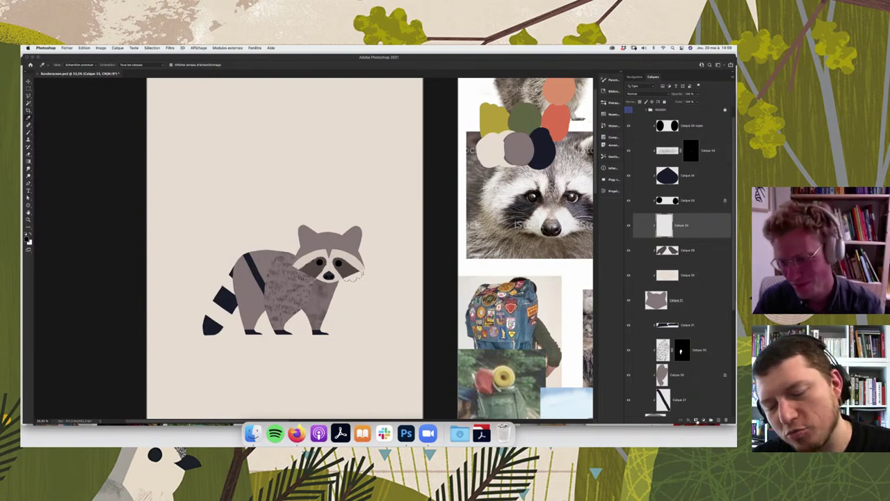
pyautogui.press('super+shift+m')
pyautogui.press('super+i')
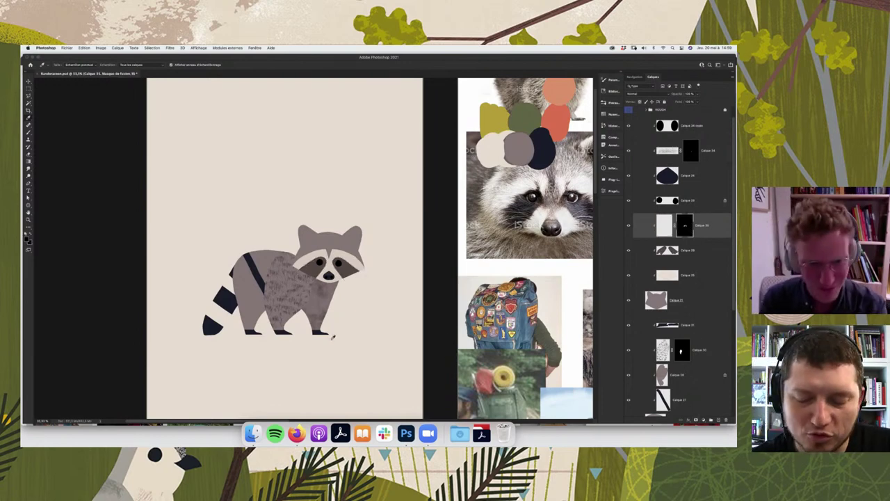
# - Zoom to the face, pick a brush preset, and target the new layer's pixels
pyautogui.press('super+1')
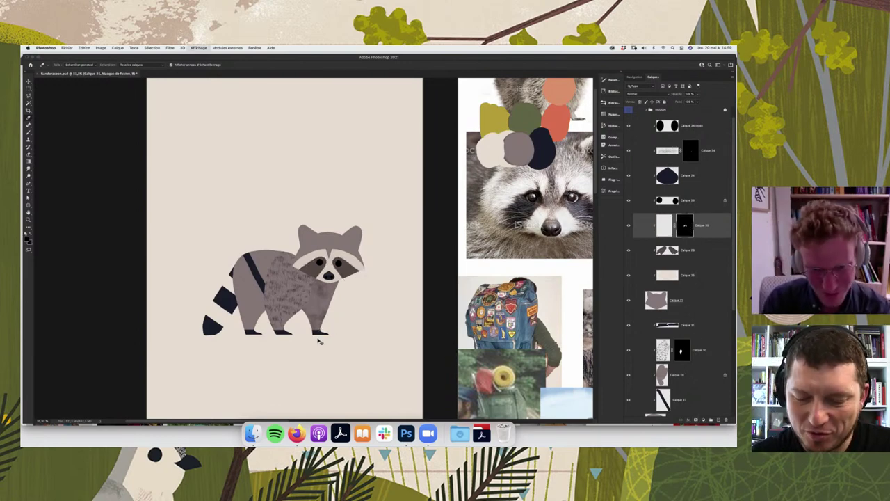
pyautogui.press('b')
pyautogui.rightClick(381, 363)
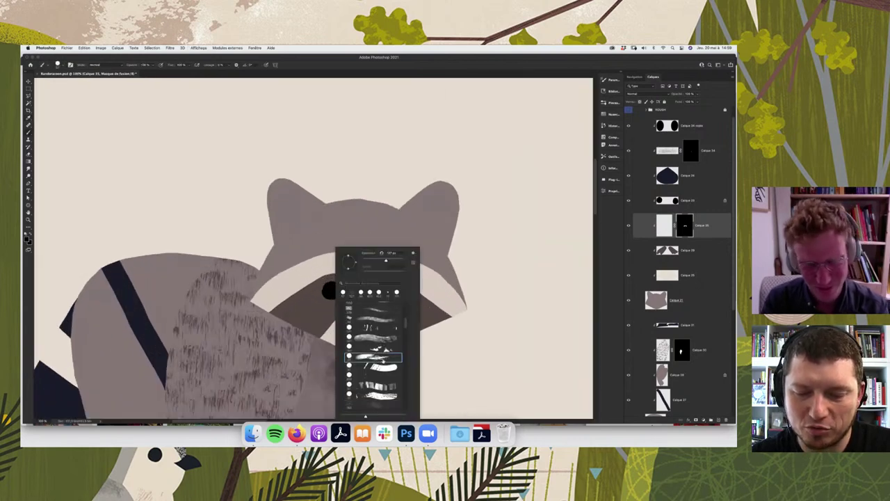
pyautogui.press('Return')
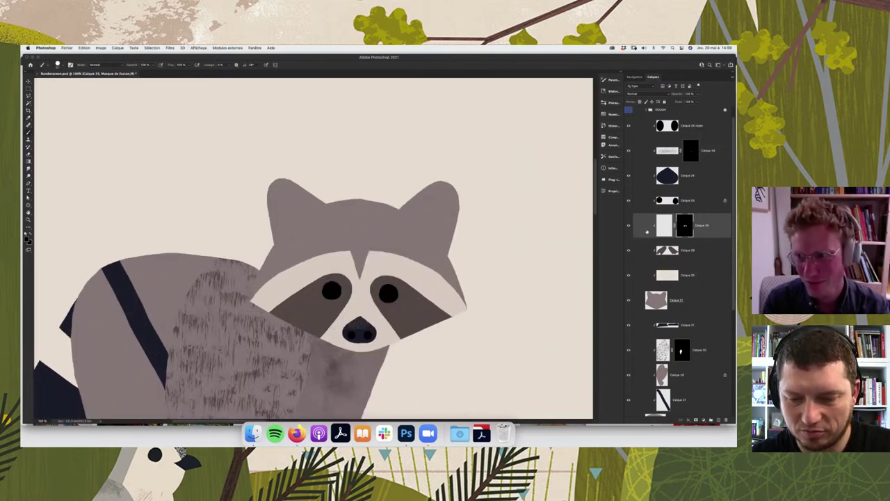
pyautogui.press('super+2')
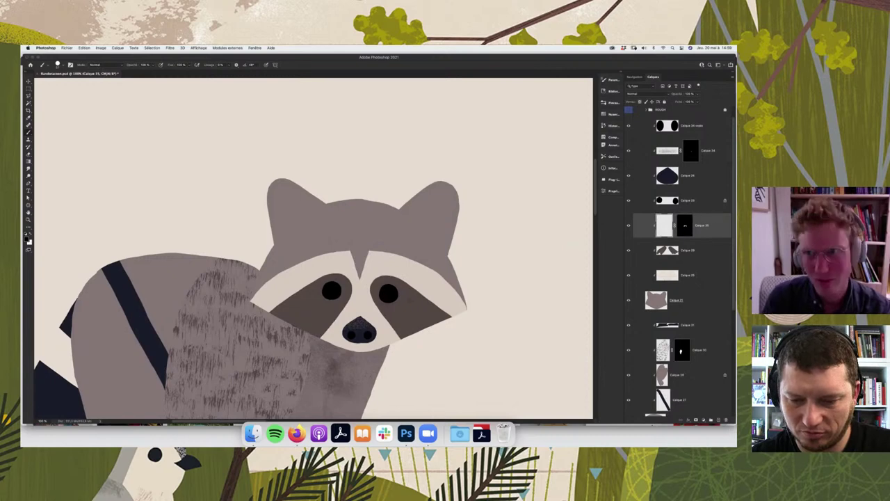
# - Adjust the Brush Settings Texture sliders, undoing a trial stroke on the left eye mask
pyautogui.click(611, 81)
pyautogui.moveTo(528, 103); pyautogui.dragTo(555, 127)
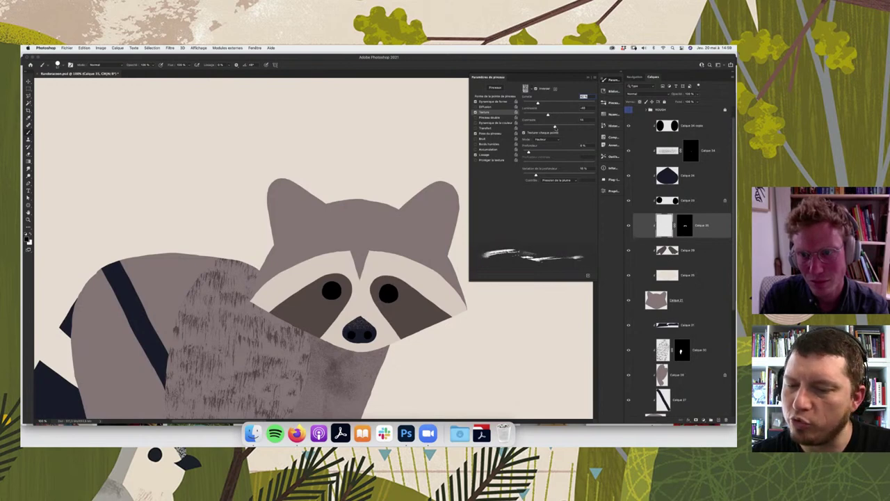
pyautogui.moveTo(330, 336)
pyautogui.mouseDown()
pyautogui.moveTo(299, 324)
pyautogui.moveTo(346, 306)
pyautogui.moveTo(264, 301)
pyautogui.mouseUp()
pyautogui.hotkey('ctrl', 'z')
pyautogui.moveTo(538, 103)
pyautogui.mouseDown()
pyautogui.moveTo(549, 103)
pyautogui.moveTo(537, 116)
pyautogui.moveTo(576, 128)
pyautogui.mouseUp()
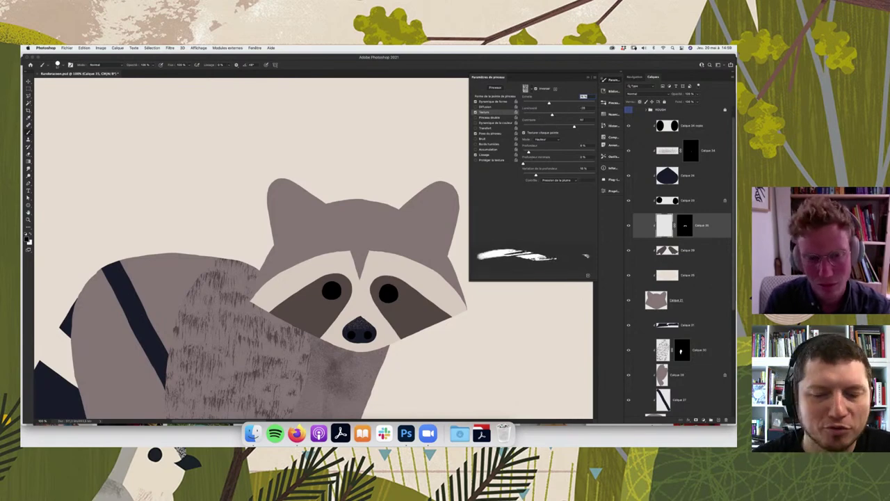
# - Switch to a different textured brush and paint black strokes across both eye masks
pyautogui.rightClick(339, 247)
pyautogui.doubleClick(379, 263)
pyautogui.moveTo(348, 280)
pyautogui.mouseDown()
pyautogui.moveTo(297, 306)
pyautogui.moveTo(445, 314)
pyautogui.mouseUp()
pyautogui.moveTo(388, 333); pyautogui.dragTo(427, 328)
pyautogui.moveTo(290, 320); pyautogui.dragTo(417, 297)
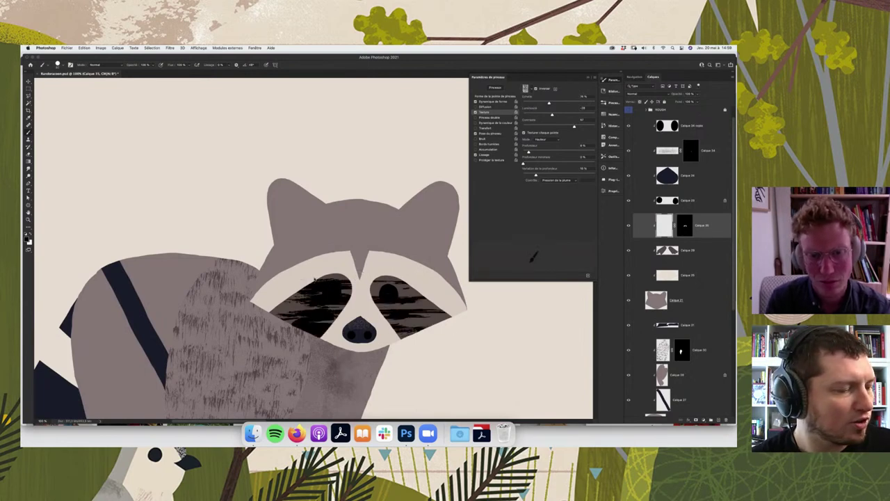
# - Add another stroke, undo the misses, and zoom out to the whole raccoon
pyautogui.moveTo(278, 306); pyautogui.dragTo(445, 299)
pyautogui.hotkey('ctrl', 'z')
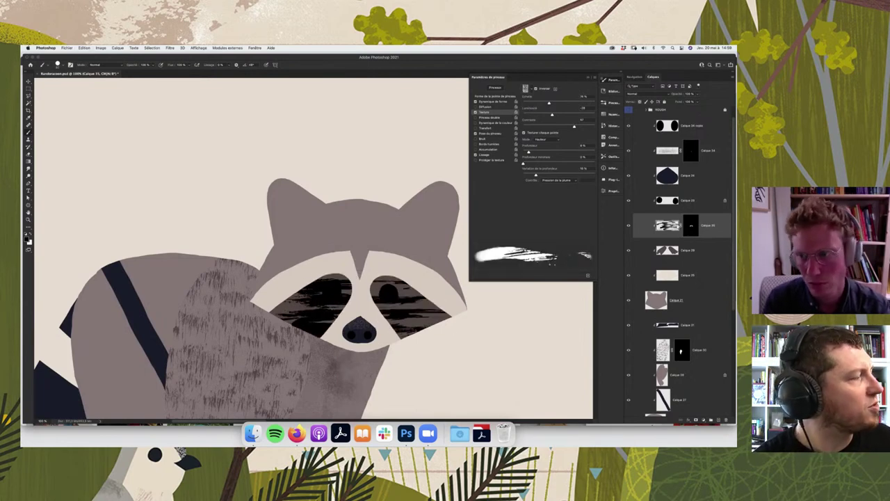
pyautogui.hotkey('ctrl', 'z')
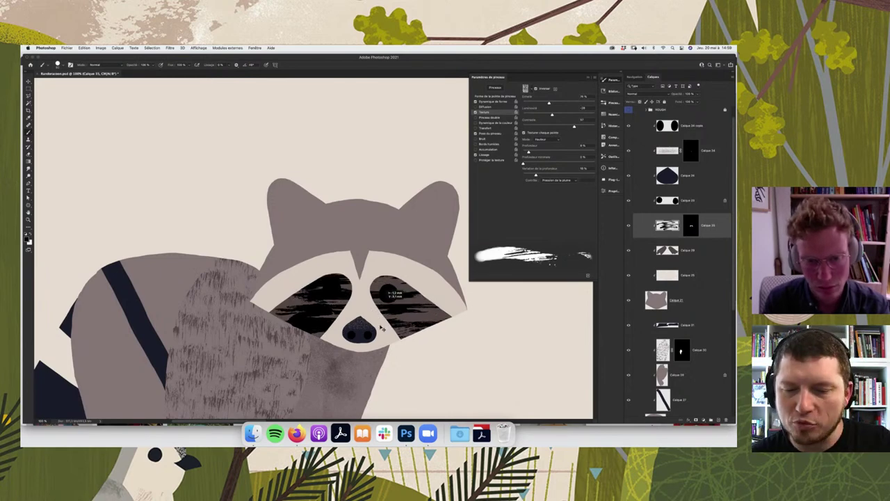
pyautogui.press('i')
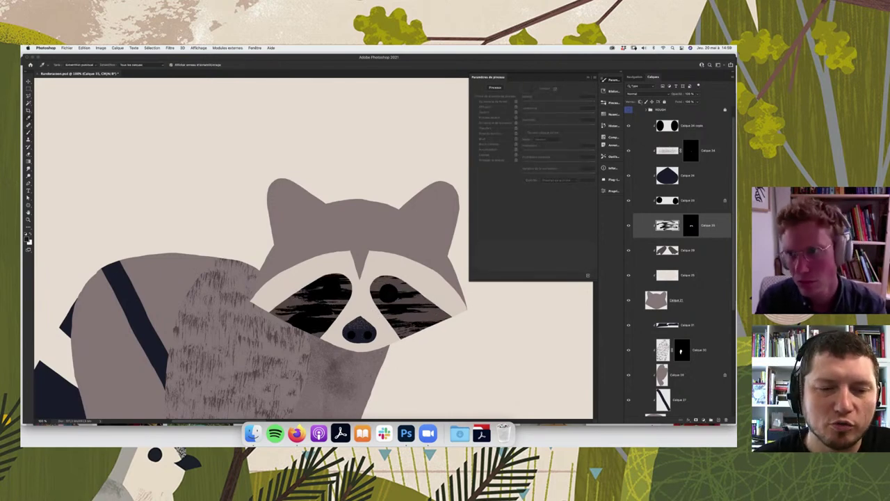
pyautogui.hotkey('ctrl', '0')
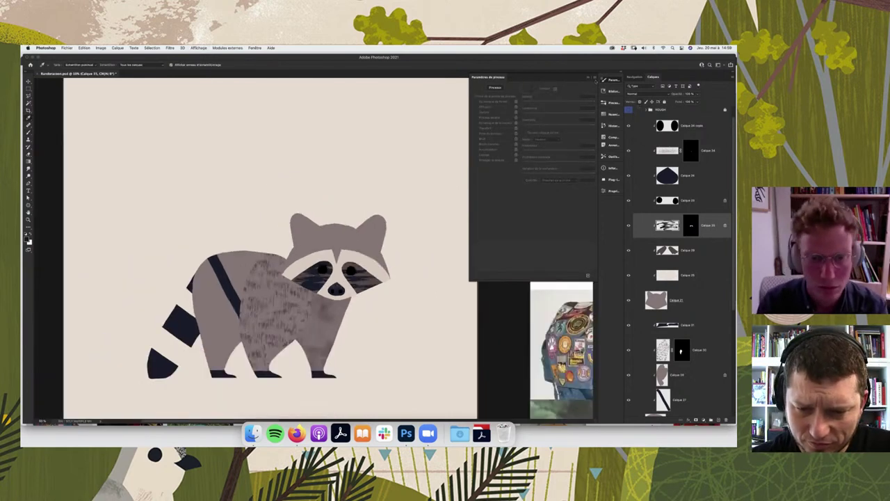
pyautogui.hotkey('ctrl', 'z')
# - Delete the black-stroke layer and add a fresh masked layer for brushing
pyautogui.click(588, 78)
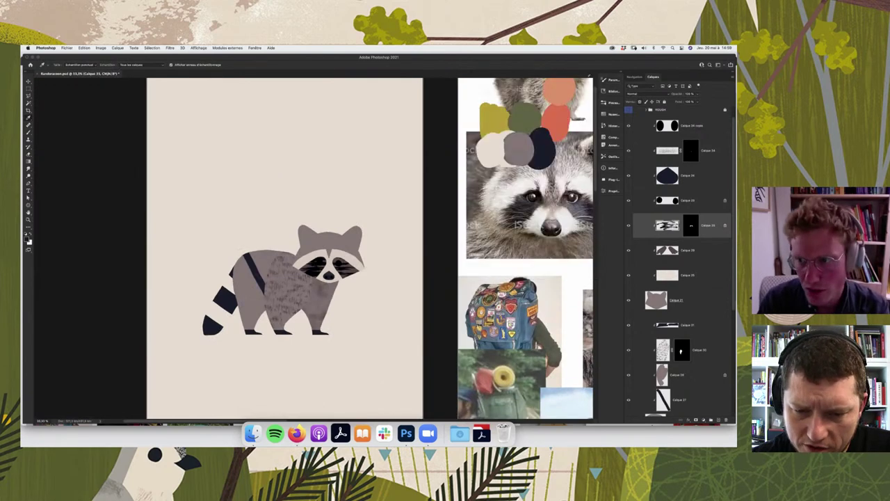
pyautogui.press('BackSpace')
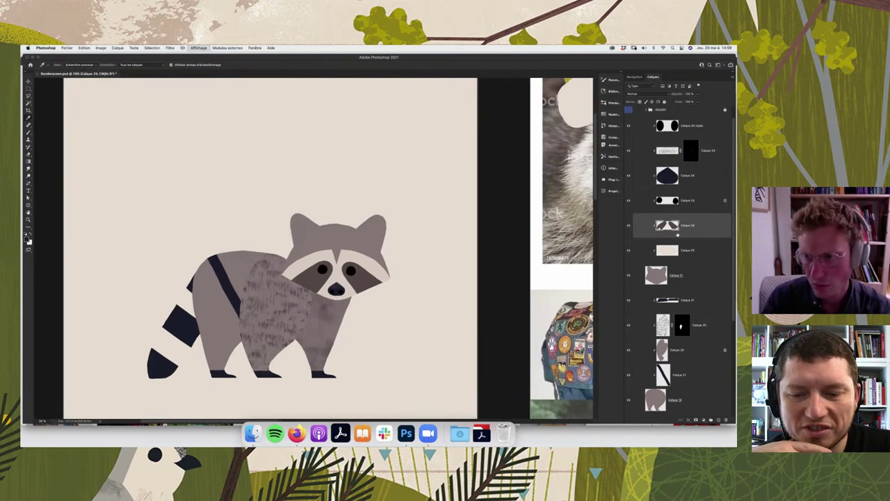
pyautogui.click(696, 421)
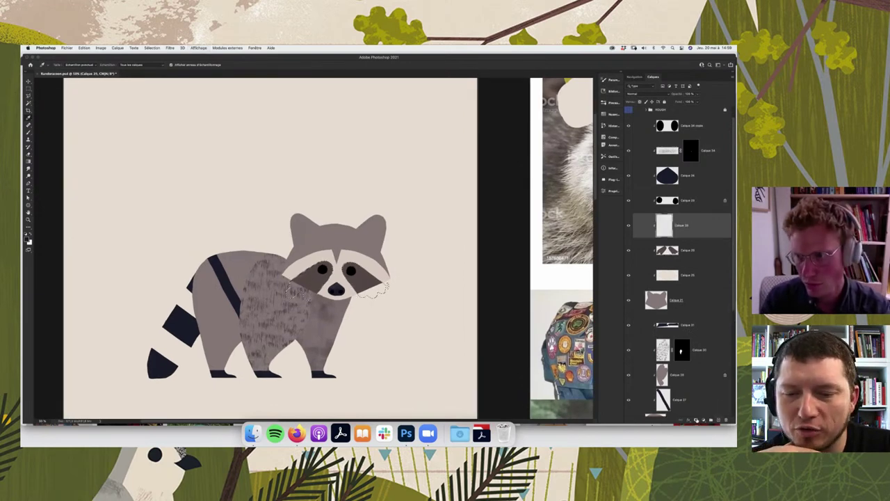
pyautogui.click(687, 421)
pyautogui.press('b')
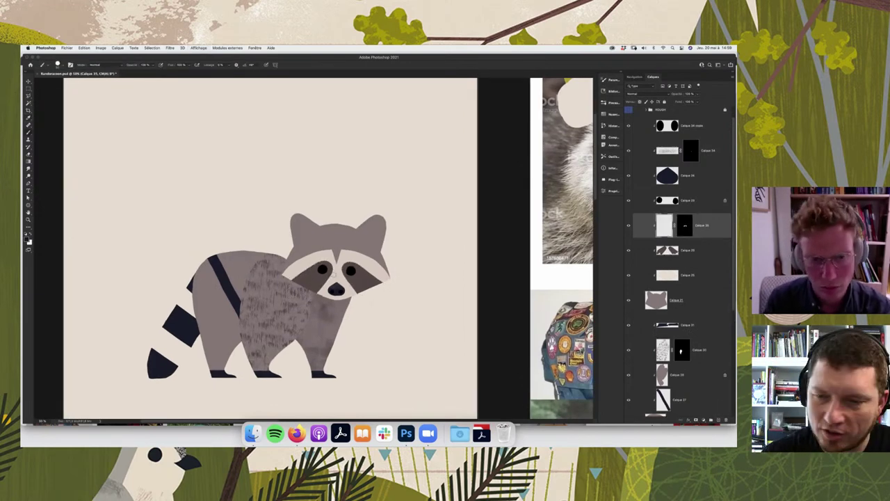
pyautogui.rightClick(339, 250)
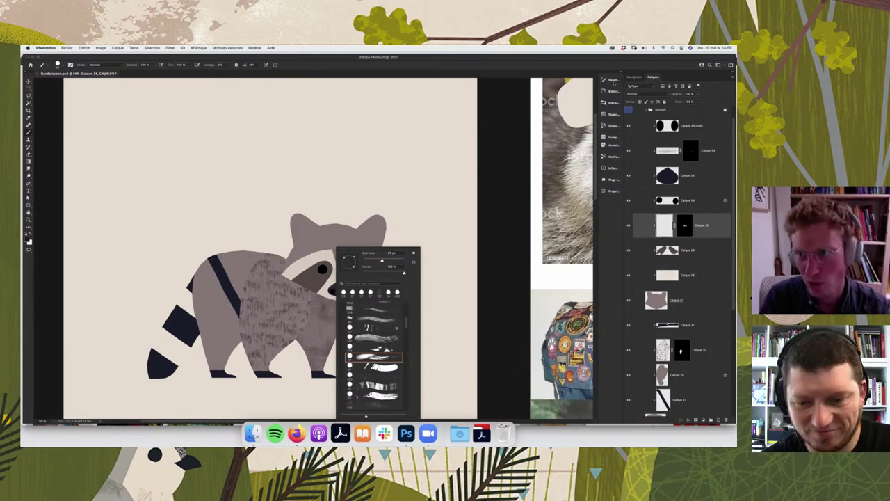
# - Tune the brush texture, paint dark strokes over the eye mask, and undo a trial marquee fill
pyautogui.click(612, 80)
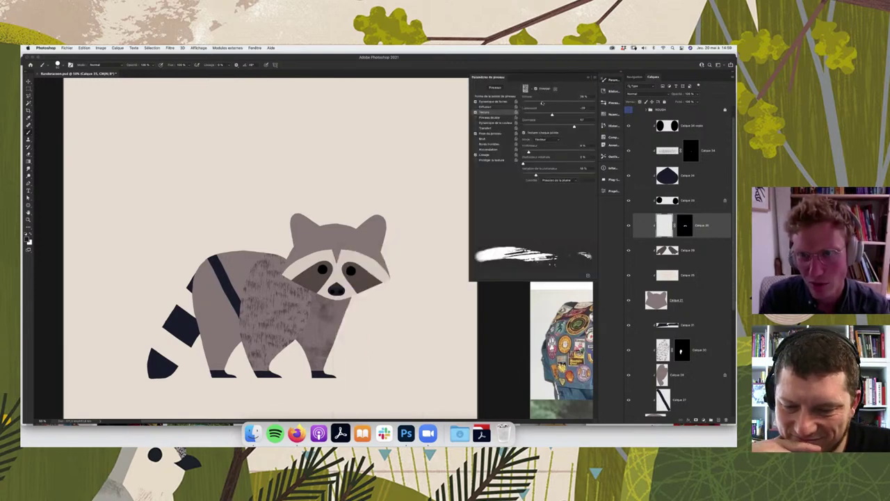
pyautogui.moveTo(541, 103); pyautogui.dragTo(554, 111)
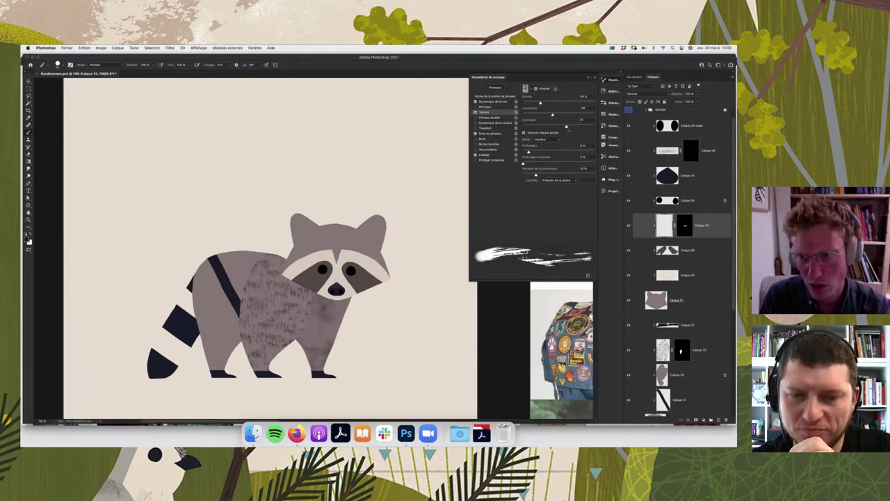
pyautogui.moveTo(543, 115); pyautogui.dragTo(544, 119)
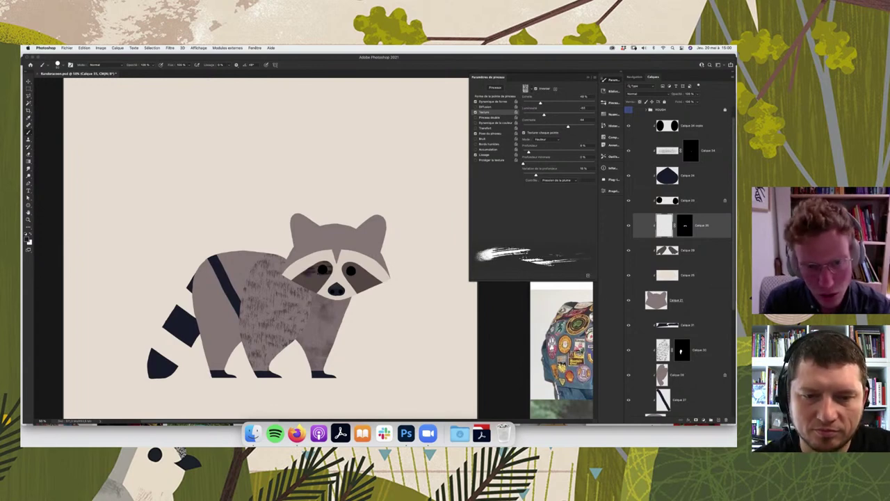
pyautogui.moveTo(306, 275); pyautogui.dragTo(324, 306)
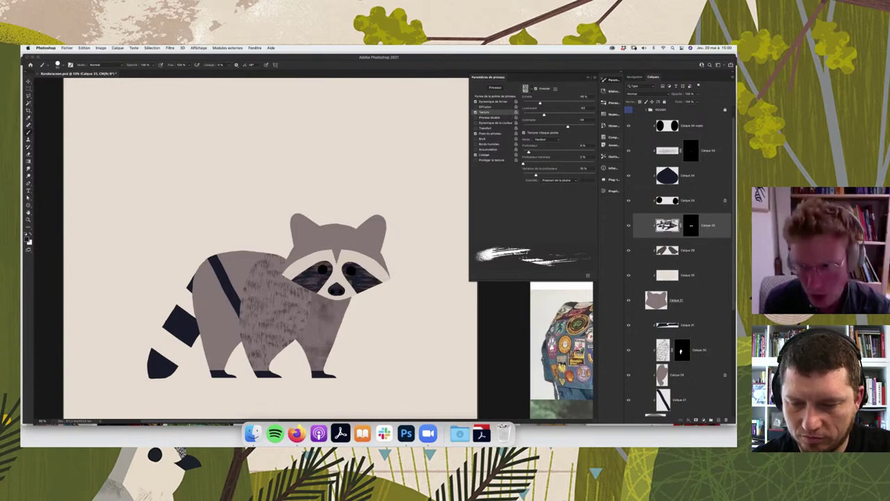
pyautogui.press('m')
pyautogui.moveTo(346, 257); pyautogui.dragTo(405, 309)
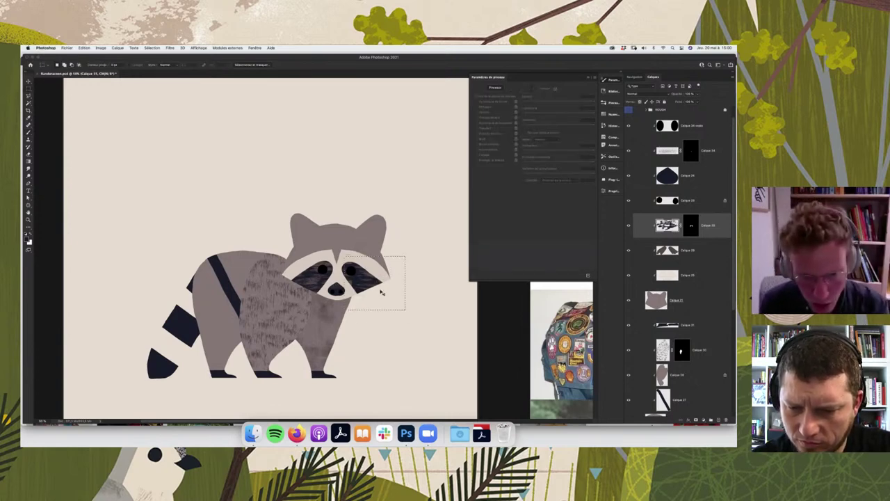
pyautogui.press('super+x')
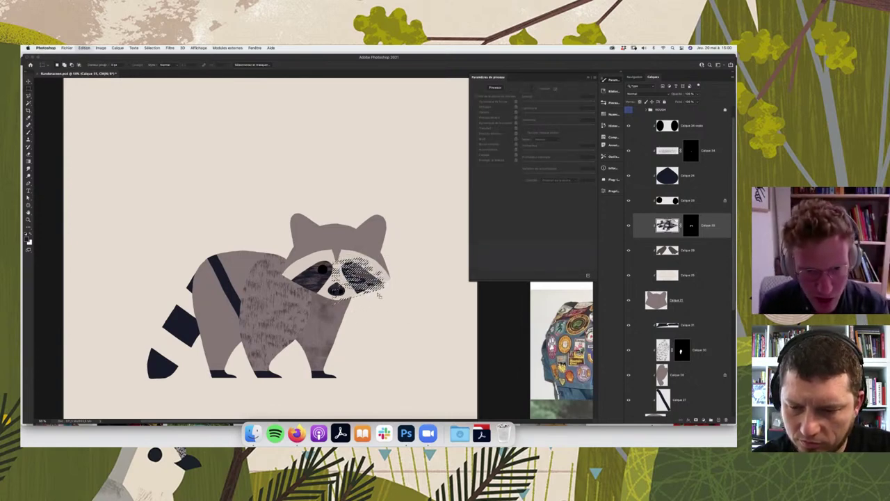
pyautogui.press('super+z')
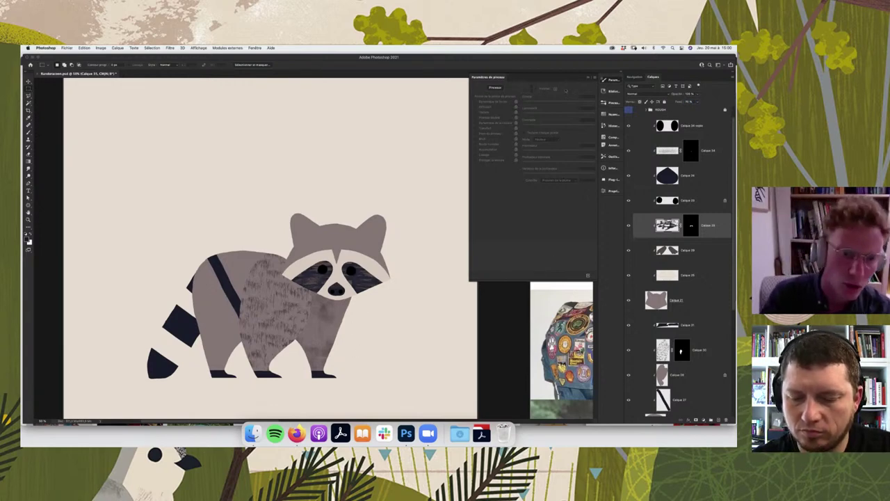
# - Close Brush Settings, zoom in, and make the pencil sketch visible again
pyautogui.click(586, 77)
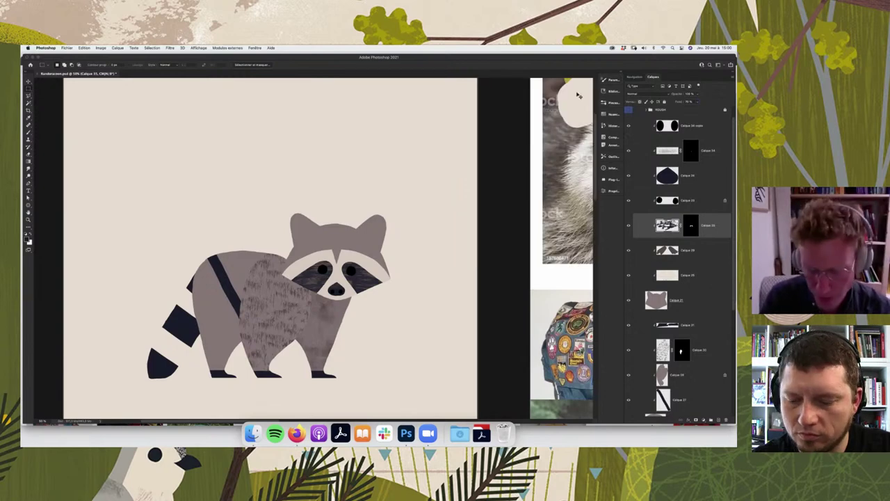
pyautogui.press('super+plus')
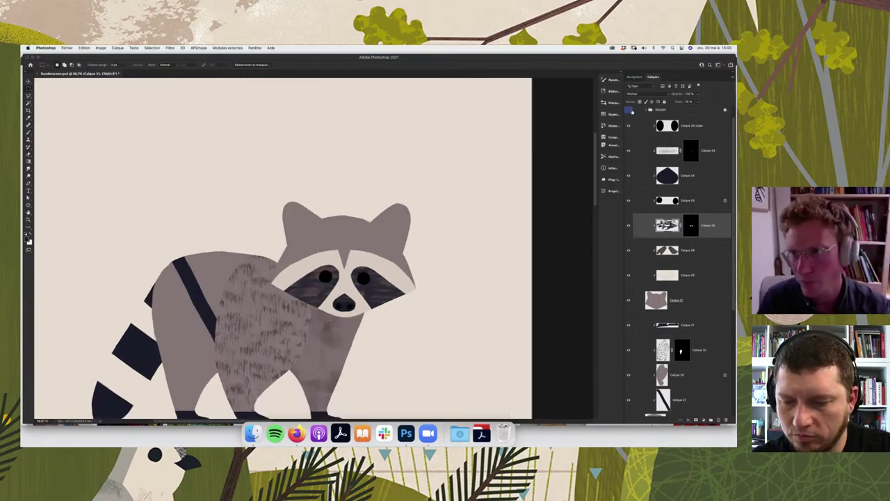
pyautogui.click(629, 125)
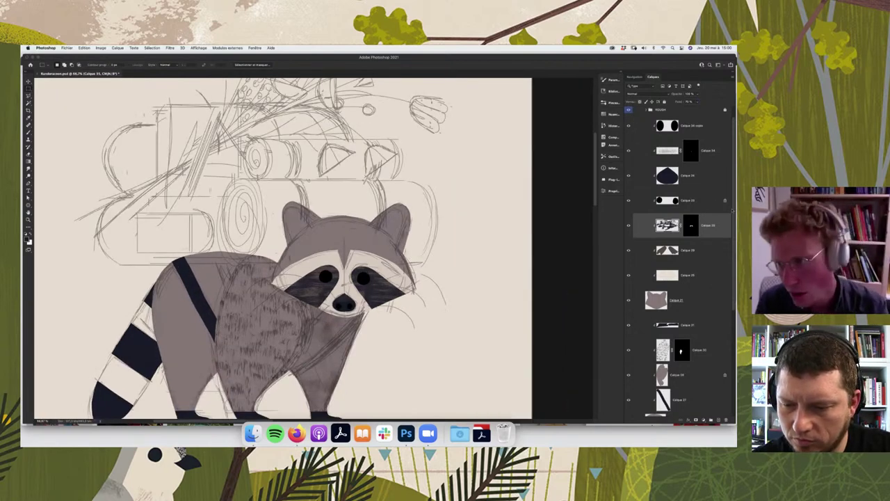
pyautogui.scroll(-1, 690, 293)
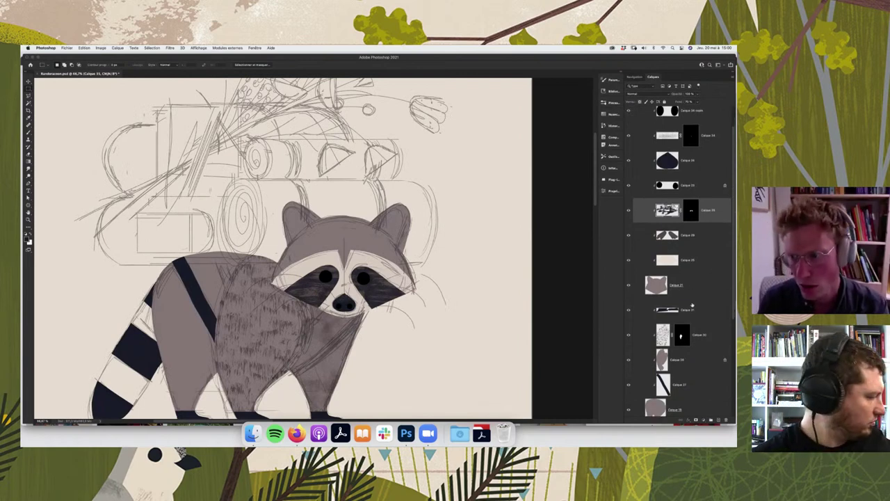
# - Add a new blank layer above Calque 21 and survey the artboard and references
pyautogui.click(690, 293)
pyautogui.click(716, 420)
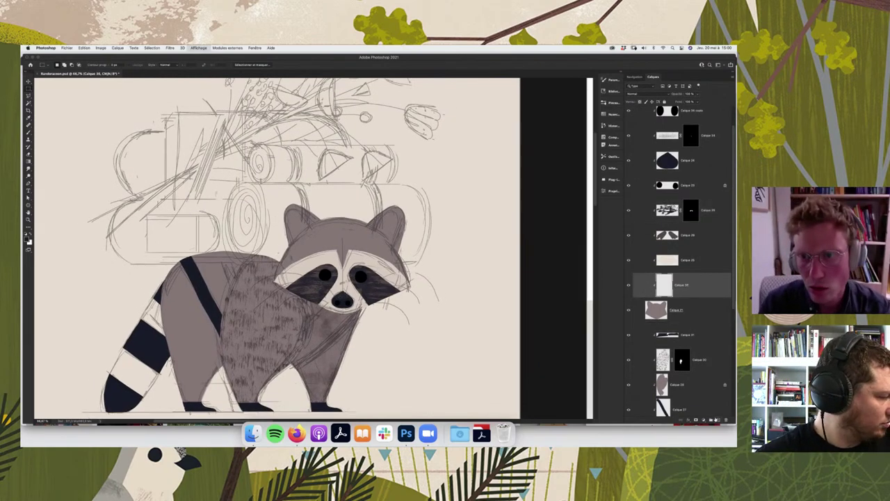
pyautogui.hotkey('ctrl', '-')
pyautogui.hotkey('ctrl', '-')
pyautogui.hotkey('ctrl', '-')
pyautogui.hscroll(10, 449, 272)
pyautogui.scroll(3, 450, 272)
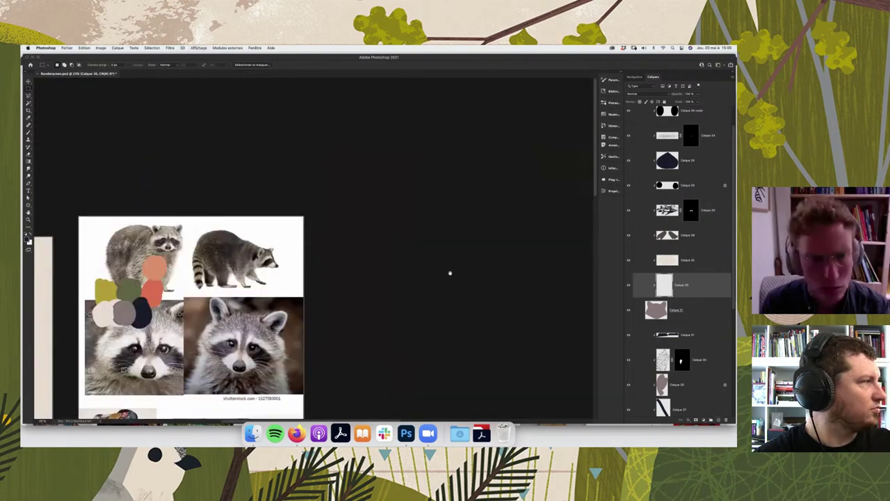
pyautogui.hscroll(-5, 562, 244)
pyautogui.scroll(-2, 561, 243)
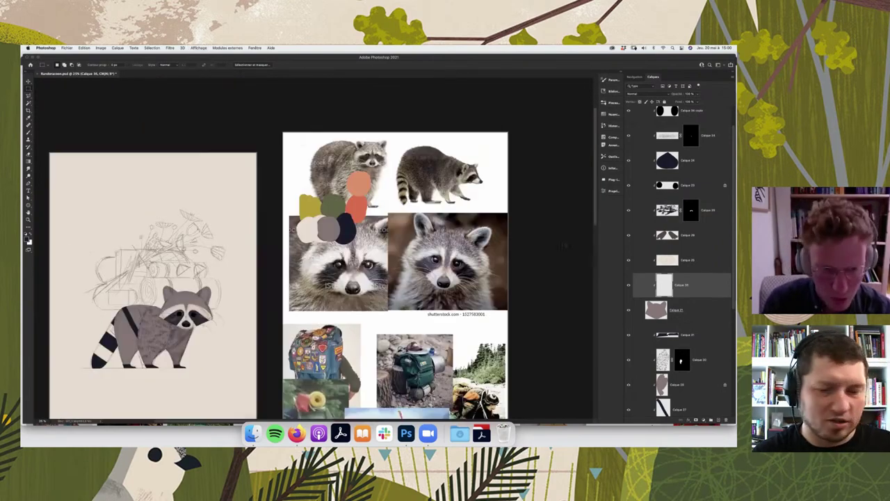
pyautogui.hscroll(-2, 562, 243)
# - Zoom in on the head, sample a colour with the Eyedropper, and pick a brush preset
pyautogui.hotkey('ctrl', '+')
pyautogui.hotkey('ctrl', '+')
pyautogui.hotkey('ctrl', '+')
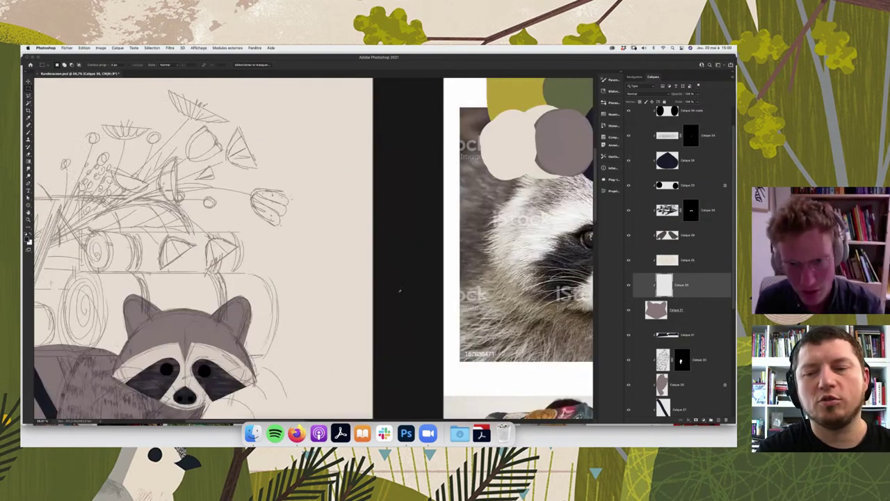
pyautogui.hscroll(-5, 299, 246)
pyautogui.scroll(-1, 299, 246)
pyautogui.press('i')
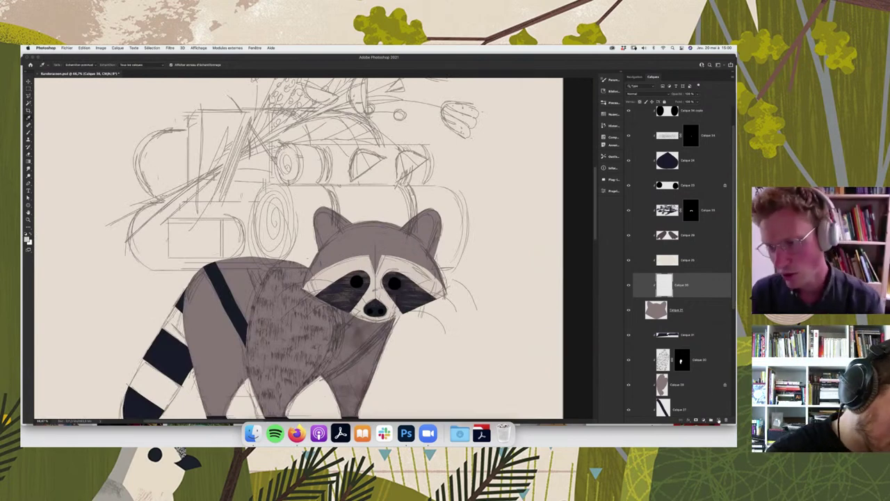
pyautogui.hotkey('ctrl', '+')
pyautogui.hotkey('ctrl', '+')
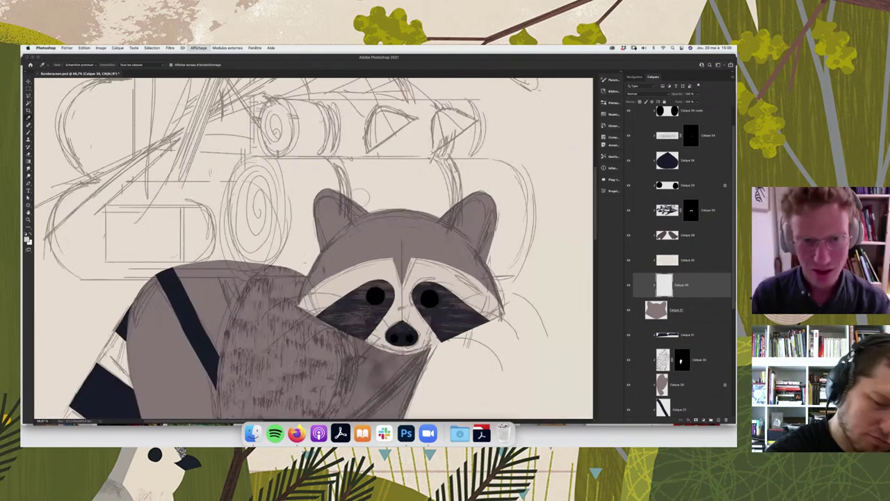
pyautogui.hotkey('ctrl', '+')
pyautogui.press('b')
pyautogui.rightClick(375, 209)
pyautogui.click(412, 266)
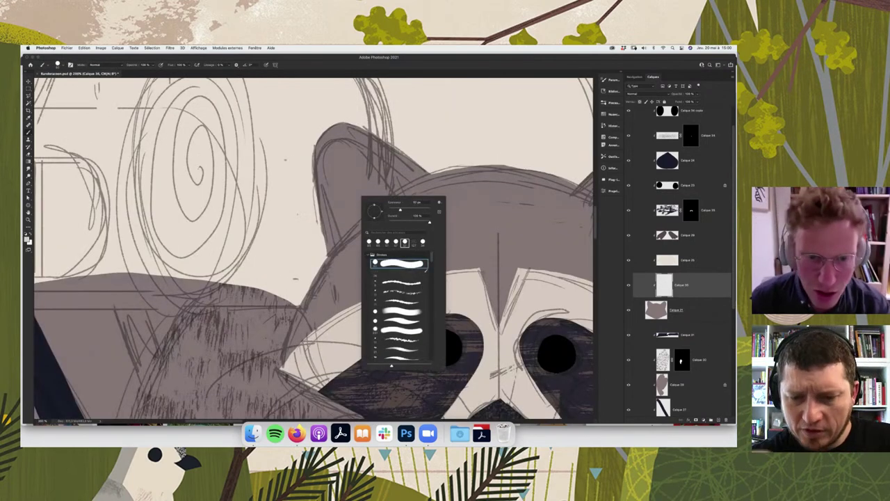
# - Paint a light inner-ear patch on the raccoon's left ear
pyautogui.moveTo(344, 211)
pyautogui.mouseDown()
pyautogui.moveTo(328, 231)
pyautogui.moveTo(397, 173)
pyautogui.mouseUp()
pyautogui.moveTo(361, 206)
pyautogui.mouseDown()
pyautogui.moveTo(417, 168)
pyautogui.moveTo(348, 195)
pyautogui.moveTo(334, 167)
pyautogui.moveTo(341, 139)
pyautogui.moveTo(333, 145)
pyautogui.mouseUp()
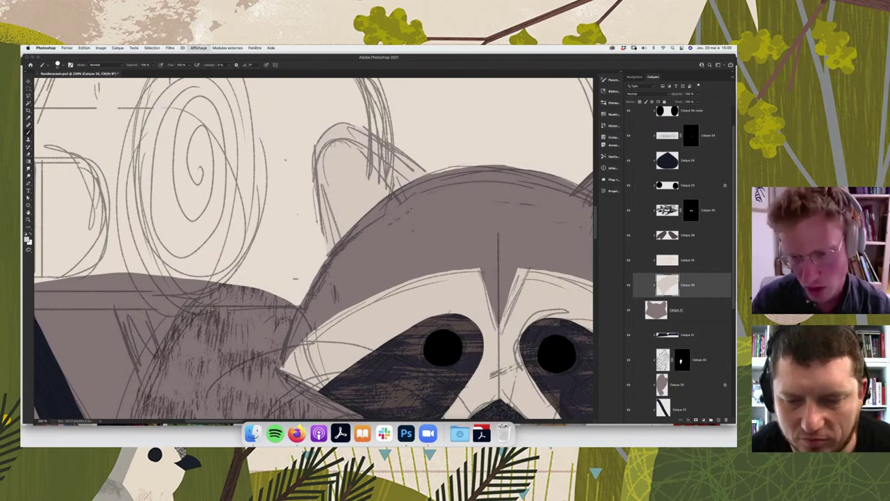
pyautogui.press('super+minus')
pyautogui.press('super+minus')
pyautogui.press('super+minus')
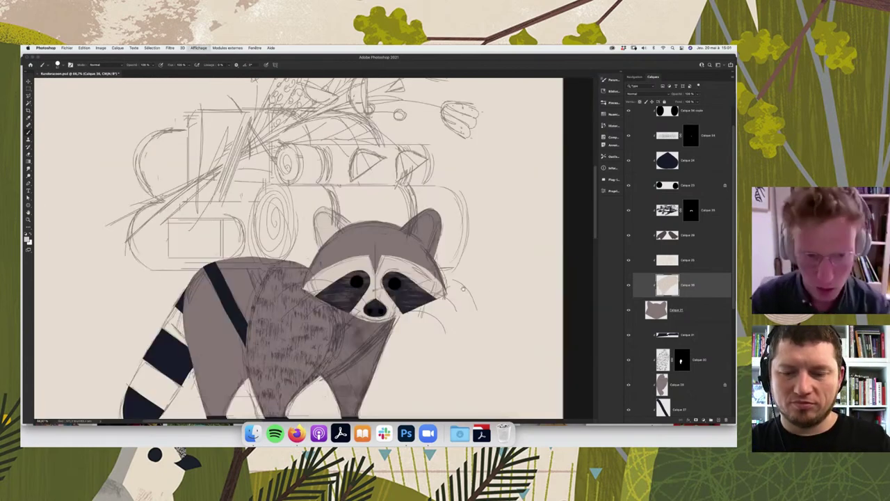
pyautogui.press('super+plus')
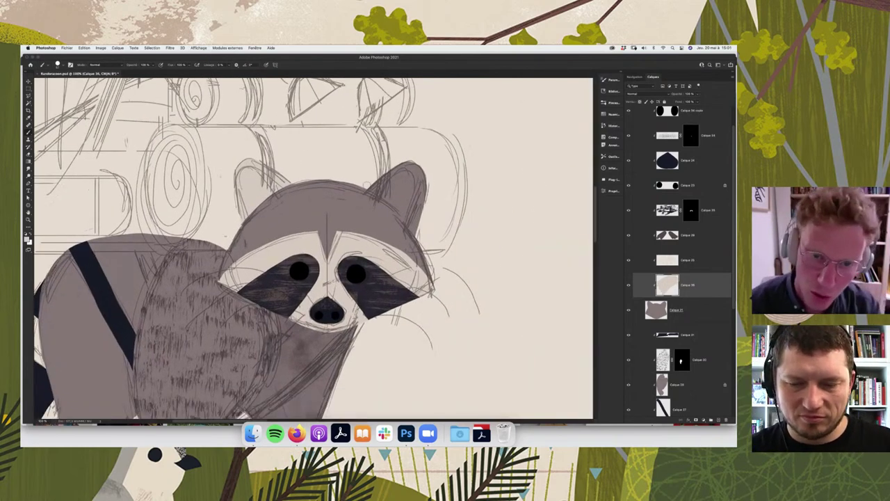
# - Paint a pale highlight along the head edge and lighten the right ear to its tip
pyautogui.moveTo(381, 193); pyautogui.dragTo(416, 225)
pyautogui.moveTo(364, 181); pyautogui.dragTo(376, 190)
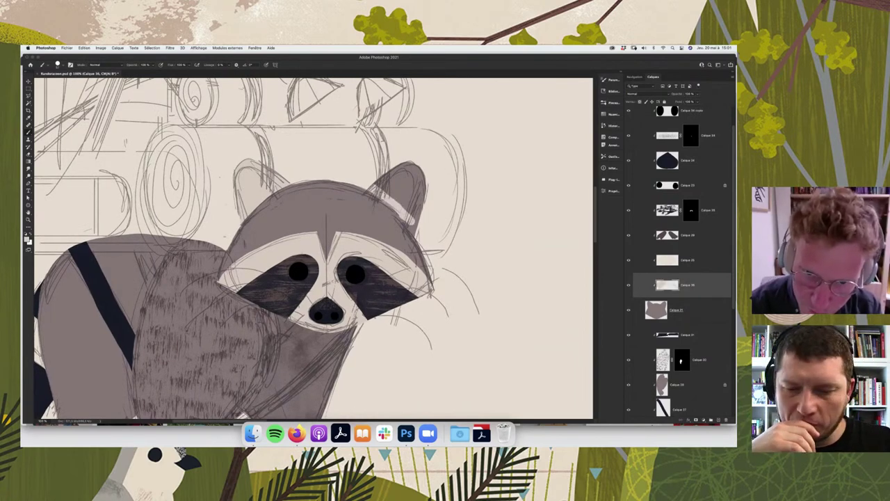
pyautogui.moveTo(410, 221)
pyautogui.mouseDown()
pyautogui.moveTo(381, 183)
pyautogui.moveTo(393, 168)
pyautogui.mouseUp()
pyautogui.moveTo(424, 195); pyautogui.dragTo(412, 159)
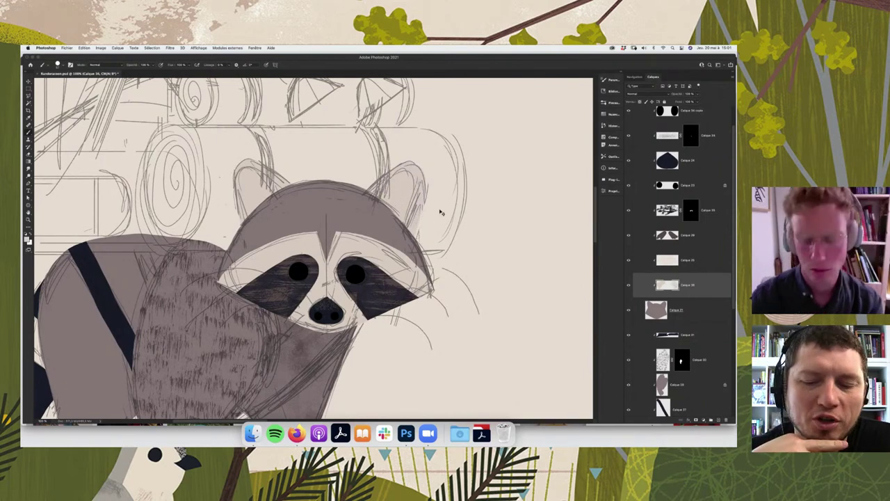
pyautogui.press('super+minus')
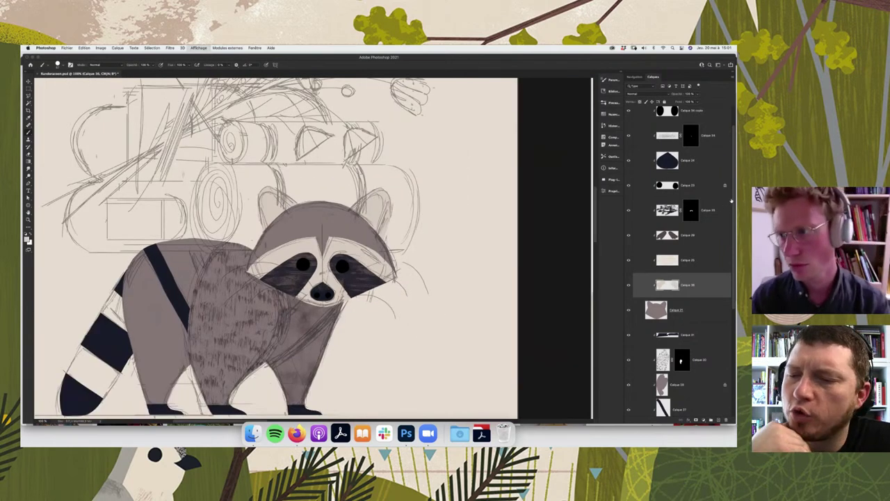
# - Zoom out and hide the pencil sketch layer
pyautogui.press('super+minus')
pyautogui.scroll(2, 628, 139)
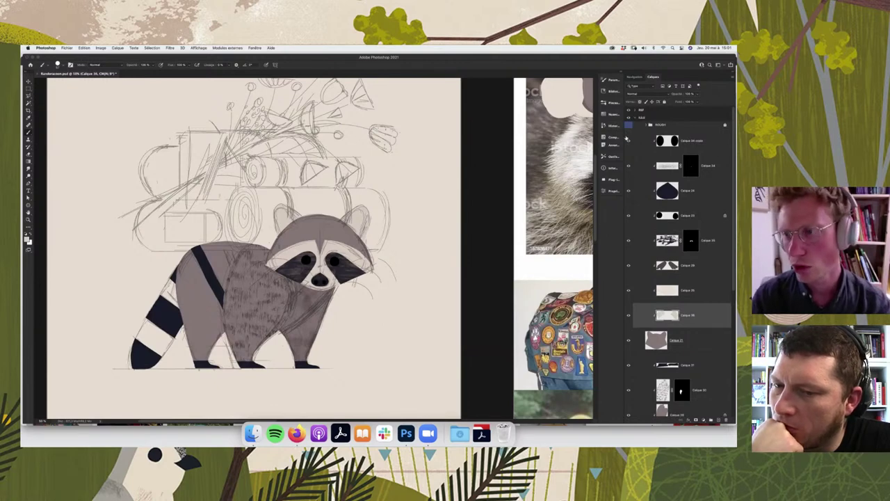
pyautogui.click(628, 139)
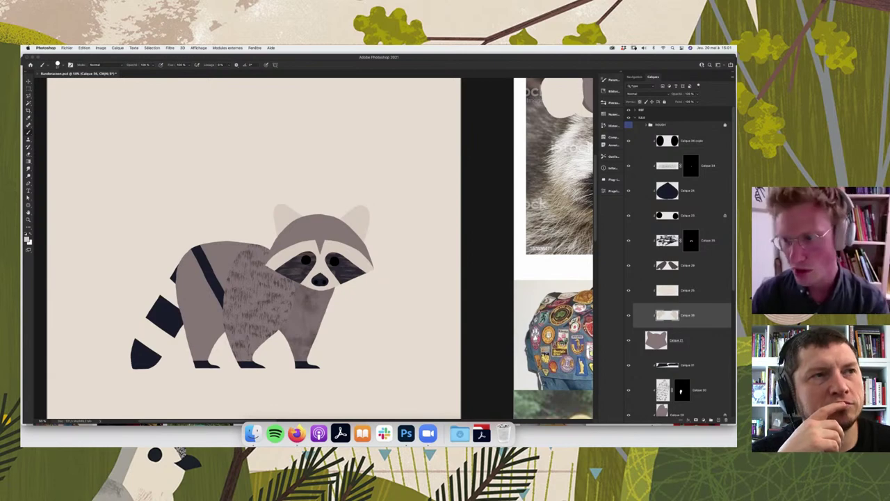
# - Marquee-select a rectangle over the face on Calque 33, then make Calque 21 active
pyautogui.click(667, 240)
pyautogui.press('m')
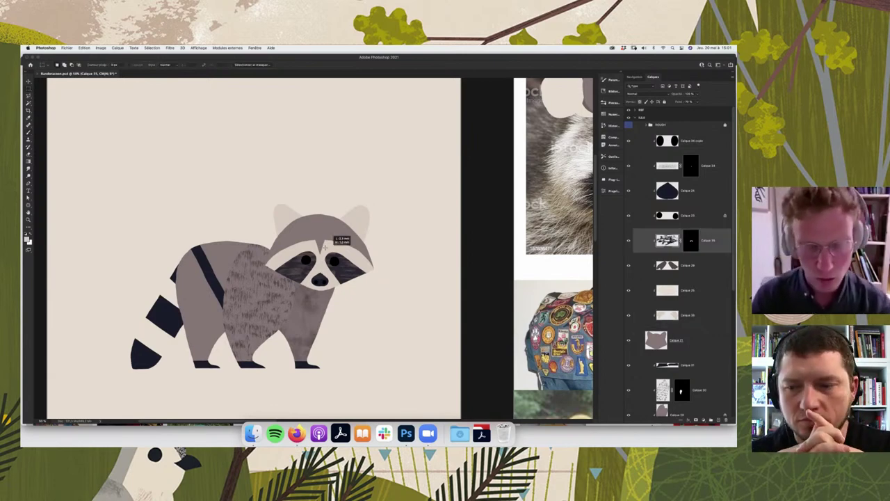
pyautogui.moveTo(321, 248); pyautogui.dragTo(382, 298)
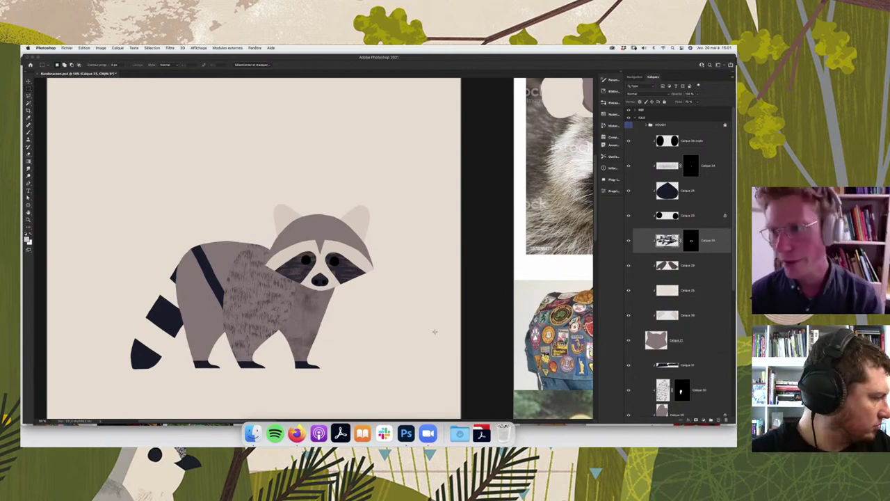
pyautogui.hscroll(2, 399, 332)
pyautogui.hscroll(2, 417, 348)
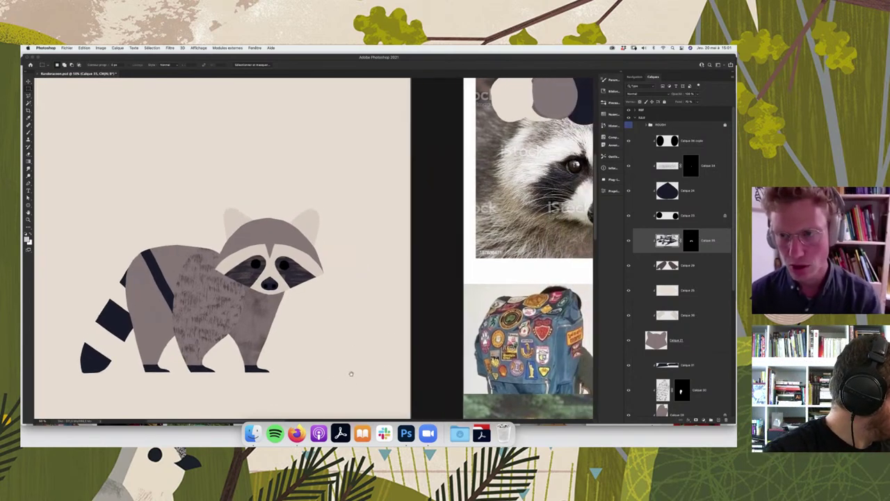
pyautogui.hscroll(3, 350, 370)
pyautogui.hscroll(2, 379, 361)
pyautogui.scroll(2, 454, 318)
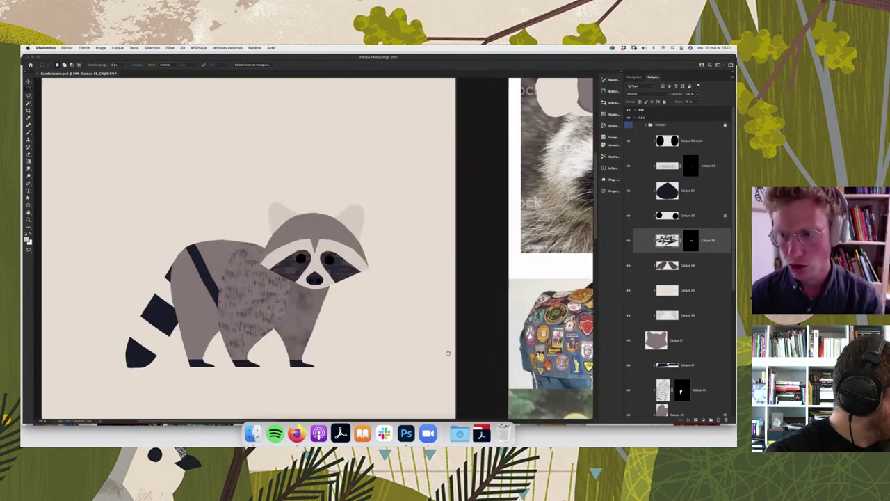
pyautogui.scroll(2, 454, 317)
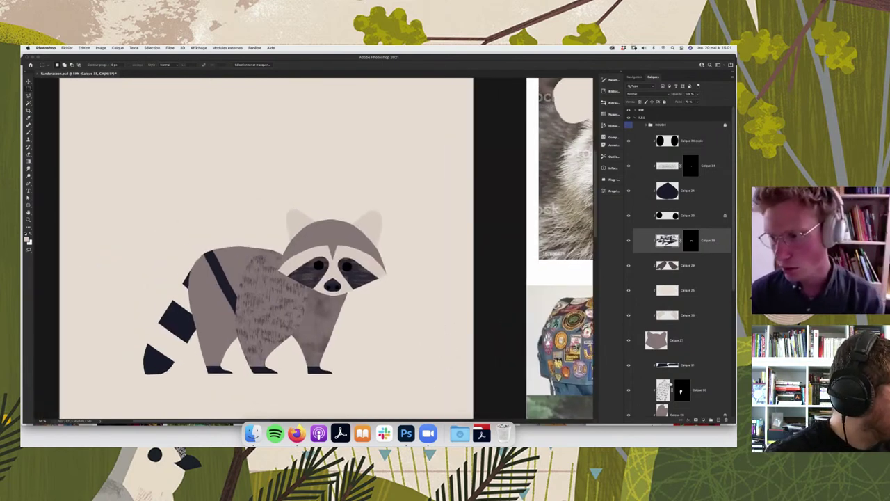
pyautogui.click(675, 340)
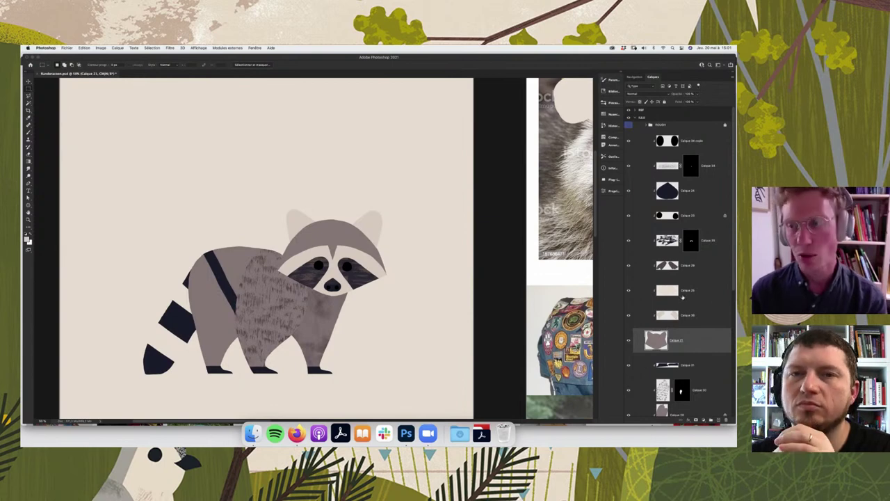
# - Scroll through the Layers panel and select Calque 18
pyautogui.scroll(-3, 720, 401)
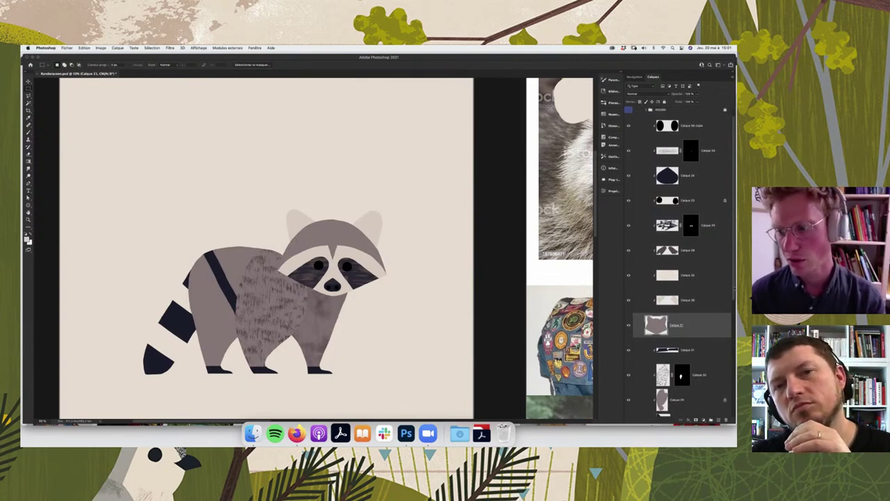
pyautogui.scroll(-3, 720, 401)
pyautogui.scroll(-3, 720, 401)
pyautogui.scroll(5, 728, 334)
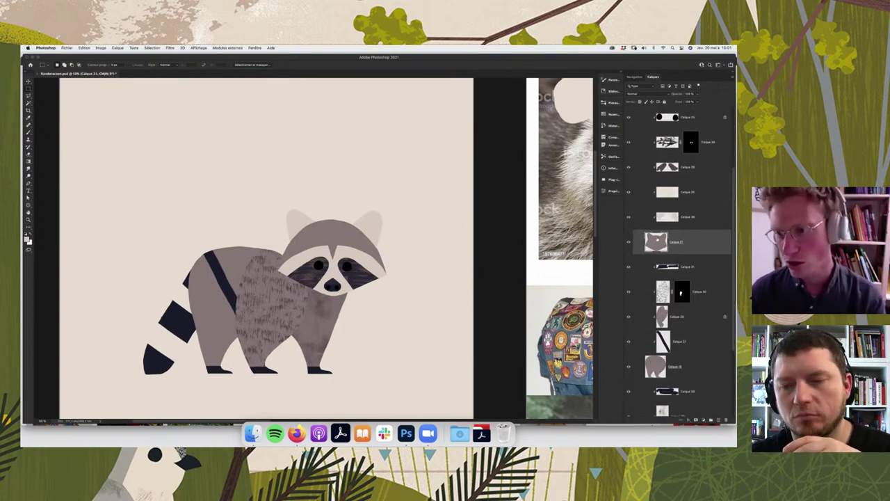
pyautogui.click(695, 374)
pyautogui.scroll(-2, 692, 334)
pyautogui.scroll(-3, 684, 286)
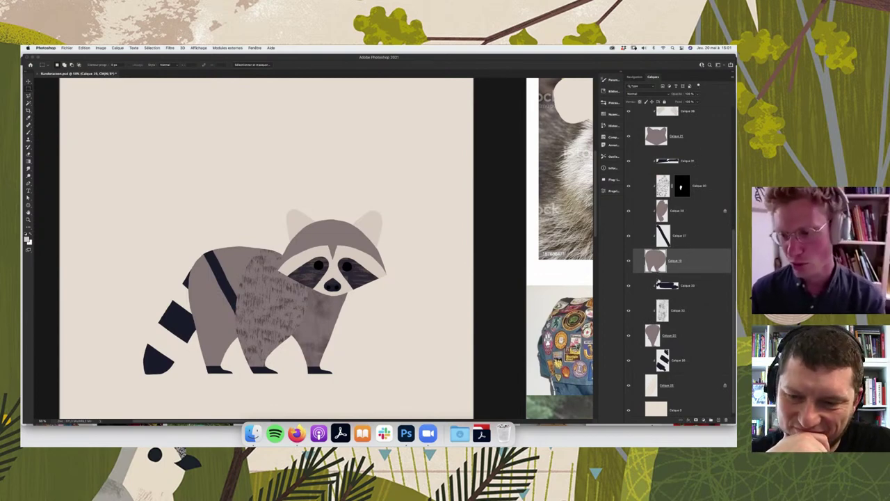
pyautogui.scroll(-1, 731, 334)
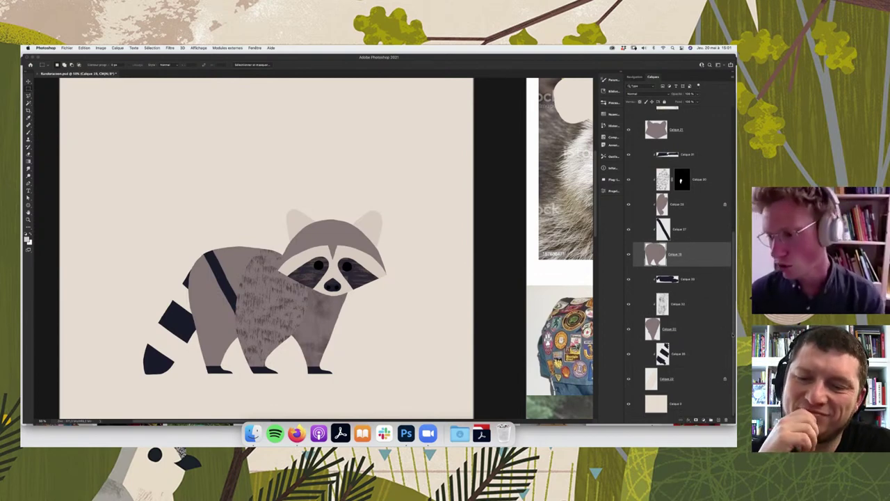
pyautogui.scroll(5, 681, 278)
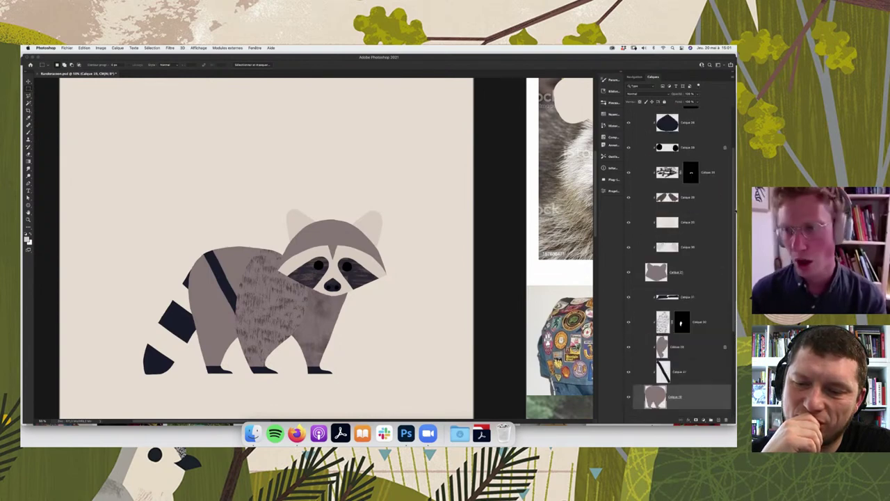
pyautogui.scroll(3, 681, 278)
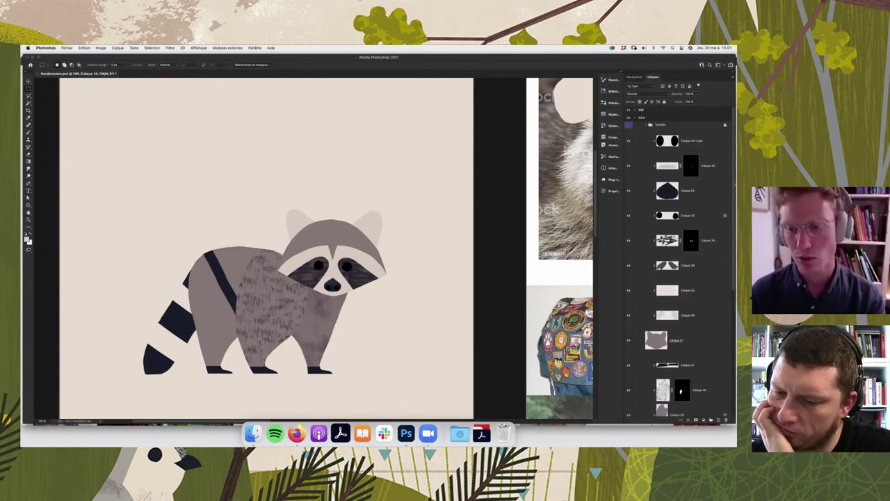
pyautogui.scroll(-3, 716, 230)
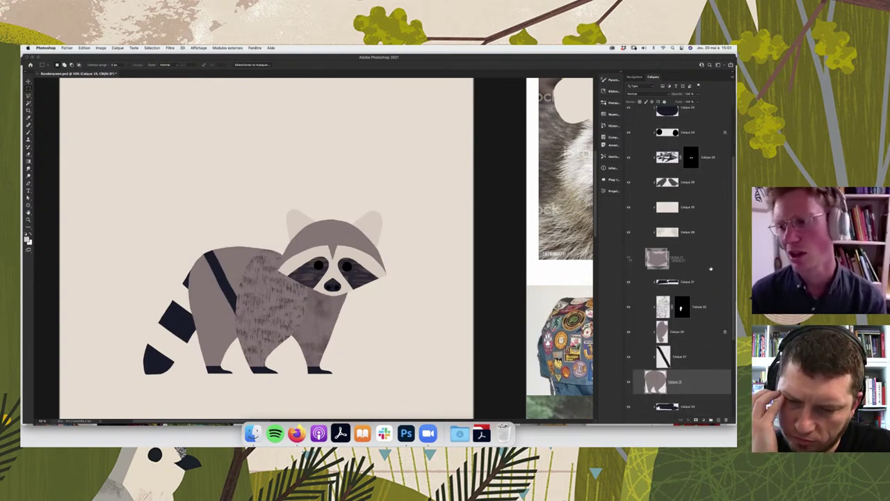
# - Select the raccoon layers from Calque 27 down and group them with Cmd+G
pyautogui.click(706, 253)
pyautogui.scroll(-5, 706, 252)
pyautogui.scroll(1, 716, 292)
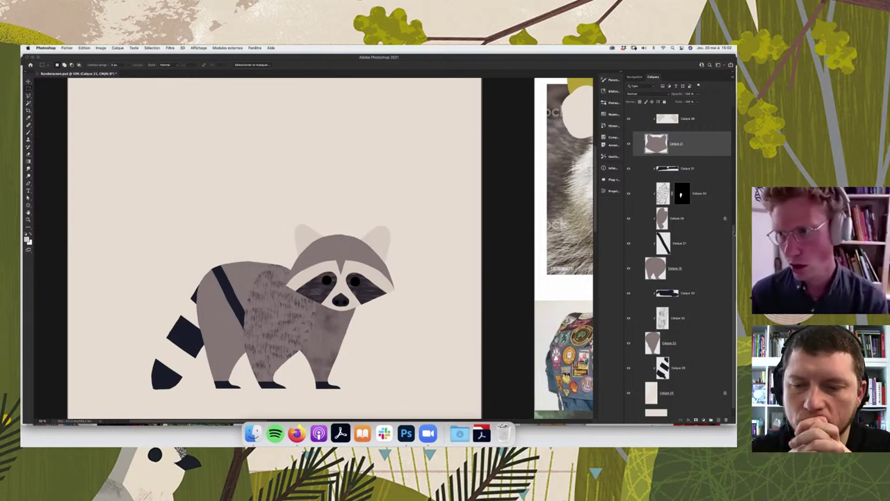
pyautogui.scroll(2, 678, 265)
pyautogui.scroll(3, 677, 265)
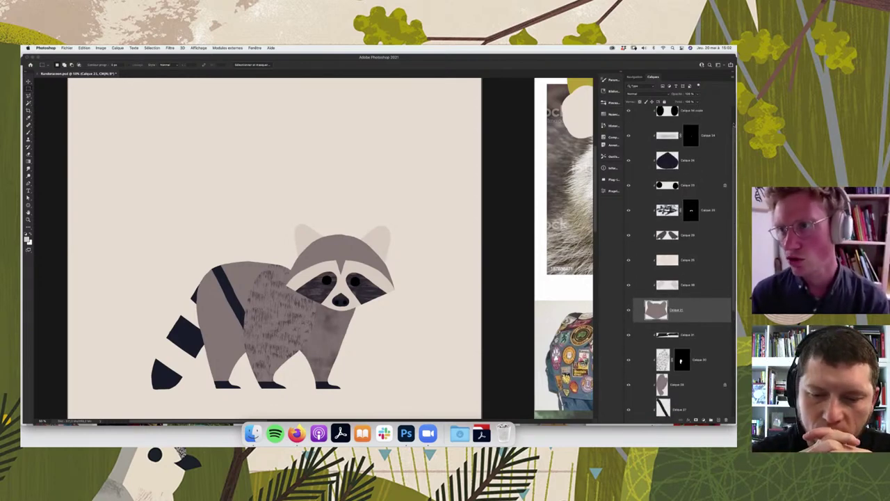
pyautogui.scroll(-5, 680, 347)
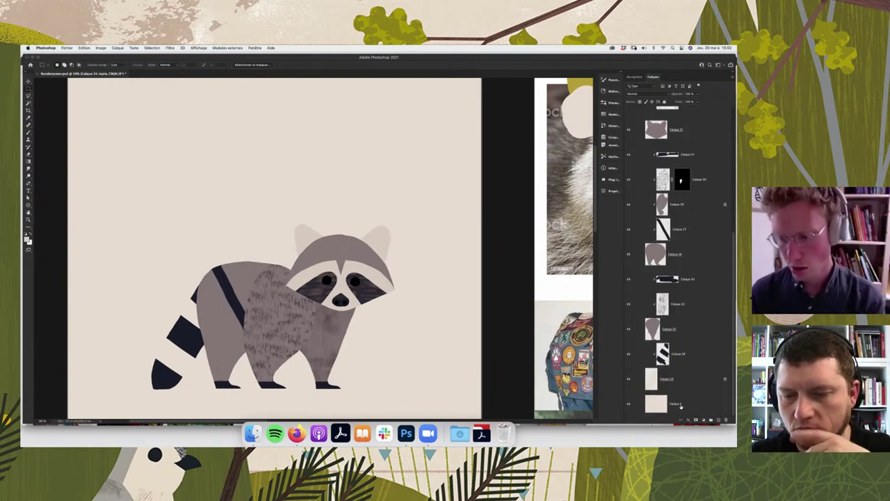
pyautogui.keyDown('shift'); pyautogui.click(683, 390); pyautogui.keyUp('shift')
pyautogui.press('super+g')
pyautogui.write('RACCOON')
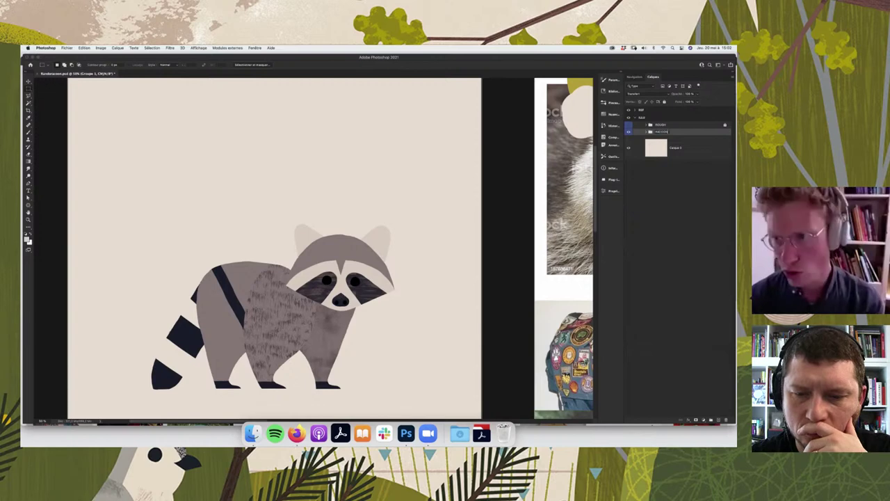
# - Colour-label the RACCOON group, expand it, and select Calque 34 copie
pyautogui.click(646, 131)
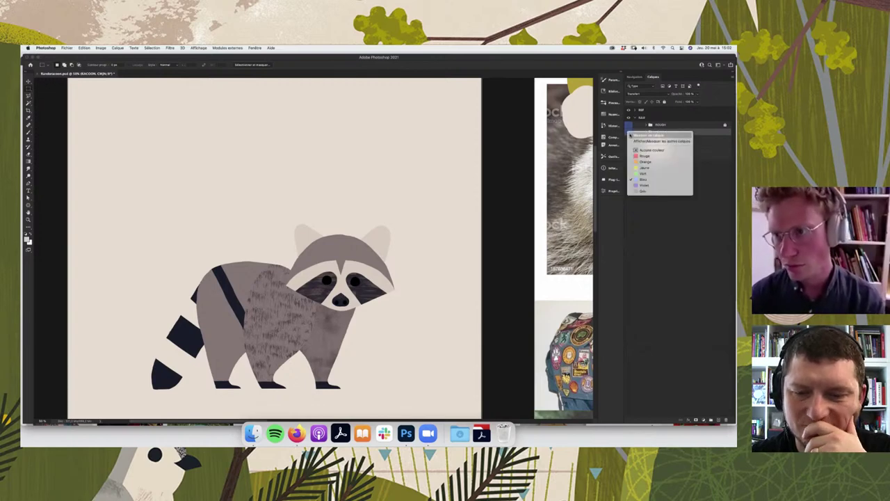
pyautogui.click(646, 131)
pyautogui.click(647, 132)
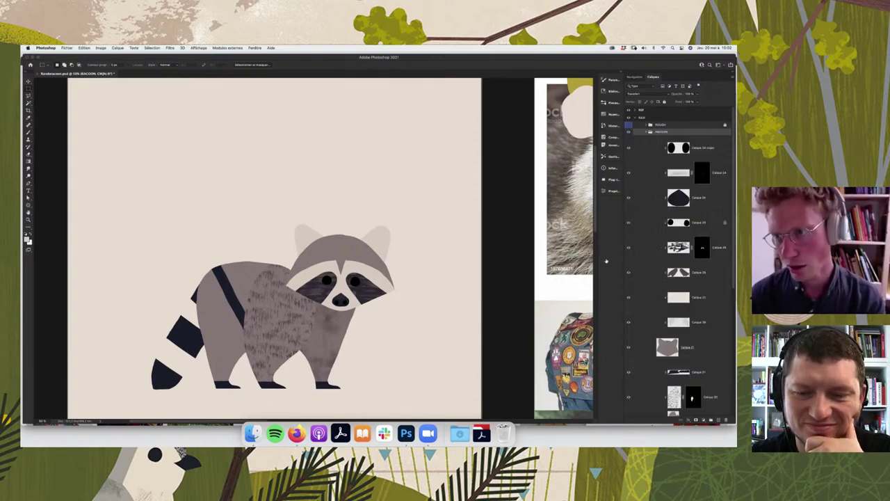
pyautogui.click(695, 147)
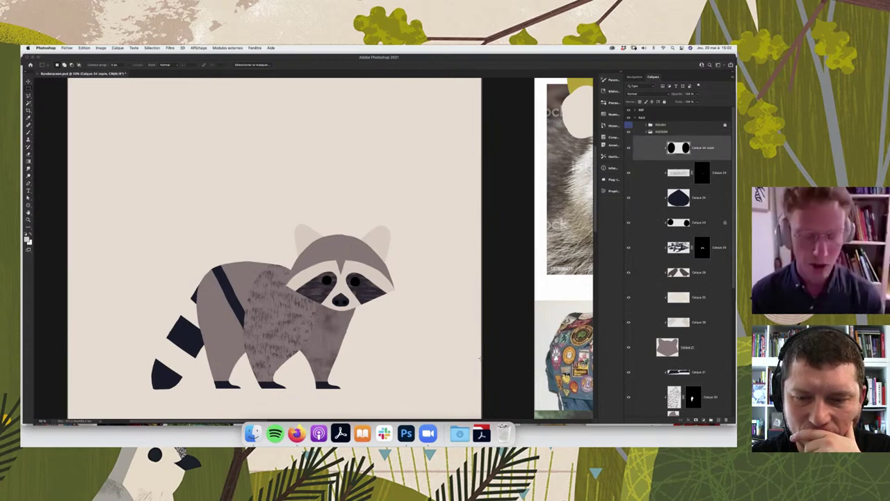
# - On layer Calque 33, marquee around the raccoon's right eye, then deselect
pyautogui.hotkey('ctrl', '+')
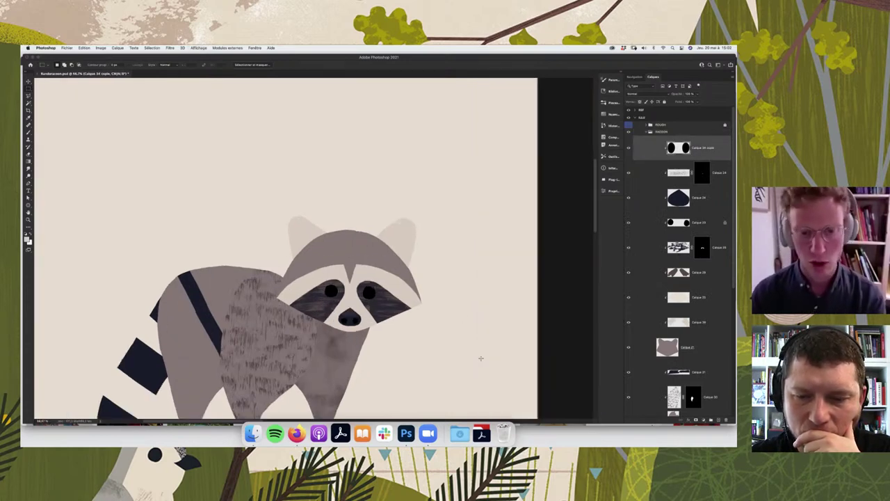
pyautogui.scroll(-2, 418, 303)
pyautogui.hscroll(-2, 418, 303)
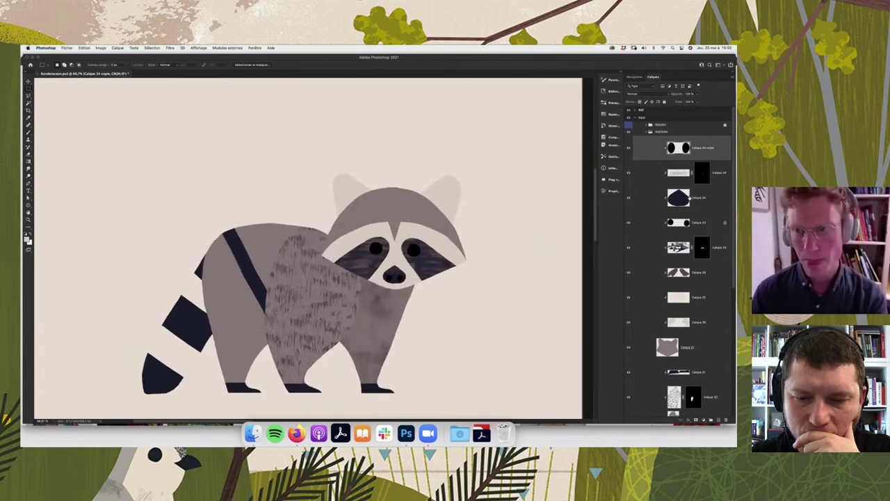
pyautogui.click(695, 247)
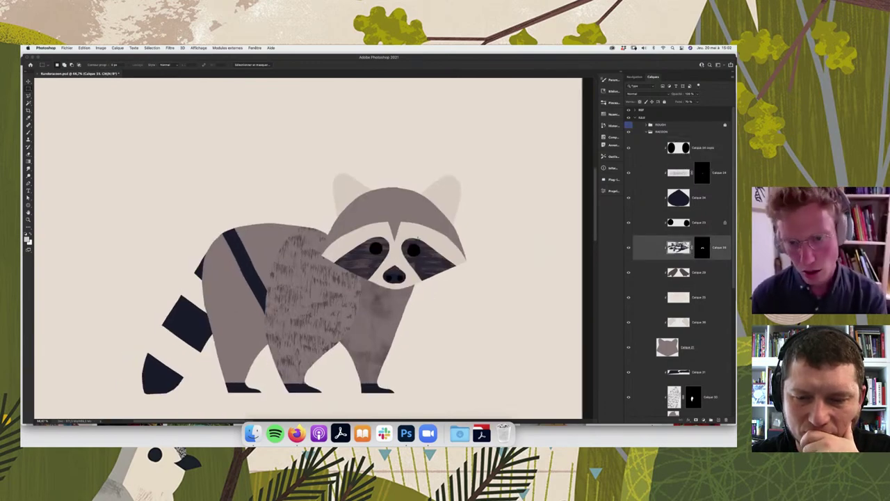
pyautogui.moveTo(413, 226); pyautogui.dragTo(527, 331)
pyautogui.moveTo(452, 278); pyautogui.dragTo(467, 282)
pyautogui.click(465, 327)
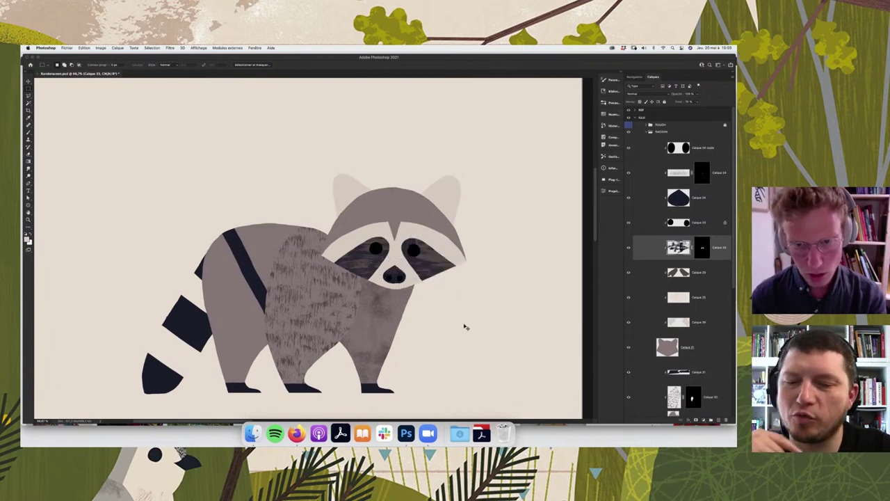
# - Toggle between Eraser and Brush and pick a rough textured brush preset
pyautogui.press('b')
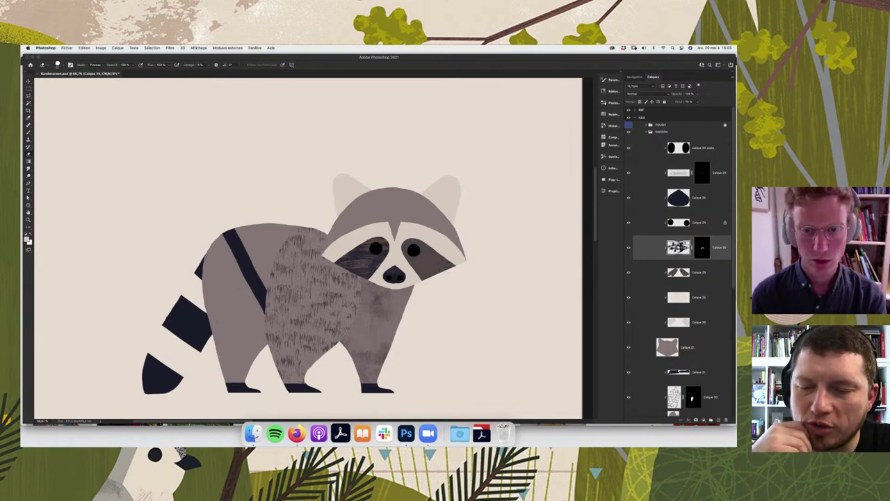
pyautogui.press('b')
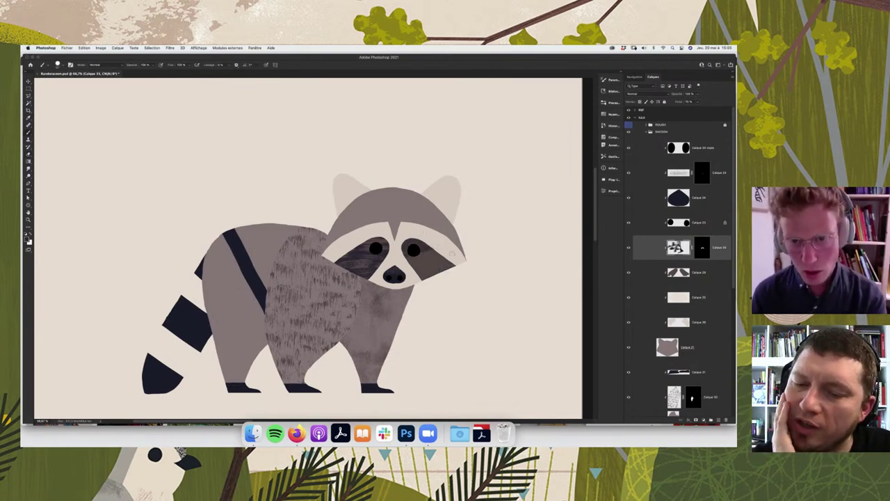
pyautogui.rightClick(437, 248)
pyautogui.scroll(-3, 473, 348)
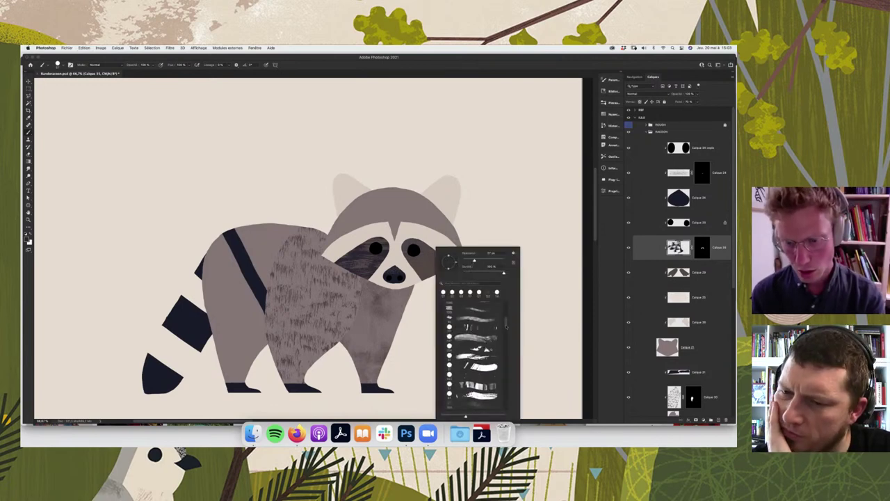
pyautogui.scroll(-3, 473, 347)
pyautogui.scroll(-3, 472, 348)
pyautogui.scroll(-2, 473, 347)
pyautogui.scroll(-3, 473, 348)
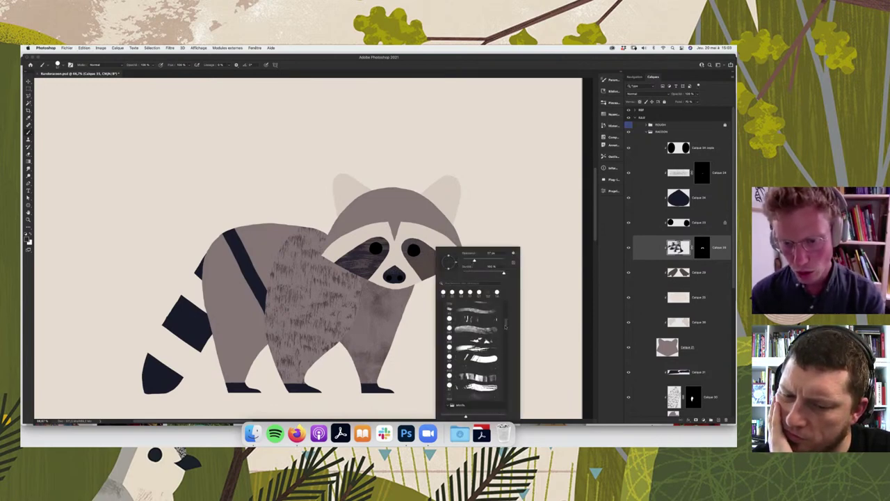
pyautogui.scroll(-2, 473, 348)
pyautogui.click(472, 345)
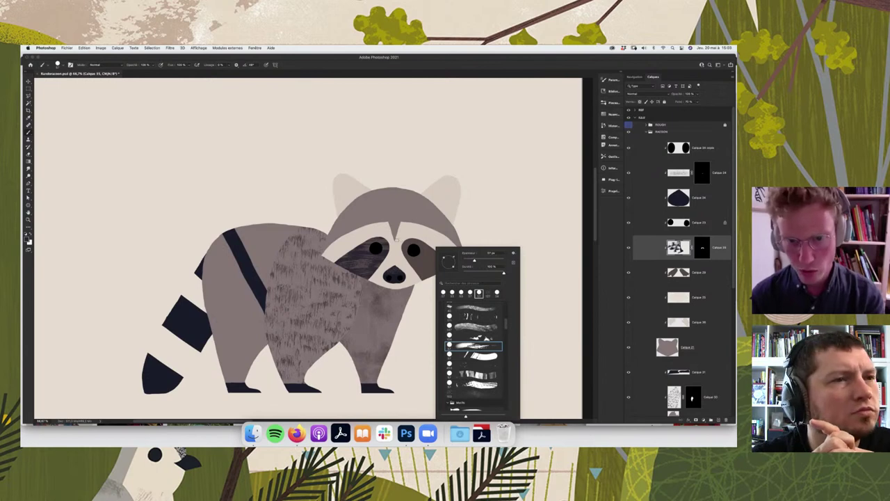
pyautogui.press('Return')
pyautogui.press('z')
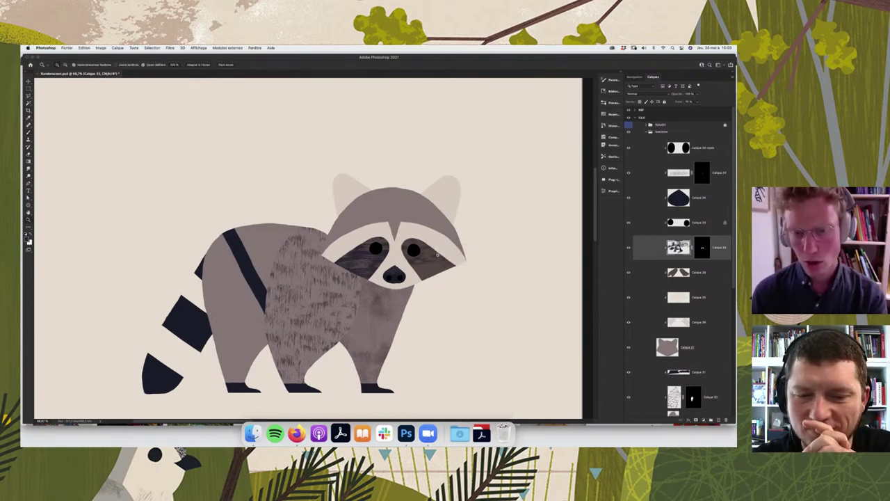
pyautogui.press('b')
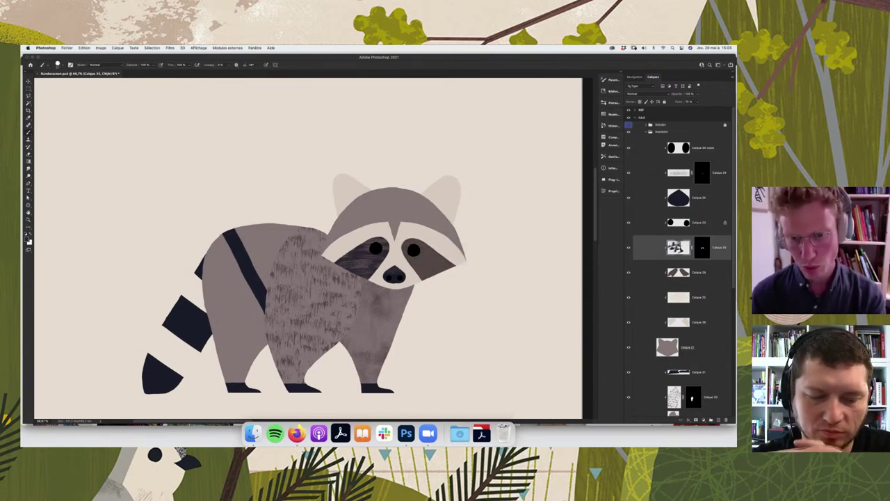
# - Adjust the brush's Texture setting in Brush Settings
pyautogui.rightClick(431, 260)
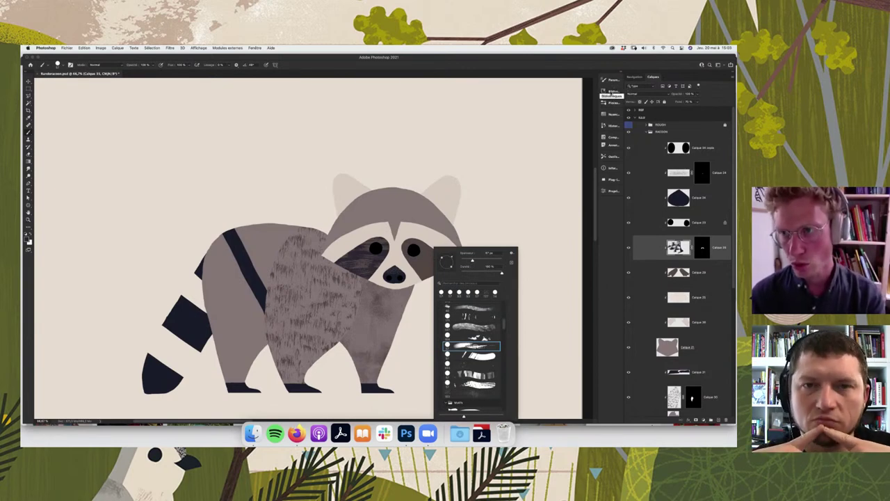
pyautogui.click(611, 80)
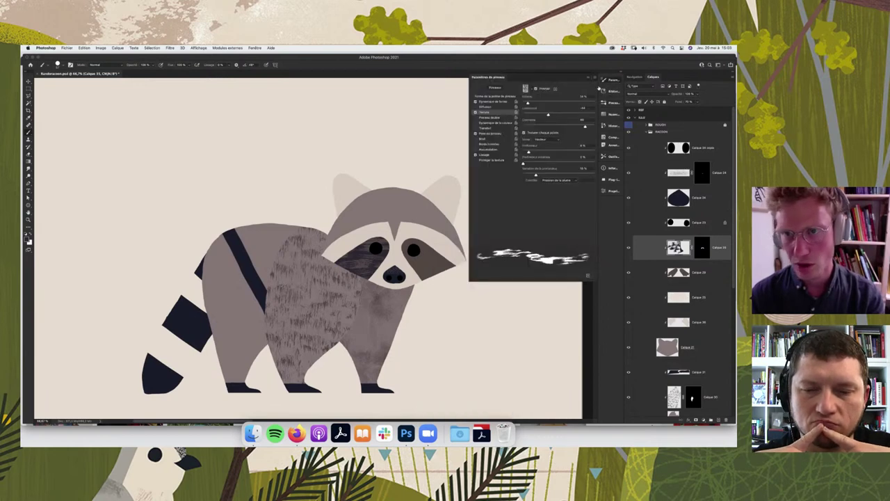
pyautogui.moveTo(528, 103); pyautogui.dragTo(536, 103)
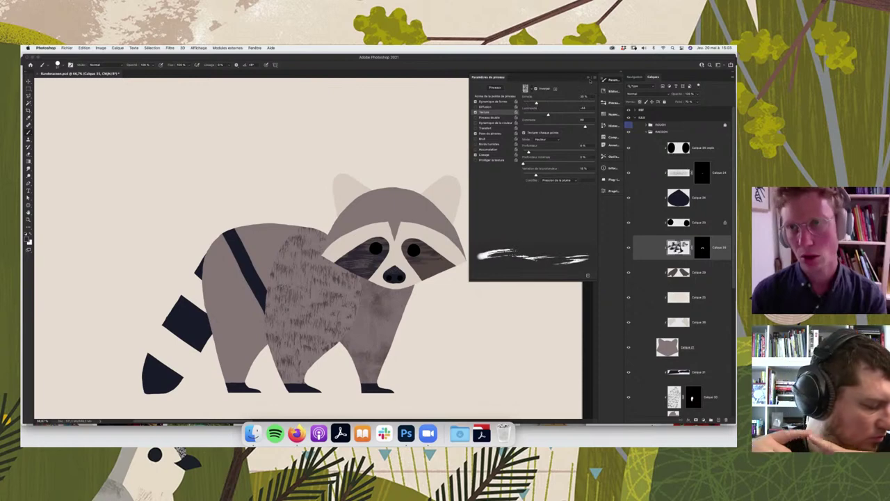
pyautogui.click(588, 78)
pyautogui.press('i')
pyautogui.press('b')
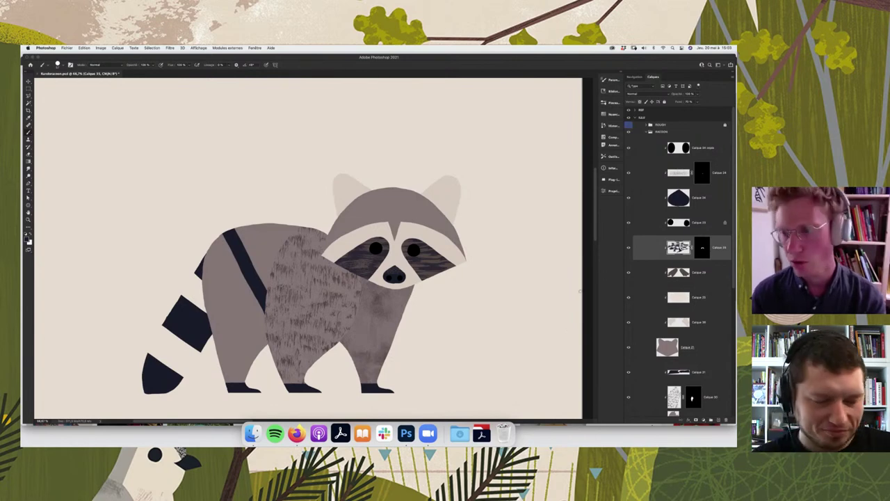
# - On Calque 34, compare against the pencil sketch and sample the eye mask's dark colour
pyautogui.click(677, 201)
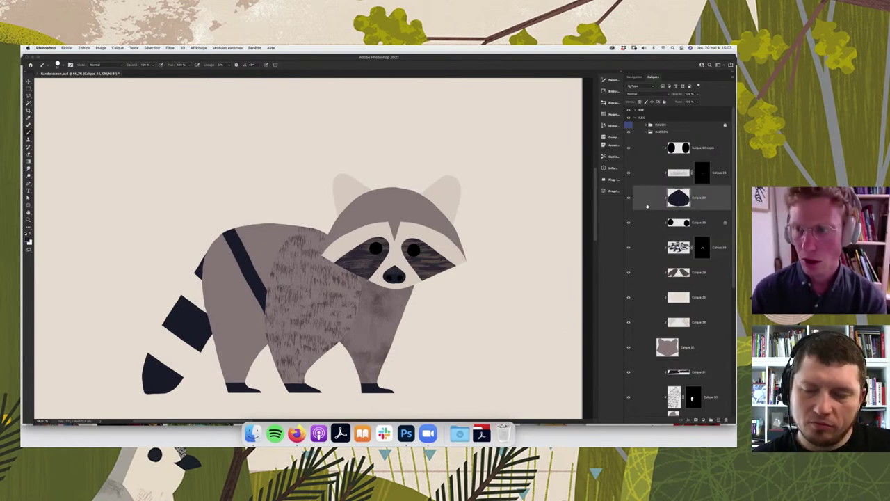
pyautogui.press('e')
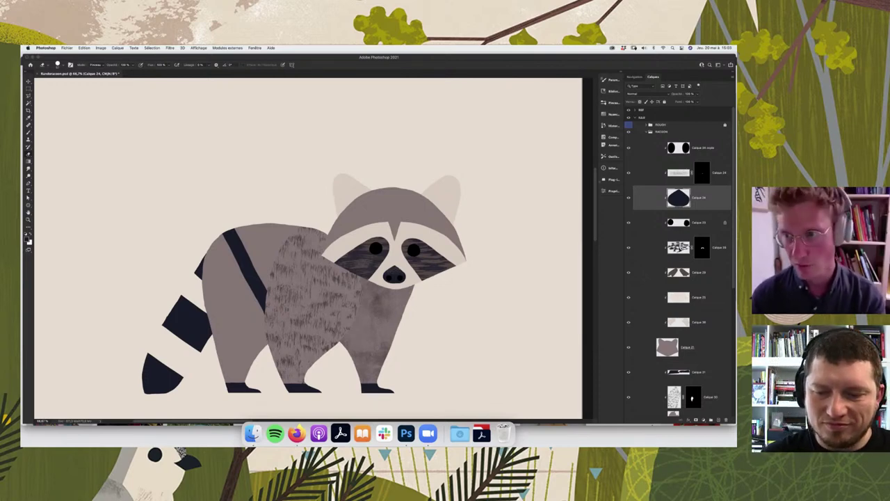
pyautogui.click(629, 126)
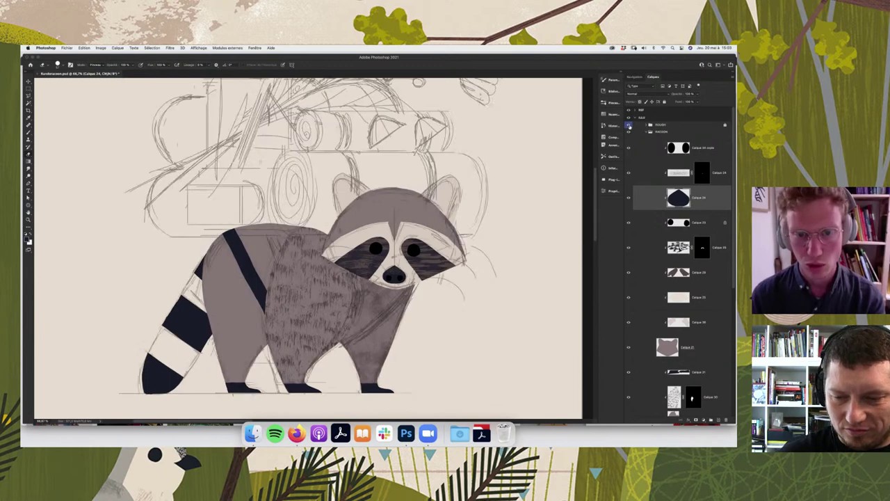
pyautogui.click(629, 125)
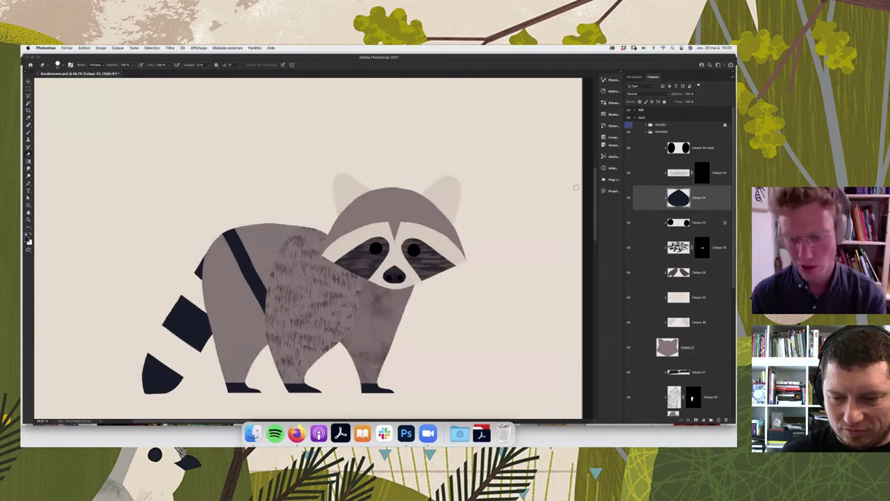
pyautogui.press('super+minus')
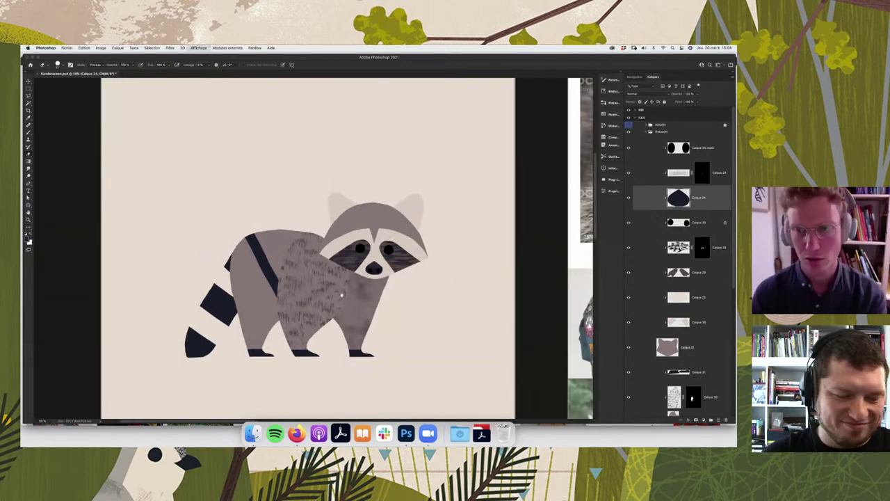
pyautogui.press('super+minus')
pyautogui.hscroll(5, 342, 297)
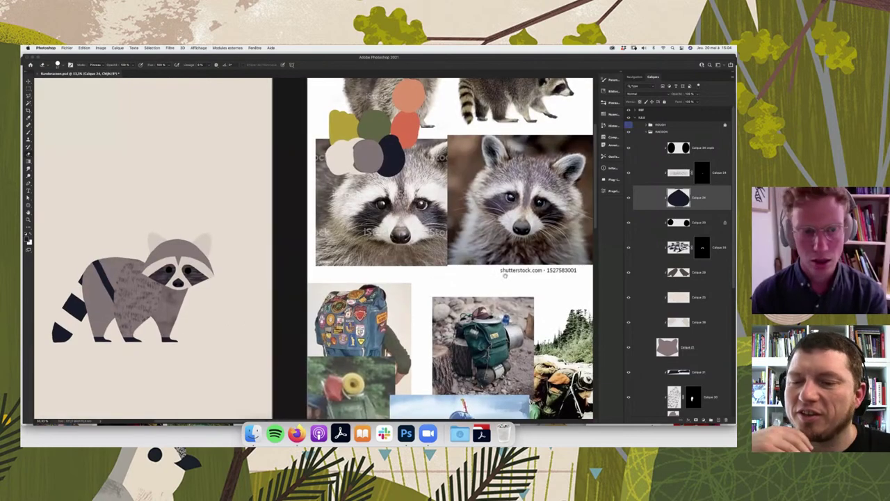
pyautogui.hscroll(-5, 507, 278)
pyautogui.press('super+plus')
pyautogui.press('super+plus')
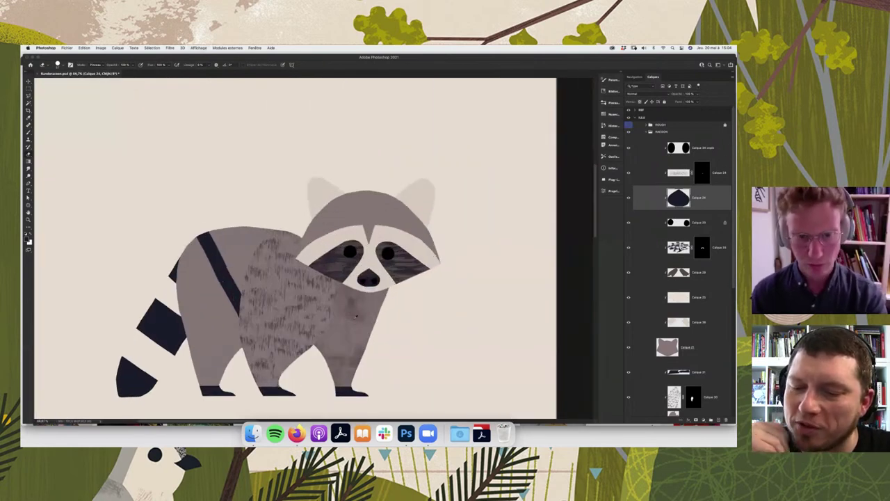
pyautogui.press('i')
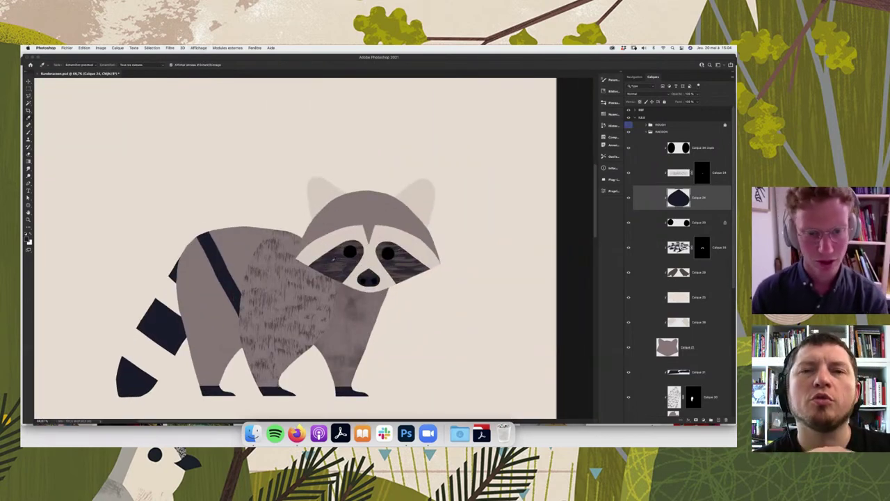
pyautogui.click(334, 256)
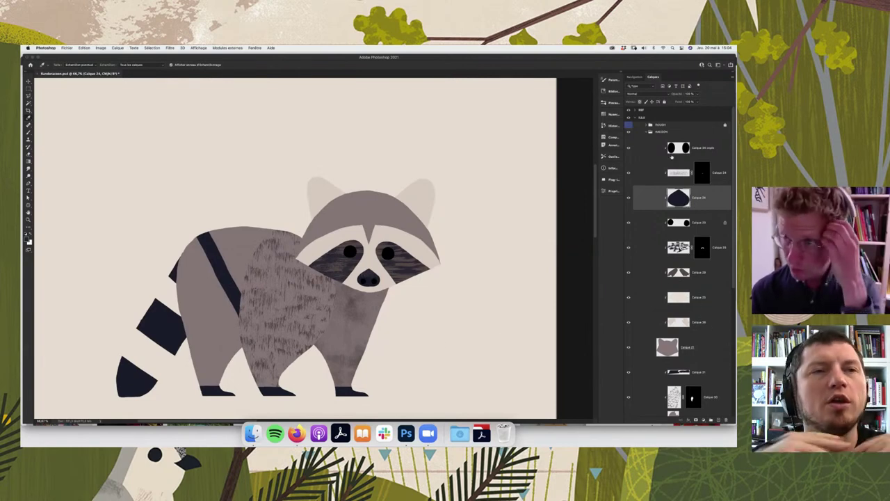
# - Show the pencil sketch and add a new layer above Calque 24 copie
pyautogui.click(628, 123)
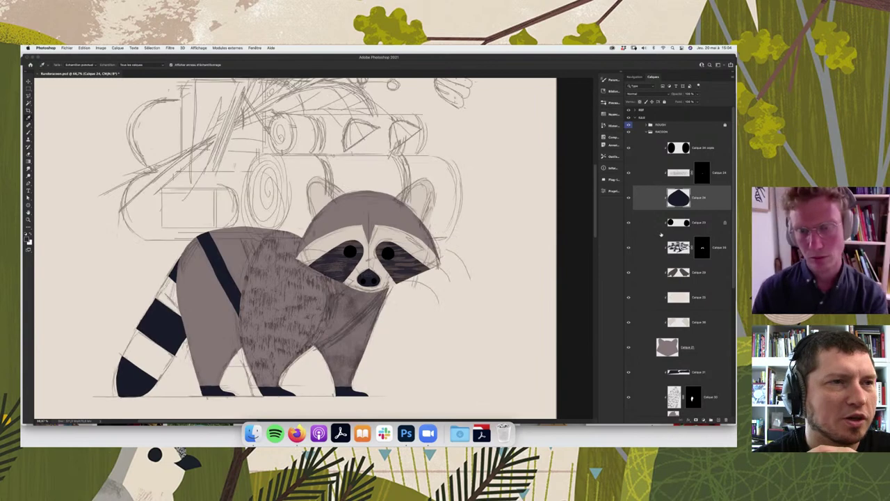
pyautogui.click(695, 148)
pyautogui.click(718, 420)
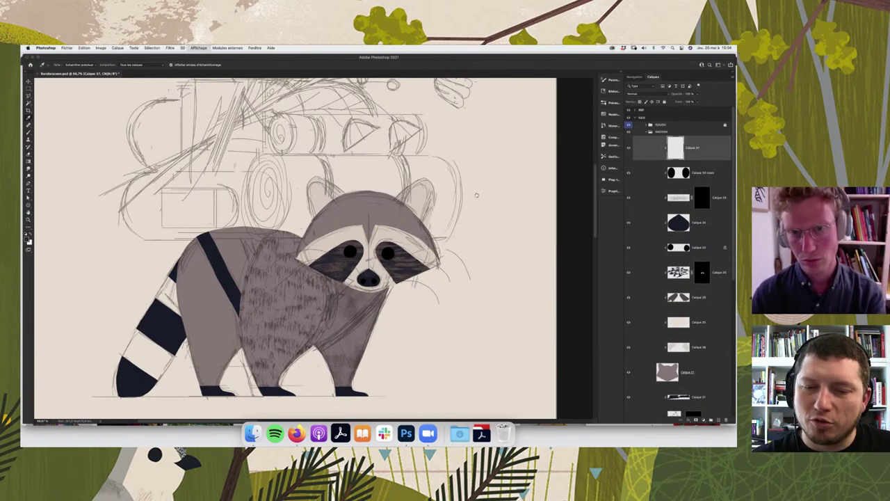
# - At 100% zoom, paint a first dark stroke on the right ear with a chosen brush preset
pyautogui.hotkey('ctrl', '+')
pyautogui.moveTo(414, 255); pyautogui.dragTo(352, 332)
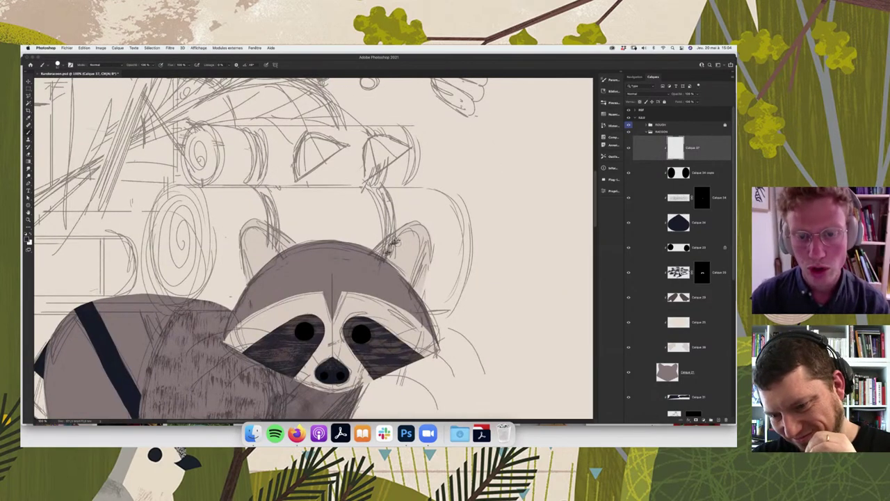
pyautogui.rightClick(401, 243)
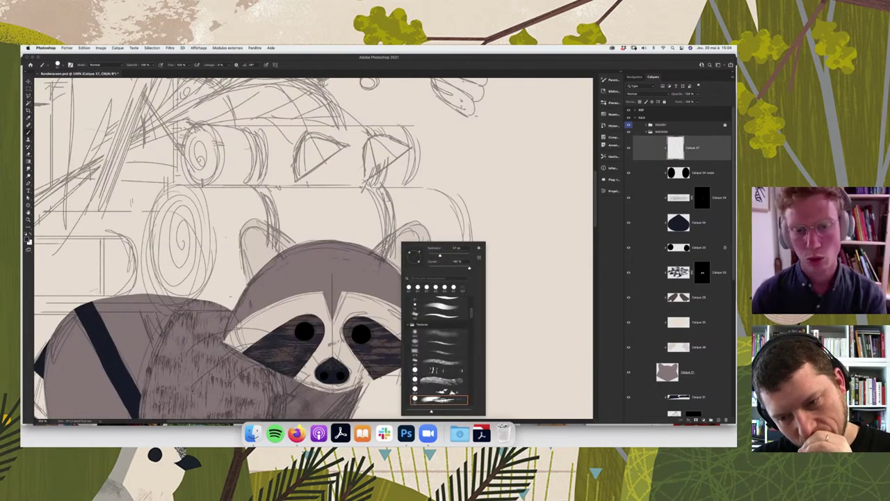
pyautogui.click(388, 252)
pyautogui.moveTo(396, 246); pyautogui.dragTo(403, 239)
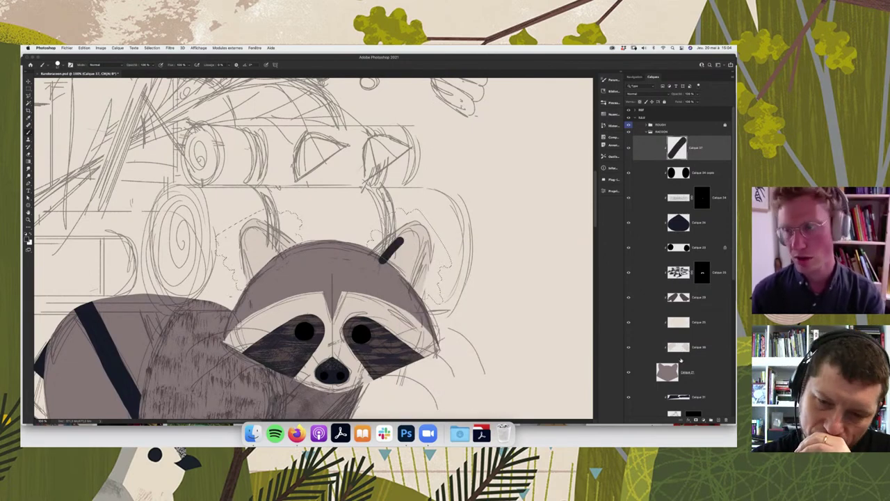
# - Add an inverted layer mask, extend the dark curve down the right ear, and hide the sketch
pyautogui.click(695, 421)
pyautogui.hotkey('ctrl', 'i')
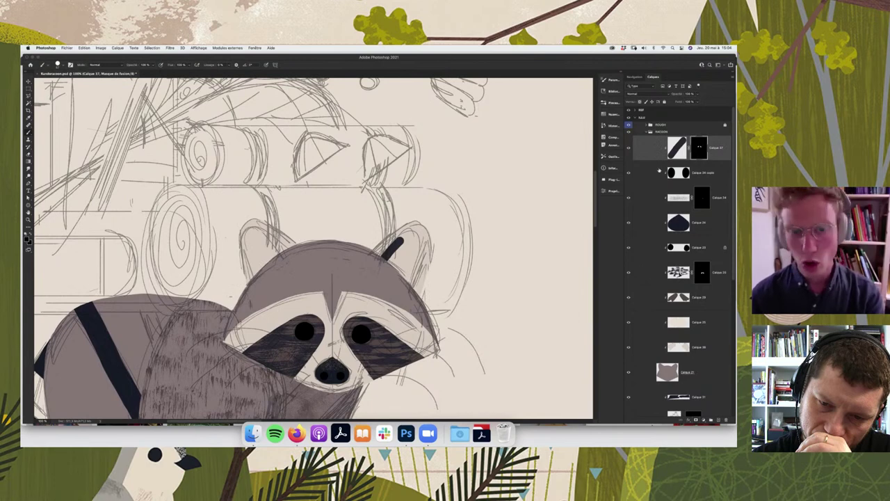
pyautogui.click(677, 147)
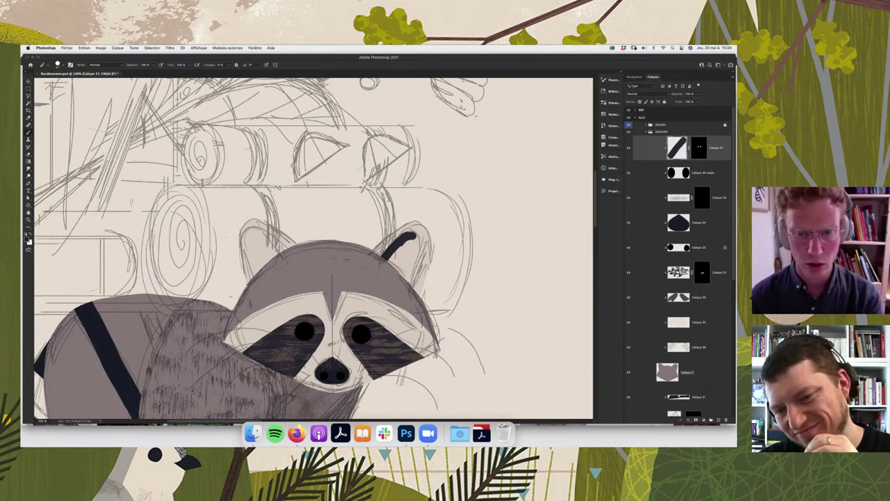
pyautogui.moveTo(410, 236)
pyautogui.mouseDown()
pyautogui.moveTo(420, 252)
pyautogui.moveTo(410, 285)
pyautogui.moveTo(395, 251)
pyautogui.mouseUp()
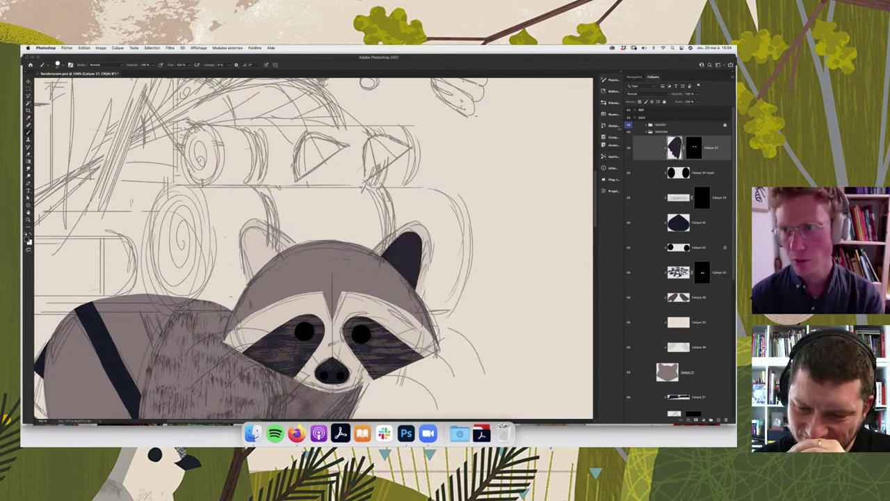
pyautogui.click(628, 125)
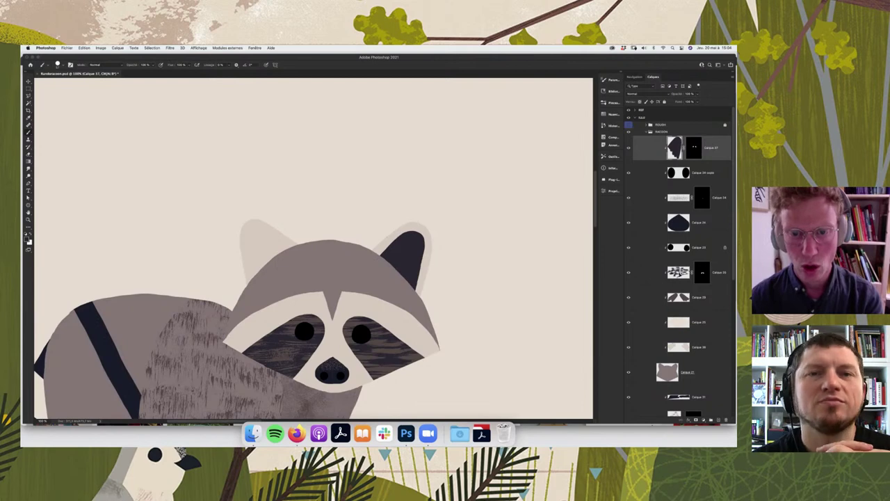
# - On Calque 37, sample the dark ear colour and paint a matching dark triangle into the left ear
pyautogui.press('e')
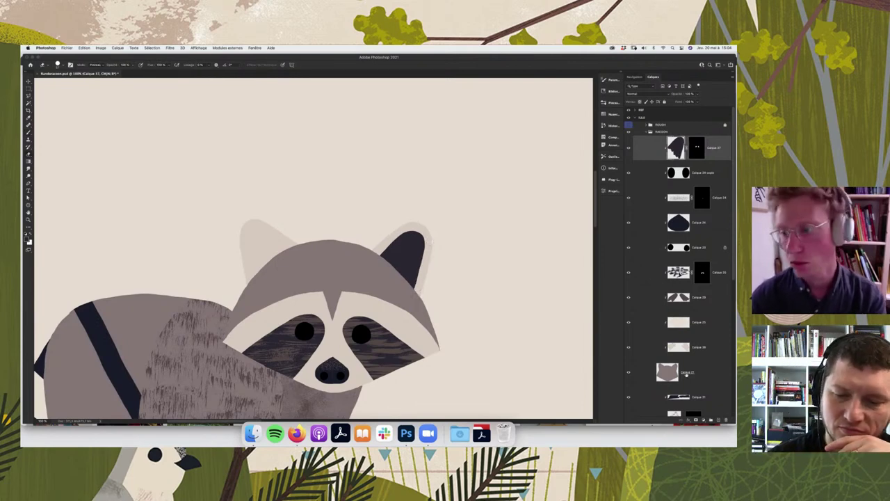
pyautogui.click(647, 344)
pyautogui.press('b')
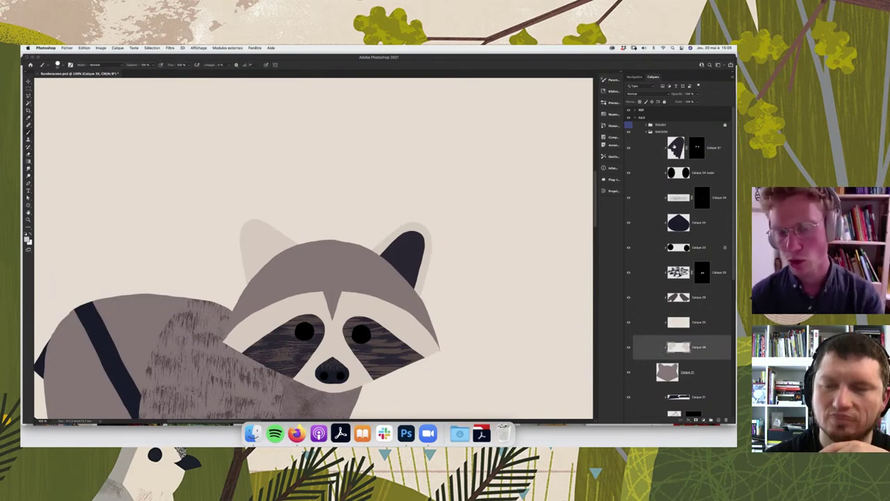
pyautogui.click(646, 147)
pyautogui.press('i')
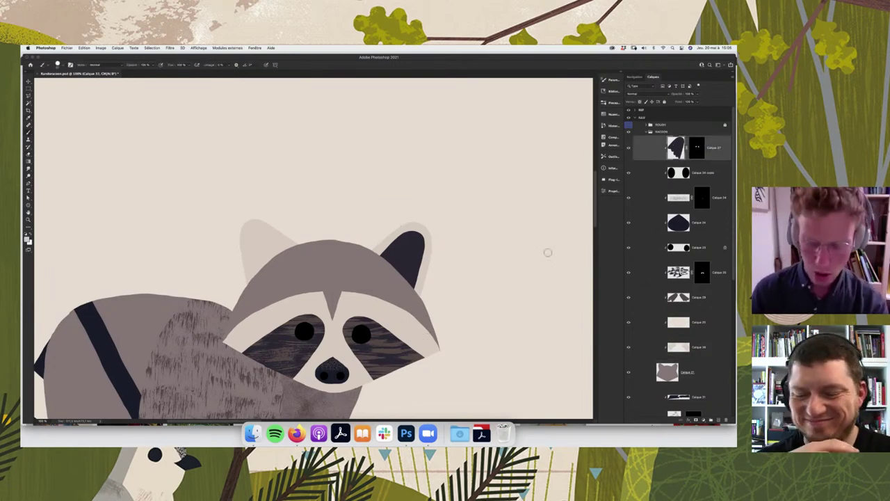
pyautogui.press('b')
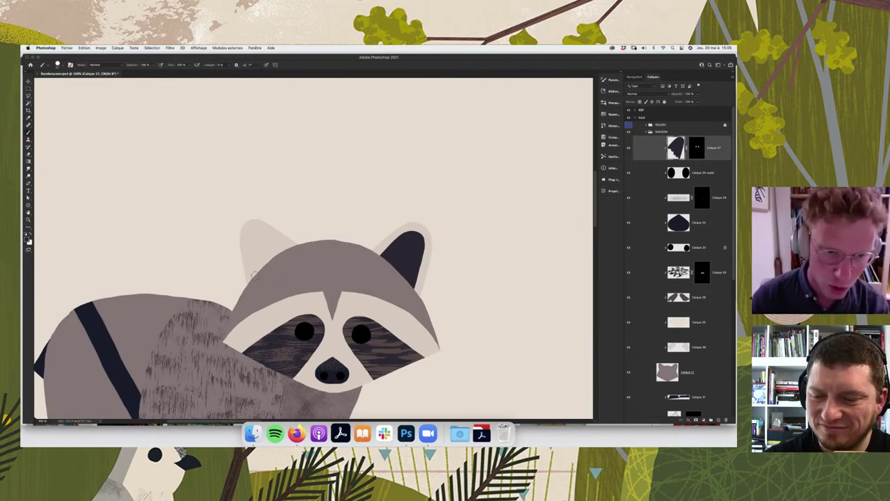
pyautogui.moveTo(256, 275); pyautogui.dragTo(256, 264)
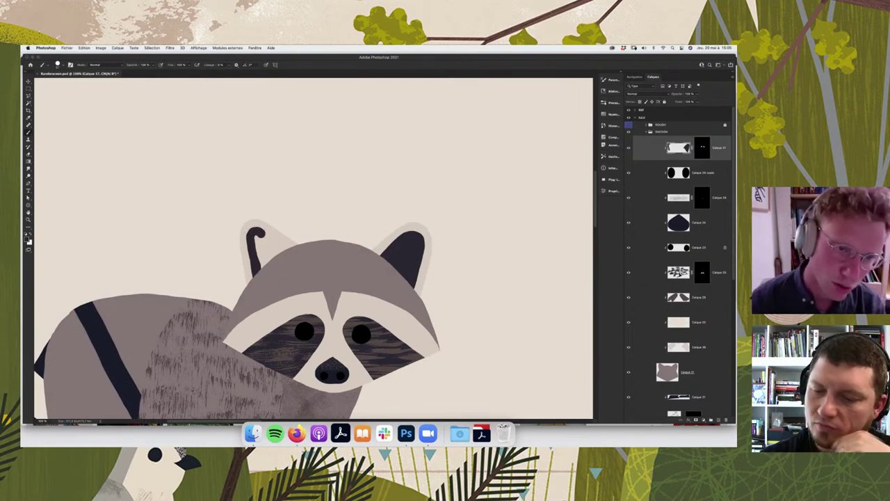
pyautogui.moveTo(257, 237)
pyautogui.mouseDown()
pyautogui.moveTo(264, 228)
pyautogui.moveTo(285, 247)
pyautogui.moveTo(257, 238)
pyautogui.moveTo(257, 265)
pyautogui.mouseUp()
pyautogui.press('e')
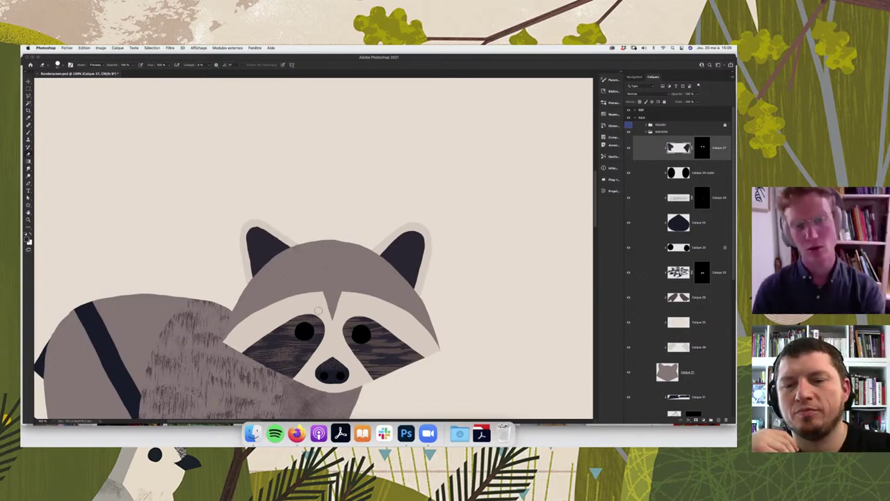
pyautogui.hotkey('ctrl', '1')
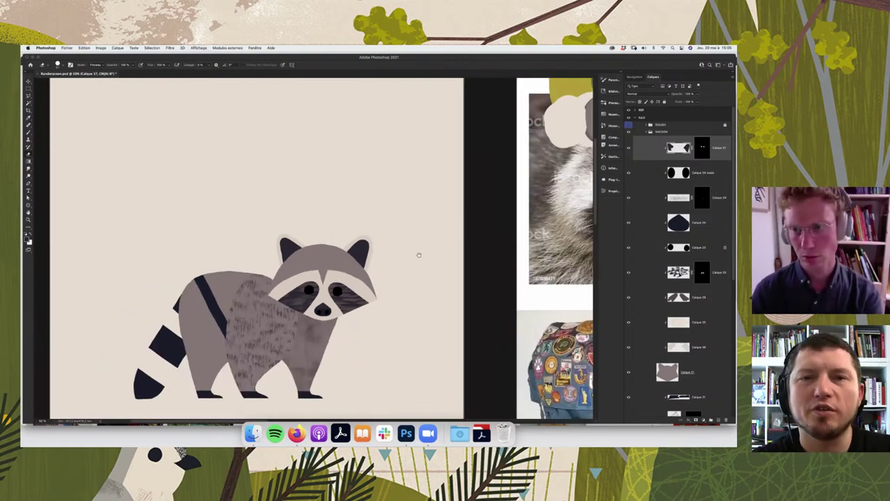
pyautogui.hscroll(2, 460, 253)
pyautogui.hscroll(5, 431, 253)
pyautogui.scroll(2, 431, 253)
pyautogui.hscroll(8, 487, 207)
pyautogui.scroll(3, 487, 208)
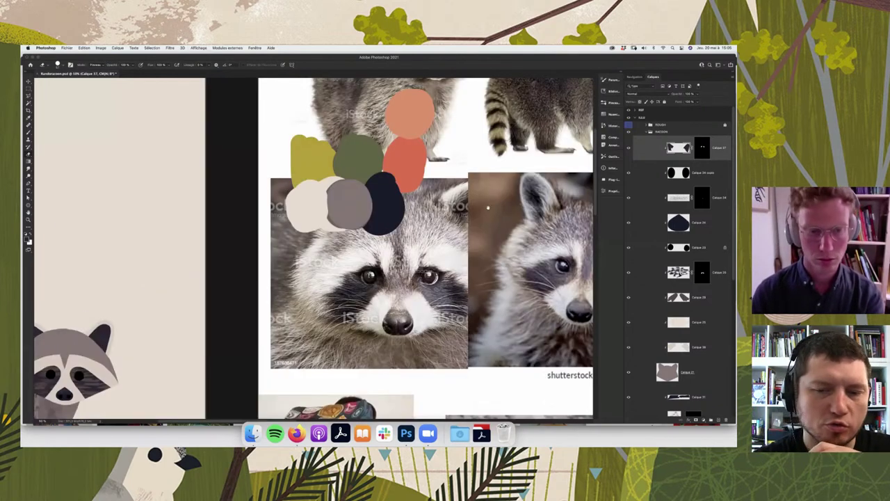
pyautogui.hscroll(4, 485, 226)
pyautogui.hscroll(-3, 484, 227)
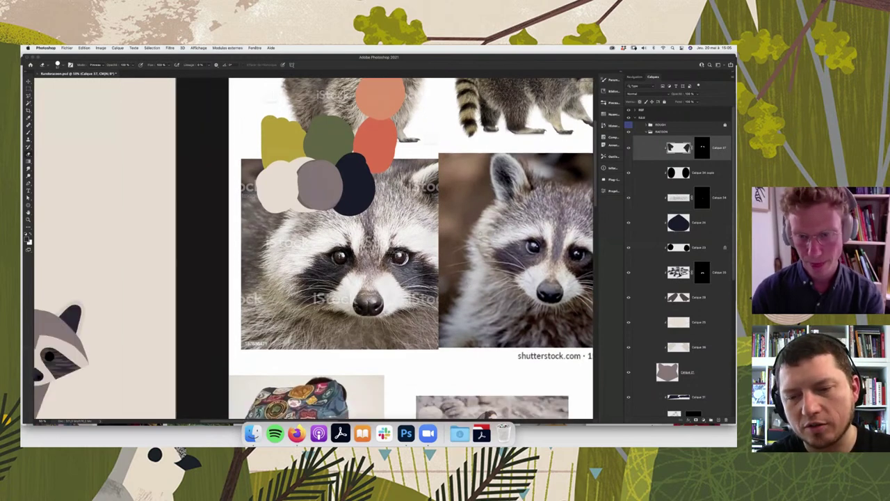
pyautogui.hscroll(-15, 484, 226)
pyautogui.scroll(-5, 484, 227)
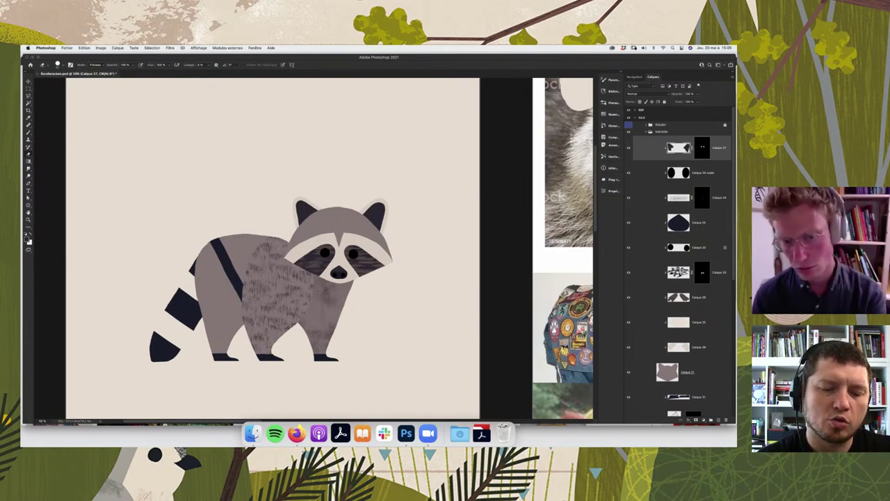
pyautogui.hscroll(3, 328, 337)
pyautogui.hscroll(3, 328, 337)
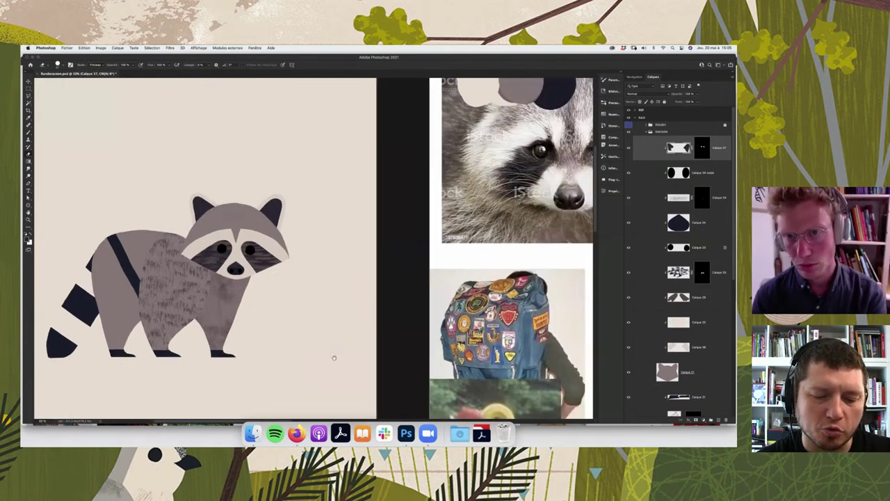
pyautogui.hscroll(3, 328, 338)
pyautogui.hscroll(2, 328, 337)
pyautogui.hscroll(-1, 313, 247)
pyautogui.hscroll(-3, 313, 247)
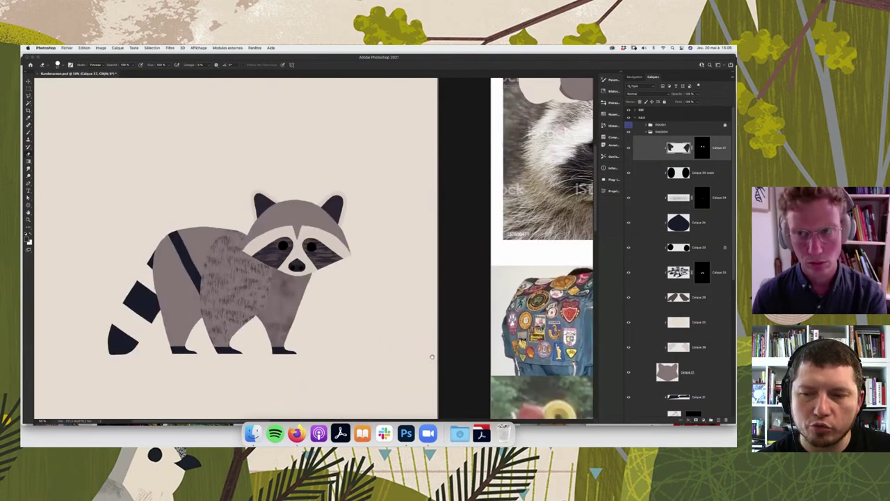
pyautogui.hscroll(1, 313, 247)
pyautogui.press('super+plus')
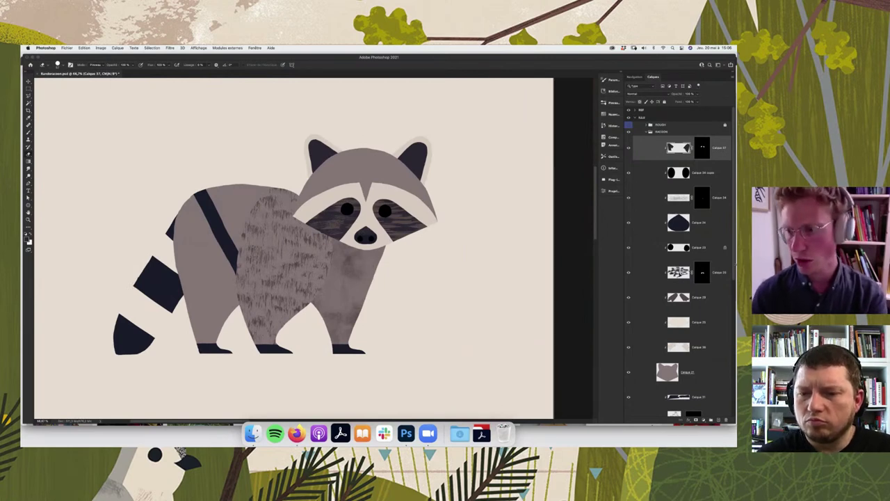
pyautogui.scroll(-3, 681, 209)
pyautogui.scroll(-3, 689, 278)
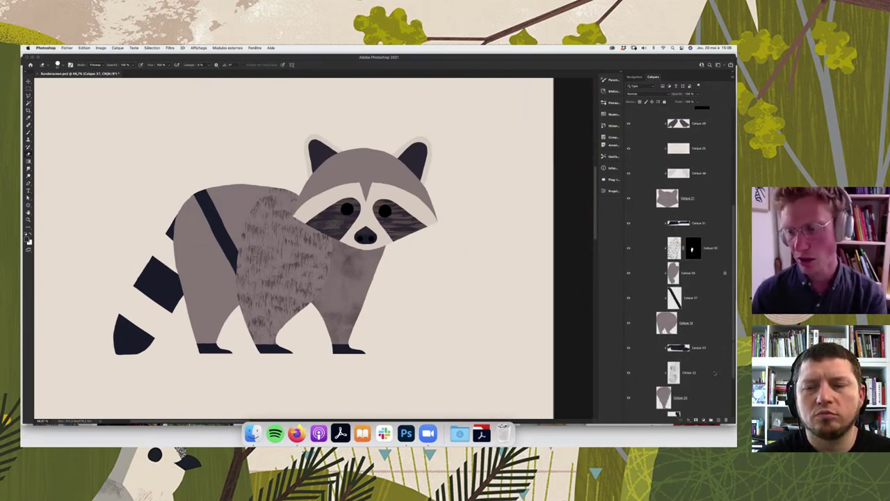
pyautogui.scroll(-3, 695, 334)
pyautogui.scroll(-3, 702, 373)
pyautogui.click(701, 370)
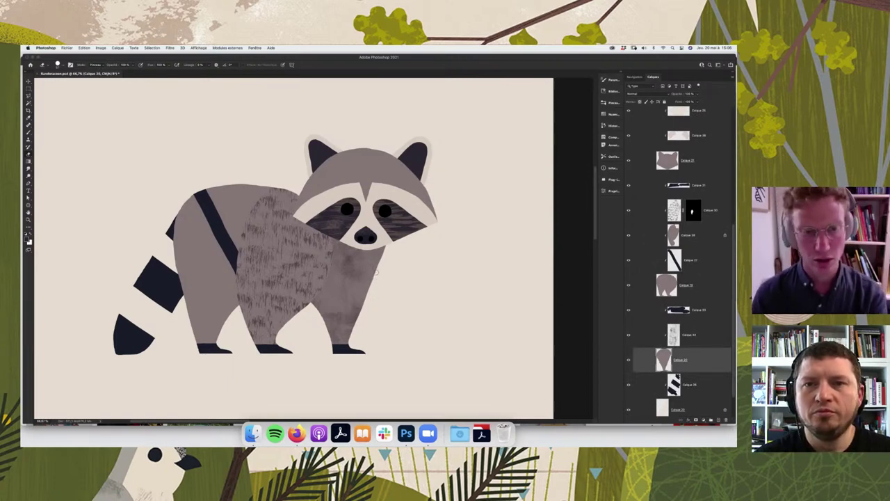
pyautogui.click(678, 160)
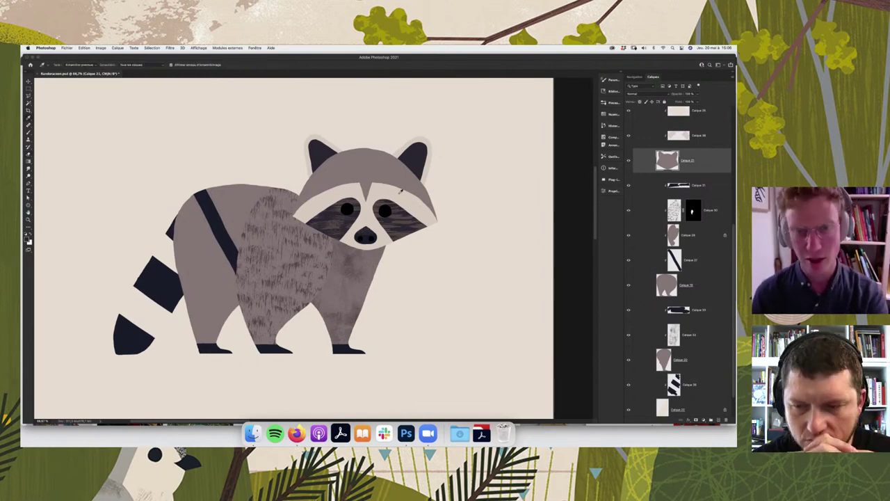
pyautogui.press('b')
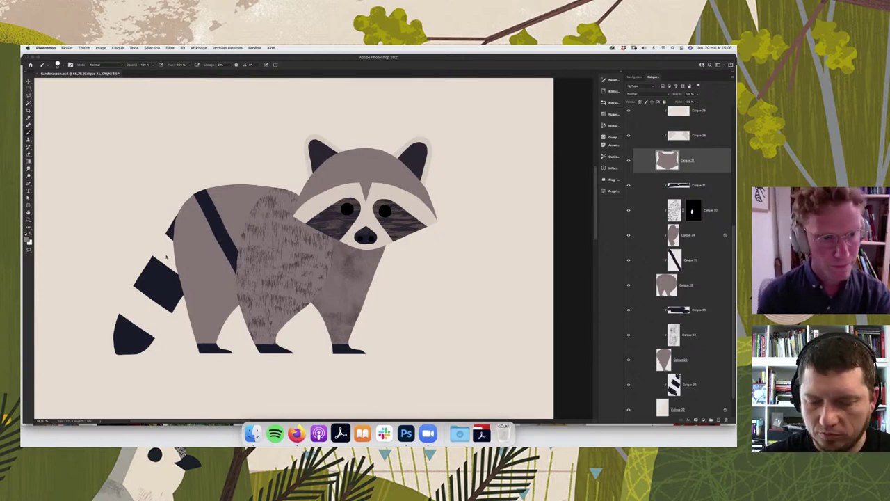
pyautogui.click(708, 406)
pyautogui.click(718, 420)
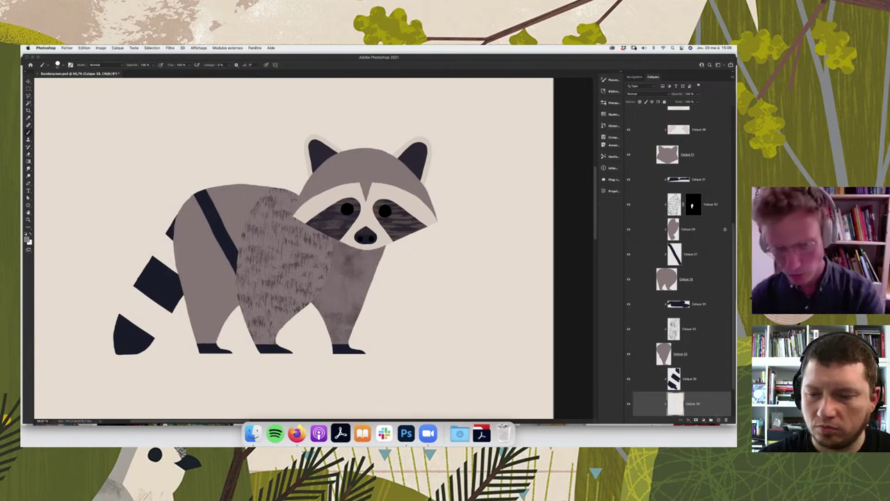
pyautogui.press('i')
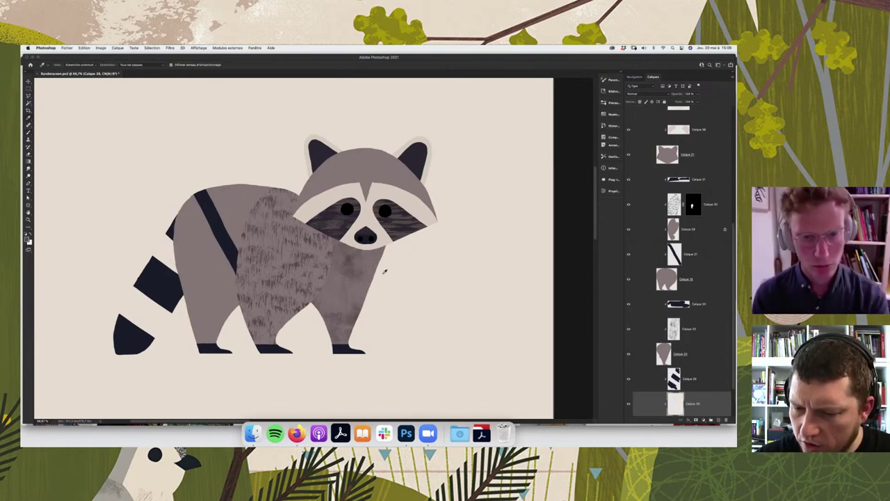
pyautogui.press('b')
pyautogui.hscroll(-3, 365, 268)
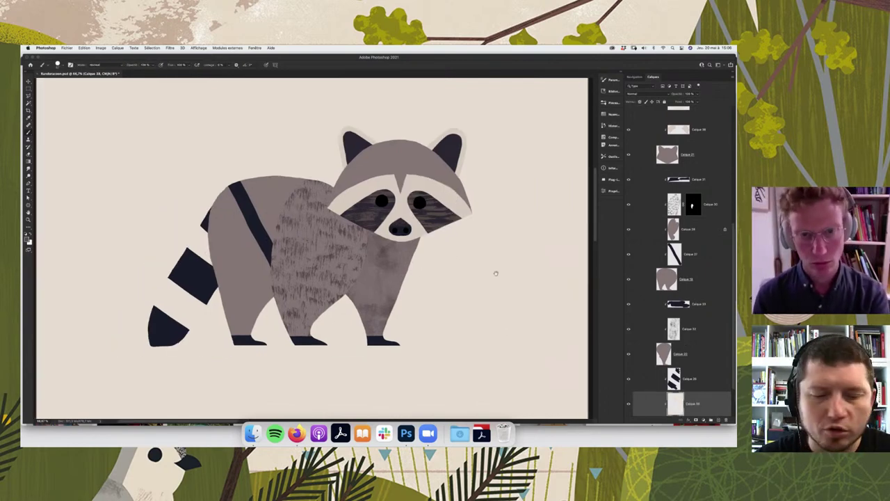
pyautogui.hscroll(-5, 358, 244)
# - Browse the brush preset picker, trying a couple of textured brushes
pyautogui.rightClick(355, 245)
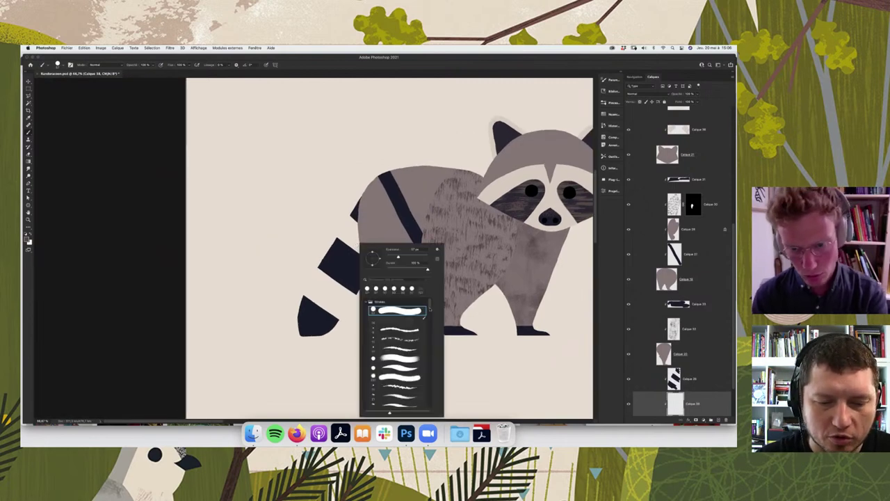
pyautogui.scroll(-2, 400, 327)
pyautogui.click(397, 311)
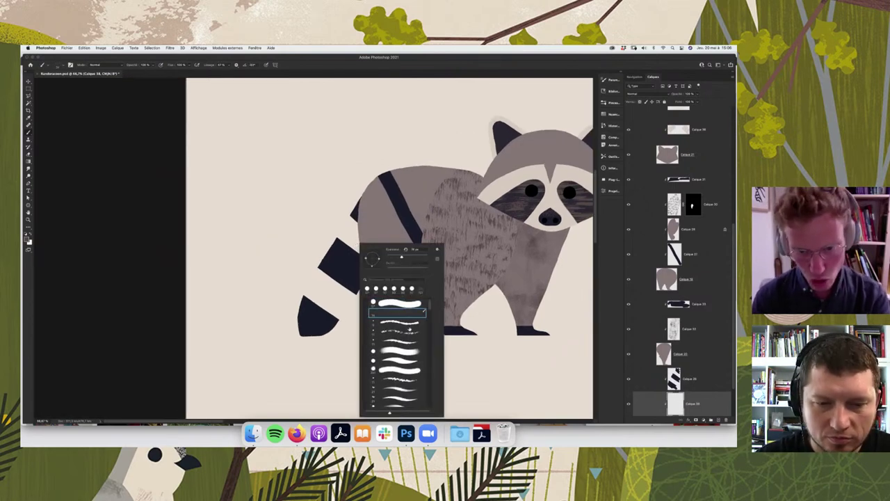
pyautogui.scroll(-3, 429, 306)
pyautogui.scroll(-3, 429, 306)
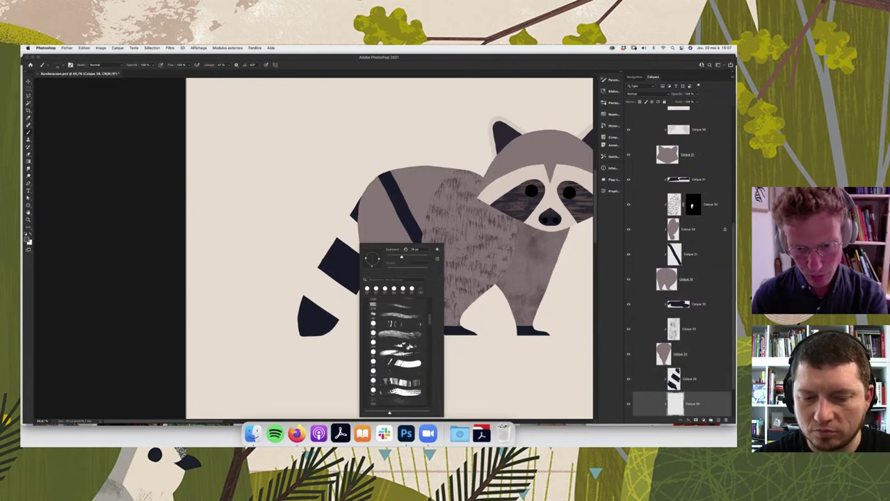
pyautogui.click(396, 382)
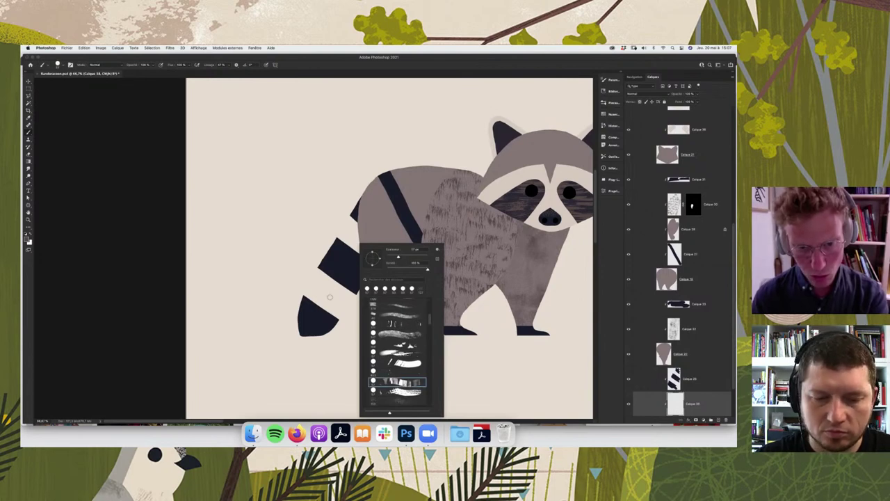
pyautogui.click(332, 298)
pyautogui.rightClick(355, 249)
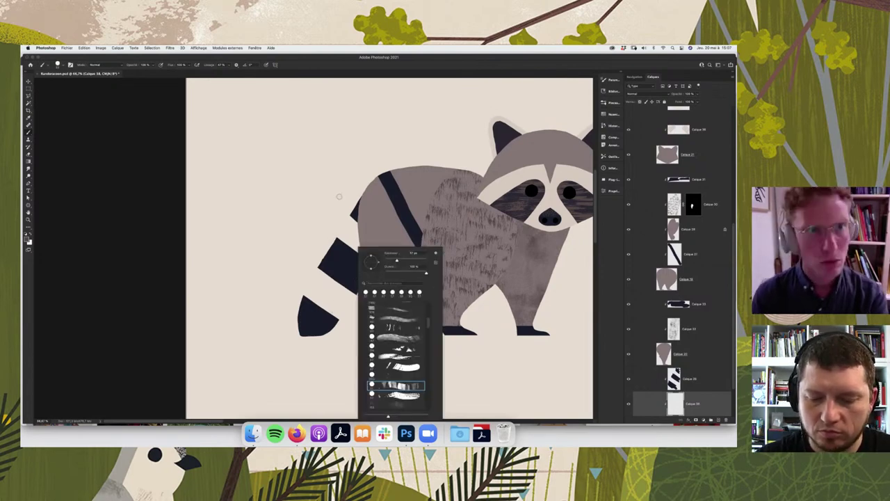
pyautogui.click(264, 106)
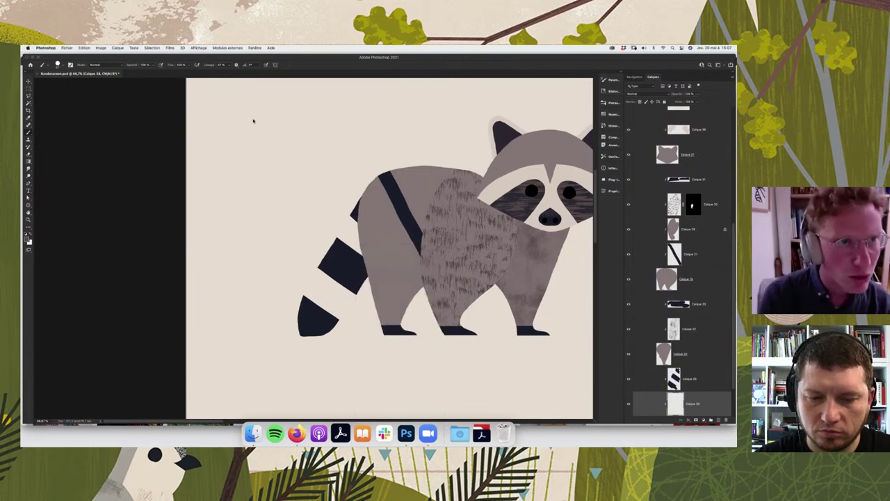
# - Set stroke Smoothing to 0% in the options bar
pyautogui.click(208, 65)
pyautogui.write('0')
pyautogui.press('Return')
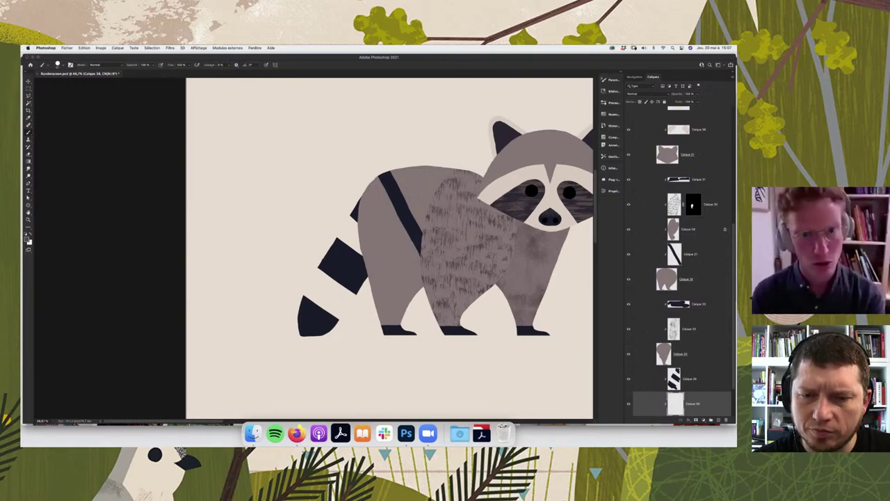
# - Try several textured brush presets from the canvas preset picker
pyautogui.rightClick(352, 249)
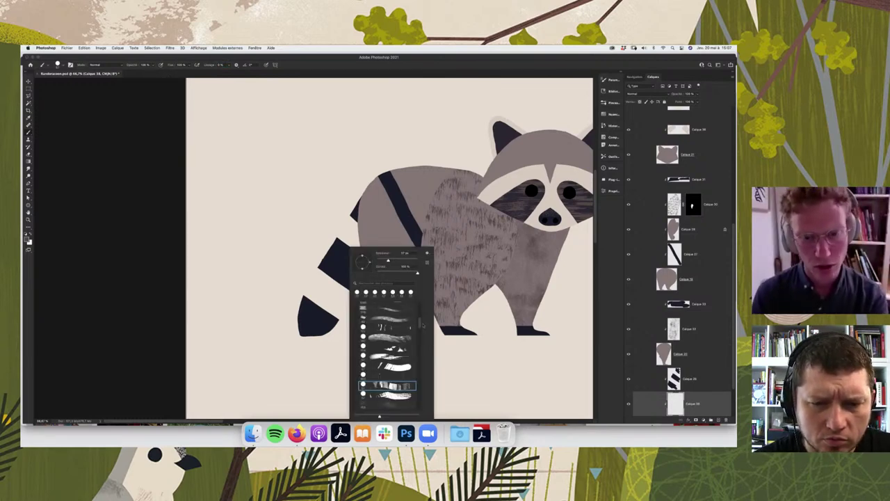
pyautogui.scroll(-3, 388, 348)
pyautogui.scroll(-5, 388, 347)
pyautogui.click(402, 315)
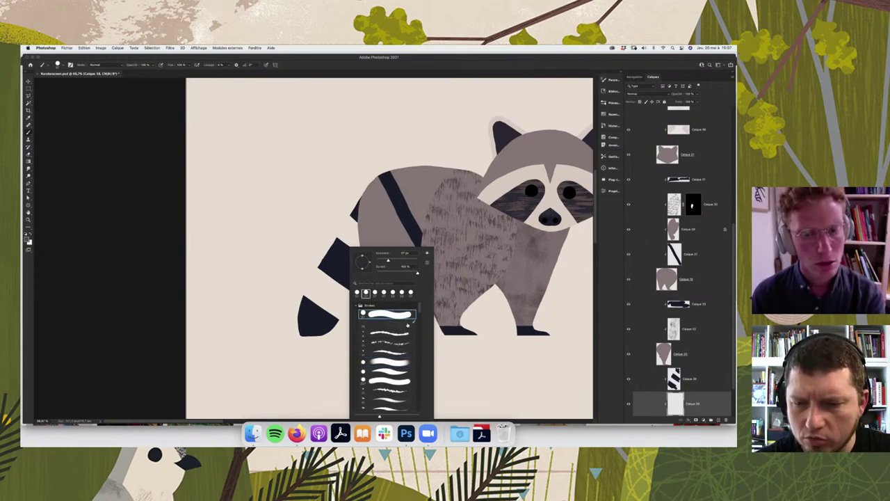
pyautogui.click(400, 325)
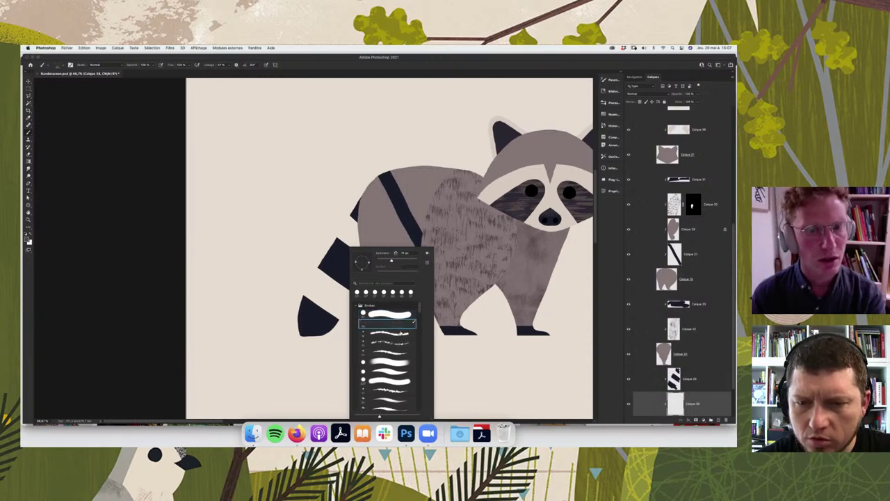
pyautogui.click(394, 315)
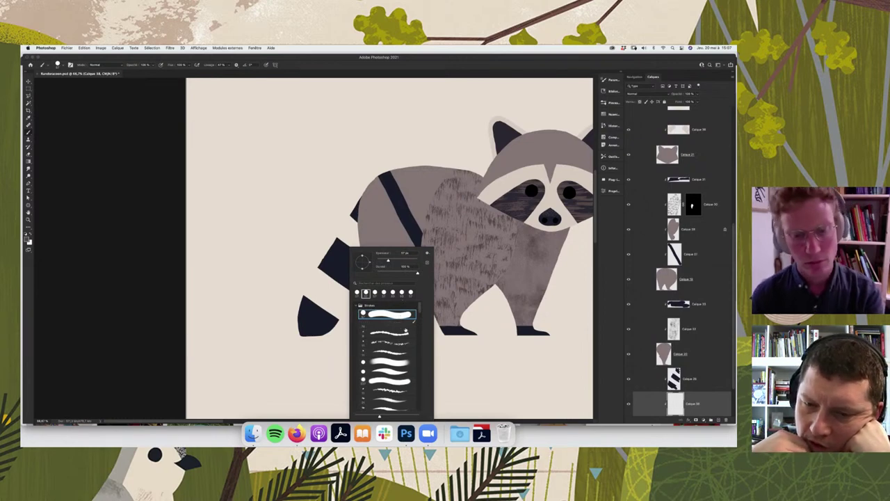
pyautogui.click(400, 324)
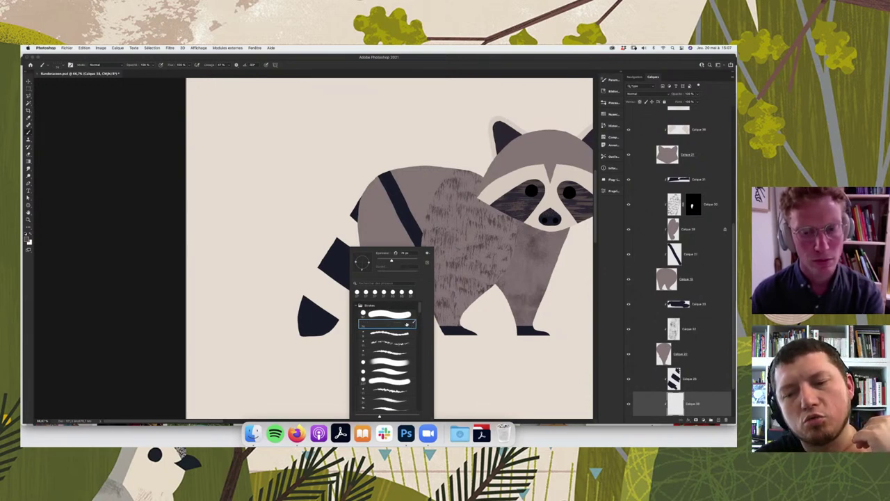
pyautogui.rightClick(407, 324)
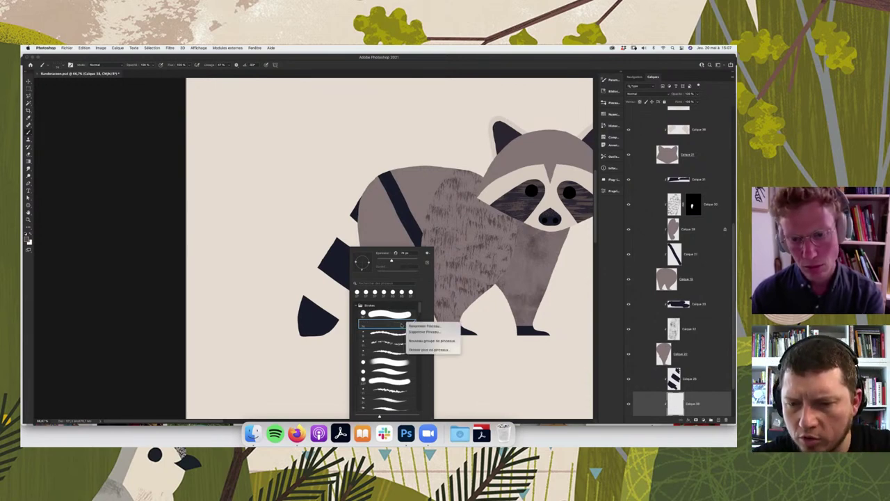
pyautogui.click(400, 324)
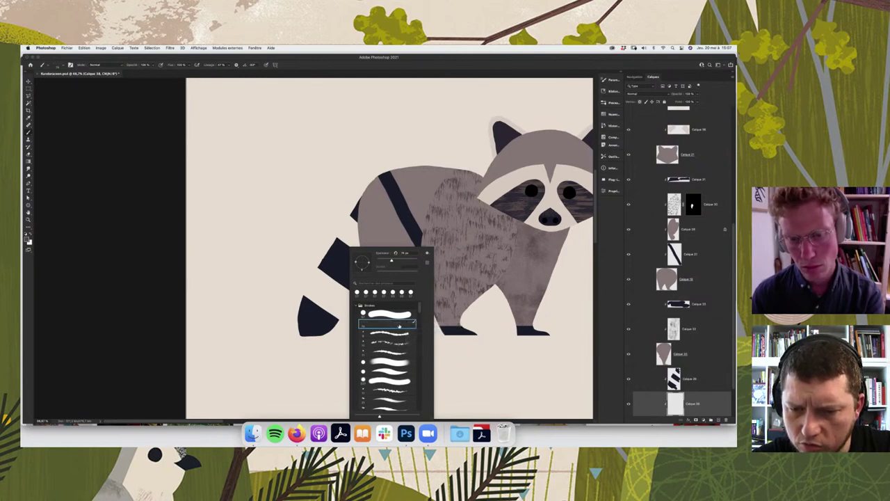
pyautogui.rightClick(398, 325)
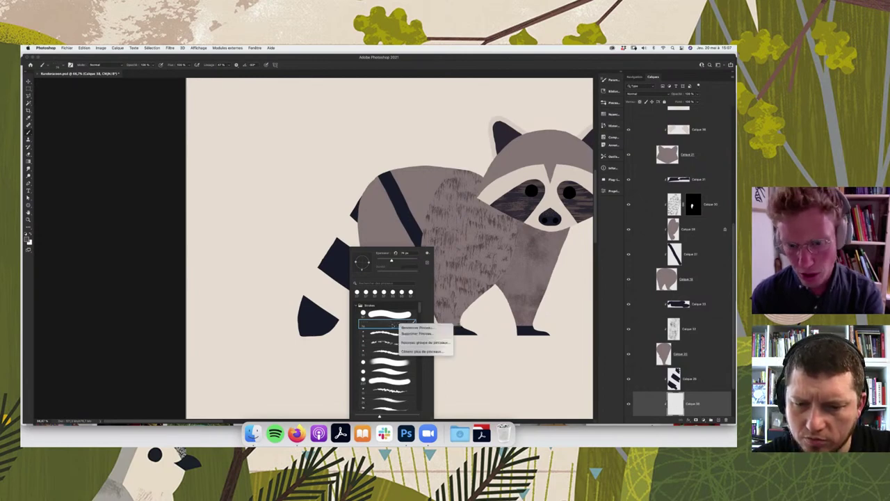
pyautogui.press('Escape')
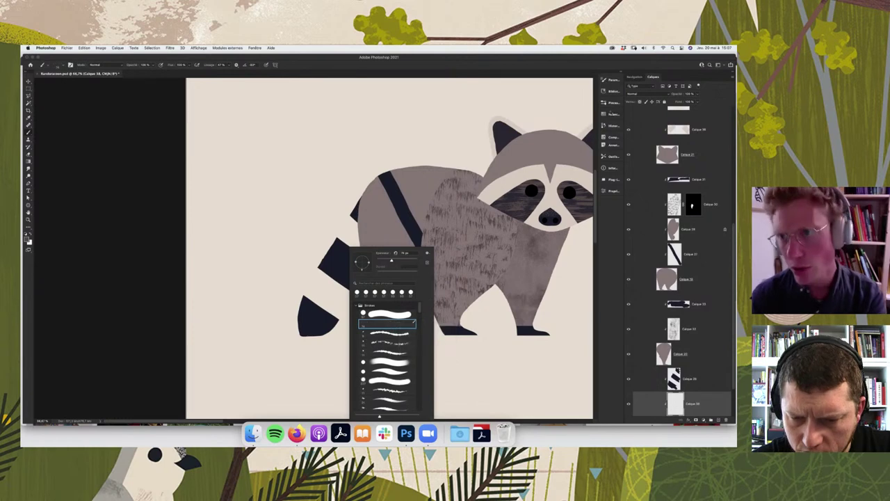
# - Scroll through the full Brushes panel to compare available brushes
pyautogui.click(612, 102)
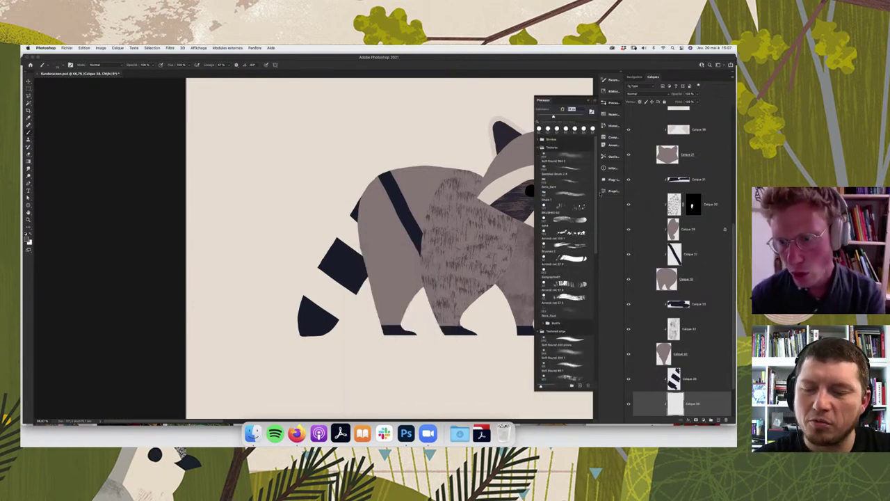
pyautogui.scroll(-1, 589, 240)
pyautogui.scroll(-3, 590, 240)
pyautogui.scroll(-3, 590, 278)
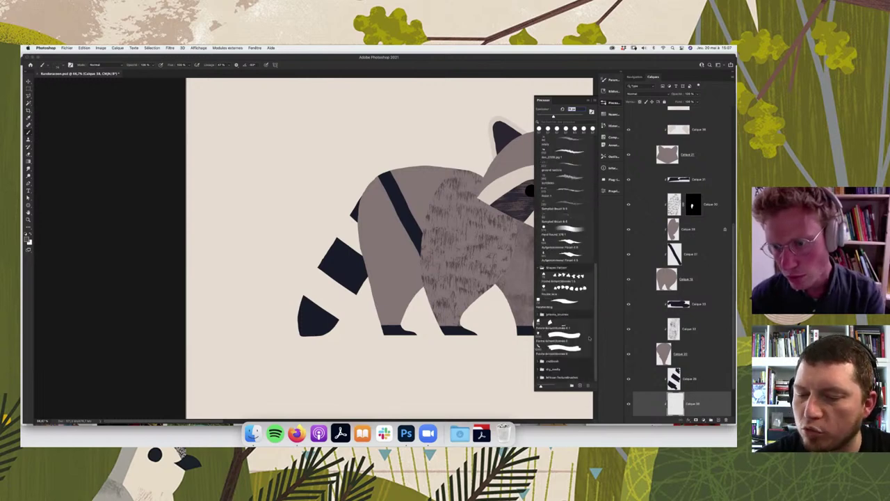
pyautogui.scroll(-3, 591, 334)
pyautogui.scroll(3, 591, 334)
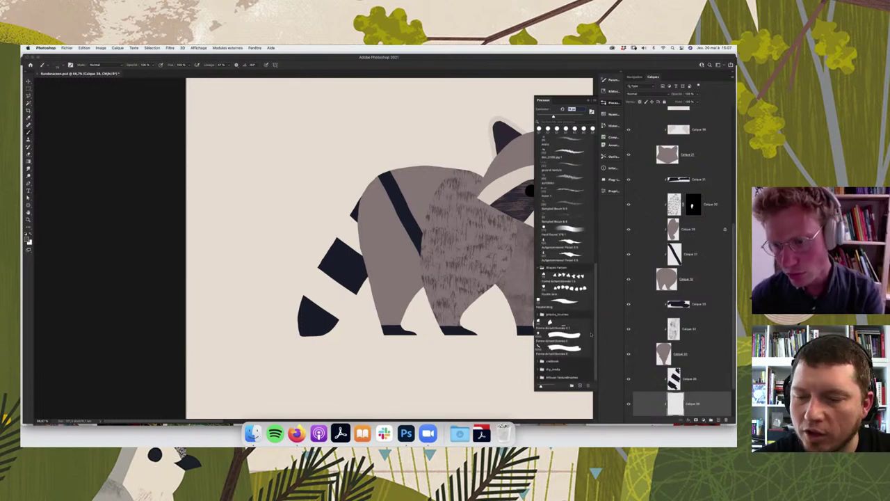
pyautogui.scroll(5, 591, 334)
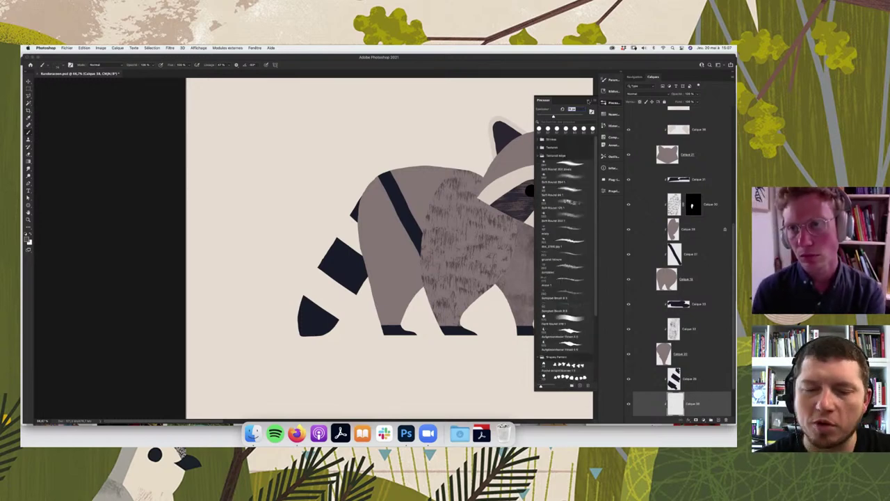
pyautogui.click(603, 102)
# - Double-click a textured brush in the preset picker to select it for the tail
pyautogui.rightClick(355, 251)
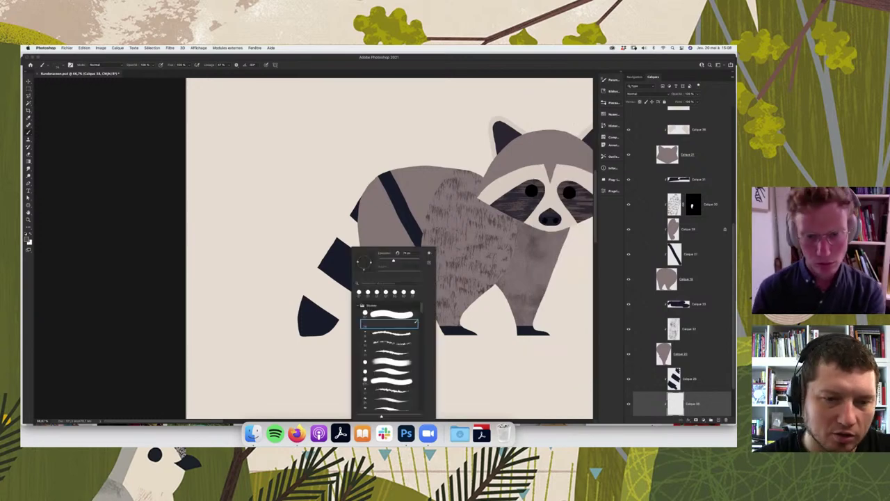
pyautogui.scroll(-3, 415, 324)
pyautogui.scroll(-2, 417, 322)
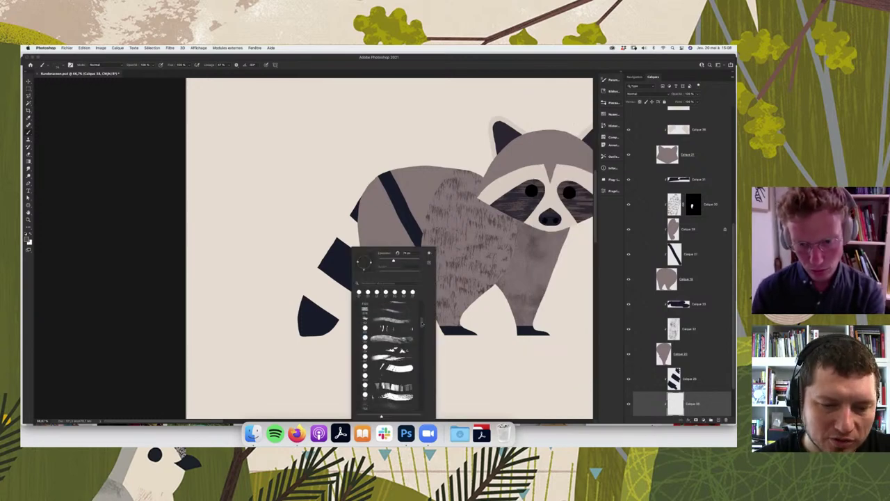
pyautogui.scroll(-3, 421, 322)
pyautogui.scroll(-2, 421, 322)
pyautogui.scroll(-2, 421, 322)
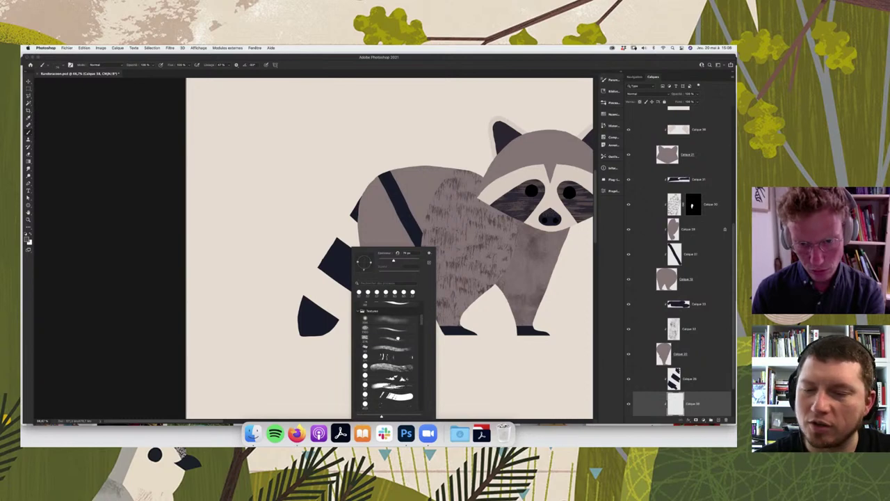
pyautogui.doubleClick(390, 336)
# - Paint grey textured strokes down the tail's light bands, redoing the first stroke
pyautogui.moveTo(348, 224); pyautogui.dragTo(351, 240)
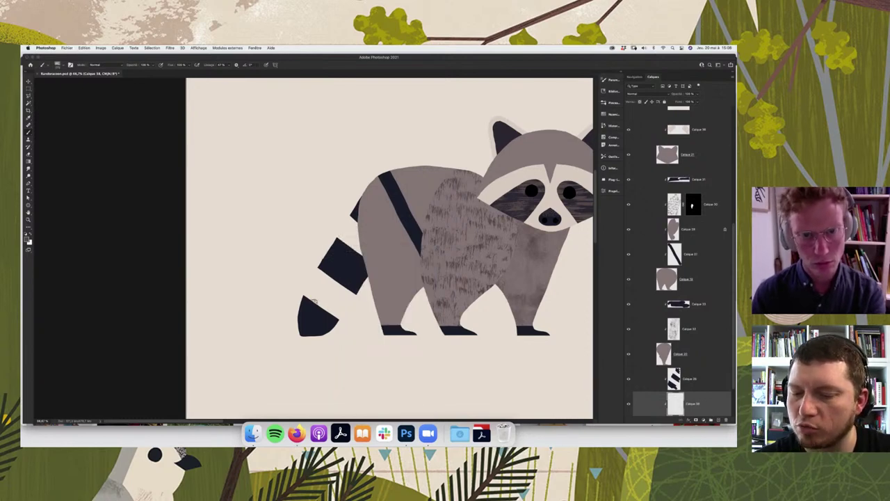
pyautogui.press('super+z')
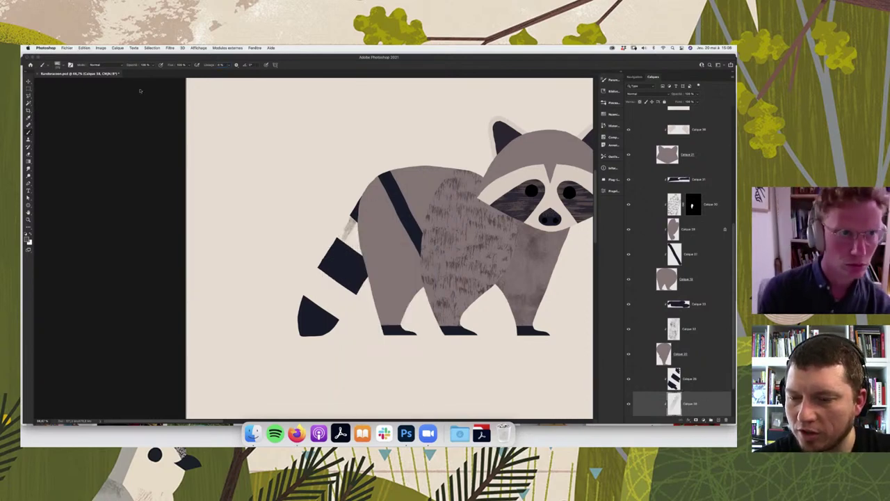
pyautogui.moveTo(351, 226)
pyautogui.mouseDown()
pyautogui.moveTo(333, 312)
pyautogui.moveTo(298, 303)
pyautogui.mouseUp()
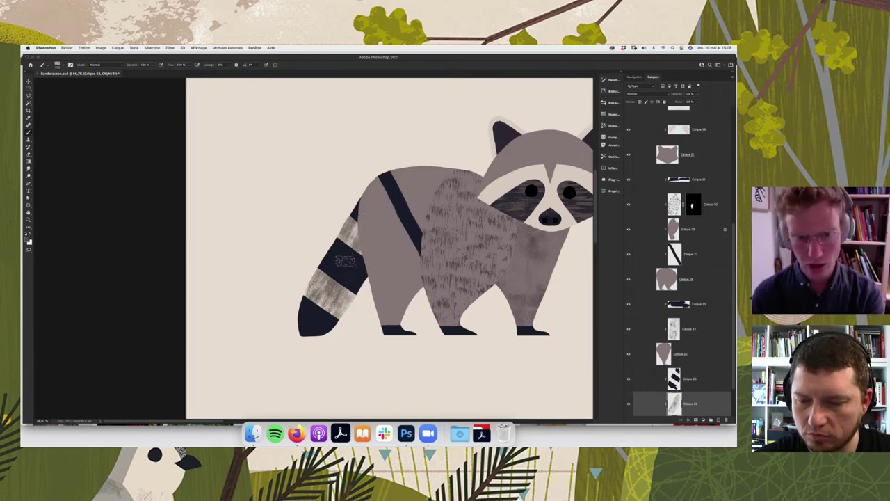
# - Switch to the Eraser and choose a rough brush preset for it
pyautogui.press('e')
pyautogui.rightClick(344, 261)
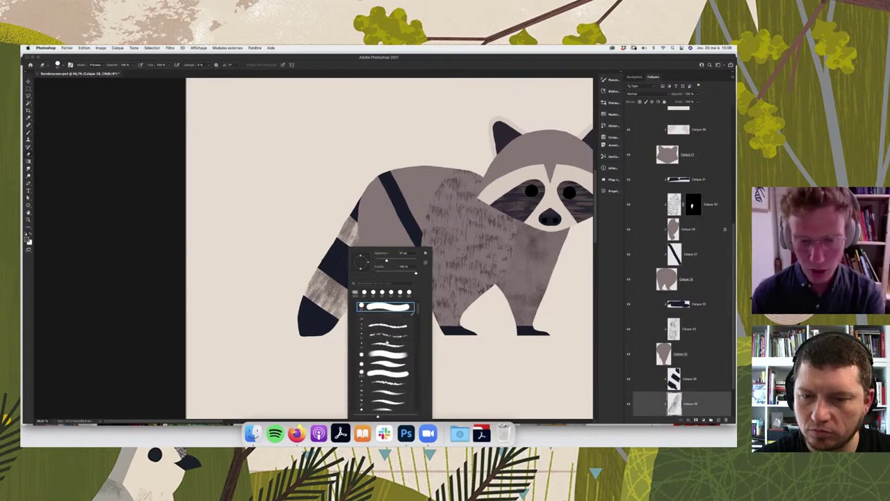
pyautogui.click(387, 339)
pyautogui.press('Return')
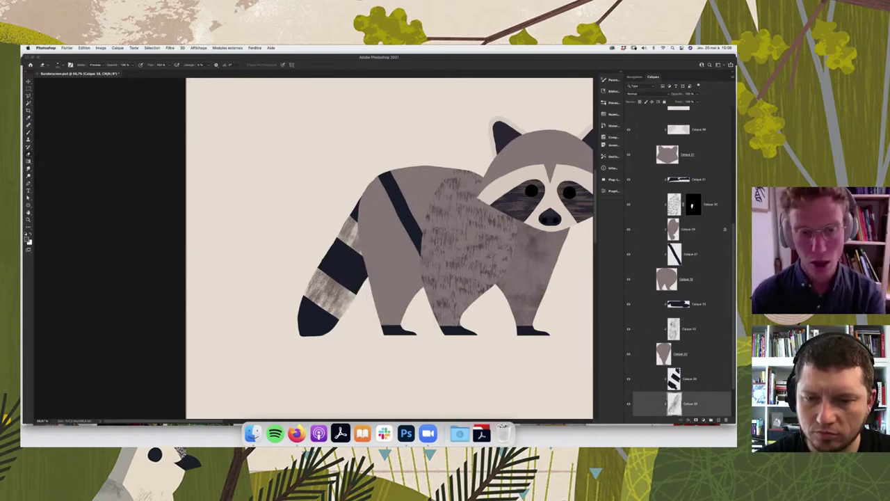
pyautogui.rightClick(347, 235)
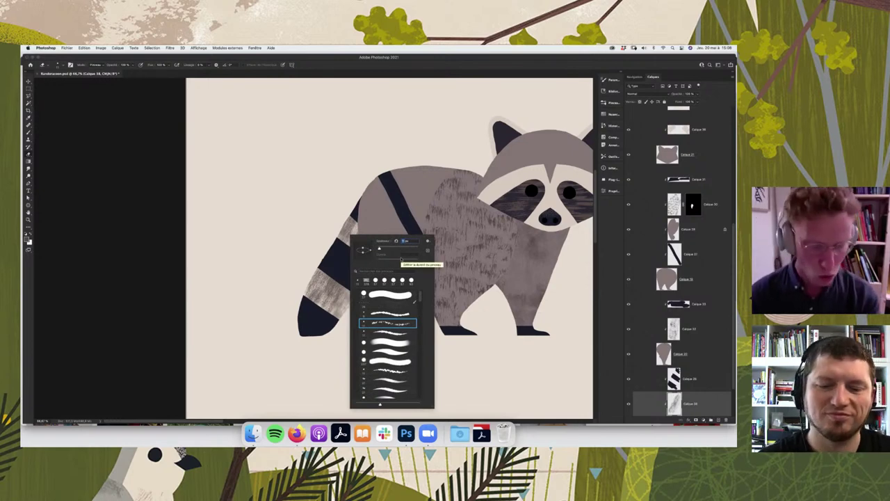
pyautogui.press('Escape')
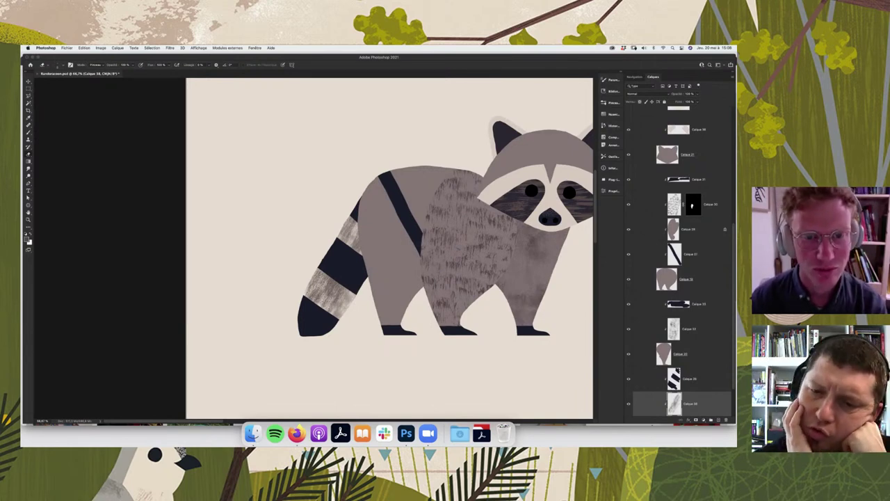
pyautogui.rightClick(418, 262)
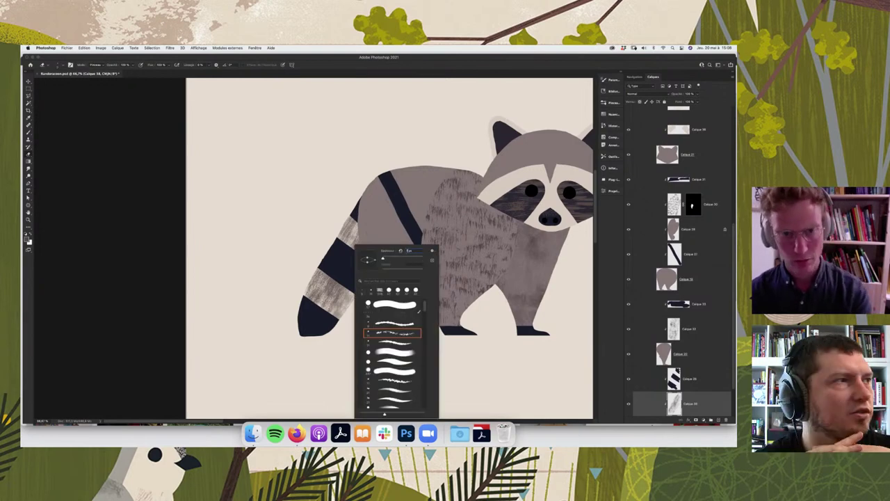
pyautogui.press('Escape')
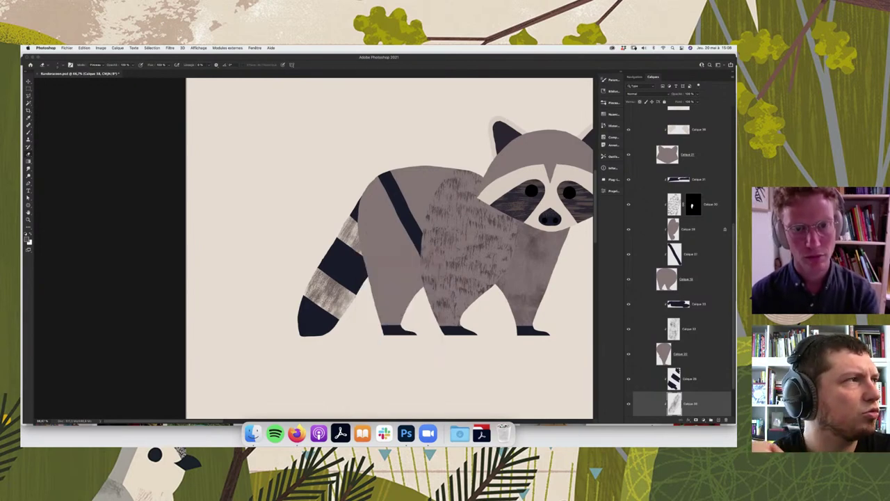
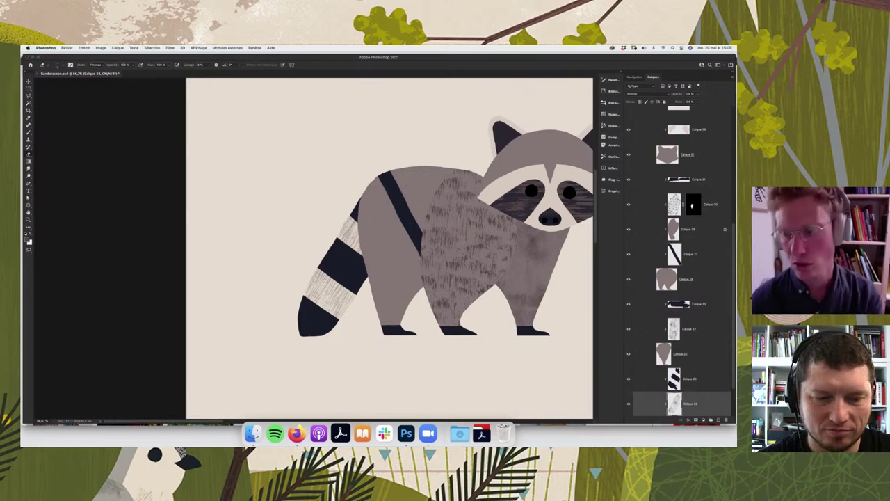
# - Add a new blank layer above the textured body layer and clip it to that layer
pyautogui.hscroll(-5, 362, 244)
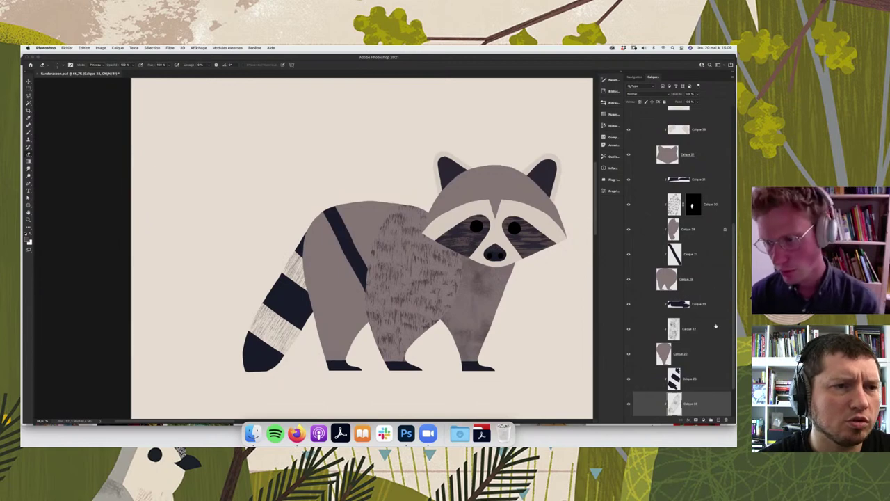
pyautogui.click(689, 304)
pyautogui.hotkey('ctrl', 'alt', 'shift', 'n')
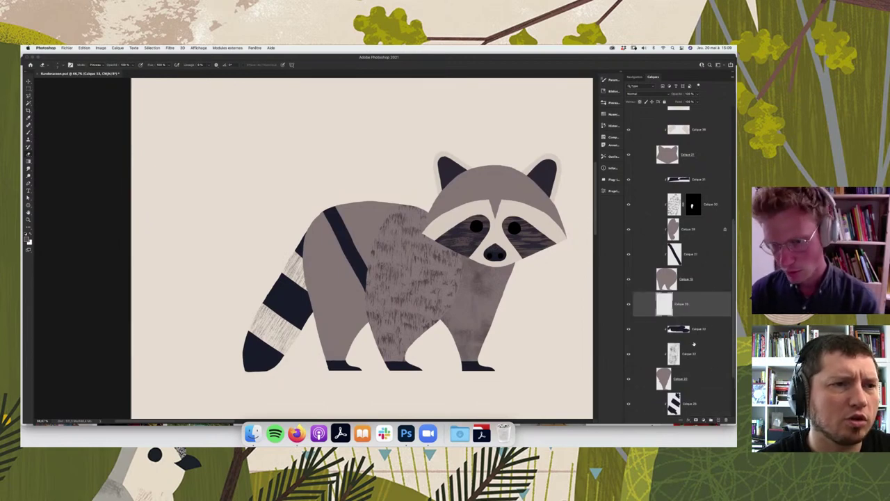
pyautogui.keyDown('alt'); pyautogui.click(690, 315); pyautogui.keyUp('alt')
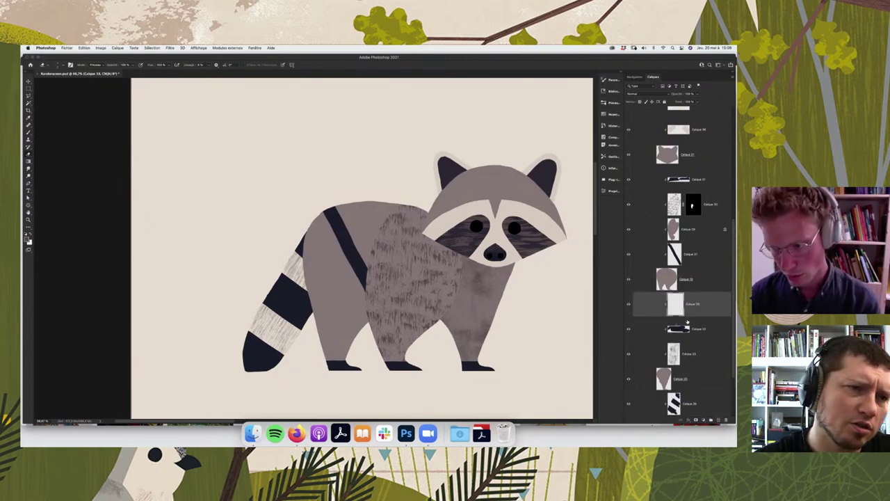
# - Choose the first brush preset, enlarge it, and bring up the Textures library
pyautogui.press('i')
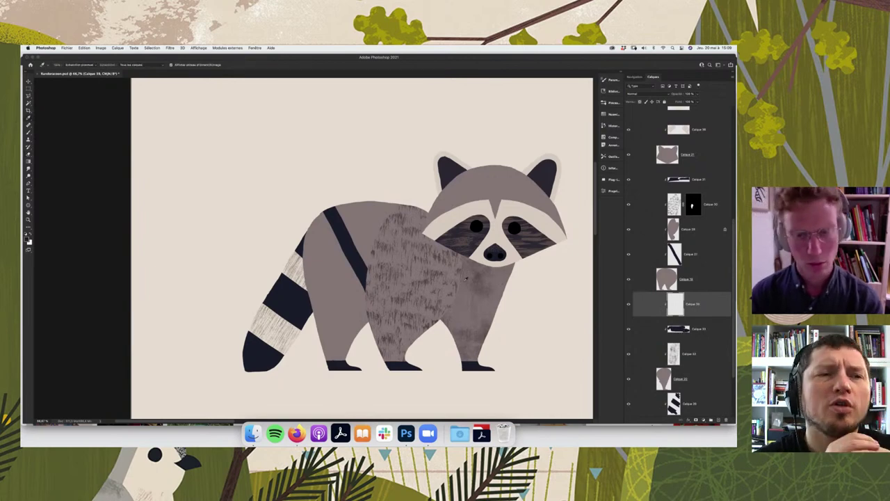
pyautogui.press('b')
pyautogui.rightClick(463, 249)
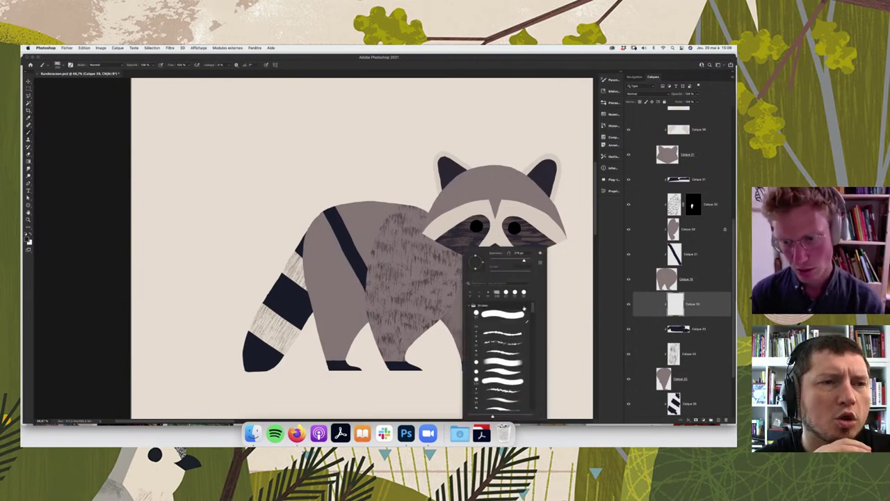
pyautogui.click(526, 315)
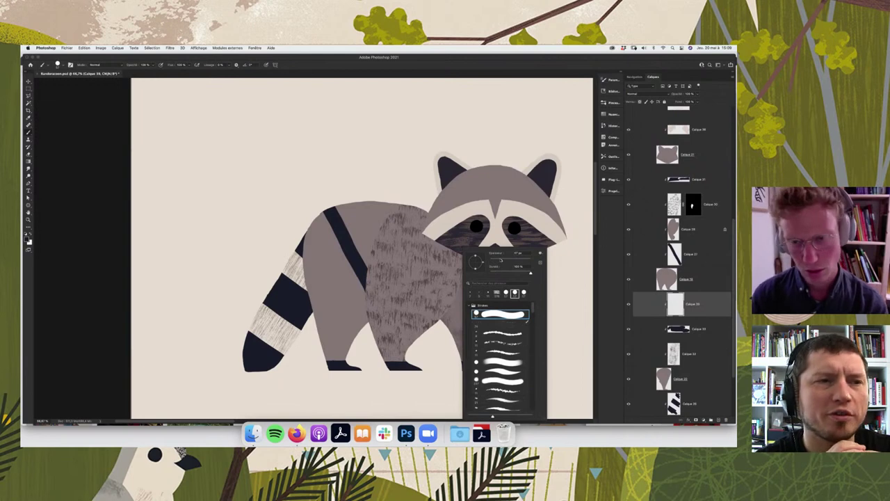
pyautogui.press(']')
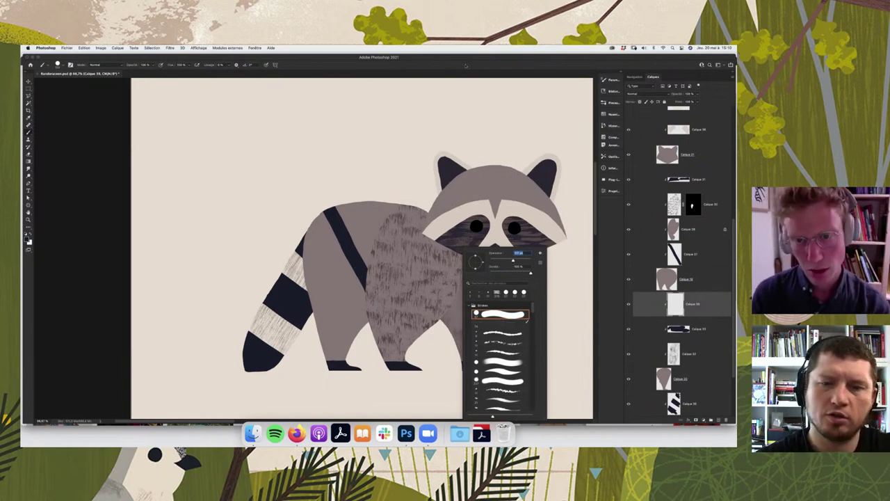
pyautogui.press('Escape')
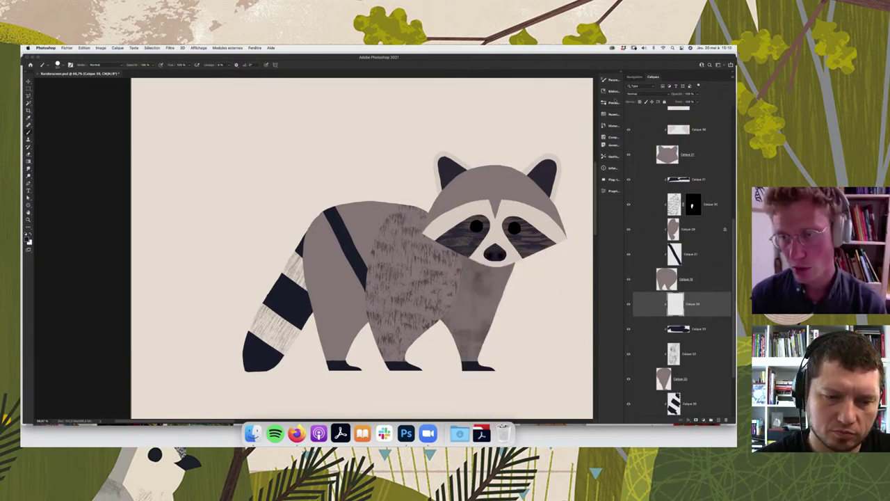
pyautogui.click(609, 91)
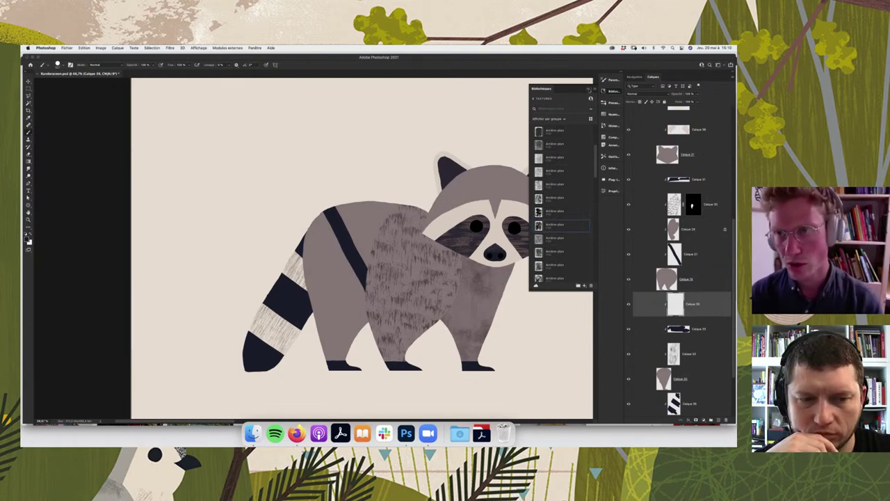
# - Browse the Brushes and Textures libraries, then raise the blank layer four places in the stack
pyautogui.click(588, 90)
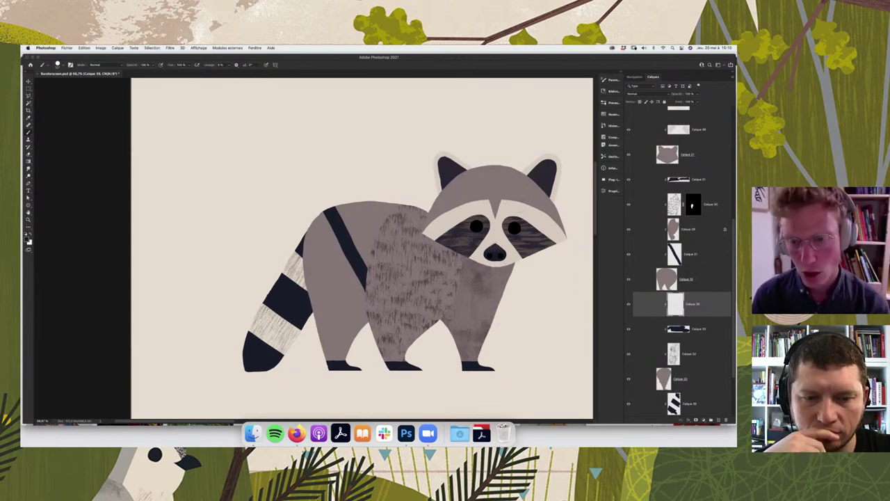
pyautogui.click(612, 104)
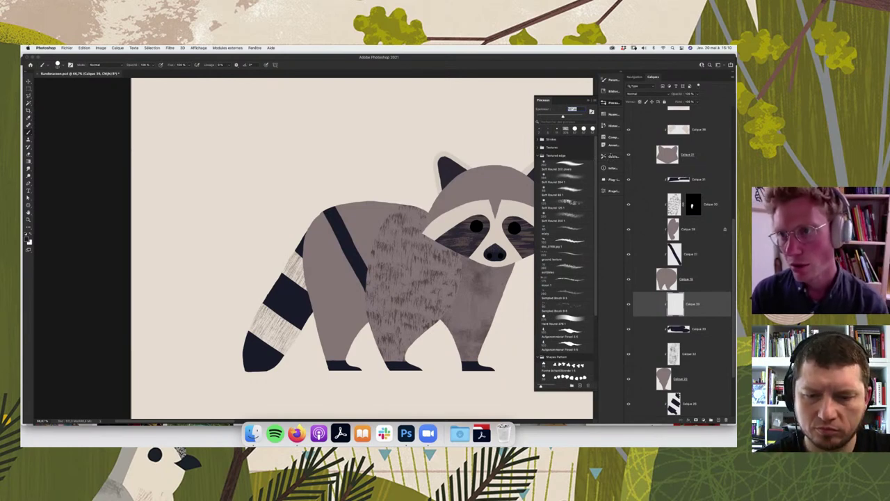
pyautogui.click(604, 90)
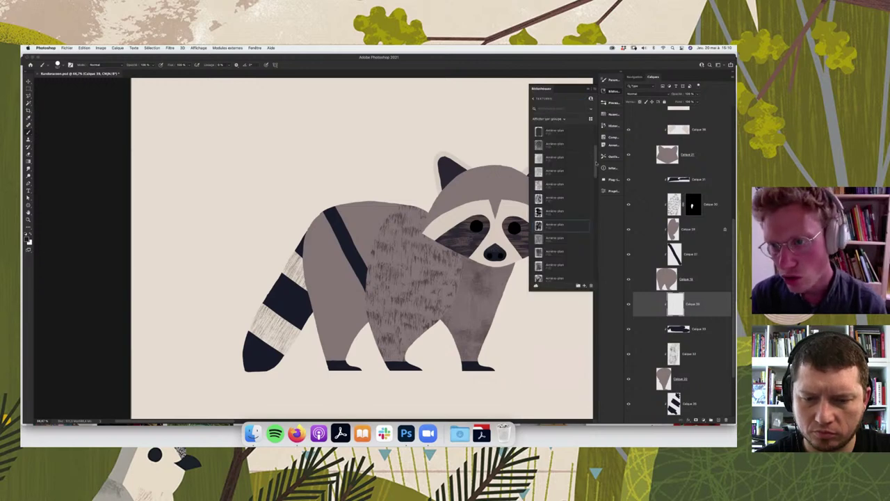
pyautogui.scroll(-4, 586, 158)
pyautogui.scroll(-3, 593, 176)
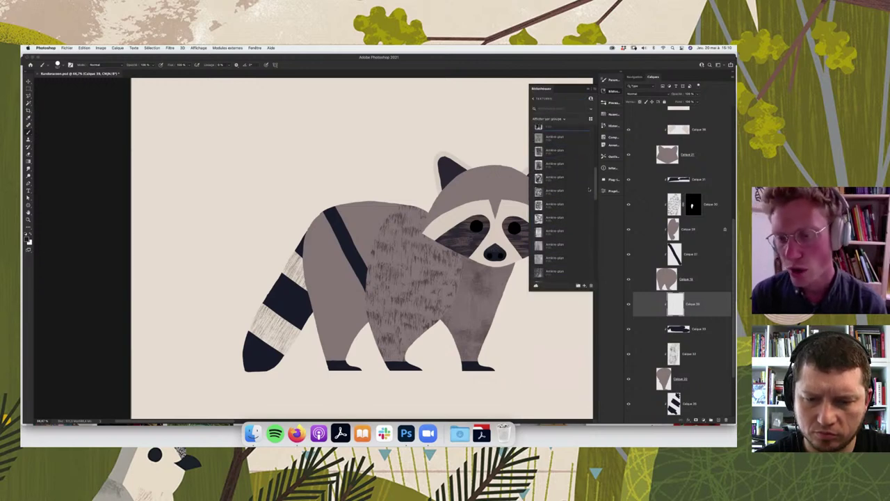
pyautogui.scroll(-2, 588, 199)
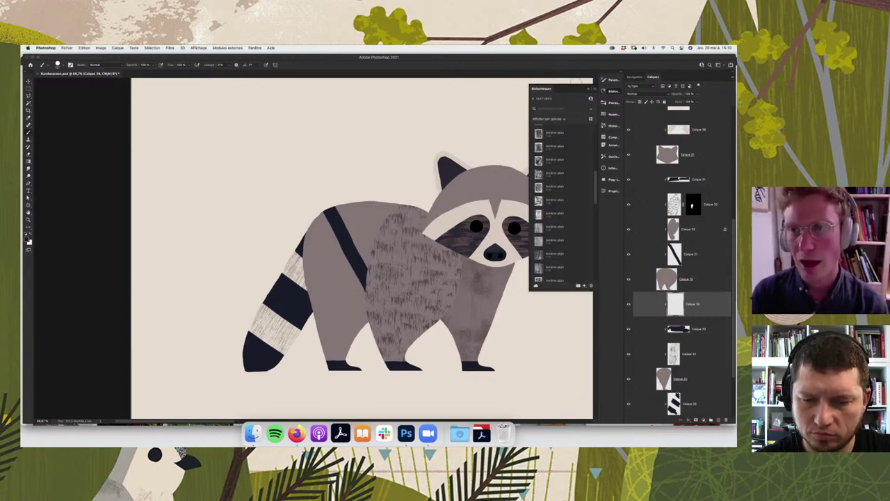
pyautogui.click(603, 90)
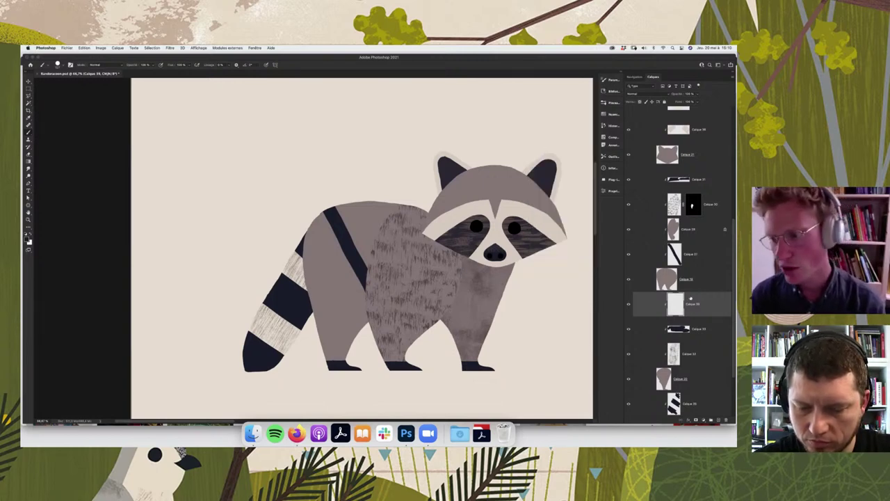
pyautogui.press('super+bracketright')
pyautogui.press('super+bracketright')
pyautogui.press('super+bracketright')
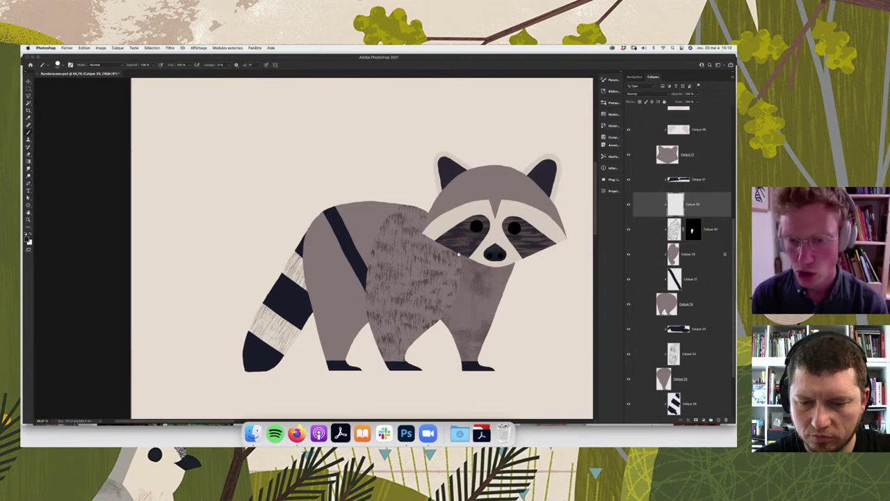
# - Paint a shorter dark strap down the raccoon's chest, replacing the too-long first stroke
pyautogui.moveTo(450, 247); pyautogui.dragTo(455, 288)
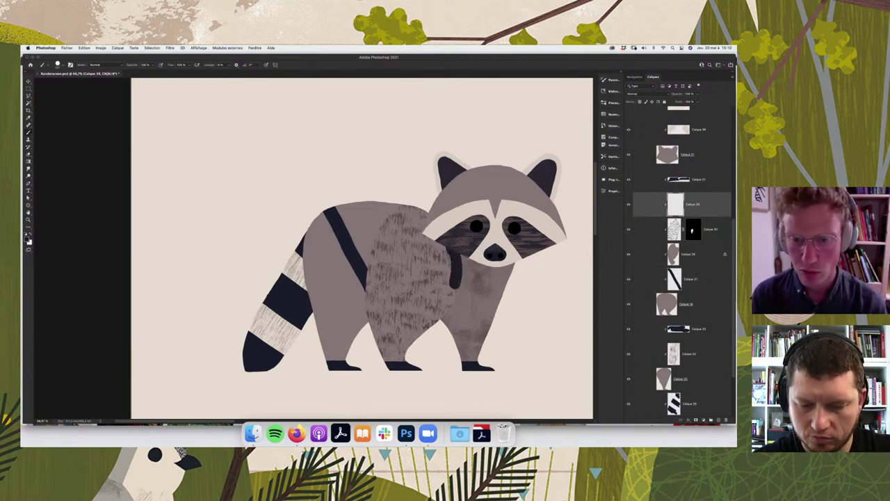
pyautogui.press('super+z')
pyautogui.moveTo(451, 248)
pyautogui.mouseDown()
pyautogui.moveTo(456, 274)
pyautogui.moveTo(439, 329)
pyautogui.mouseUp()
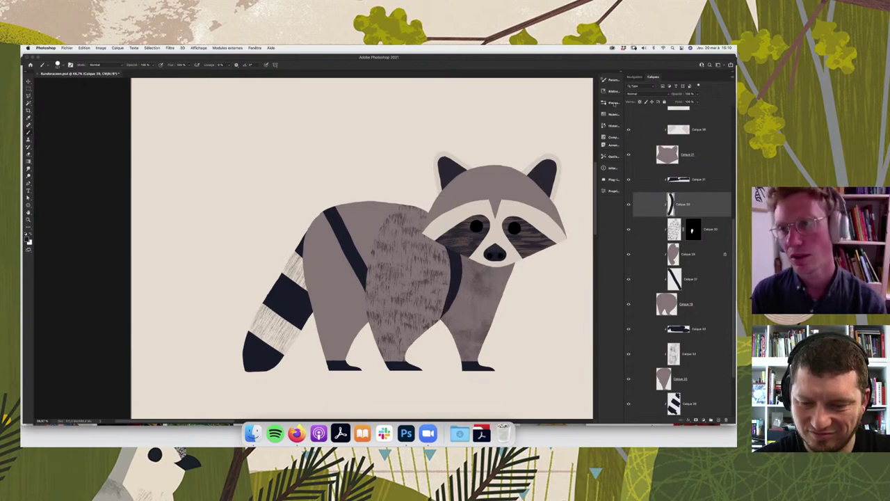
# - Browse the Textures library, then switch to the top brush preset
pyautogui.click(609, 91)
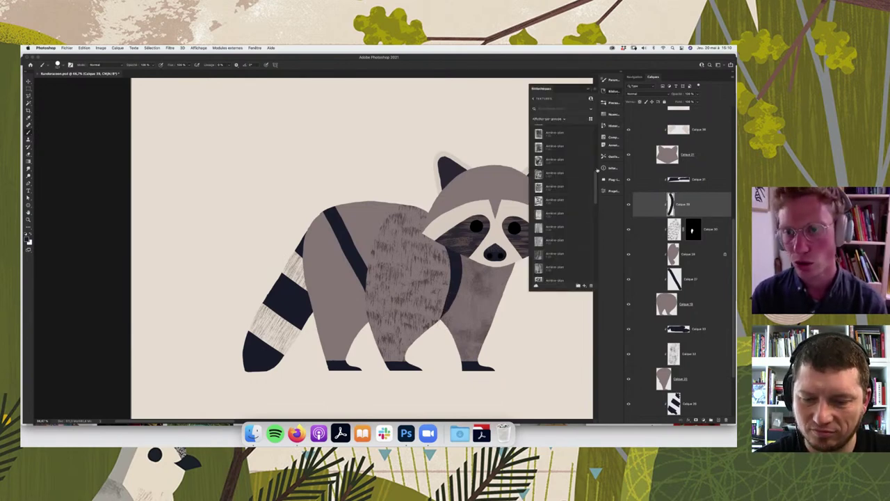
pyautogui.scroll(-2, 584, 201)
pyautogui.scroll(-2, 580, 216)
pyautogui.scroll(-2, 577, 229)
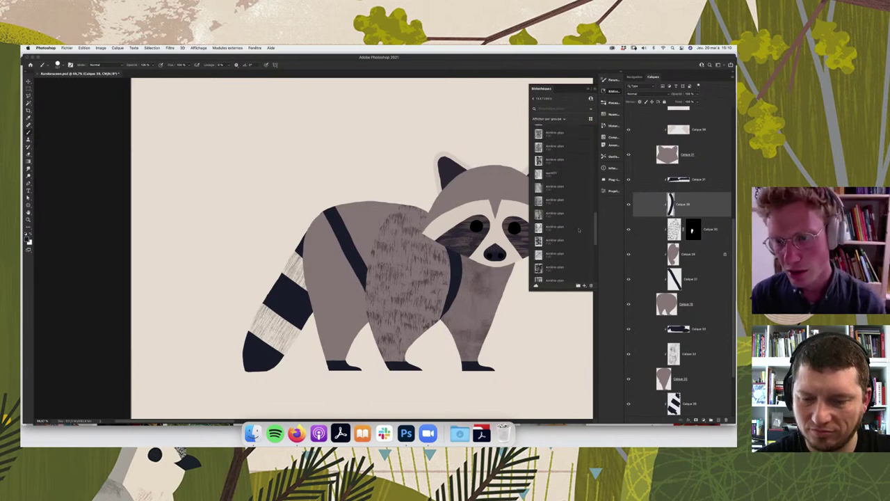
pyautogui.scroll(-2, 576, 239)
pyautogui.scroll(-2, 576, 239)
pyautogui.scroll(-2, 556, 235)
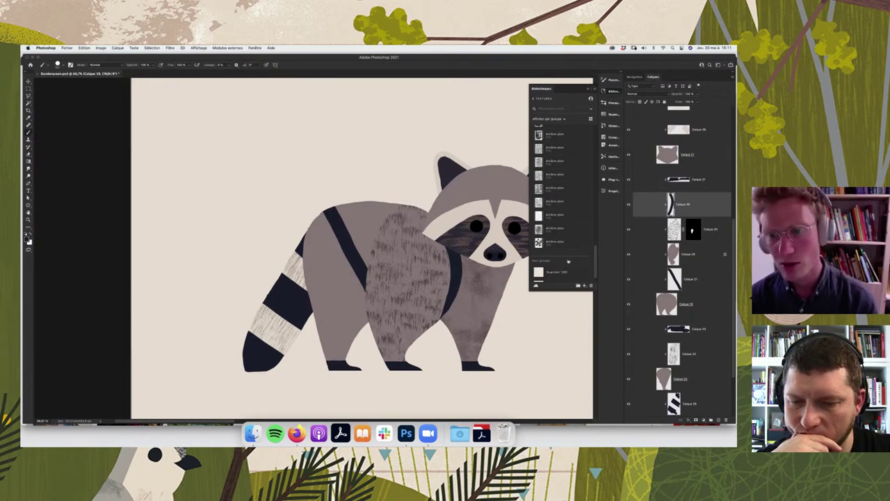
pyautogui.scroll(-2, 563, 257)
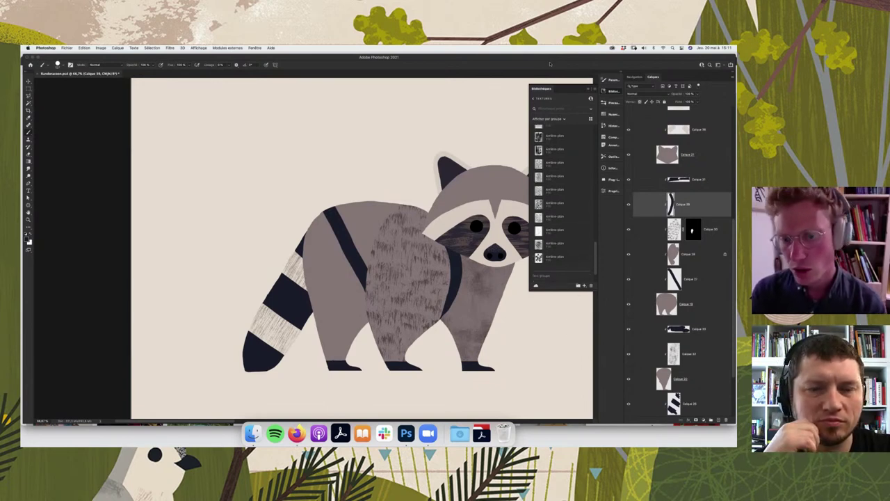
pyautogui.click(588, 90)
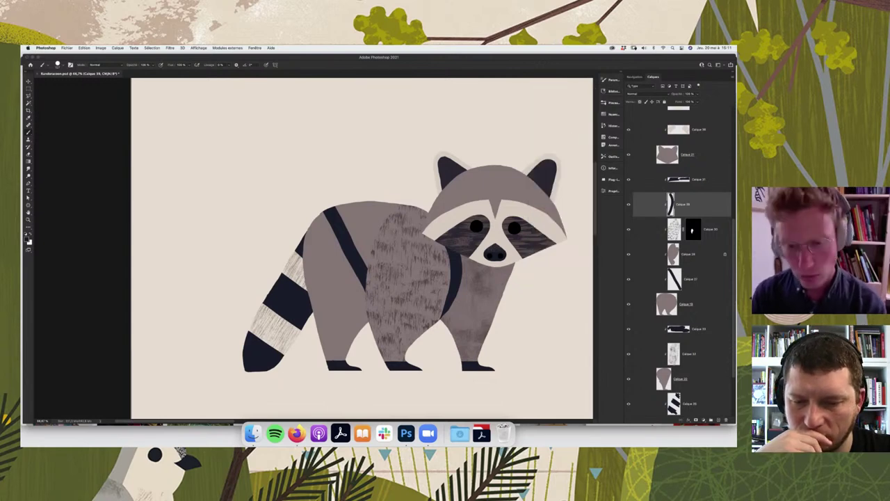
pyautogui.rightClick(495, 316)
pyautogui.click(495, 316)
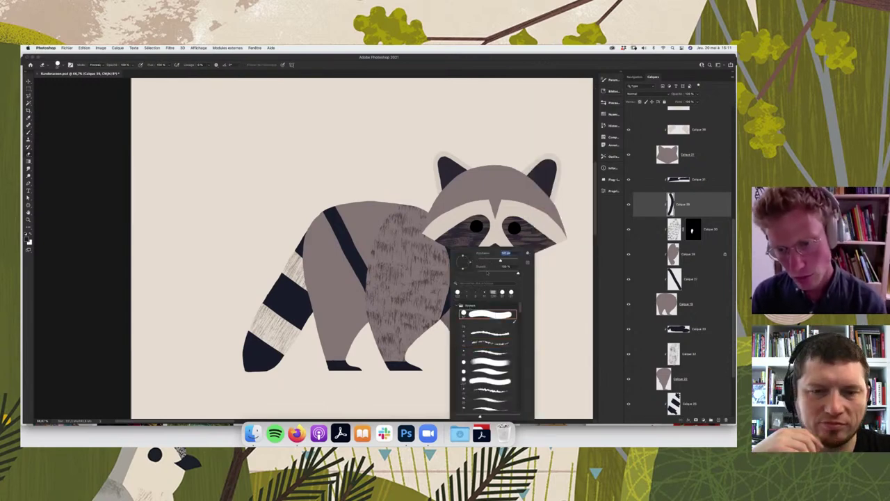
pyautogui.press('Return')
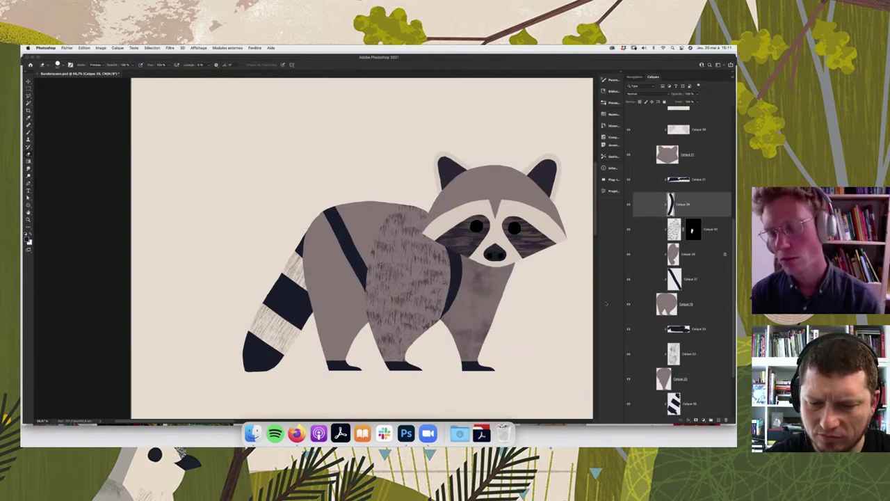
# - Add a new blank layer above a lower layer and try a chest stroke, then undo it
pyautogui.click(708, 354)
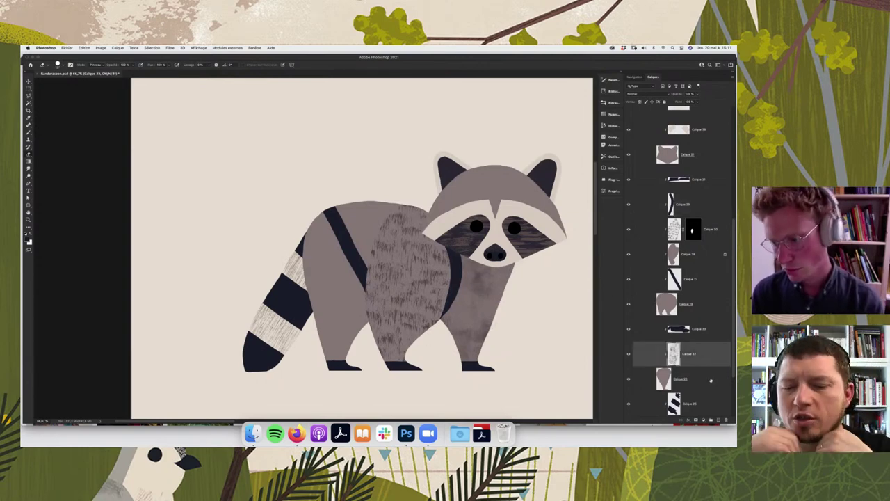
pyautogui.click(716, 420)
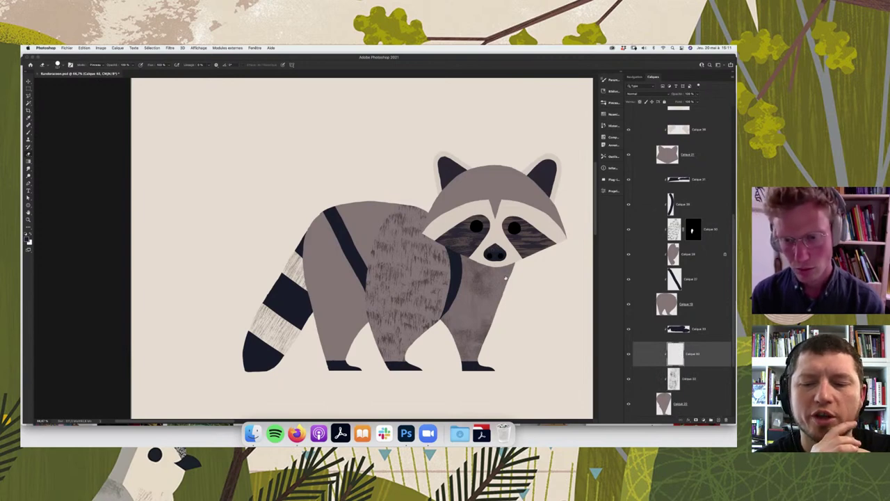
pyautogui.press('b')
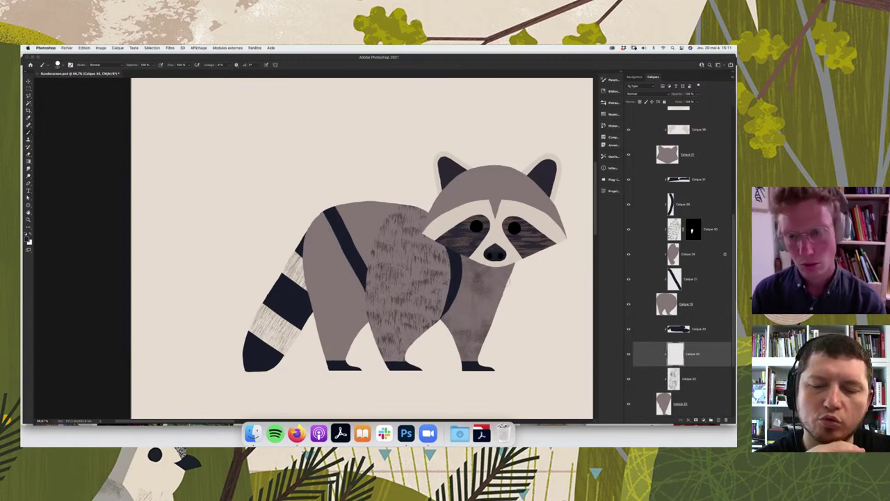
pyautogui.moveTo(511, 256); pyautogui.dragTo(499, 313)
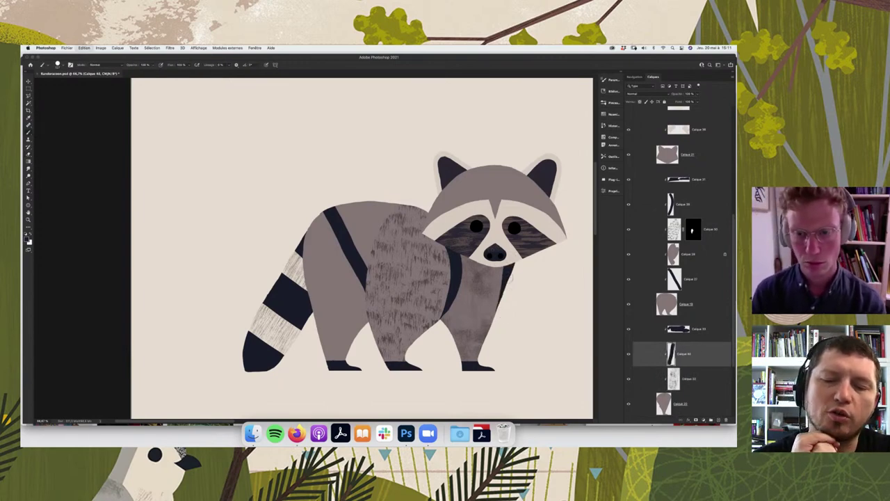
pyautogui.hotkey('ctrl', 'z')
# - Check the pencil sketch, then paint a dark diagonal strap across the raccoon's body
pyautogui.scroll(2, 681, 264)
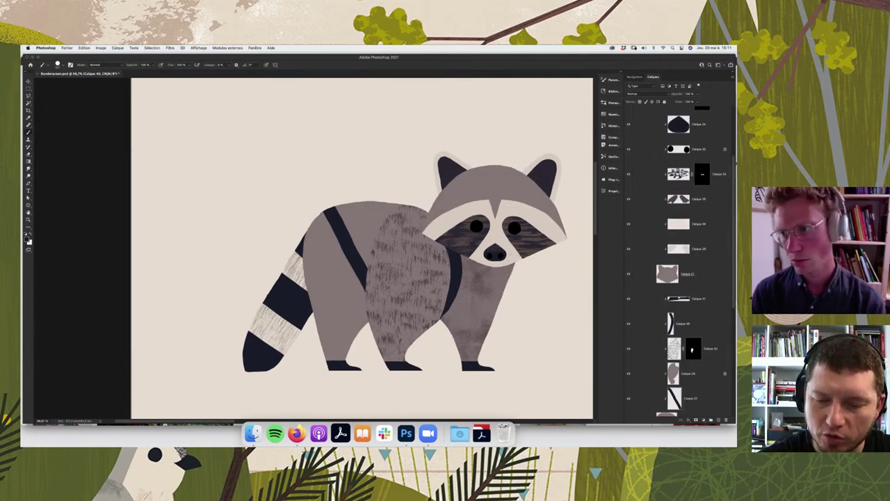
pyautogui.scroll(-4, 729, 237)
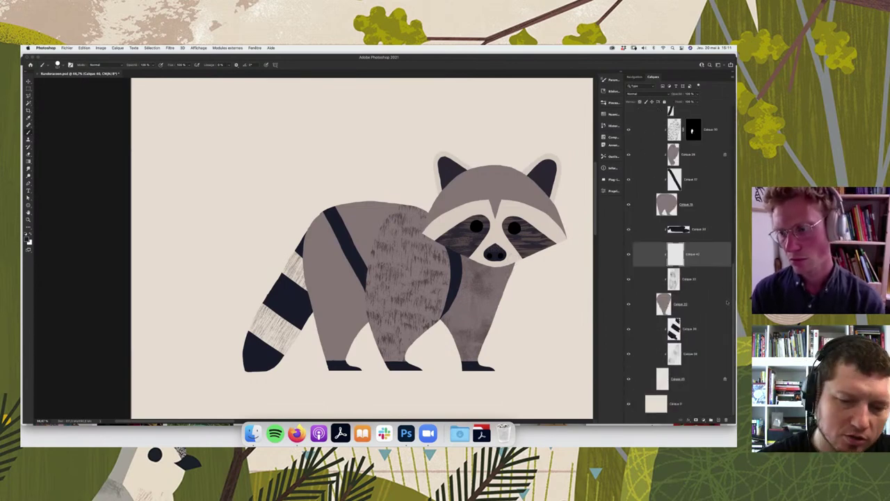
pyautogui.moveTo(732, 302); pyautogui.dragTo(735, 101)
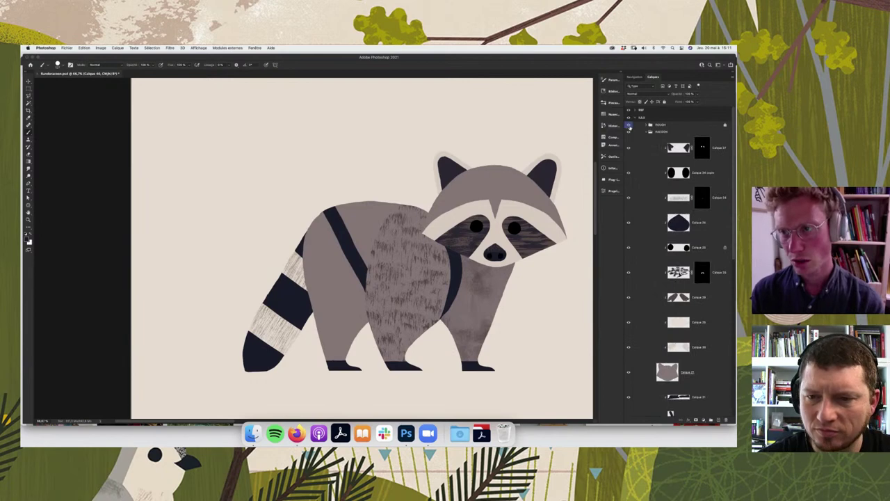
pyautogui.click(628, 125)
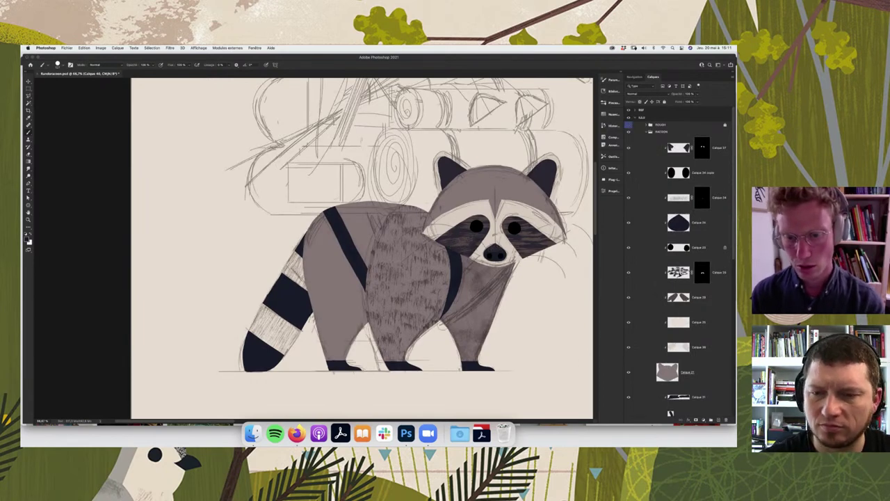
pyautogui.click(629, 125)
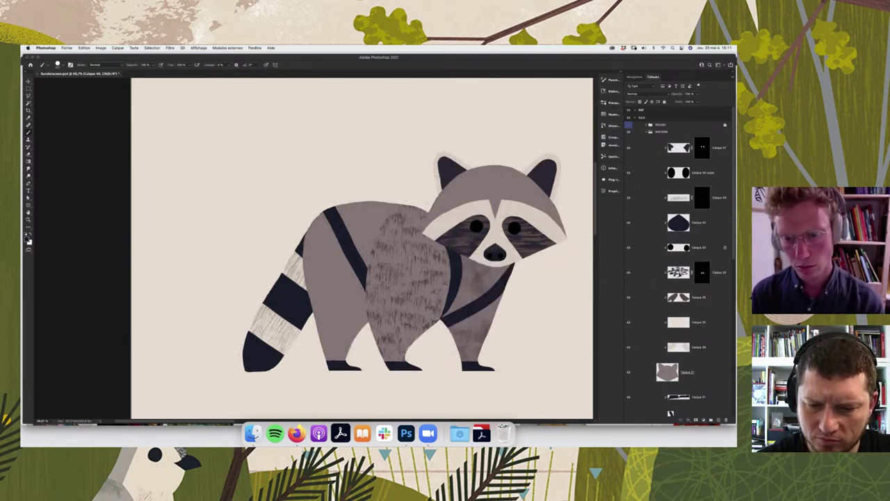
pyautogui.hotkey('ctrl', 'z')
pyautogui.moveTo(439, 325); pyautogui.dragTo(516, 264)
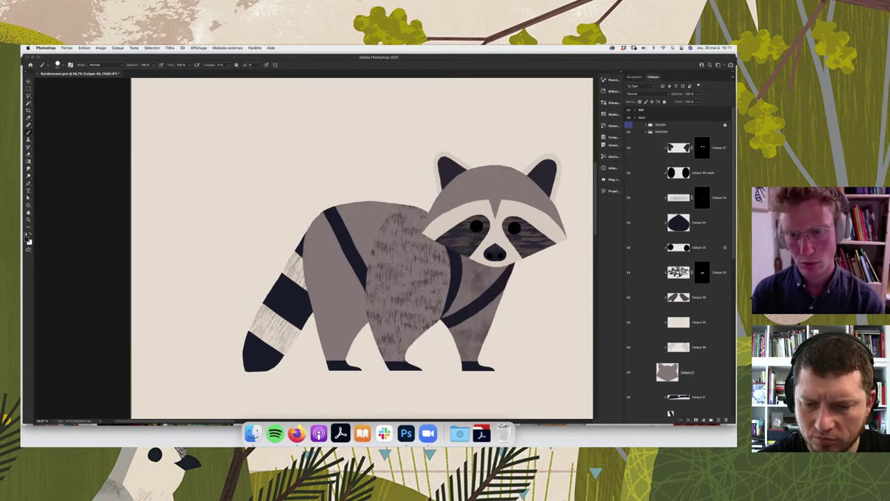
pyautogui.hotkey('ctrl', '-')
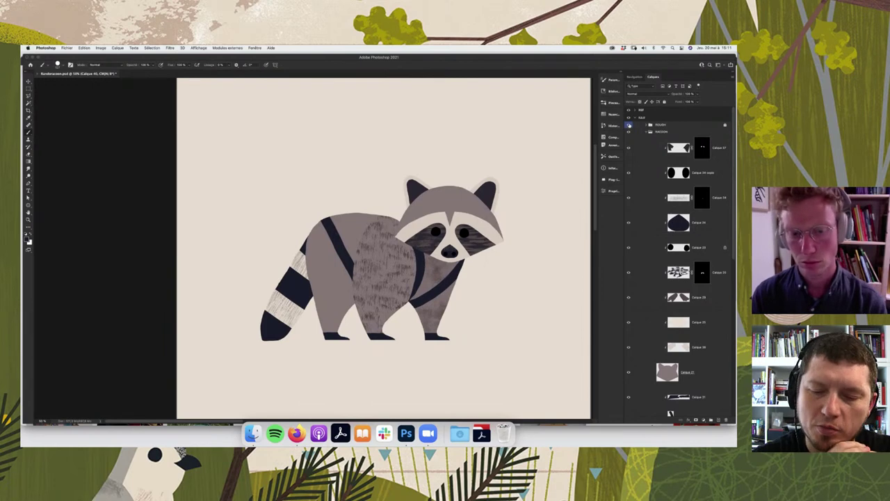
# - Compare against the pencil sketch, then select layer Calque 15 from the canvas
pyautogui.click(629, 124)
pyautogui.click(629, 125)
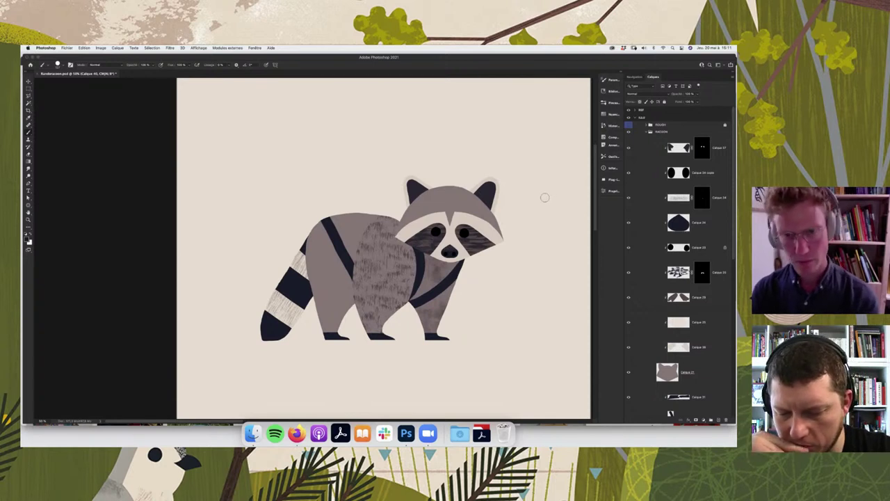
pyautogui.press('e')
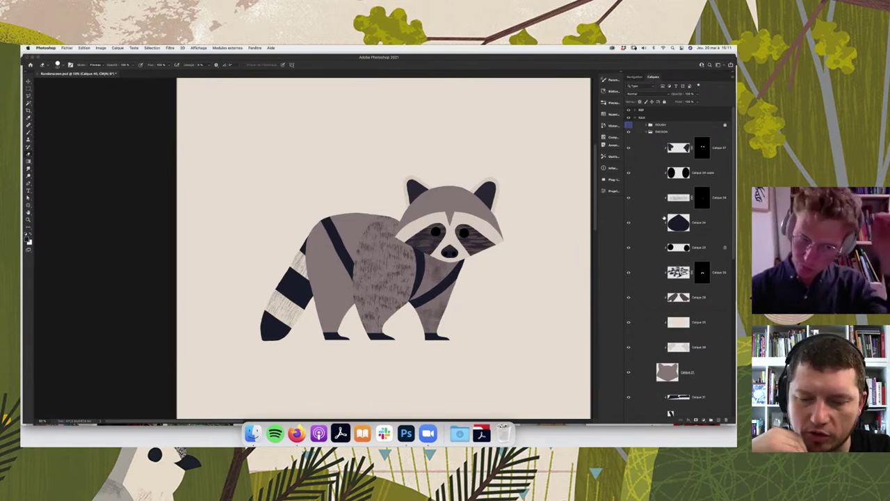
pyautogui.press('b')
pyautogui.rightClick(334, 314)
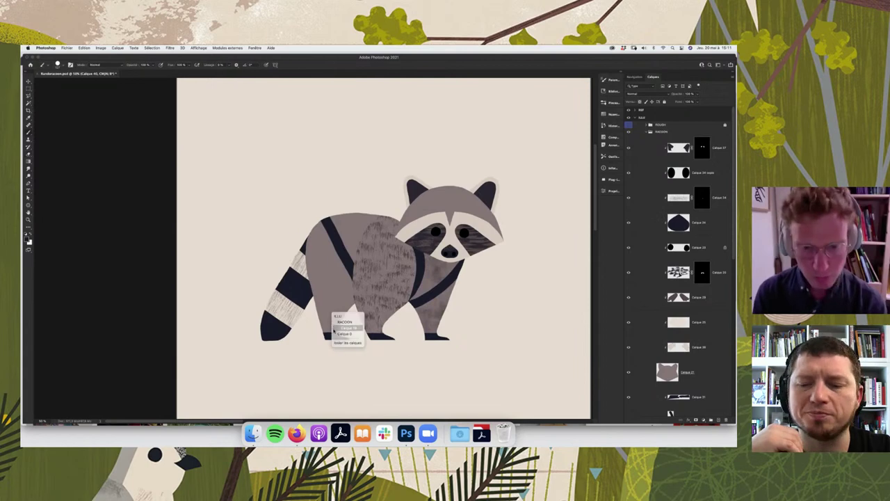
pyautogui.click(345, 327)
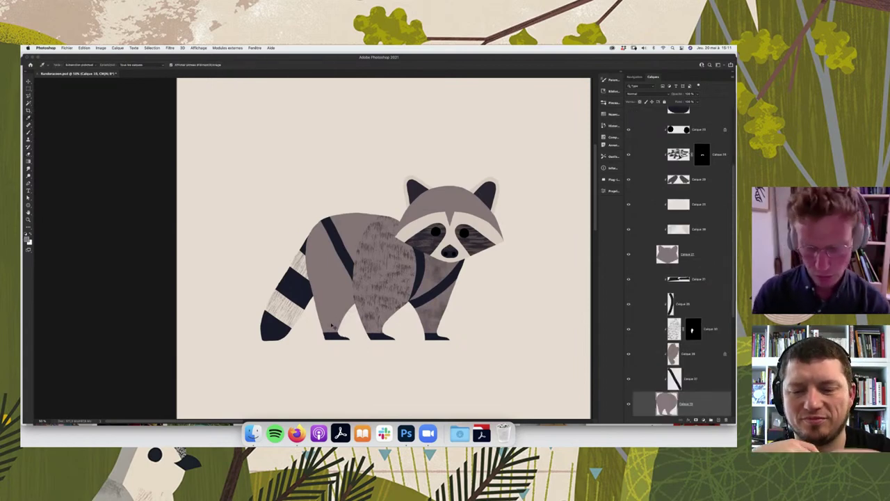
# - Zoom in closely on the tail and hind legs and check the brush presets
pyautogui.hotkey('ctrl', '+')
pyautogui.hotkey('ctrl', '+')
pyautogui.hotkey('ctrl', '+')
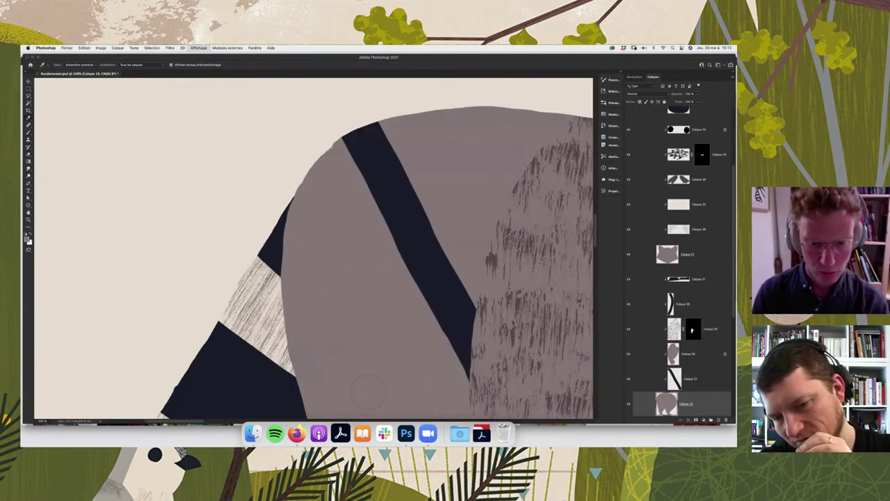
pyautogui.hotkey('ctrl', '+')
pyautogui.press('b')
pyautogui.scroll(-2, 407, 261)
pyautogui.rightClick(407, 262)
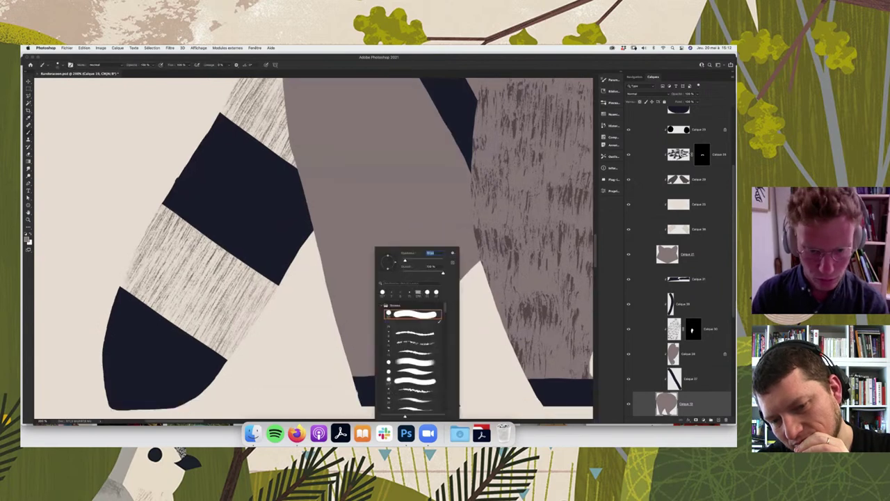
pyautogui.press('Escape')
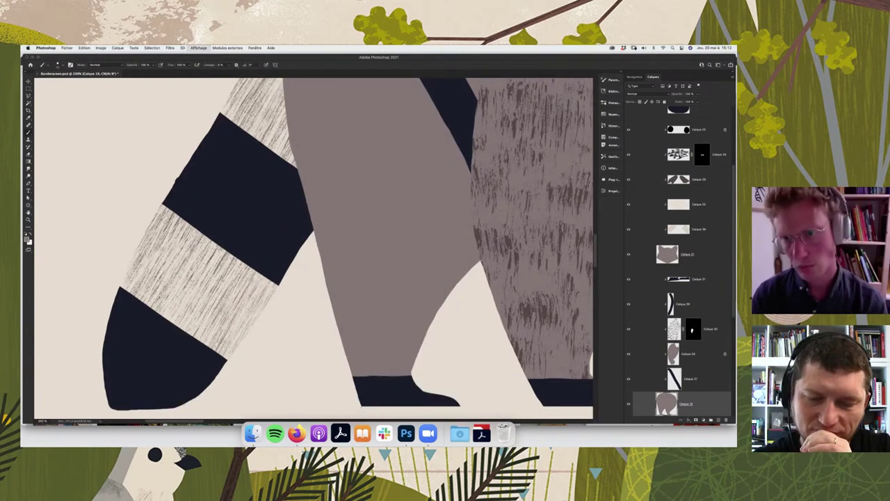
# - Show the pencil sketch and add a new empty layer above Calque 26
pyautogui.hotkey('ctrl', '-')
pyautogui.hotkey('ctrl', '-')
pyautogui.hotkey('ctrl', '-')
pyautogui.scroll(5, 629, 127)
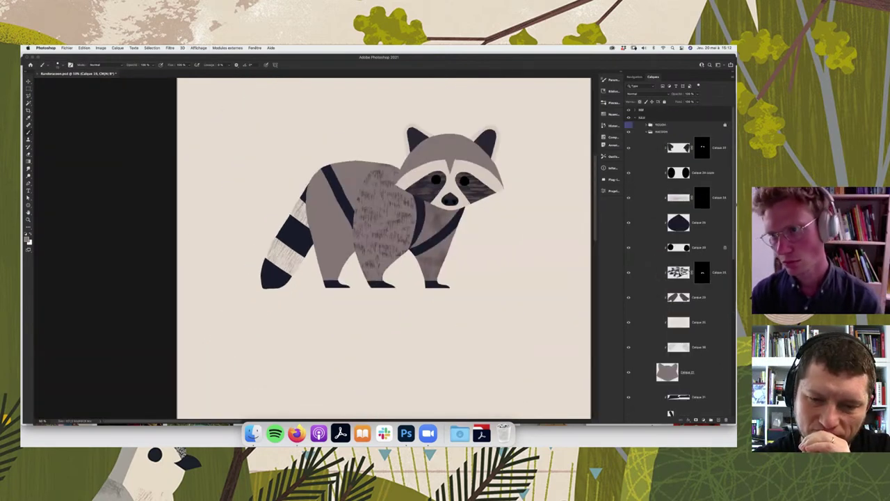
pyautogui.click(629, 124)
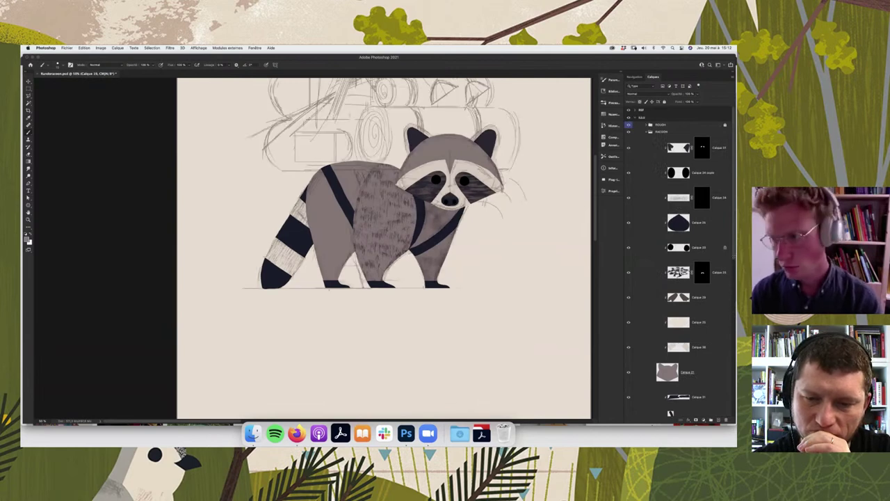
pyautogui.scroll(-5, 694, 397)
pyautogui.scroll(-5, 694, 397)
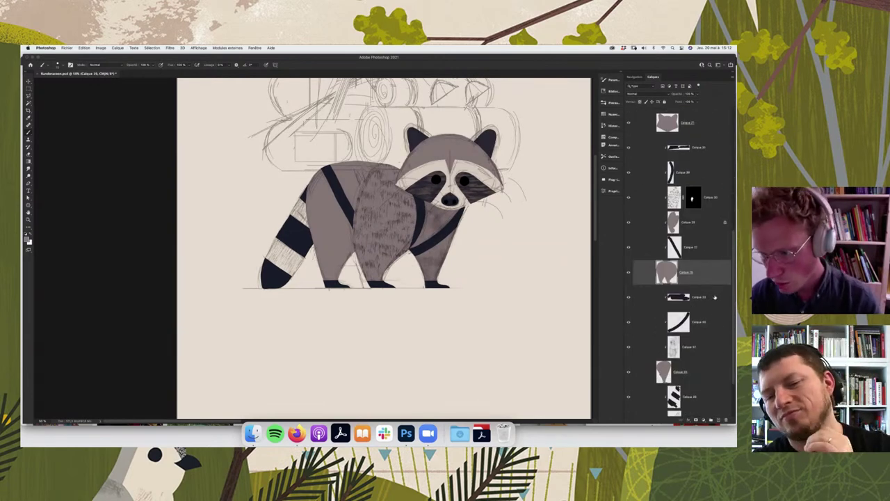
pyautogui.click(694, 397)
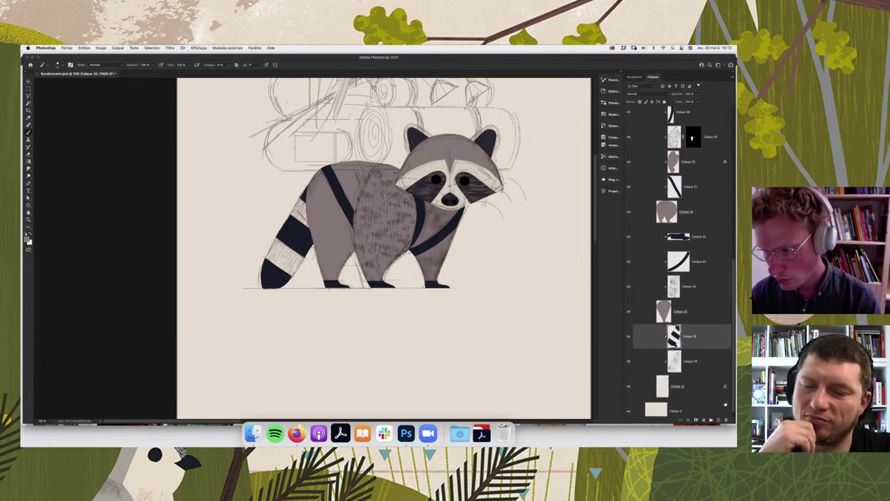
pyautogui.scroll(-3, 694, 397)
pyautogui.click(719, 420)
# - Sample the dark colour of the raccoon's eye and bring up the brush presets
pyautogui.press('i')
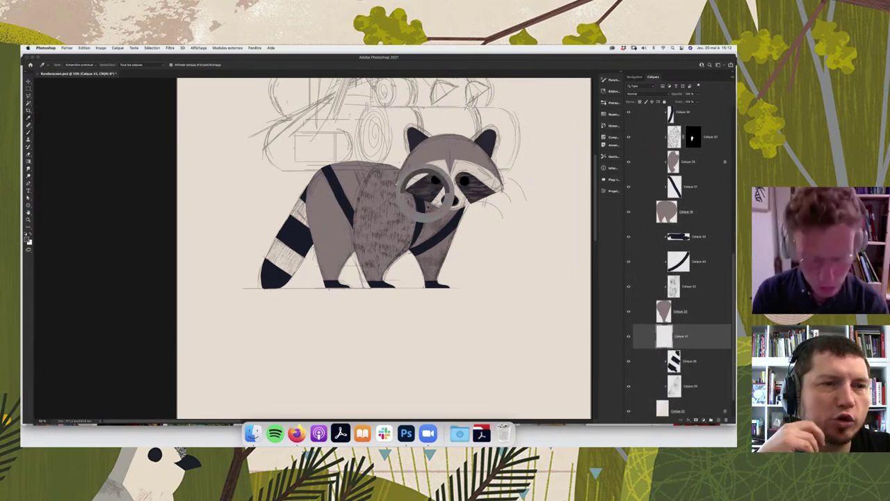
pyautogui.press('super+plus')
pyautogui.press('super+plus')
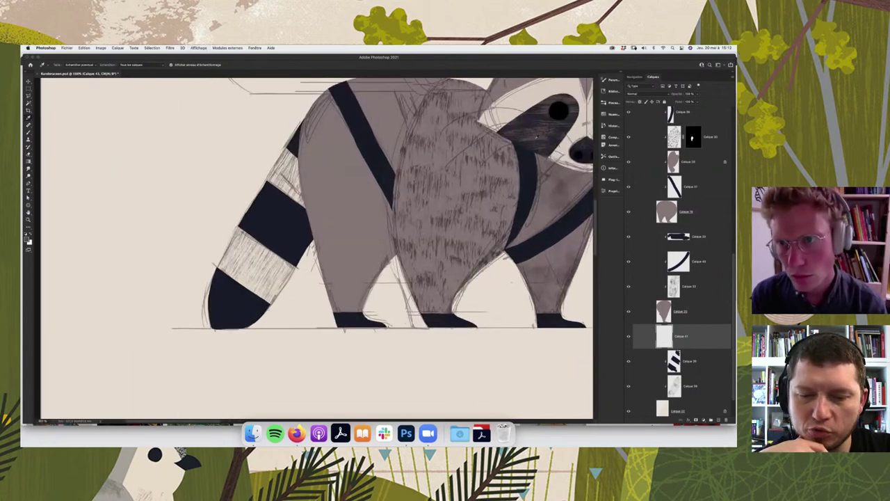
pyautogui.click(532, 142)
pyautogui.press('b')
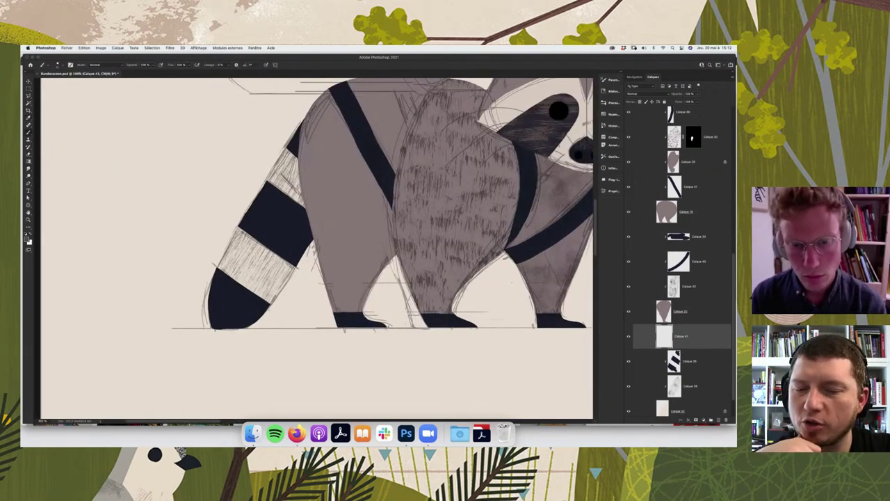
pyautogui.rightClick(395, 249)
# - Paint a brown stick between the hind legs, erase its tip, and add another empty layer
pyautogui.click(391, 267)
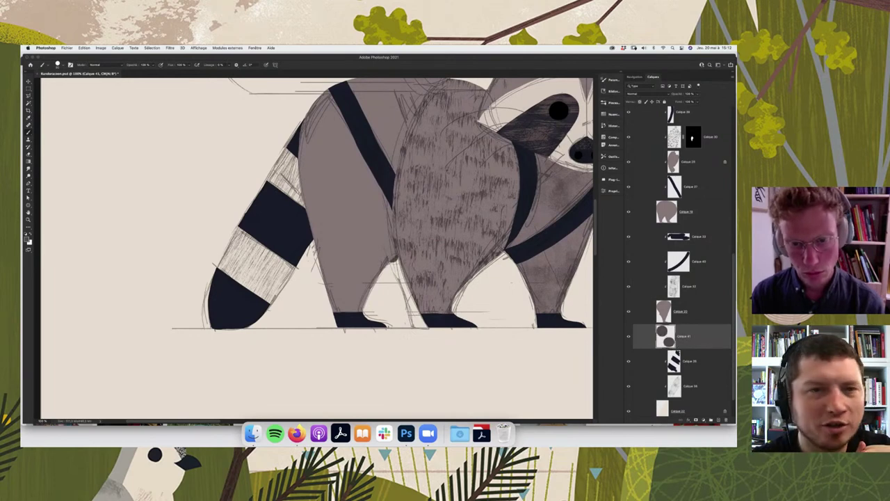
pyautogui.moveTo(391, 258); pyautogui.dragTo(417, 339)
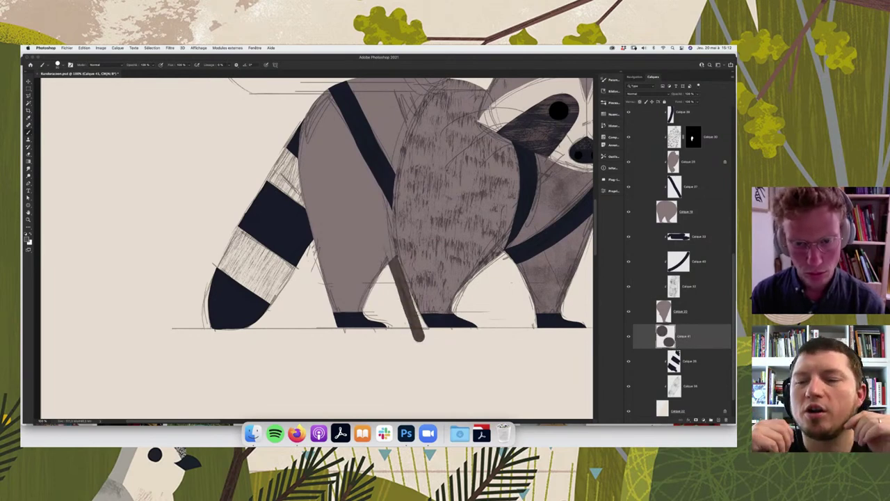
pyautogui.press('e')
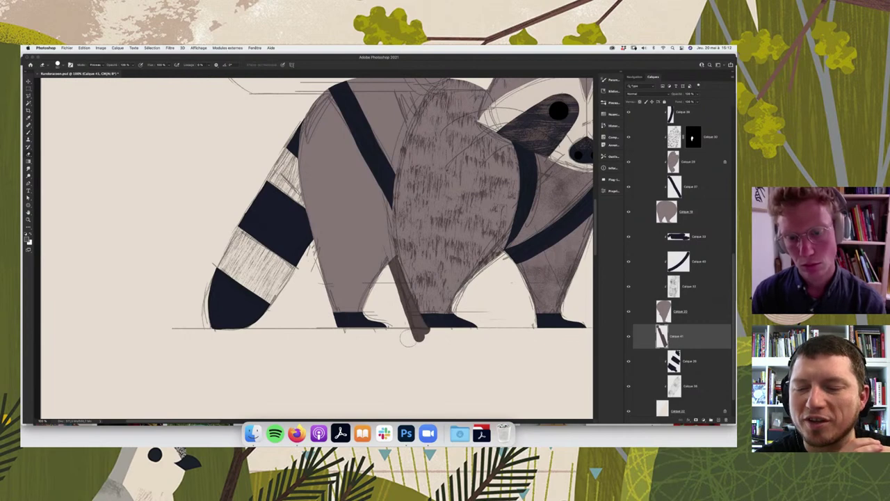
pyautogui.moveTo(407, 339)
pyautogui.mouseDown()
pyautogui.moveTo(439, 338)
pyautogui.moveTo(407, 341)
pyautogui.mouseUp()
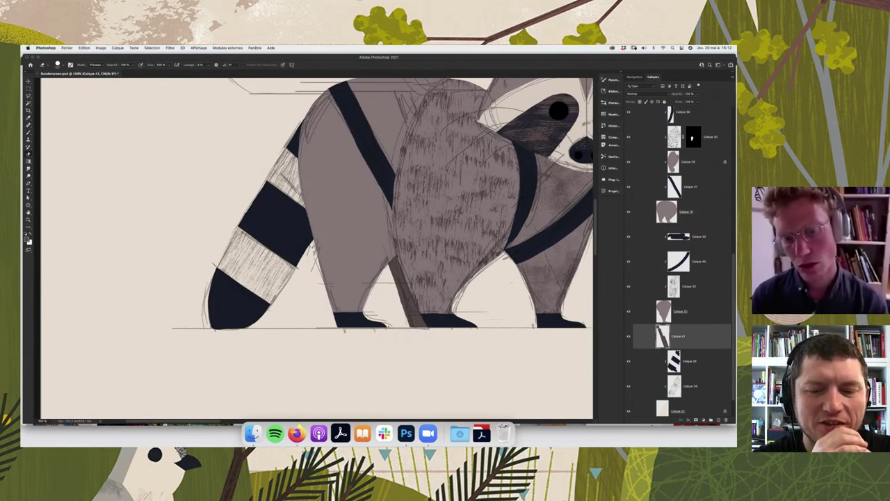
pyautogui.press('b')
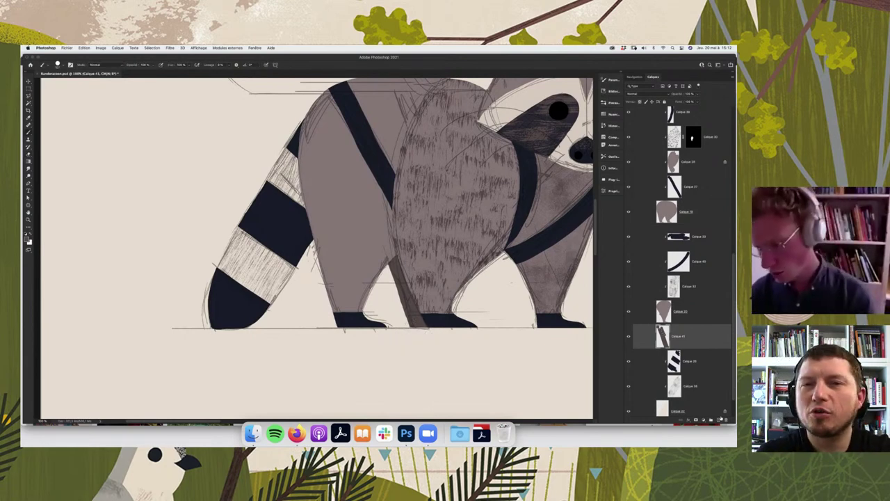
pyautogui.click(716, 420)
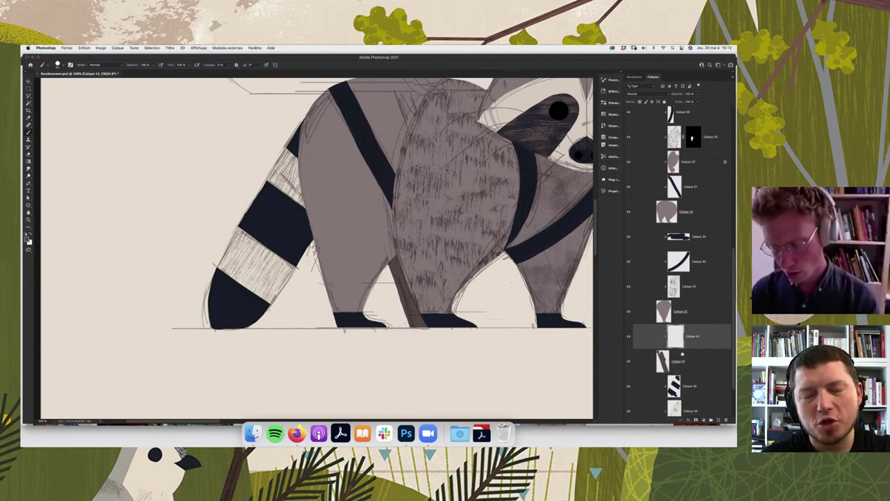
pyautogui.press('super+minus')
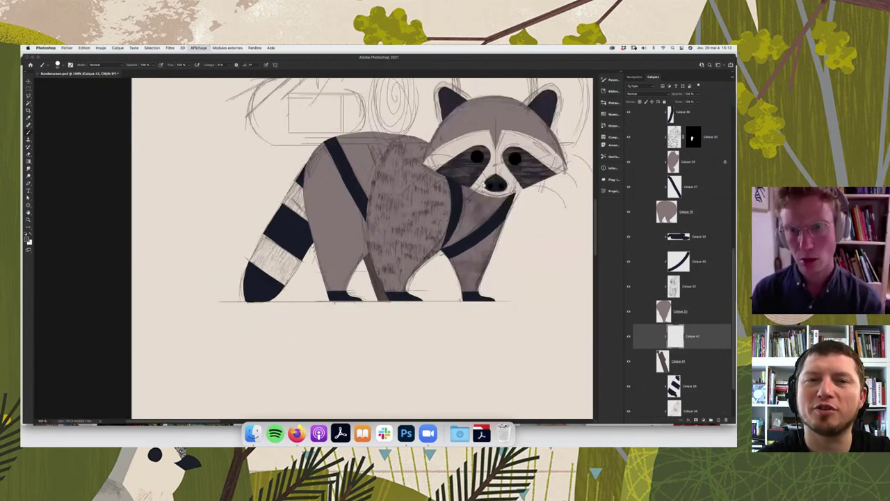
# - Paint a dark mark near the feet, then add a new empty layer above Calque 41
pyautogui.press('super+minus')
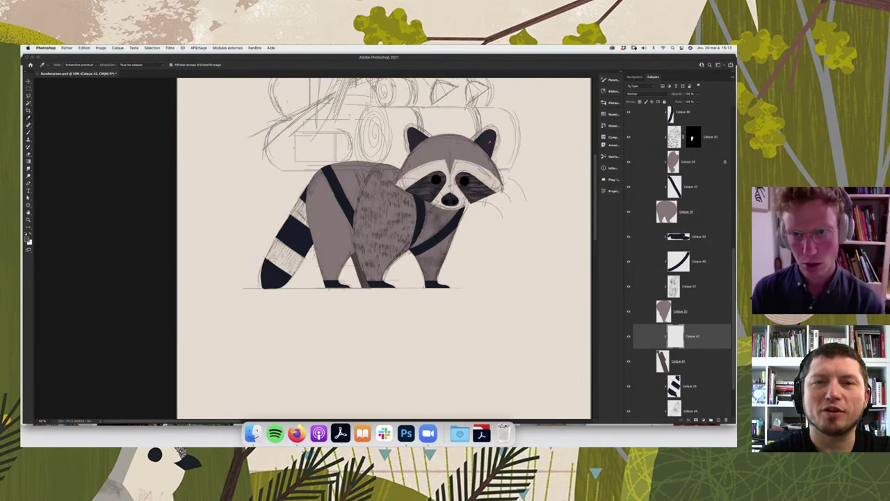
pyautogui.press('b')
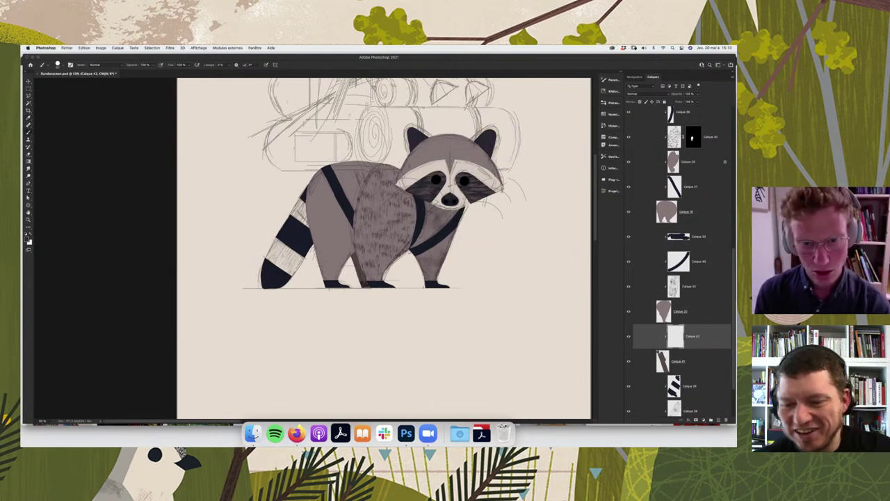
pyautogui.moveTo(327, 284); pyautogui.dragTo(389, 285)
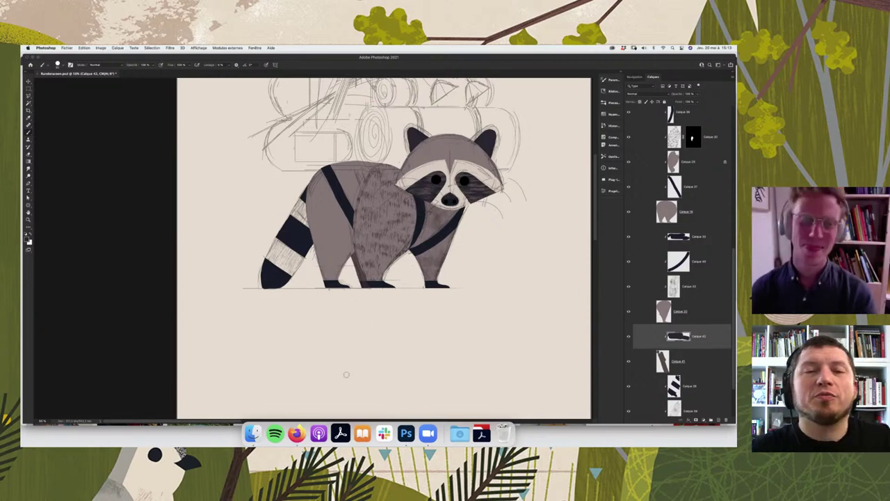
pyautogui.click(678, 361)
pyautogui.click(719, 420)
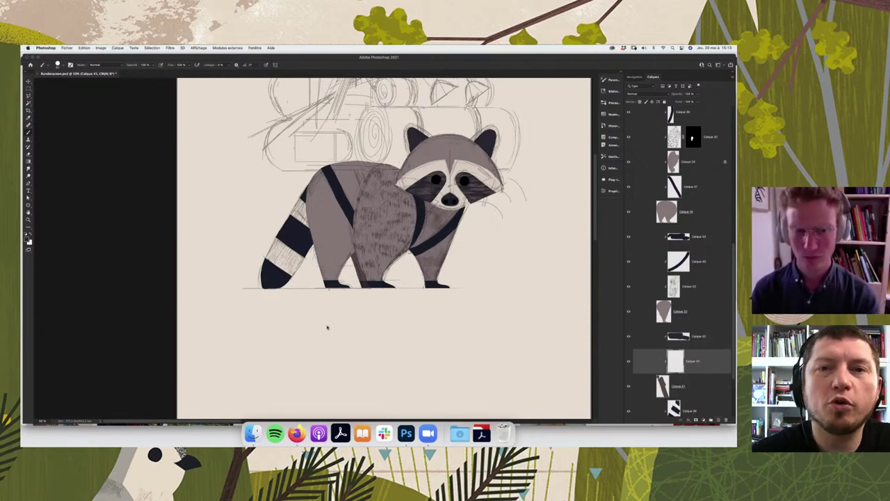
pyautogui.rightClick(360, 248)
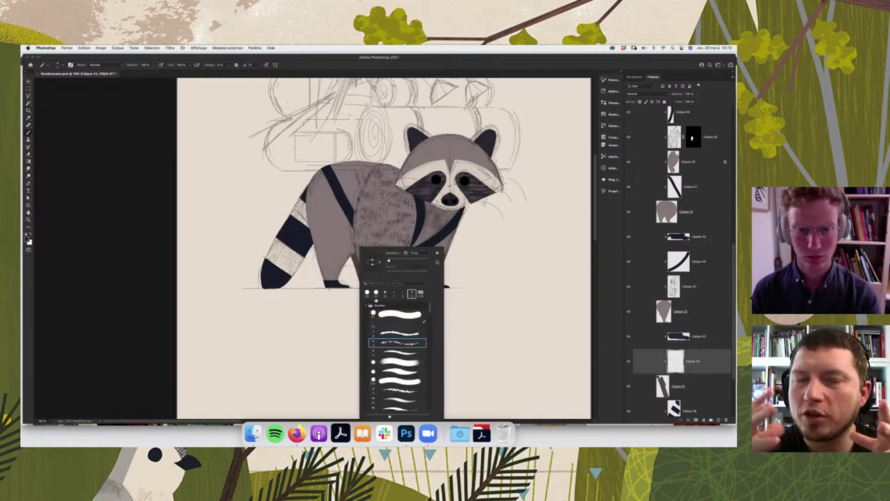
pyautogui.press('Escape')
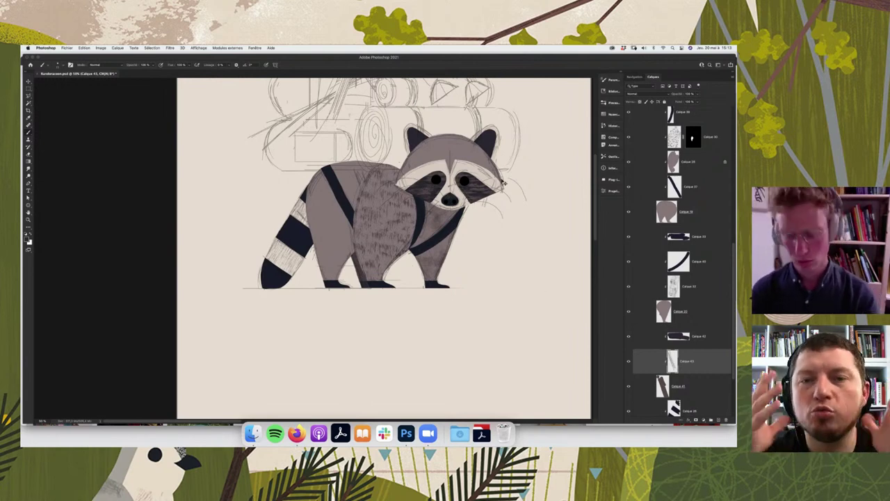
# - Zoom and pan to the head and bedrolls, then select the head layer from the canvas
pyautogui.hotkey('ctrl', '+')
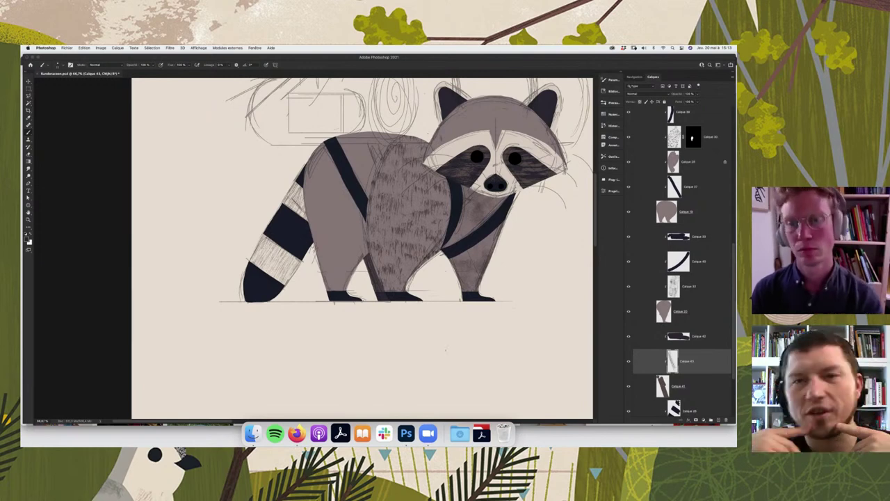
pyautogui.scroll(1, 393, 358)
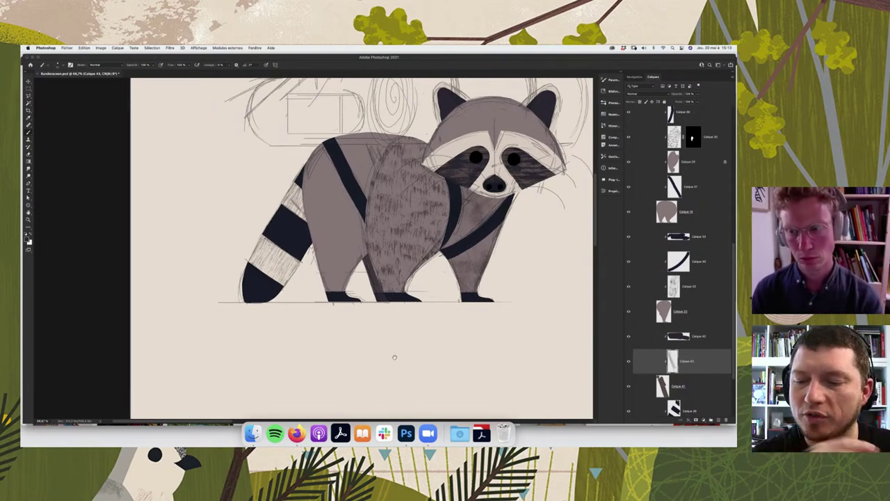
pyautogui.scroll(2, 393, 357)
pyautogui.hscroll(2, 393, 357)
pyautogui.scroll(2, 334, 248)
pyautogui.rightClick(448, 196)
pyautogui.click(460, 185)
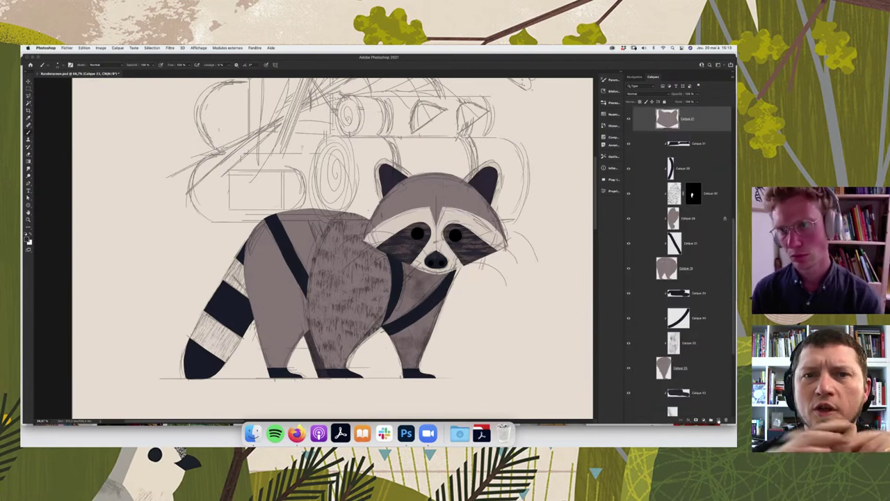
# - Add an empty layer above the head and sample the grey of the raccoon's face
pyautogui.hotkey('ctrl', 'shift', 'alt', 'n')
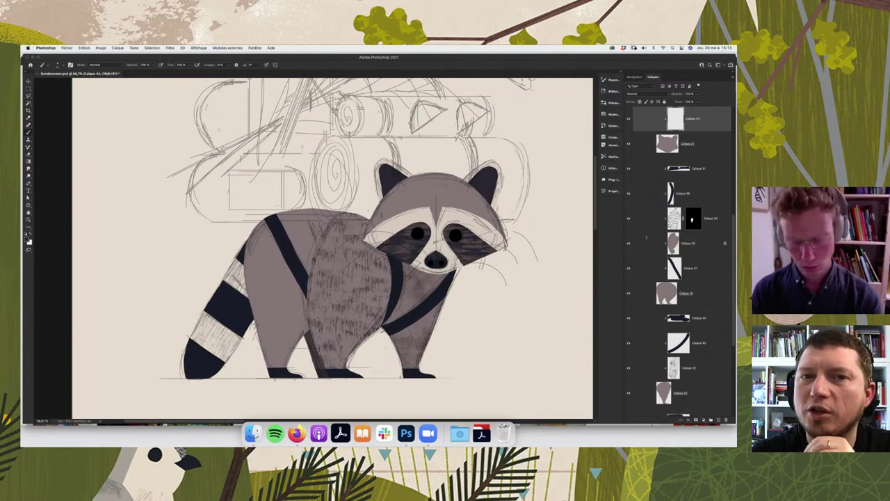
pyautogui.press('i')
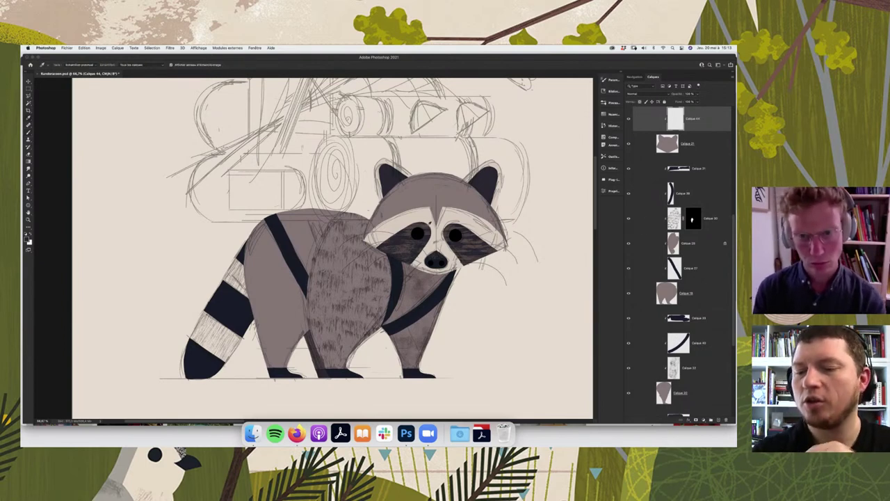
pyautogui.click(423, 227)
pyautogui.press('b')
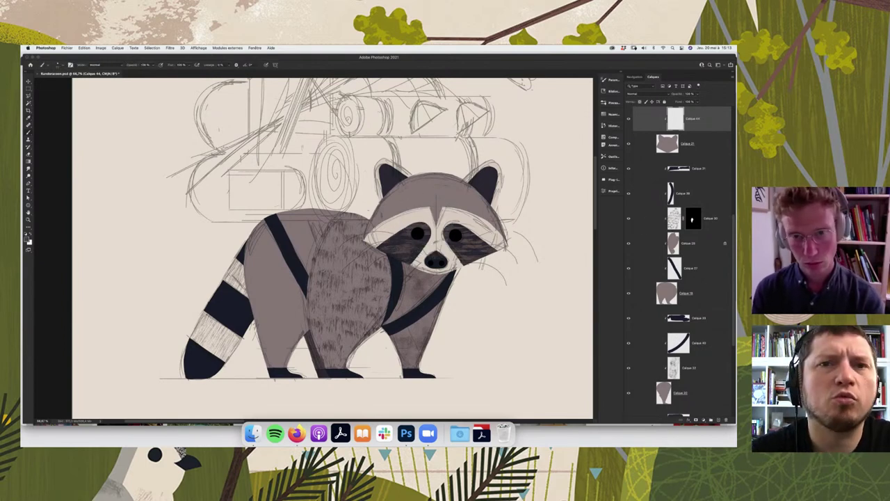
# - Choose a textured brush preset from the brush list
pyautogui.rightClick(421, 200)
pyautogui.moveTo(491, 258); pyautogui.dragTo(490, 275)
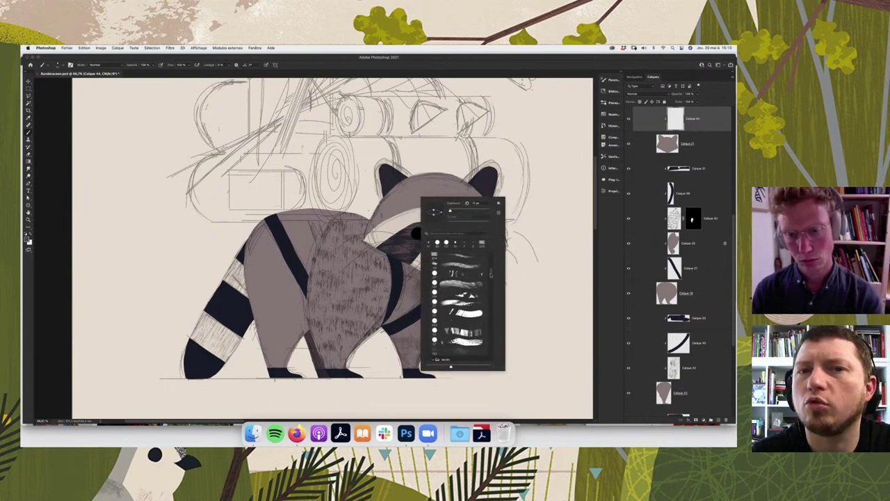
pyautogui.scroll(-2, 490, 274)
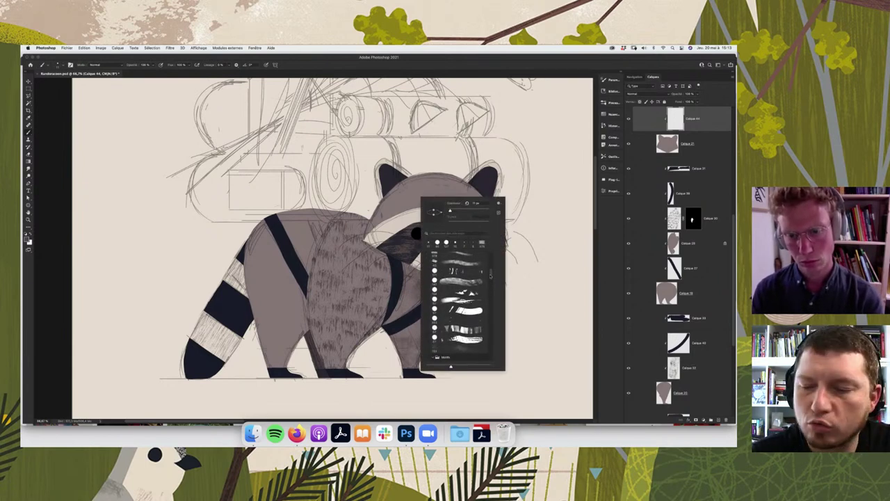
pyautogui.scroll(-2, 490, 274)
pyautogui.scroll(-1, 490, 273)
pyautogui.scroll(-1, 490, 274)
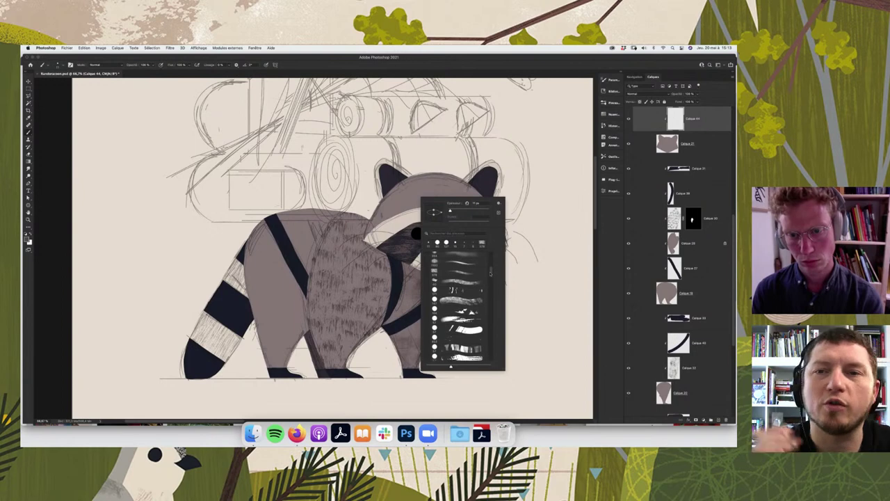
pyautogui.scroll(-1, 490, 274)
pyautogui.scroll(-1, 489, 275)
pyautogui.click(473, 294)
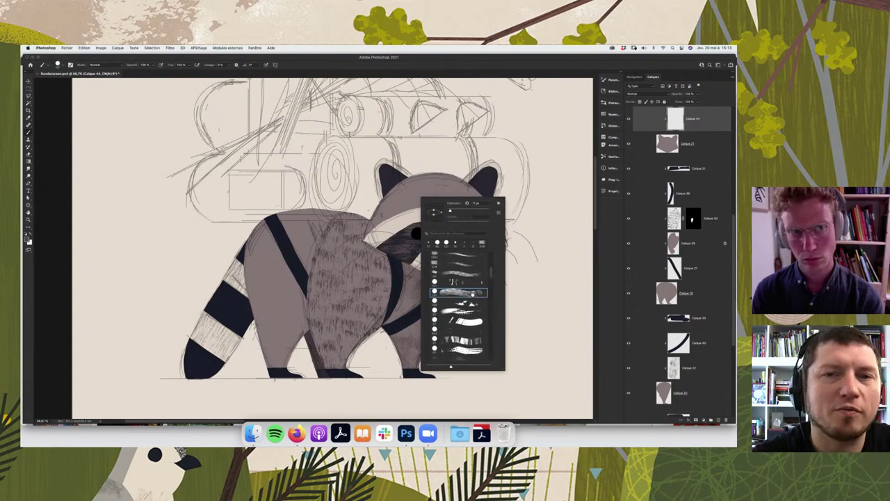
pyautogui.click(402, 205)
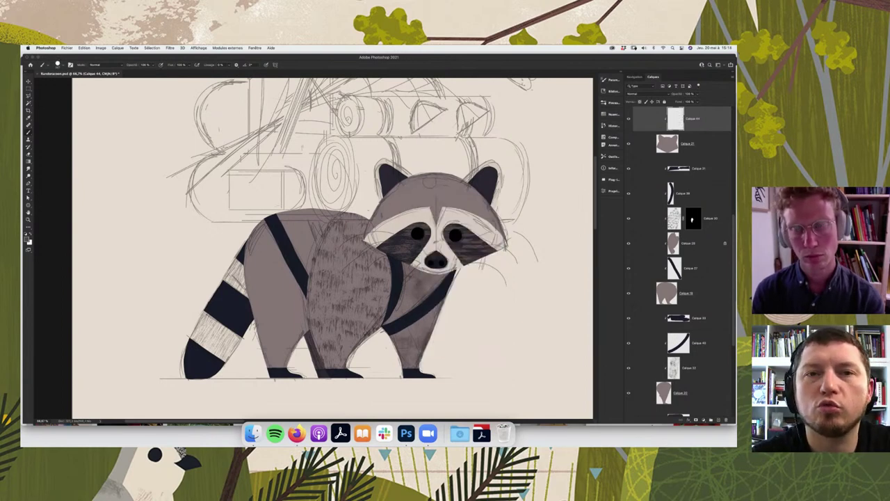
# - Check Calque 25, return to the new Calque 44 layer, and open Brush Settings
pyautogui.scroll(2, 695, 209)
pyautogui.scroll(1, 695, 209)
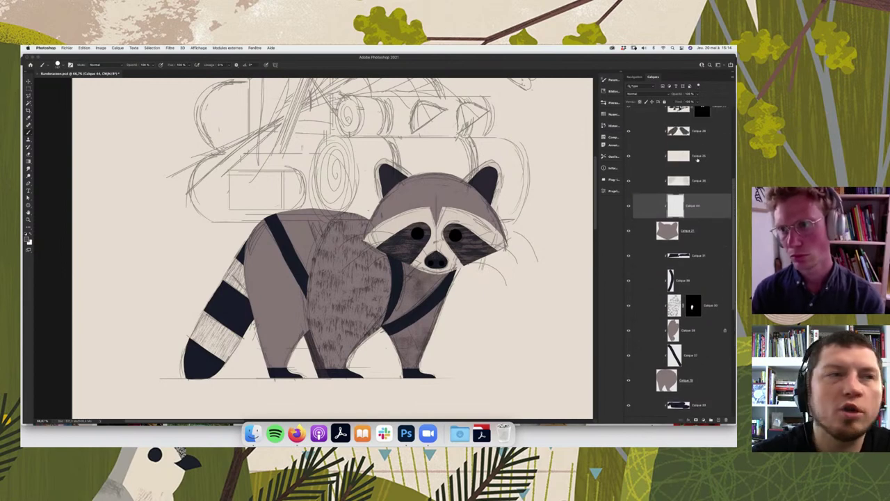
pyautogui.click(695, 155)
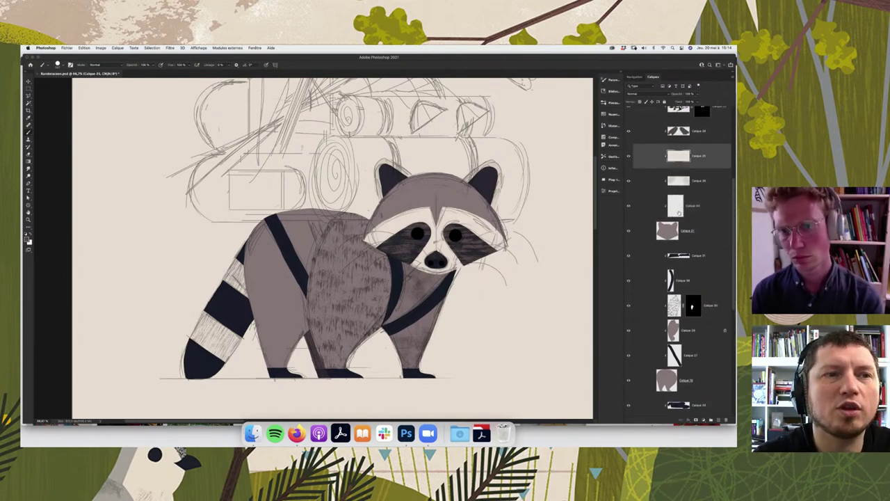
pyautogui.click(678, 205)
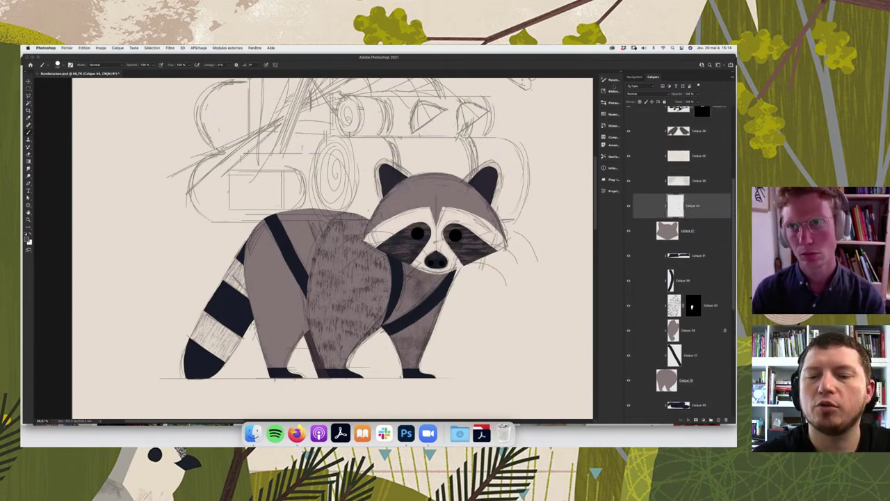
pyautogui.click(611, 81)
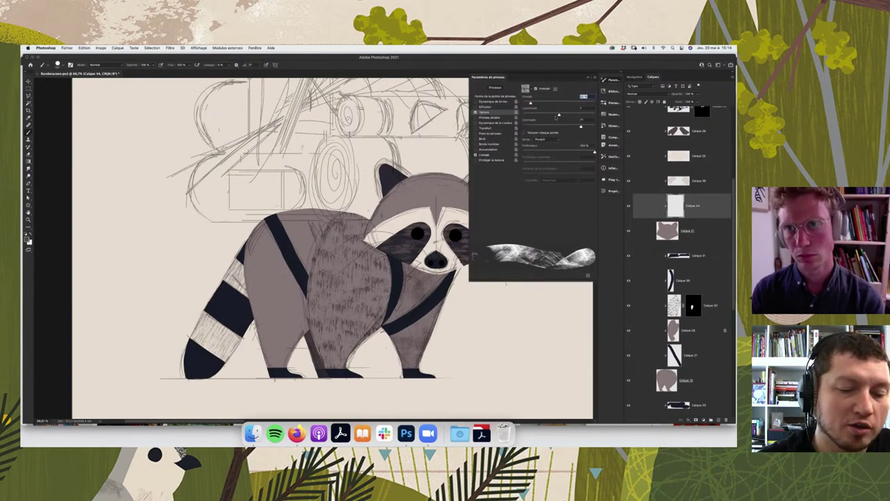
# - Raise the brush's brightness jitter and paint hatched texture across the raccoon's head
pyautogui.moveTo(558, 113); pyautogui.dragTo(585, 127)
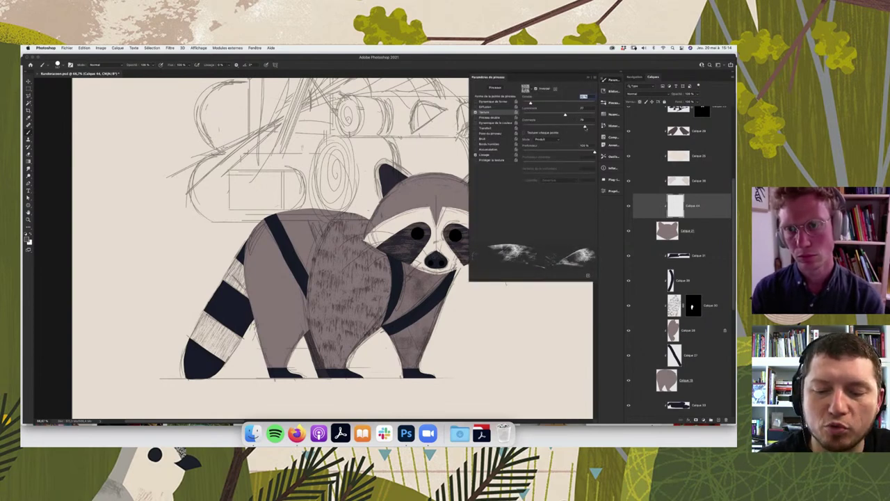
pyautogui.moveTo(374, 225)
pyautogui.mouseDown()
pyautogui.moveTo(393, 193)
pyautogui.moveTo(415, 200)
pyautogui.moveTo(444, 189)
pyautogui.moveTo(451, 199)
pyautogui.mouseUp()
pyautogui.click(589, 82)
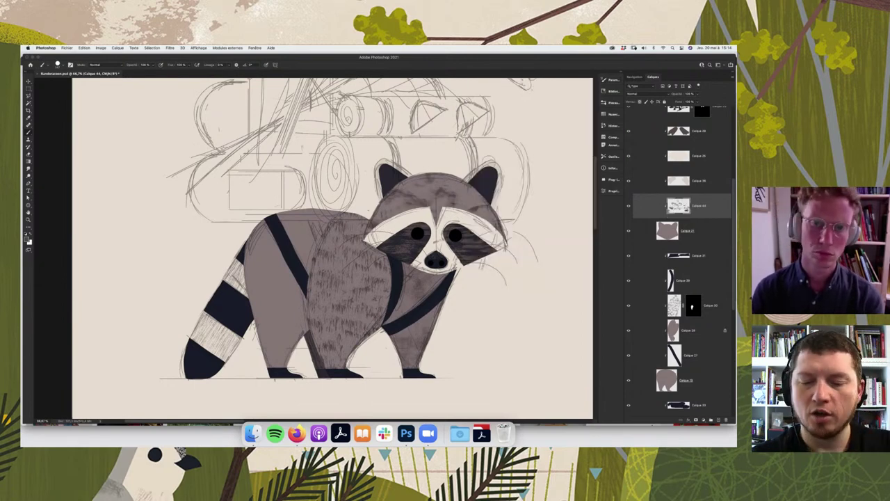
pyautogui.click(613, 81)
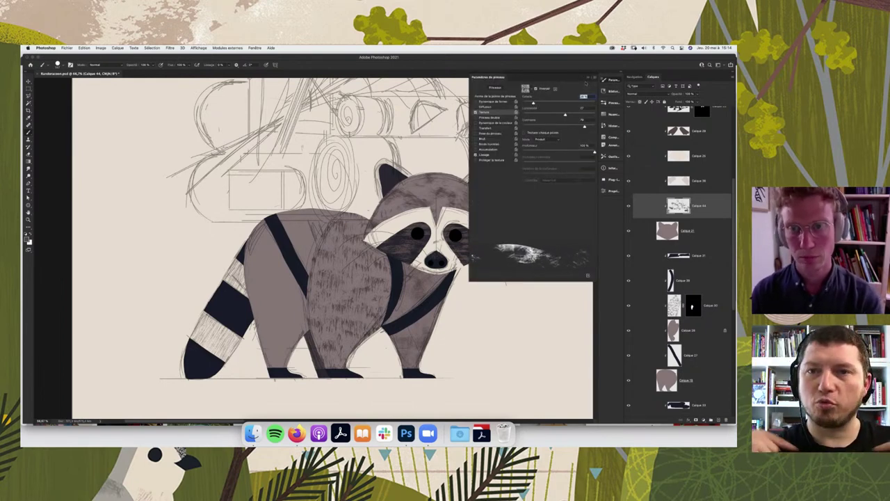
pyautogui.click(588, 79)
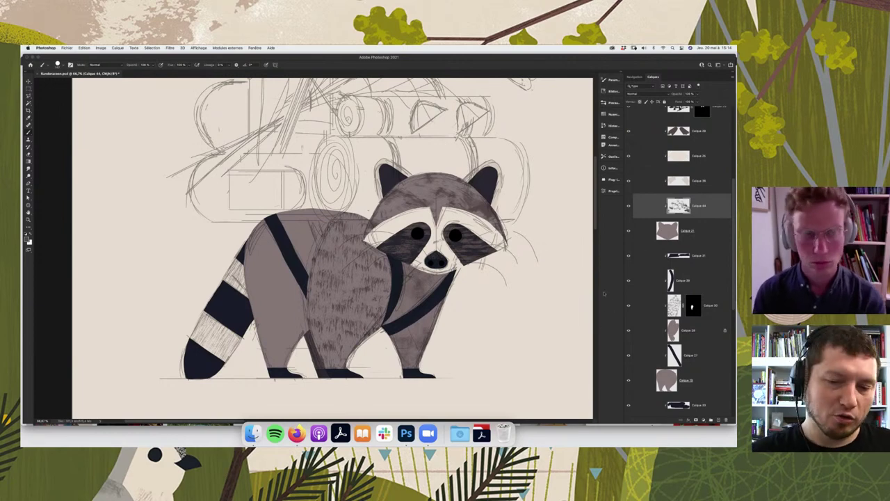
# - Hide the pencil sketch layers and add a new layer above Calque 31, masked to the lower face
pyautogui.scroll(3, 678, 278)
pyautogui.scroll(3, 678, 278)
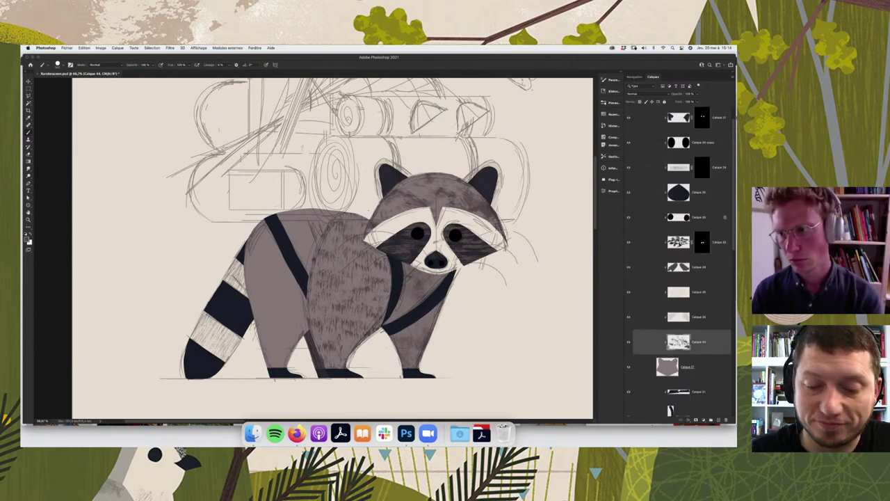
pyautogui.scroll(1, 678, 264)
pyautogui.click(628, 125)
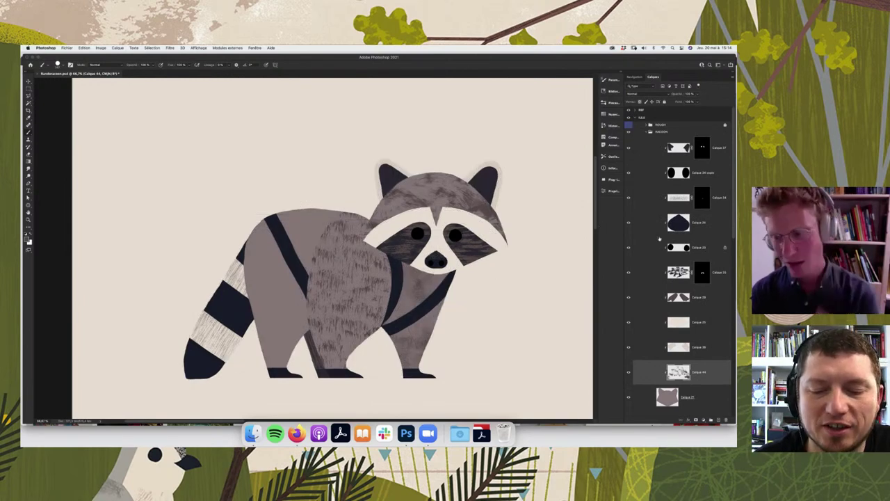
pyautogui.click(699, 323)
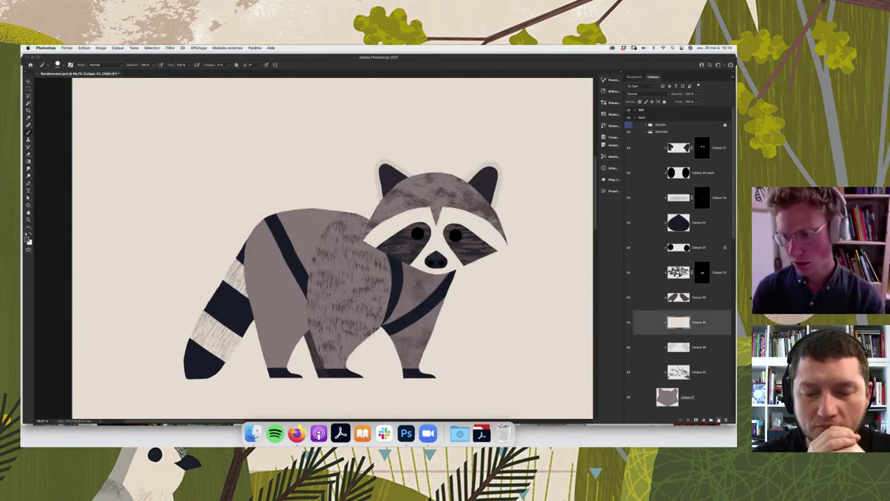
pyautogui.click(719, 420)
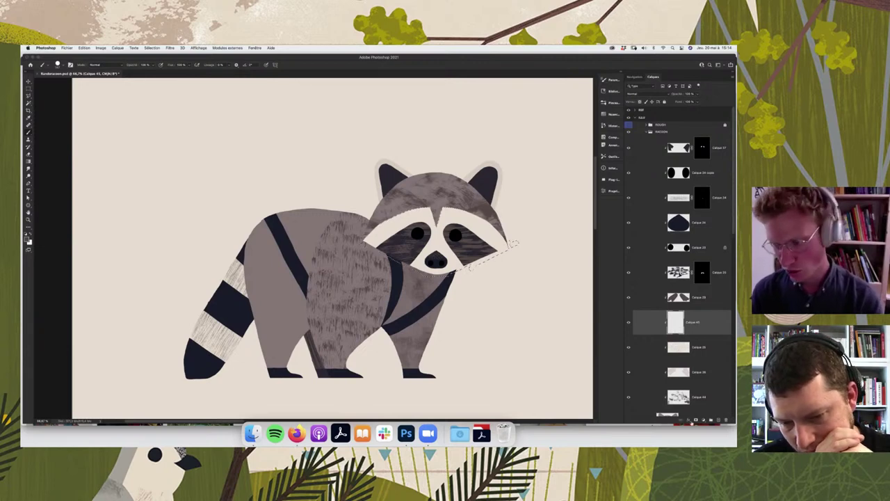
pyautogui.moveTo(417, 270); pyautogui.dragTo(513, 243)
pyautogui.click(695, 420)
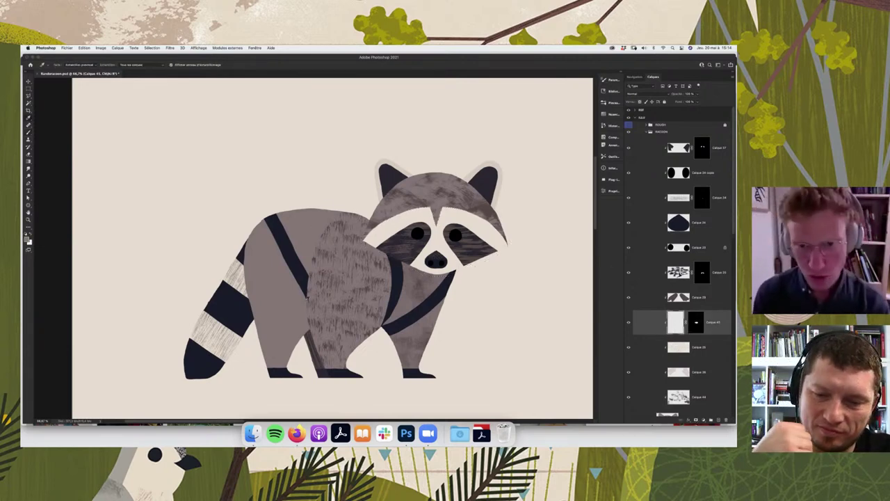
# - Pick a brush preset and paint textured strokes on the raccoon's shoulder
pyautogui.press('b')
pyautogui.rightClick(435, 228)
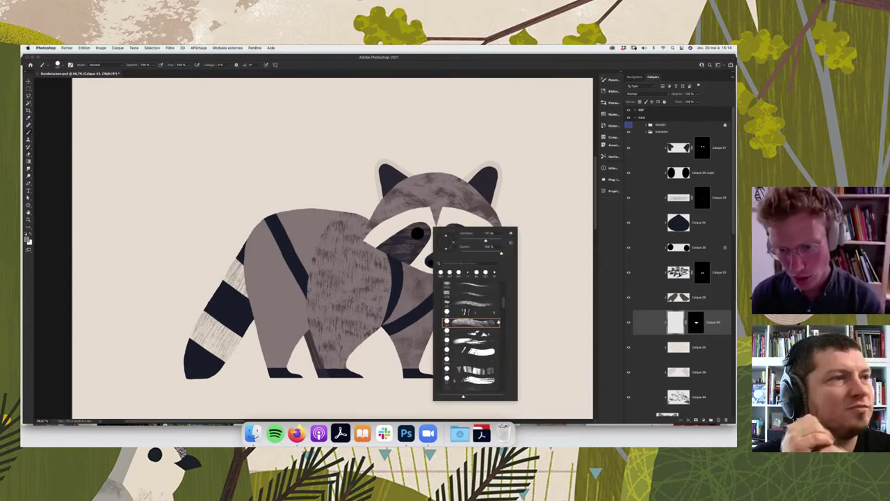
pyautogui.scroll(-2, 504, 306)
pyautogui.scroll(-2, 504, 306)
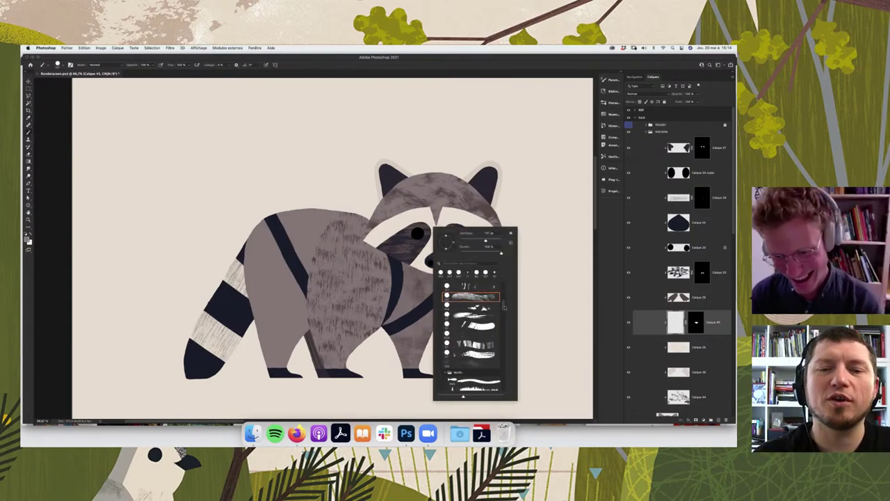
pyautogui.scroll(-1, 504, 306)
pyautogui.press('Return')
pyautogui.moveTo(368, 229)
pyautogui.mouseDown()
pyautogui.moveTo(382, 256)
pyautogui.moveTo(389, 221)
pyautogui.mouseUp()
# - Browse the brush presets and choose a different textured brush
pyautogui.rightClick(402, 232)
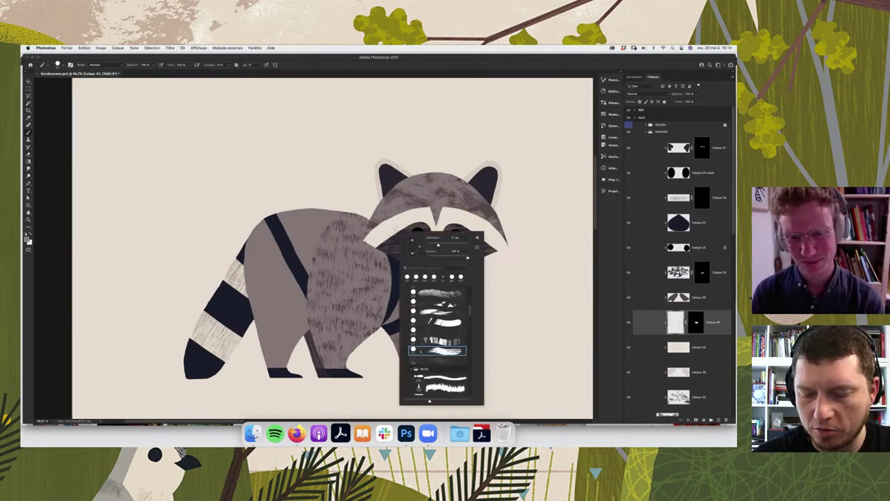
pyautogui.scroll(2, 470, 308)
pyautogui.scroll(1, 470, 308)
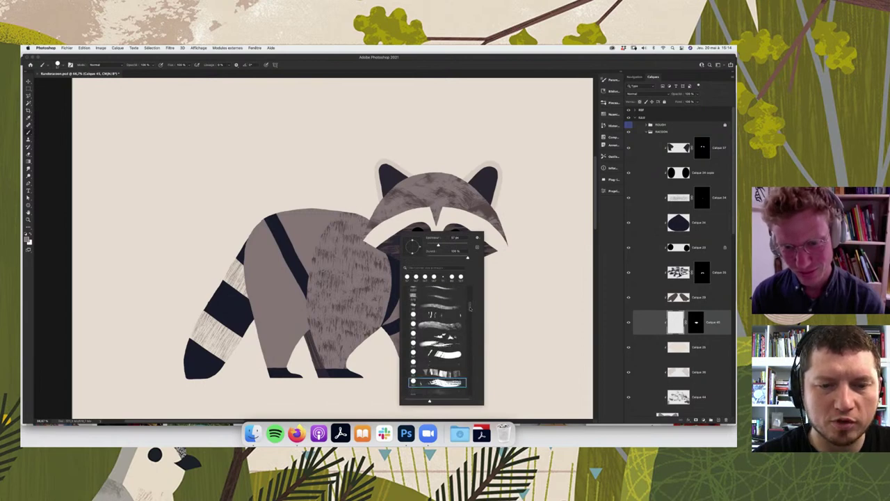
pyautogui.scroll(1, 470, 308)
pyautogui.scroll(-1, 470, 307)
pyautogui.scroll(-1, 470, 307)
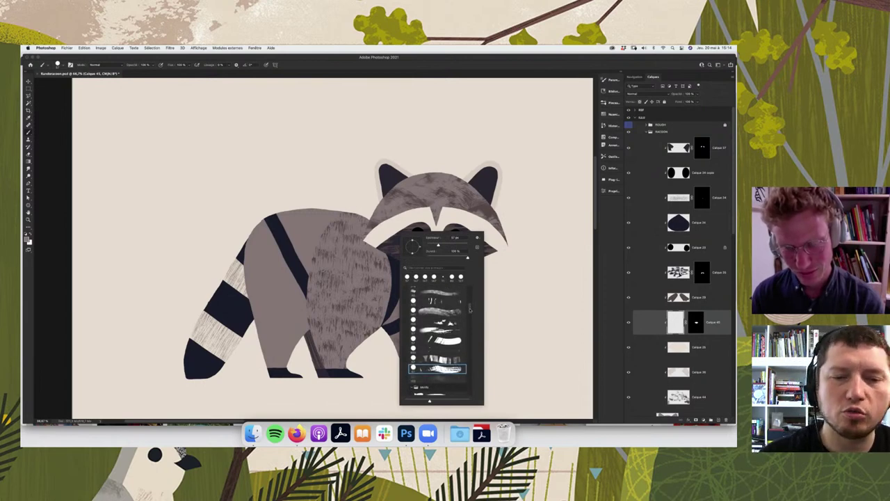
pyautogui.scroll(-1, 470, 308)
pyautogui.scroll(-1, 469, 309)
pyautogui.scroll(1, 470, 308)
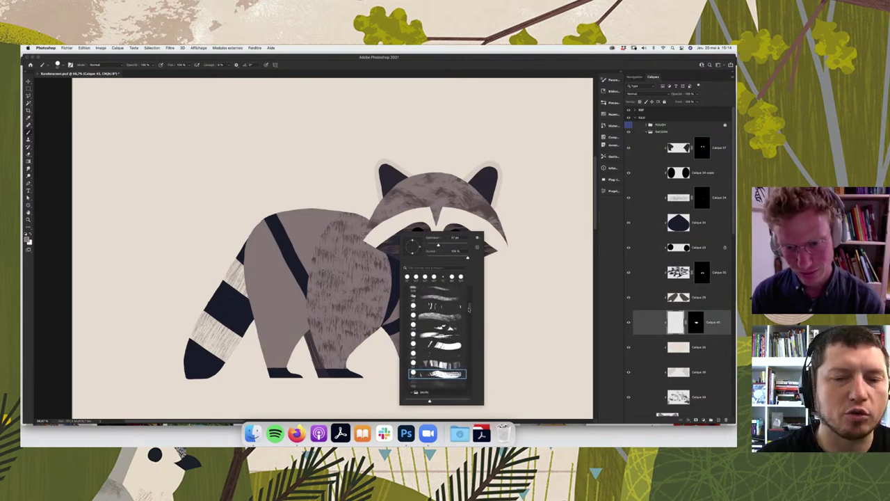
pyautogui.scroll(-1, 469, 308)
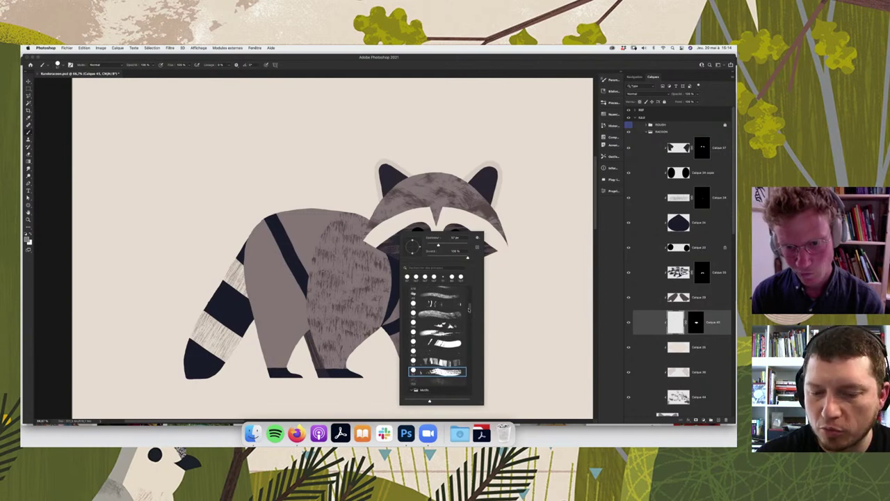
pyautogui.click(458, 305)
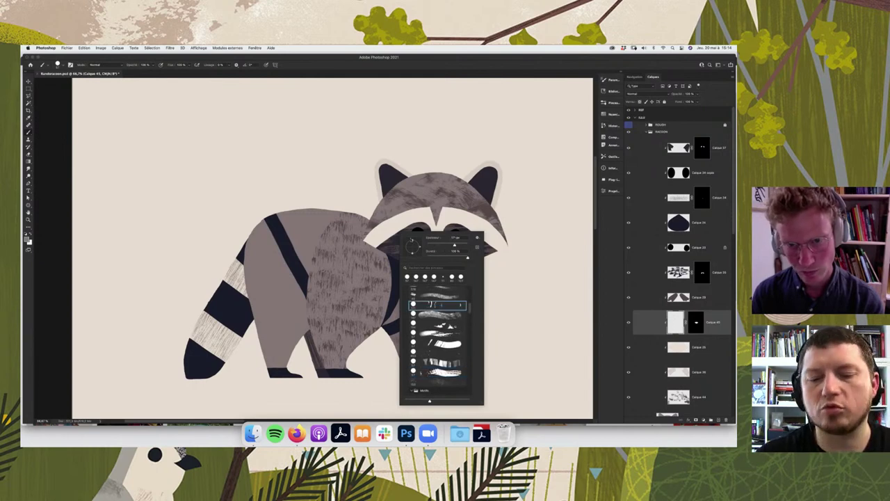
# - Lower the texture settings in Brush Settings (F5) for fur strokes across the face
pyautogui.click(392, 223)
pyautogui.press('F5')
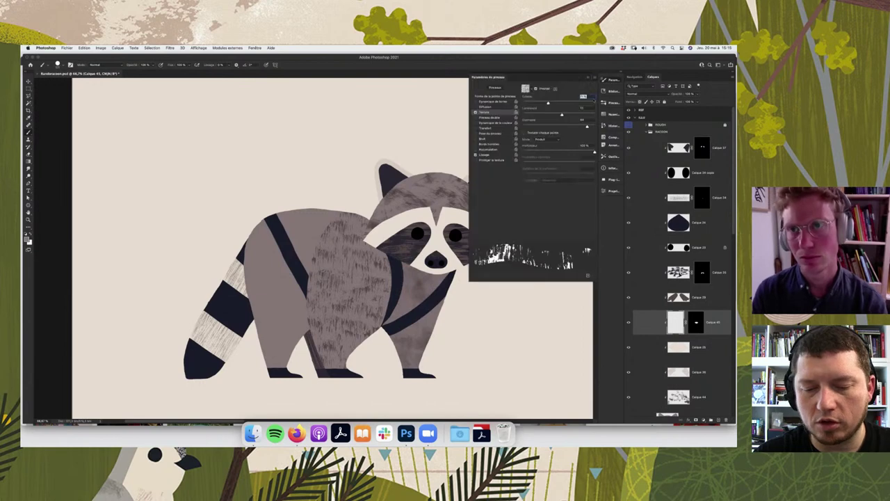
pyautogui.moveTo(546, 103); pyautogui.dragTo(542, 103)
pyautogui.moveTo(367, 215)
pyautogui.mouseDown()
pyautogui.moveTo(389, 240)
pyautogui.moveTo(438, 268)
pyautogui.moveTo(455, 208)
pyautogui.moveTo(502, 243)
pyautogui.moveTo(508, 229)
pyautogui.mouseUp()
pyautogui.press('F5')
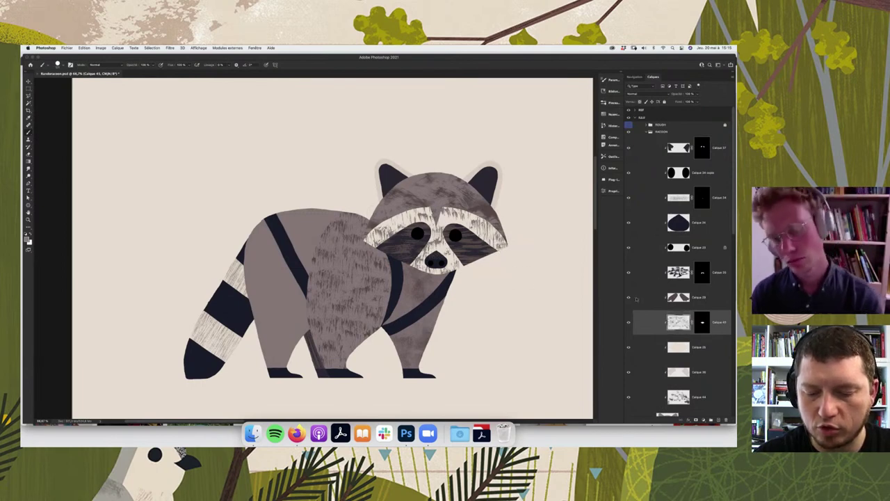
# - Zoom out to view the whole artboard, then return to the Brush and bring up its presets
pyautogui.press('super+minus')
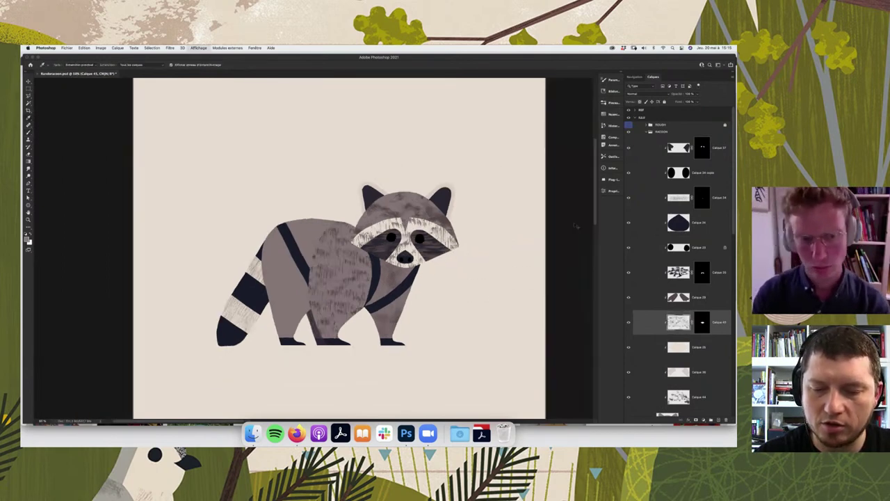
pyautogui.press('super+minus')
pyautogui.press('super+minus')
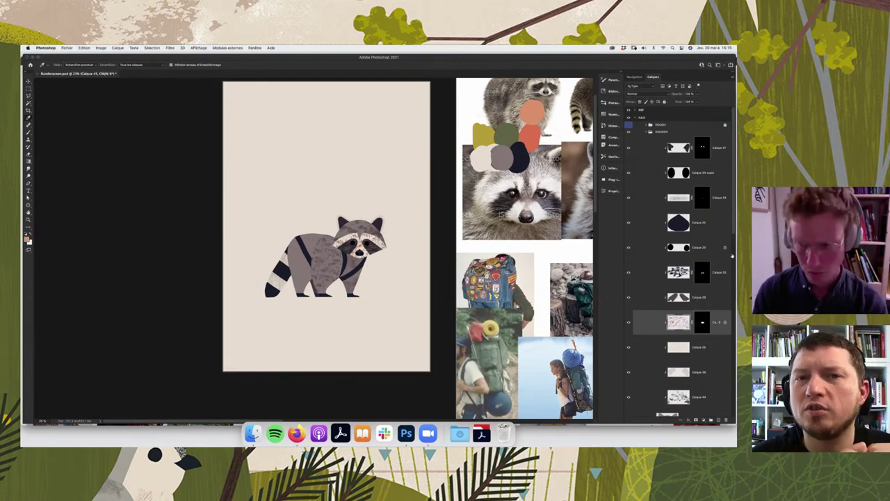
pyautogui.press('b')
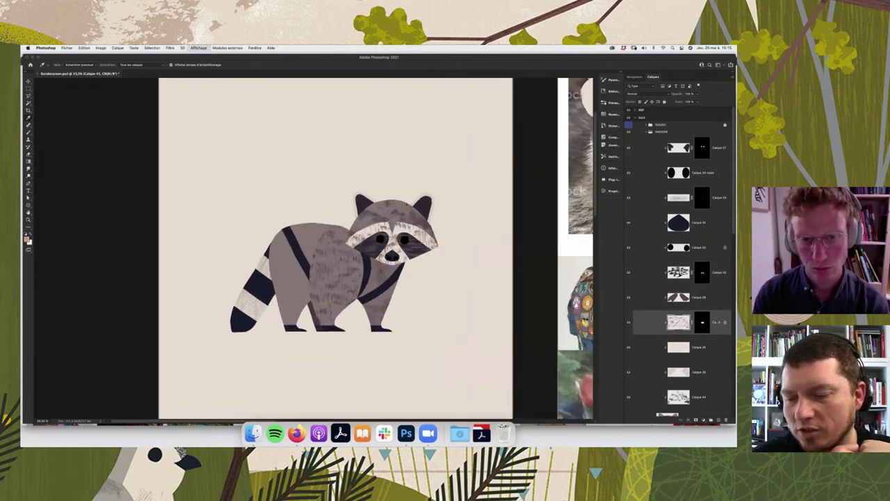
pyautogui.scroll(5, 362, 236)
pyautogui.rightClick(406, 244)
# - Pick a textured brush preset, then switch to the Eraser and choose its preset
pyautogui.click(434, 324)
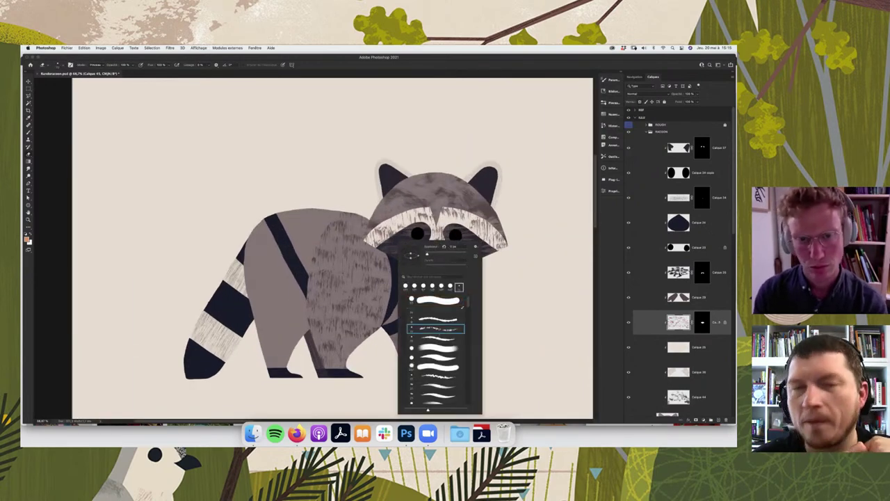
pyautogui.press('Return')
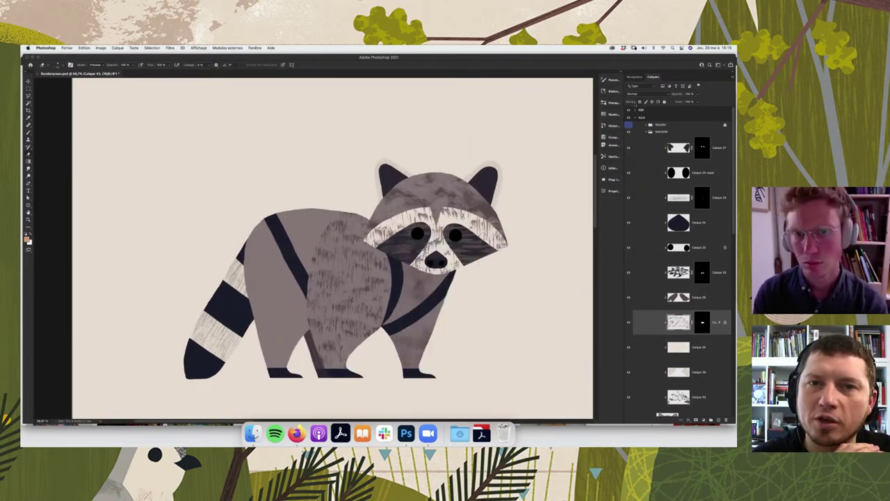
pyautogui.rightClick(429, 230)
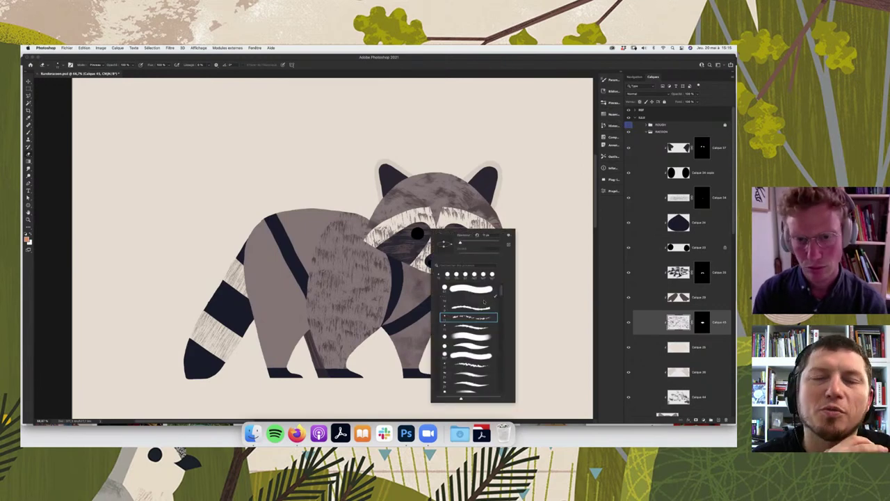
pyautogui.press('b')
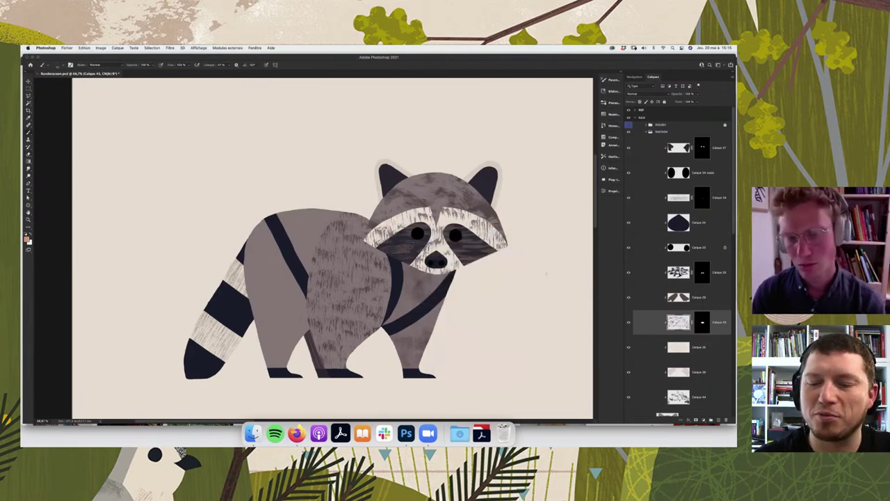
pyautogui.press('e')
pyautogui.rightClick(429, 247)
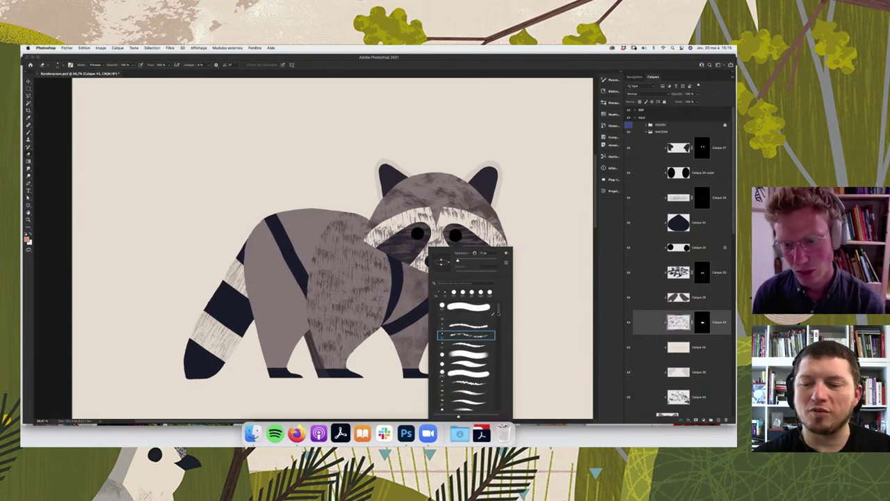
pyautogui.scroll(-3, 498, 321)
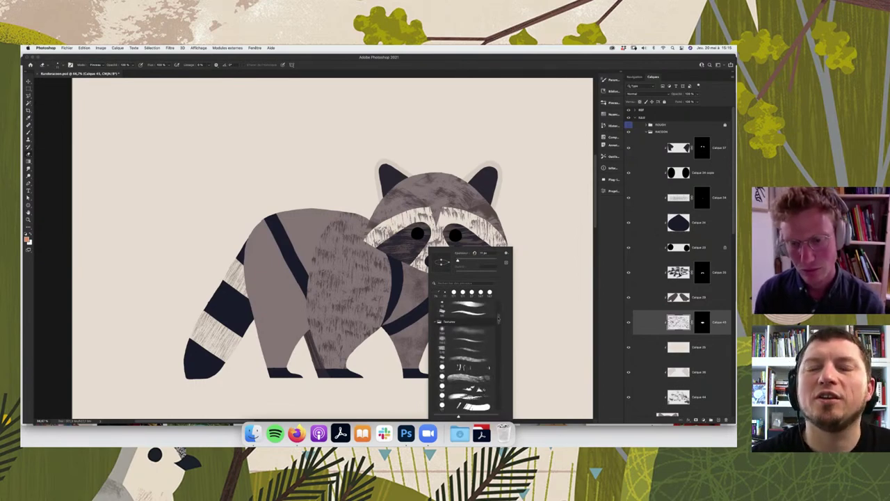
pyautogui.moveTo(499, 319); pyautogui.dragTo(498, 307)
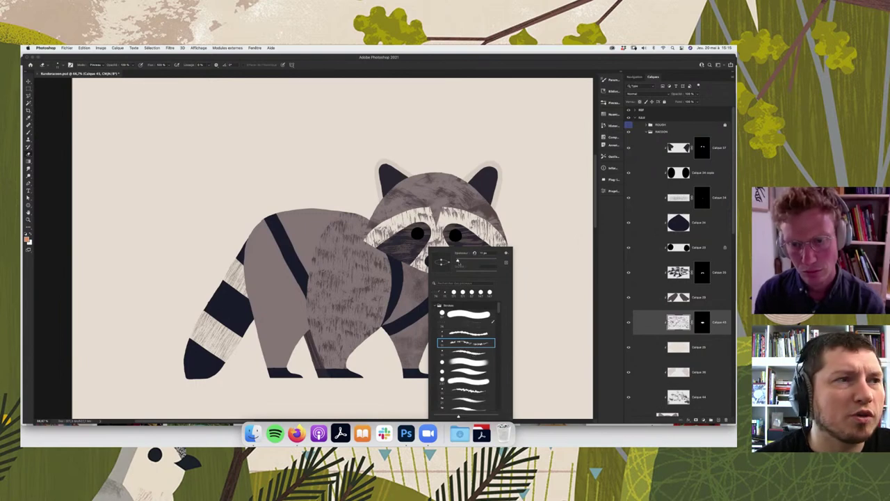
pyautogui.press('Return')
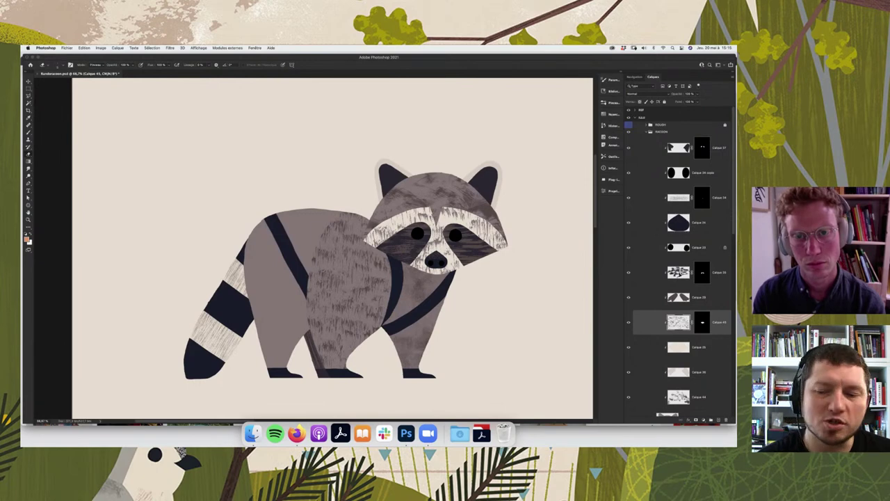
# - Check the brush presets, then select layer Calque 43 from the canvas layer menu
pyautogui.rightClick(455, 228)
pyautogui.press('Escape')
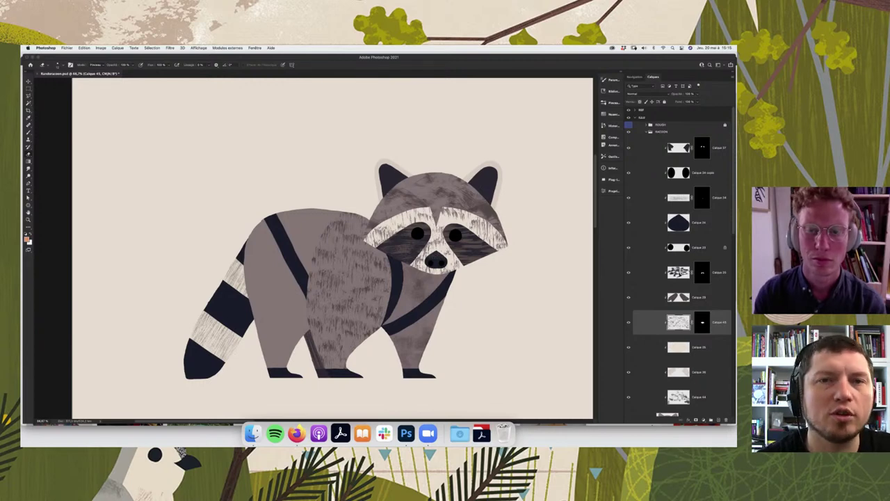
pyautogui.rightClick(456, 229)
pyautogui.press('Escape')
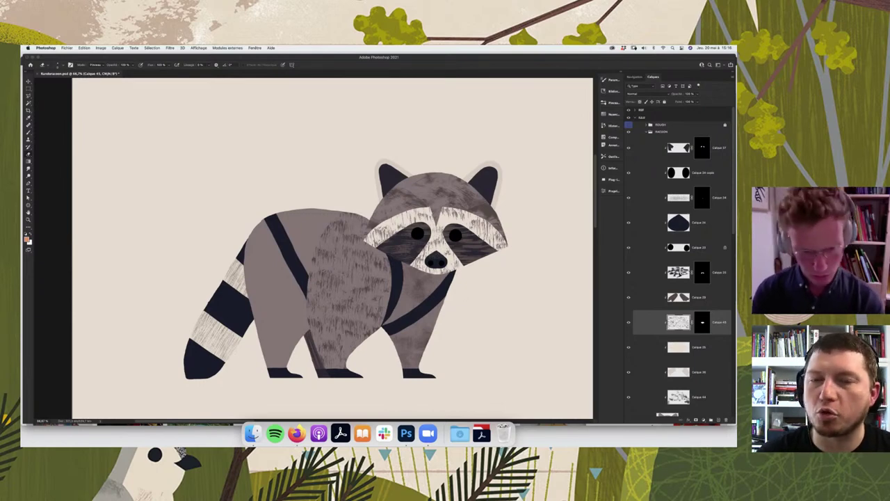
pyautogui.rightClick(319, 362)
pyautogui.click(326, 403)
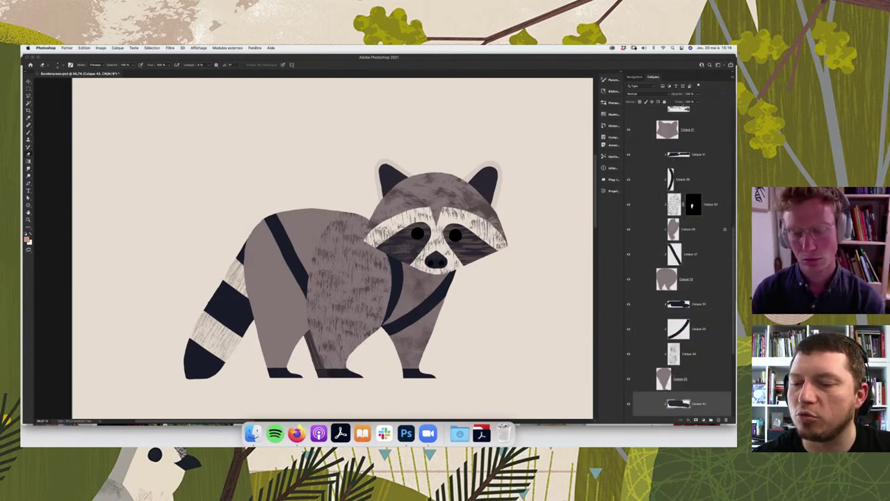
# - Make body layer Calque 16 active and ready the Brush, viewing presets without painting
pyautogui.press('i')
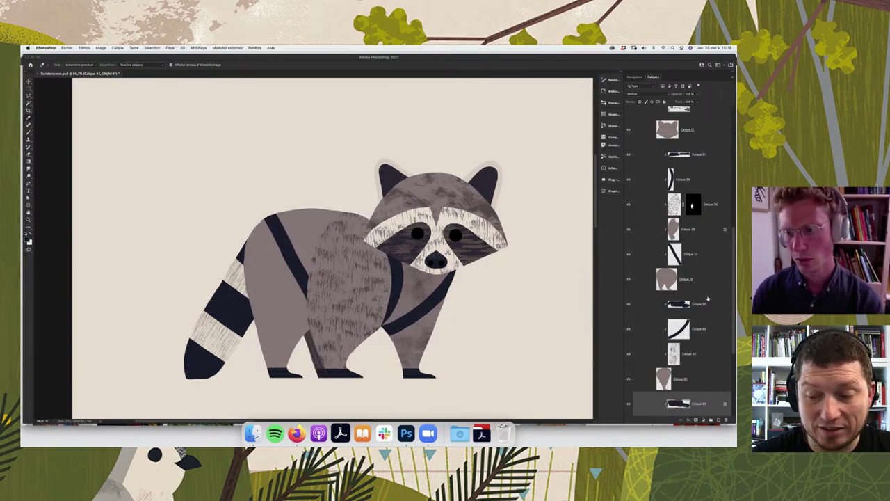
pyautogui.keyDown('ctrl'); pyautogui.click(351, 261); pyautogui.keyUp('ctrl')
pyautogui.press('b')
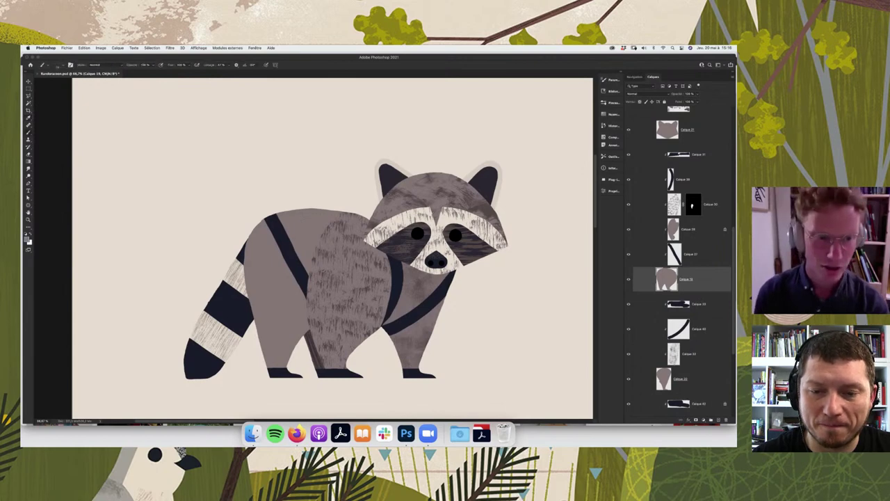
pyautogui.rightClick(271, 240)
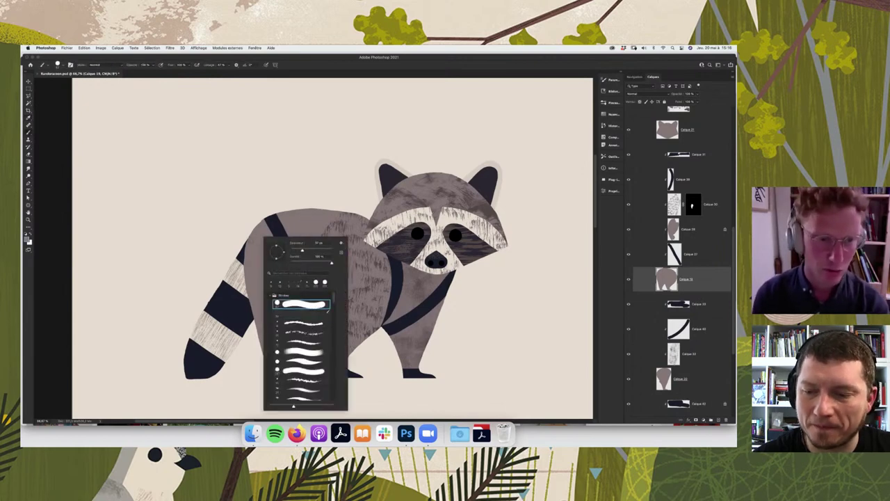
pyautogui.press('Return')
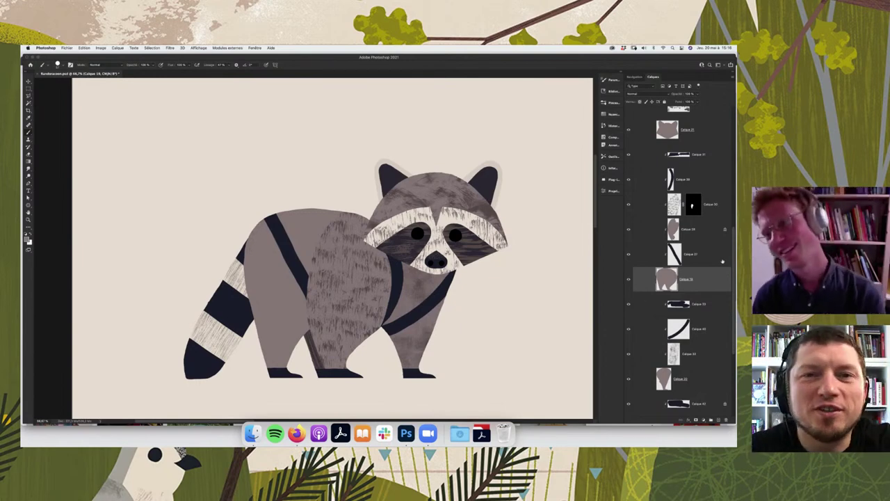
pyautogui.scroll(10, 677, 264)
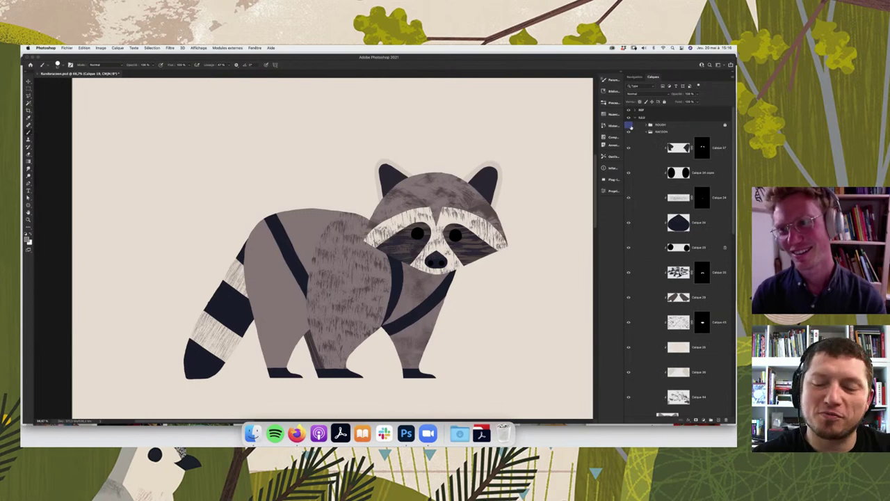
# - Show the ROUGH pencil sketch group and zoom out to see the whole sketch
pyautogui.click(629, 124)
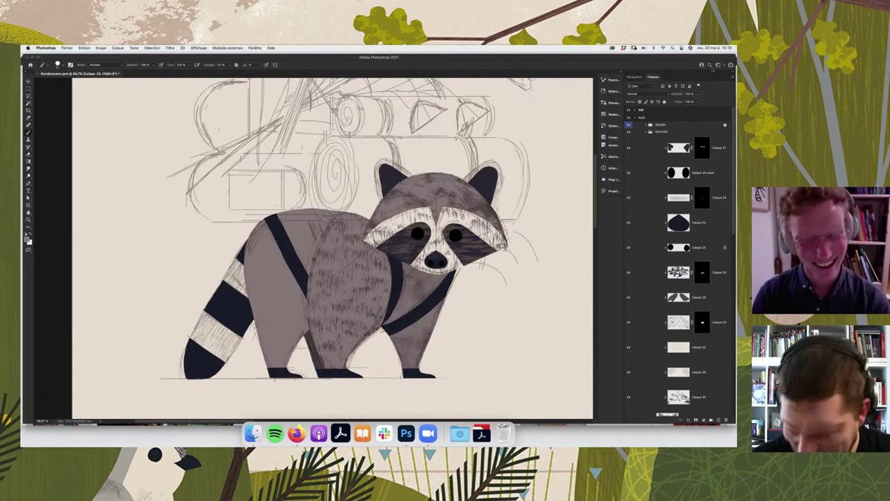
pyautogui.hotkey('ctrl', '-')
pyautogui.hotkey('ctrl', '-')
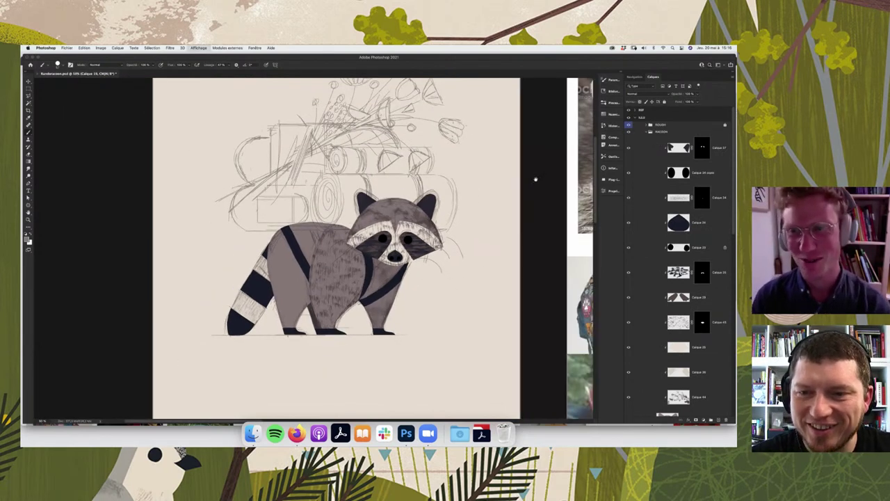
pyautogui.hotkey('ctrl', '-')
pyautogui.scroll(3, 483, 203)
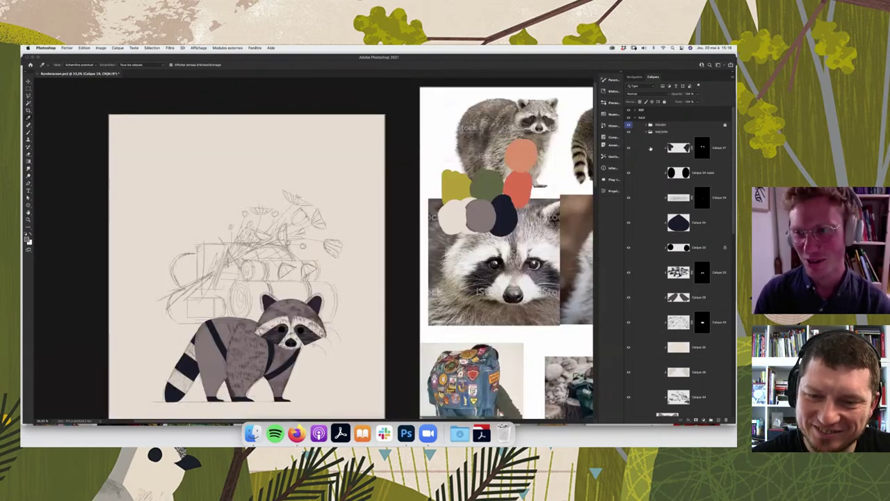
# - Add a new empty layer and move it up into the ROUGH group
pyautogui.hotkey('ctrl', 'shift', 'alt', 'n')
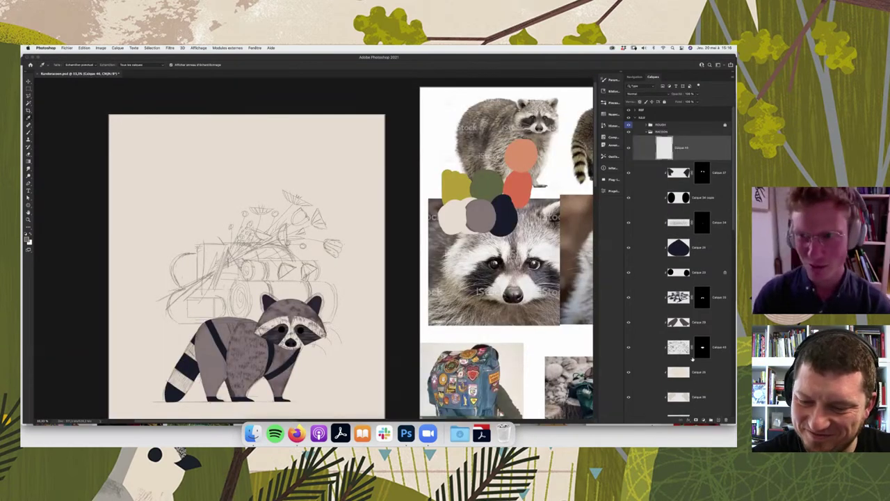
pyautogui.hotkey('ctrl', '+')
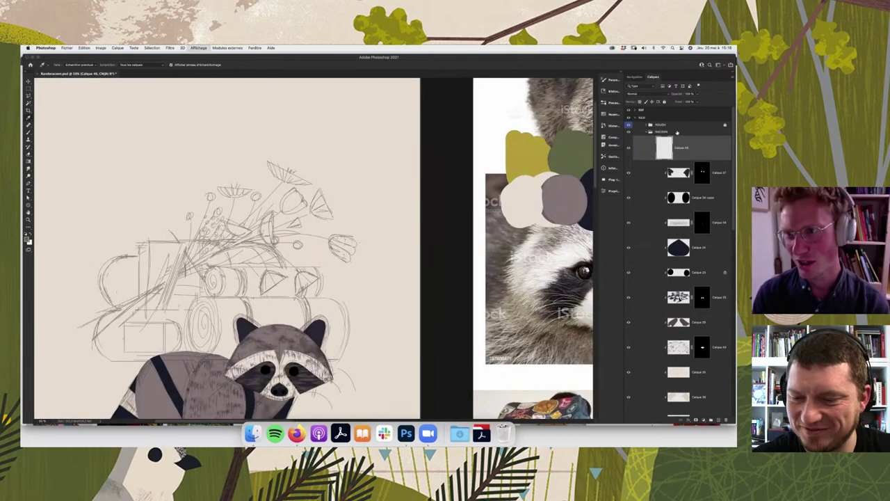
pyautogui.hotkey('ctrl', '+')
pyautogui.hotkey('ctrl', ']')
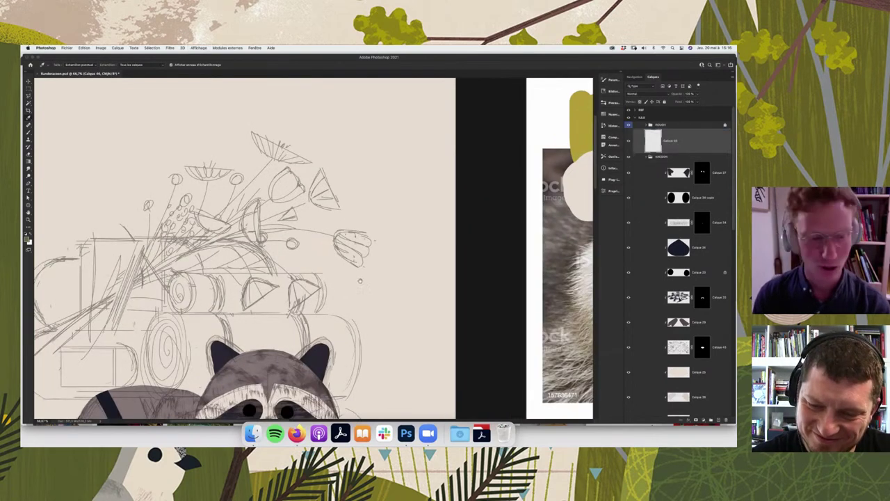
pyautogui.hscroll(-5, 501, 223)
pyautogui.hscroll(-4, 347, 289)
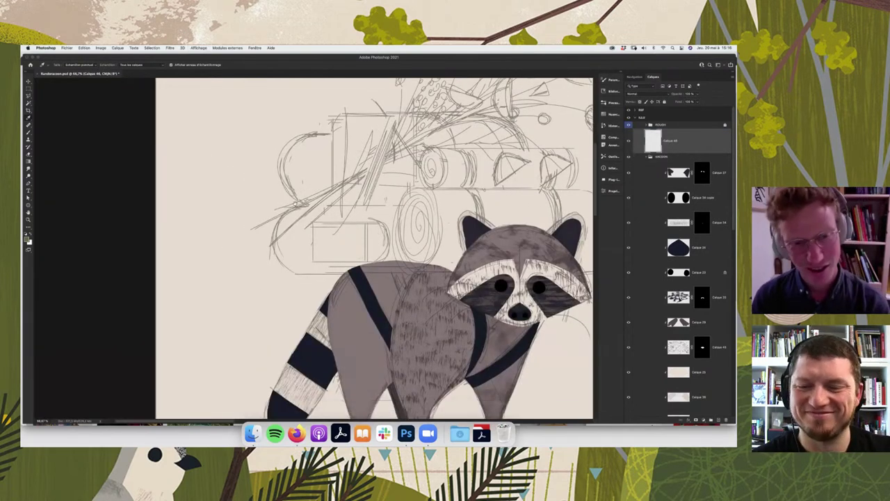
pyautogui.scroll(-2, 347, 290)
# - Choose a brush preset and set brush smoothing to 0%
pyautogui.press('b')
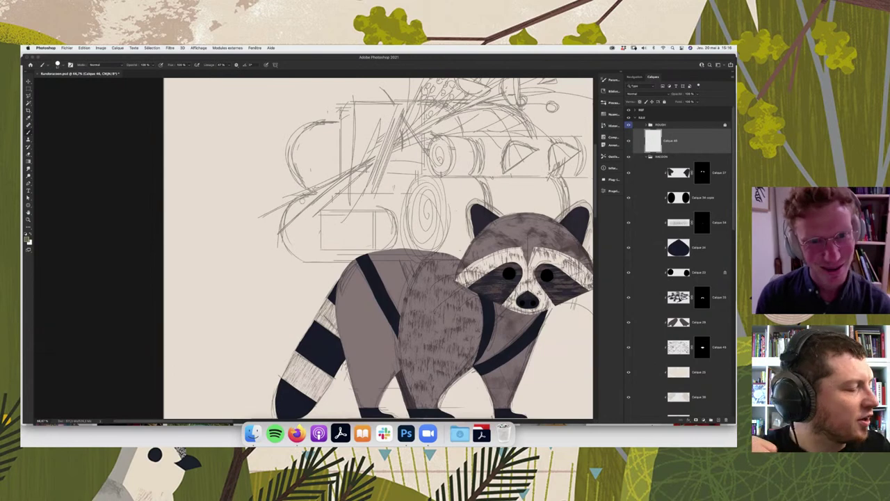
pyautogui.rightClick(307, 201)
pyautogui.press('Escape')
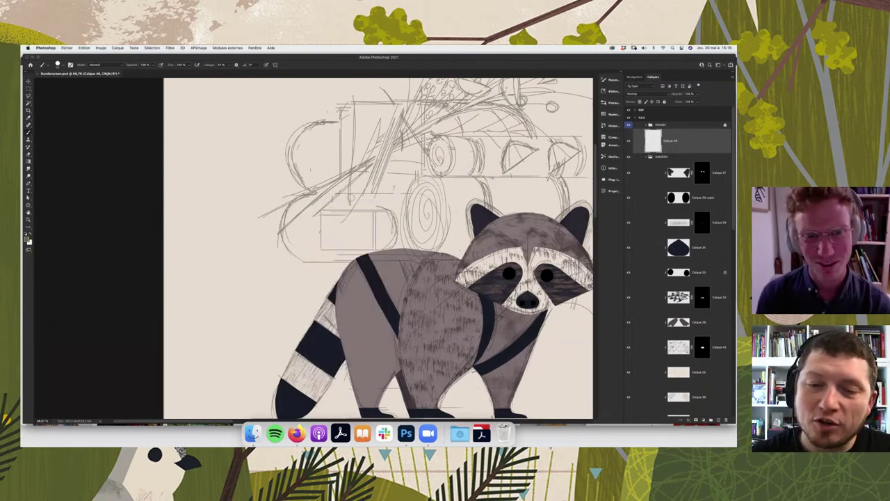
pyautogui.rightClick(370, 210)
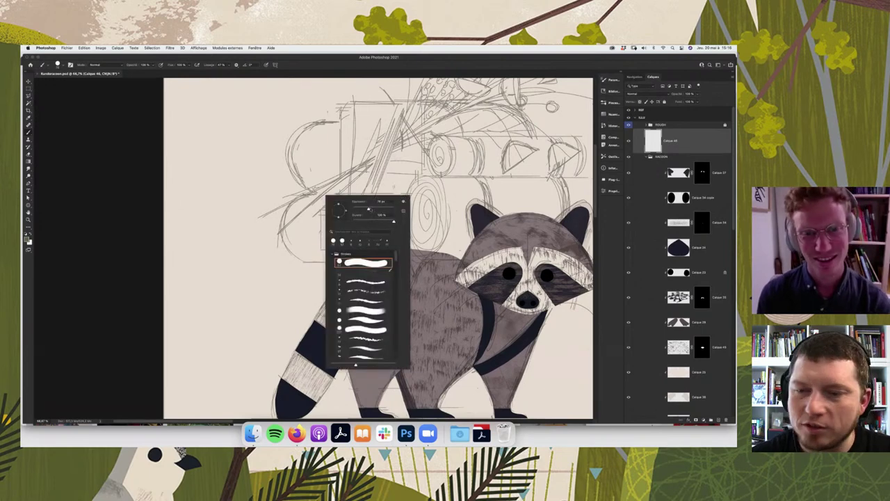
pyautogui.click(303, 203)
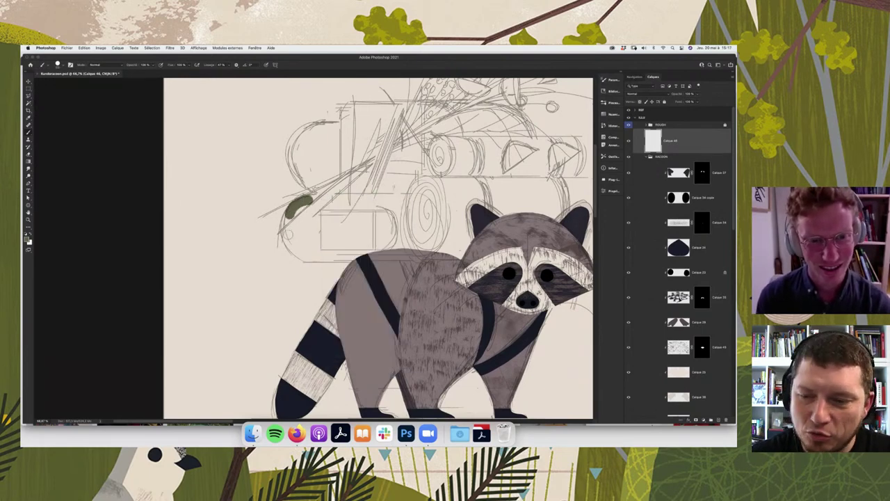
pyautogui.moveTo(211, 65); pyautogui.dragTo(179, 65)
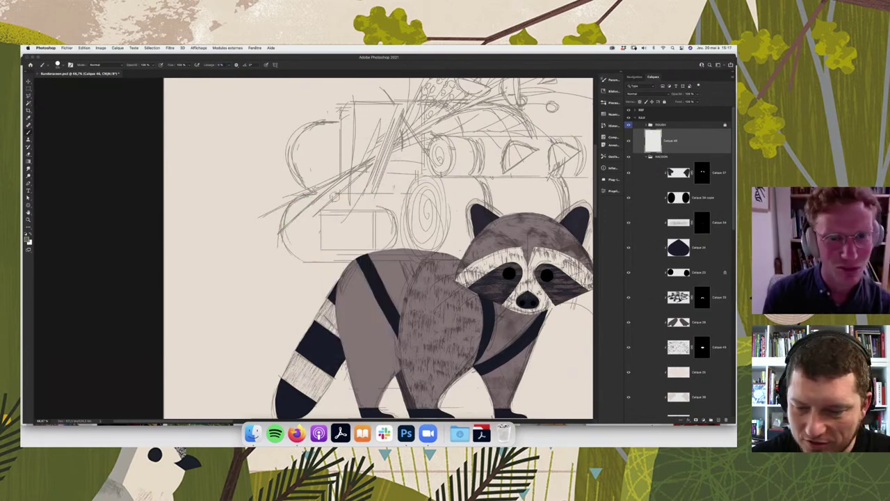
pyautogui.moveTo(336, 198)
pyautogui.mouseDown()
pyautogui.moveTo(313, 198)
pyautogui.moveTo(291, 249)
pyautogui.moveTo(310, 260)
pyautogui.moveTo(410, 258)
pyautogui.mouseUp()
# - Draw the green capsule outline of the bedroll across the raccoon's back
pyautogui.rightClick(353, 249)
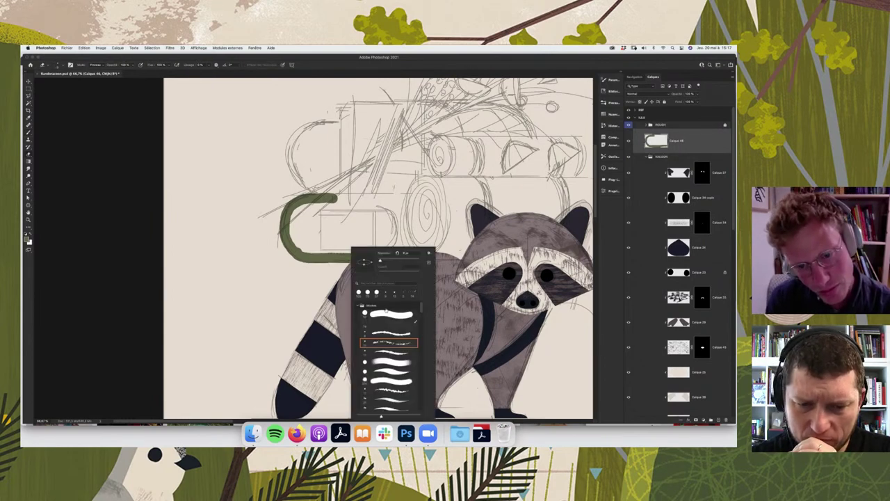
pyautogui.press('Escape')
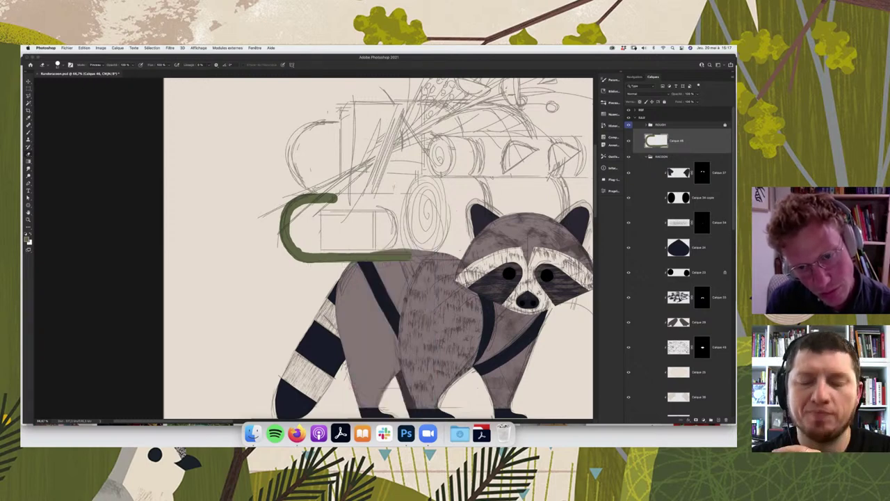
pyautogui.moveTo(410, 257); pyautogui.dragTo(478, 254)
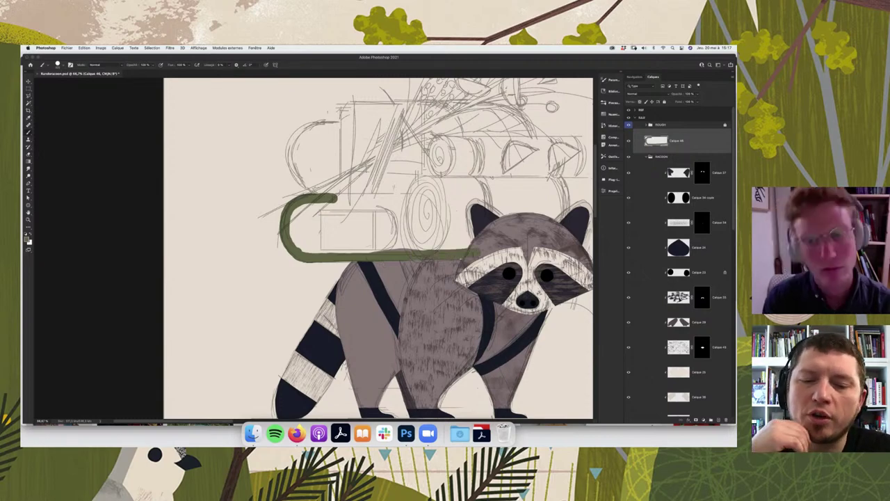
pyautogui.click(650, 157)
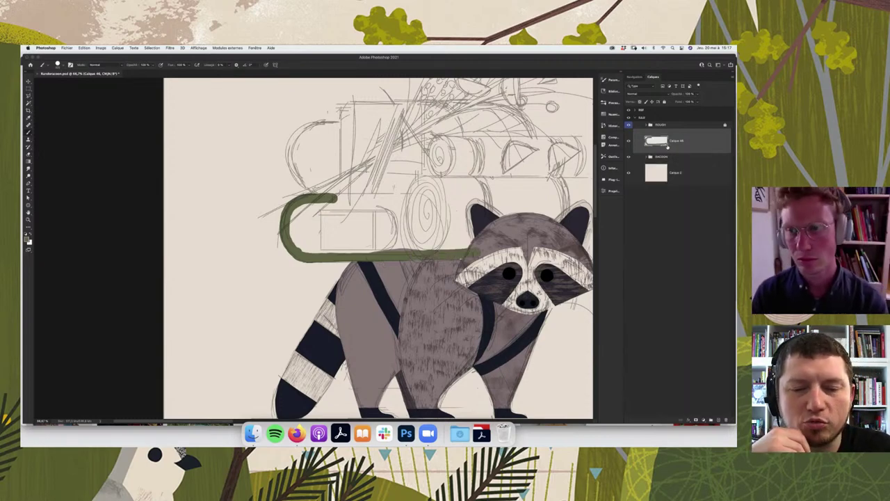
pyautogui.click(650, 156)
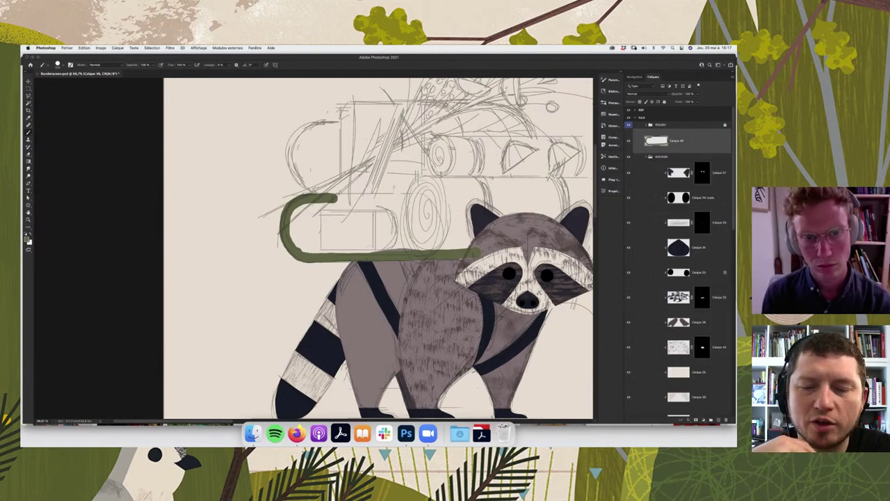
pyautogui.moveTo(337, 196)
pyautogui.mouseDown()
pyautogui.moveTo(443, 195)
pyautogui.moveTo(480, 252)
pyautogui.mouseUp()
# - Magic Wand inside the green outline, fill it solid green, and zoom out
pyautogui.press('w')
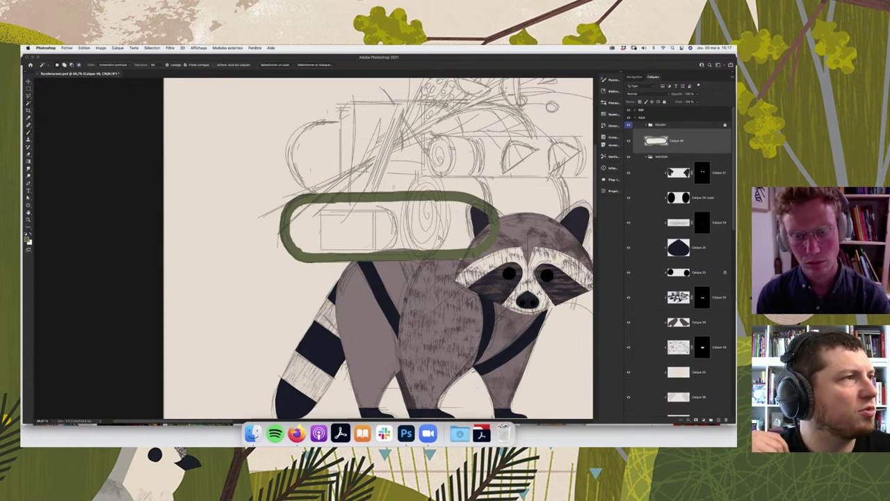
pyautogui.click(440, 232)
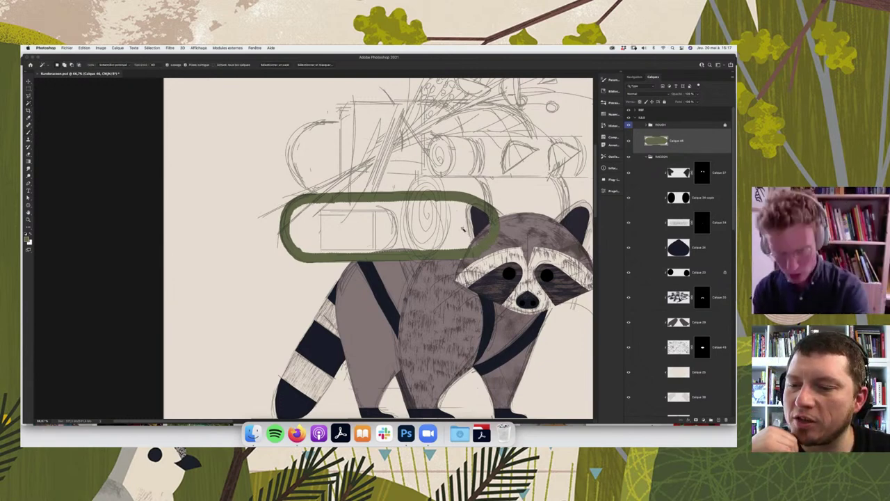
pyautogui.hotkey('alt', 'BackSpace')
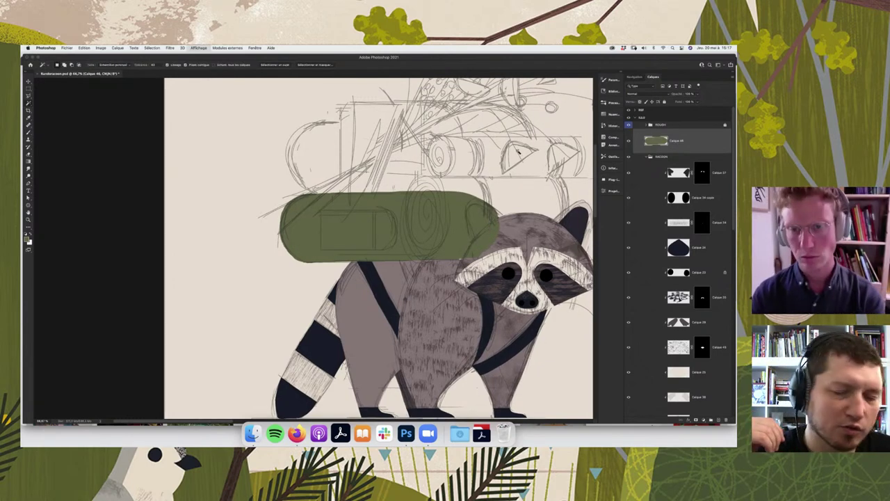
pyautogui.hotkey('ctrl', '-')
pyautogui.hotkey('ctrl', '-')
# - Add a new empty layer and zoom in on the green roll
pyautogui.press('i')
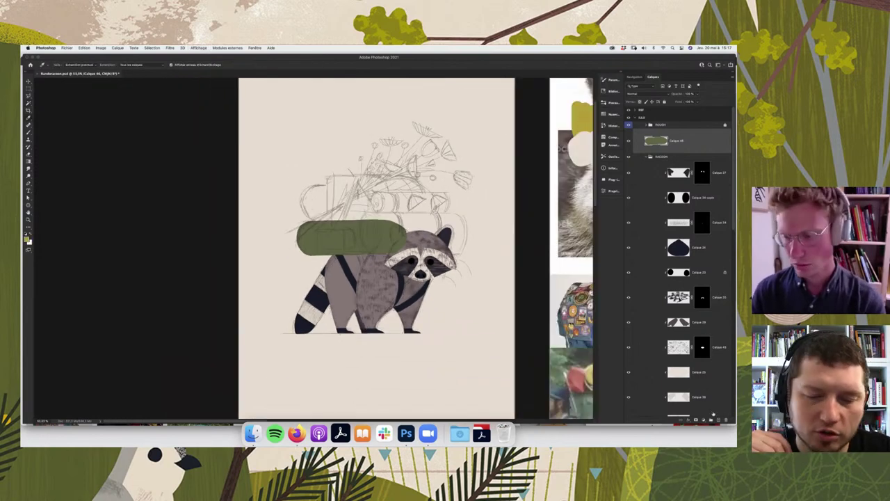
pyautogui.click(721, 421)
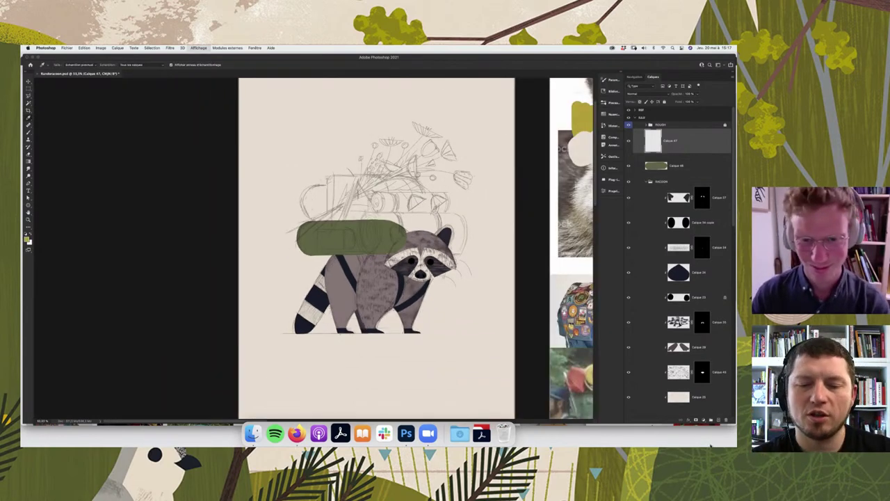
pyautogui.press('b')
pyautogui.hotkey('ctrl', '+')
pyautogui.hotkey('ctrl', '+')
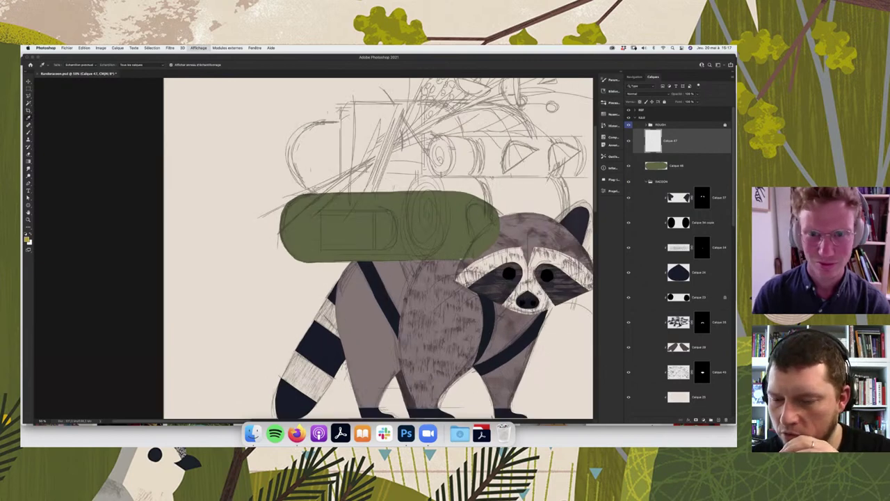
# - Paint a filled yellow ring over the roll's middle, then create another empty layer
pyautogui.click(426, 183)
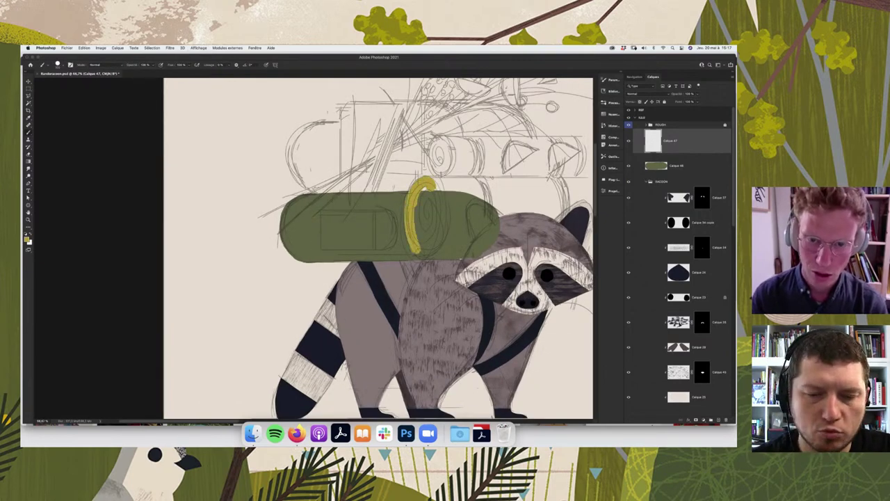
pyautogui.moveTo(426, 254); pyautogui.dragTo(436, 240)
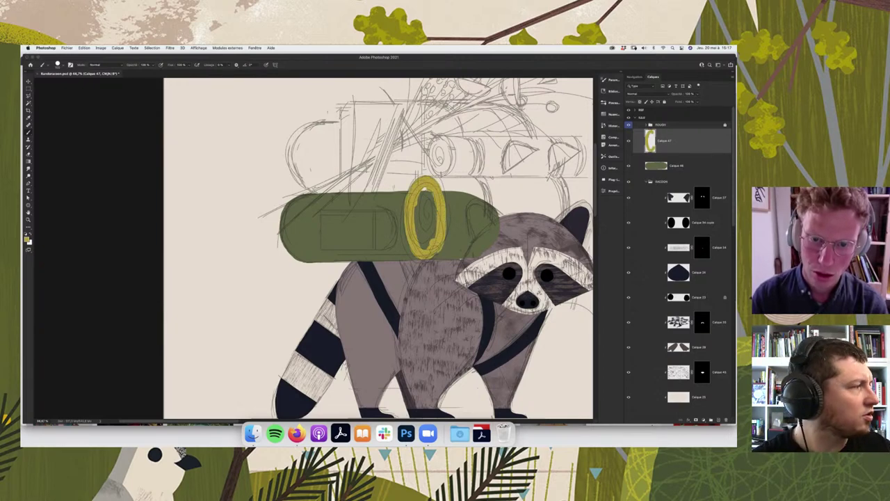
pyautogui.moveTo(424, 249)
pyautogui.mouseDown()
pyautogui.moveTo(421, 209)
pyautogui.moveTo(433, 191)
pyautogui.mouseUp()
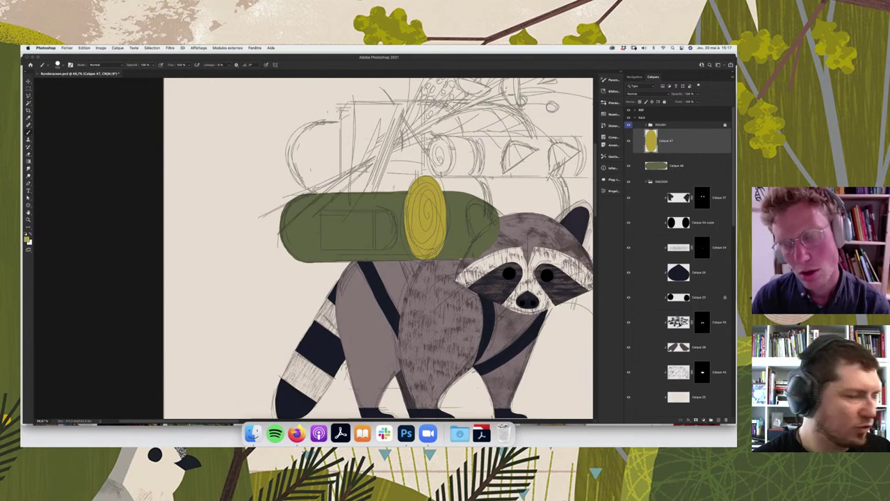
pyautogui.click(685, 174)
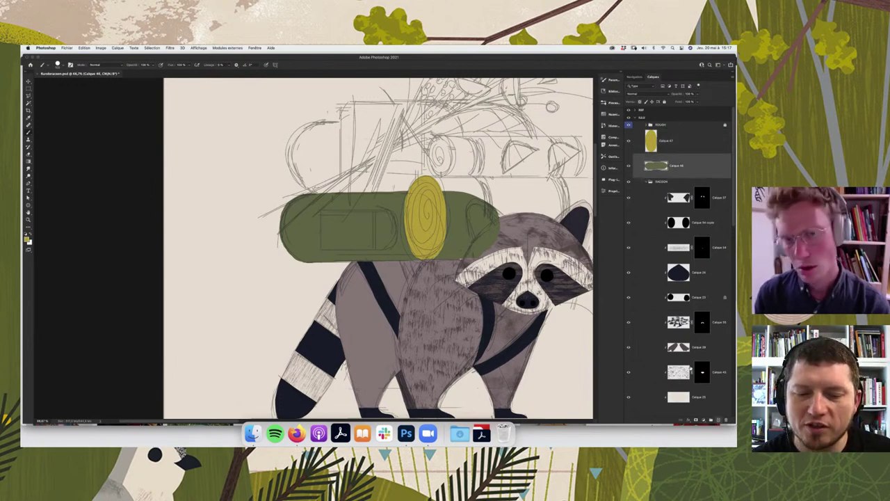
pyautogui.press('alt+shift+super+n')
# - Outline a yellow roll extending right from the spiral end: top, rounded right end, bottom
pyautogui.hscroll(5, 343, 211)
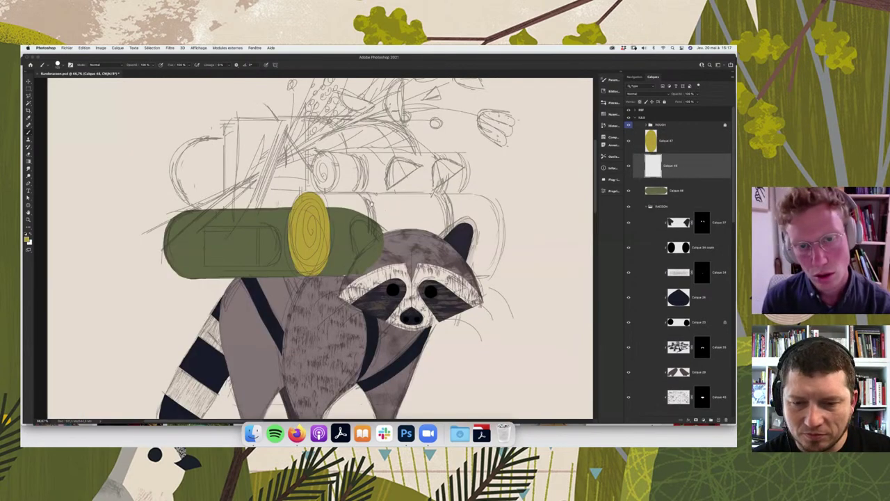
pyautogui.hscroll(-2, 342, 210)
pyautogui.hscroll(-1, 340, 243)
pyautogui.moveTo(363, 197); pyautogui.dragTo(513, 198)
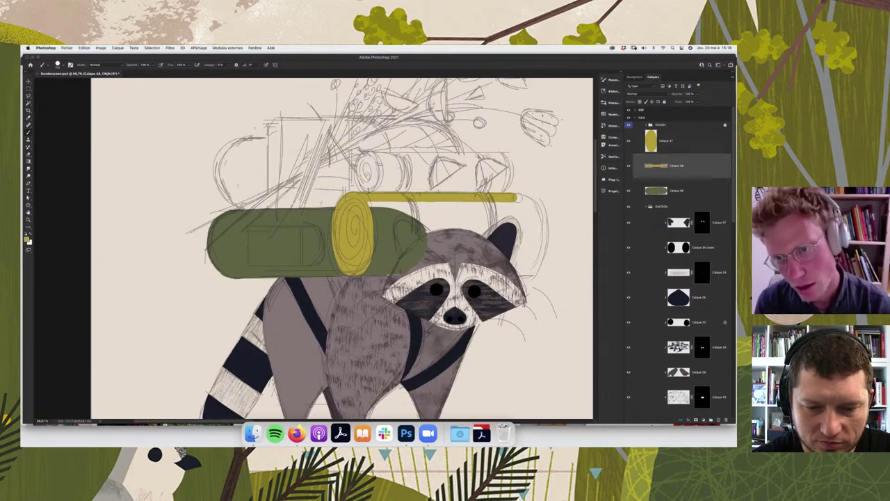
pyautogui.moveTo(529, 201); pyautogui.dragTo(536, 263)
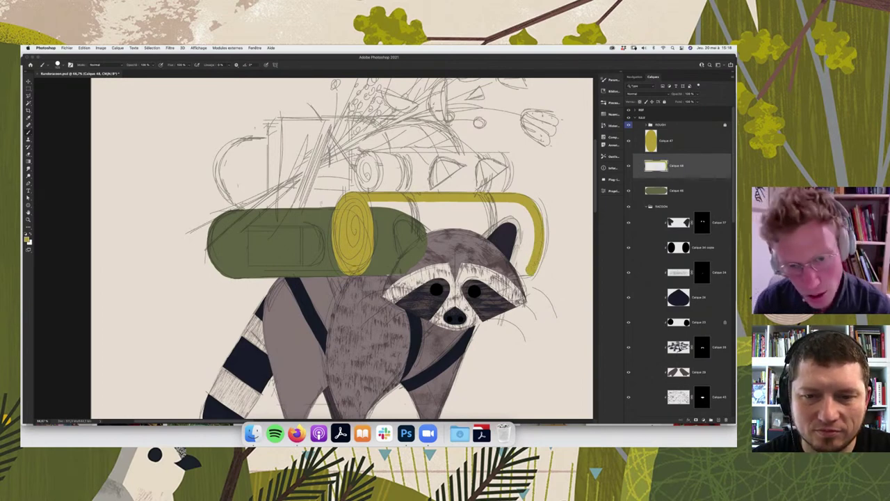
pyautogui.moveTo(369, 269); pyautogui.dragTo(391, 270)
pyautogui.hotkey('ctrl', 'z')
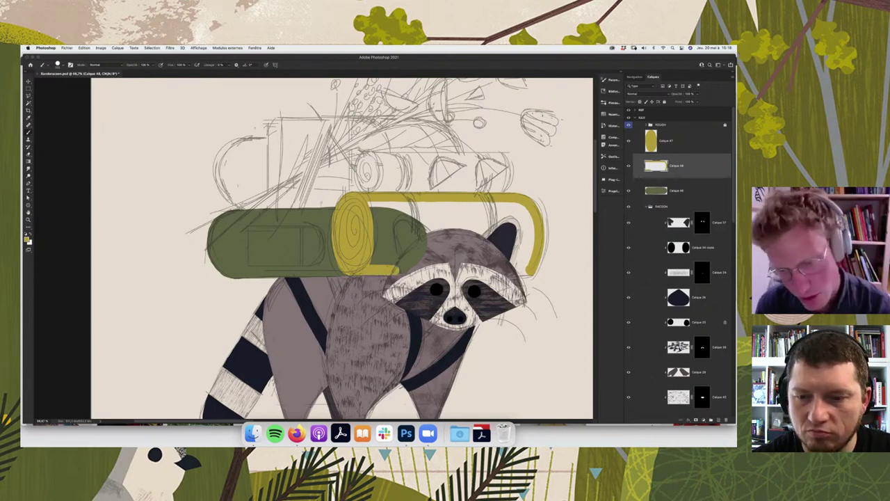
pyautogui.moveTo(393, 270); pyautogui.dragTo(533, 273)
# - Magic Wand inside the yellow outline, fill it yellow, deselect, and zoom out
pyautogui.press('e')
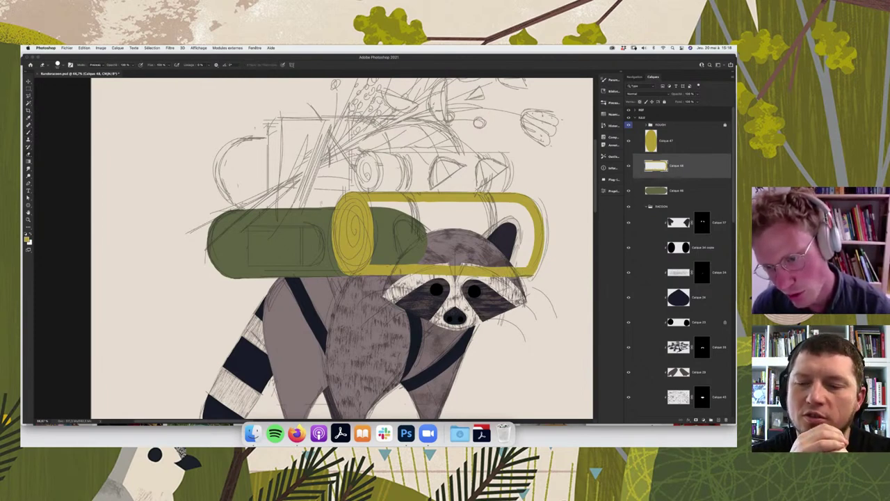
pyautogui.press('w')
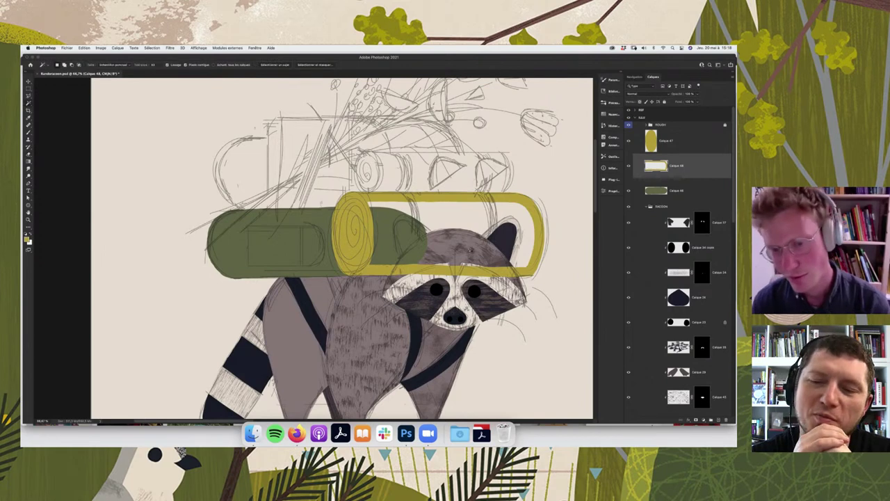
pyautogui.click(470, 236)
pyautogui.press('b')
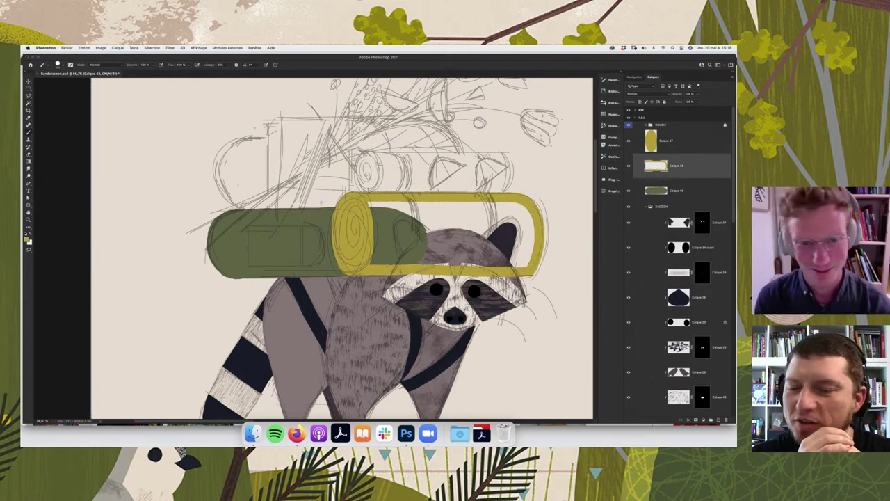
pyautogui.press('w')
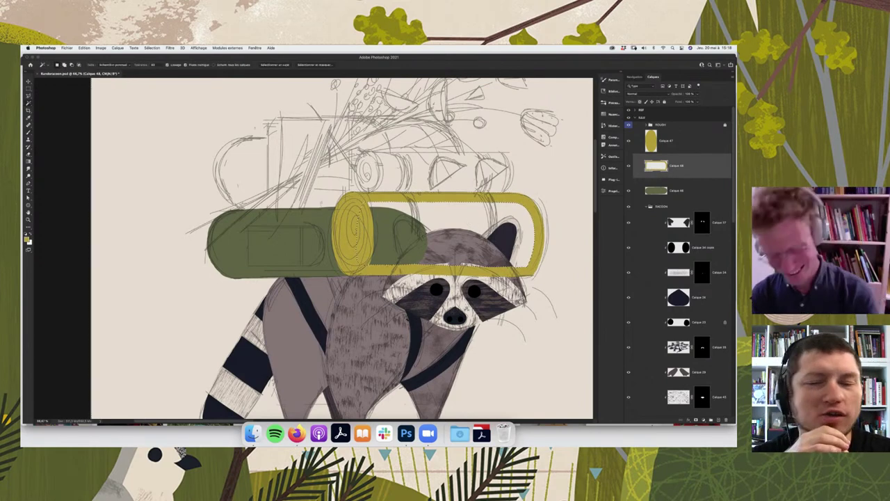
pyautogui.hotkey('alt', 'BackSpace')
pyautogui.hotkey('ctrl', 'd')
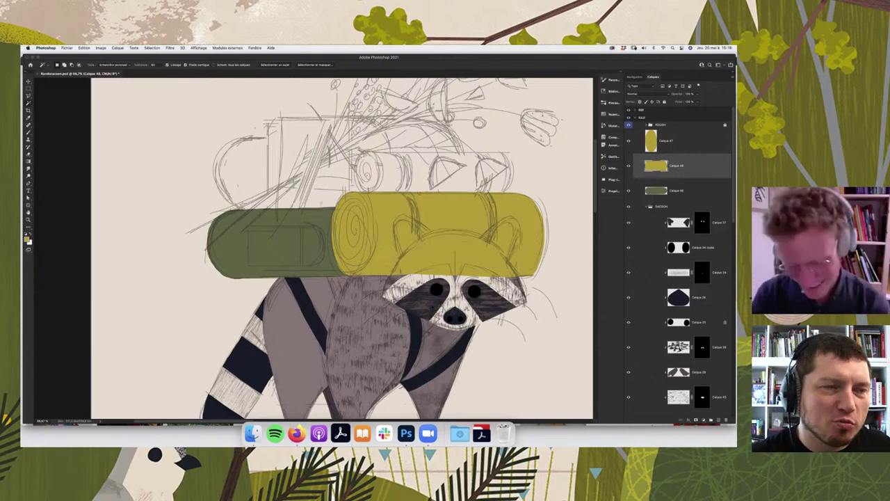
pyautogui.hotkey('ctrl', '0')
pyautogui.hotkey('ctrl', '-')
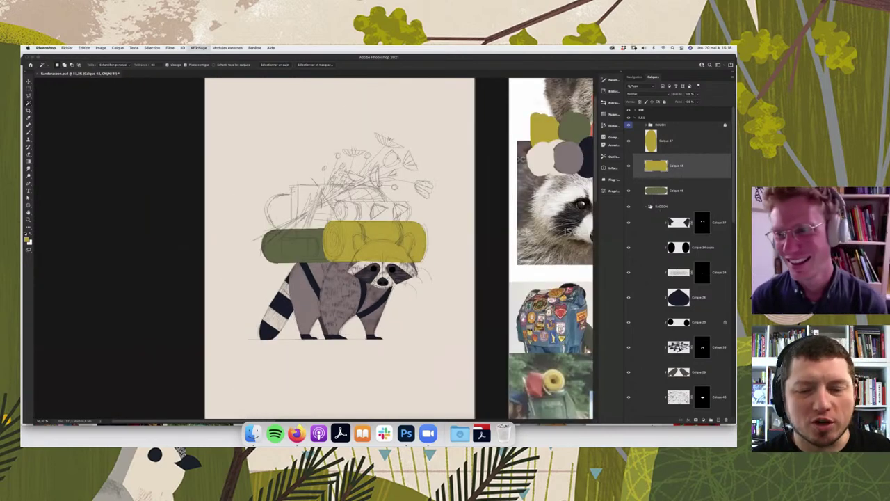
pyautogui.hotkey('ctrl', '-')
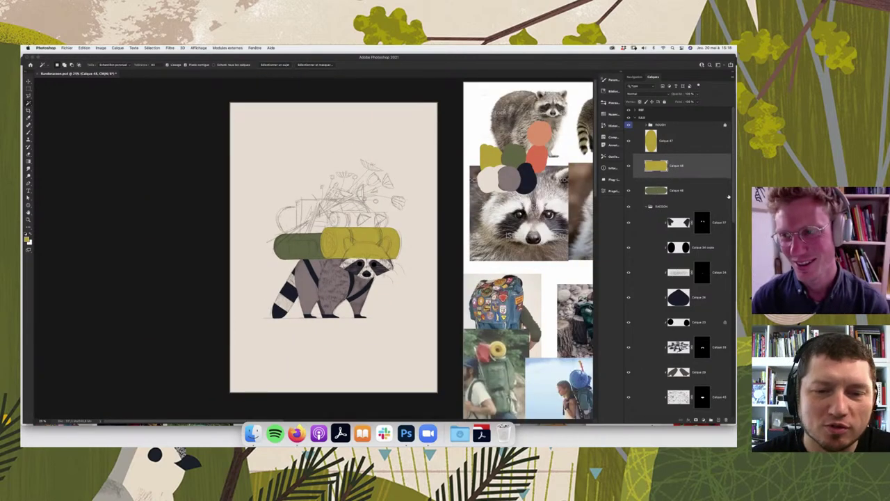
# - Move the RACOON group in front of the rolls and add a mask to body layer Calque 15
pyautogui.click(656, 190)
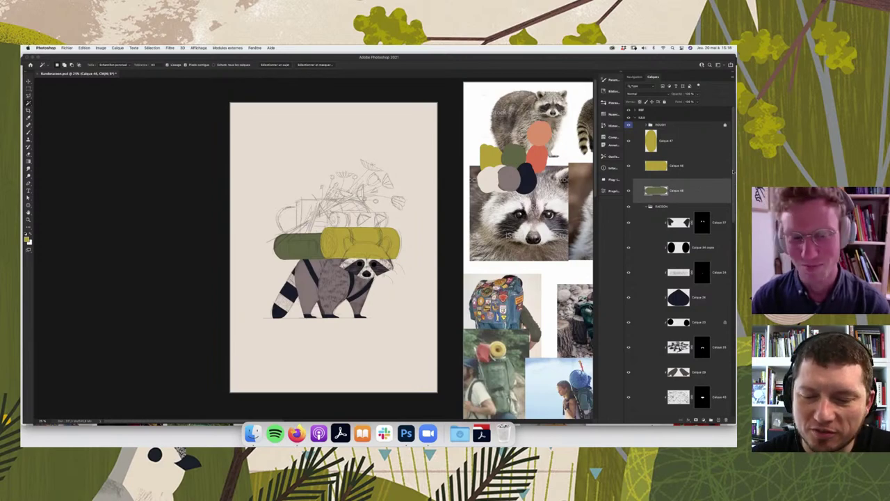
pyautogui.click(649, 207)
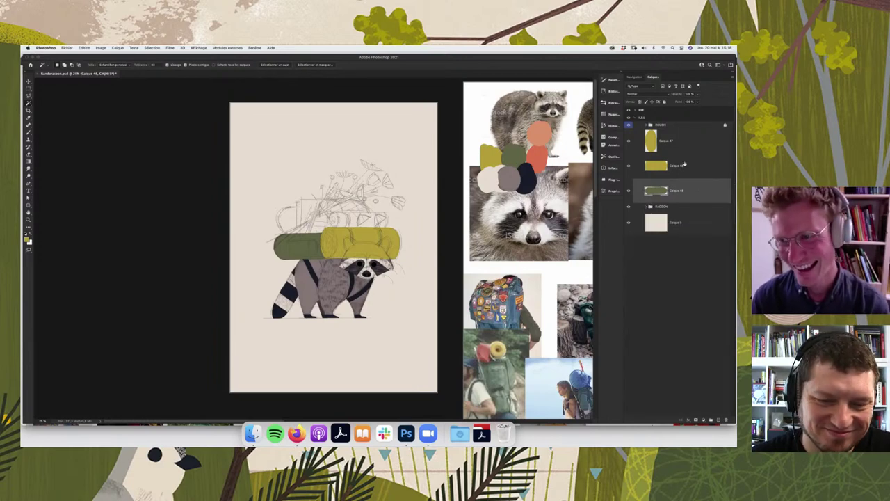
pyautogui.moveTo(677, 139); pyautogui.dragTo(661, 130)
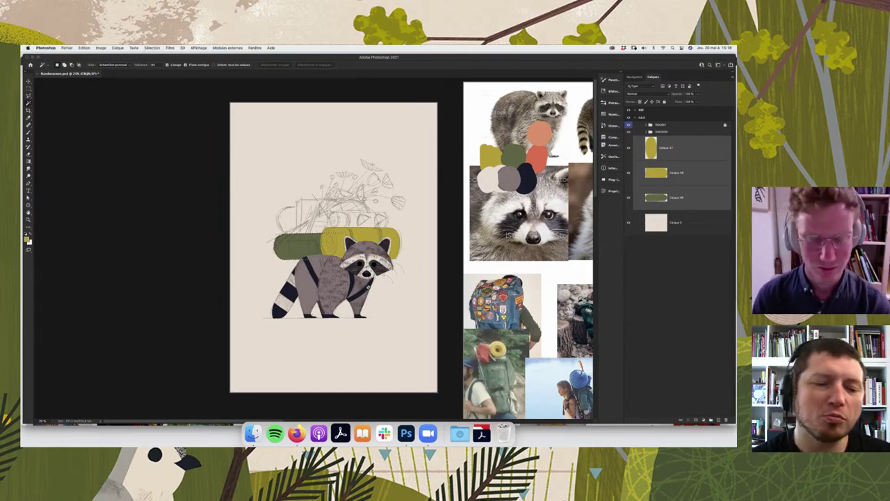
pyautogui.rightClick(308, 277)
pyautogui.click(321, 299)
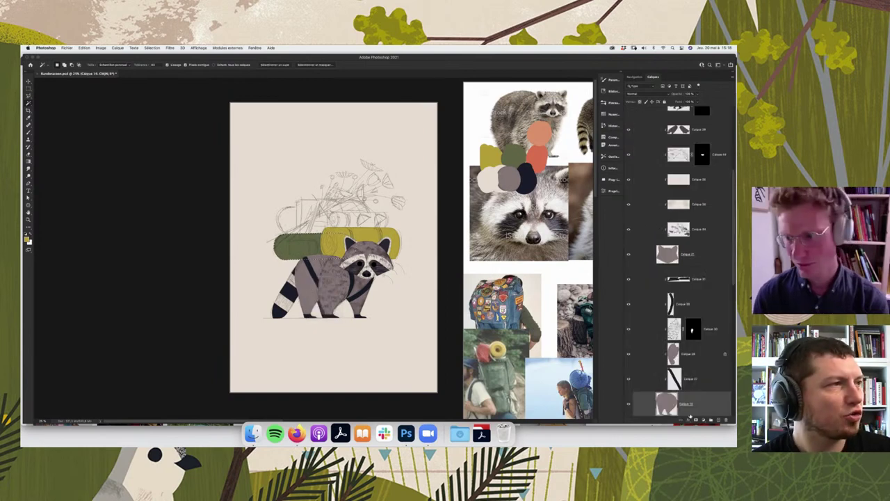
pyautogui.click(696, 419)
pyautogui.hotkey('ctrl', 'i')
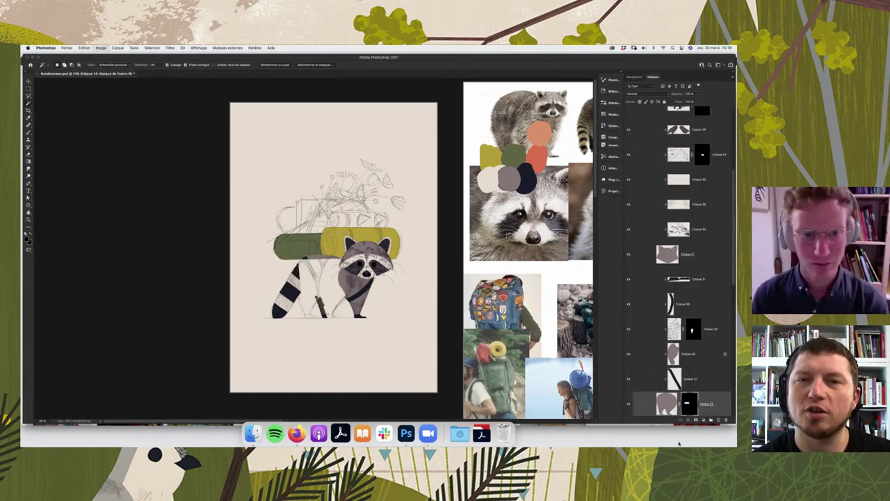
pyautogui.hotkey('ctrl', 'i')
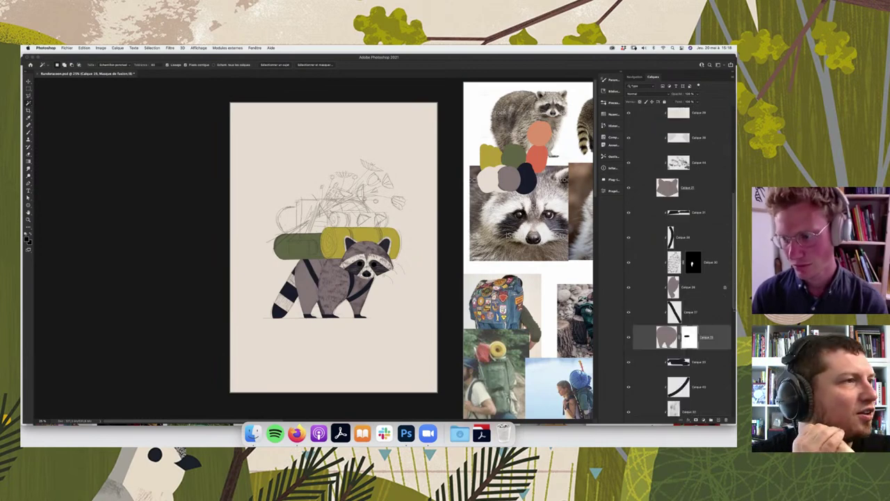
# - Select Calque 46, then the bottom background layer, and zoom in on the rolls
pyautogui.scroll(-10, 695, 278)
pyautogui.click(695, 383)
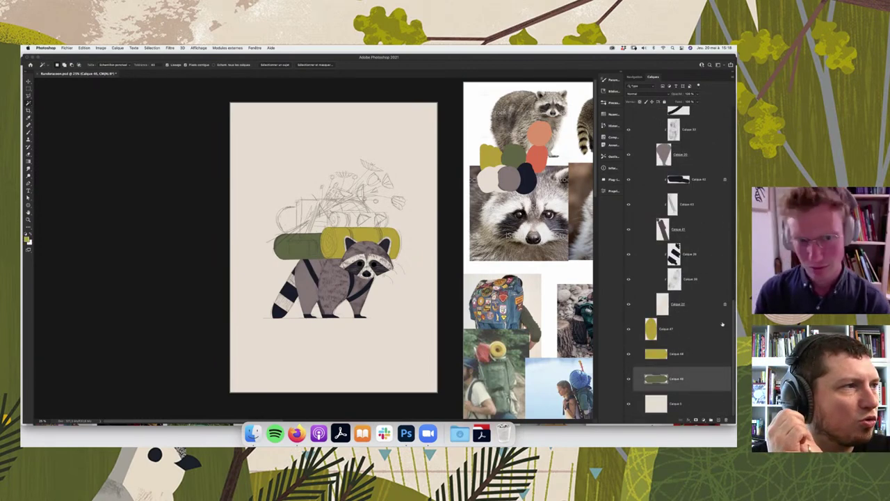
pyautogui.click(700, 404)
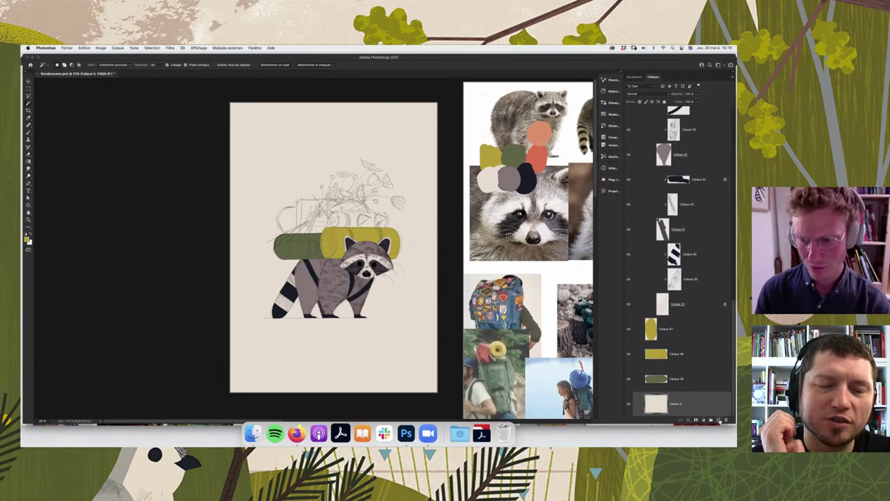
pyautogui.press('super+plus')
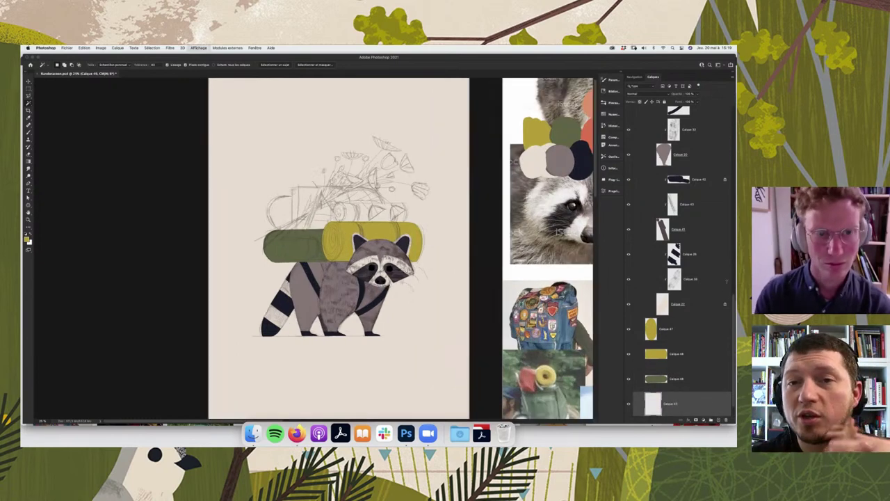
pyautogui.press('super+plus')
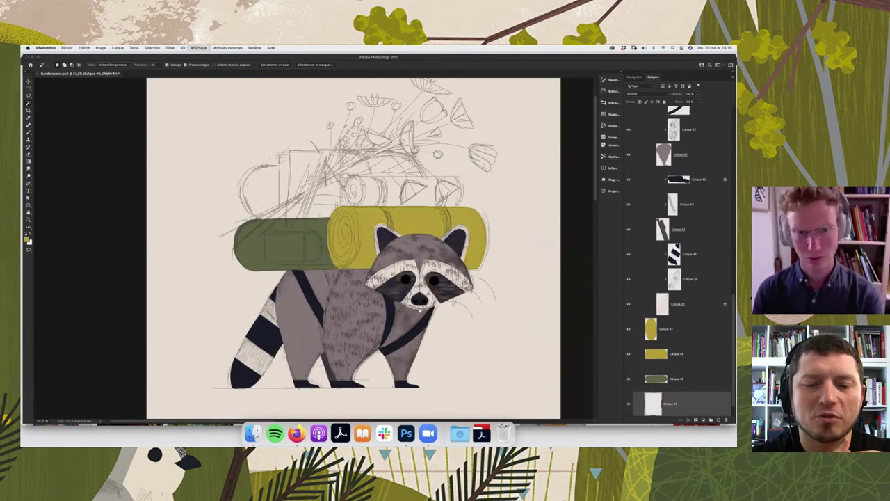
pyautogui.press('super+plus')
pyautogui.press('super+plus')
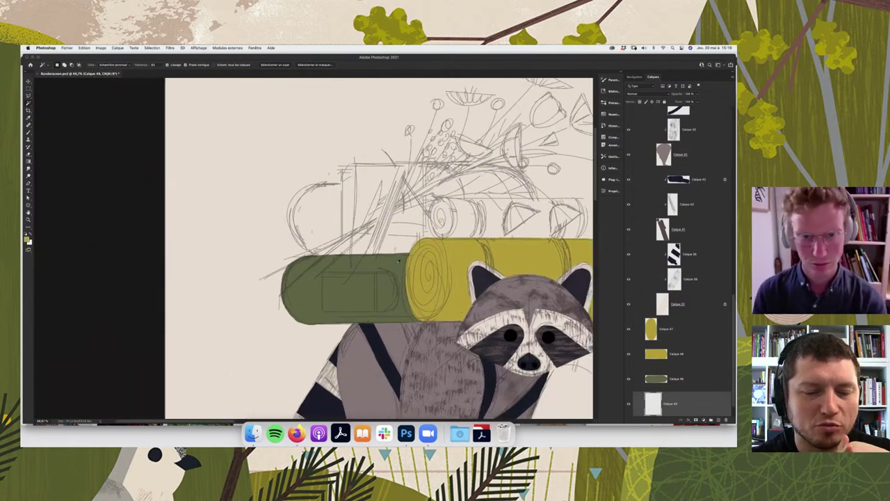
# - On Calque 46, outline a rounded bag shape in green above the left roll
pyautogui.press('i')
pyautogui.click(694, 381)
pyautogui.press('b')
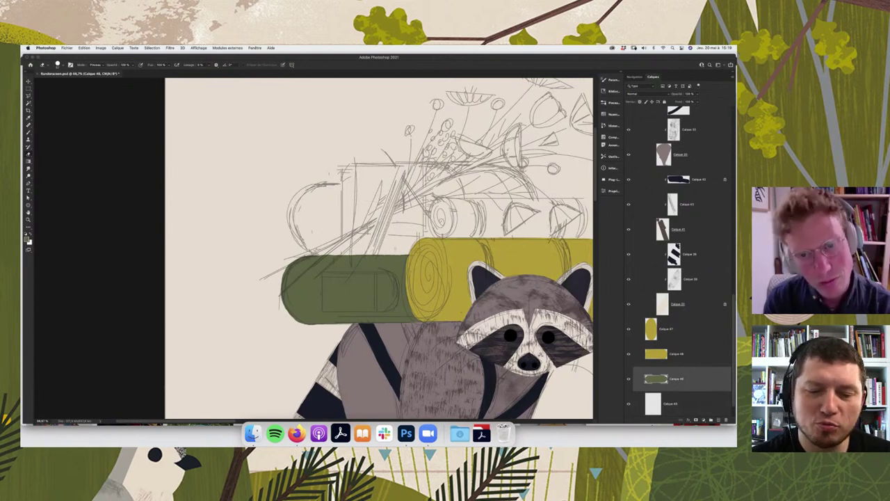
pyautogui.press('b')
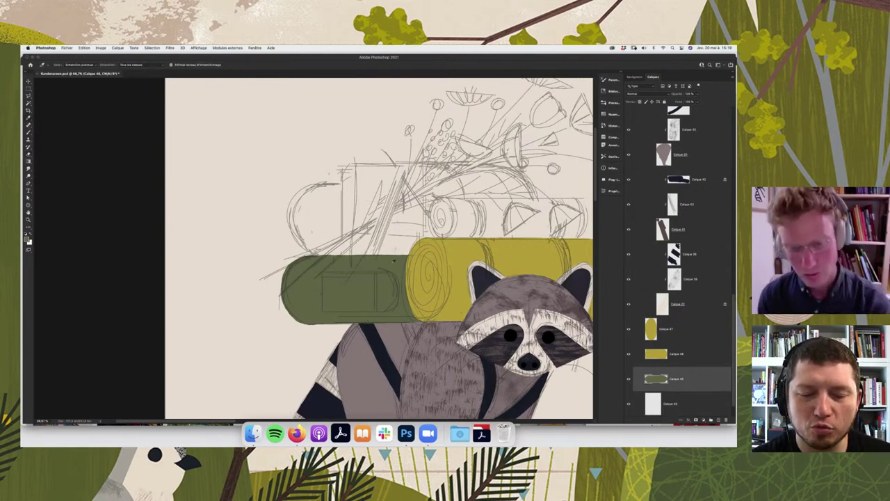
pyautogui.moveTo(346, 164); pyautogui.dragTo(345, 254)
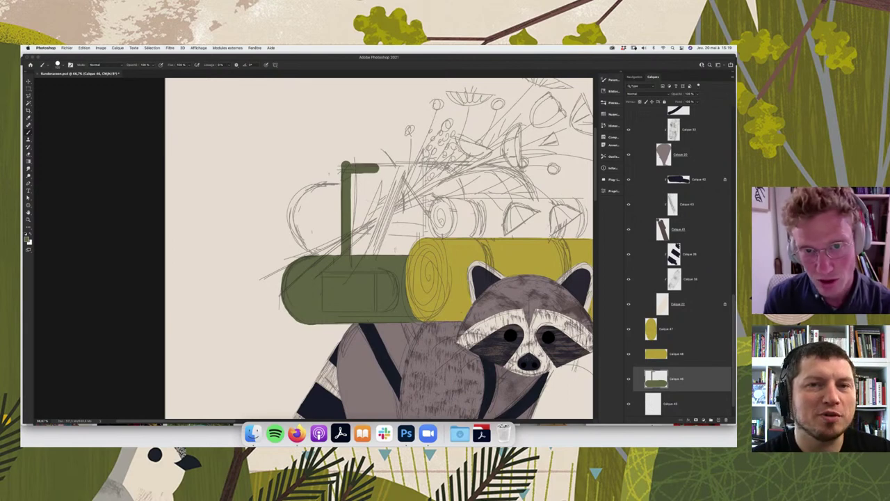
pyautogui.moveTo(405, 167); pyautogui.dragTo(480, 166)
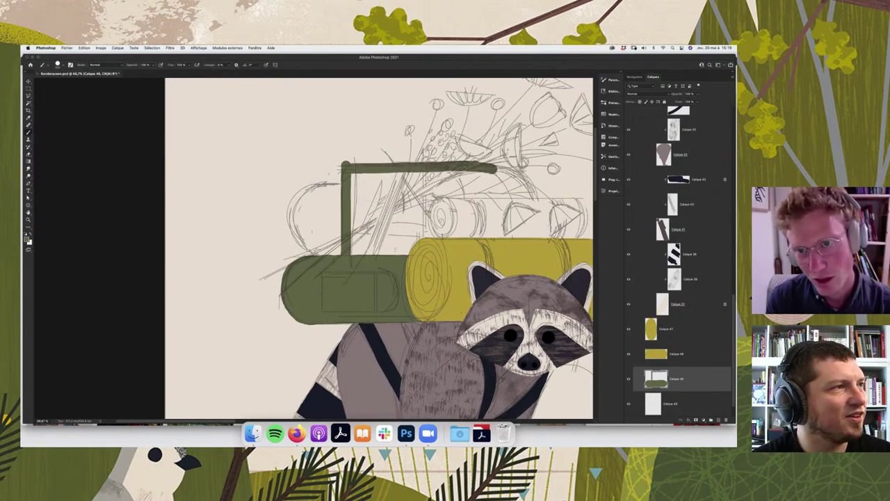
pyautogui.moveTo(495, 167)
pyautogui.mouseDown()
pyautogui.moveTo(518, 174)
pyautogui.moveTo(540, 238)
pyautogui.mouseUp()
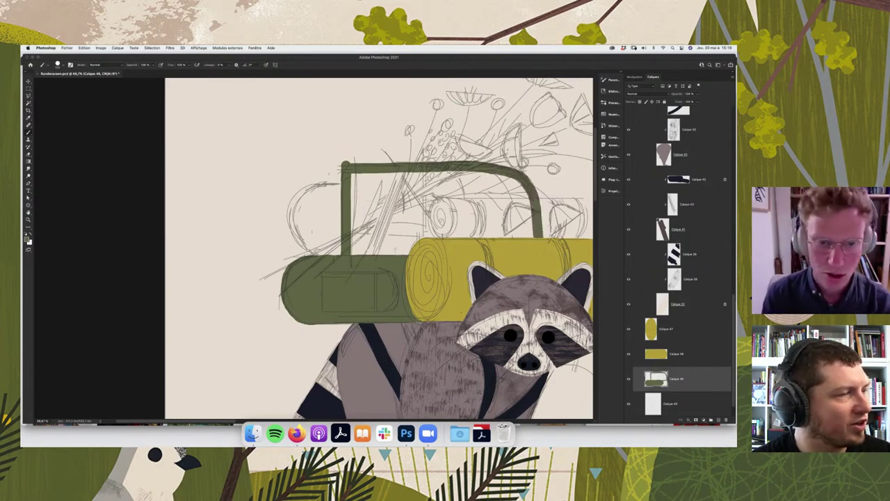
# - Fill the outlined bag solid dark green, then zoom out to the whole illustration
pyautogui.press('l')
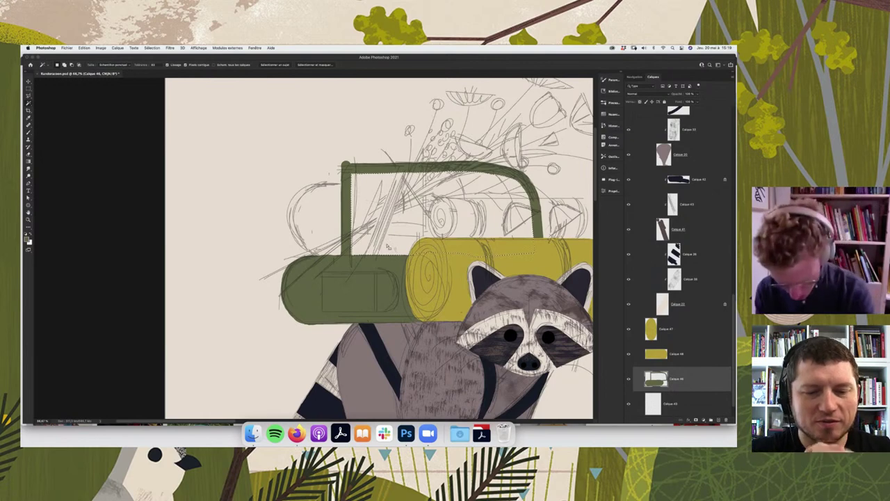
pyautogui.click(412, 190)
pyautogui.hotkey('alt', 'BackSpace')
pyautogui.press('b')
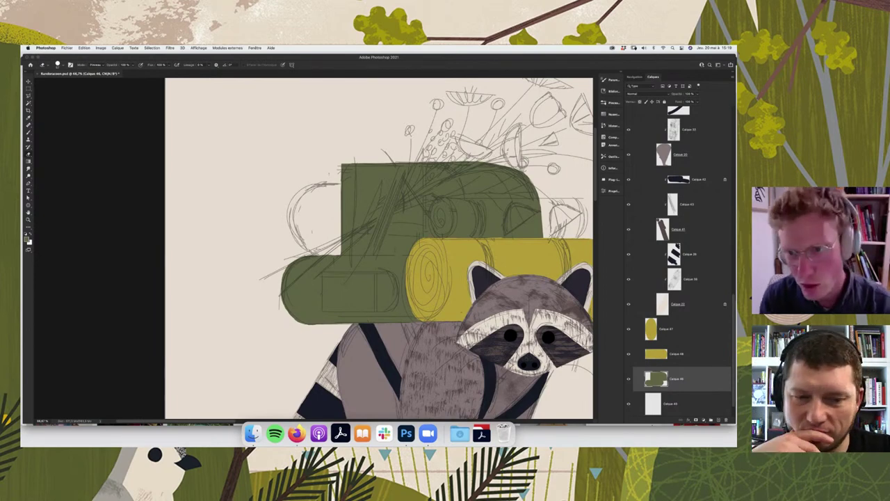
pyautogui.press('super+minus')
pyautogui.press('super+minus')
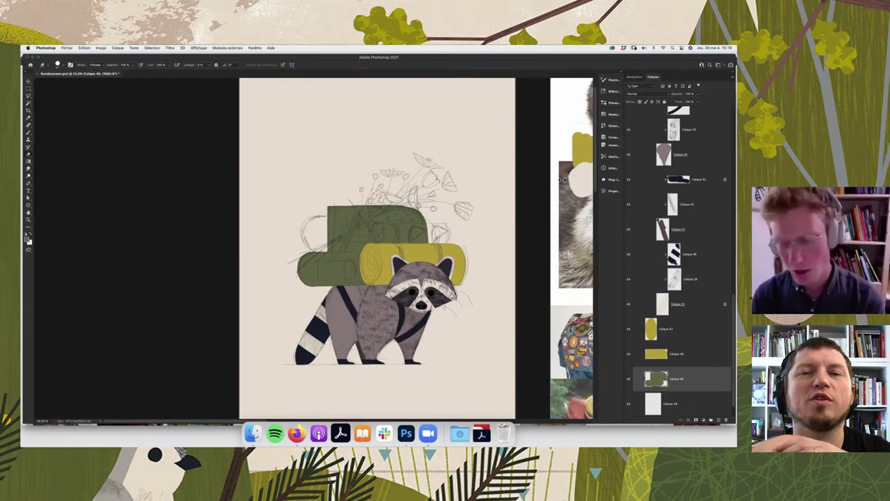
pyautogui.click(668, 403)
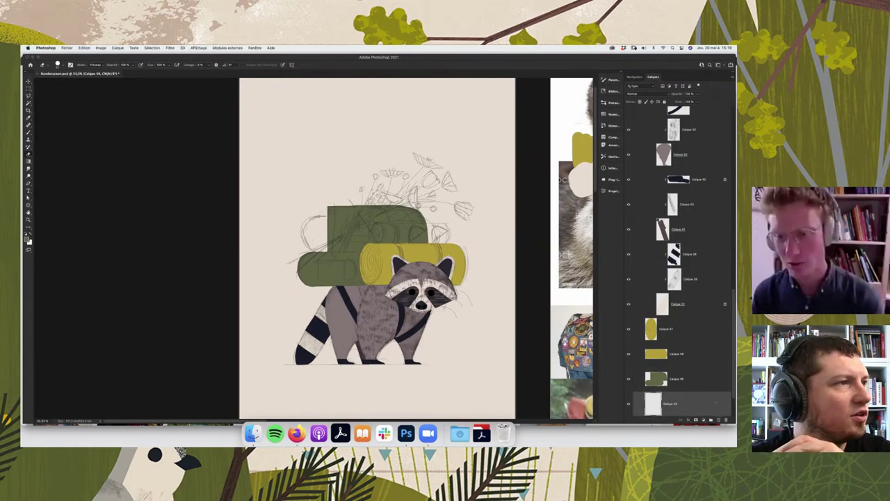
pyautogui.press('i')
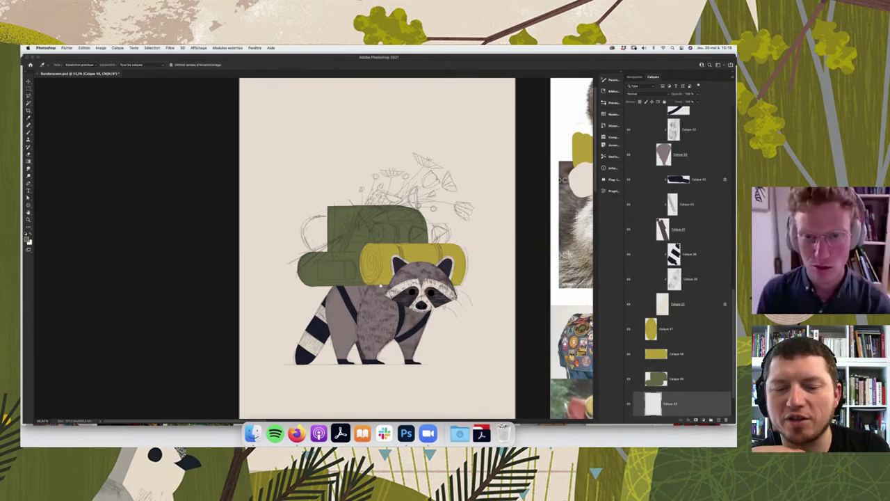
pyautogui.hscroll(5, 324, 248)
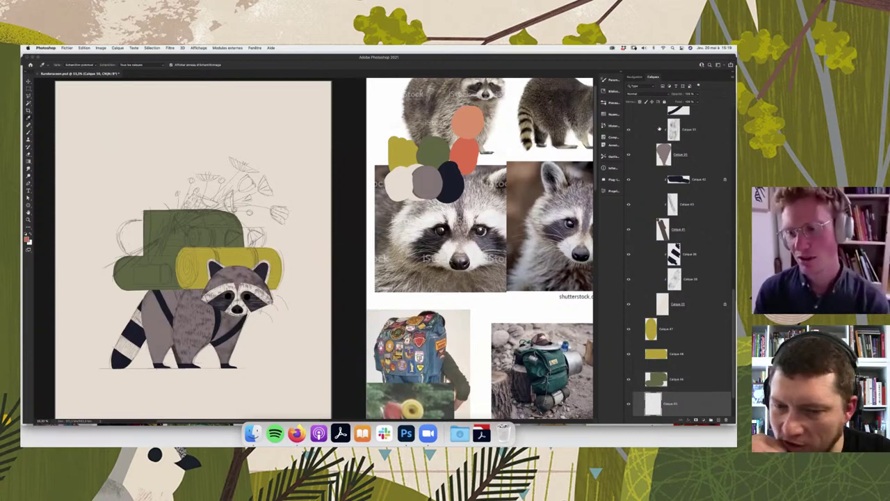
# - Fill Calque 46's green roll and bag with the orange-red palette colour
pyautogui.click(680, 380)
pyautogui.hotkey('alt', 'BackSpace')
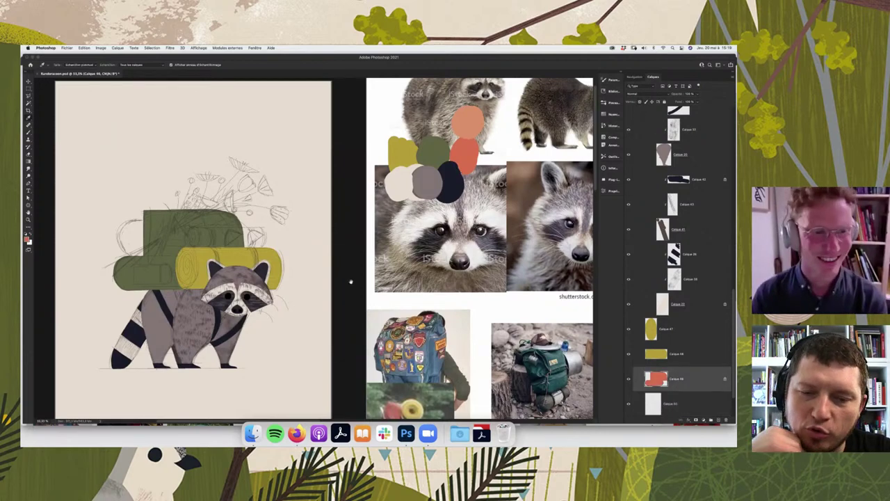
pyautogui.hscroll(-1, 351, 282)
pyautogui.hscroll(-2, 351, 282)
pyautogui.hscroll(-1, 351, 282)
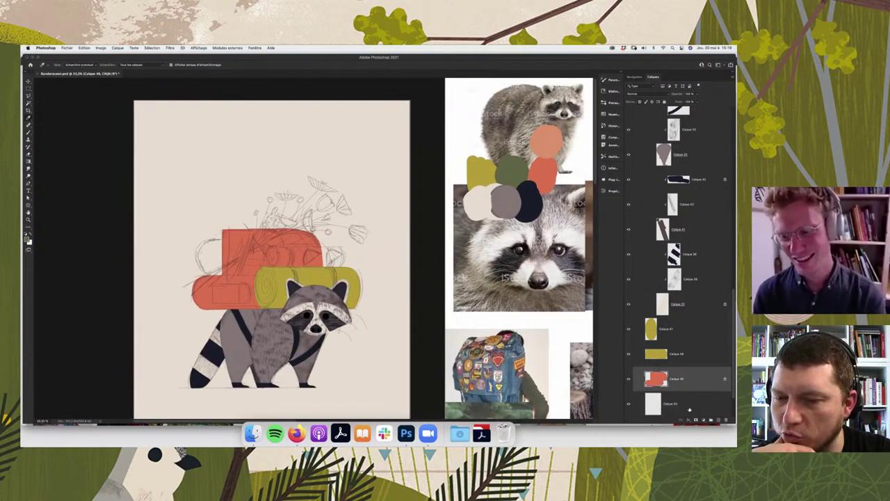
pyautogui.click(689, 409)
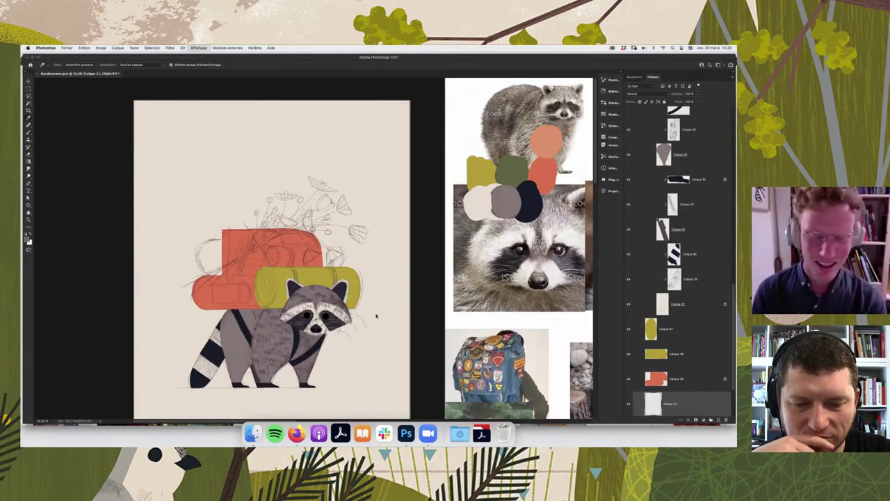
pyautogui.hotkey('ctrl', '+')
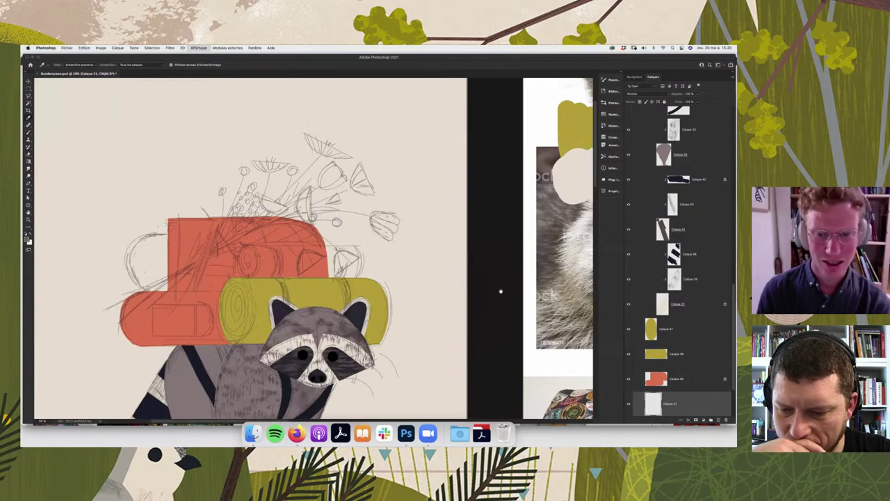
pyautogui.press('b')
pyautogui.hotkey('ctrl', '+')
pyautogui.hotkey('ctrl', '+')
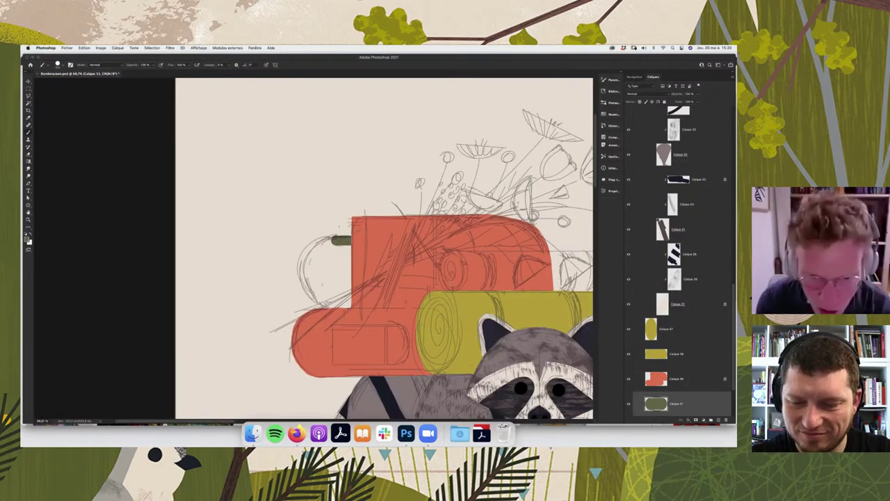
# - Draw a D-shaped green outline left of the orange-red bag and fill it solid green
pyautogui.moveTo(332, 239); pyautogui.dragTo(314, 242)
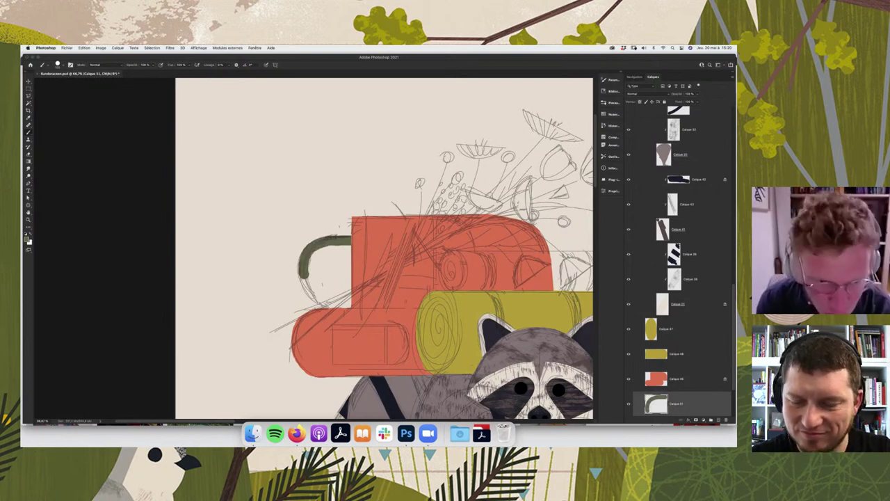
pyautogui.moveTo(306, 284); pyautogui.dragTo(338, 304)
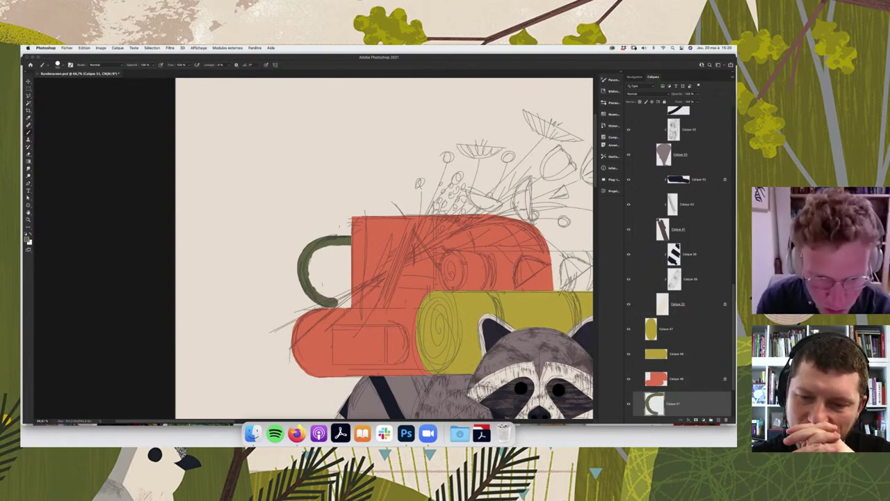
pyautogui.moveTo(338, 304)
pyautogui.mouseDown()
pyautogui.moveTo(350, 300)
pyautogui.moveTo(348, 240)
pyautogui.mouseUp()
pyautogui.press('w')
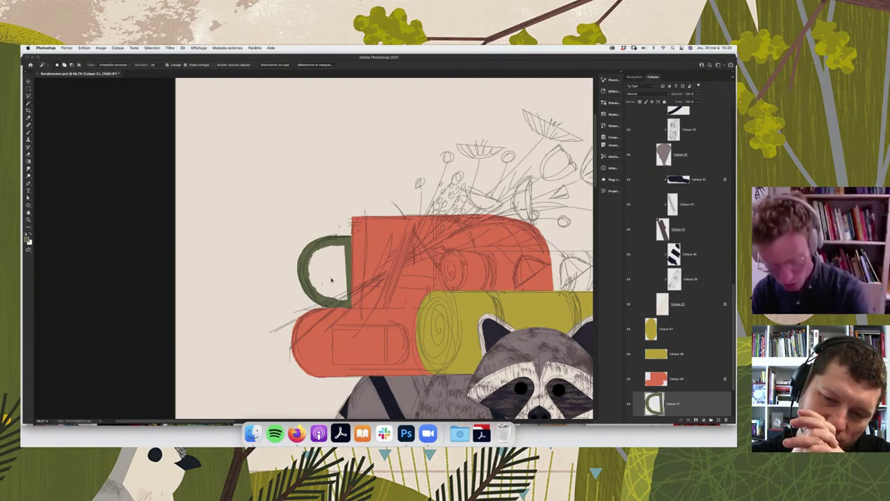
pyautogui.click(330, 273)
pyautogui.hotkey('alt', 'BackSpace')
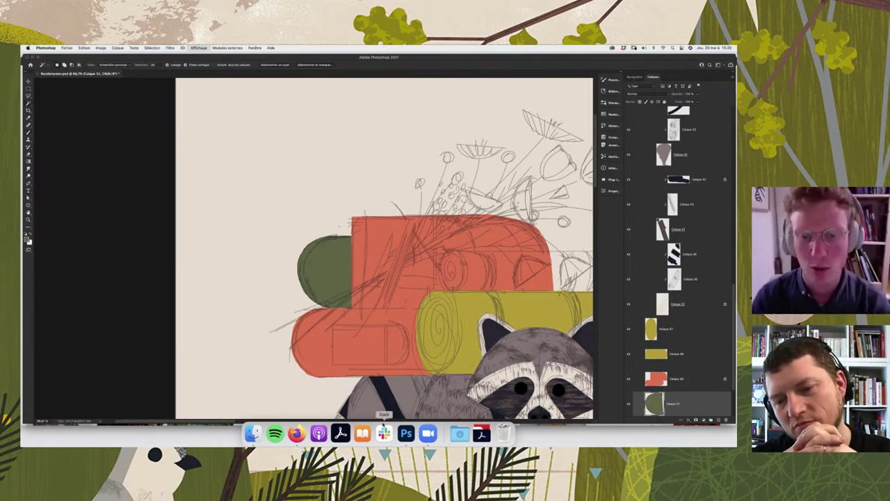
pyautogui.hotkey('ctrl', '-')
pyautogui.hotkey('ctrl', '-')
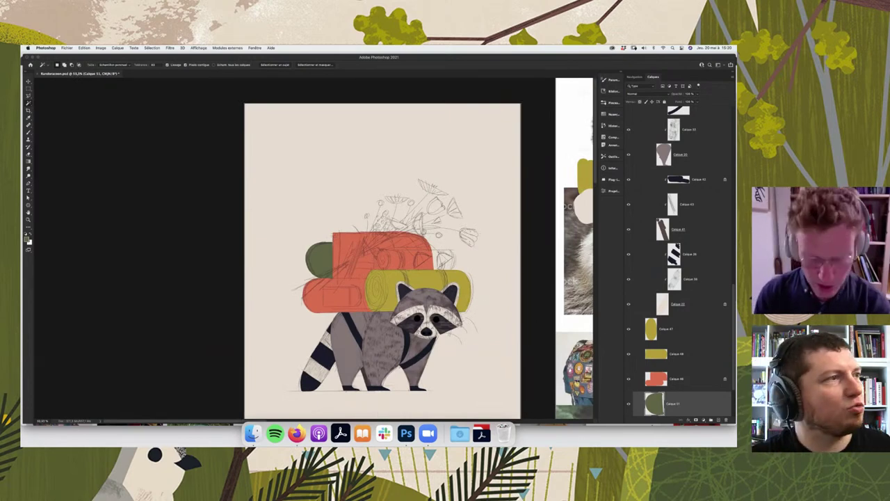
pyautogui.hotkey('ctrl', '+')
pyautogui.hotkey('ctrl', '+')
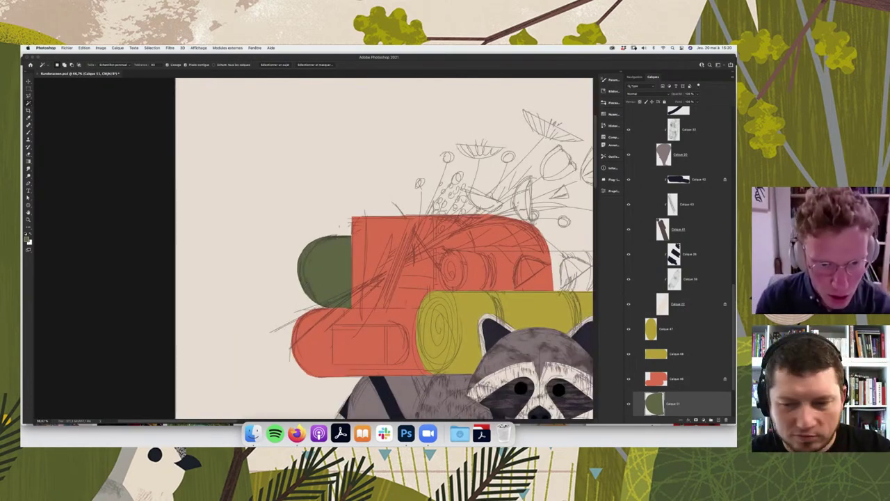
pyautogui.press('b')
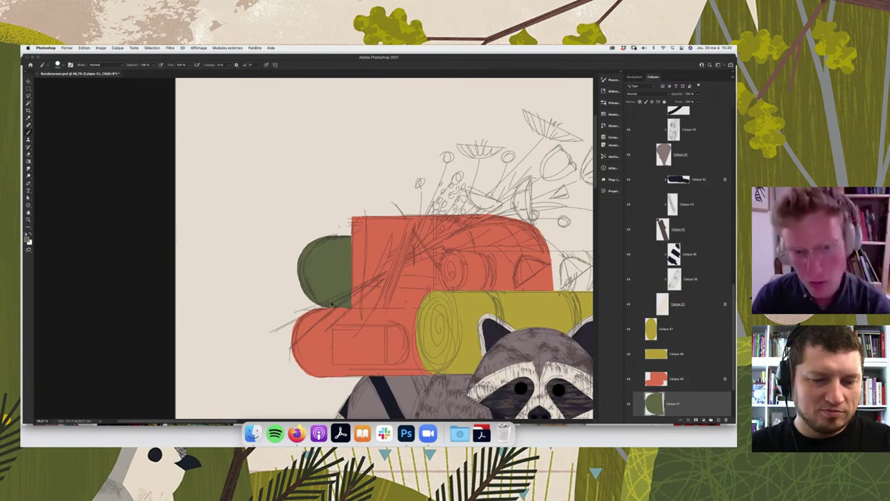
pyautogui.press('super+minus')
pyautogui.press('super+minus')
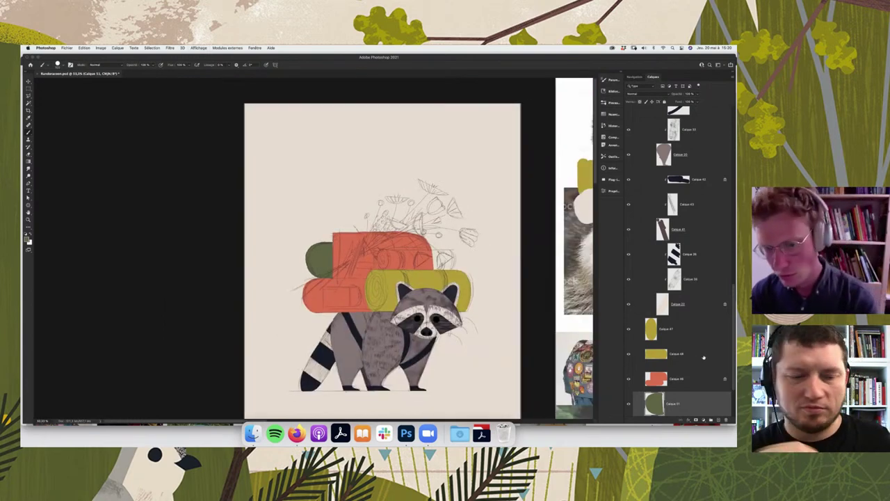
# - Add a new layer below the yellow roll and paint a small dark-green oval on the orange bag
pyautogui.click(703, 356)
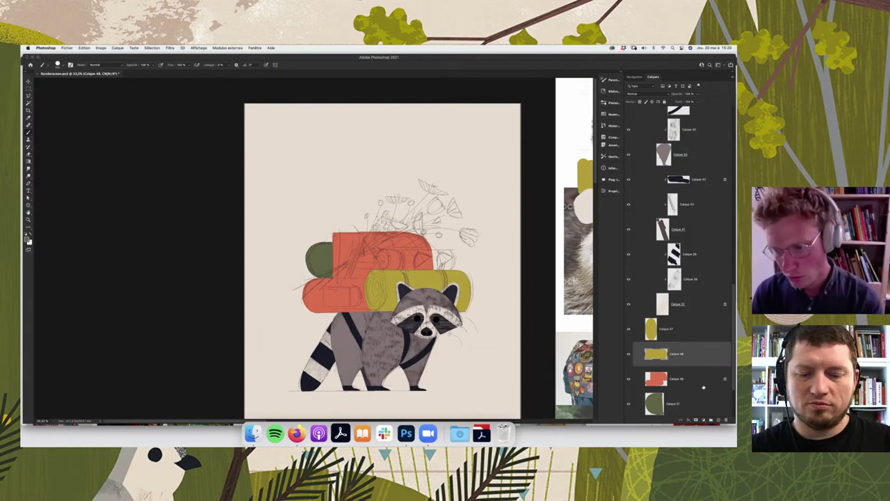
pyautogui.click(696, 379)
pyautogui.click(719, 420)
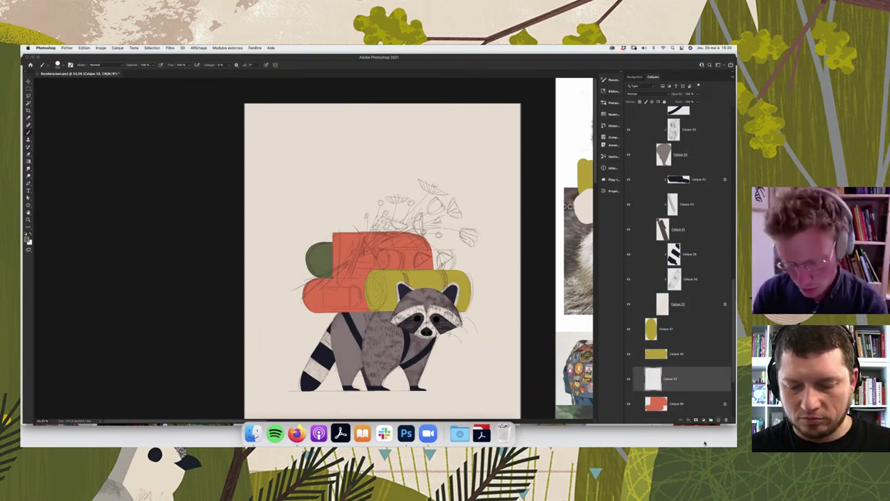
pyautogui.press('super+plus')
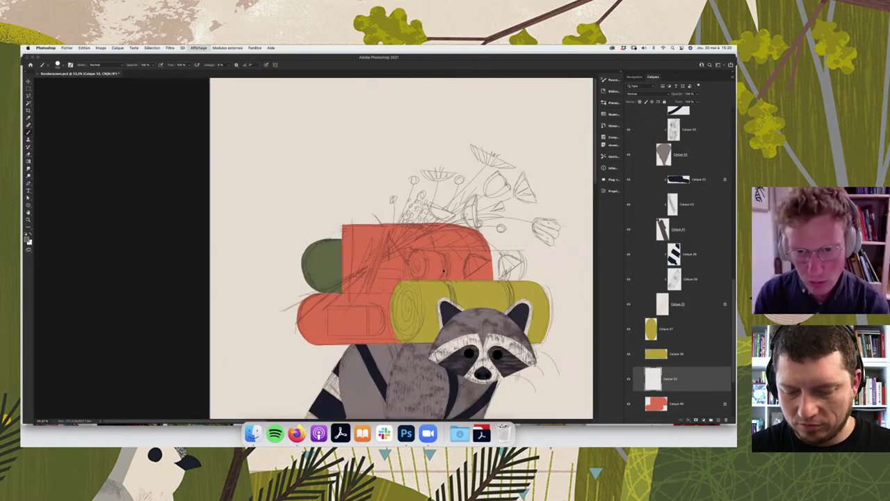
pyautogui.press('super+plus')
pyautogui.click(450, 257)
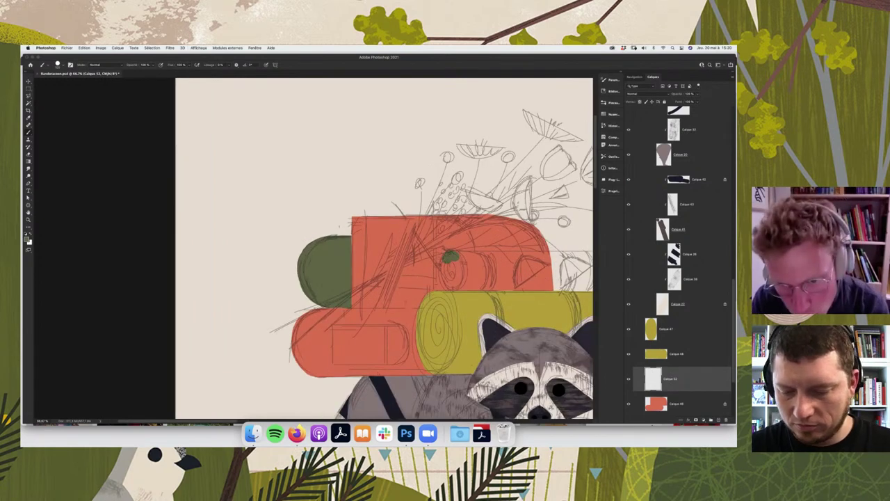
pyautogui.moveTo(456, 274)
pyautogui.mouseDown()
pyautogui.moveTo(459, 289)
pyautogui.moveTo(459, 259)
pyautogui.moveTo(452, 279)
pyautogui.mouseUp()
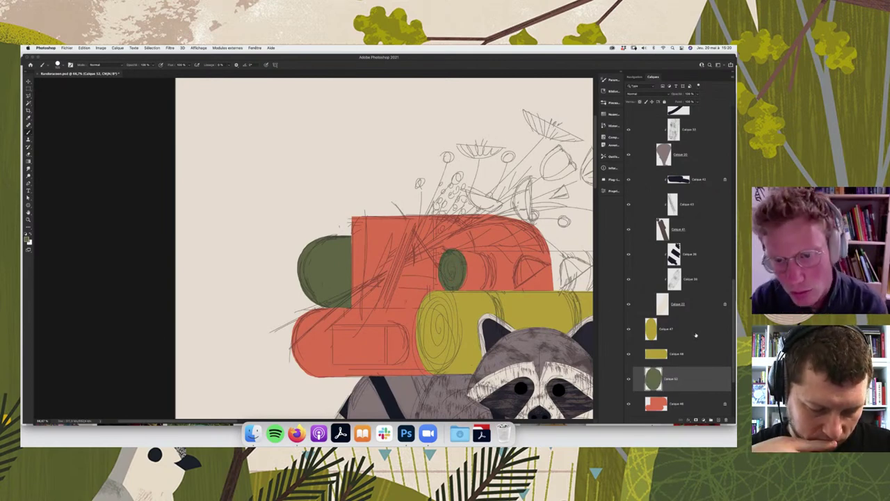
# - Scale the green oval down slightly with Free Transform
pyautogui.press('super+plus')
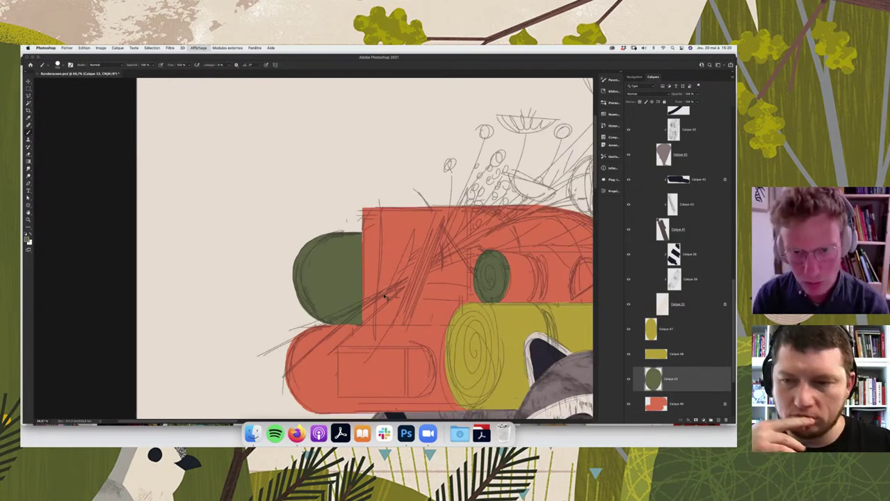
pyautogui.press('super+plus')
pyautogui.press('super+t')
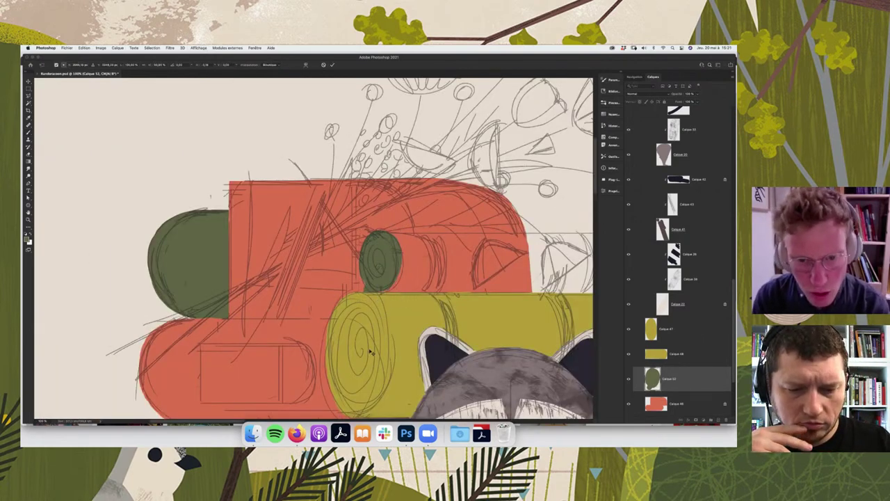
pyautogui.press('Return')
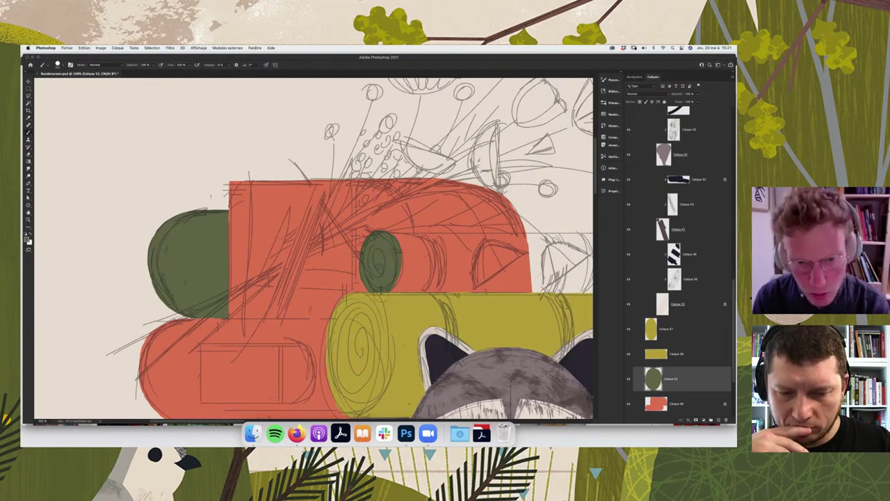
pyautogui.press('super+t')
pyautogui.moveTo(402, 292); pyautogui.dragTo(385, 297)
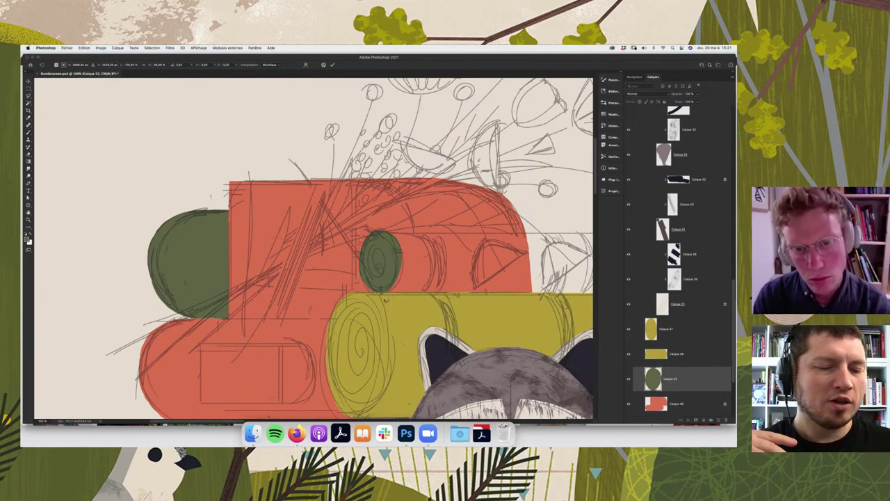
pyautogui.press('Return')
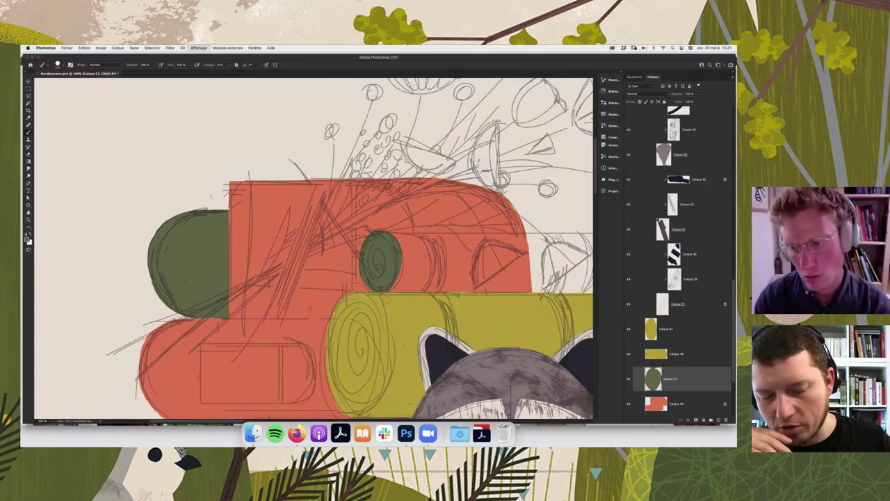
pyautogui.press('super+minus')
pyautogui.press('super+minus')
# - On a new layer, paint an olive-green roll across the orange bag above the yellow one
pyautogui.click(716, 405)
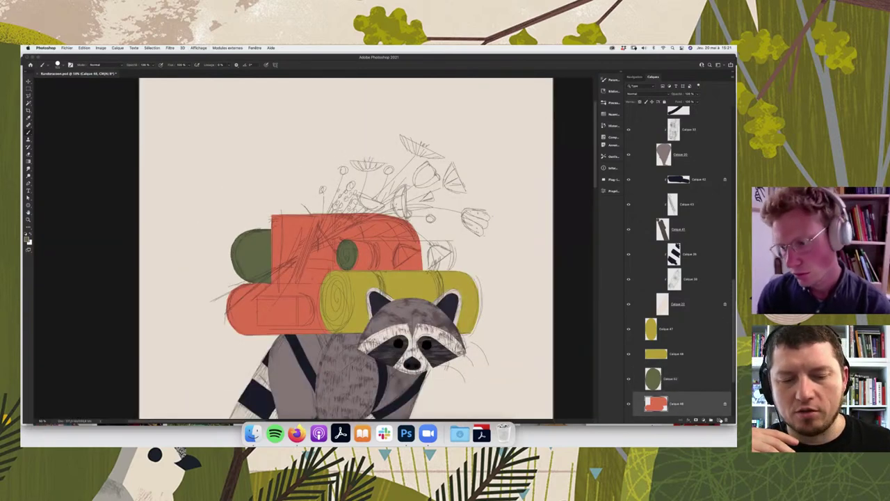
pyautogui.press('super+alt+shift+n')
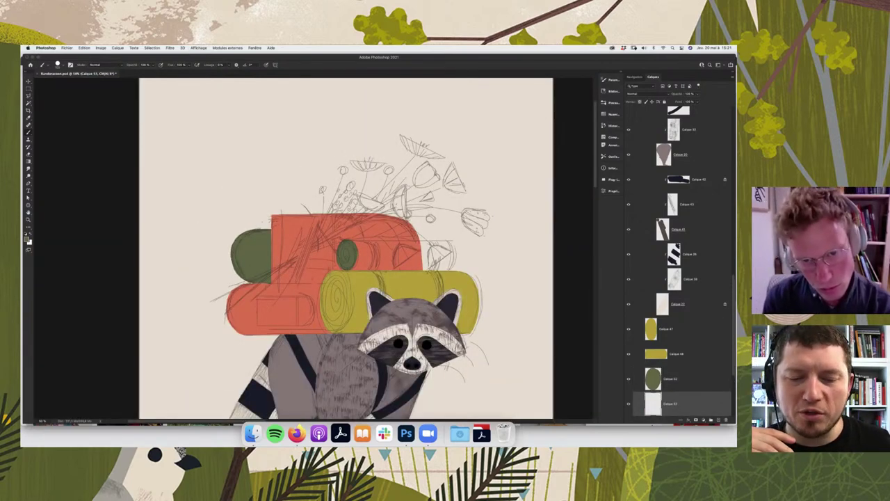
pyautogui.moveTo(352, 242); pyautogui.dragTo(441, 241)
pyautogui.press('super+z')
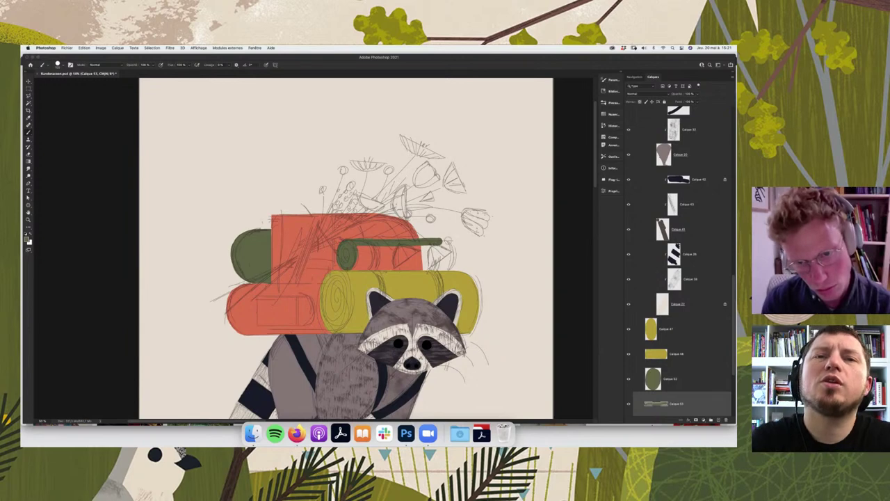
pyautogui.press('e')
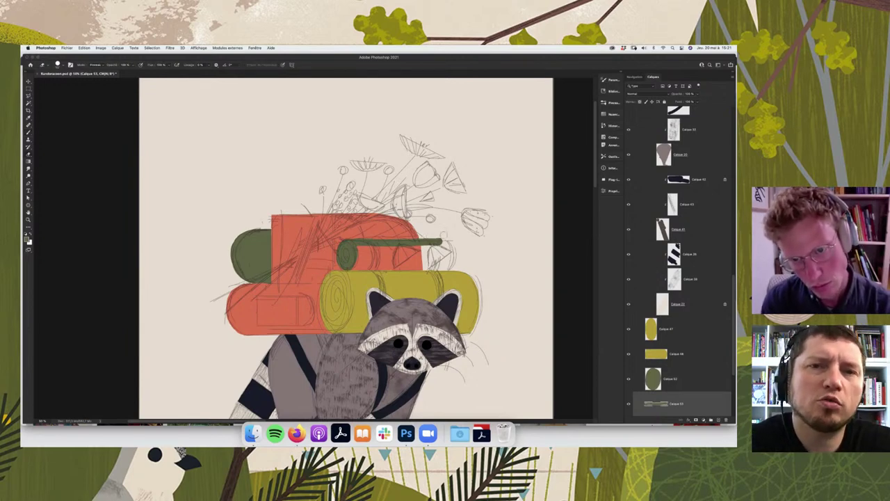
pyautogui.press('b')
pyautogui.moveTo(449, 241); pyautogui.dragTo(455, 244)
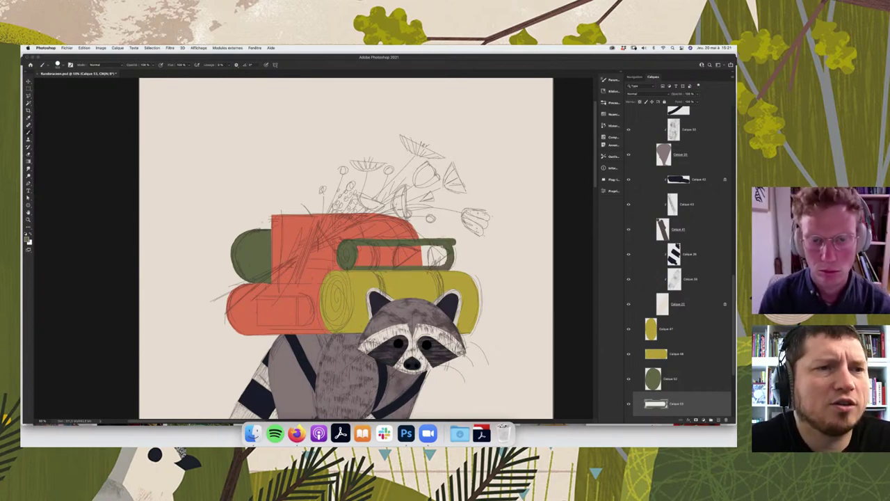
pyautogui.moveTo(361, 249)
pyautogui.mouseDown()
pyautogui.moveTo(446, 249)
pyautogui.moveTo(360, 256)
pyautogui.mouseUp()
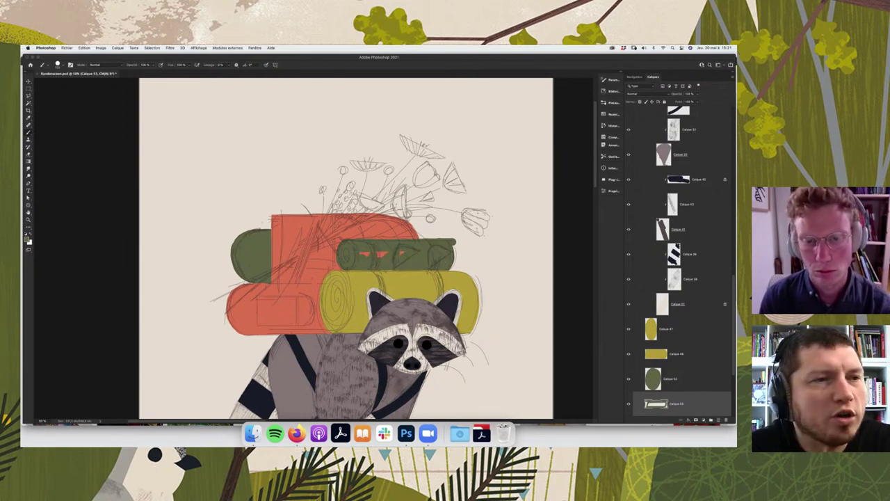
pyautogui.hotkey('ctrl', 'z')
pyautogui.press('e')
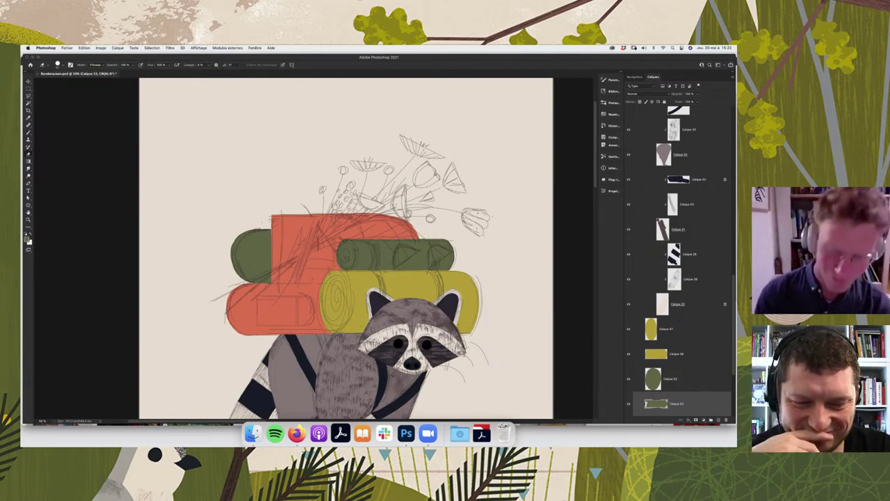
pyautogui.hotkey('ctrl', '-')
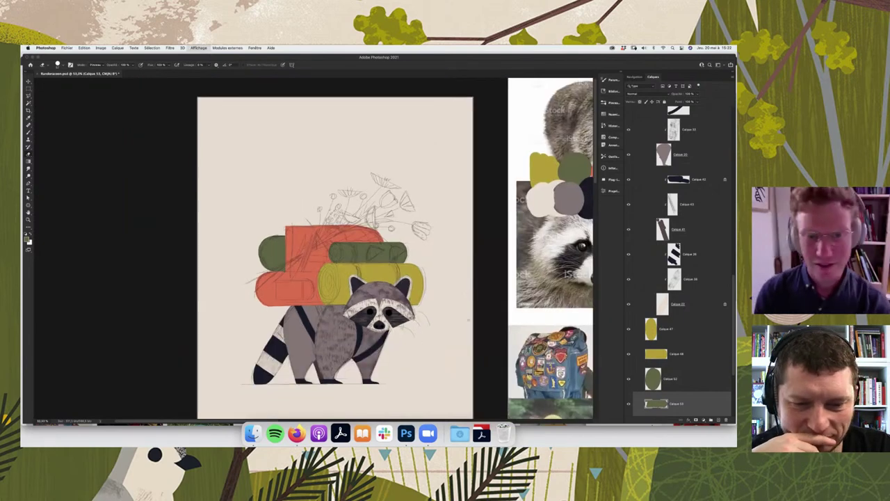
# - Add a new layer clipped to the orange bag's layer
pyautogui.hotkey('ctrl', '-')
pyautogui.scroll(-5, 719, 336)
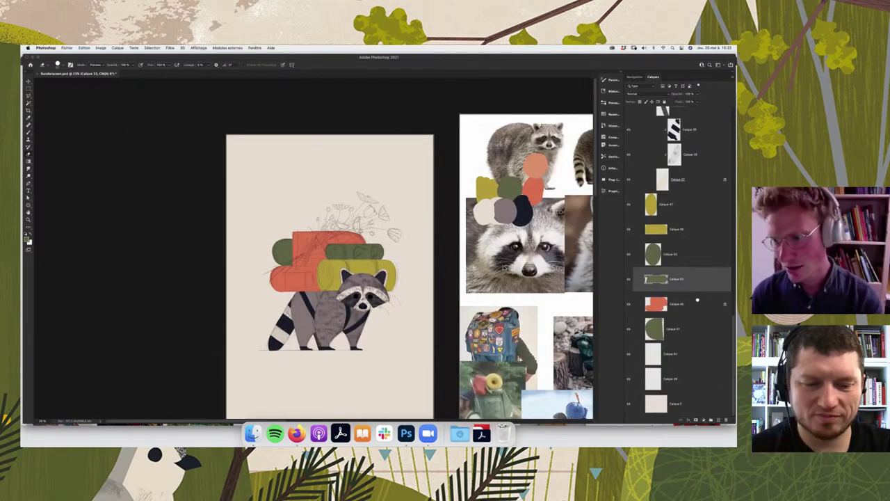
pyautogui.click(719, 304)
pyautogui.click(720, 420)
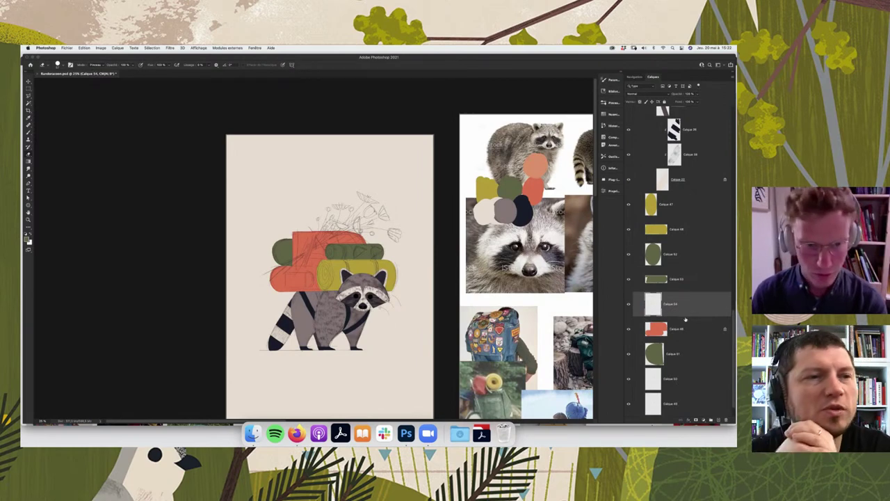
pyautogui.keyDown('alt'); pyautogui.click(689, 315); pyautogui.keyUp('alt')
pyautogui.press('v')
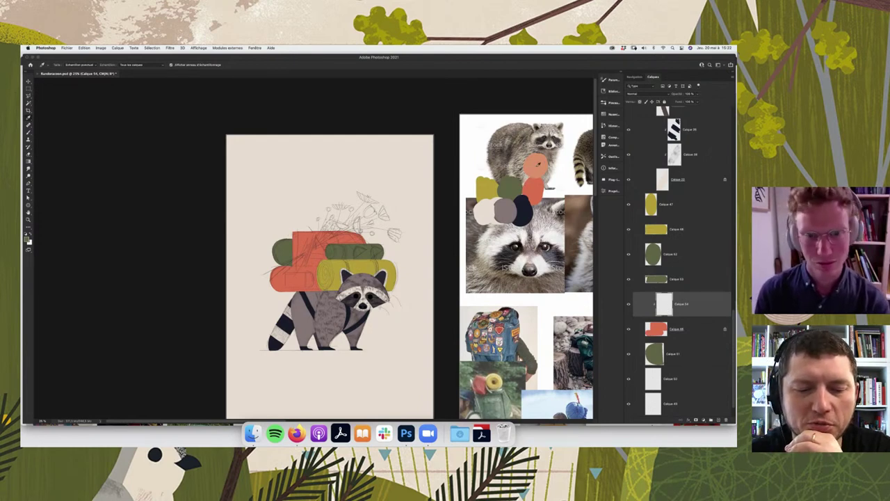
# - Paint a pale peach rounded pocket patch with a seam on the lower orange bag
pyautogui.press('super+plus')
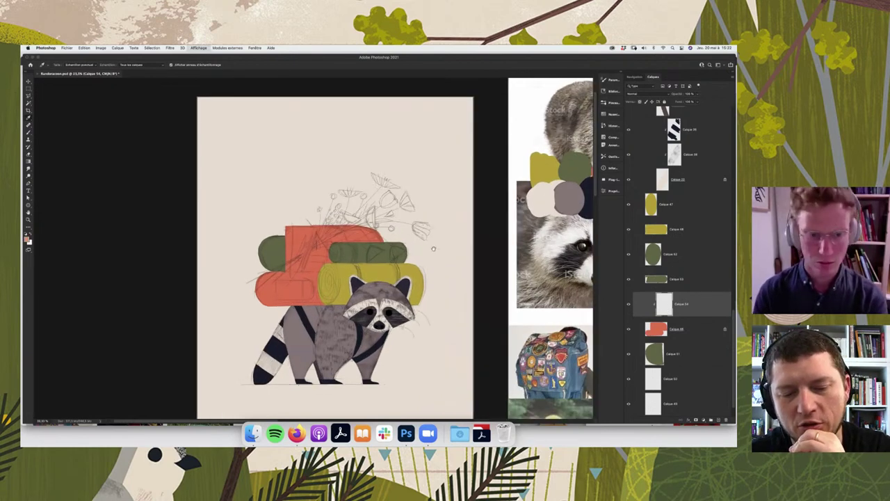
pyautogui.press('super+plus')
pyautogui.press('super+plus')
pyautogui.press('super+plus')
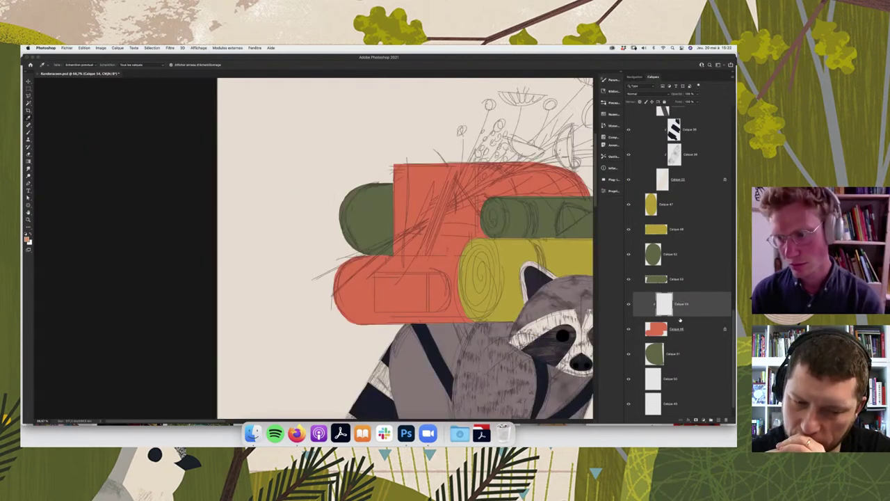
pyautogui.press('b')
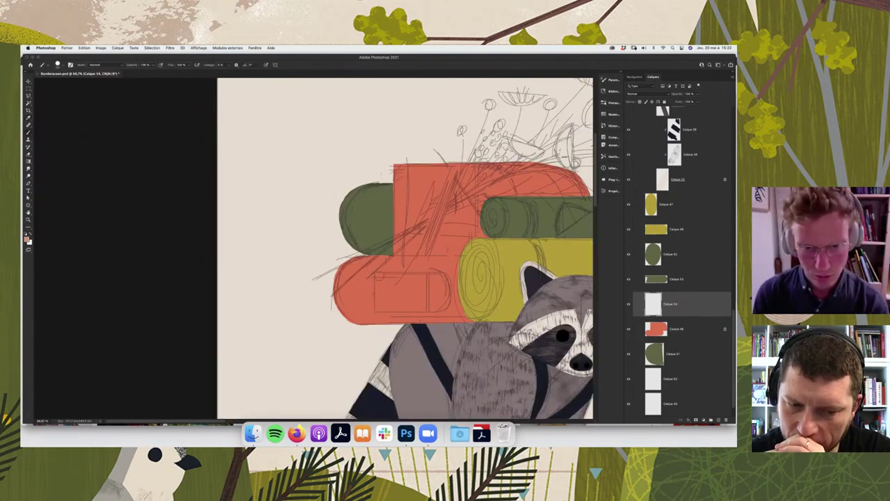
pyautogui.moveTo(379, 269); pyautogui.dragTo(379, 304)
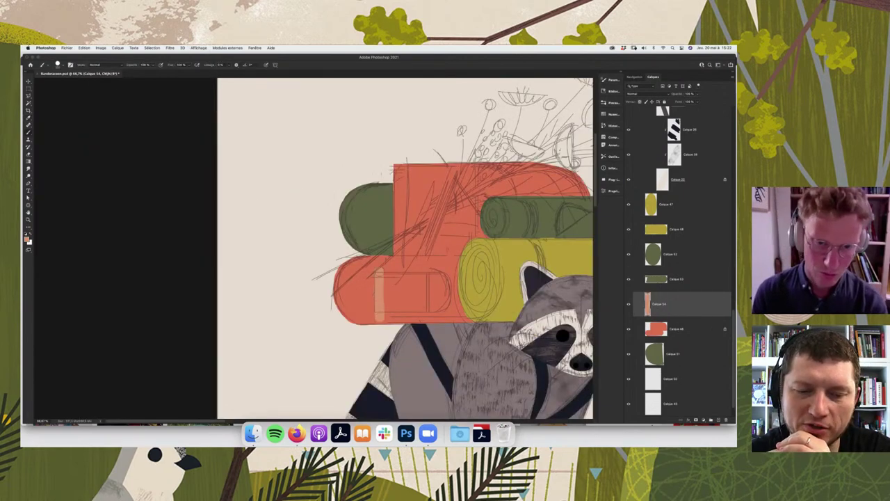
pyautogui.press('super+z')
pyautogui.moveTo(368, 276)
pyautogui.mouseDown()
pyautogui.moveTo(432, 277)
pyautogui.moveTo(448, 287)
pyautogui.mouseUp()
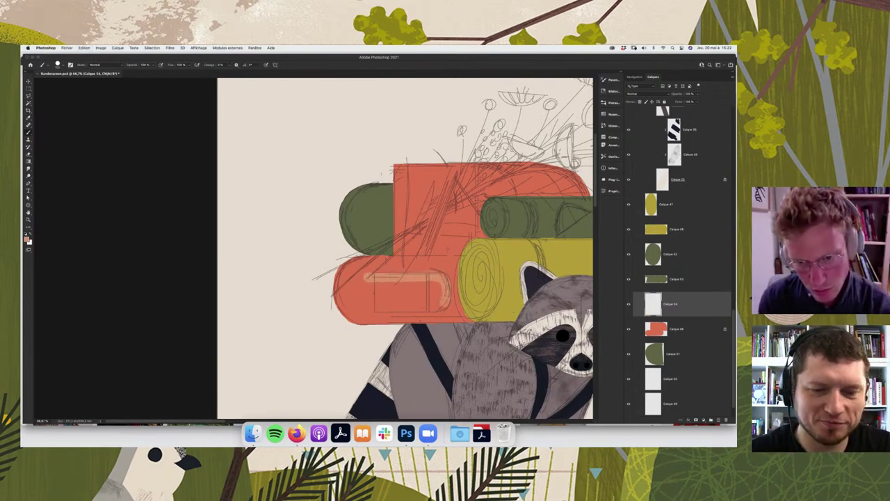
pyautogui.moveTo(364, 306); pyautogui.dragTo(396, 306)
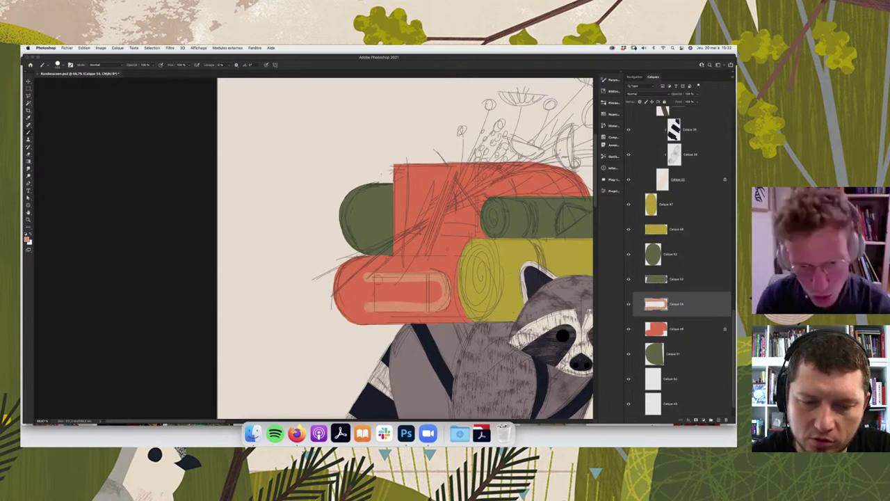
pyautogui.moveTo(379, 274)
pyautogui.mouseDown()
pyautogui.moveTo(381, 308)
pyautogui.moveTo(437, 301)
pyautogui.mouseUp()
pyautogui.press('e')
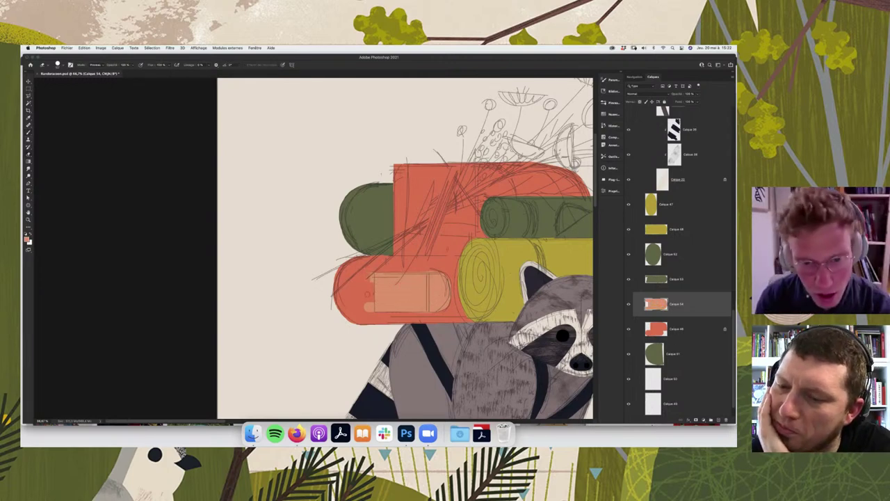
pyautogui.click(368, 304)
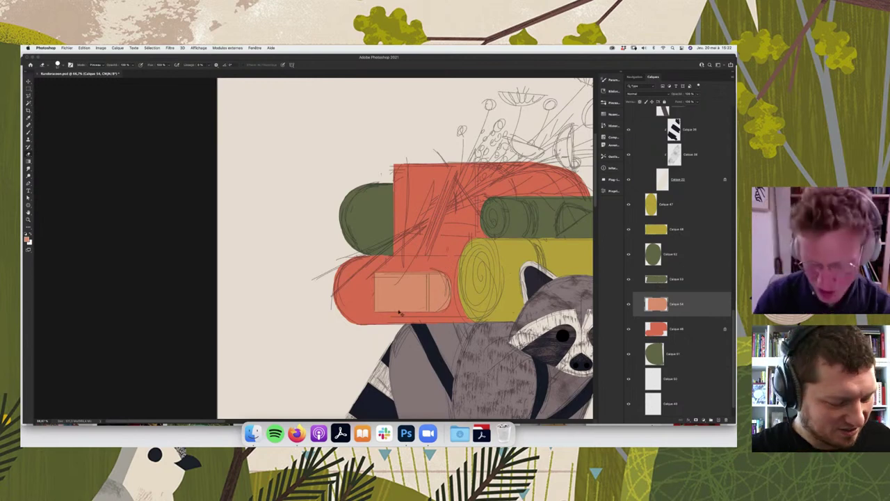
pyautogui.press('super+minus')
pyautogui.press('super+minus')
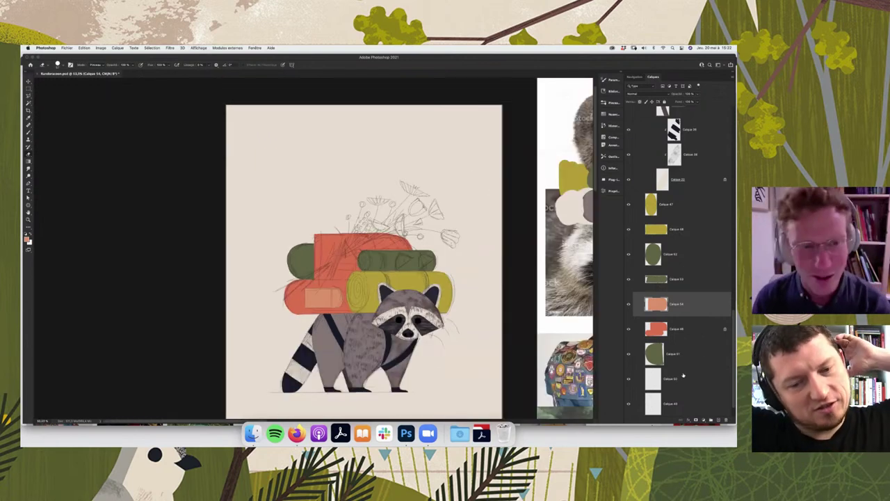
# - Add a clipped layer above the orange bag and try a red arc, then undo it
pyautogui.click(695, 330)
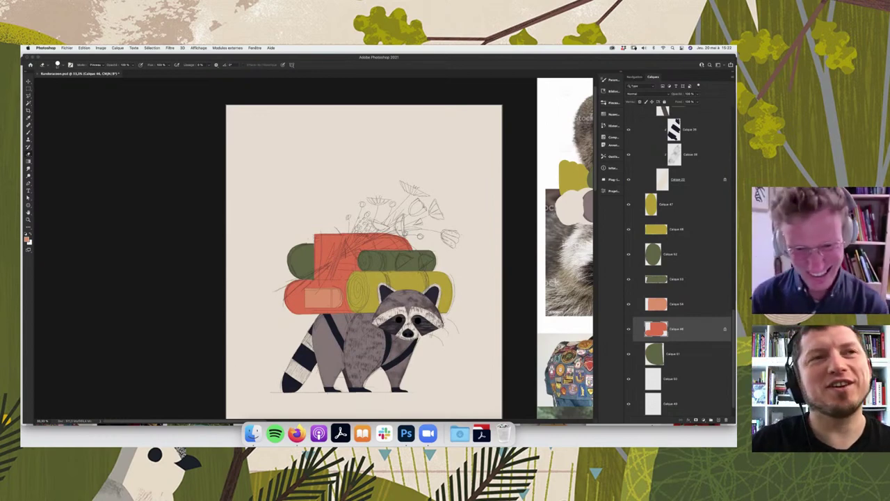
pyautogui.click(719, 420)
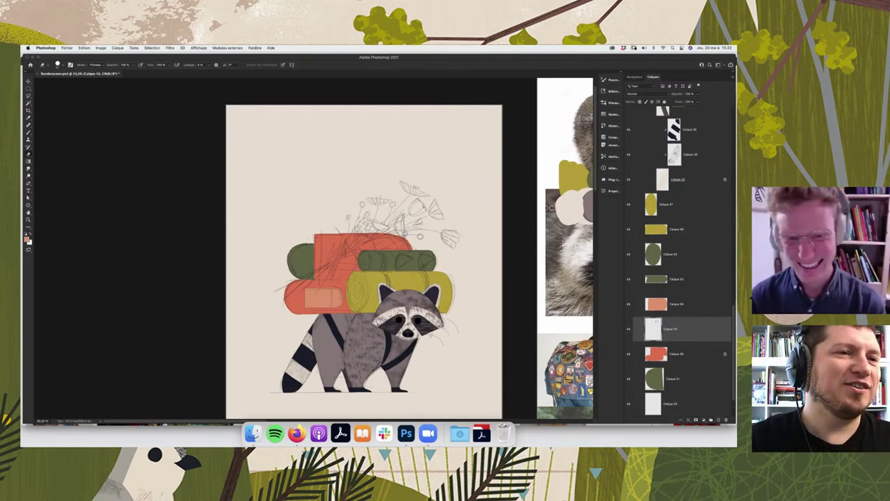
pyautogui.hotkey('ctrl', 'alt', 'g')
pyautogui.press('b')
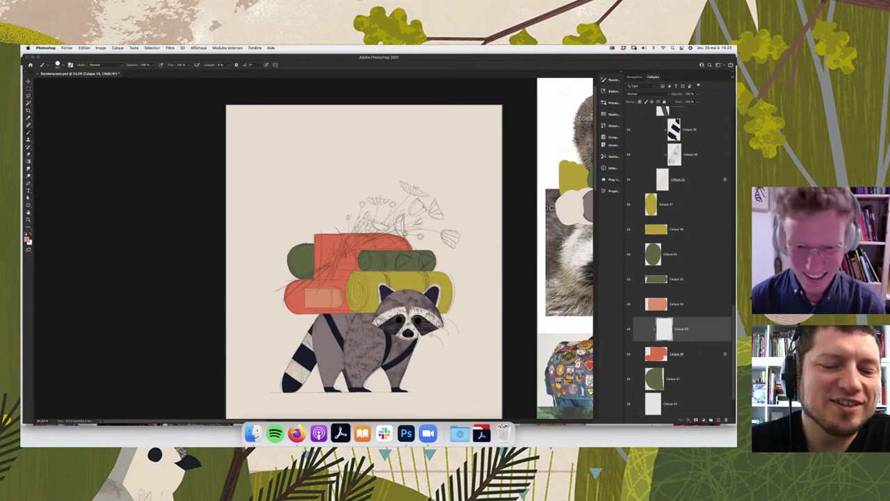
pyautogui.moveTo(369, 237); pyautogui.dragTo(386, 249)
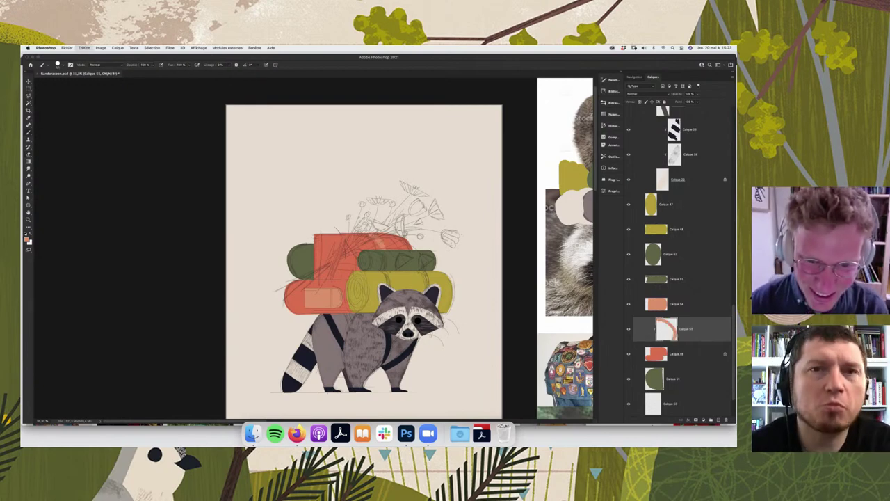
pyautogui.hotkey('ctrl', 'z')
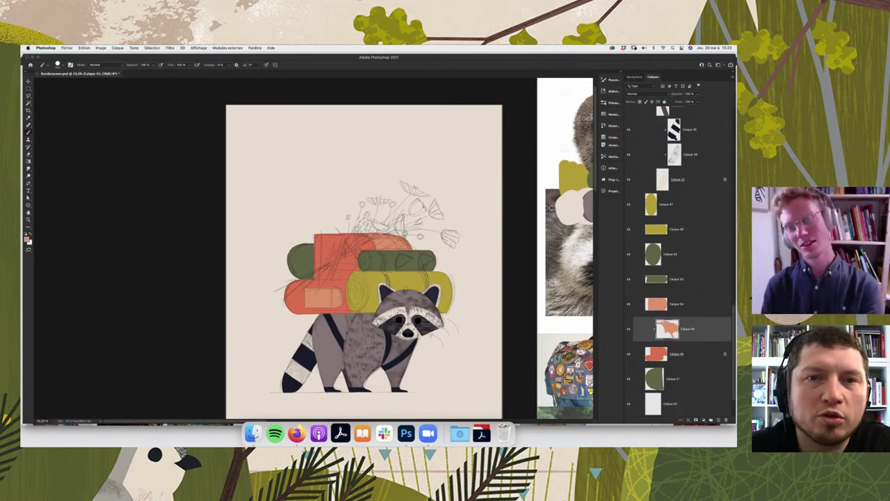
# - Create a fresh empty layer directly above the mustard-yellow roll layer
pyautogui.press('super+plus')
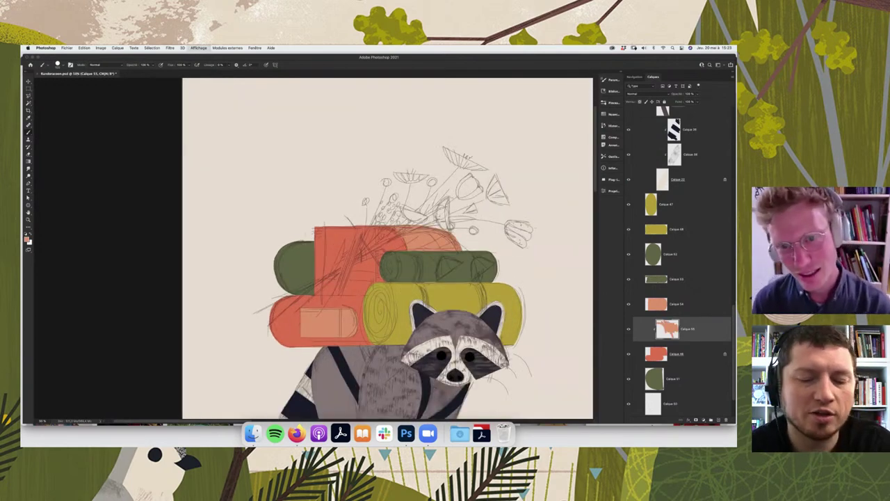
pyautogui.press('super+plus')
pyautogui.press('super+plus')
pyautogui.press('e')
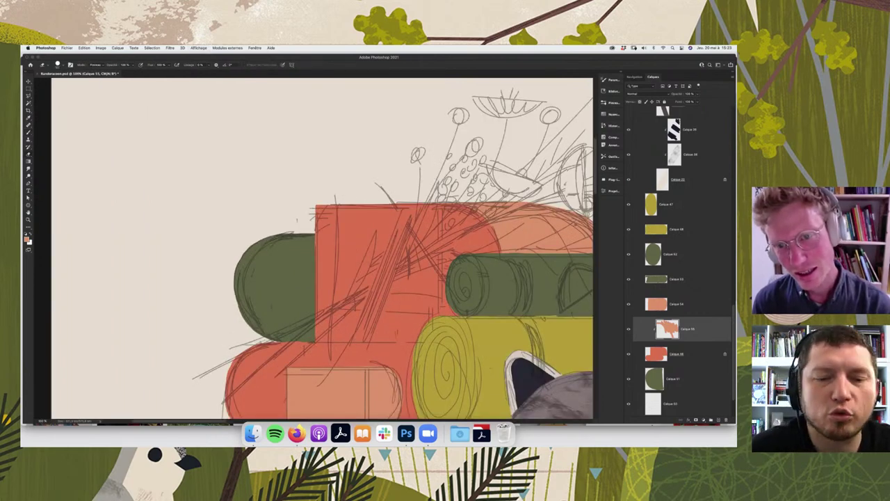
pyautogui.press('b')
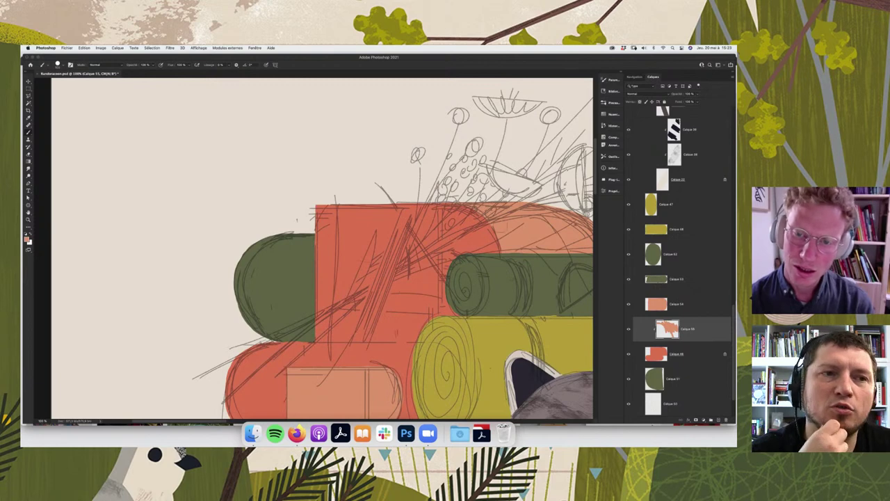
pyautogui.press('super+minus')
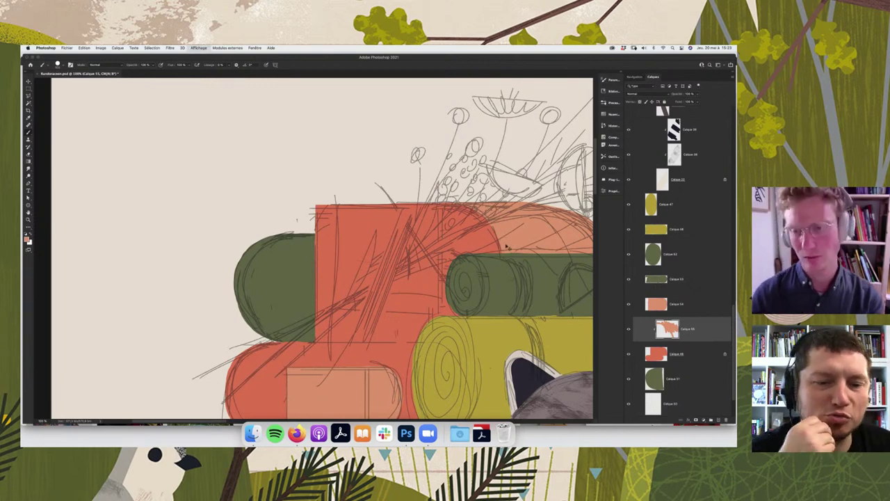
pyautogui.press('super+minus')
pyautogui.press('super+minus')
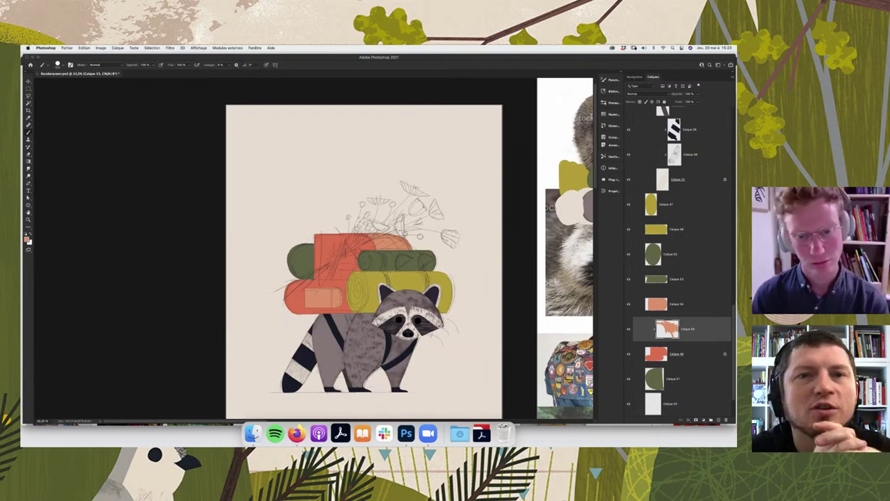
pyautogui.hscroll(3, 446, 285)
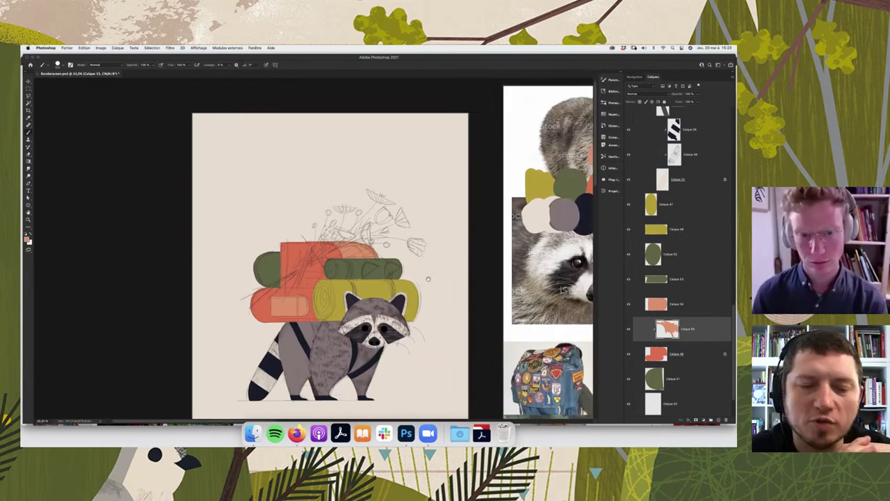
pyautogui.click(671, 228)
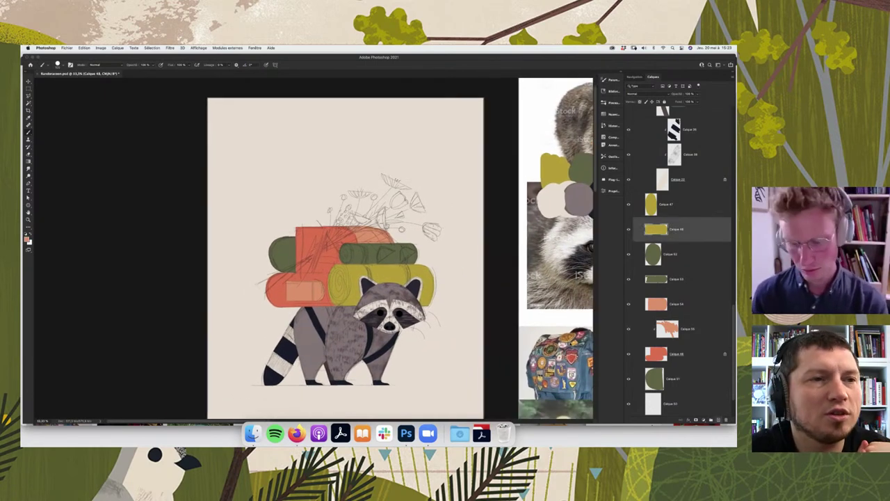
pyautogui.click(716, 420)
pyautogui.hscroll(3, 485, 236)
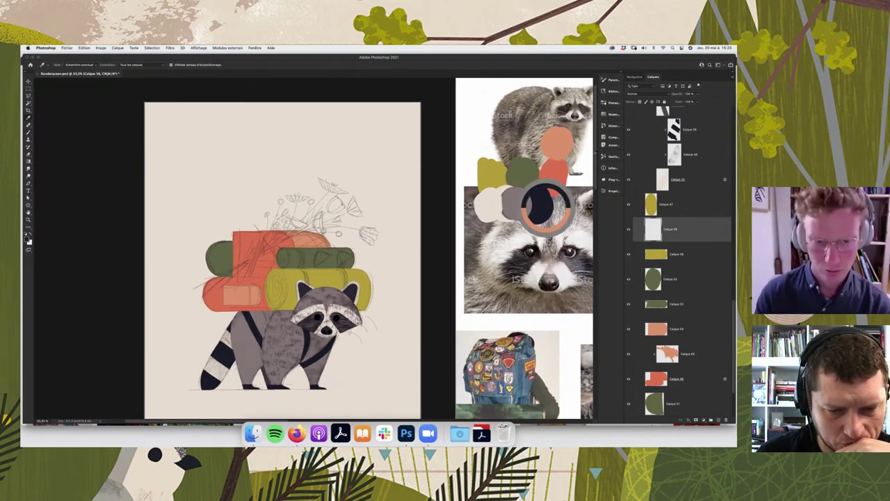
# - Choose a brush preset and size, then paint a dark curved strap over the yellow roll
pyautogui.press('super+plus')
pyautogui.press('super+plus')
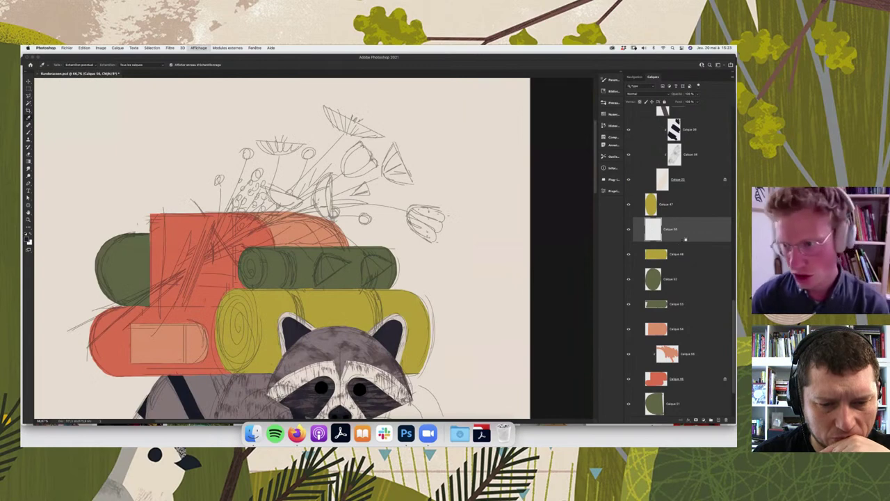
pyautogui.press('super+plus')
pyautogui.scroll(-3, 313, 250)
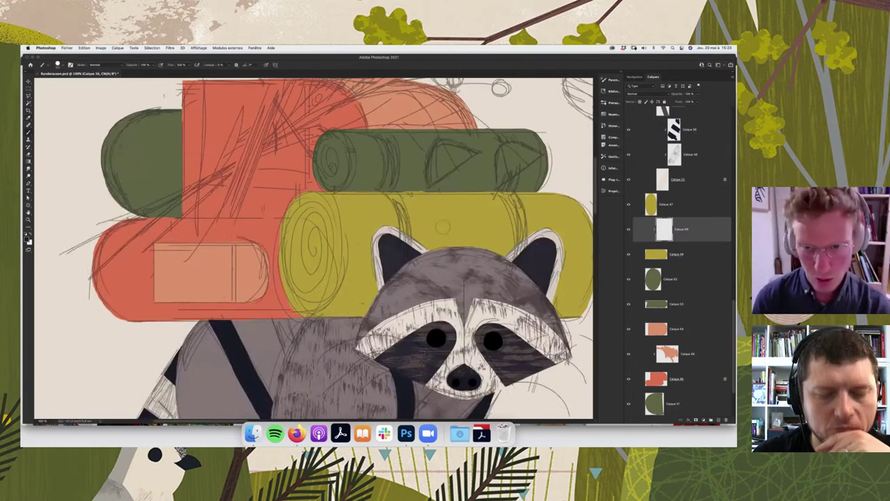
pyautogui.press('b')
pyautogui.rightClick(411, 219)
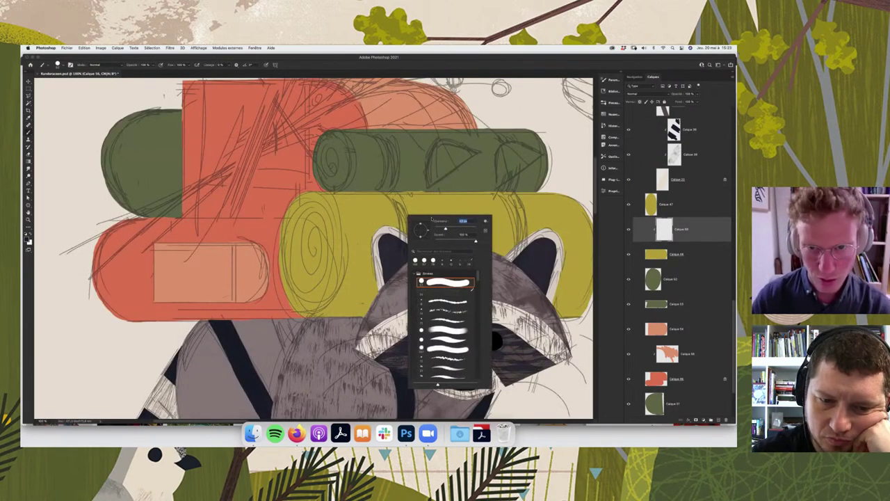
pyautogui.press('Up')
pyautogui.press('Up')
pyautogui.press('Up')
pyautogui.press('Return')
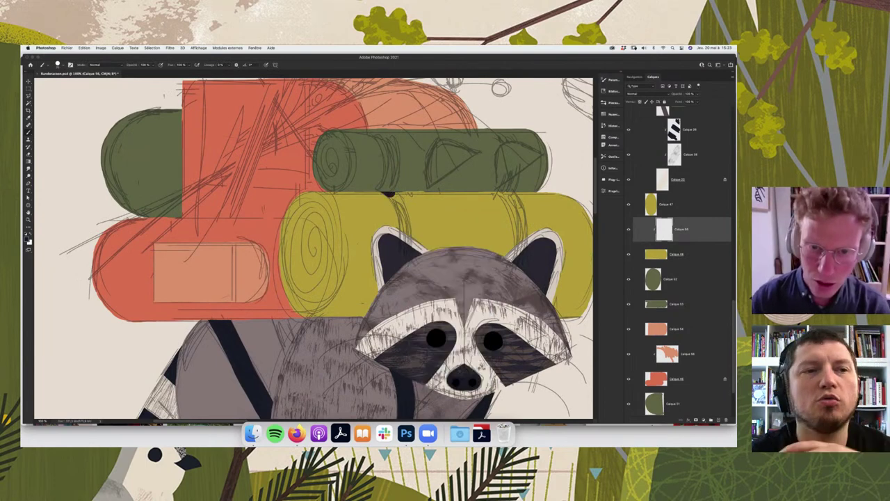
pyautogui.moveTo(383, 193); pyautogui.dragTo(415, 237)
# - Compare the yellow roll with and without the straps, keep both, and nudge them into place
pyautogui.hotkey('ctrl', 'z')
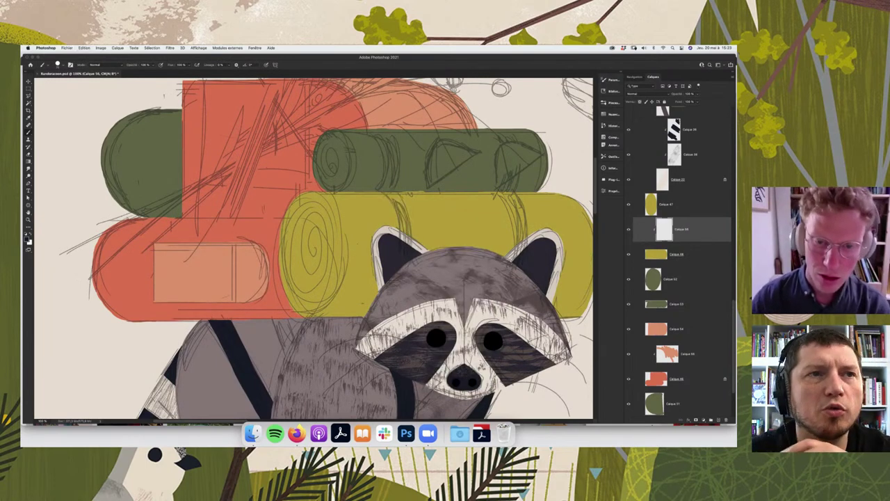
pyautogui.hotkey('ctrl', 'shift', 'z')
pyautogui.hotkey('ctrl', 'z')
pyautogui.hotkey('ctrl', 'shift', 'z')
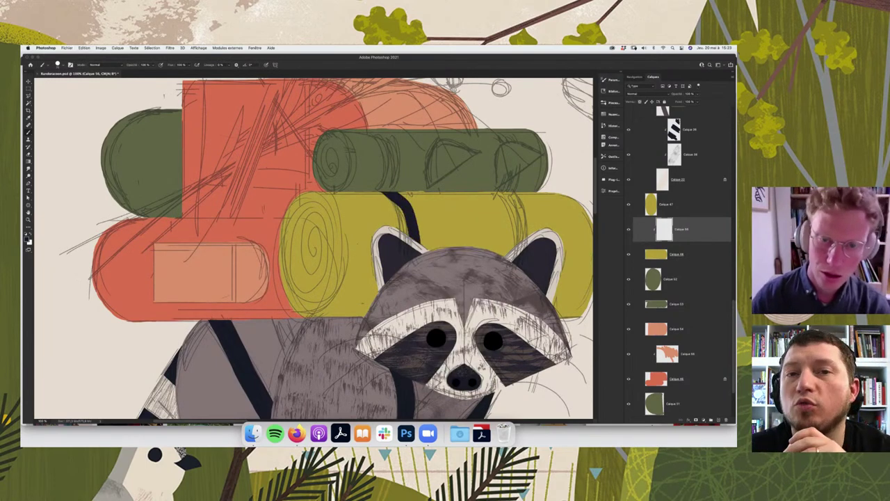
pyautogui.hotkey('ctrl', 'z')
pyautogui.hotkey('ctrl', 'shift', 'z')
pyautogui.hotkey('ctrl', 'z')
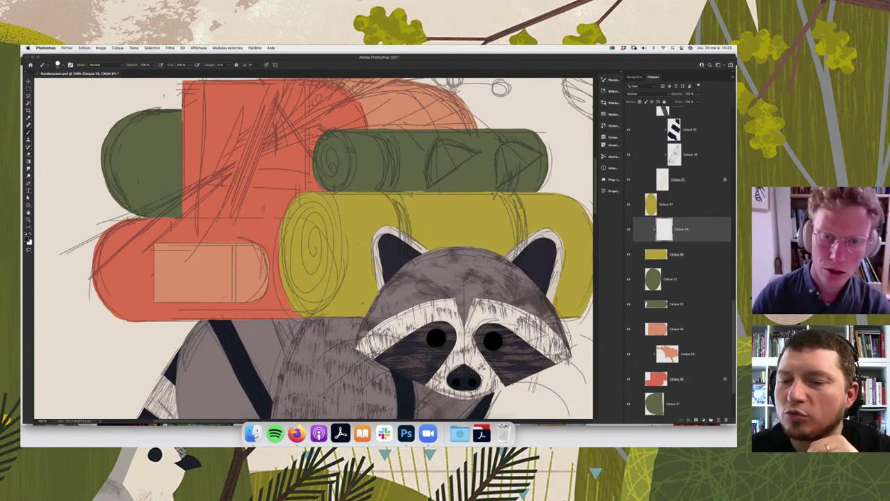
pyautogui.hotkey('ctrl', 'shift', 'z')
pyautogui.hotkey('ctrl', 'shift', 'z')
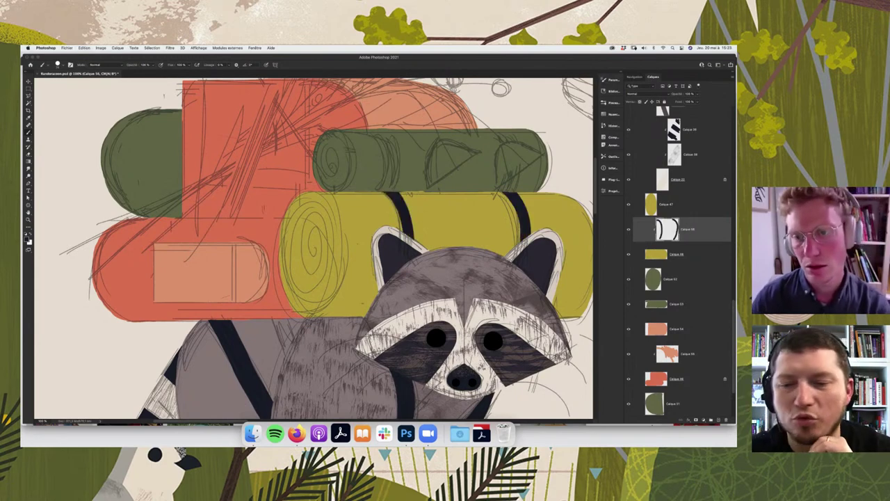
pyautogui.hotkey('ctrl', 'z')
pyautogui.hotkey('ctrl', 'shift', 'z')
pyautogui.hotkey('ctrl', 'z')
pyautogui.hotkey('ctrl', 'shift', 'z')
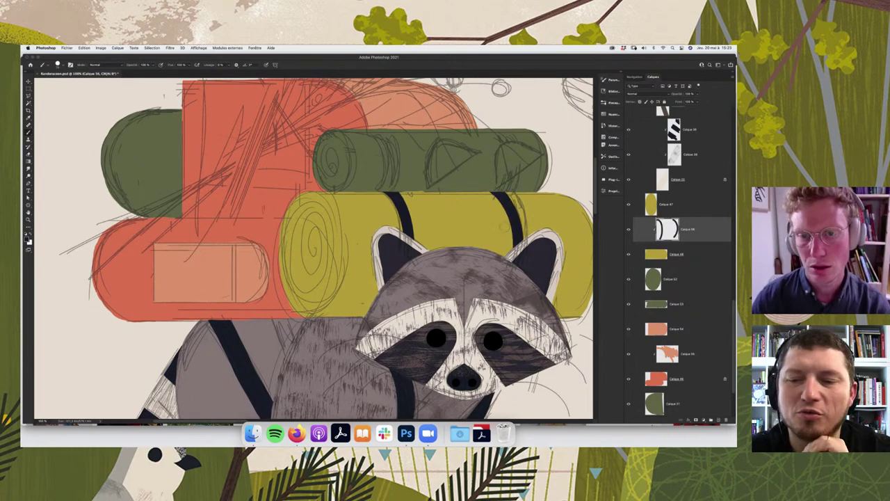
pyautogui.hotkey('ctrl', 'z')
pyautogui.hotkey('ctrl', 'shift', 'z')
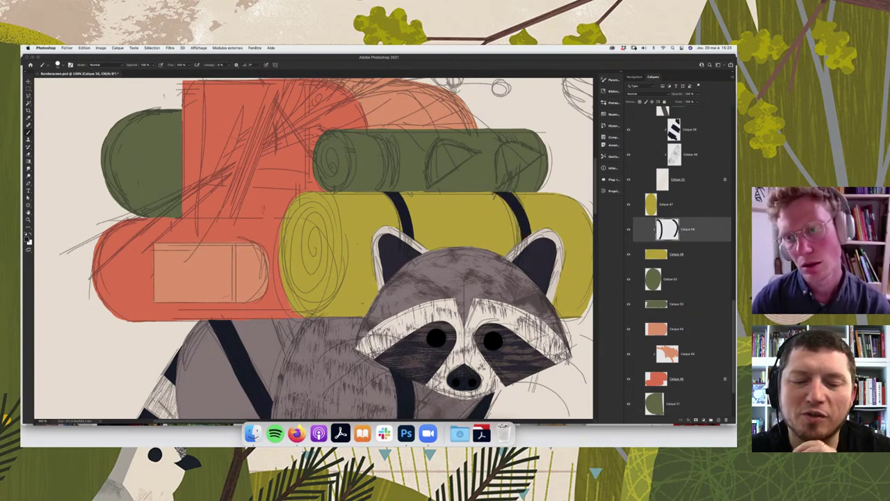
pyautogui.moveTo(523, 245); pyautogui.dragTo(527, 245)
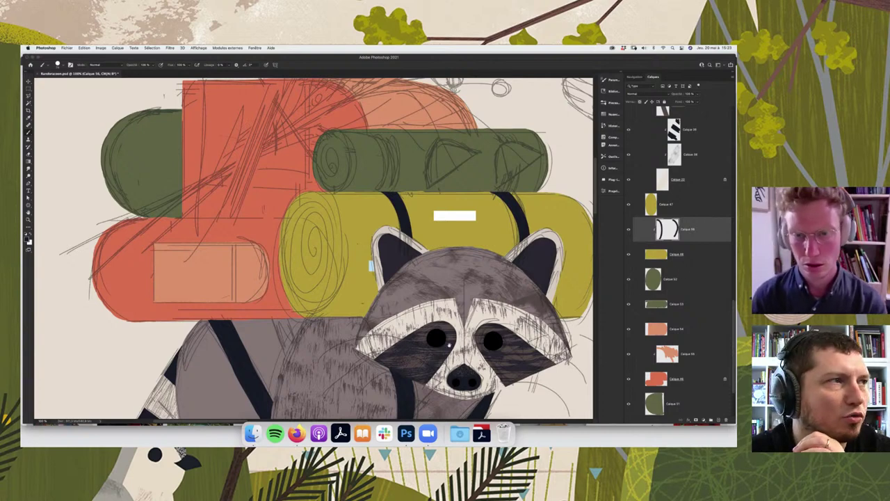
# - Add a new layer clipped to the green roll's layer
pyautogui.scroll(5, 312, 250)
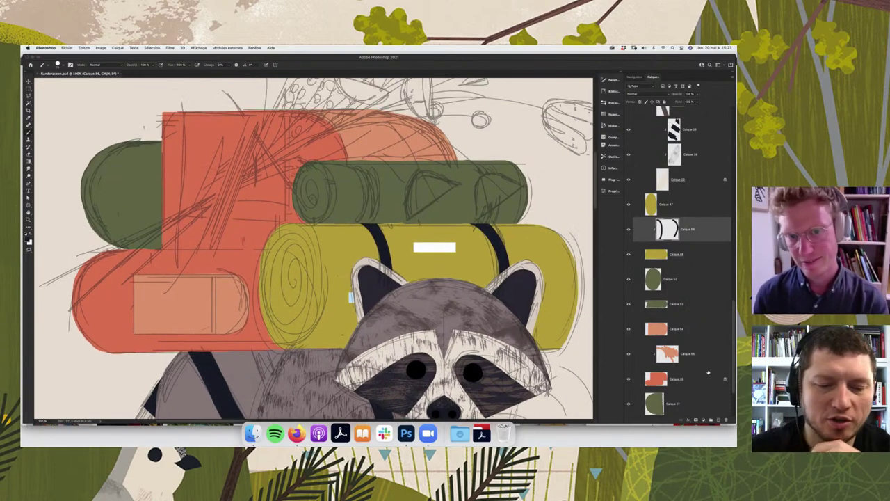
pyautogui.click(656, 304)
pyautogui.click(717, 420)
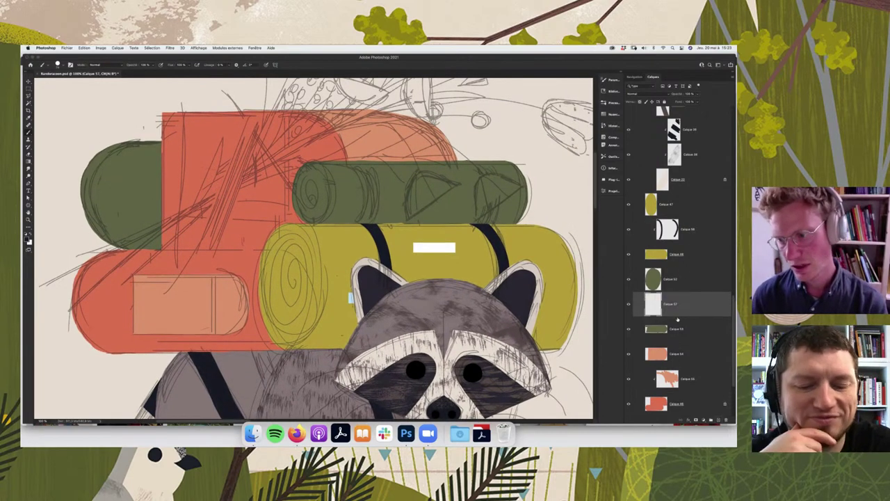
pyautogui.keyDown('alt'); pyautogui.click(678, 317); pyautogui.keyUp('alt')
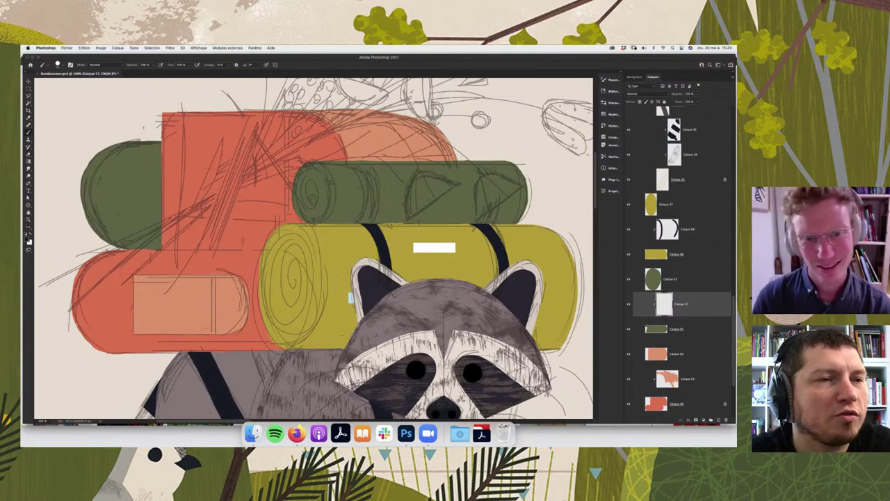
pyautogui.click(695, 235)
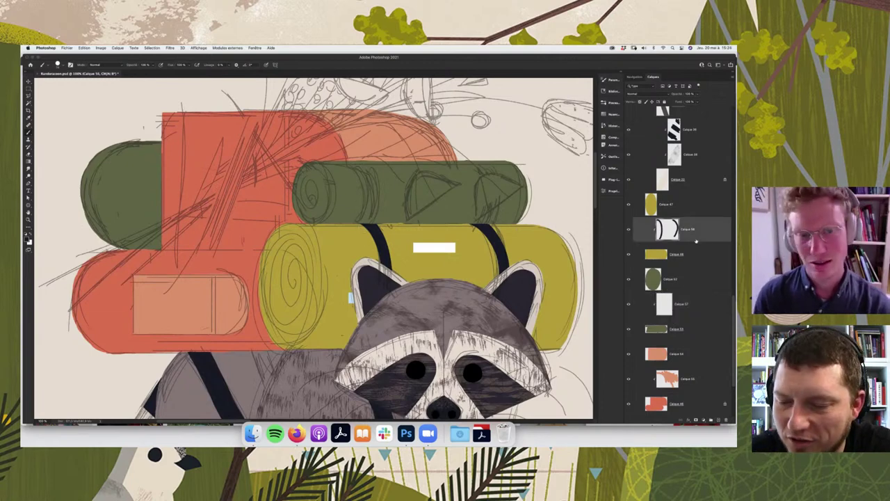
pyautogui.press('e')
pyautogui.click(688, 306)
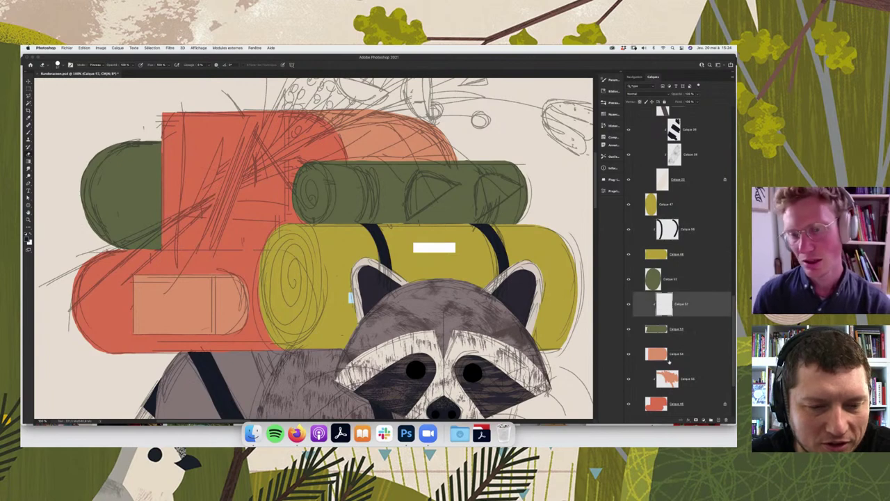
pyautogui.press('b')
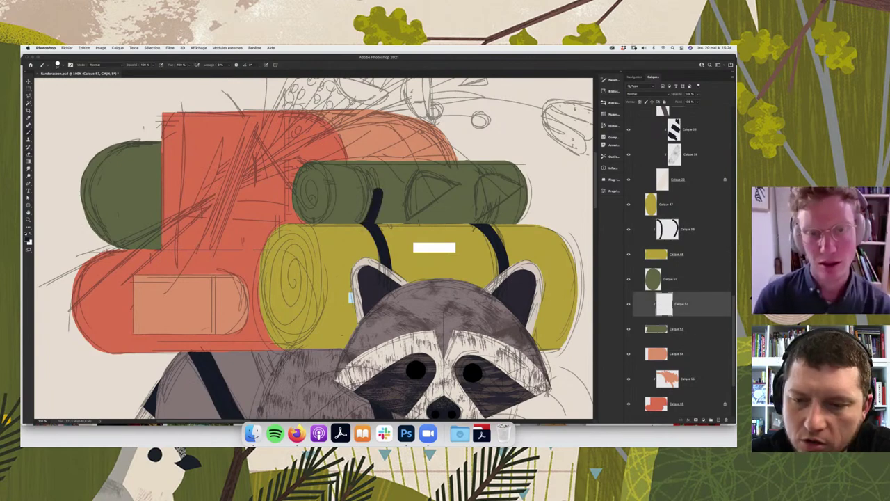
# - Paint dark straps on the green roll's left side and right end, redrawing the right one
pyautogui.moveTo(361, 164); pyautogui.dragTo(370, 223)
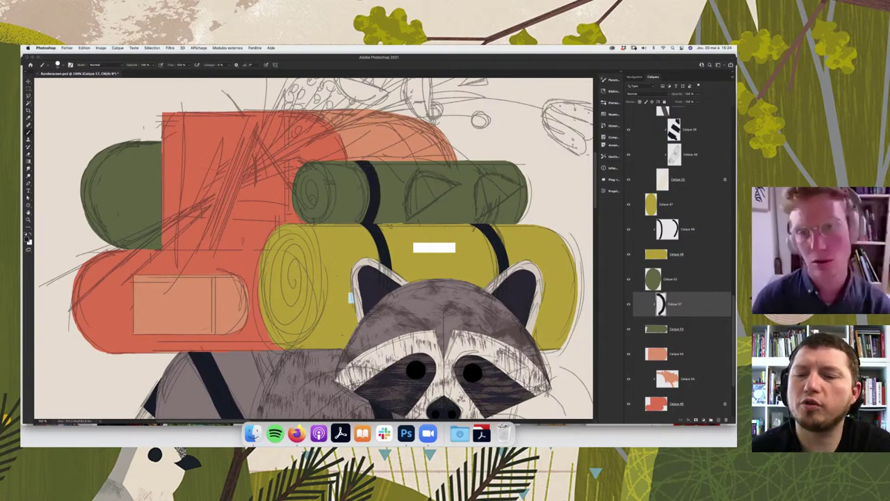
pyautogui.moveTo(455, 151); pyautogui.dragTo(487, 200)
pyautogui.hotkey('ctrl', 'z')
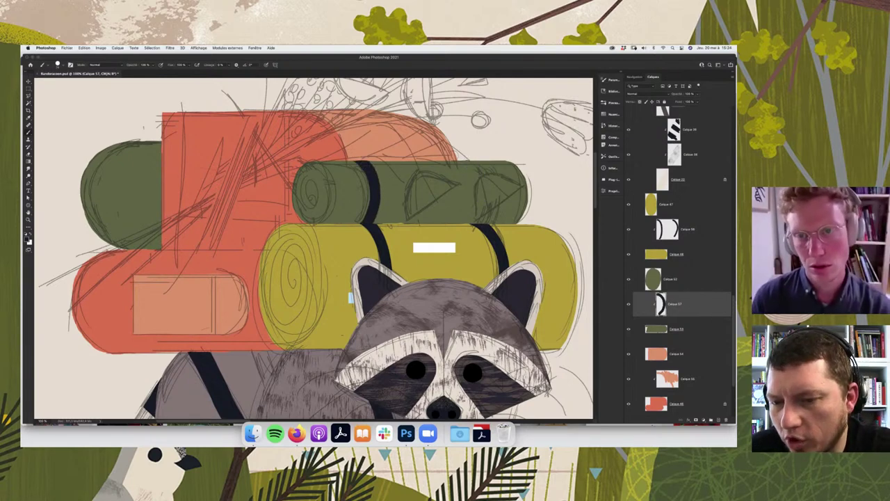
pyautogui.moveTo(467, 160)
pyautogui.mouseDown()
pyautogui.moveTo(483, 176)
pyautogui.moveTo(485, 223)
pyautogui.mouseUp()
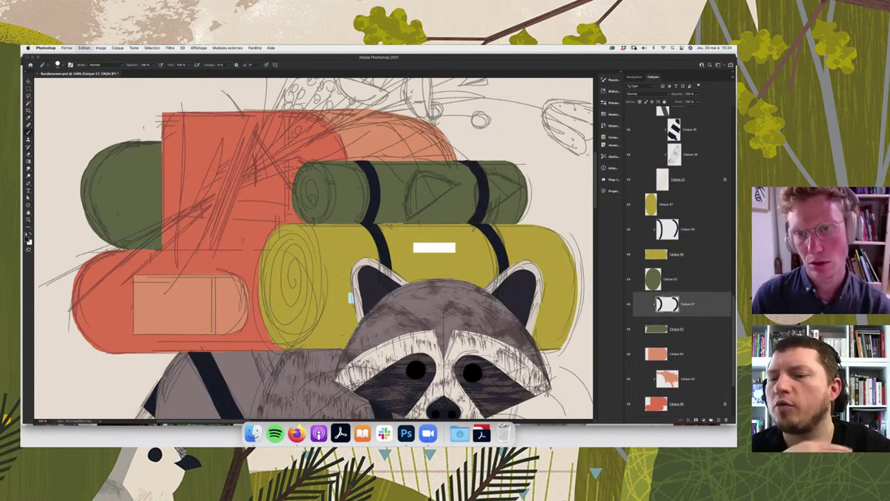
pyautogui.hotkey('ctrl', 'z')
pyautogui.moveTo(467, 162); pyautogui.dragTo(486, 223)
pyautogui.hotkey('ctrl', 'z')
pyautogui.moveTo(475, 170); pyautogui.dragTo(487, 222)
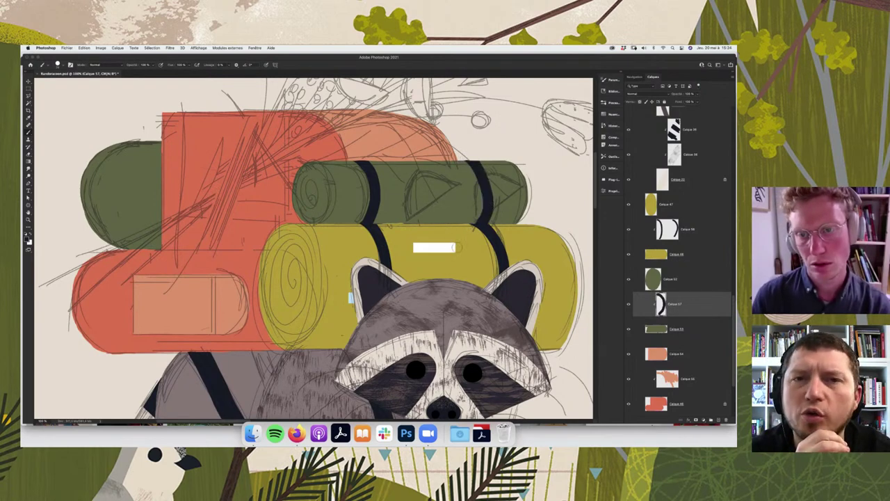
pyautogui.hotkey('ctrl', 'z')
pyautogui.moveTo(468, 161); pyautogui.dragTo(486, 222)
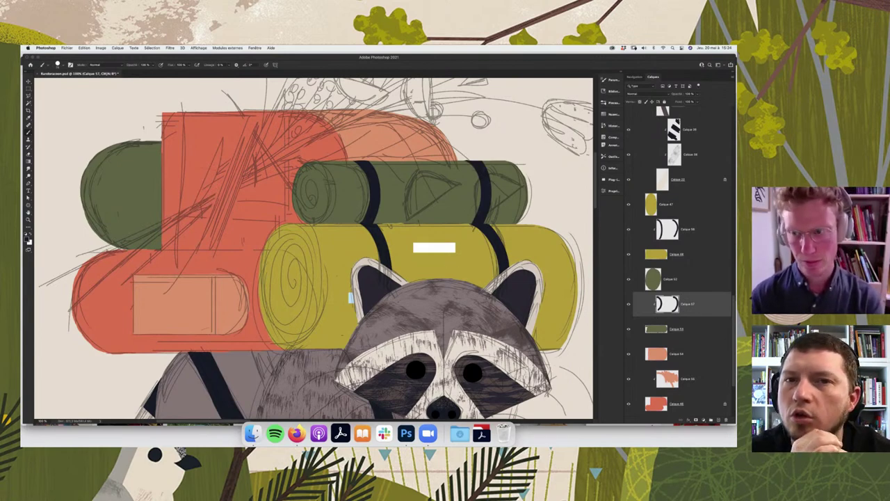
pyautogui.click(685, 229)
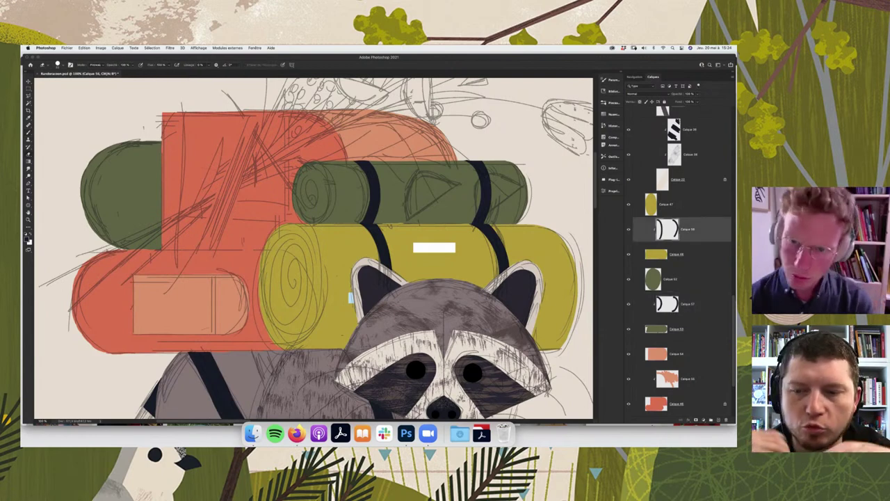
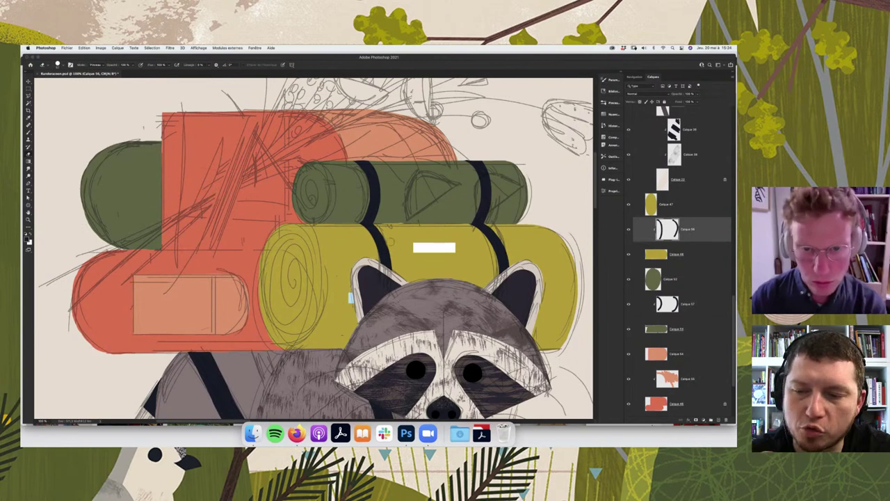
# - Select the Brush tool, check its preset, and zoom out so the whole raccoon poster fits
pyautogui.press('b')
pyautogui.rightClick(434, 246)
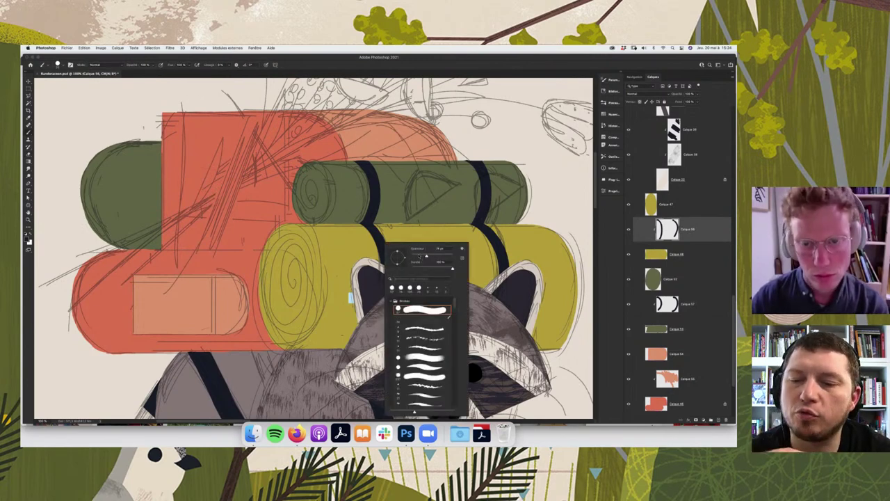
pyautogui.press('Return')
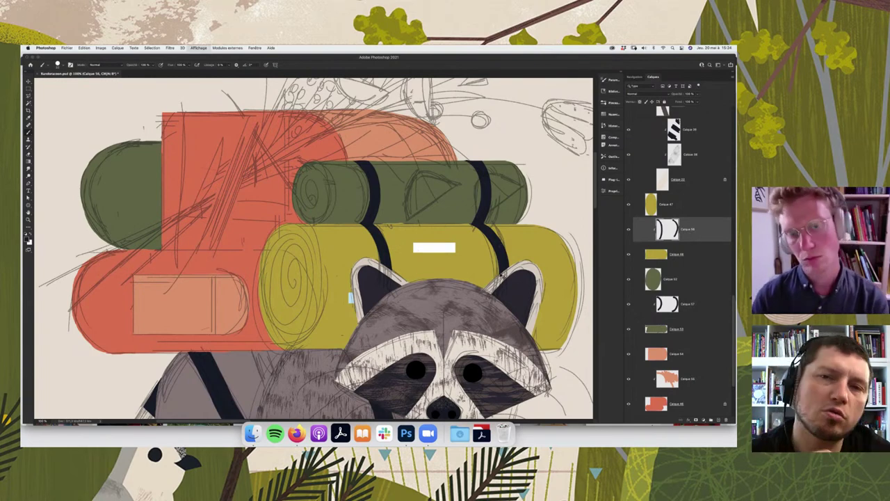
pyautogui.press('super+minus')
pyautogui.press('super+0')
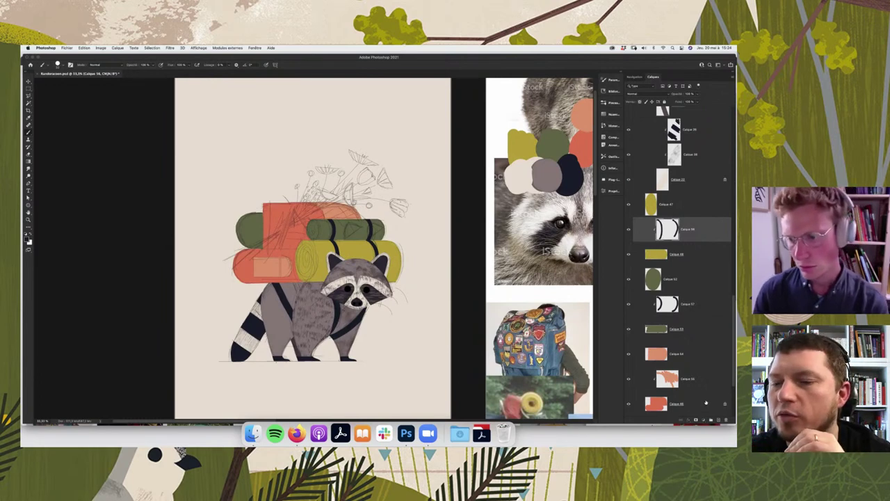
# - On a new layer, paint a dark diagonal strap across the orange backpack
pyautogui.click(705, 402)
pyautogui.press('alt+shift+super+n')
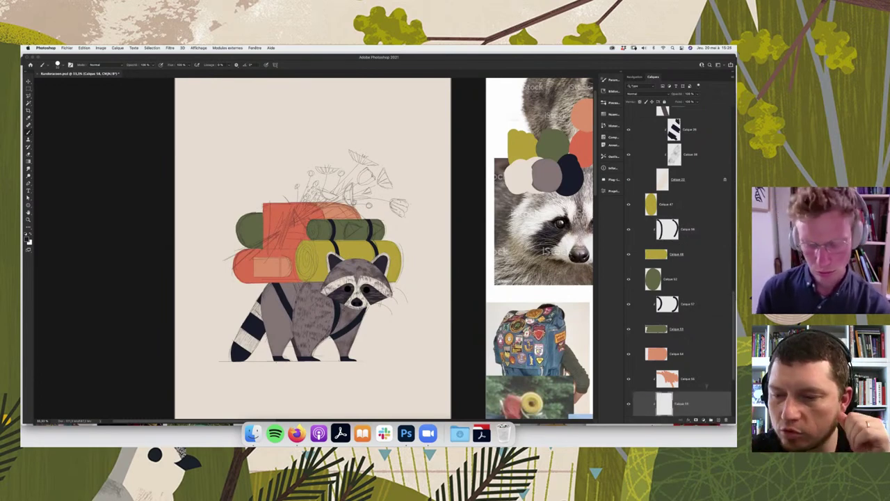
pyautogui.press('i')
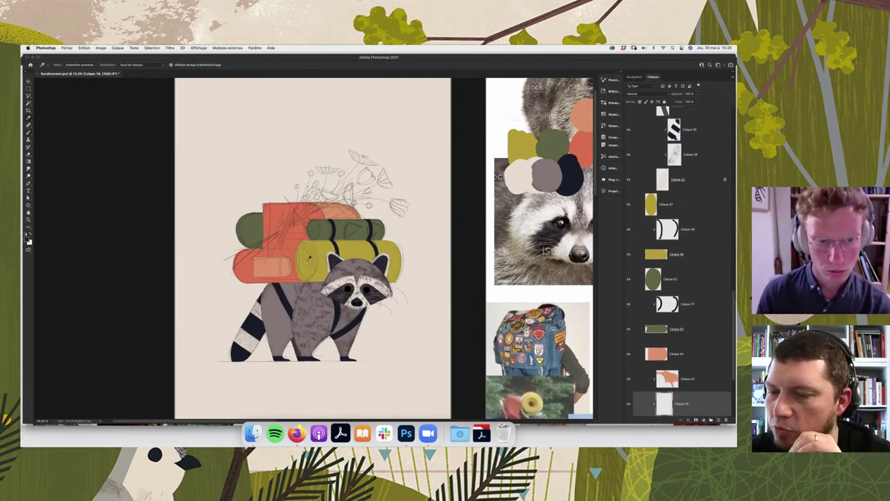
pyautogui.keyDown('alt'); pyautogui.click(332, 265); pyautogui.keyUp('alt')
pyautogui.rightClick(280, 229)
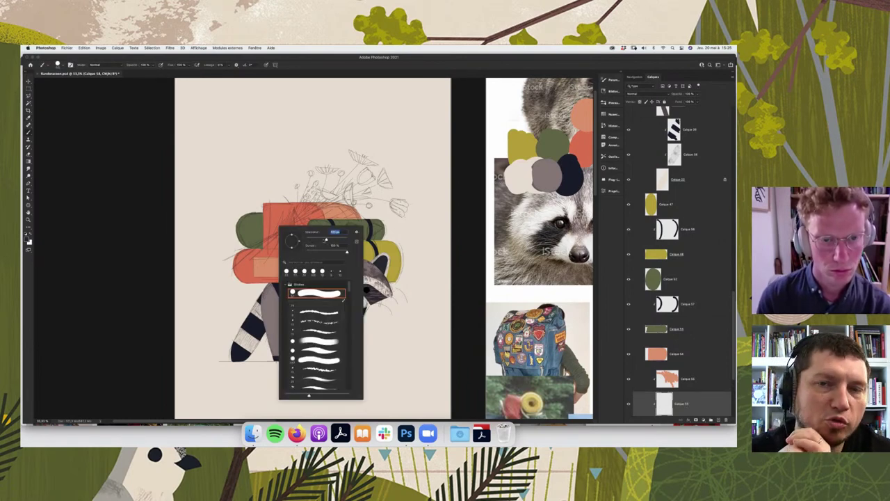
pyautogui.press('Escape')
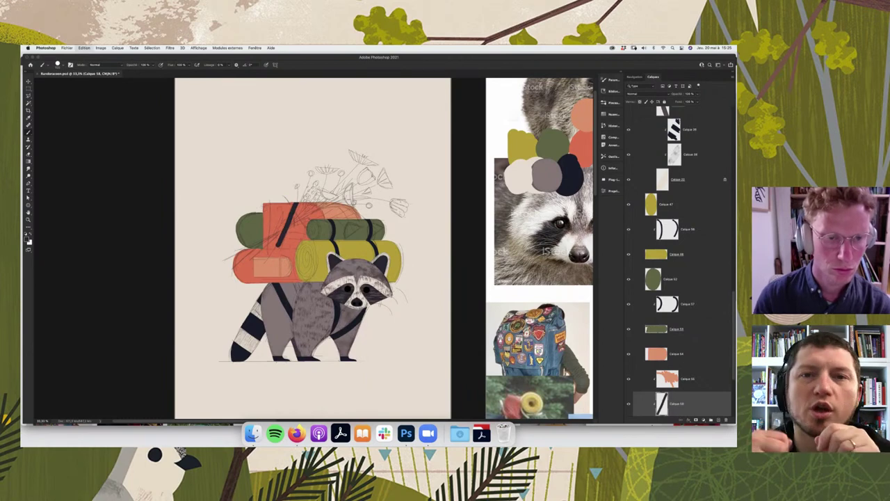
pyautogui.rightClick(285, 230)
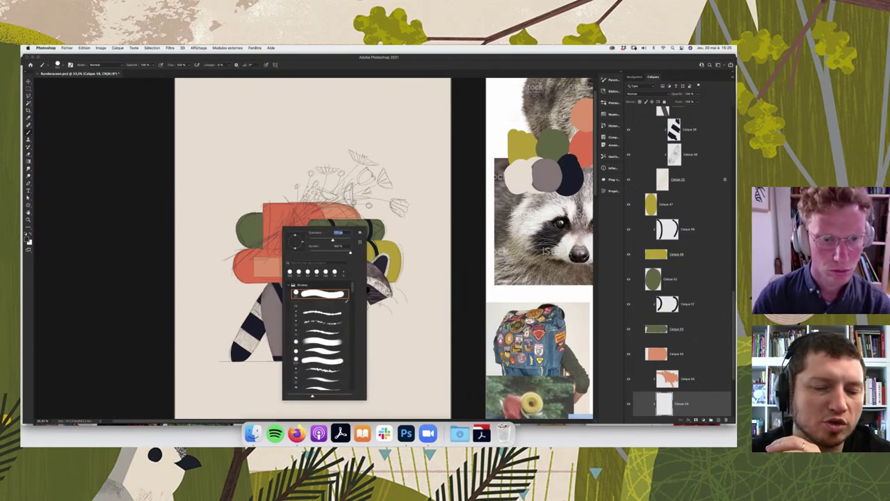
pyautogui.press('Return')
pyautogui.moveTo(299, 201); pyautogui.dragTo(273, 256)
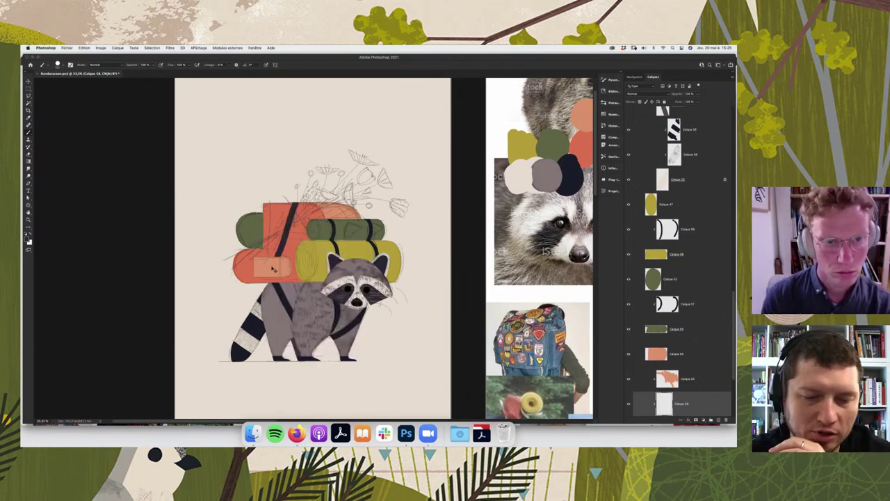
pyautogui.hotkey('ctrl', 'z')
pyautogui.moveTo(298, 201); pyautogui.dragTo(272, 256)
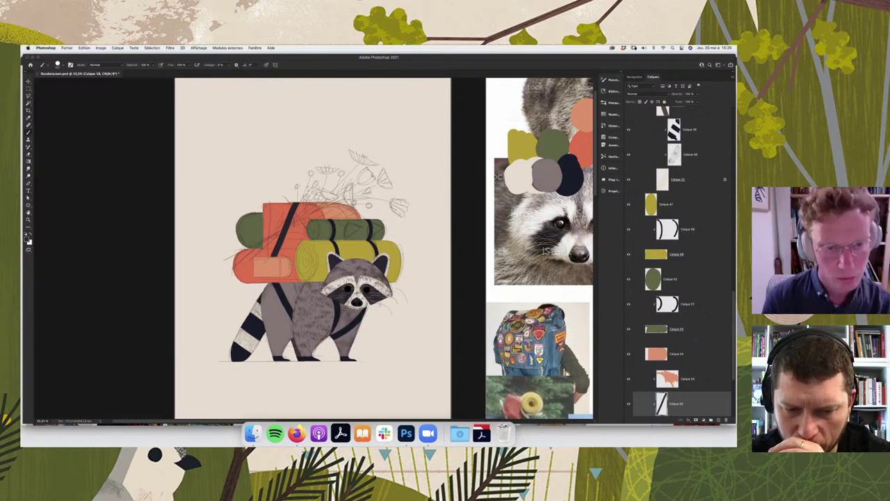
pyautogui.press('e')
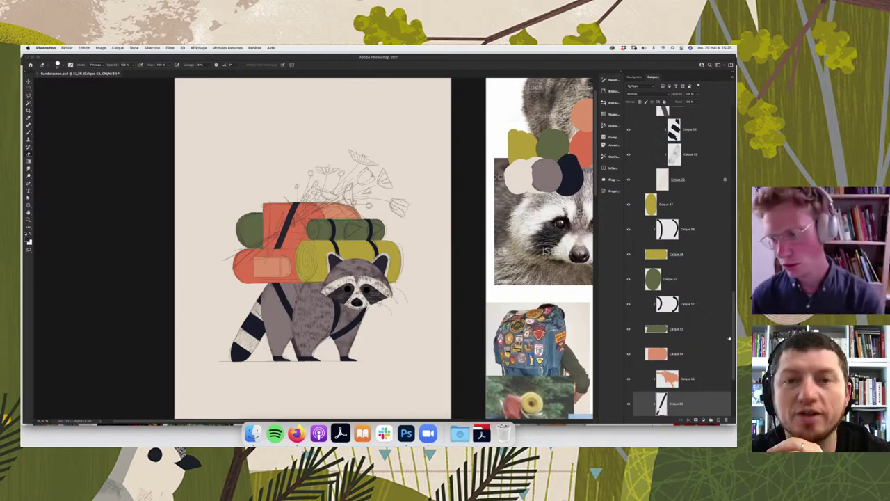
# - Add another layer, sample a light colour and make the brush much thinner
pyautogui.scroll(-5, 727, 358)
pyautogui.click(715, 420)
pyautogui.hotkey('ctrl', '[')
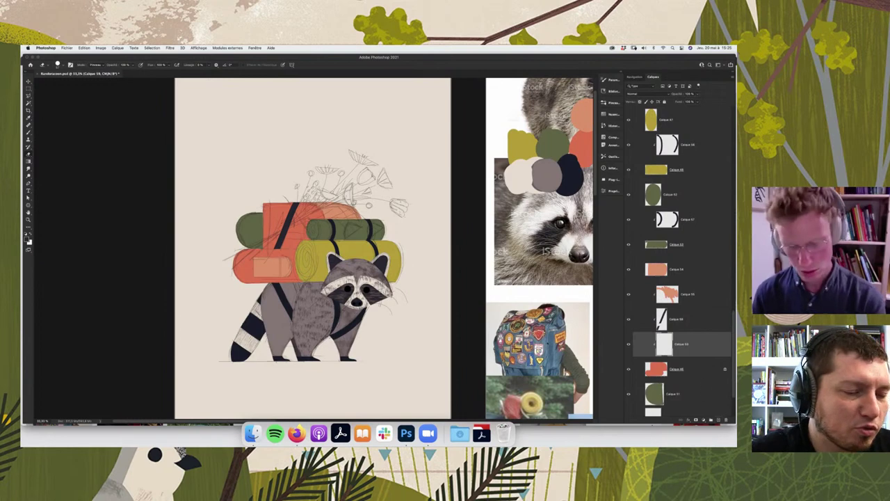
pyautogui.press('i')
pyautogui.click(402, 335)
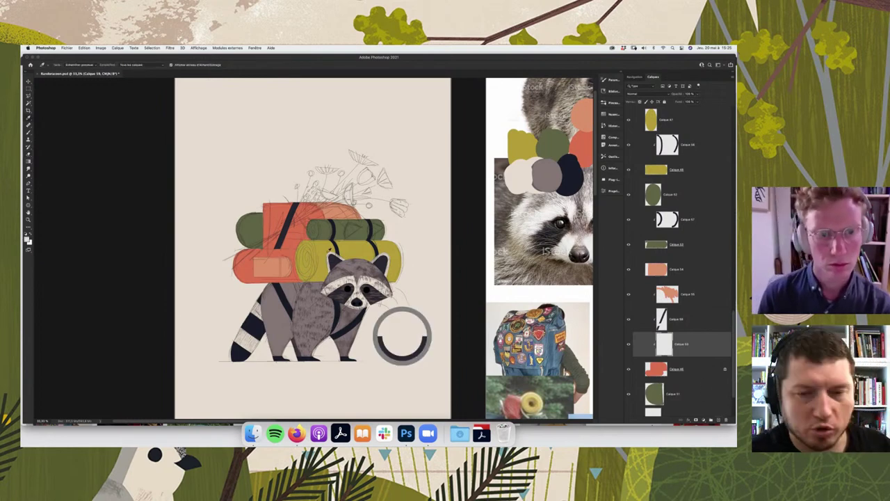
pyautogui.press('b')
pyautogui.rightClick(401, 336)
pyautogui.moveTo(378, 261); pyautogui.dragTo(362, 261)
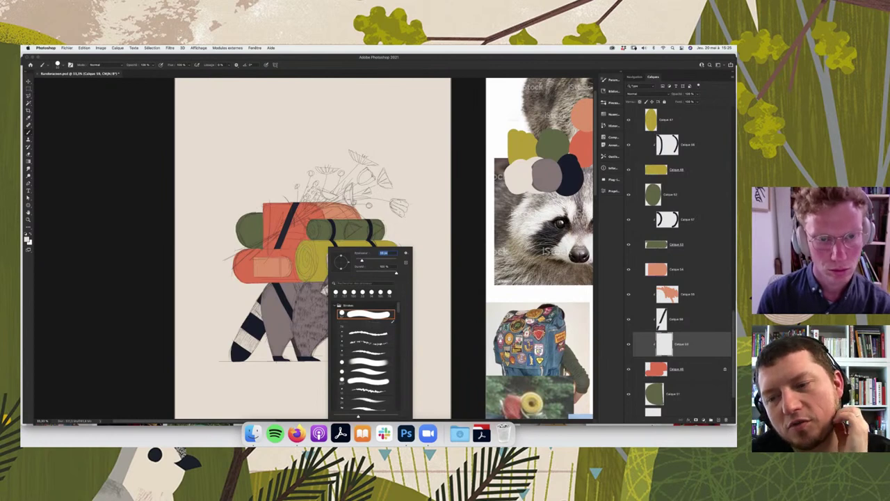
pyautogui.press('Return')
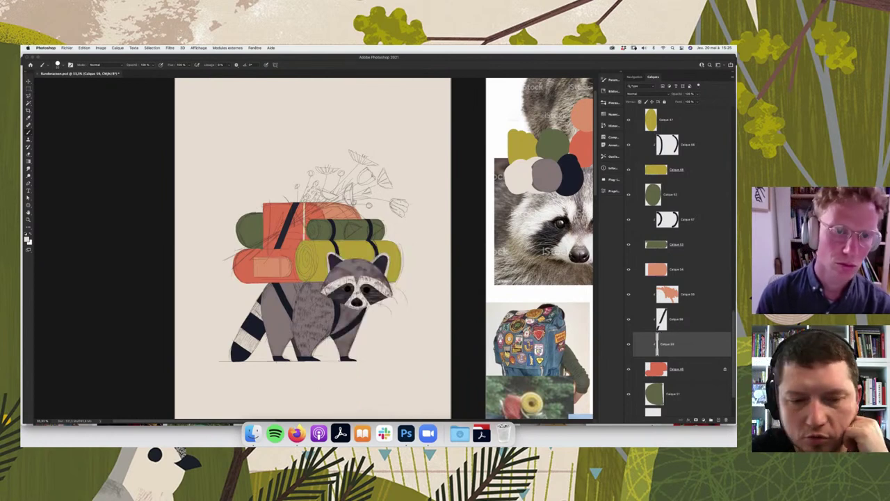
# - On a new layer clipped to Calque 54, paint a thin light vertical stripe on the lower orange roll
pyautogui.click(684, 271)
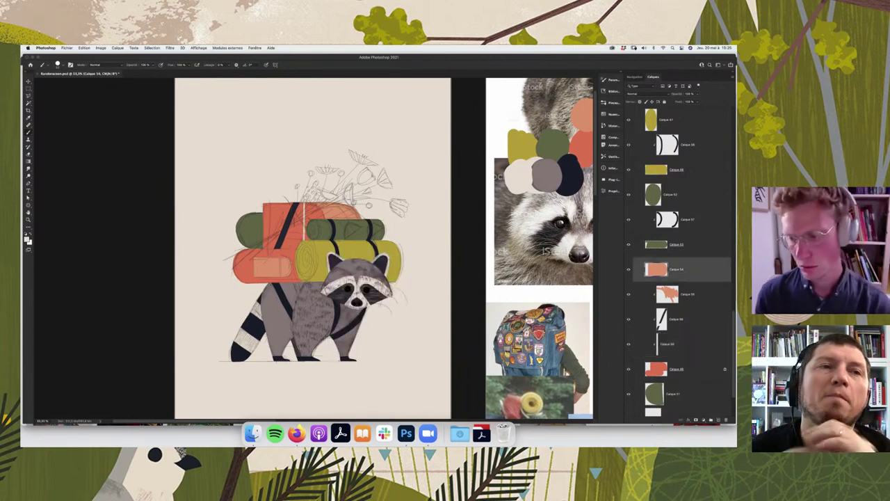
pyautogui.click(719, 420)
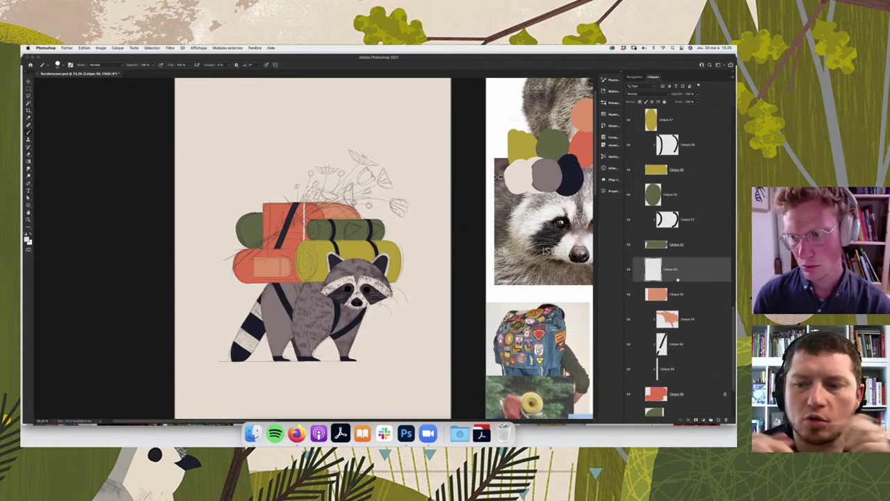
pyautogui.keyDown('alt'); pyautogui.click(678, 280); pyautogui.keyUp('alt')
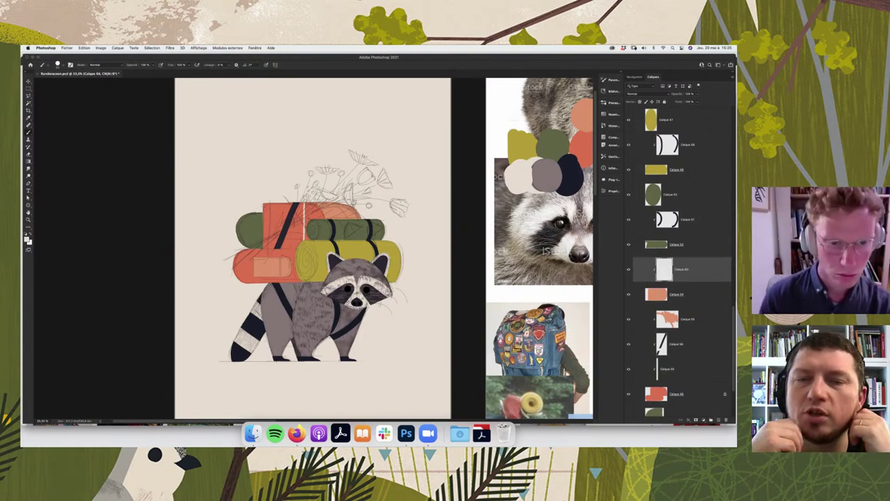
pyautogui.moveTo(280, 237); pyautogui.dragTo(280, 292)
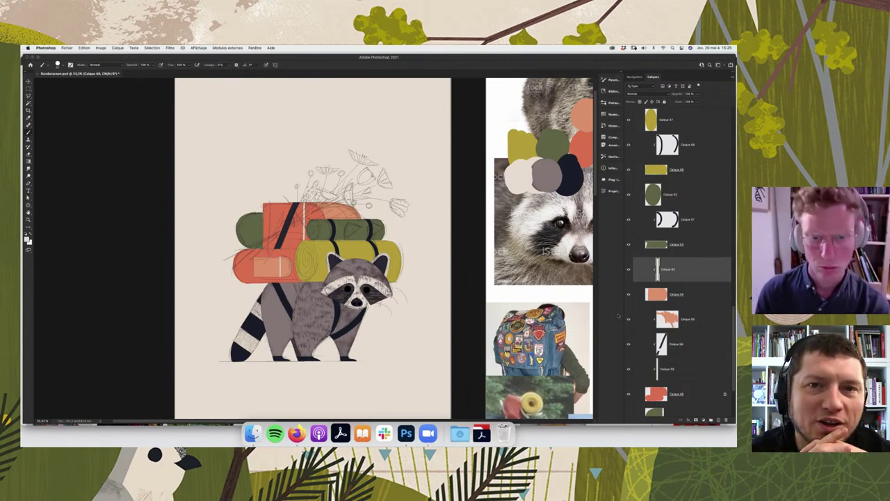
pyautogui.scroll(5, 678, 264)
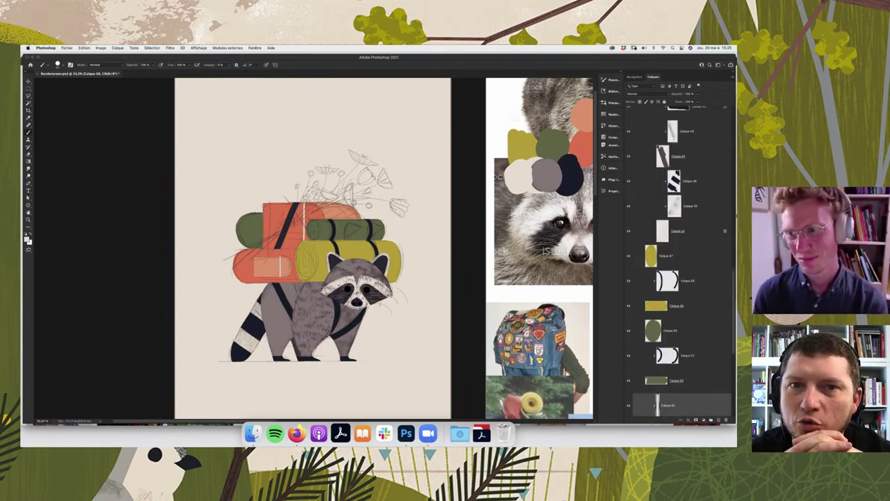
pyautogui.scroll(5, 678, 264)
pyautogui.scroll(5, 678, 264)
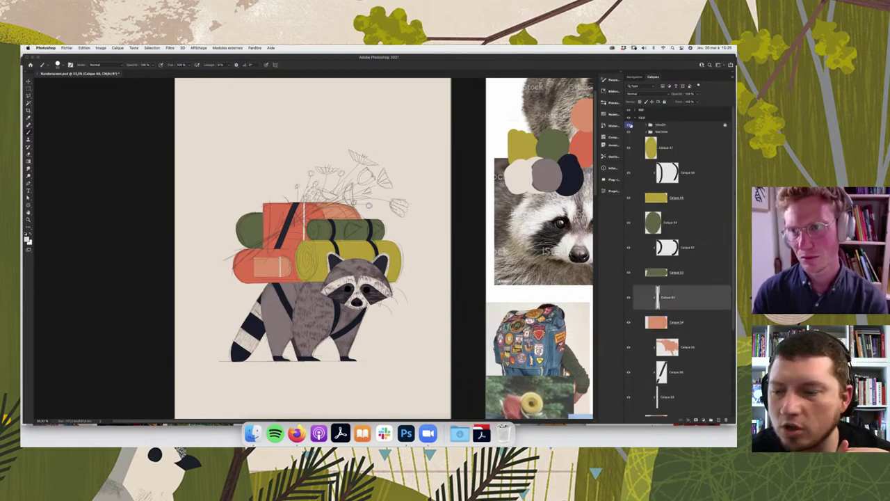
pyautogui.click(646, 132)
pyautogui.click(628, 125)
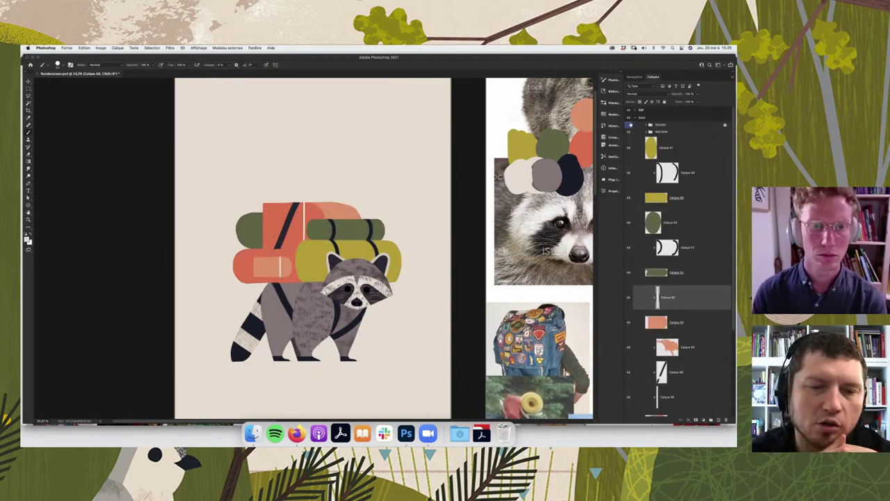
pyautogui.press('super+minus')
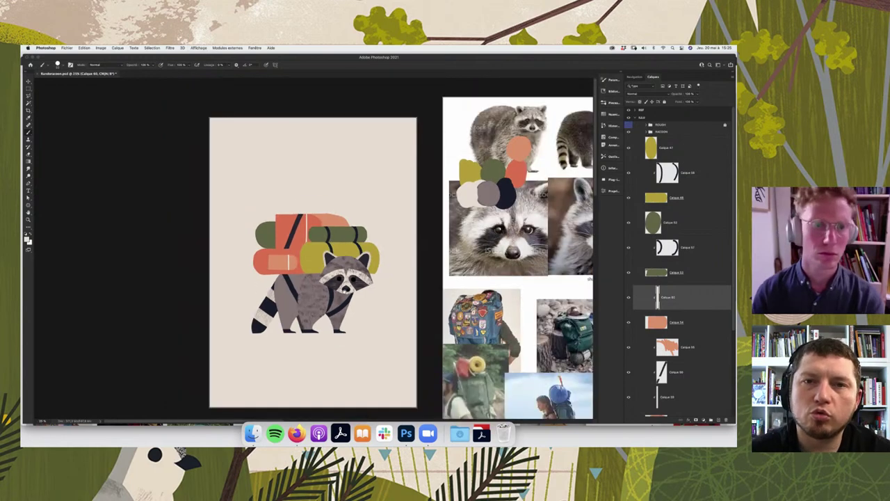
pyautogui.hscroll(-3, 402, 252)
pyautogui.hscroll(-3, 402, 252)
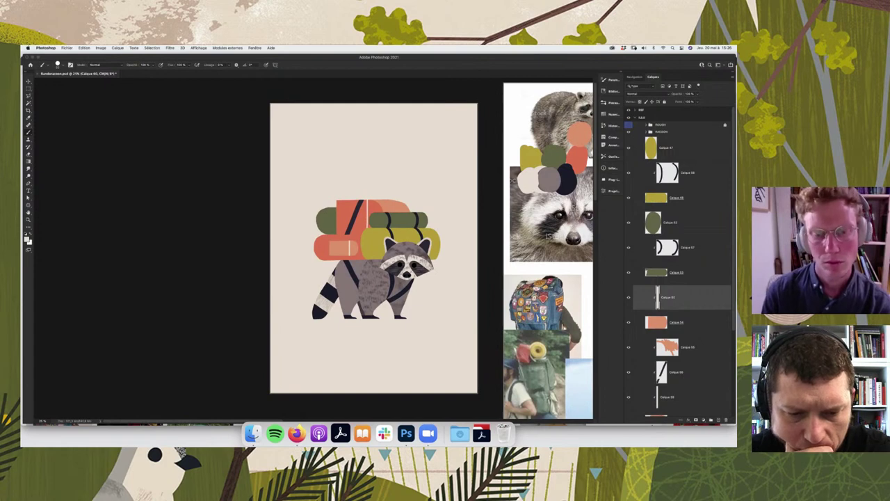
pyautogui.press('super+plus')
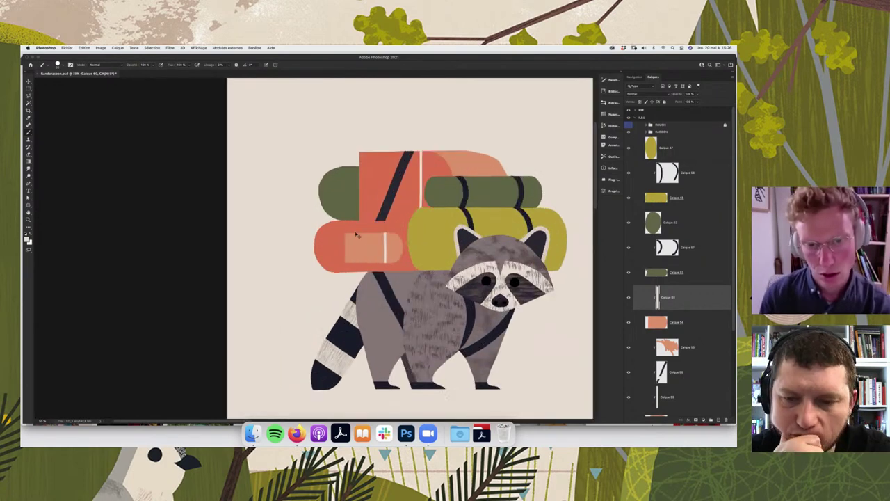
pyautogui.keyDown('super'); pyautogui.click(356, 235); pyautogui.keyUp('super')
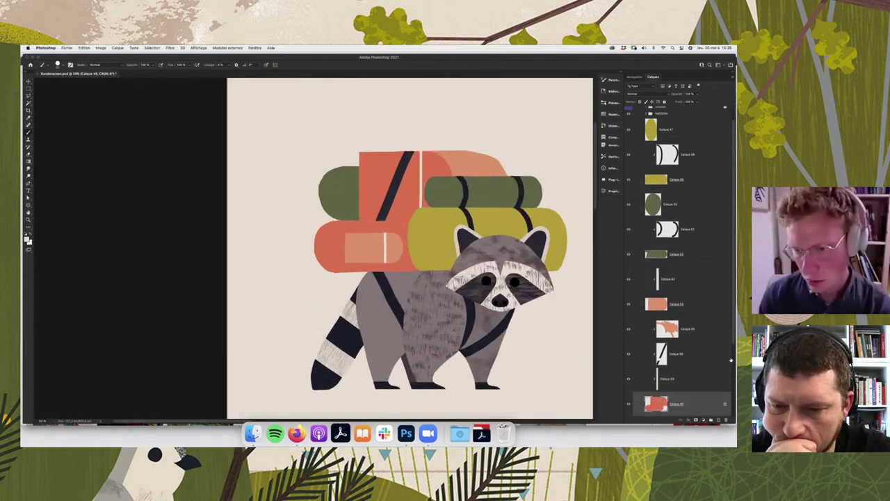
pyautogui.scroll(-1, 733, 346)
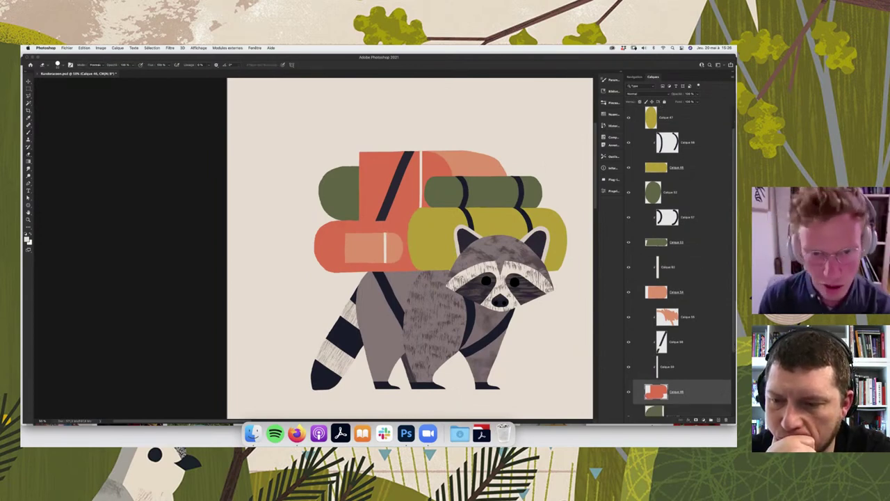
pyautogui.press('e')
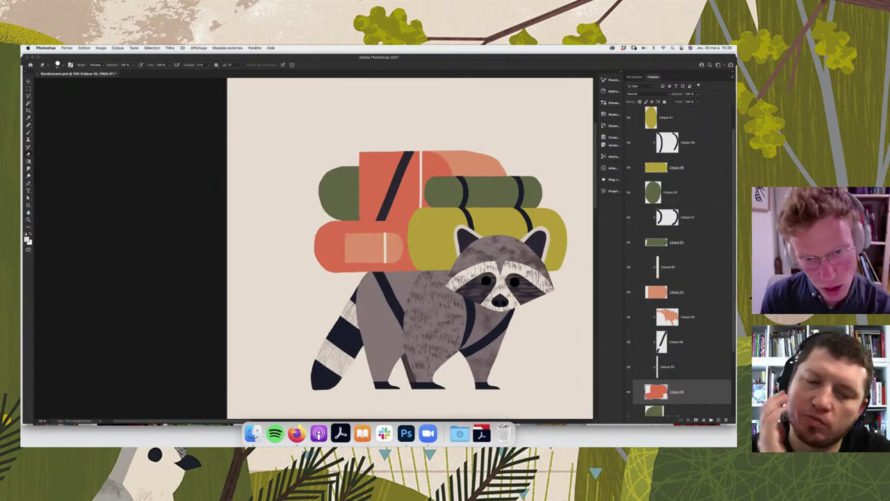
pyautogui.press('b')
pyautogui.keyDown('alt'); pyautogui.click(369, 210); pyautogui.keyUp('alt')
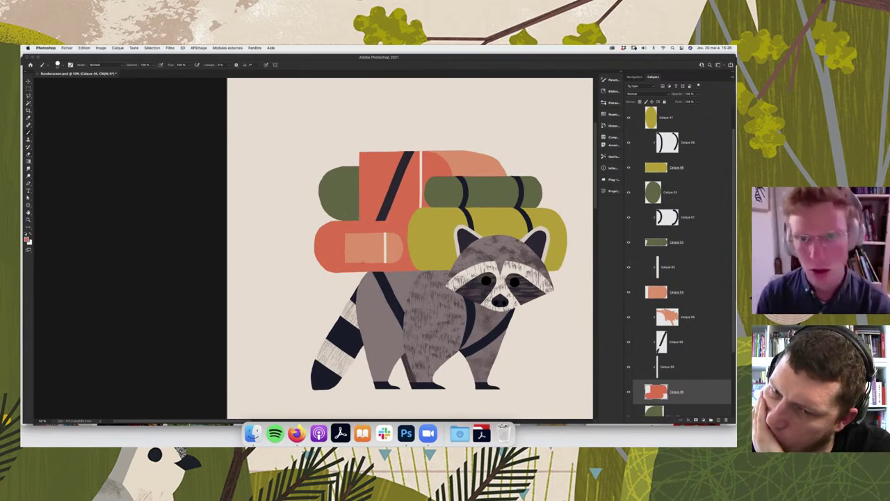
pyautogui.scroll(-2, 363, 264)
pyautogui.hotkey('ctrl', '-')
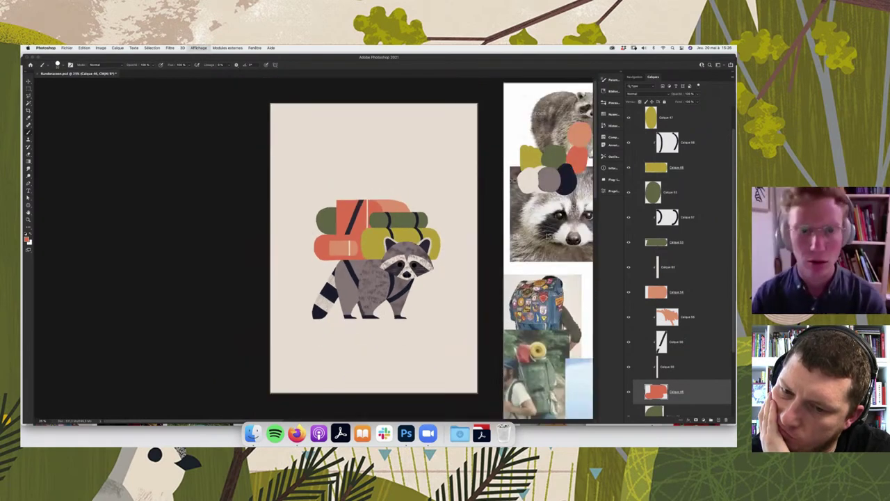
pyautogui.hotkey('ctrl', '-')
pyautogui.hotkey('ctrl', '+')
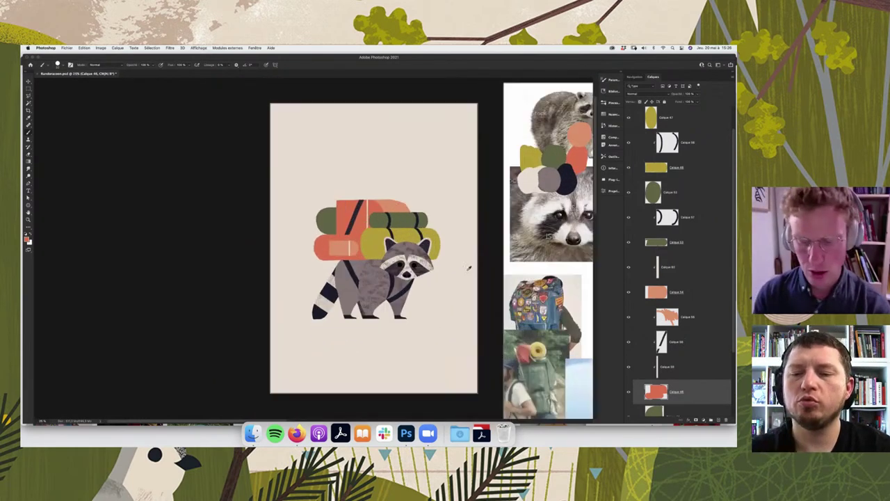
pyautogui.hotkey('ctrl', '+')
pyautogui.press('b')
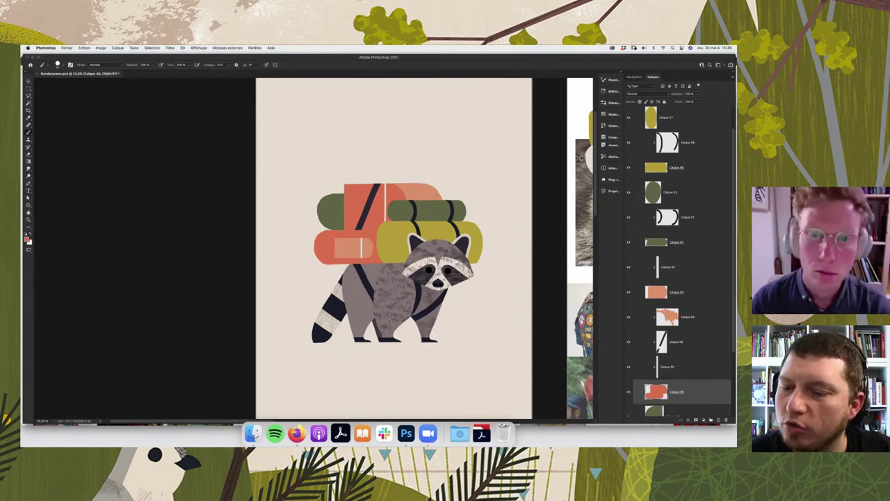
# - Sample the green bag's dark green as paint colour, keeping Calque 48 selected
pyautogui.press('e')
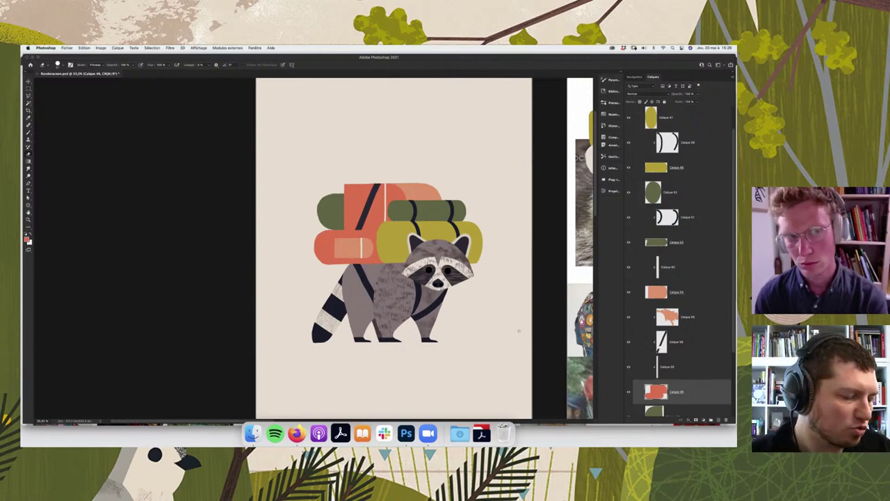
pyautogui.rightClick(479, 240)
pyautogui.click(492, 246)
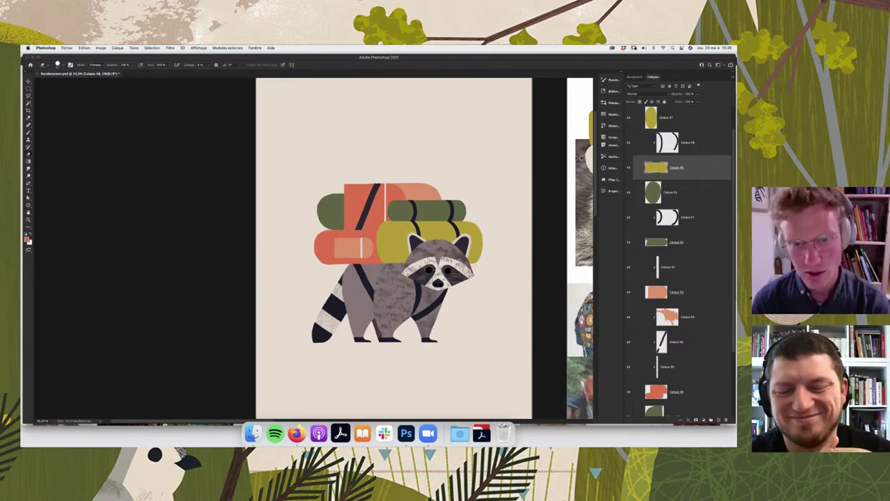
pyautogui.press('b')
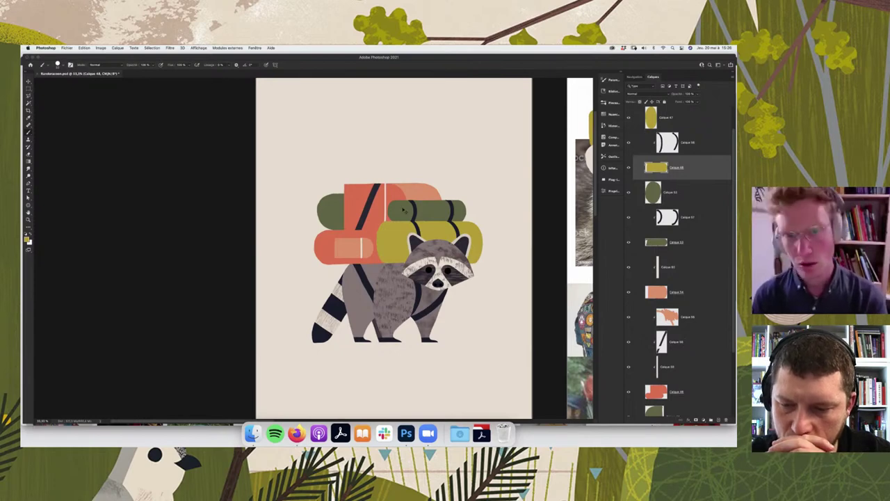
pyautogui.keyDown('super'); pyautogui.click(425, 218); pyautogui.keyUp('super')
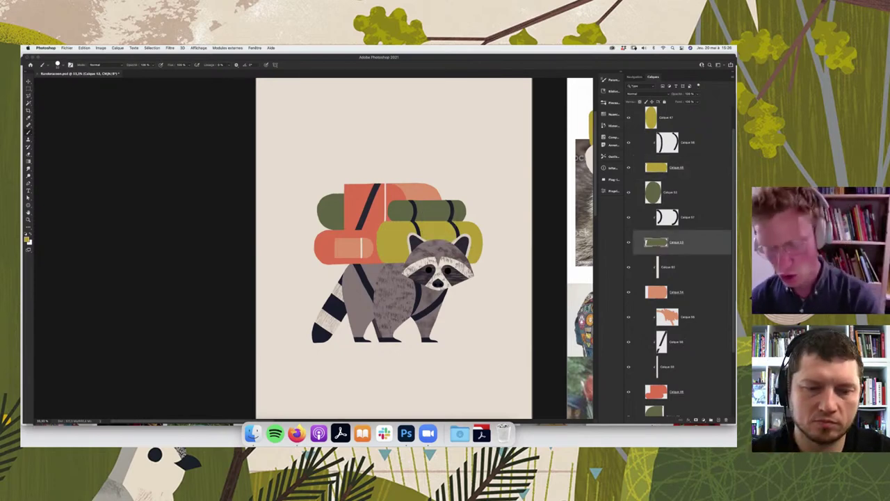
pyautogui.keyDown('alt'); pyautogui.click(426, 218); pyautogui.keyUp('alt')
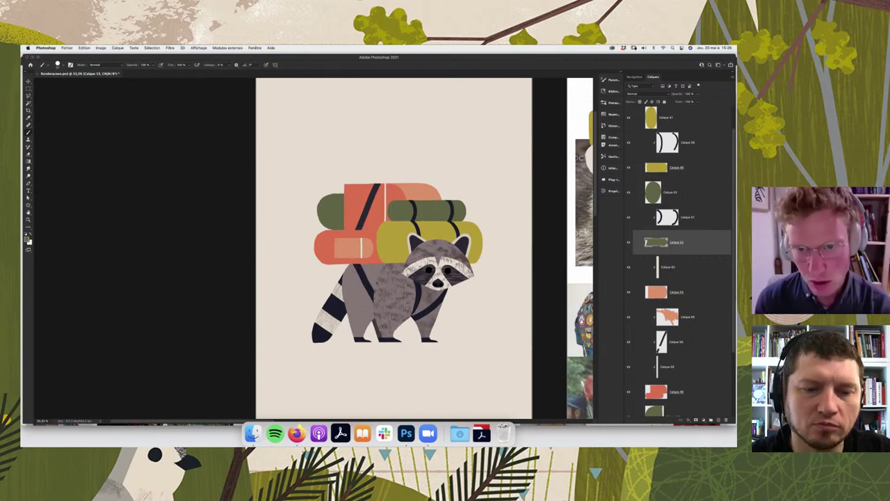
pyautogui.click(673, 171)
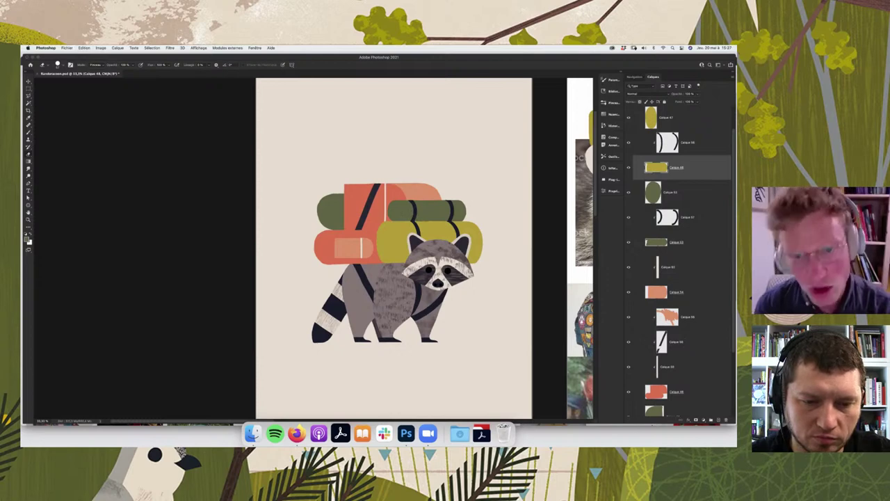
# - Select and copy layers Calque 56 and Calque 57, then zoom out to show the reference board
pyautogui.press('super+plus')
pyautogui.press('super+plus')
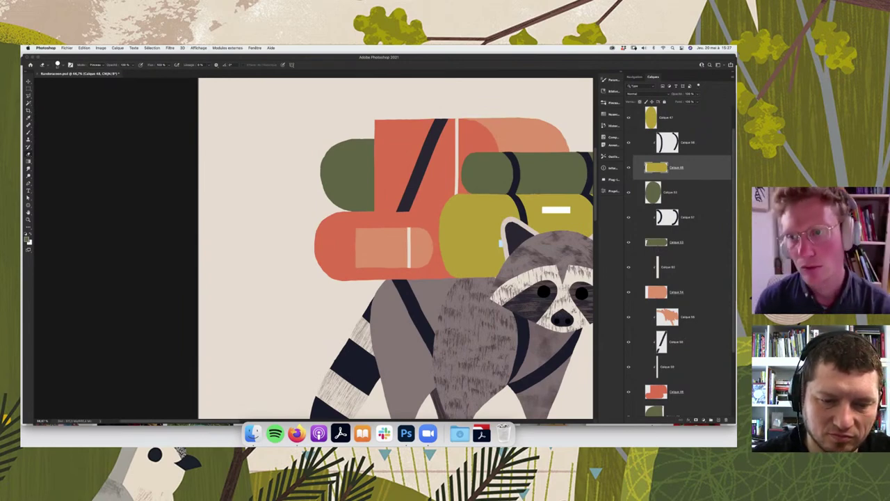
pyautogui.click(654, 143)
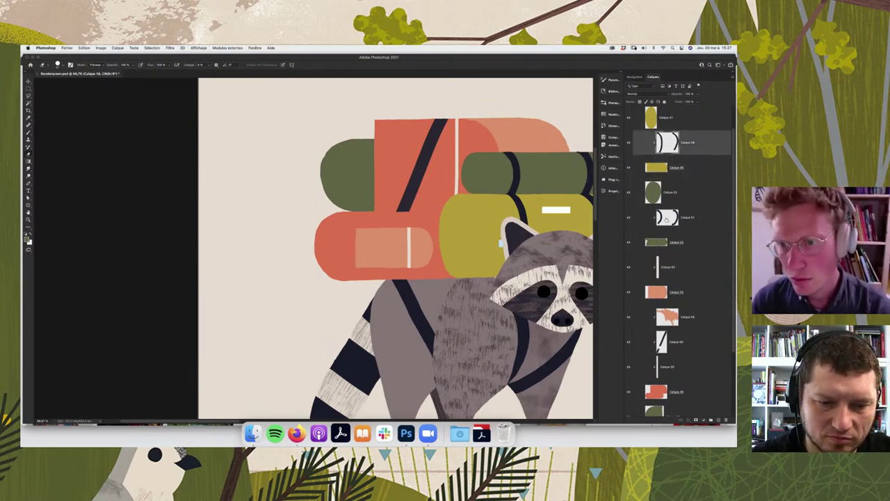
pyautogui.click(659, 217)
pyautogui.press('super+c')
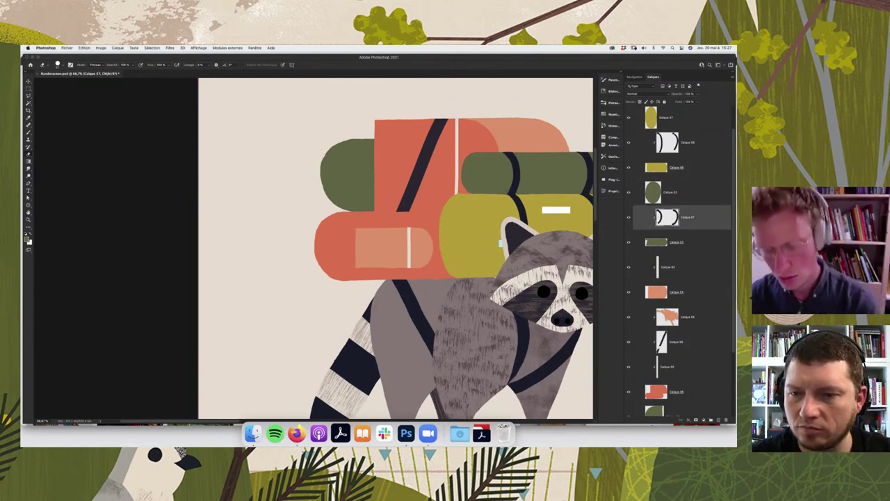
pyautogui.press('b')
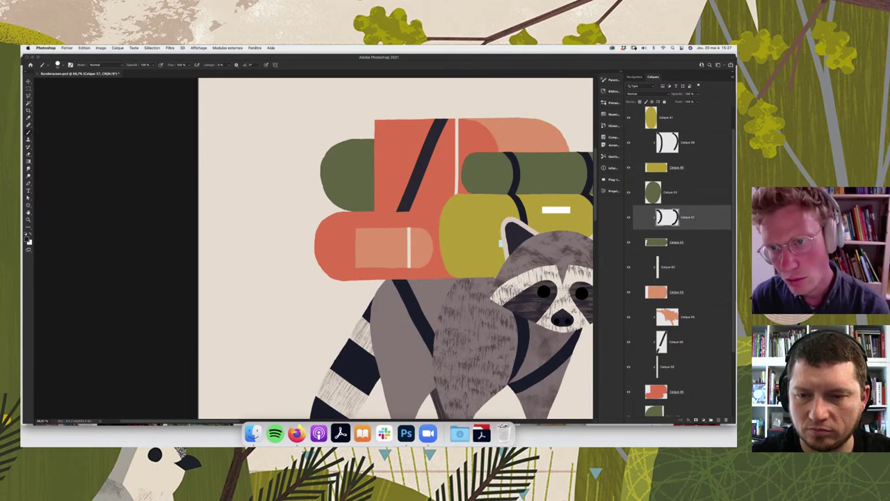
pyautogui.press('super+0')
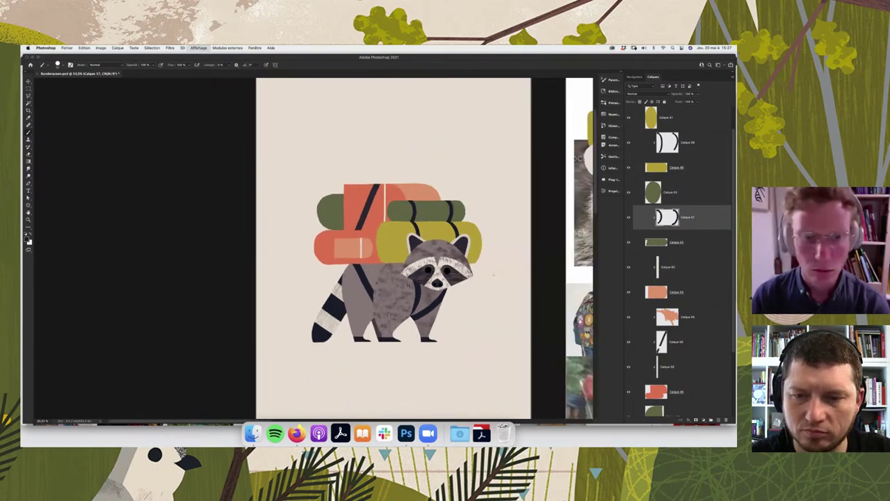
pyautogui.press('super+minus')
pyautogui.press('super+minus')
pyautogui.press('super+minus')
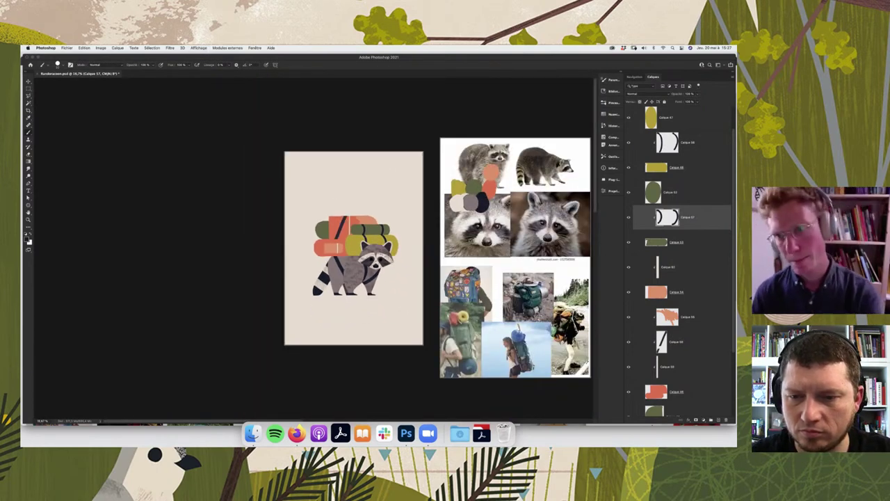
pyautogui.scroll(2, 678, 264)
# - Raise the opacity of sketch layer Calque 61 in the ROUGH group and zoom in on the raccoon
pyautogui.click(667, 147)
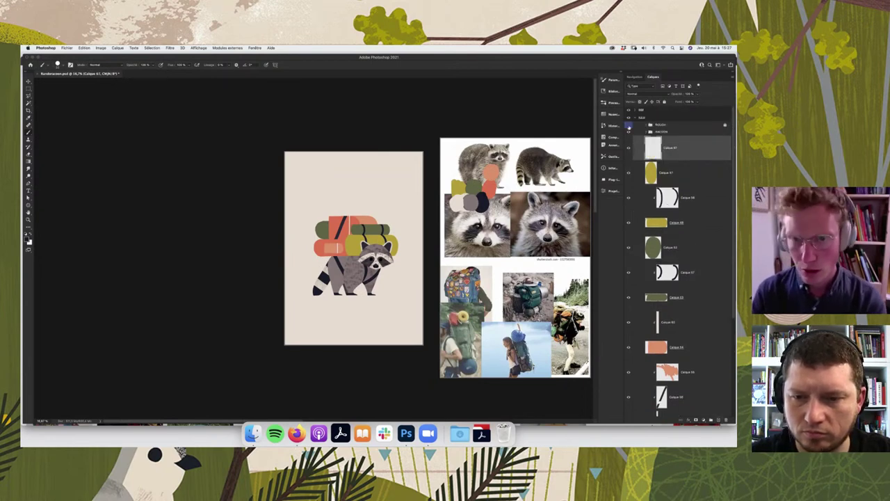
pyautogui.press('3')
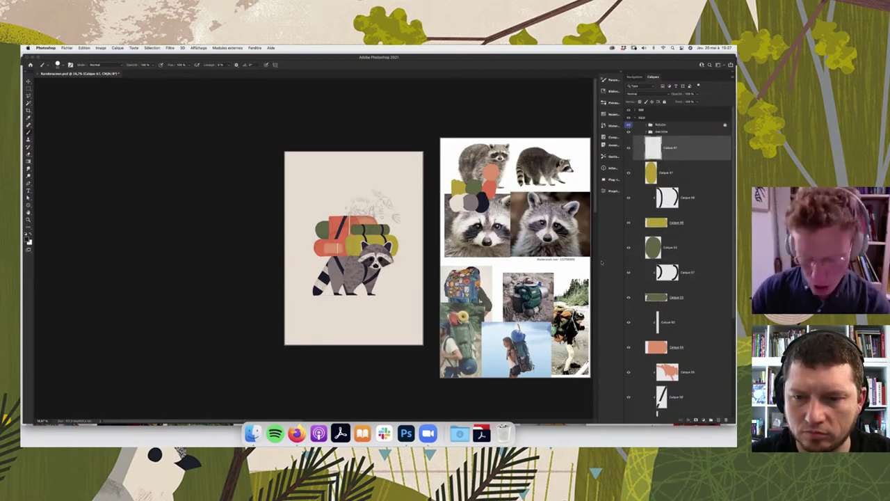
pyautogui.press('super+plus')
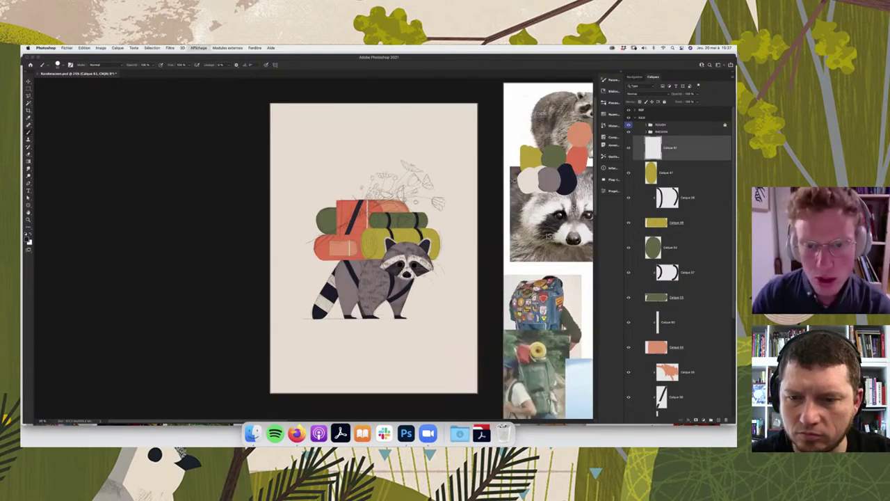
pyautogui.press('super+plus')
pyautogui.press('super+plus')
pyautogui.rightClick(412, 210)
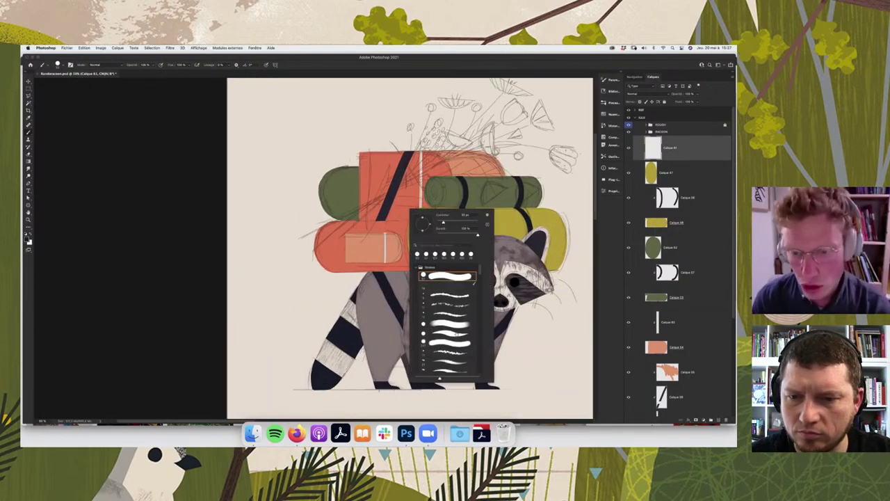
# - Choose the fourth brush preset for painting
pyautogui.press('.')
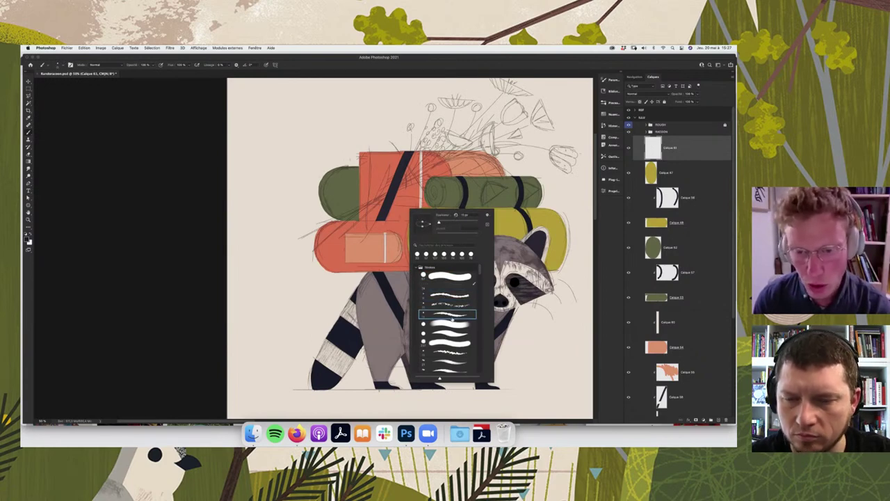
pyautogui.press('.')
pyautogui.click(445, 318)
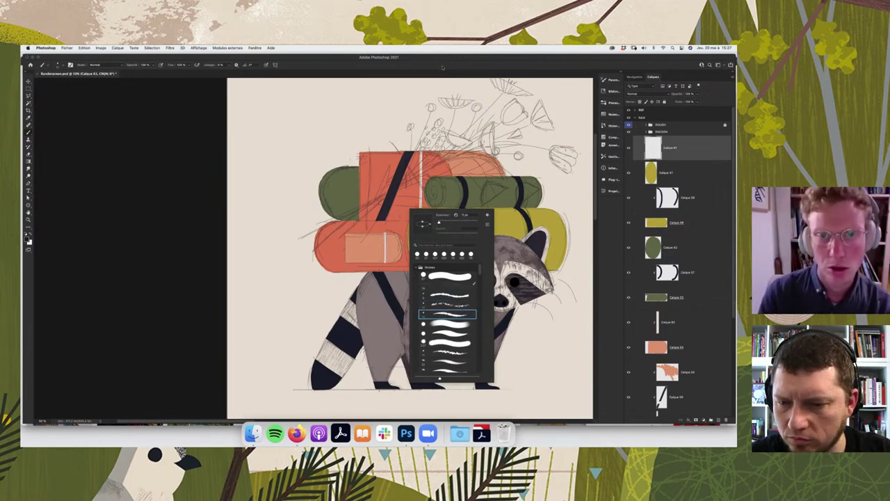
pyautogui.press('Return')
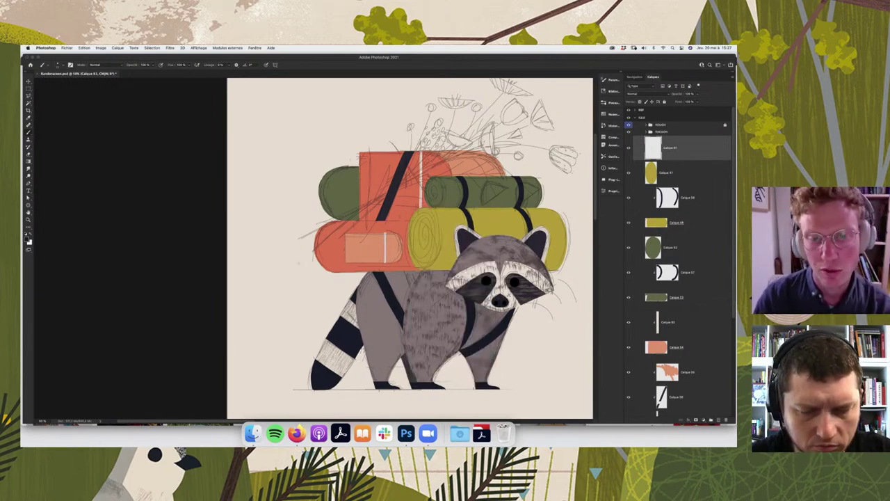
pyautogui.press('i')
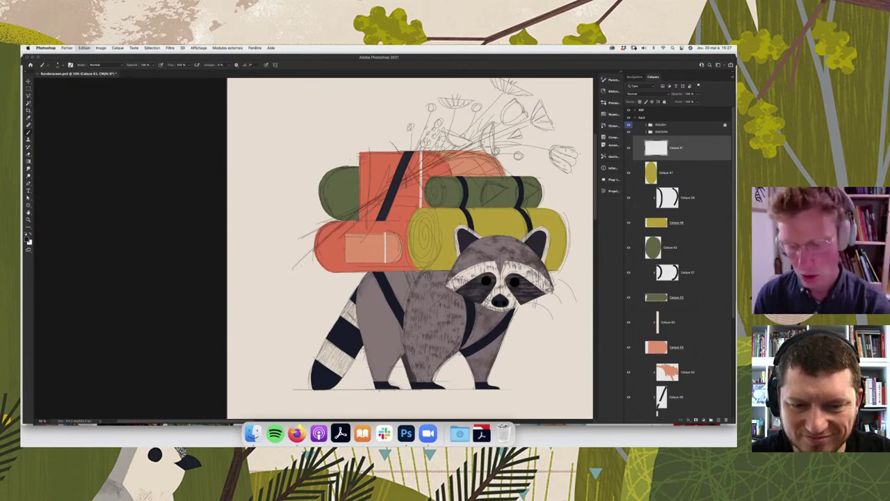
pyautogui.press('b')
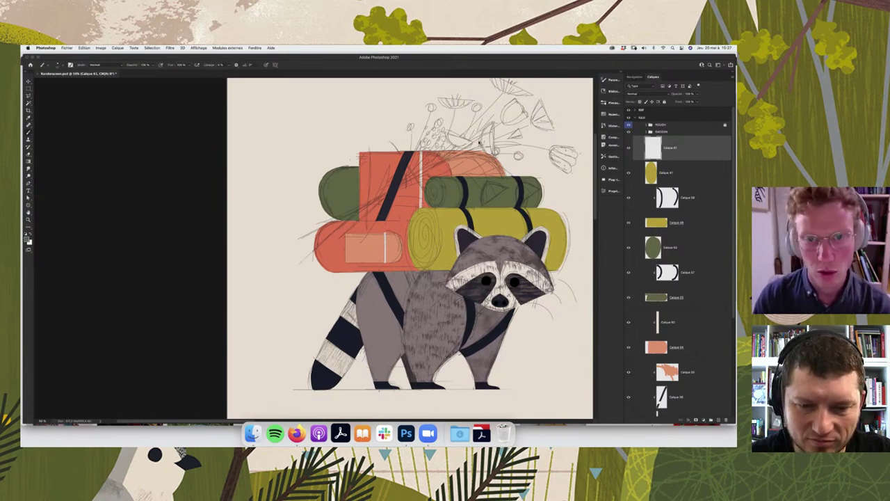
# - Draw a test stroke over the flowers, undo it, and hide the ROUGH sketch group
pyautogui.moveTo(478, 143); pyautogui.dragTo(556, 143)
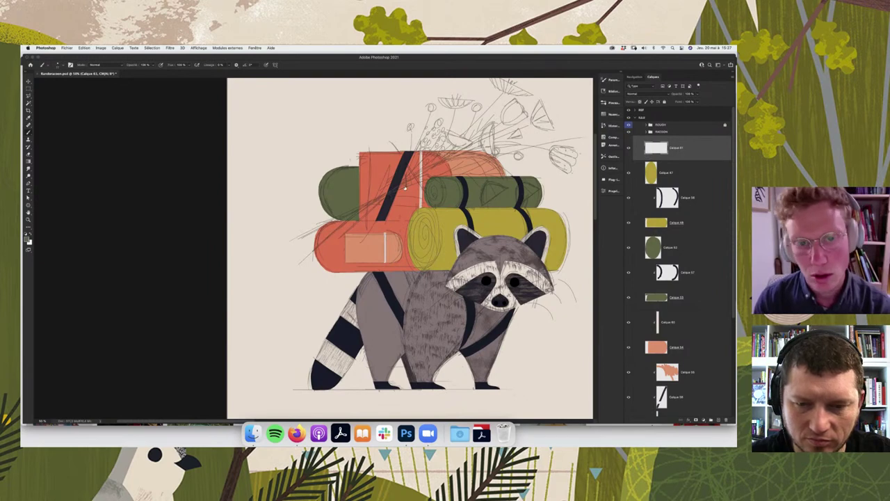
pyautogui.hotkey('ctrl', 'z')
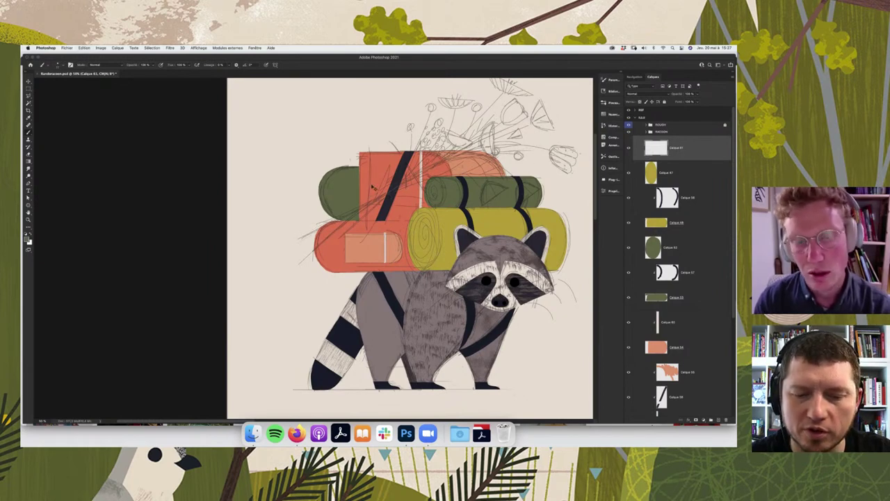
pyautogui.hotkey('ctrl', 'z')
pyautogui.hotkey('ctrl', 'z')
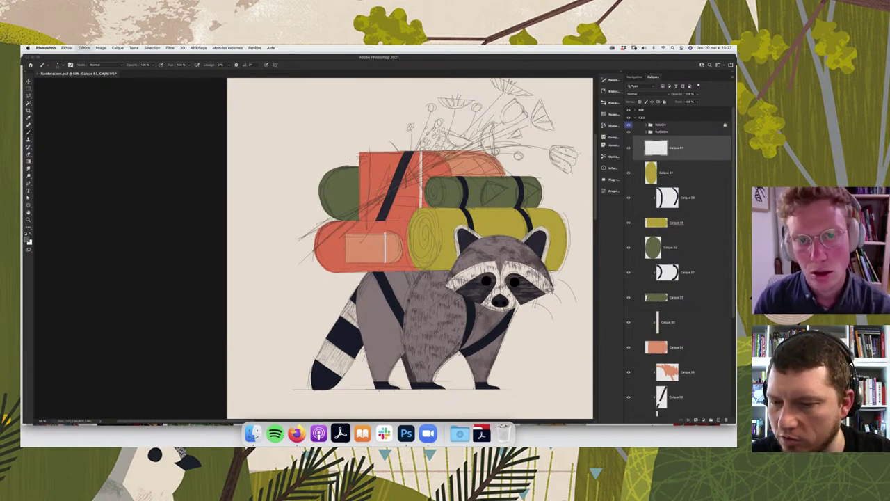
pyautogui.hotkey('ctrl', 'z')
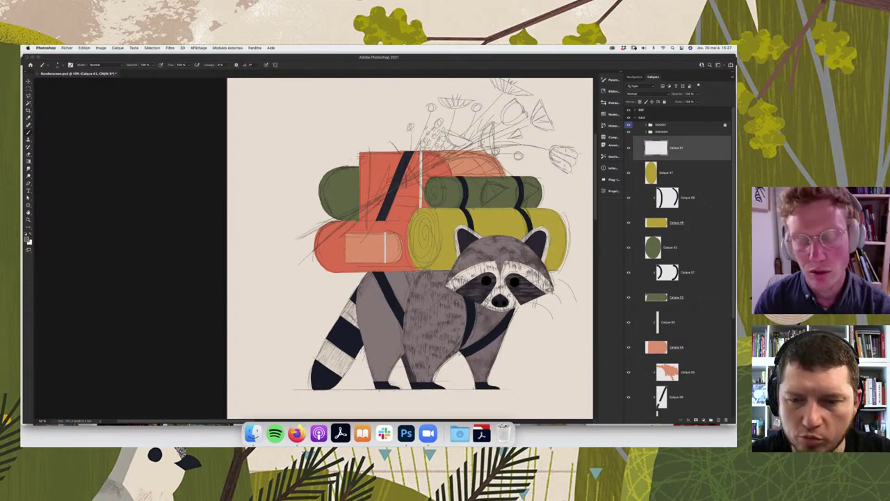
pyautogui.click(629, 126)
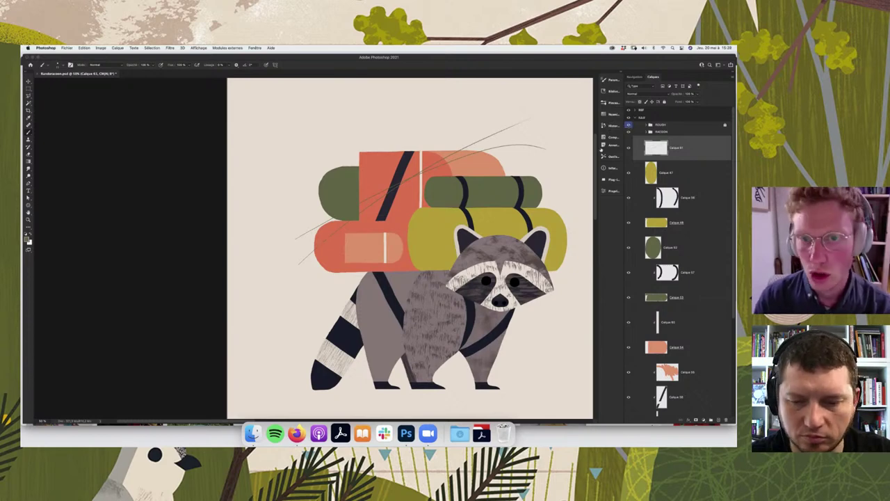
# - Show the ROUGH sketch group and undo the recent stray sketch strokes
pyautogui.click(628, 126)
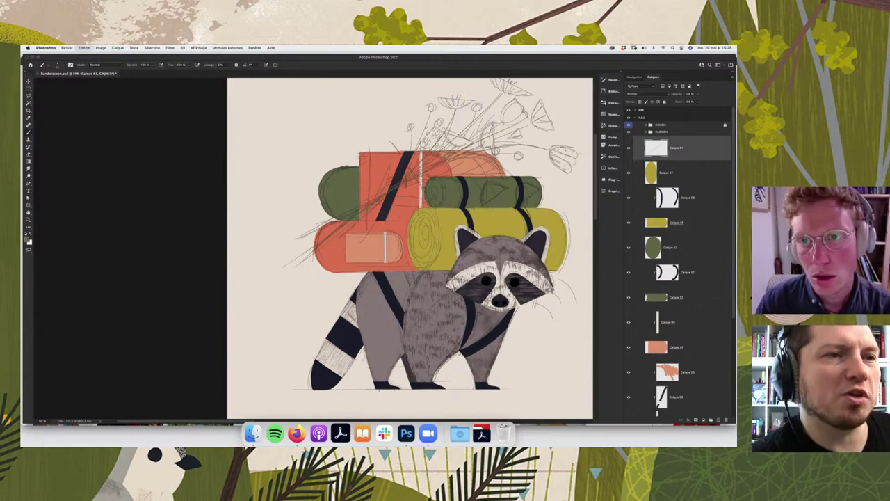
pyautogui.press('super+z')
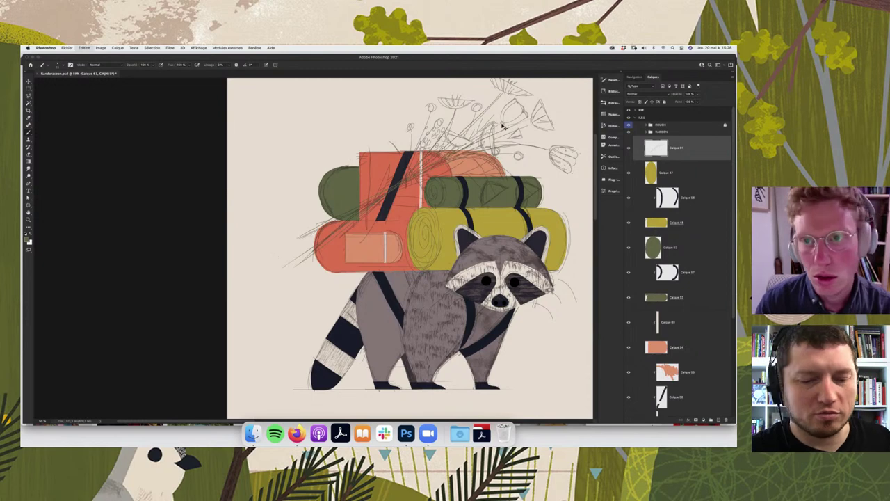
pyautogui.press('super+z')
pyautogui.press('super+z')
pyautogui.press('super+z')
pyautogui.press('super+z')
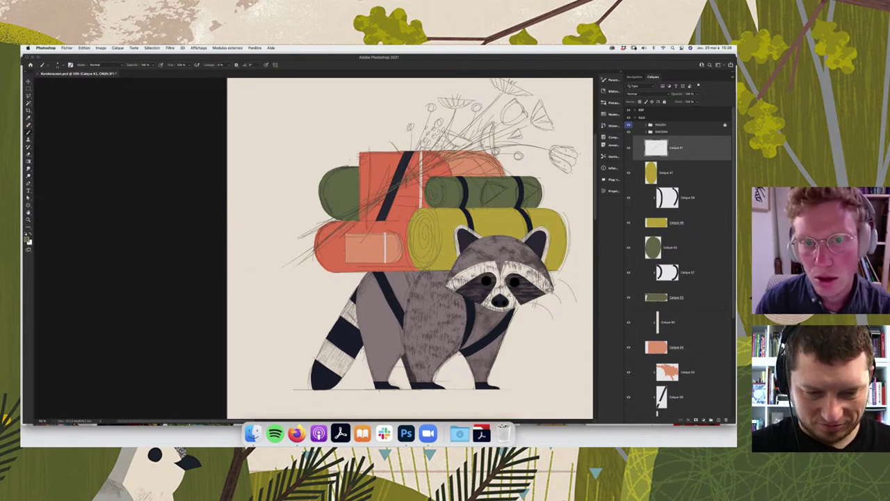
pyautogui.press('super+z')
pyautogui.press('super+z')
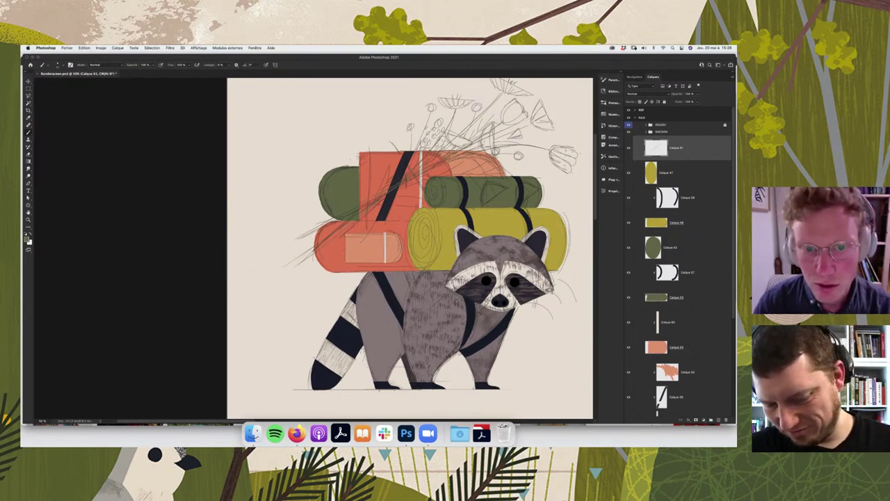
pyautogui.press('super+z')
pyautogui.press('super+z')
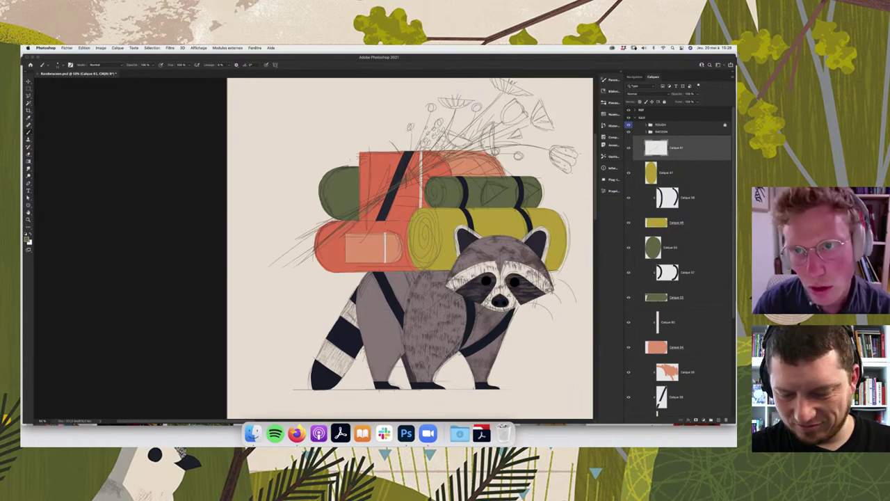
pyautogui.press('super+z')
# - Restore the long sketch stroke at the left and erase its tip
pyautogui.press('super+z')
pyautogui.press('super+z')
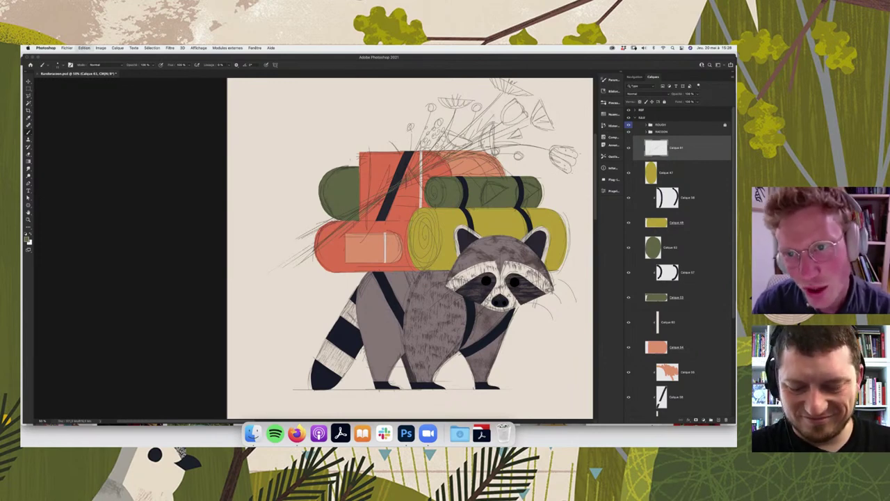
pyautogui.press('super+z')
pyautogui.press('super+z')
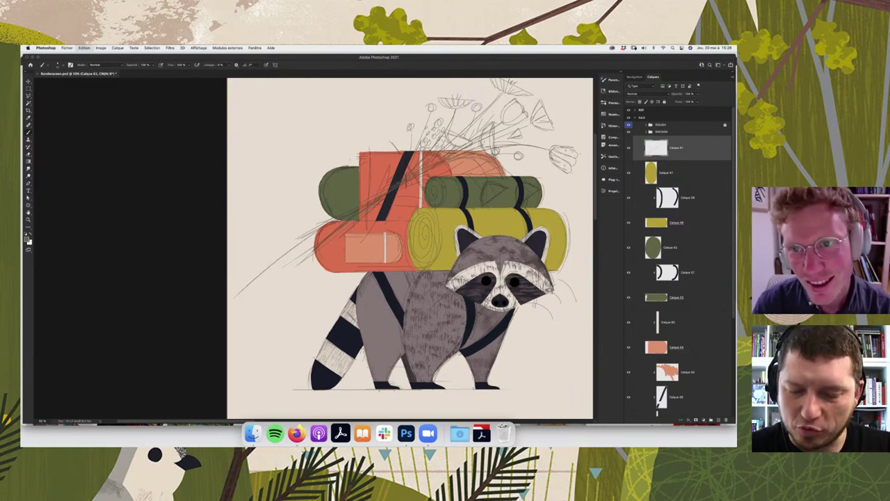
pyautogui.press('super+z')
pyautogui.press('super+z')
pyautogui.press('super+z')
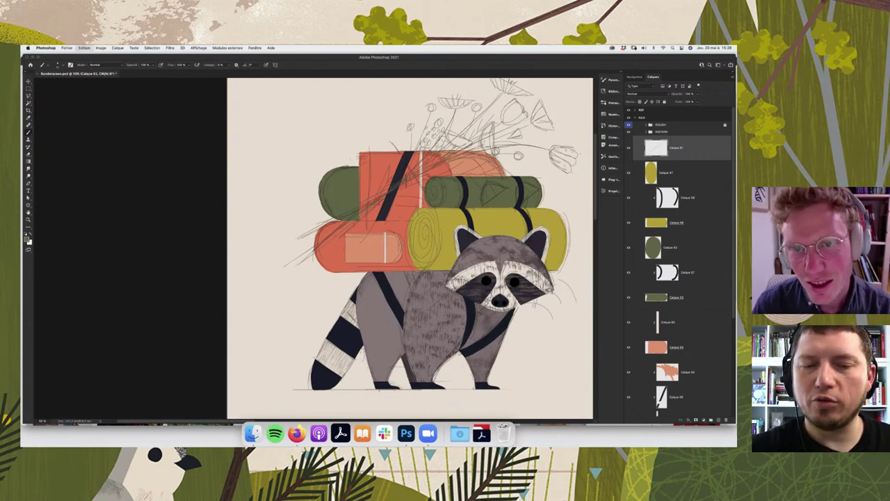
pyautogui.press('super+z')
pyautogui.press('e')
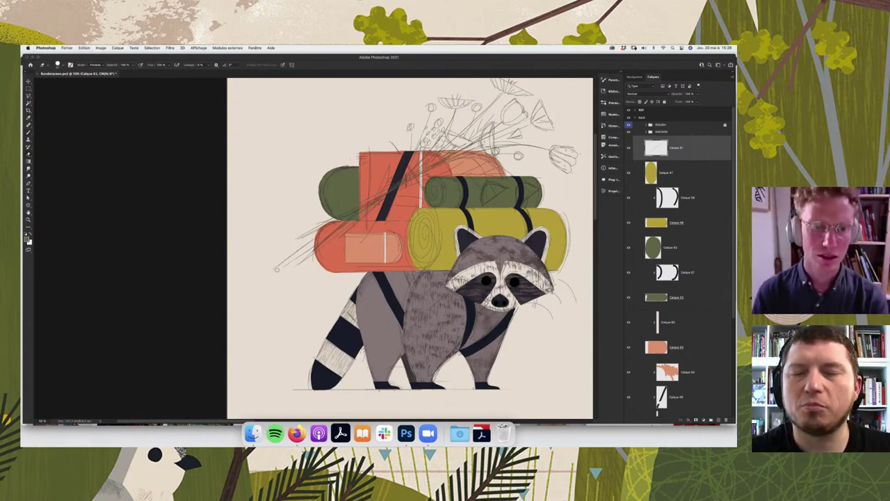
pyautogui.moveTo(271, 268)
pyautogui.mouseDown()
pyautogui.moveTo(306, 257)
pyautogui.moveTo(282, 260)
pyautogui.mouseUp()
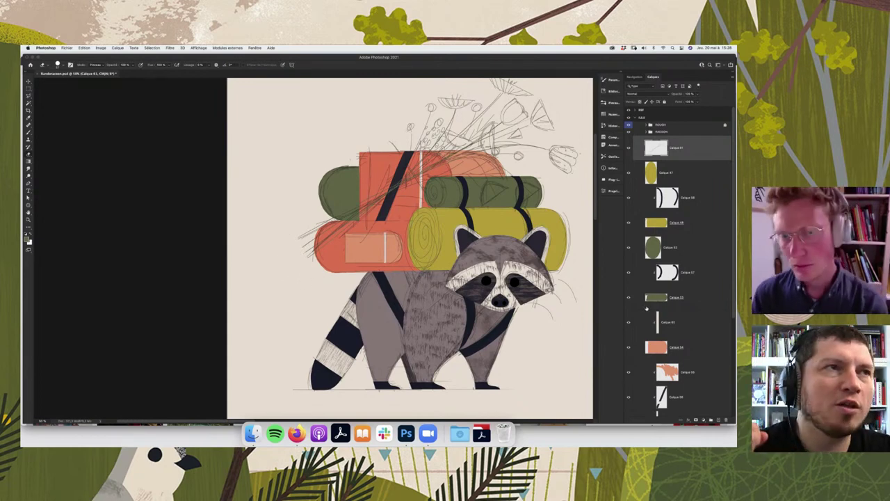
# - Add a new top layer with a layer mask and Alt-drag a copy of that mask onto Calque 61
pyautogui.press('i')
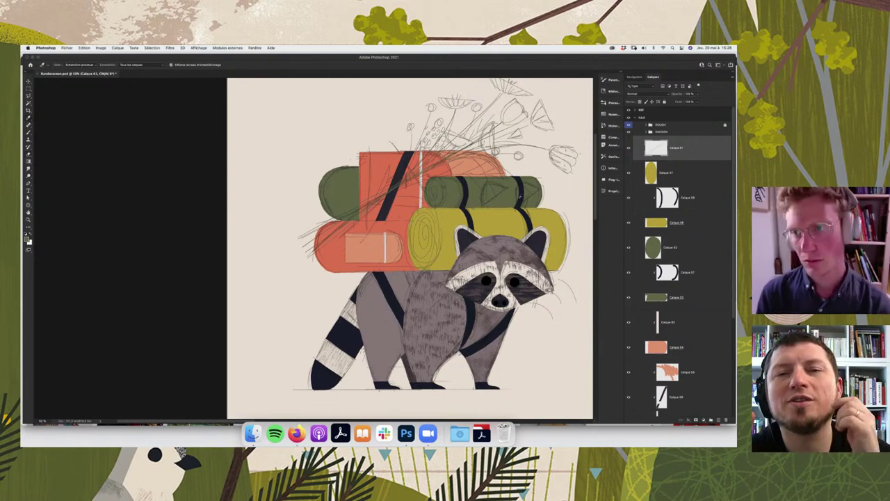
pyautogui.click(711, 420)
pyautogui.press('l')
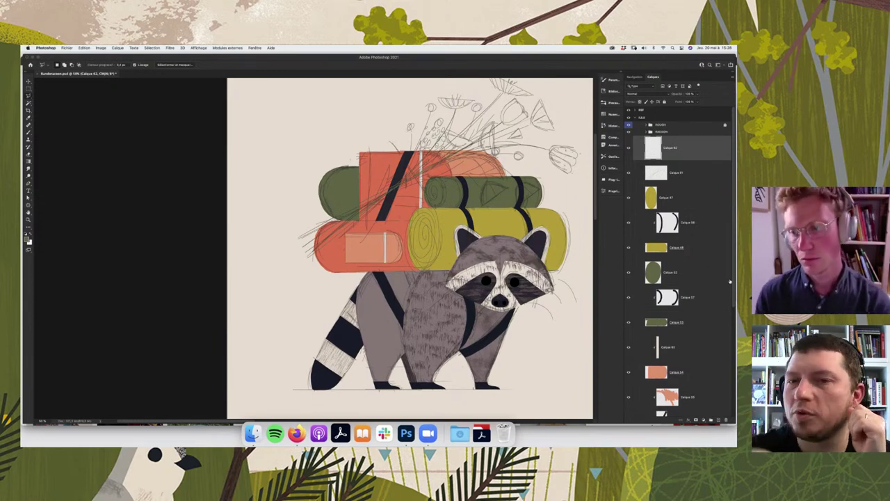
pyautogui.scroll(-1, 678, 264)
pyautogui.scroll(-1, 678, 264)
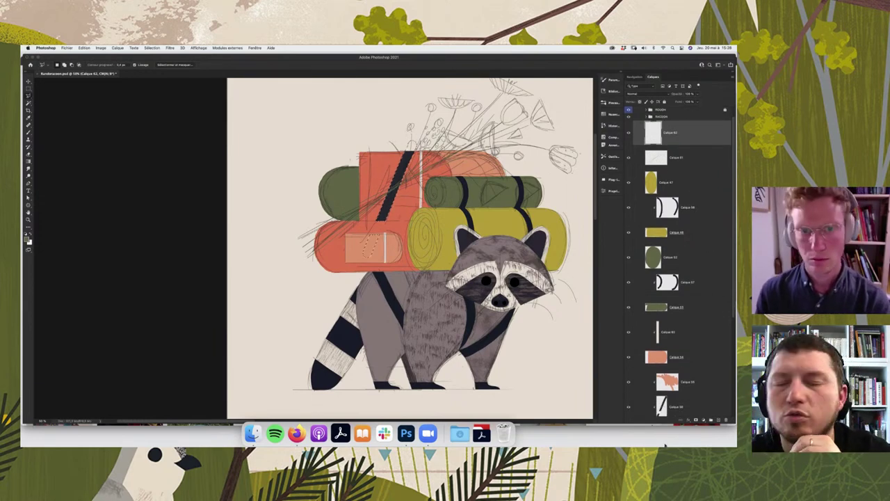
pyautogui.press('Tab')
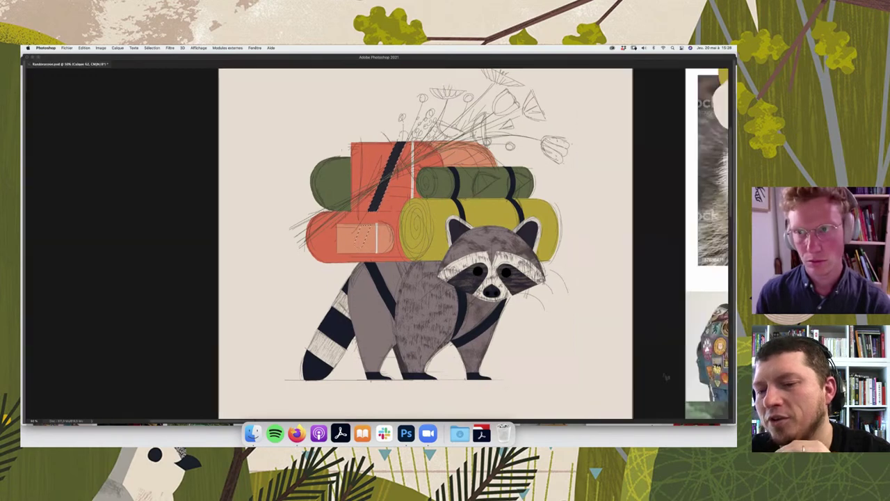
pyautogui.press('Tab')
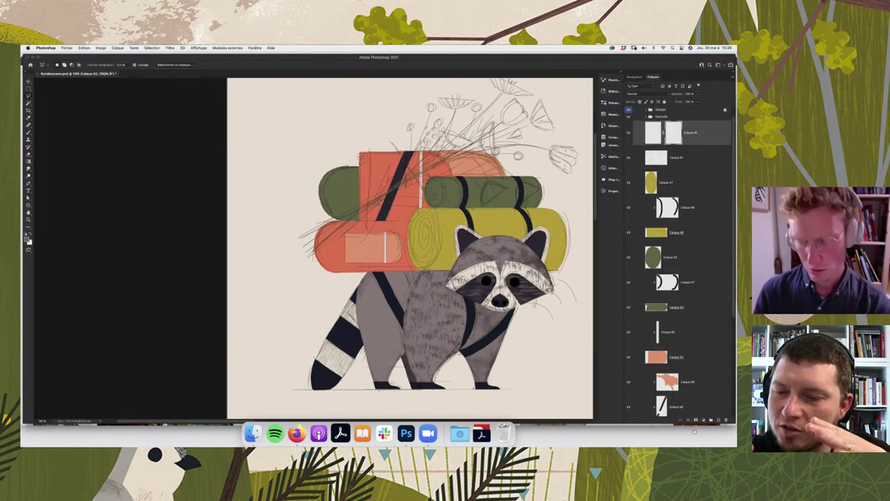
pyautogui.click(695, 421)
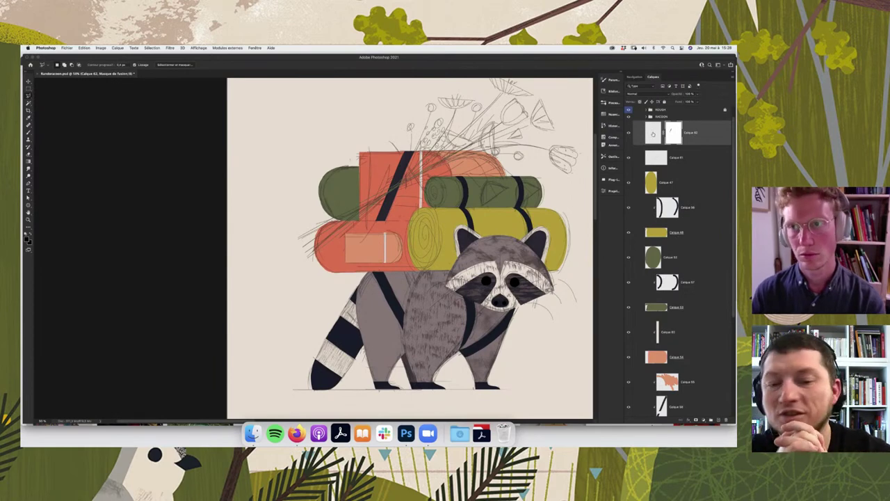
pyautogui.click(653, 134)
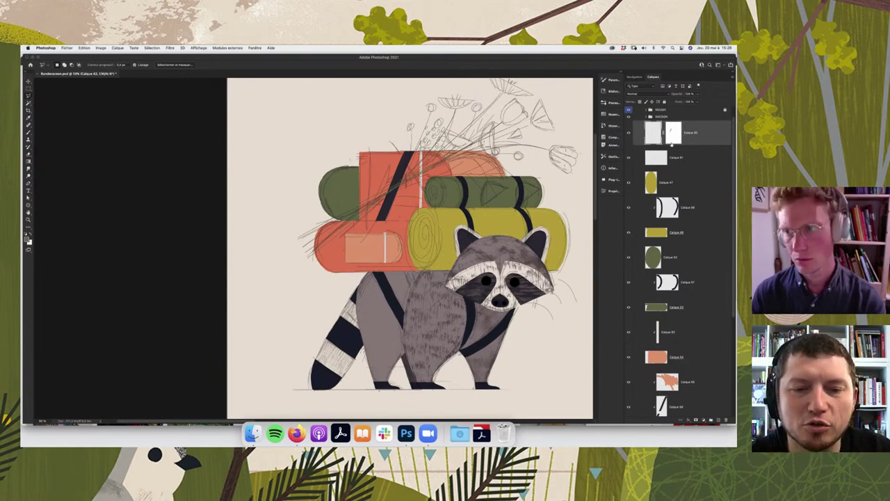
pyautogui.moveTo(672, 131); pyautogui.dragTo(677, 157)
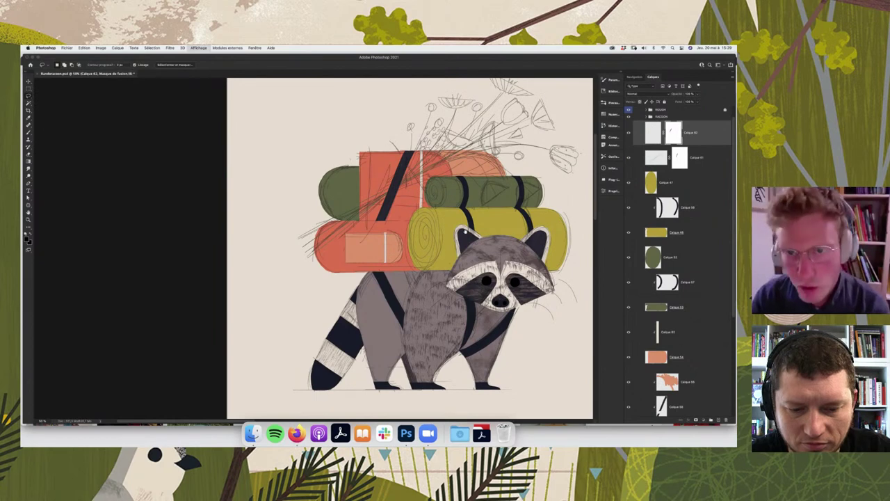
pyautogui.press('super+plus')
pyautogui.press('super+plus')
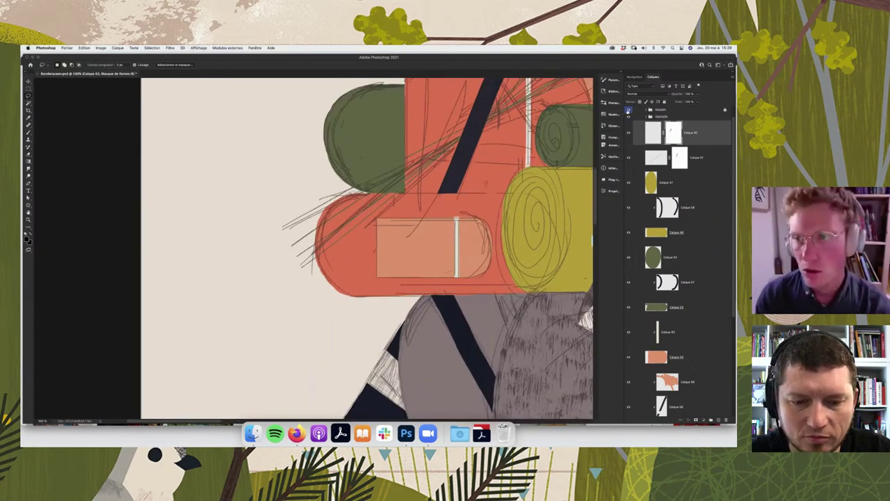
# - Lasso leaf shapes along the grass stalks above the backpack and fill them green
pyautogui.moveTo(587, 164); pyautogui.dragTo(349, 237)
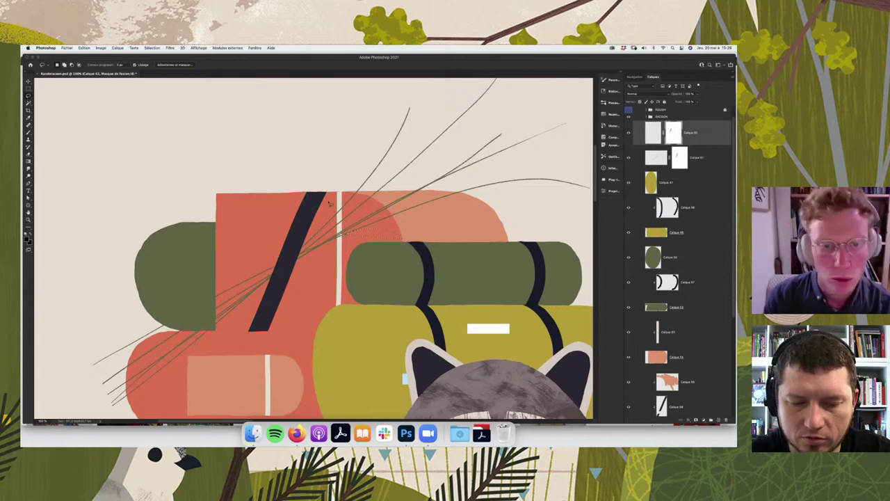
pyautogui.moveTo(331, 218)
pyautogui.mouseDown()
pyautogui.moveTo(255, 298)
pyautogui.moveTo(285, 307)
pyautogui.mouseUp()
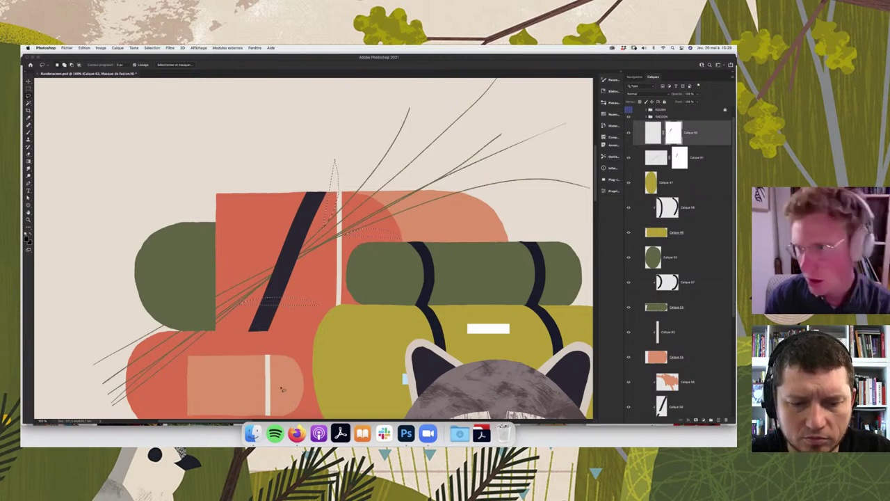
pyautogui.click(651, 134)
pyautogui.hotkey('alt', 'BackSpace')
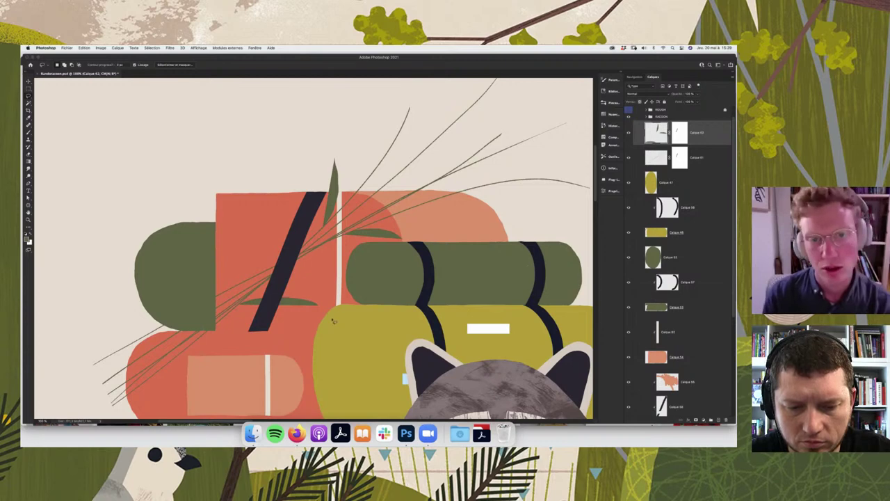
pyautogui.hscroll(-3, 339, 278)
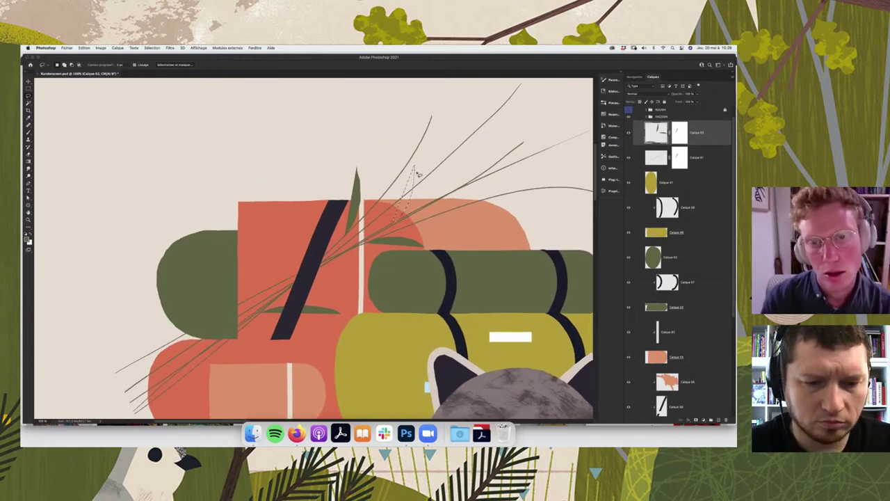
# - Undo back to the thin stalk, then fill two olive-green leaves on it
pyautogui.hotkey('ctrl', 'z')
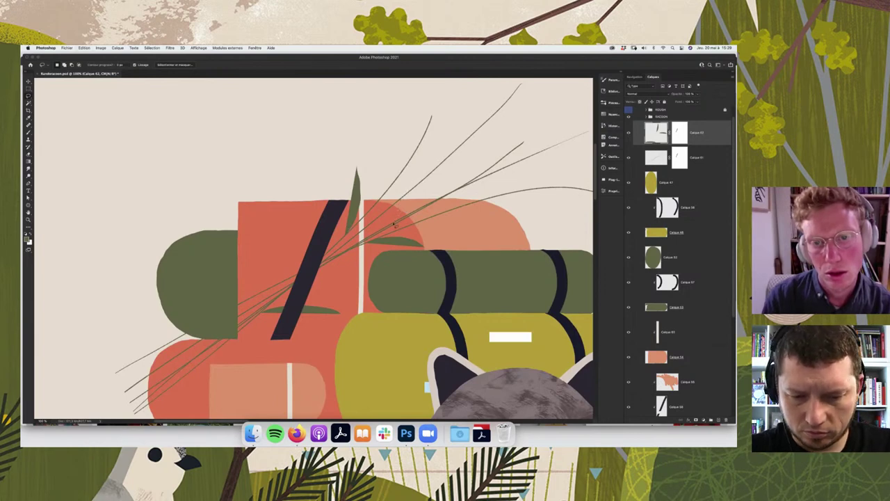
pyautogui.hotkey('ctrl', 'z')
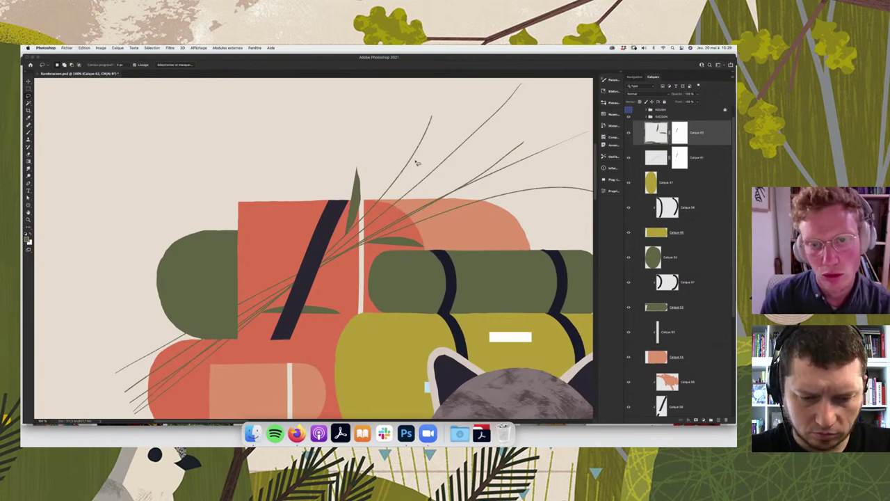
pyautogui.hotkey('ctrl', 'z')
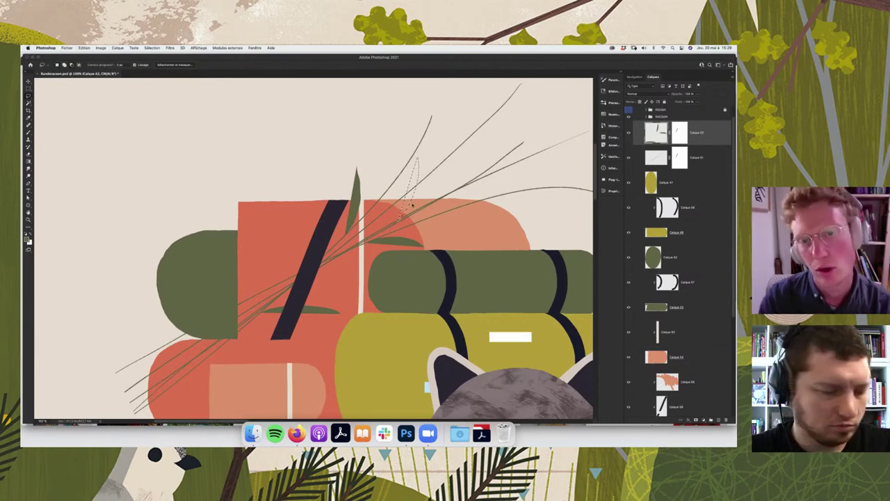
pyautogui.hotkey('alt', 'BackSpace')
pyautogui.hotkey('ctrl', 'd')
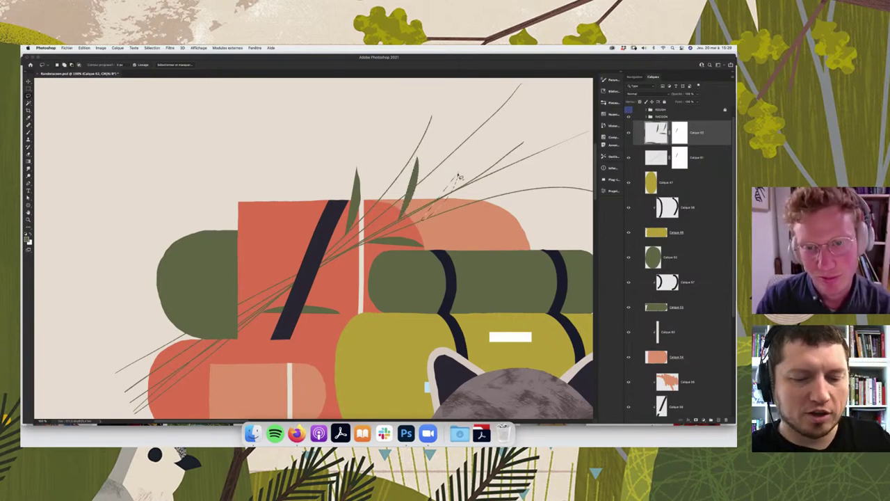
pyautogui.hotkey('alt', 'BackSpace')
pyautogui.hotkey('ctrl', 'd')
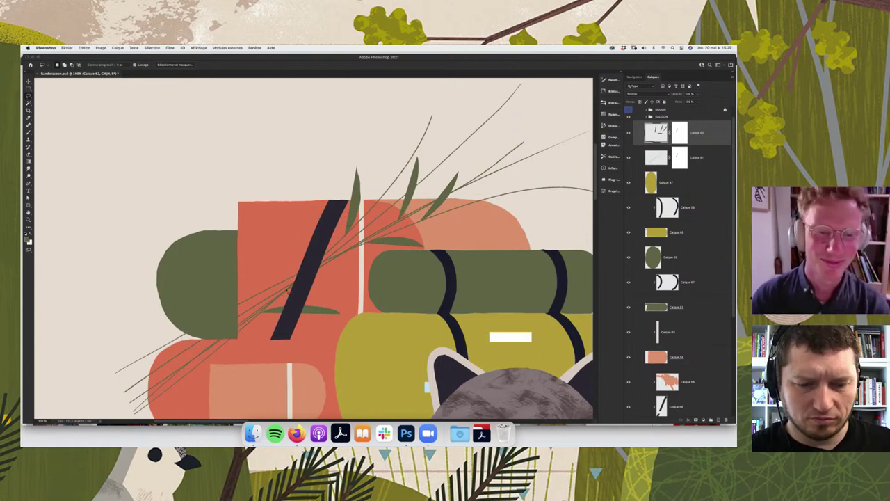
pyautogui.click(288, 224)
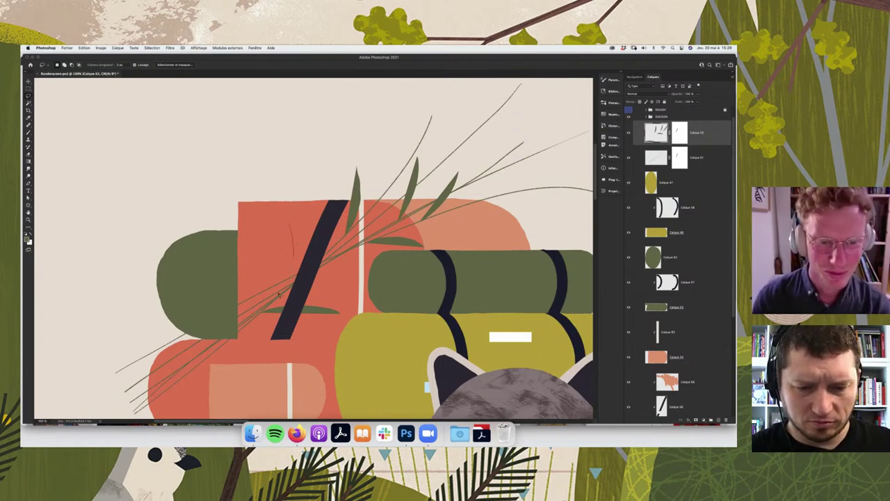
# - Finish the extra leaves, then paint and tidy additional thin stalks on Calque 61
pyautogui.press('super+minus')
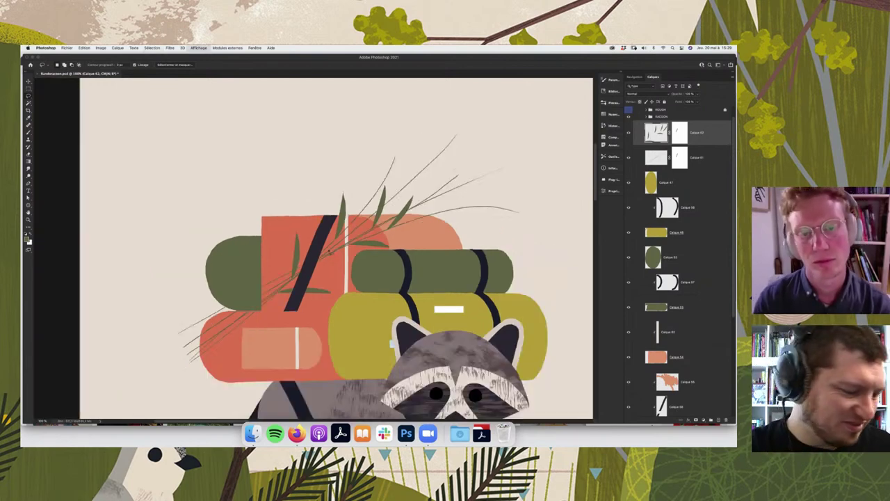
pyautogui.press('super+minus')
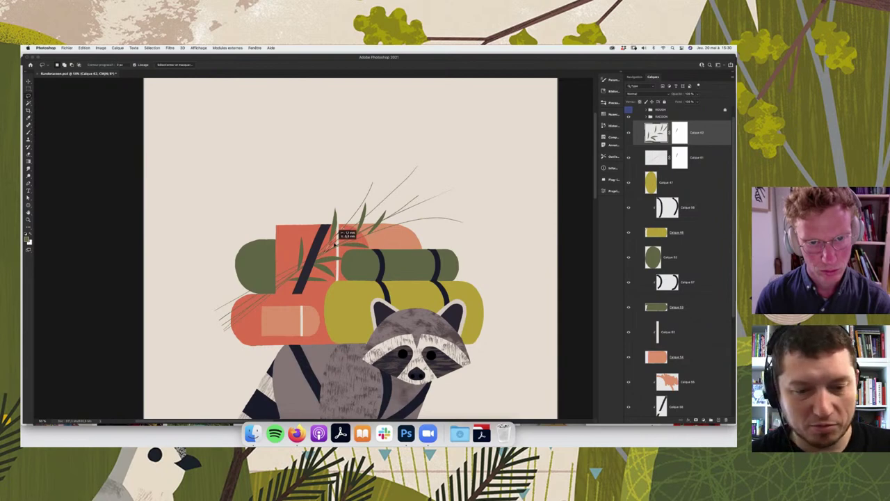
pyautogui.press('super+d')
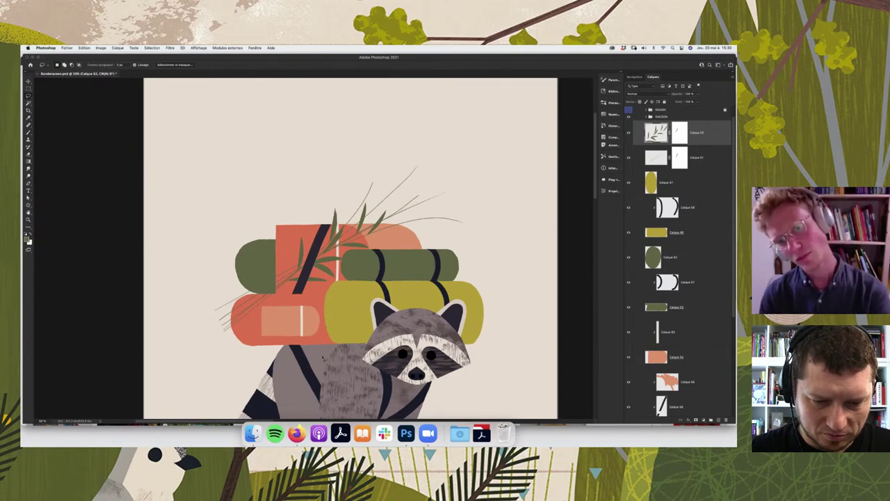
pyautogui.click(679, 148)
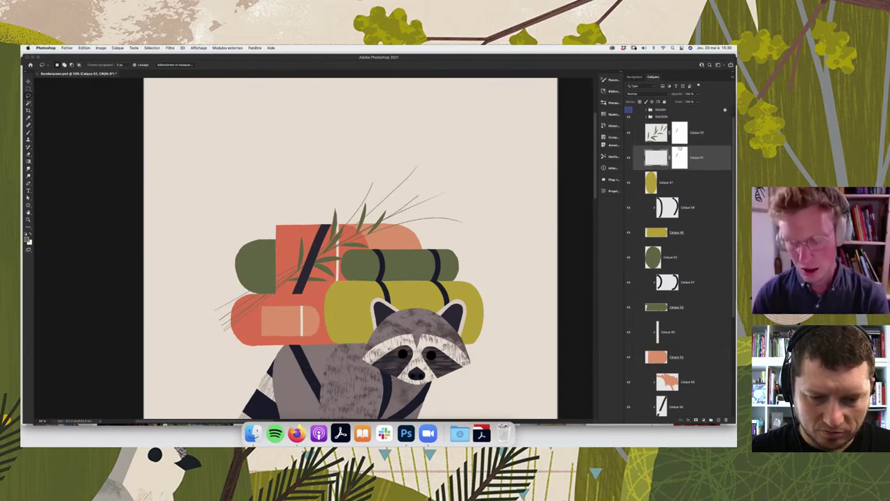
pyautogui.press('b')
pyautogui.scroll(1, 359, 209)
pyautogui.scroll(1, 360, 209)
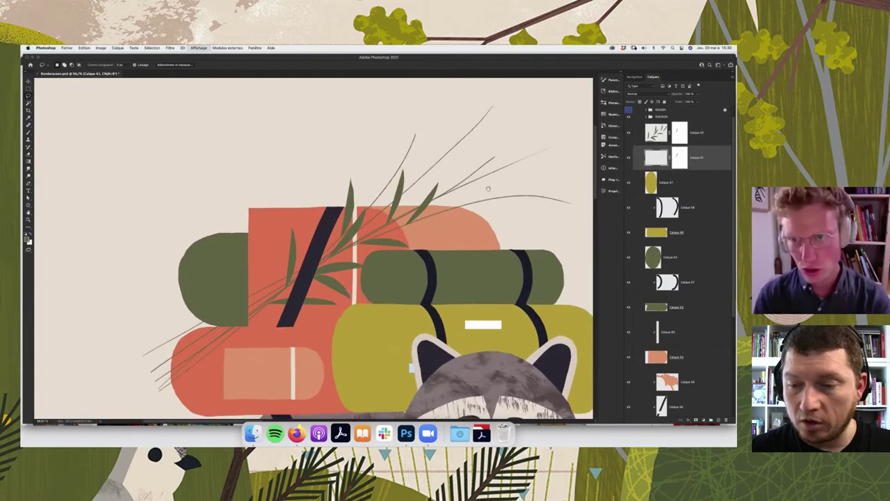
pyautogui.scroll(1, 359, 208)
pyautogui.scroll(1, 359, 208)
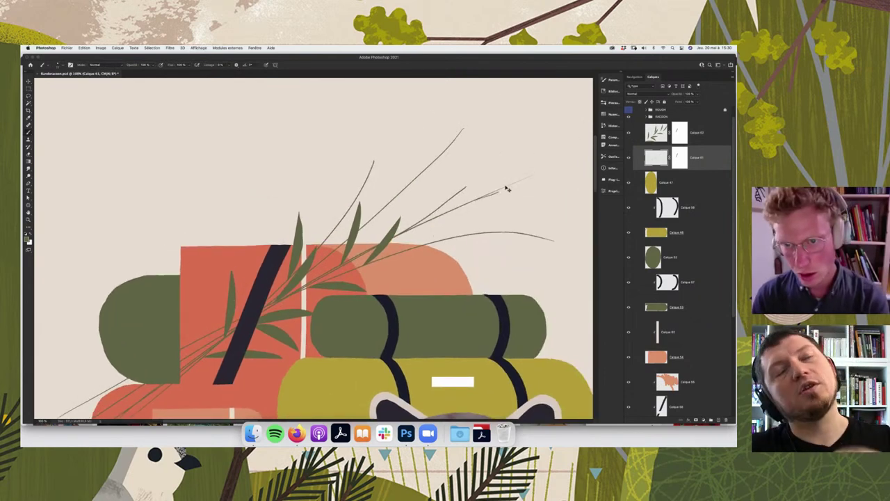
pyautogui.hotkey('ctrl', 'z')
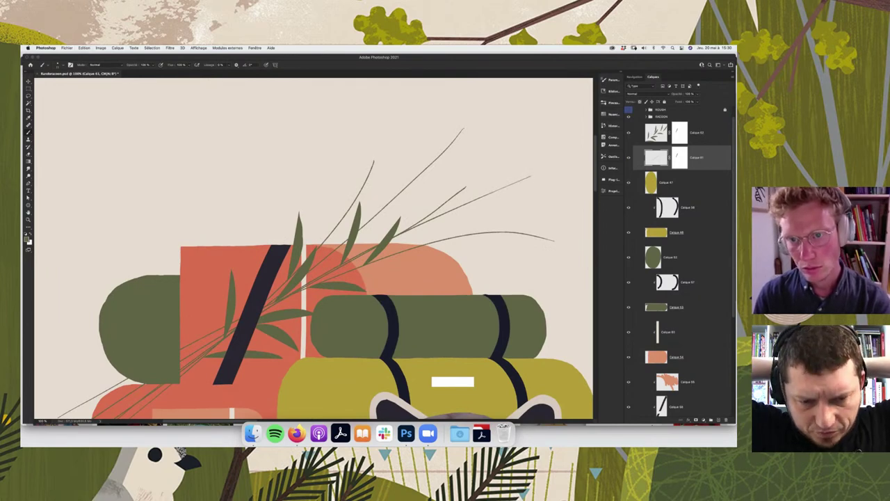
pyautogui.press('e')
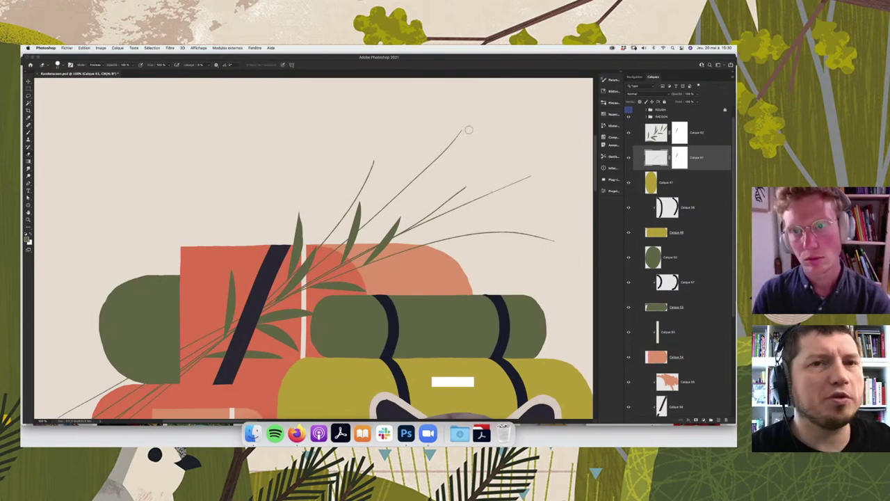
# - Show the rough flower sketch, add a new layer, and sample the bag's orange-red
pyautogui.hotkey('ctrl', '-')
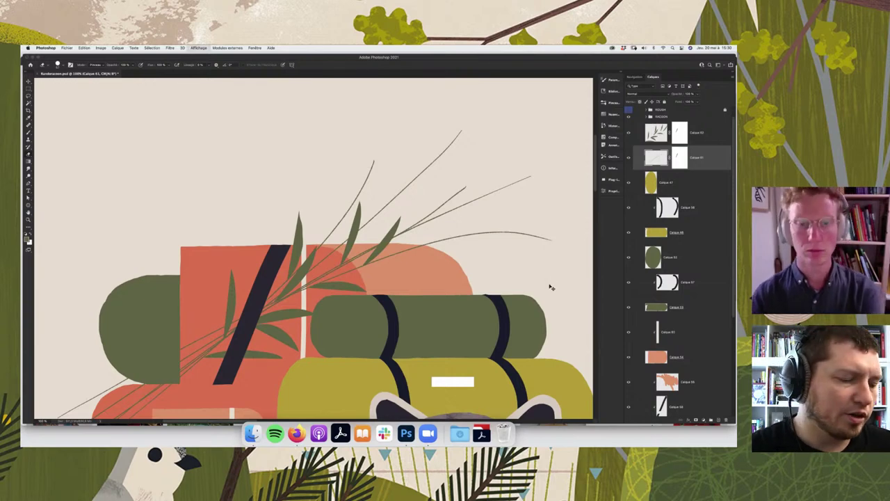
pyautogui.hotkey('ctrl', '-')
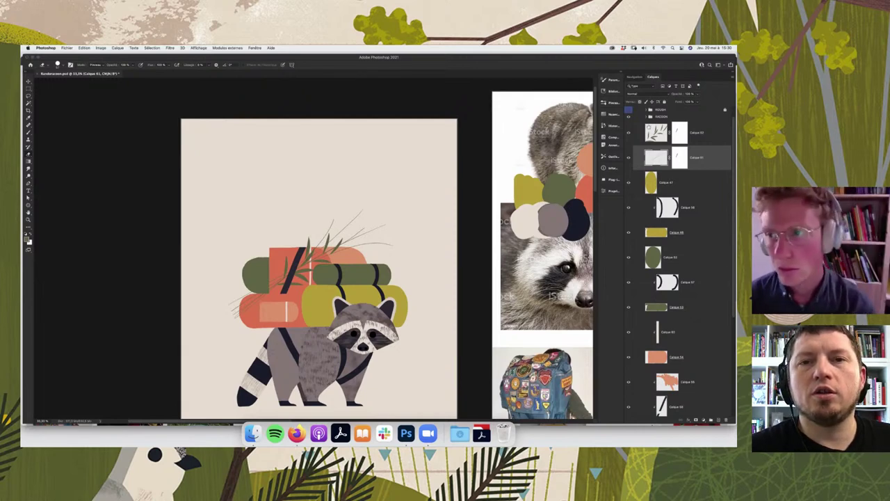
pyautogui.click(628, 109)
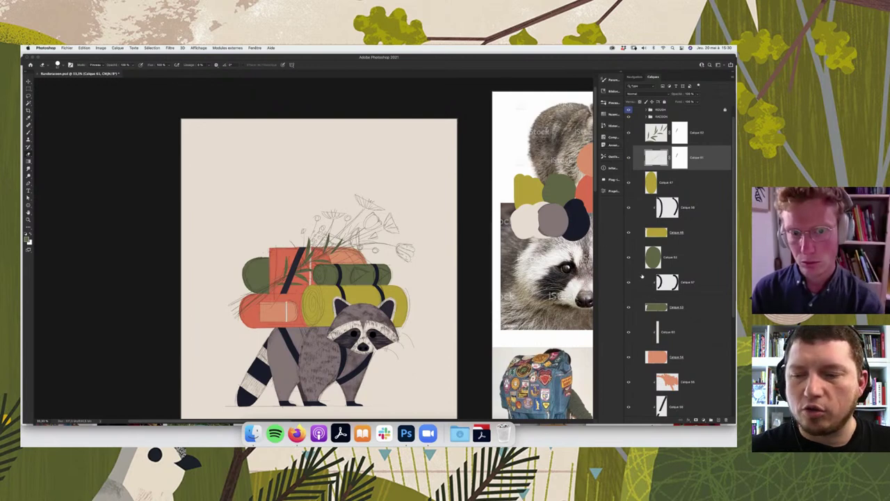
pyautogui.click(718, 419)
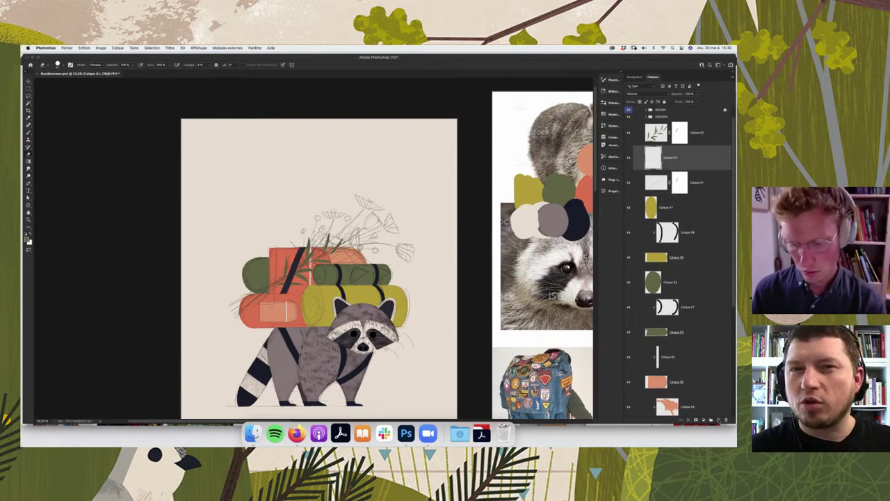
pyautogui.press('i')
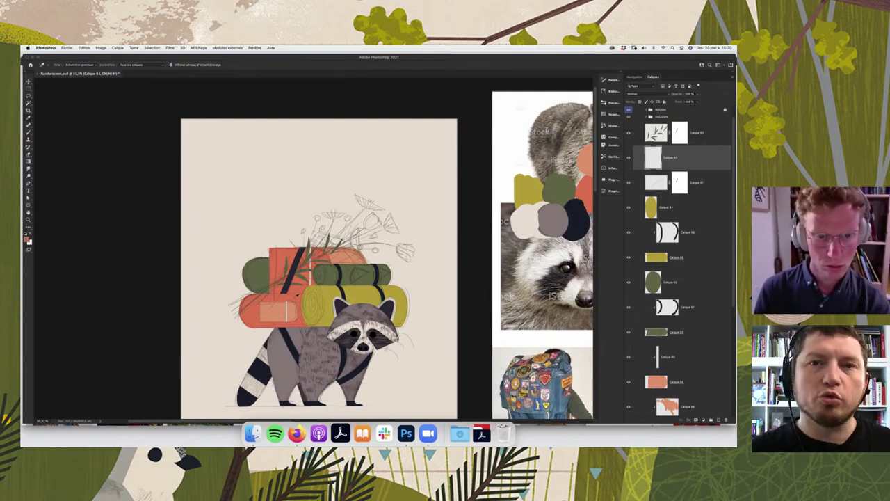
pyautogui.click(293, 296)
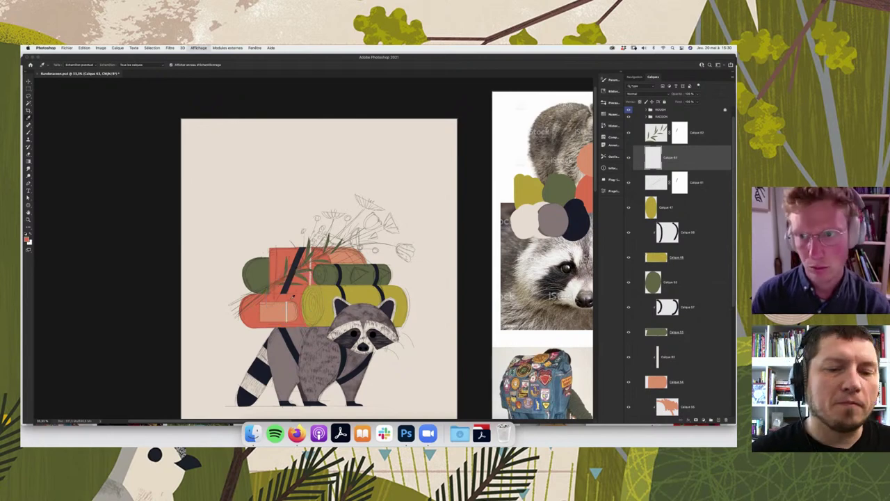
# - Lasso the first tulip head and fill it solid orange-red
pyautogui.press('super+plus')
pyautogui.press('super+plus')
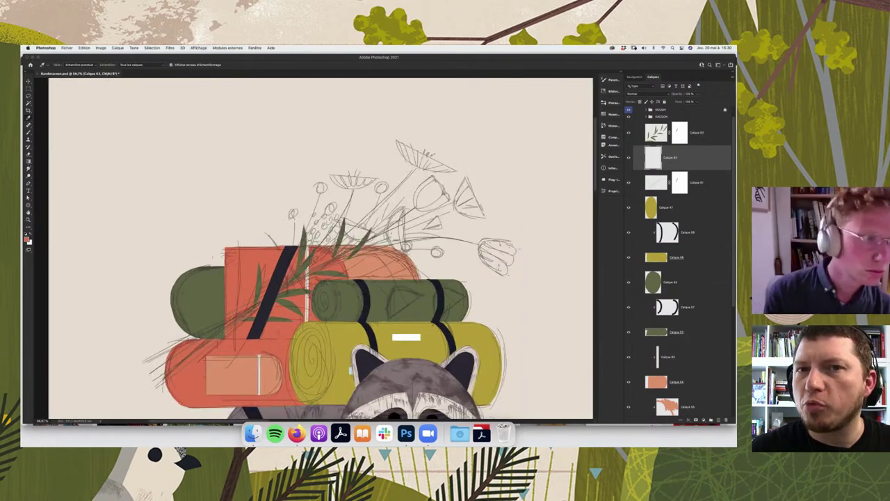
pyautogui.press('l')
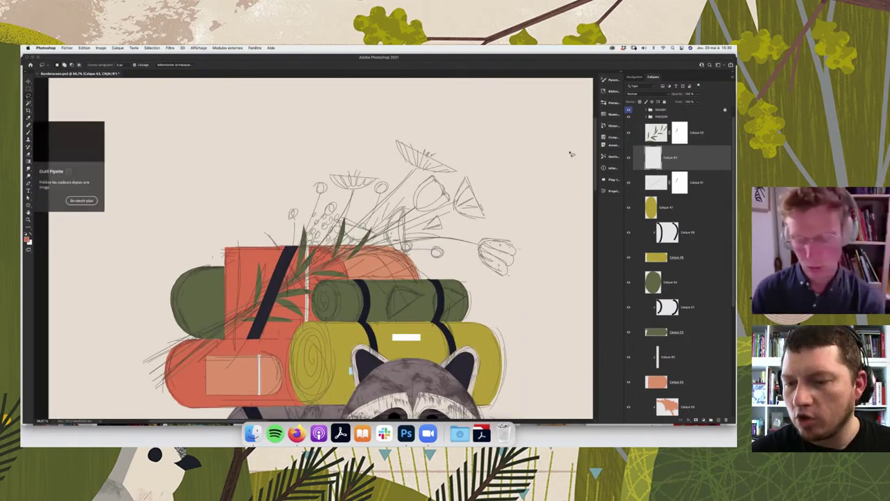
pyautogui.press('super+plus')
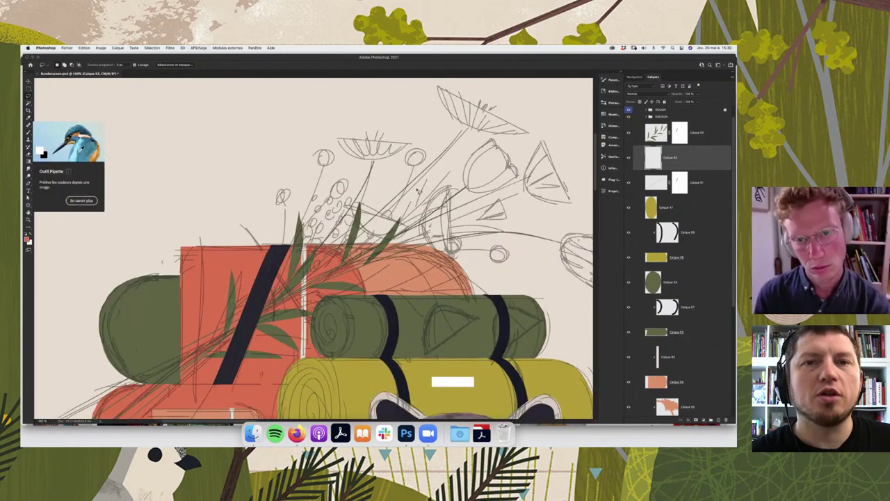
pyautogui.hscroll(5, 424, 185)
pyautogui.scroll(3, 424, 184)
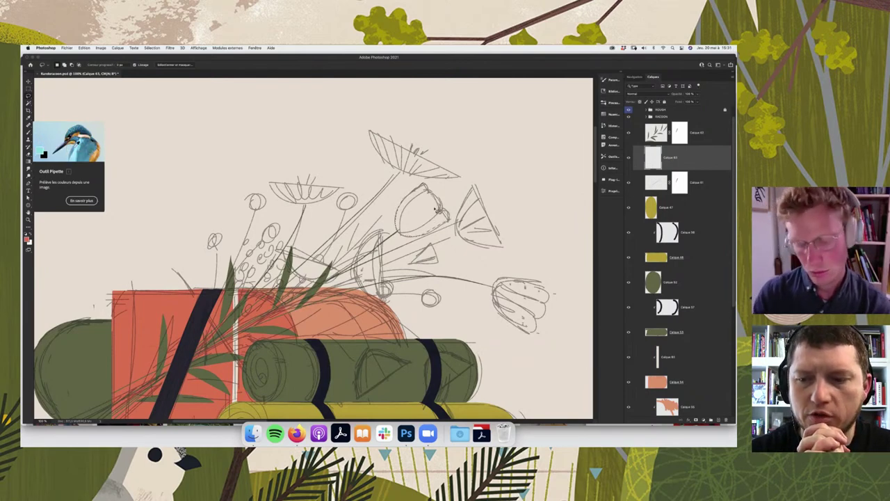
pyautogui.hotkey('alt', 'BackSpace')
pyautogui.hotkey('ctrl', 'd')
# - Switch between the Brush and Lasso tools while framing the second tulip sketch
pyautogui.press('b')
pyautogui.rightClick(421, 232)
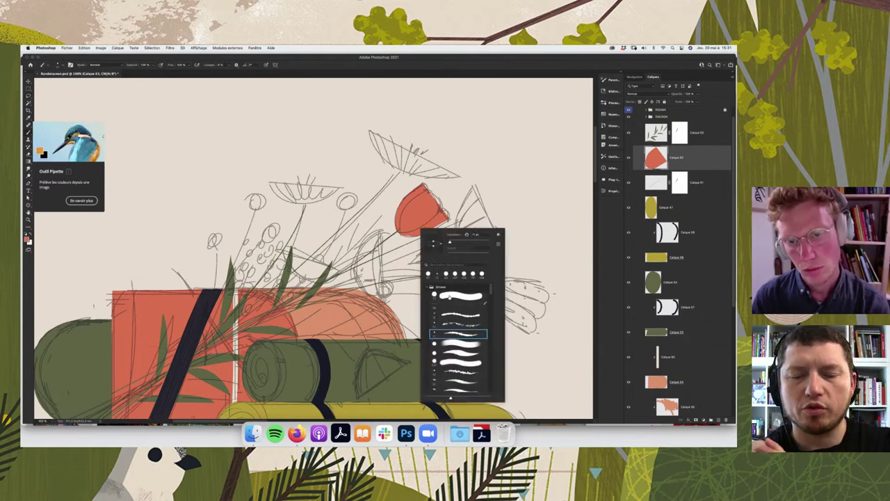
pyautogui.press('Escape')
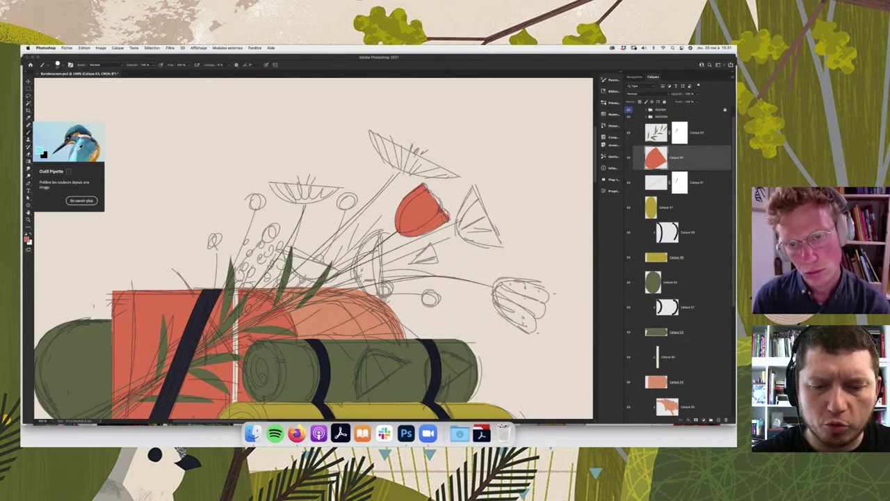
pyautogui.press('l')
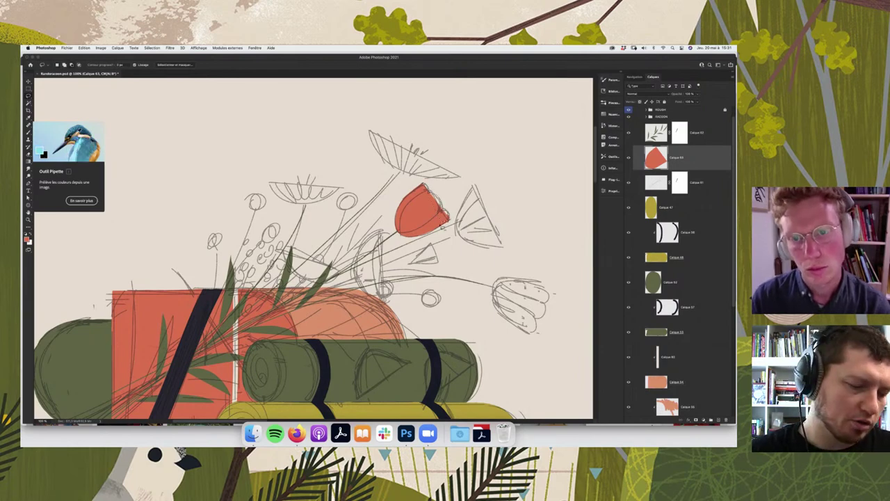
pyautogui.press('b')
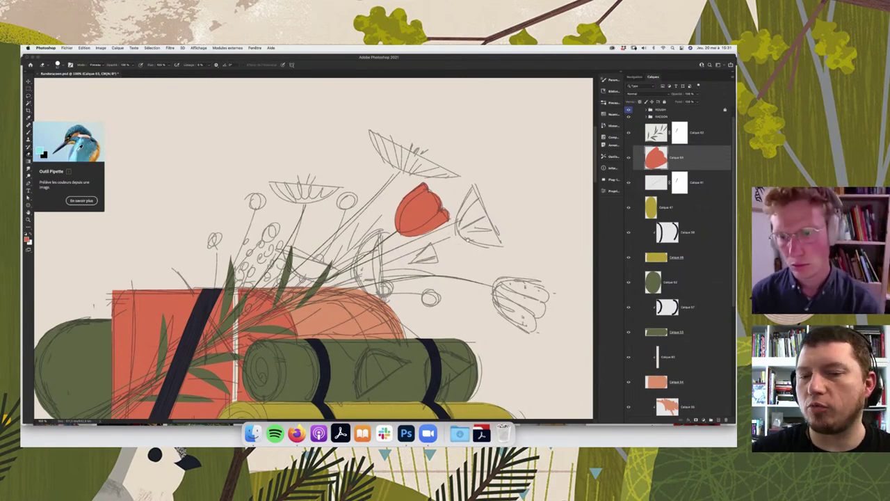
pyautogui.scroll(-3, 470, 234)
pyautogui.scroll(-3, 486, 219)
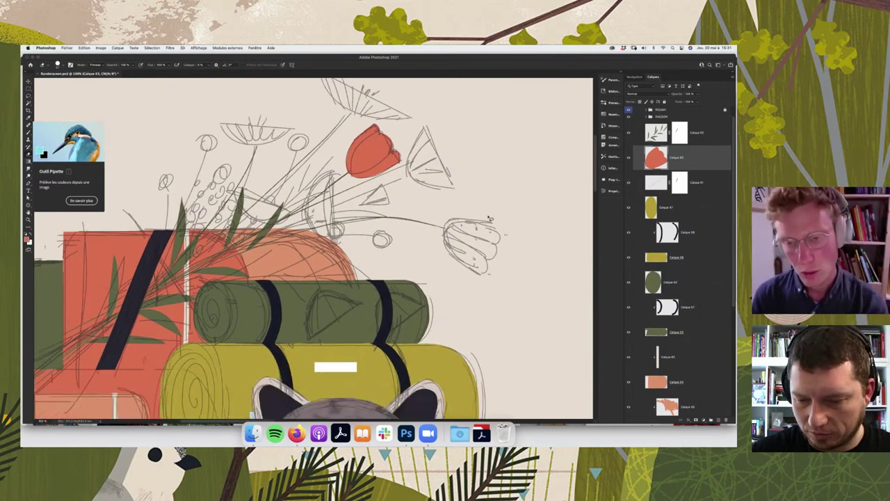
pyautogui.press('l')
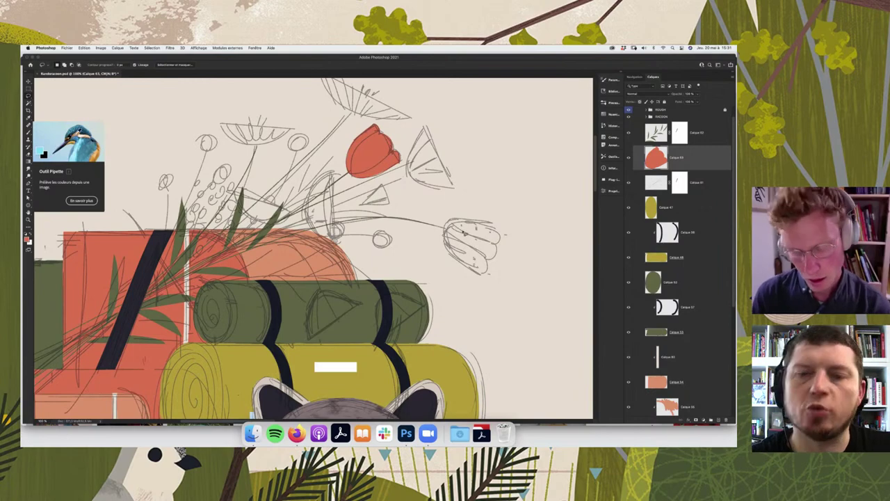
# - Rotate the view so the second tulip is upright and paint its head solid red
pyautogui.press('r')
pyautogui.moveTo(360, 237); pyautogui.dragTo(331, 154)
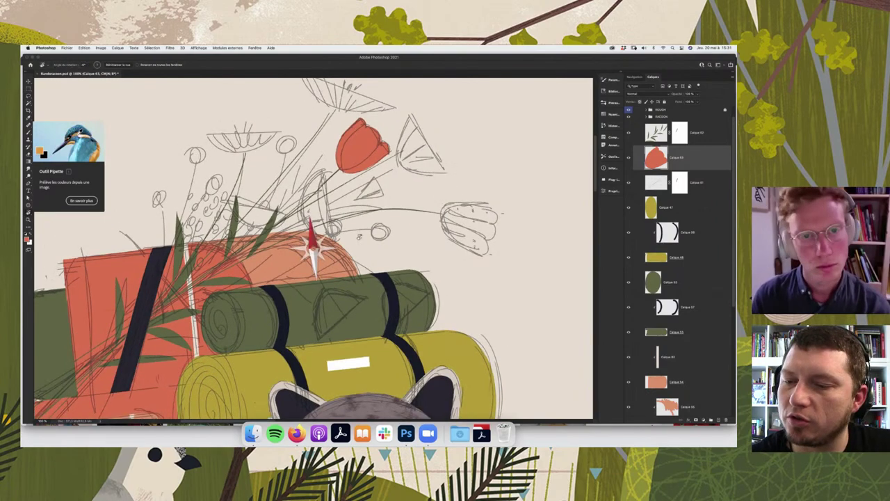
pyautogui.moveTo(390, 221); pyautogui.dragTo(375, 301)
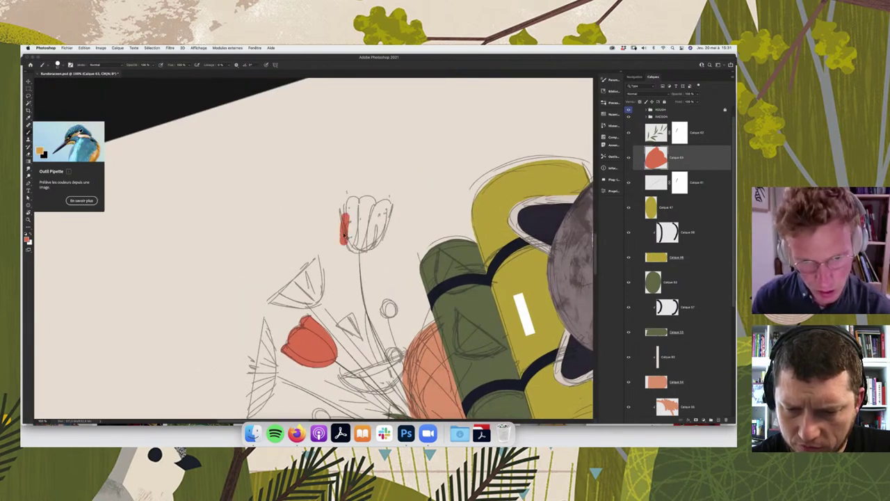
pyautogui.moveTo(345, 217)
pyautogui.mouseDown()
pyautogui.moveTo(348, 254)
pyautogui.moveTo(383, 211)
pyautogui.mouseUp()
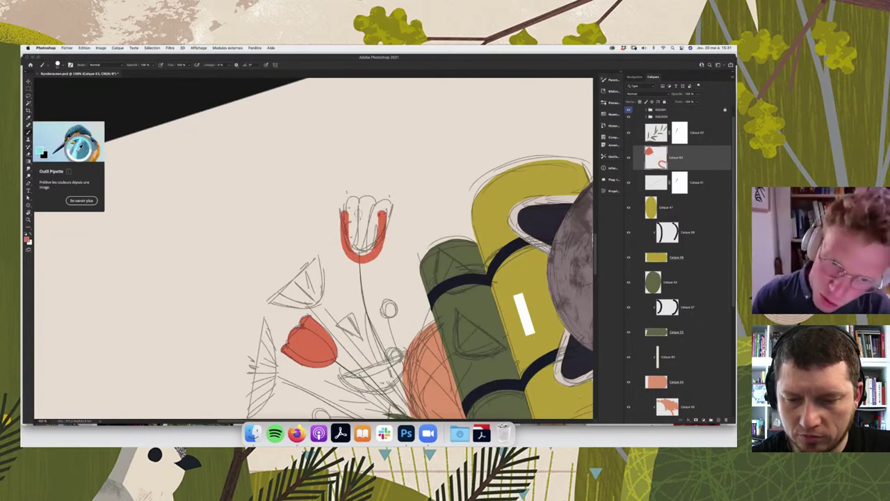
pyautogui.moveTo(352, 216)
pyautogui.mouseDown()
pyautogui.moveTo(355, 253)
pyautogui.moveTo(365, 255)
pyautogui.moveTo(374, 250)
pyautogui.moveTo(365, 228)
pyautogui.mouseUp()
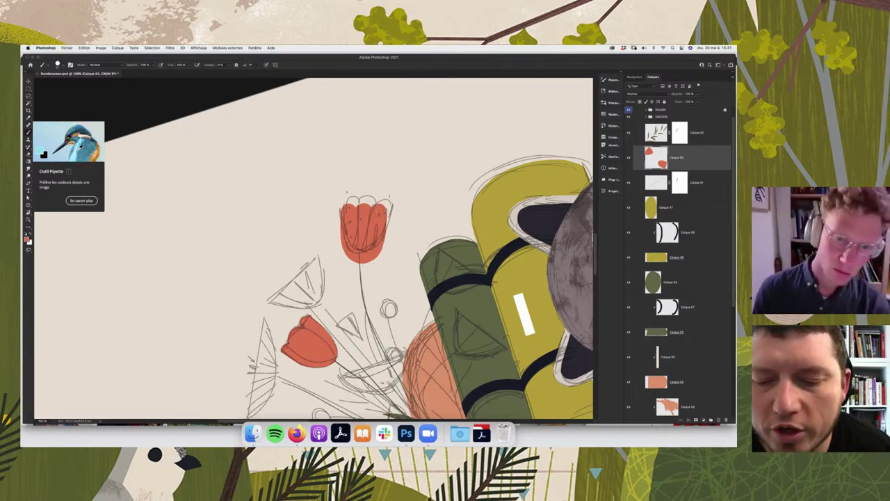
# - Rotate the canvas view back upright and add a new empty layer, Calque 64
pyautogui.press('r')
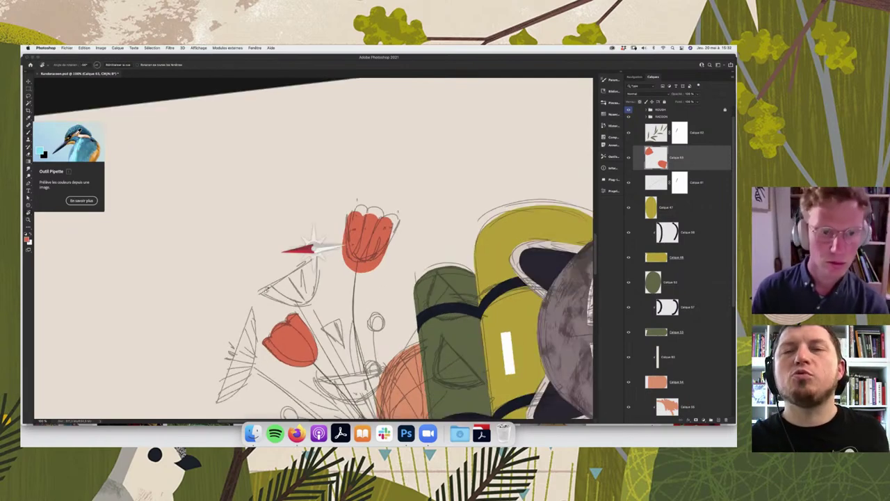
pyautogui.moveTo(329, 315)
pyautogui.mouseDown()
pyautogui.moveTo(276, 297)
pyautogui.moveTo(292, 318)
pyautogui.mouseUp()
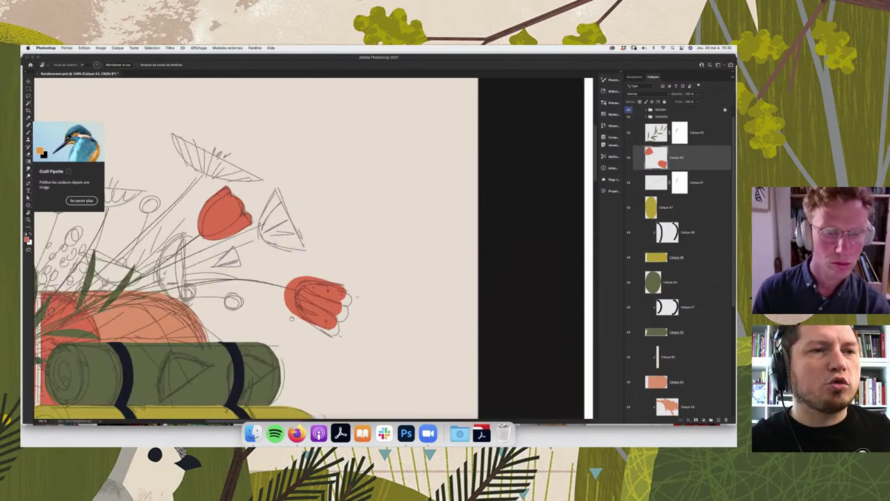
pyautogui.hscroll(-2, 424, 279)
pyautogui.hscroll(-5, 438, 271)
pyautogui.scroll(-2, 437, 271)
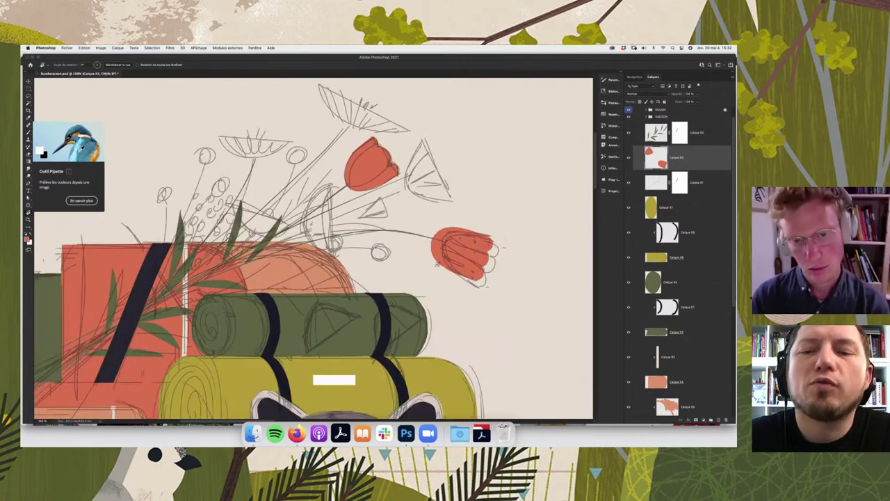
pyautogui.hotkey('ctrl', '-')
pyautogui.hotkey('ctrl', '-')
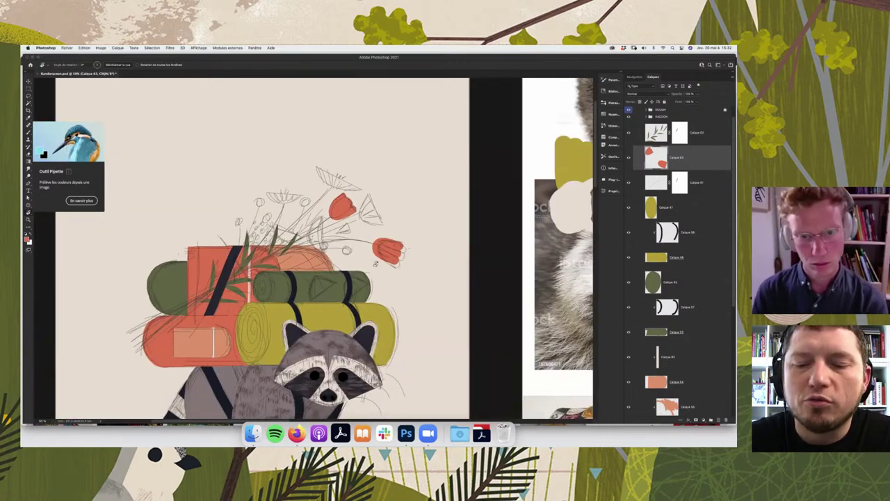
pyautogui.hotkey('ctrl', '+')
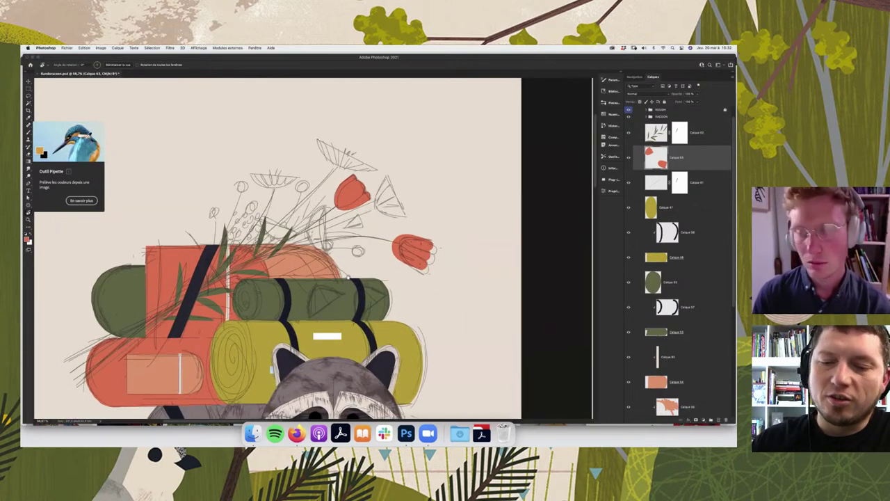
pyautogui.hscroll(-3, 479, 280)
pyautogui.hscroll(-3, 479, 279)
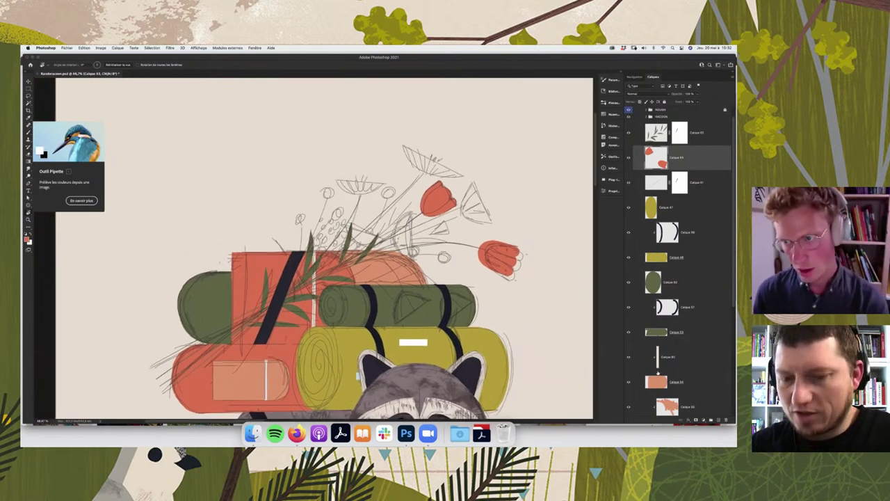
pyautogui.click(712, 418)
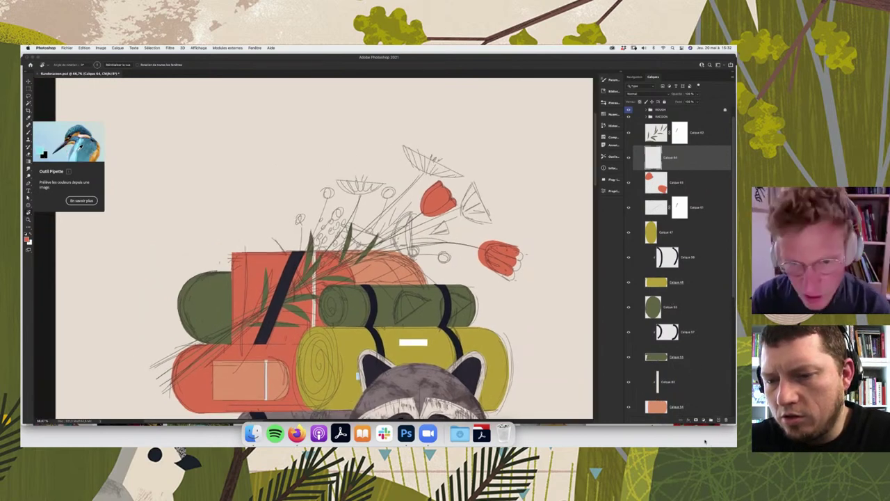
# - Select the Lasso tool and hide the pencil sketch layer
pyautogui.hotkey('ctrl', '+')
pyautogui.hotkey('ctrl', '+')
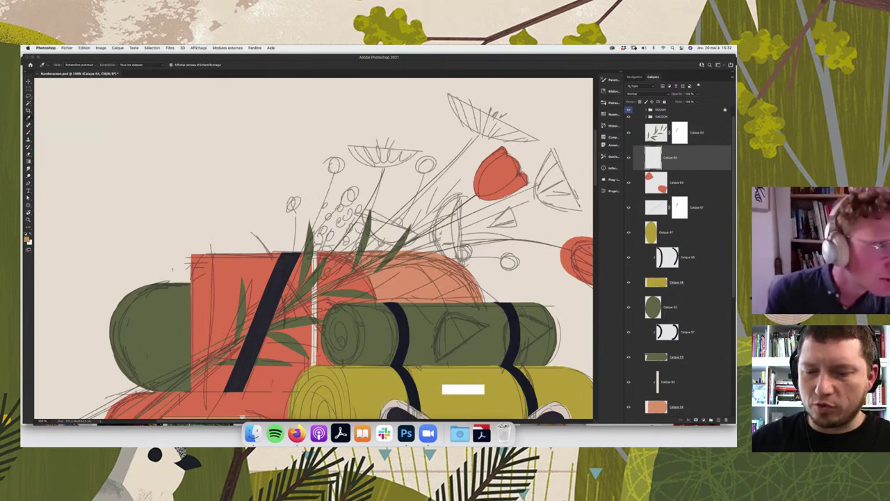
pyautogui.click(28, 96)
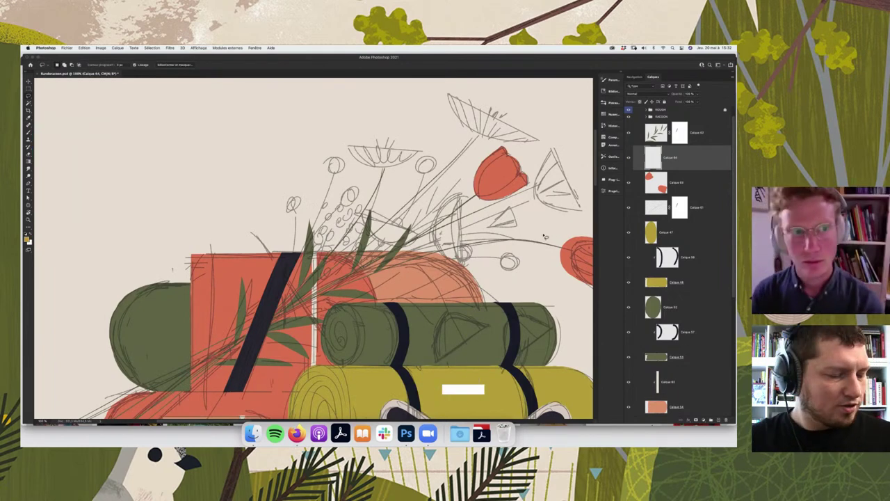
pyautogui.hotkey('ctrl', '-')
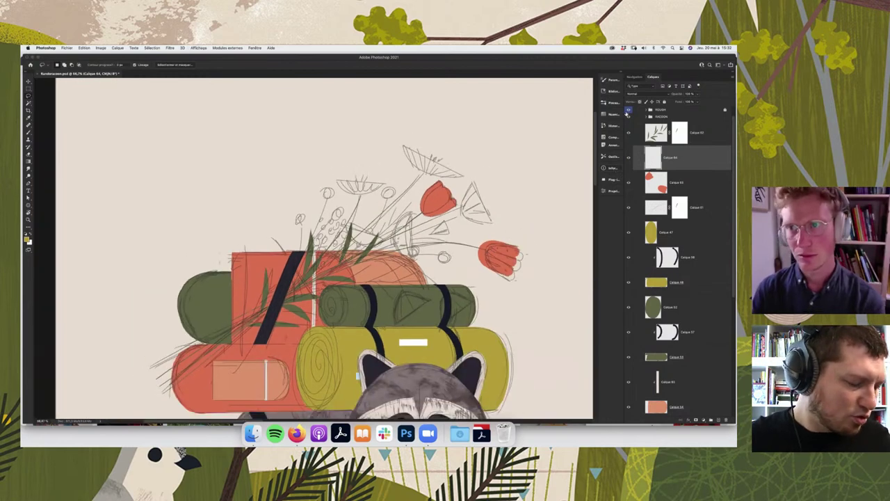
pyautogui.click(629, 207)
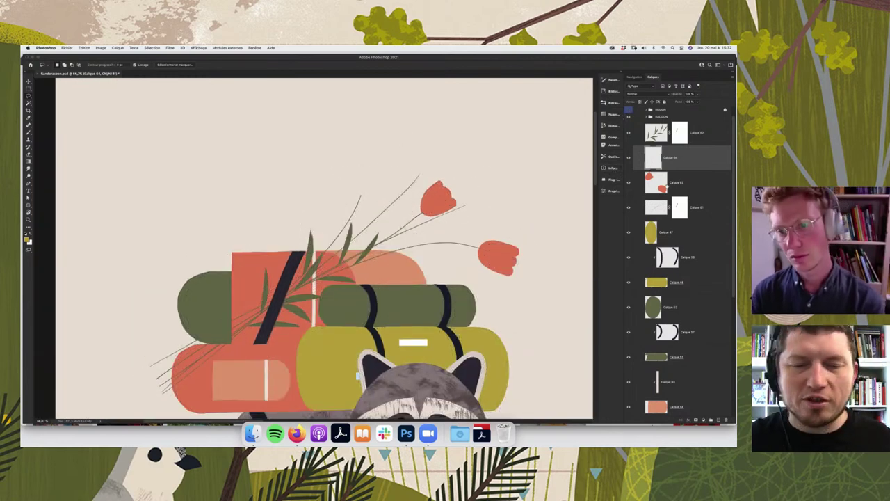
# - On layer Calque 65, brush a small red bump onto the upper tulip's right edge
pyautogui.keyDown('ctrl'); pyautogui.click(515, 243); pyautogui.keyUp('ctrl')
pyautogui.press('b')
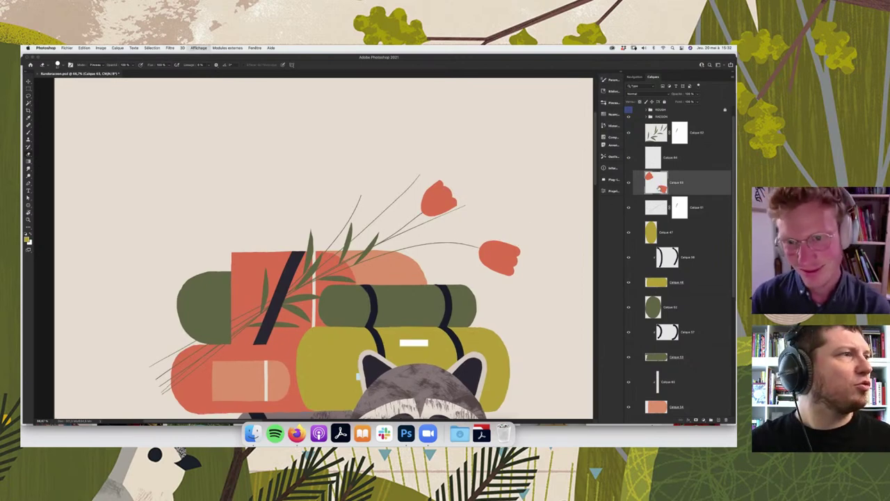
pyautogui.scroll(5, 431, 188)
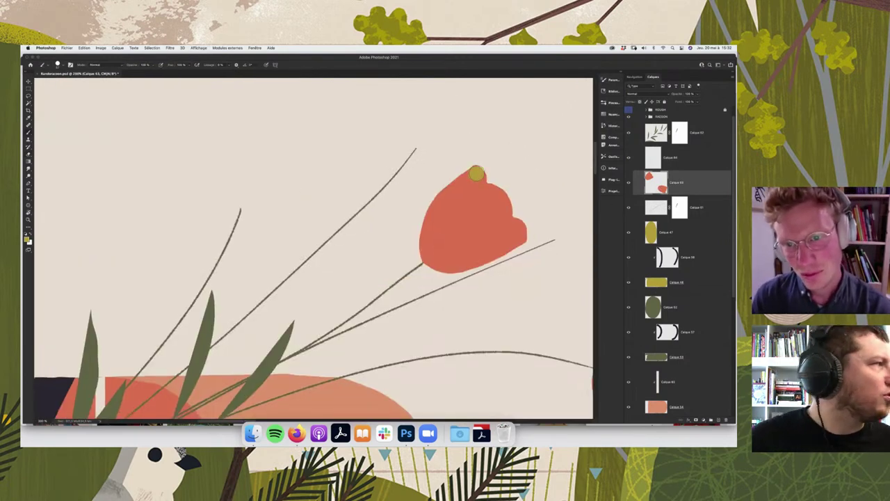
pyautogui.moveTo(477, 174); pyautogui.dragTo(483, 185)
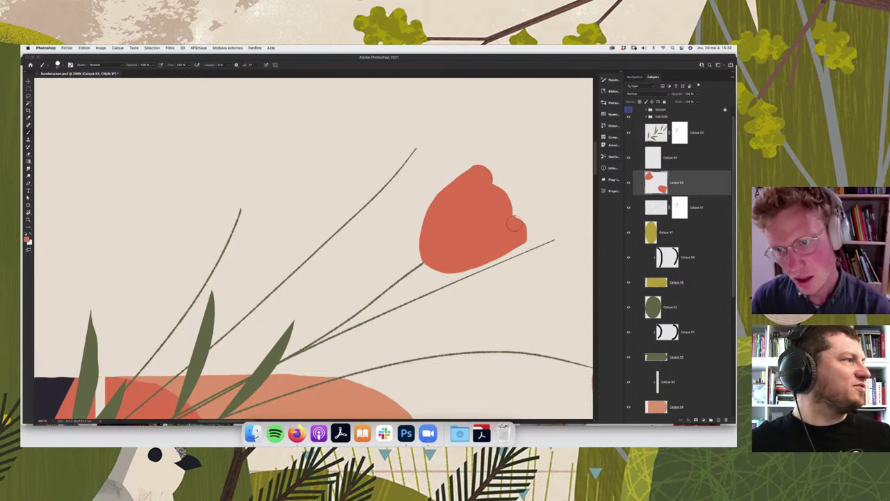
pyautogui.moveTo(519, 236); pyautogui.dragTo(516, 226)
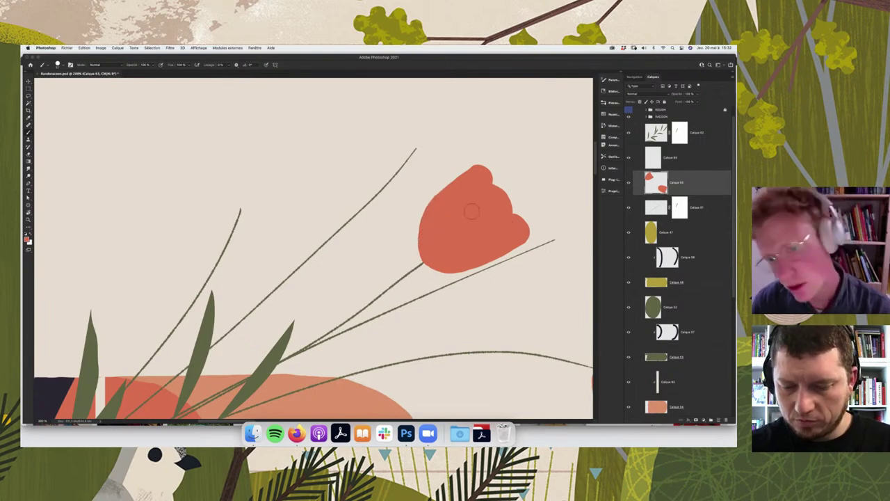
pyautogui.press('super+minus')
pyautogui.press('super+minus')
pyautogui.press('super+minus')
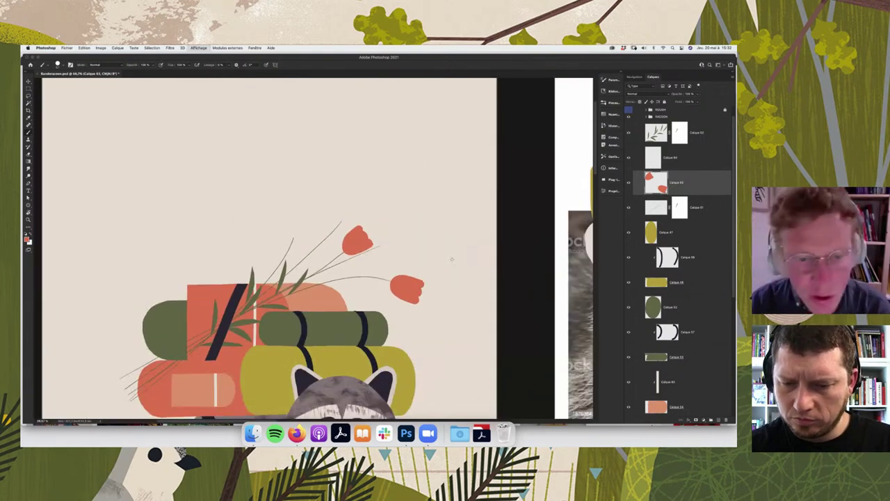
pyautogui.press('super+minus')
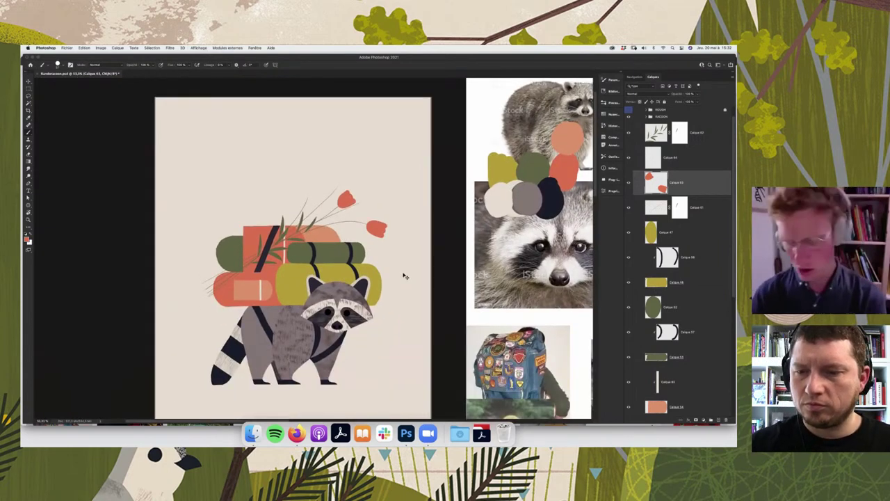
pyautogui.press('super+minus')
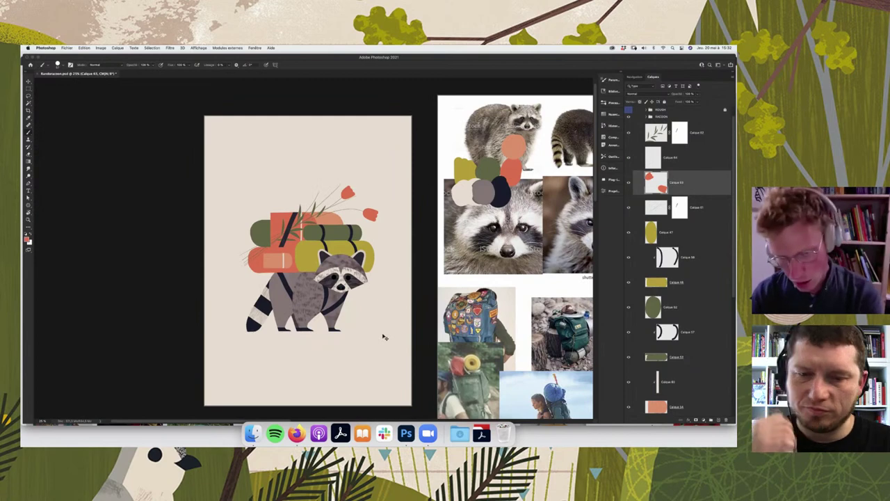
pyautogui.press('super+minus')
pyautogui.scroll(1, 368, 346)
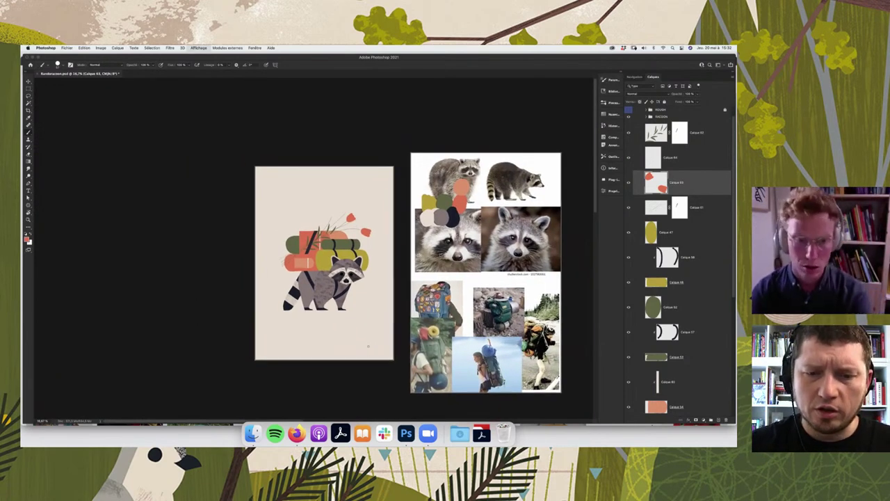
pyautogui.press('super+plus')
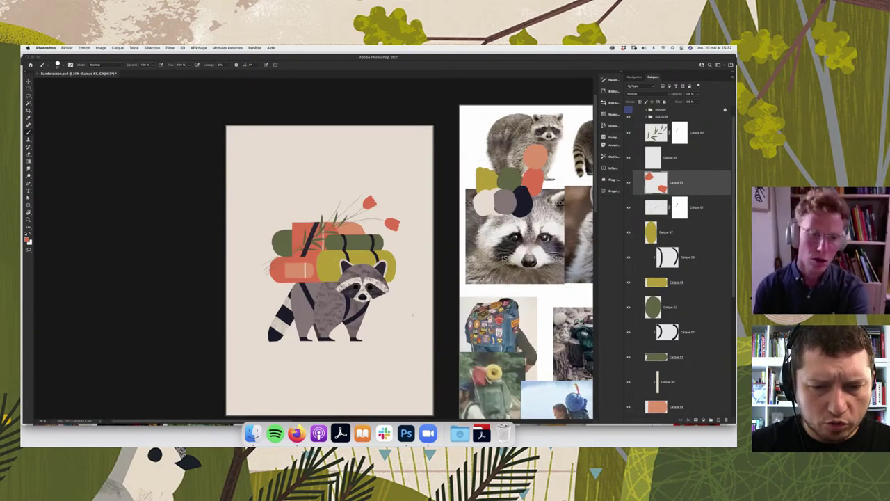
pyautogui.scroll(-1, 415, 322)
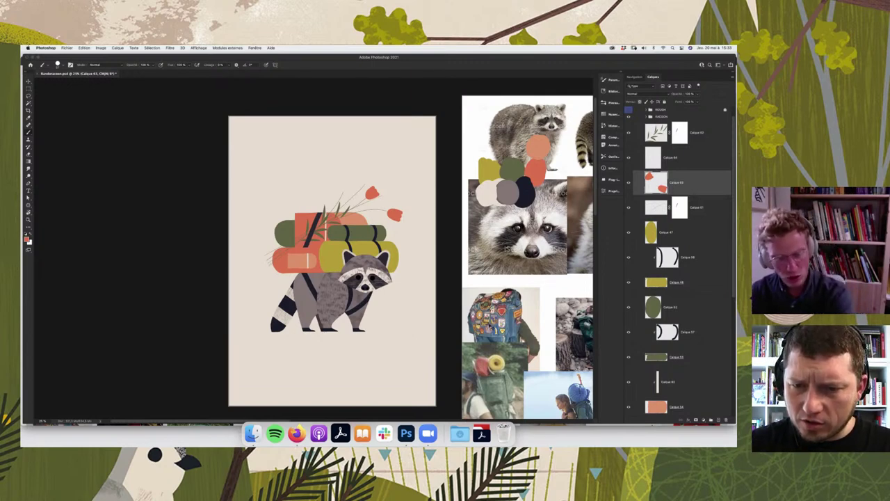
# - Save the poster as Randoraccoon.psd in the 01_ILLUS folder, replacing the existing file
pyautogui.click(66, 48)
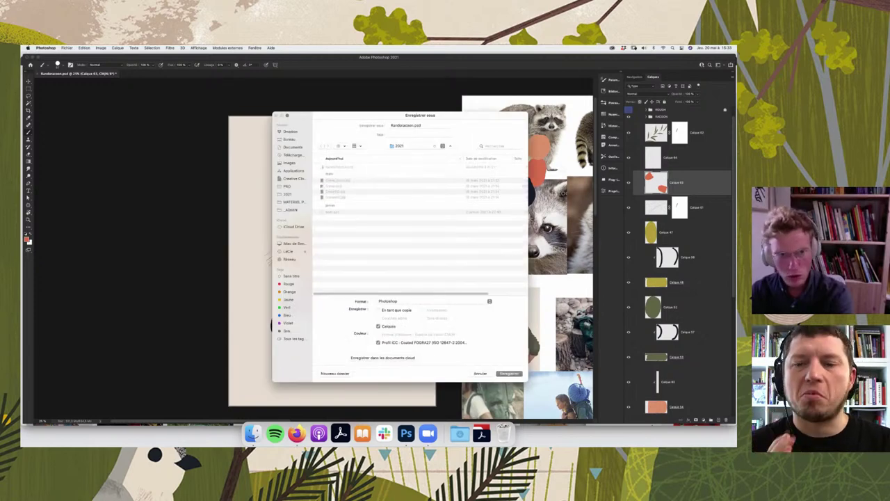
pyautogui.moveTo(418, 147); pyautogui.dragTo(453, 349)
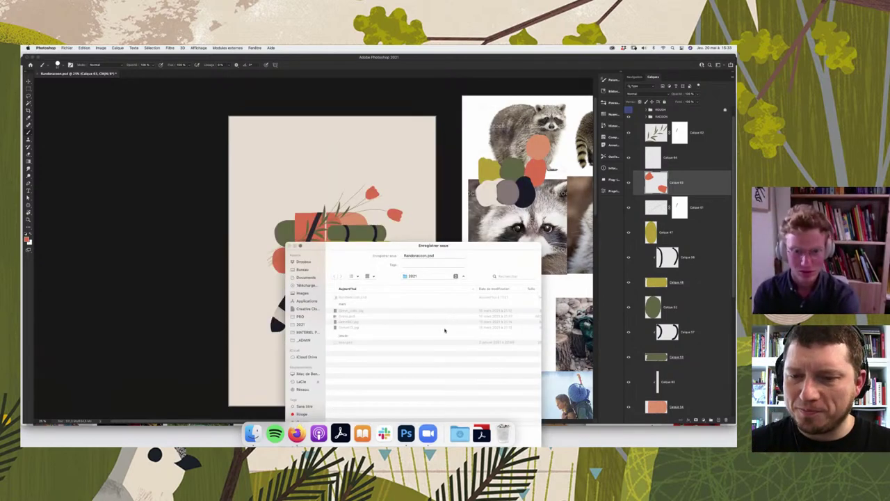
pyautogui.click(452, 349)
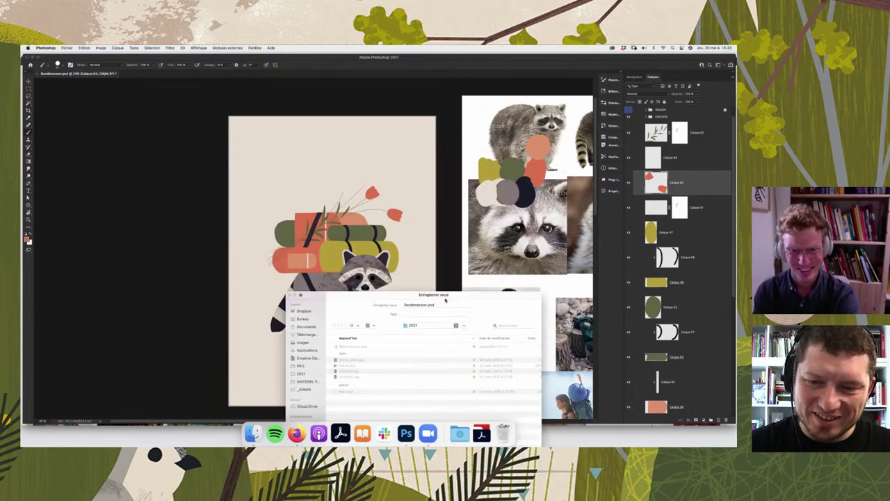
pyautogui.click(458, 333)
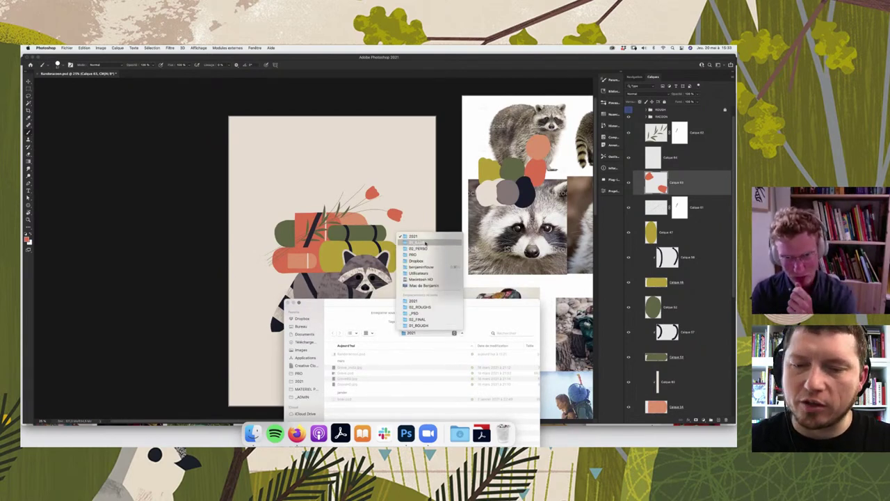
pyautogui.click(420, 242)
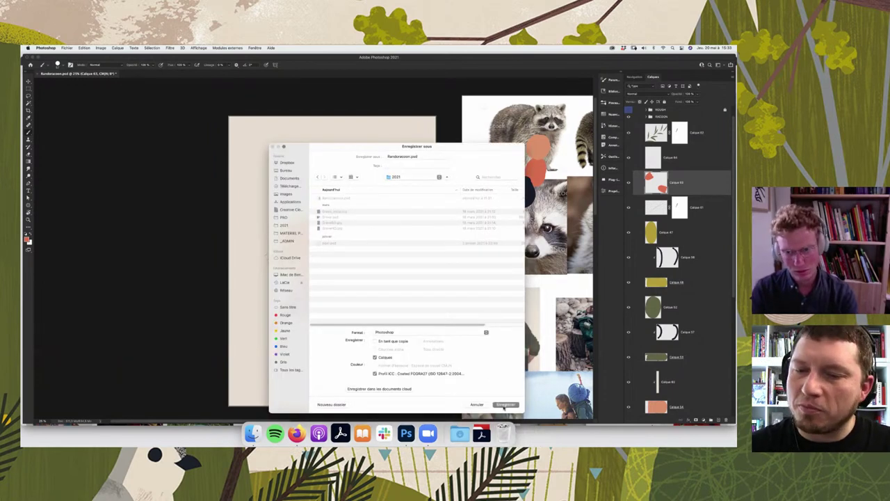
pyautogui.click(506, 404)
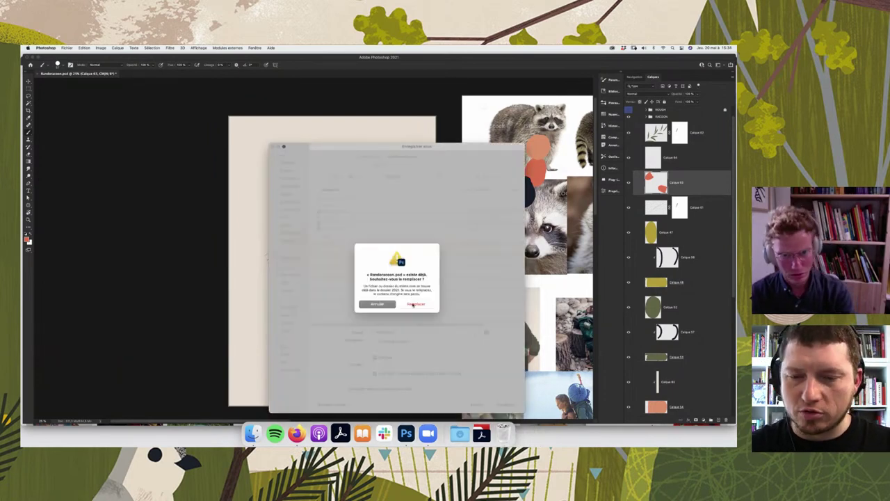
pyautogui.click(416, 304)
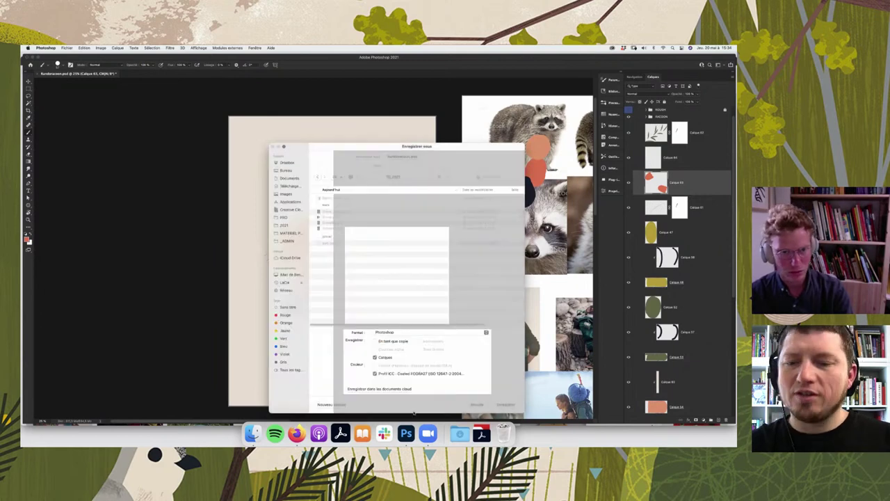